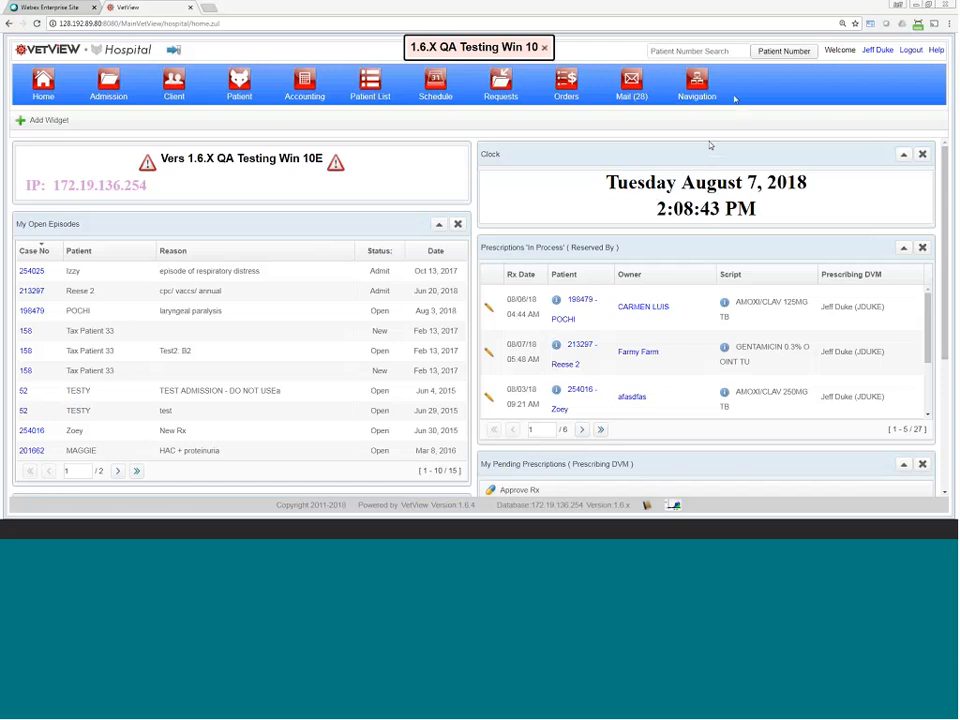
Step: Open Product Setup, and Pharmacy Setup in a second tab listing the hospital pharmacies
click(697, 85)
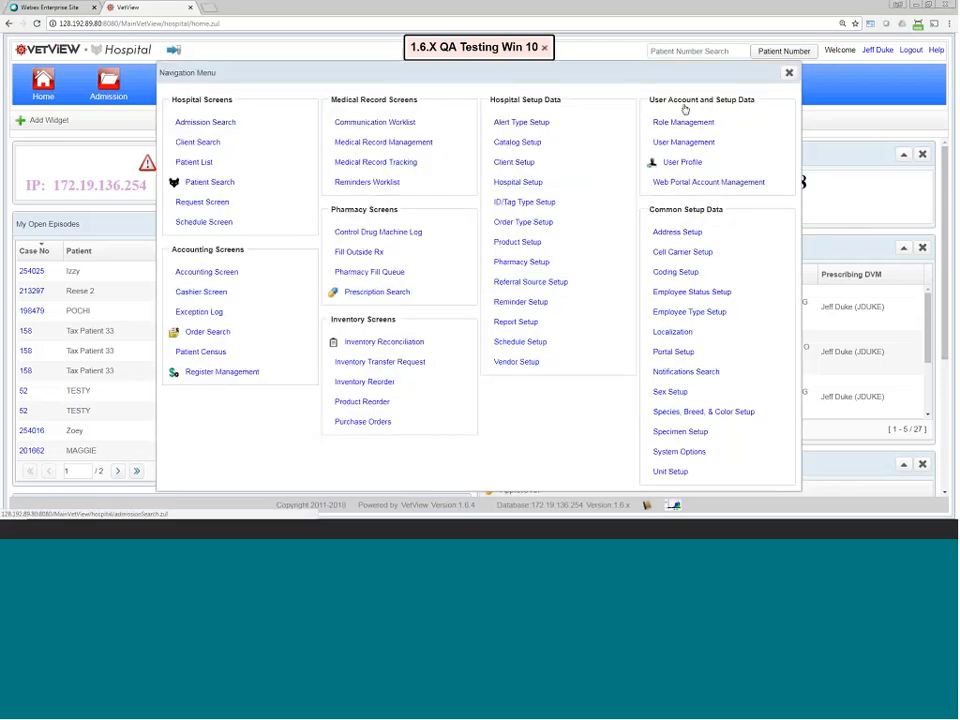
click(515, 244)
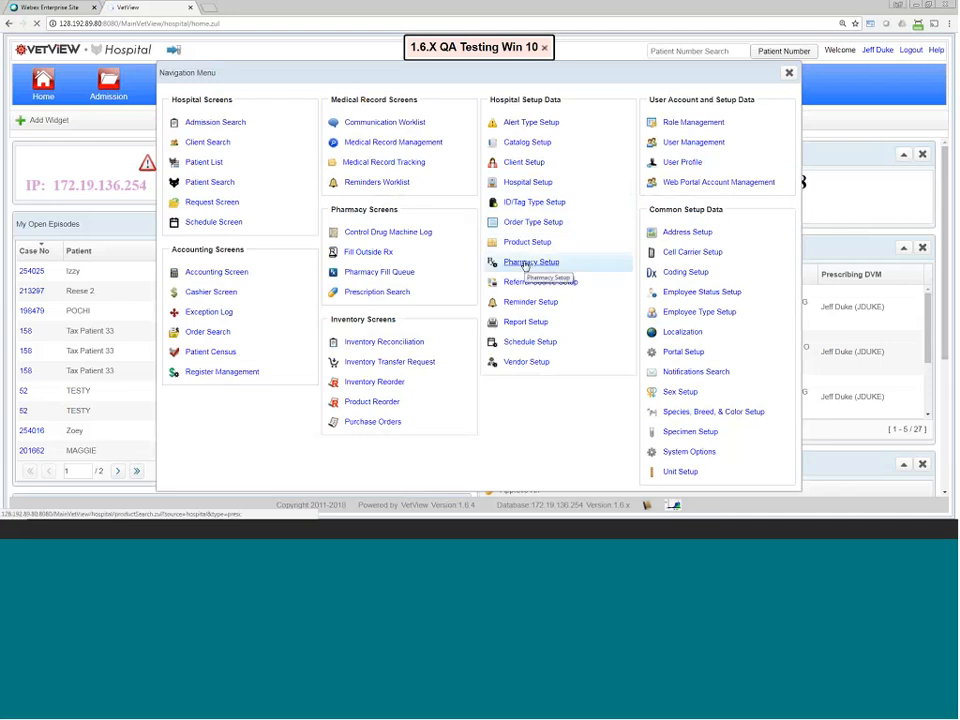
middle_click(525, 266)
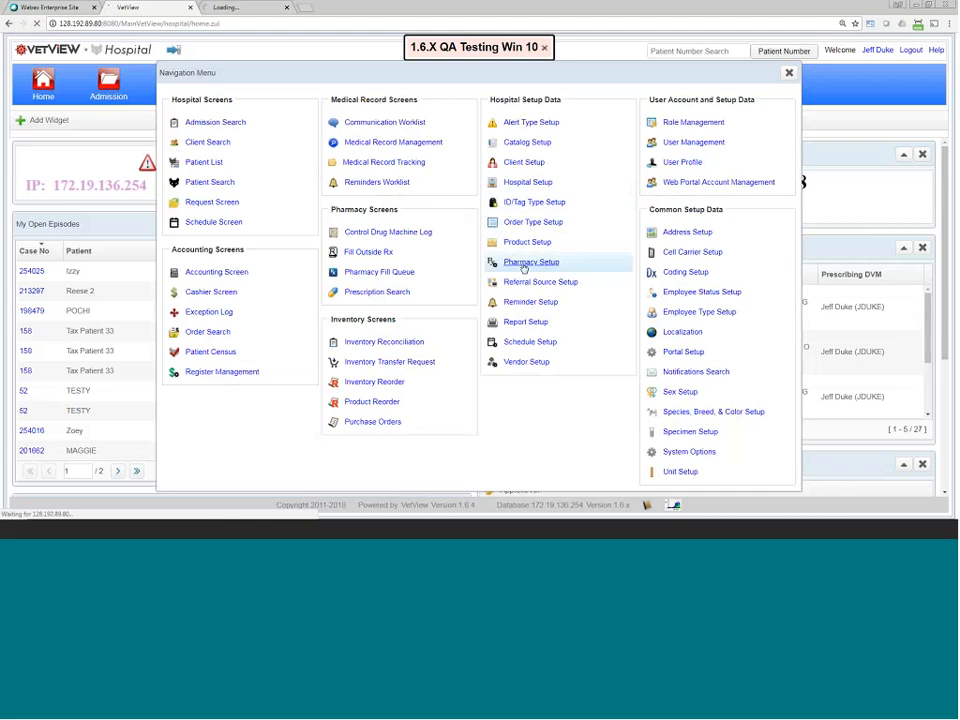
click(246, 9)
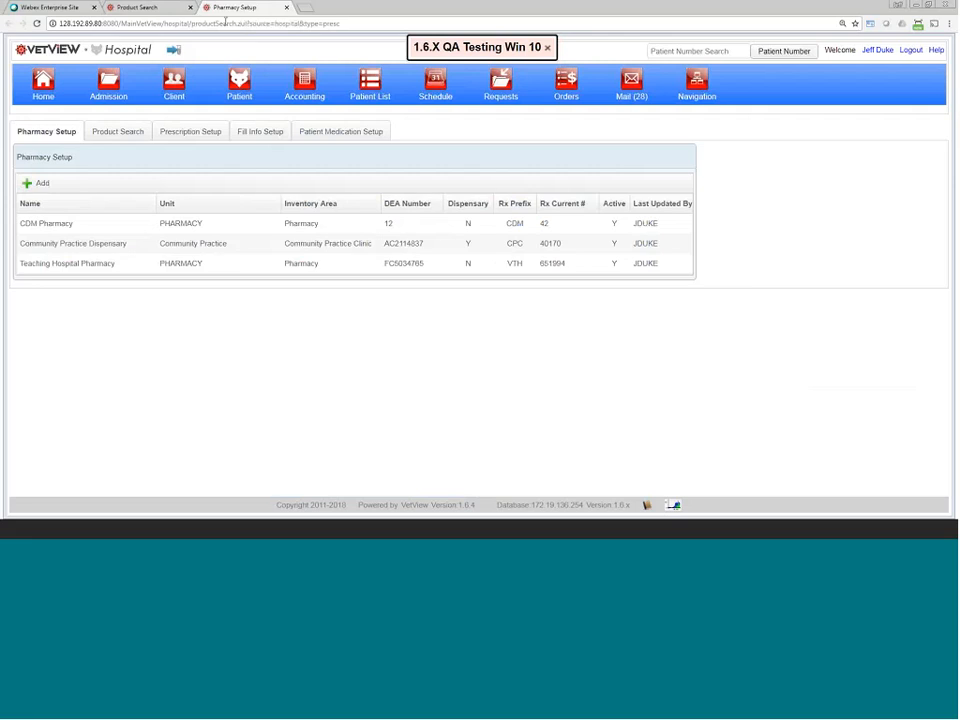
Step: Open Teaching Hospital Pharmacy's setup and look through its settings, including Enable CDM Fills
click(244, 268)
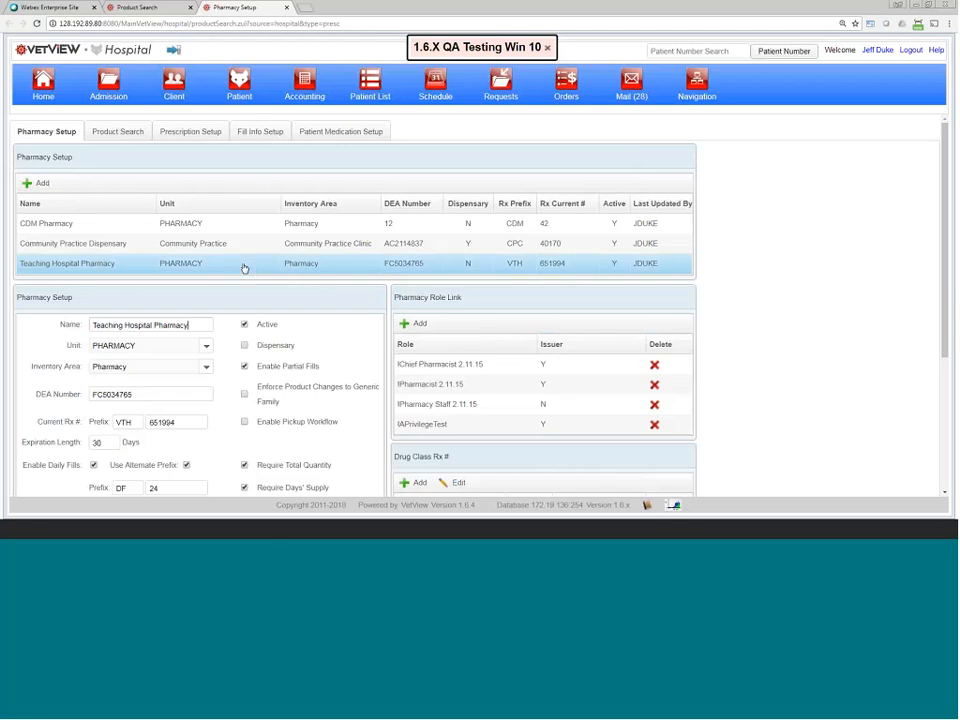
scroll(276, 268, down, 4)
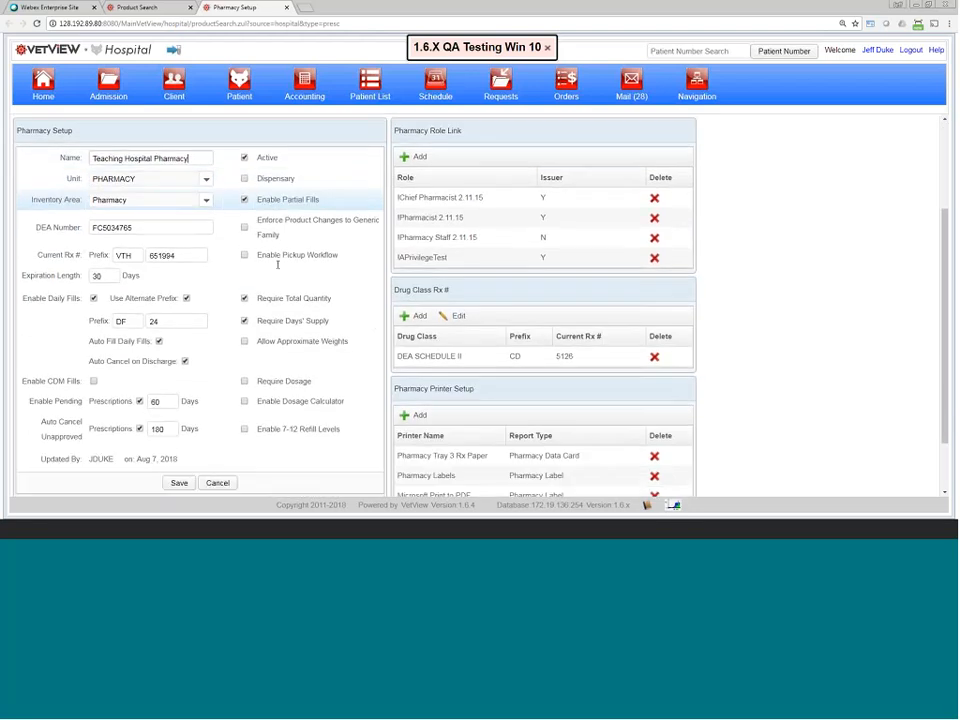
scroll(278, 266, up, 1)
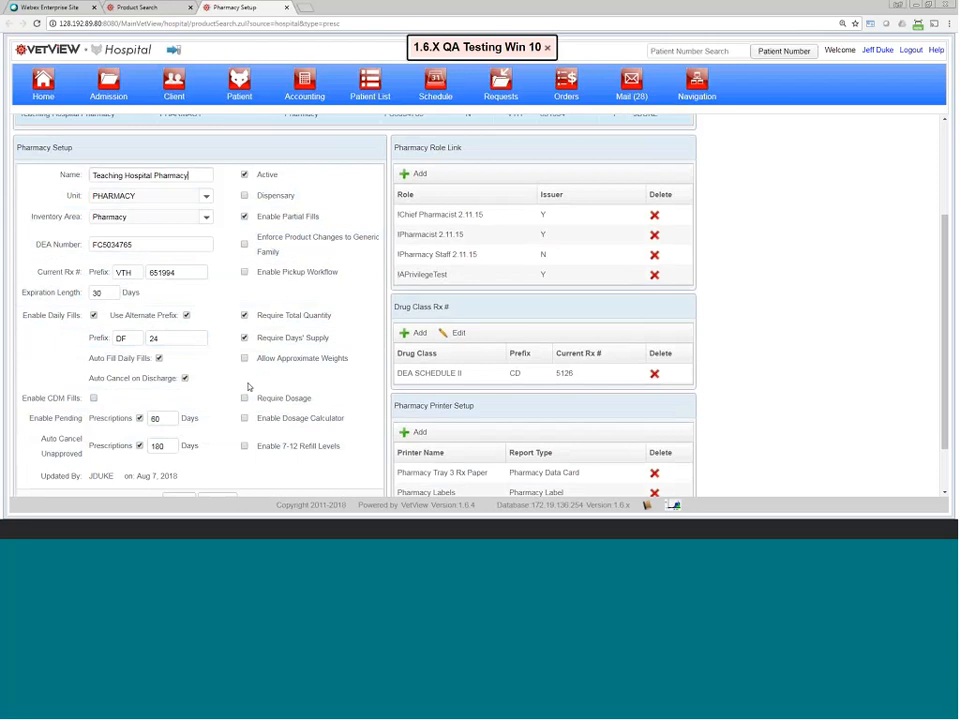
scroll(245, 360, up, 3)
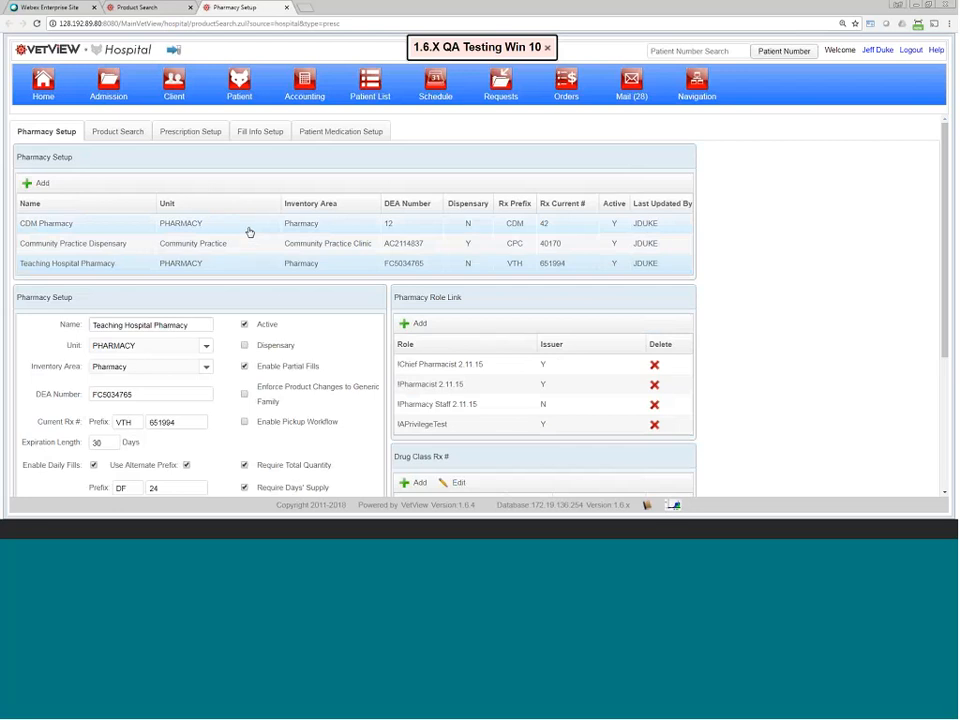
scroll(63, 382, down, 2)
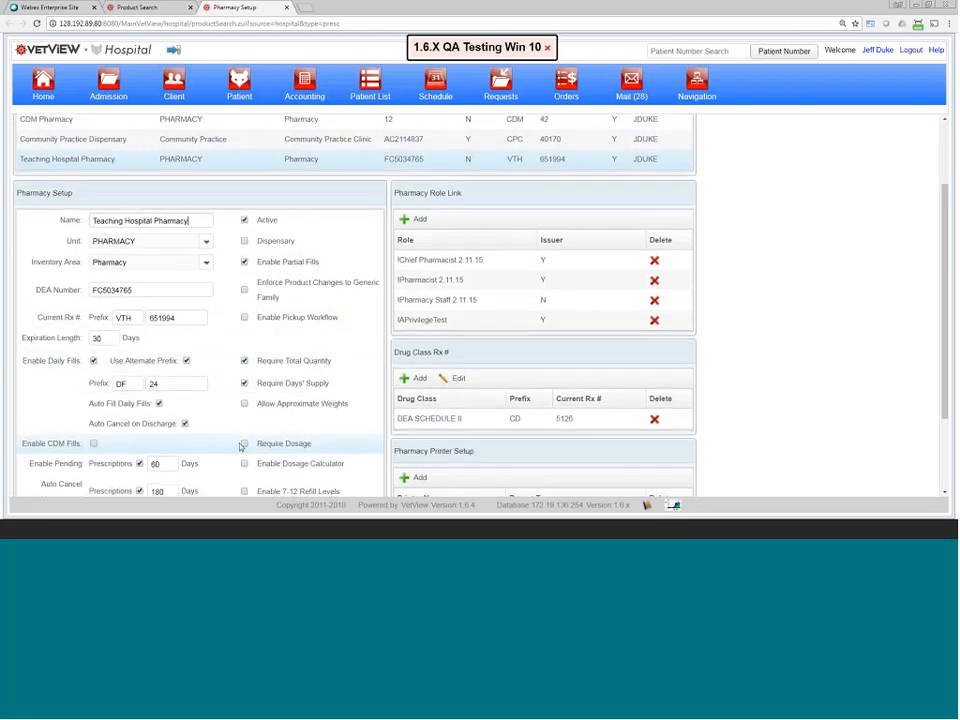
scroll(242, 448, down, 2)
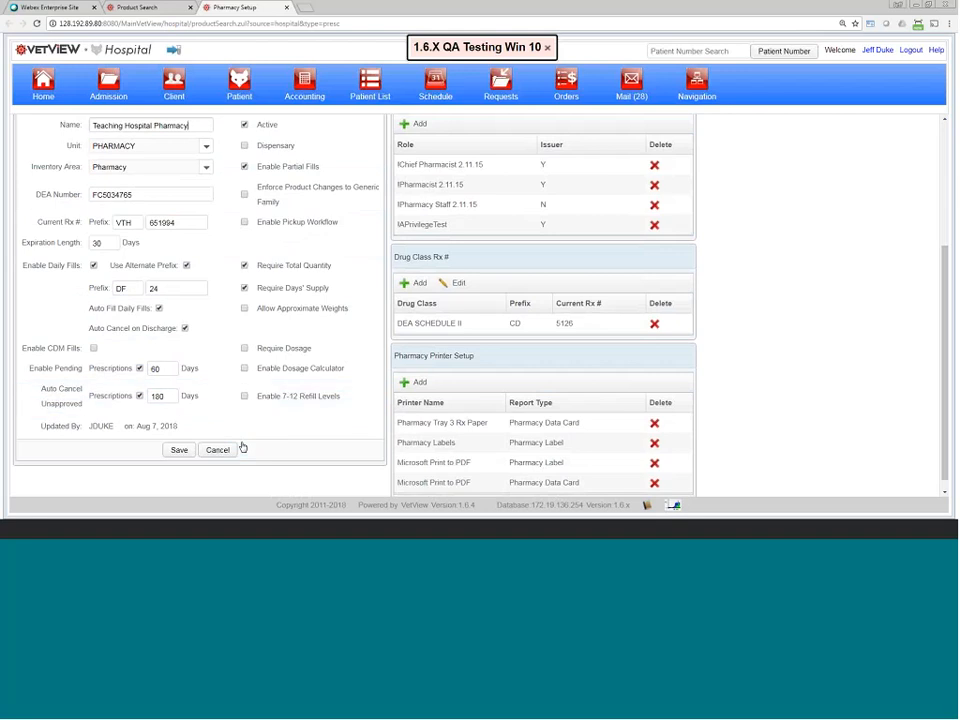
scroll(366, 406, up, 3)
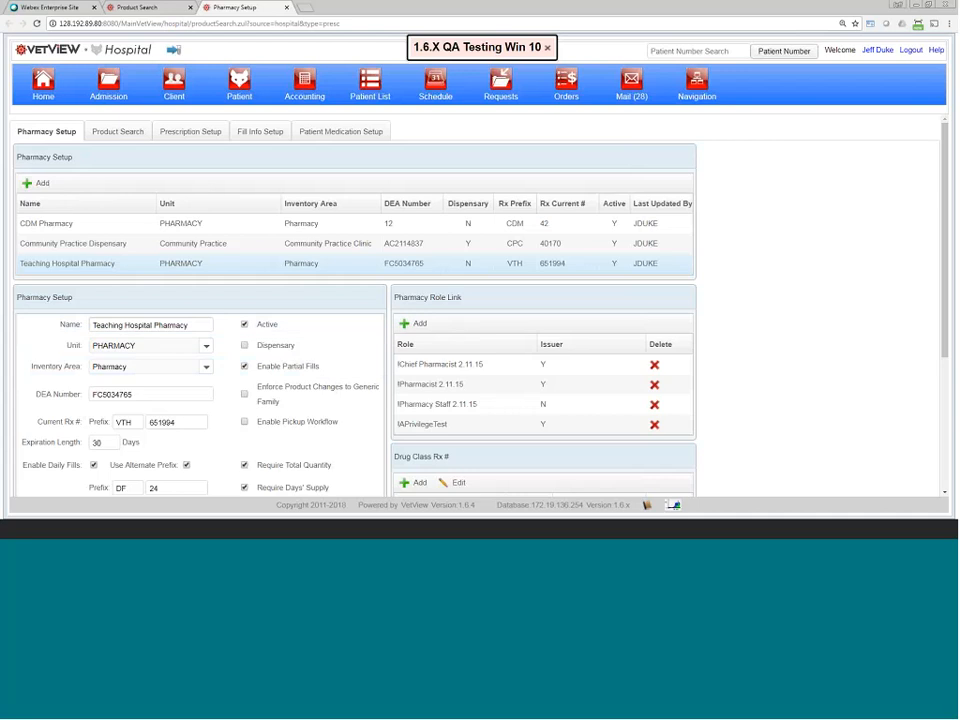
Step: Show the Pharmacy CDM list under Prescription Setup, with machines SM-ICU and 02
click(193, 136)
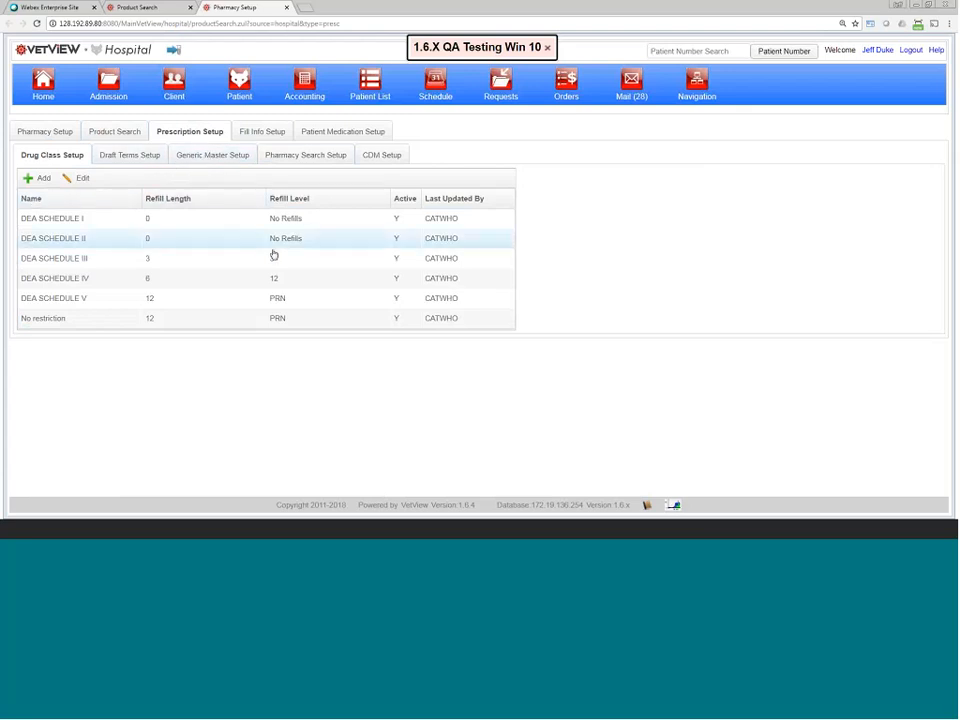
click(380, 158)
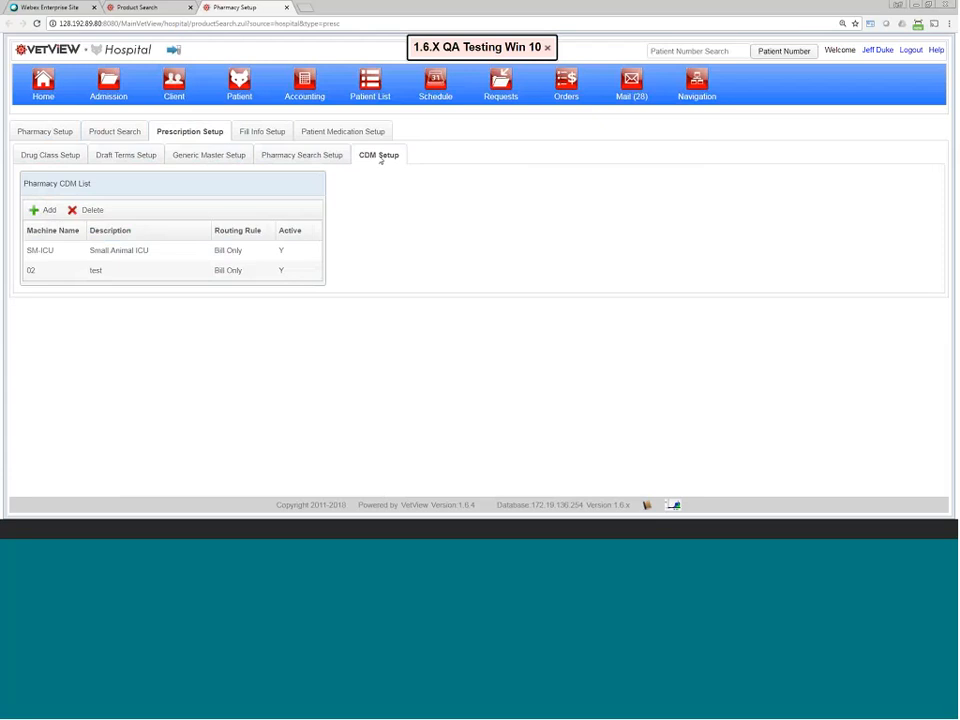
Step: Open SM-ICU's CDM details and expand its Routing Rule choices
click(267, 252)
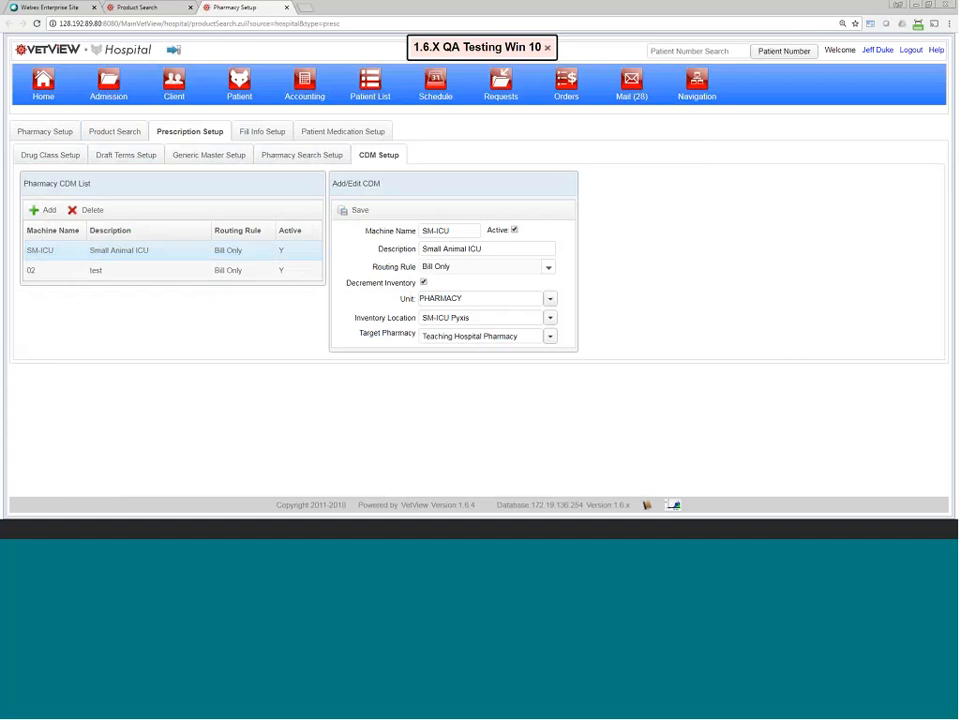
click(480, 267)
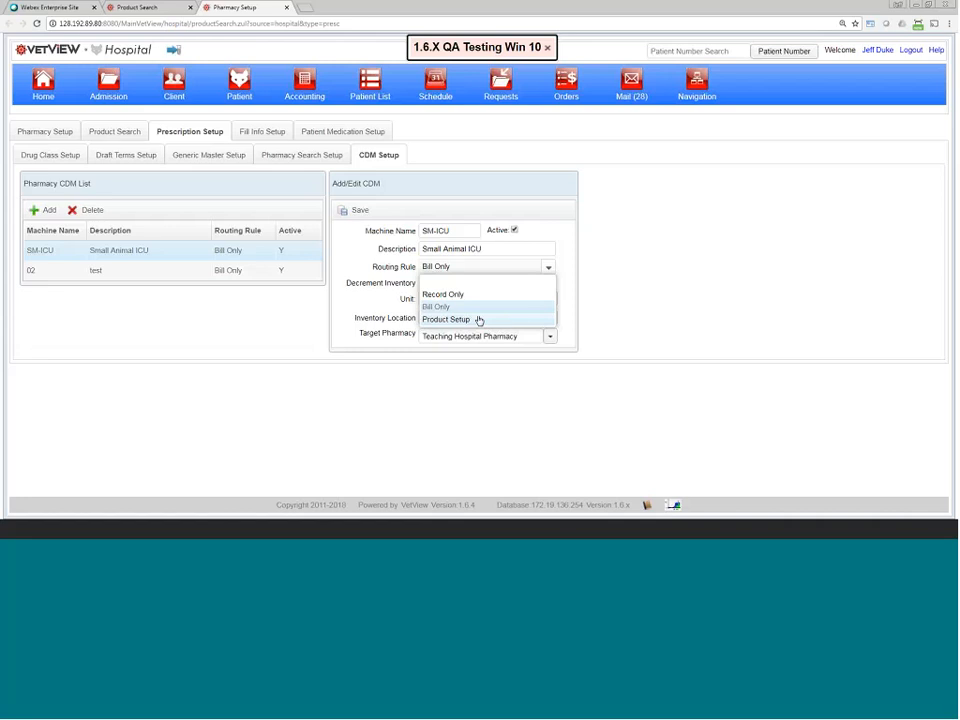
Step: Review SM-ICU's Decrement Inventory, Unit and Inventory Location, then set its routing rule to Product Setup
click(402, 286)
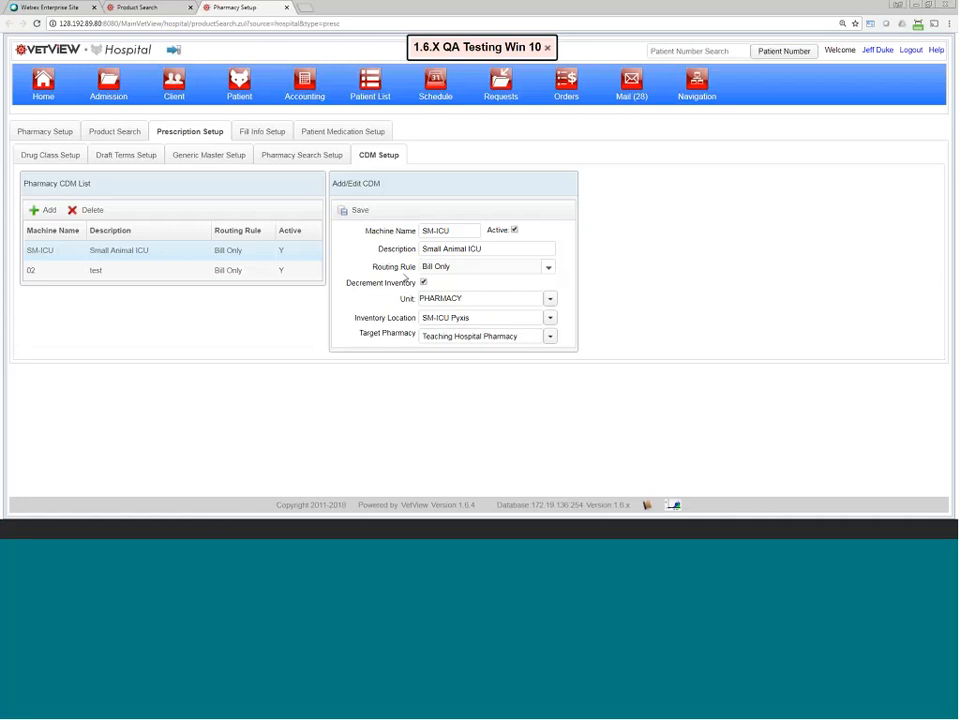
drag(351, 283, 418, 283)
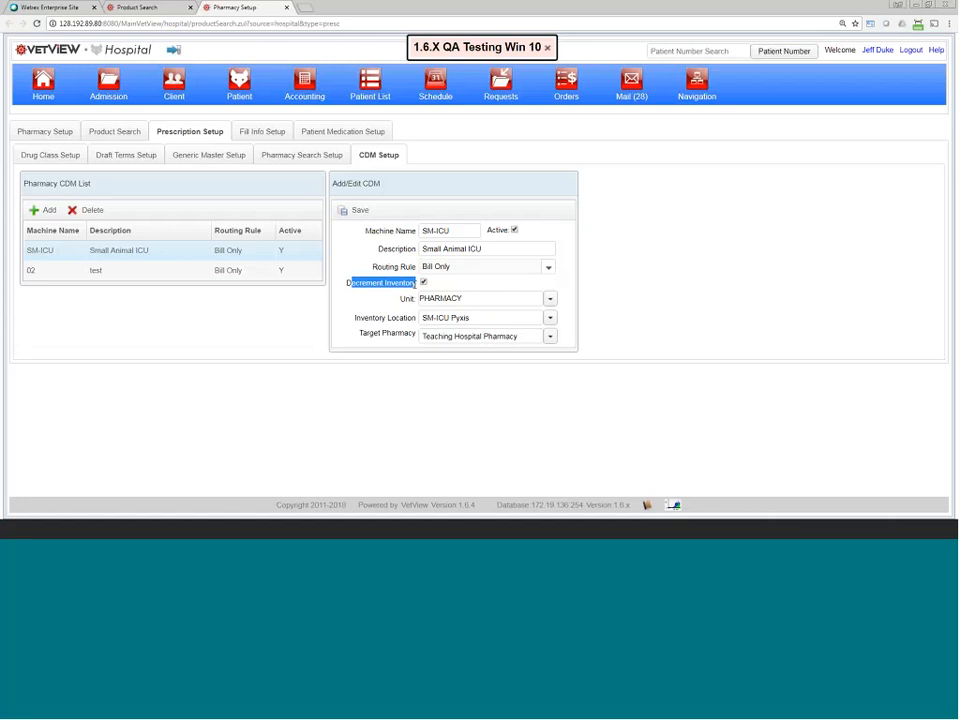
click(474, 299)
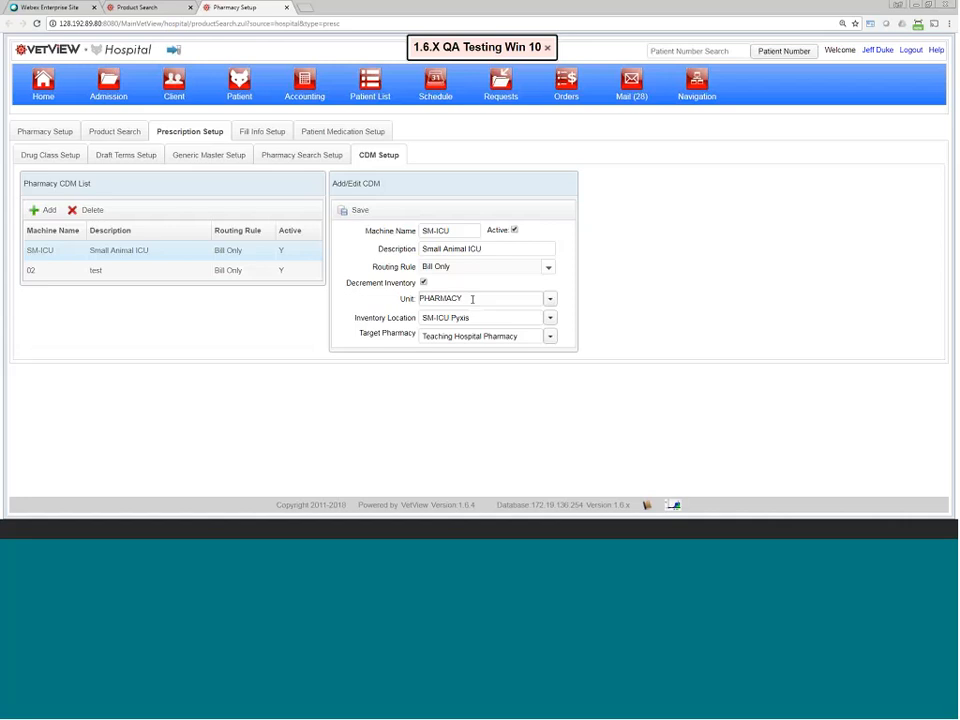
click(474, 317)
click(440, 267)
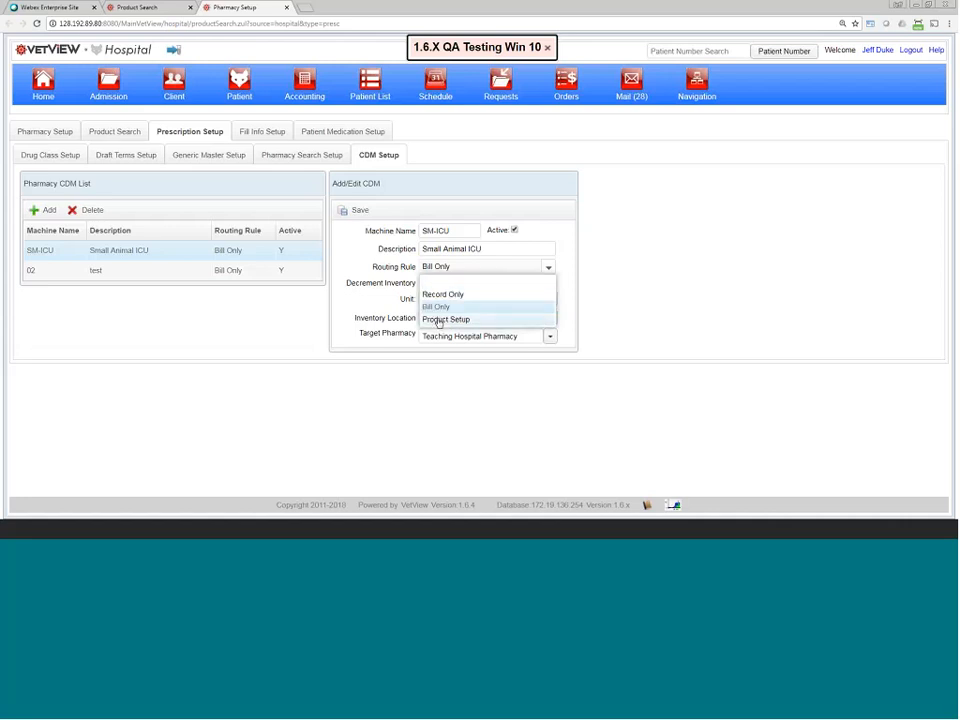
click(430, 317)
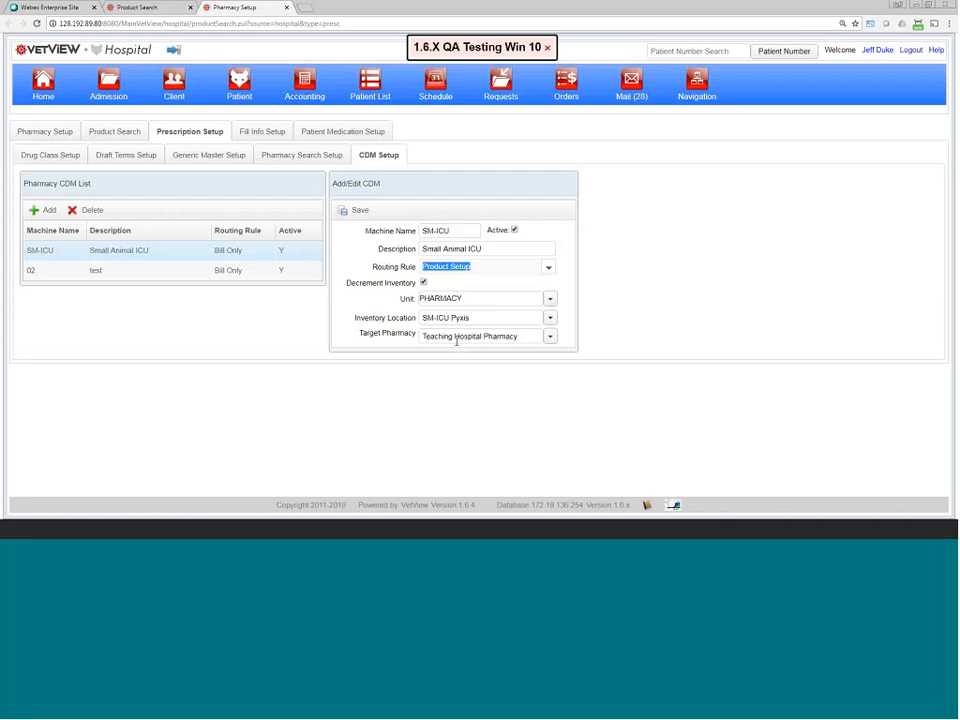
Step: Reopen SM-ICU's CDM settings, still Bill Only, and highlight its machine name
click(180, 270)
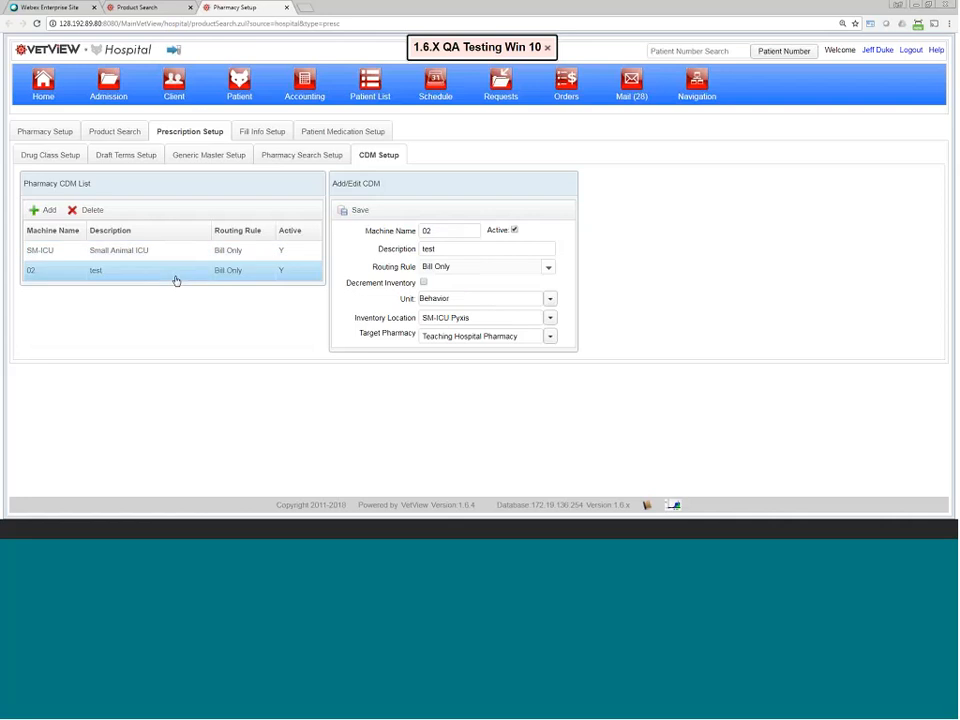
click(178, 260)
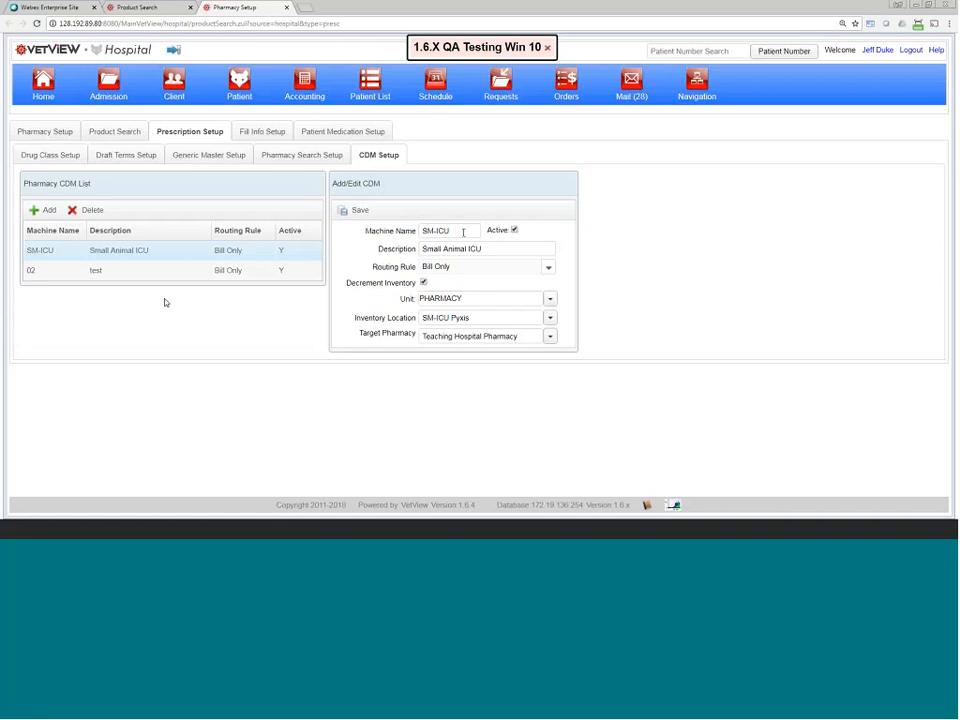
drag(463, 231, 416, 226)
Step: Search the Control Drug Machine Log and inspect the first unprocessed Not Found error entry
click(690, 96)
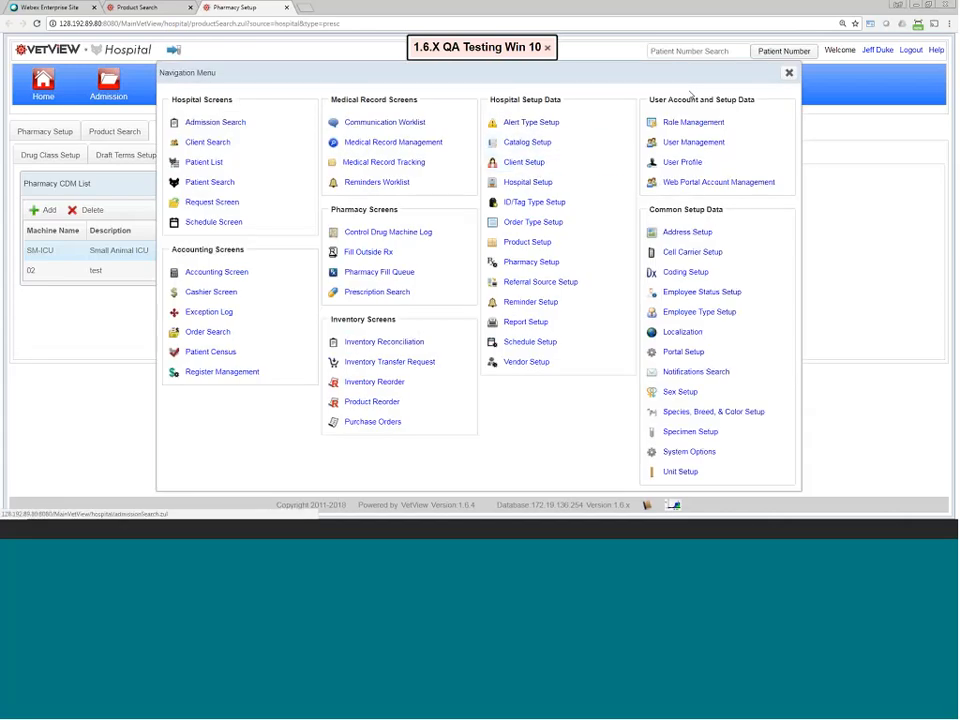
click(405, 232)
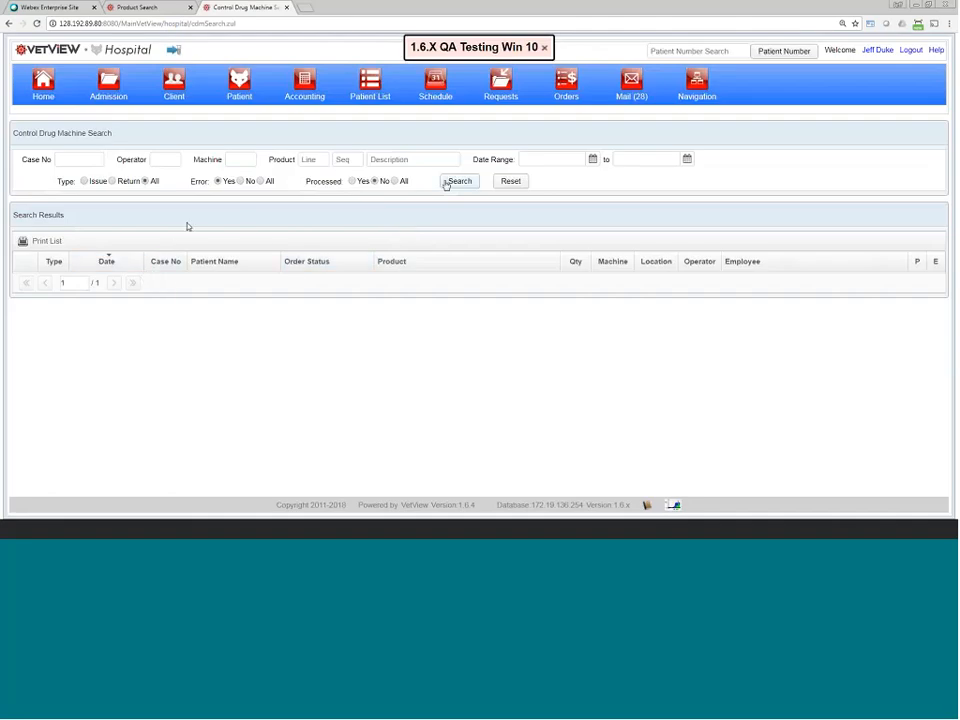
click(454, 183)
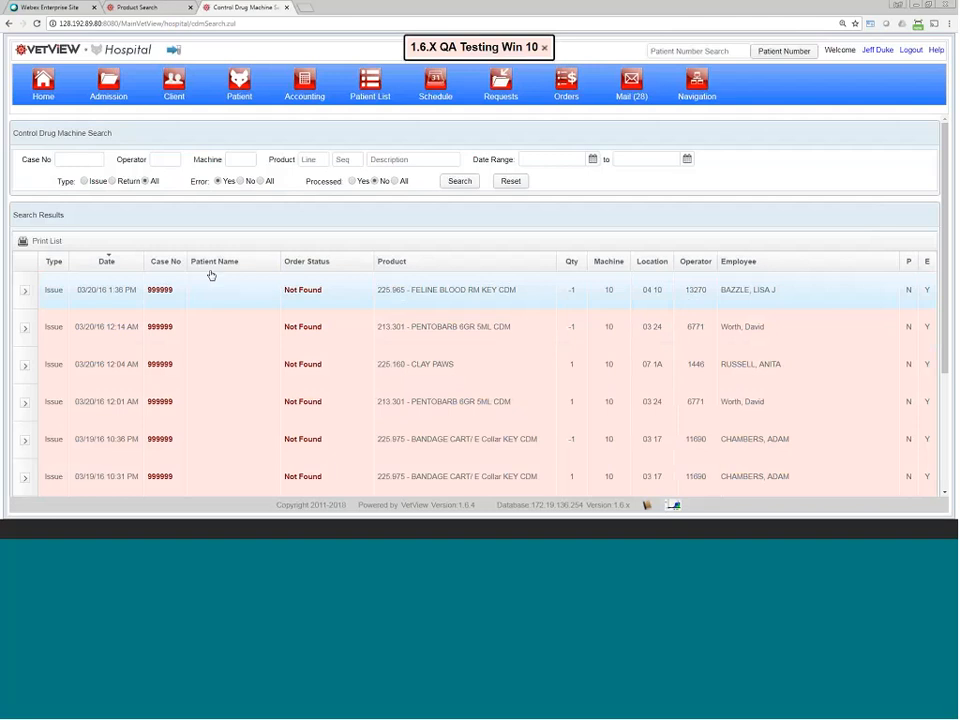
click(23, 291)
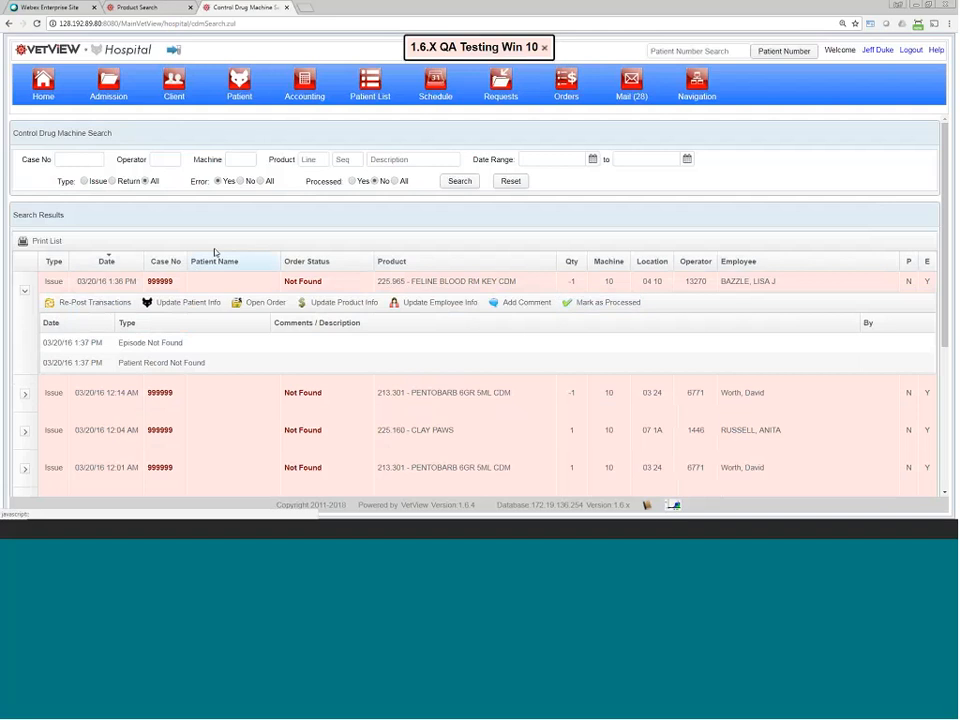
click(26, 293)
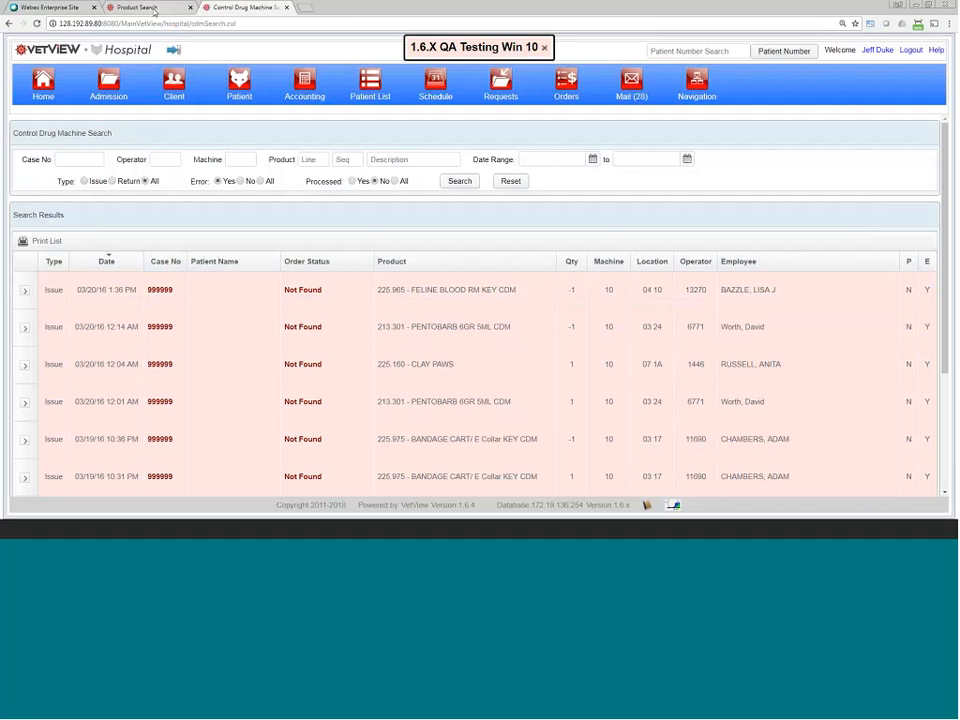
click(152, 10)
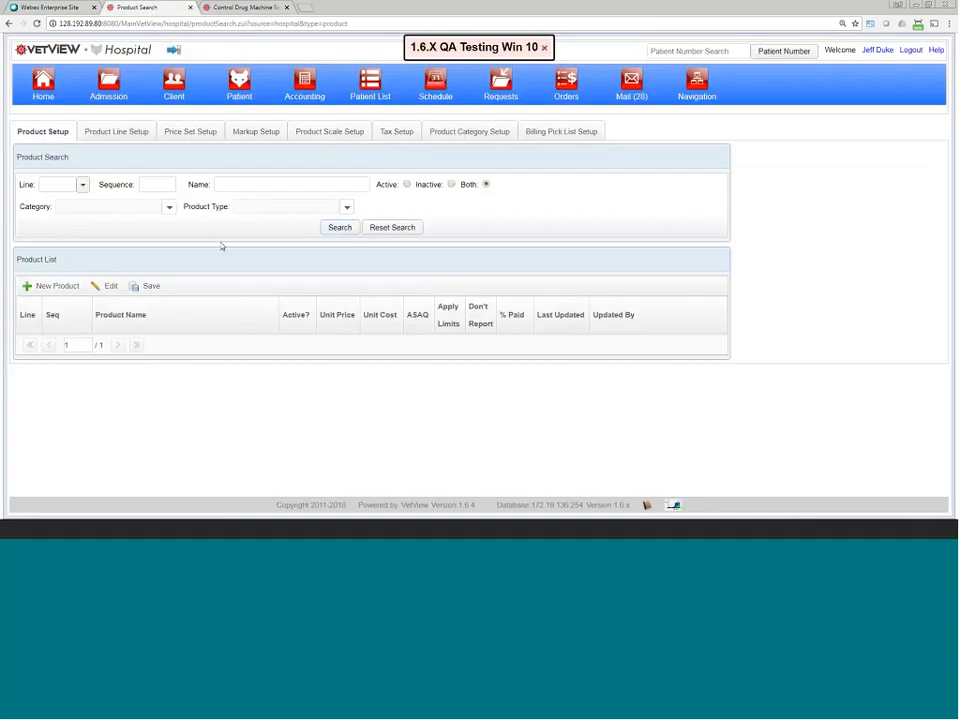
Step: Search products for 'amiox' and open the AMOXI/CLAV 125MG TB record (#204)
click(230, 184)
text(ami)
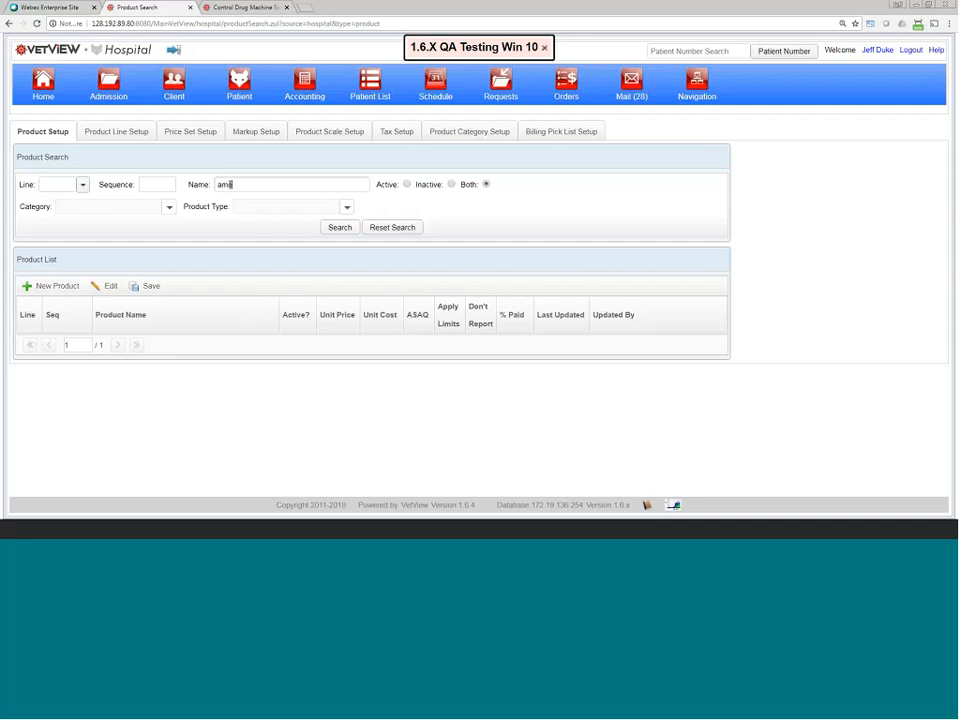
text(ox)
key(Return)
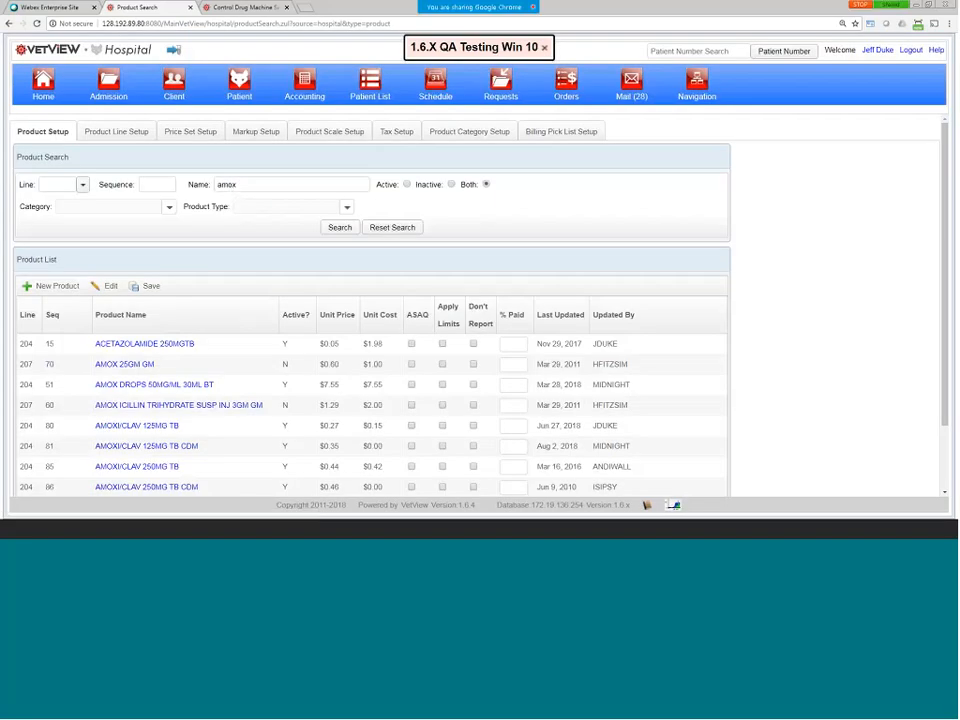
scroll(240, 403, down, 2)
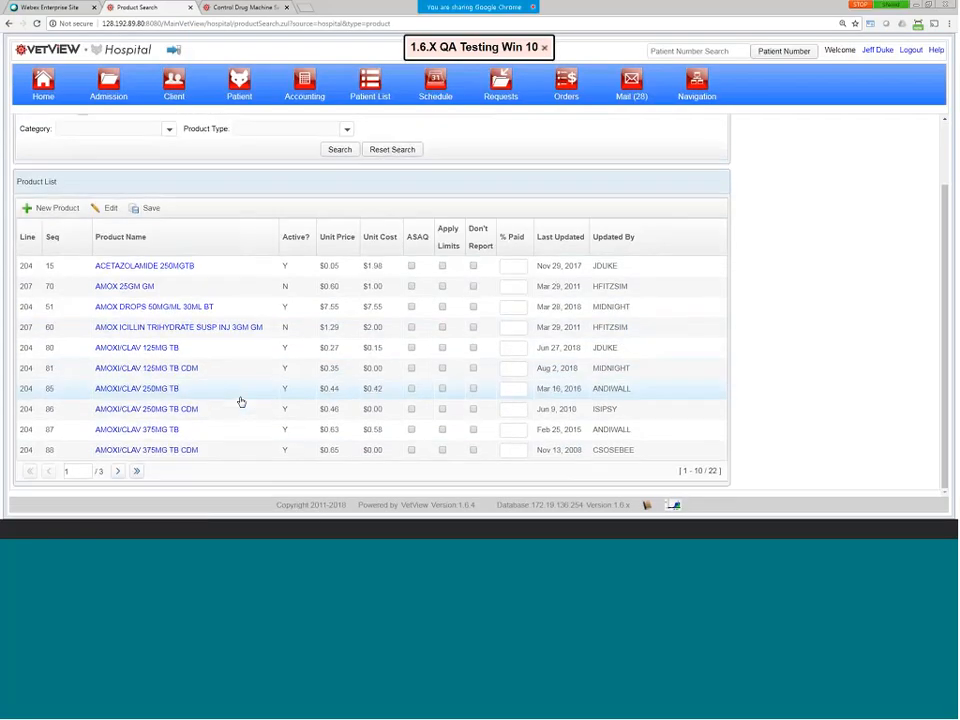
click(155, 350)
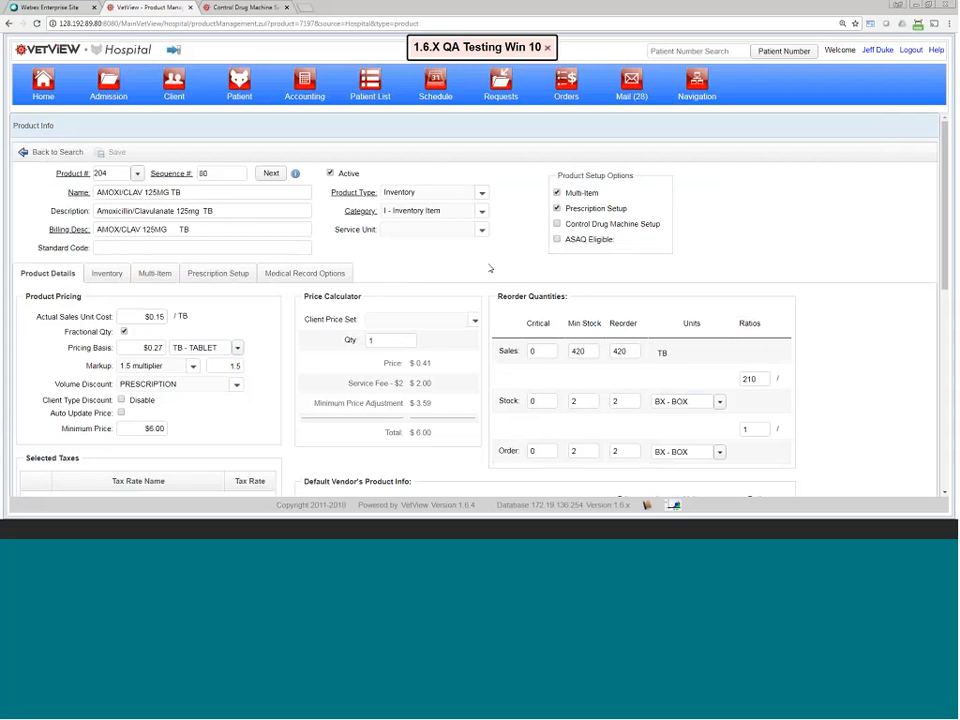
Step: Toggle Prescription Setup off and back on, then view the product's inventory with 378 TB in PHARMACY
click(558, 209)
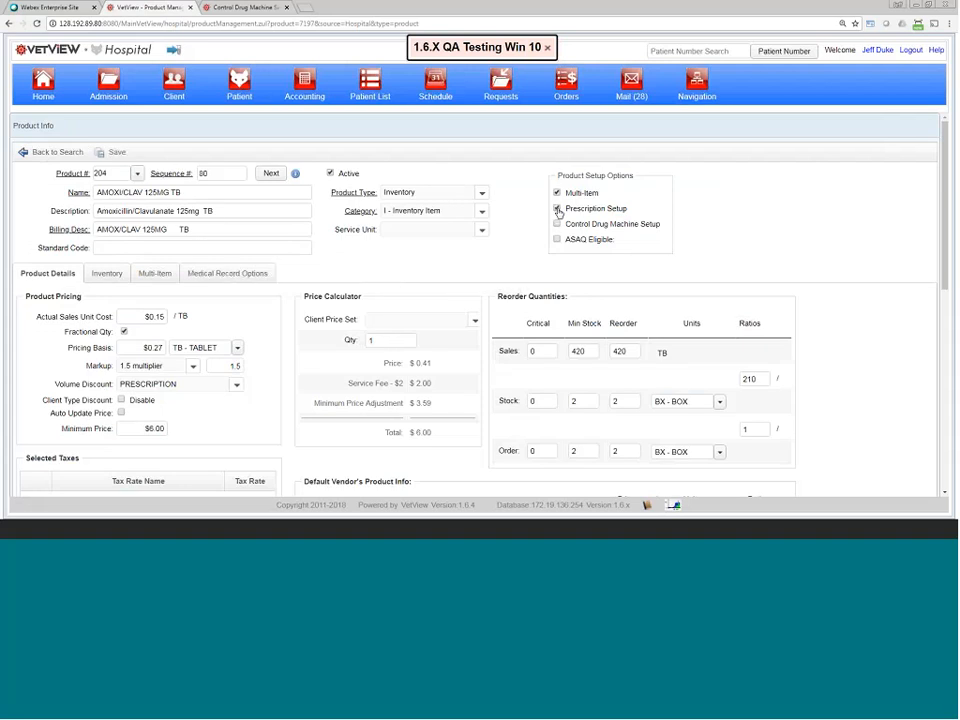
click(558, 209)
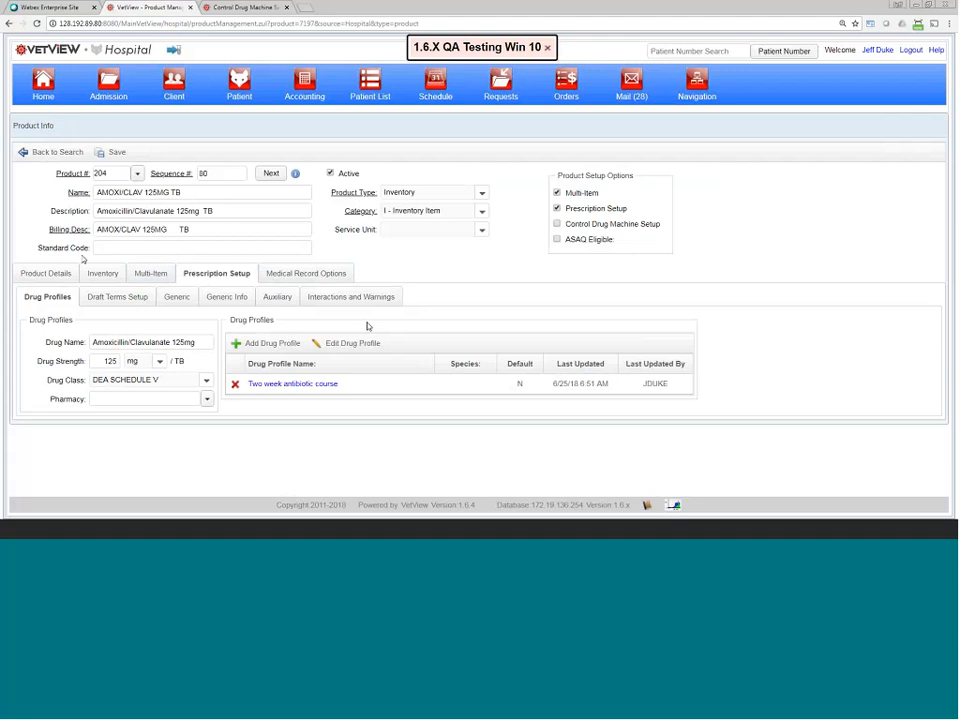
click(103, 274)
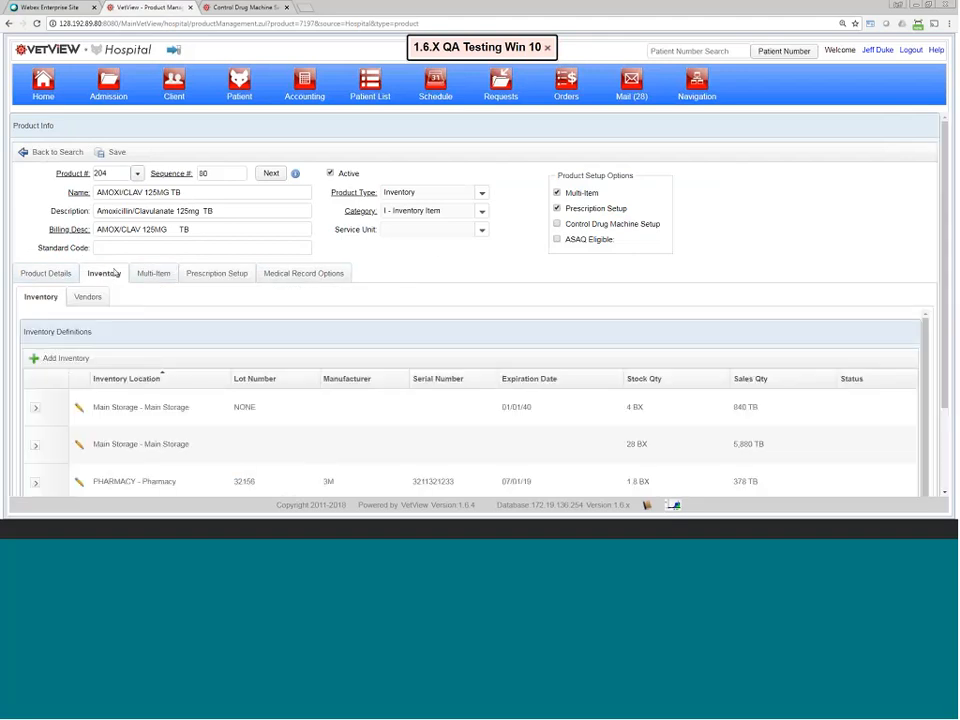
Step: On the Prescription Setup tab, compare the drug name against the product name AMOXI/CLAV 125MG TB
click(216, 273)
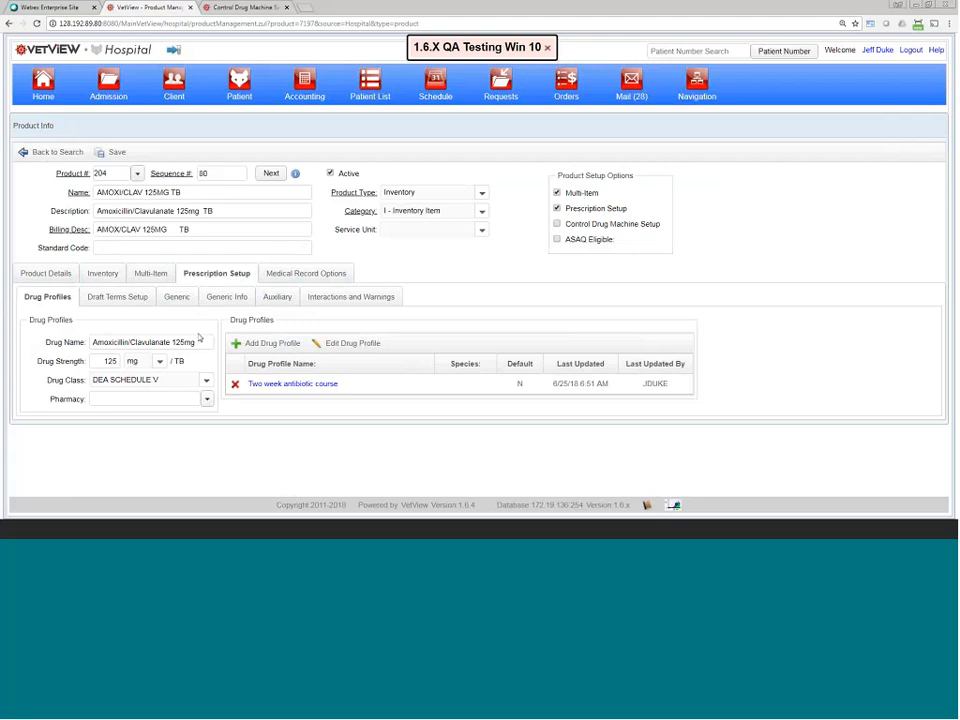
drag(199, 337, 88, 345)
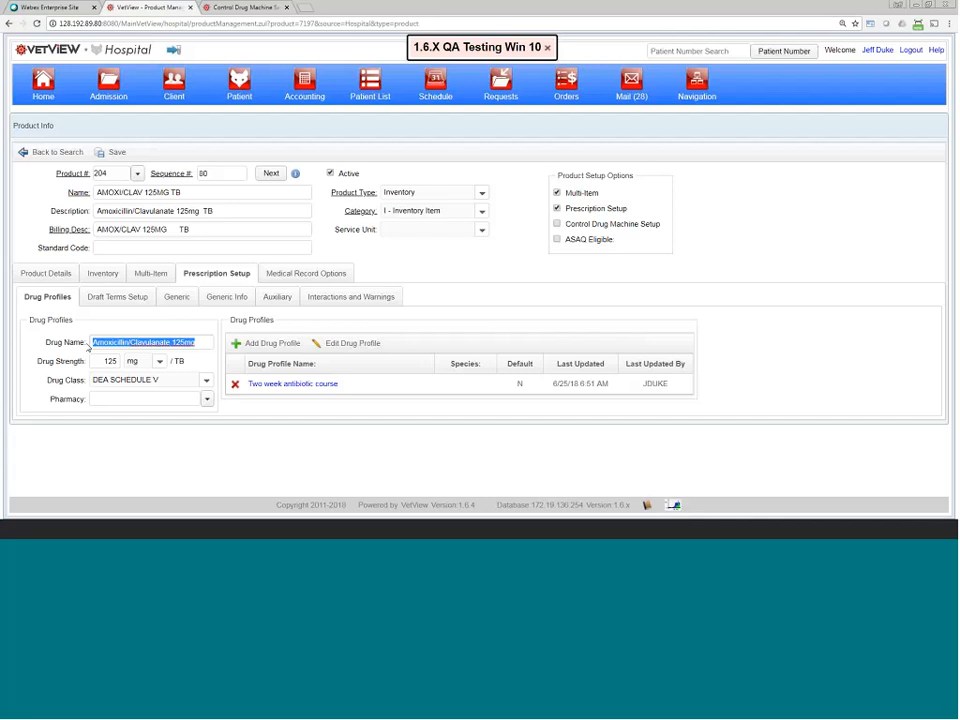
drag(181, 191, 87, 191)
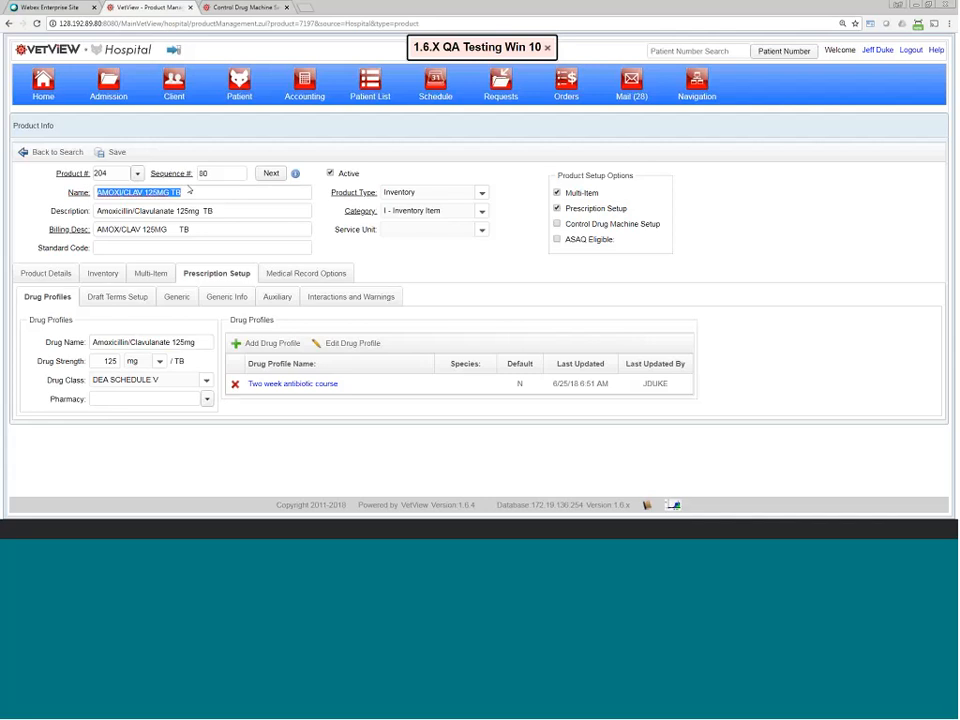
click(141, 192)
drag(169, 192, 184, 192)
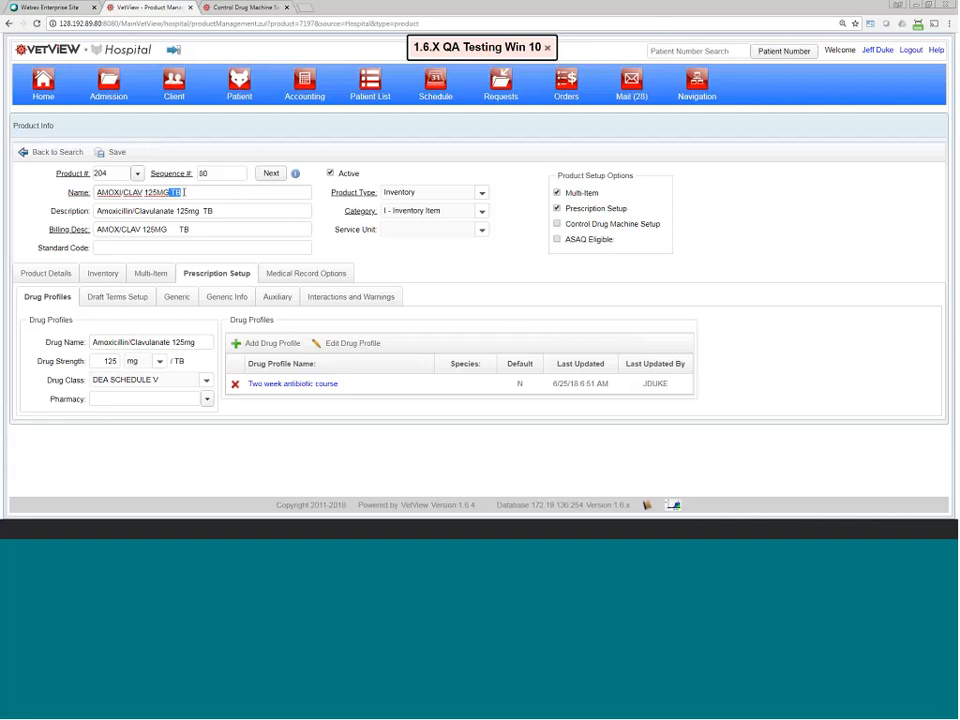
click(194, 195)
drag(194, 195, 95, 192)
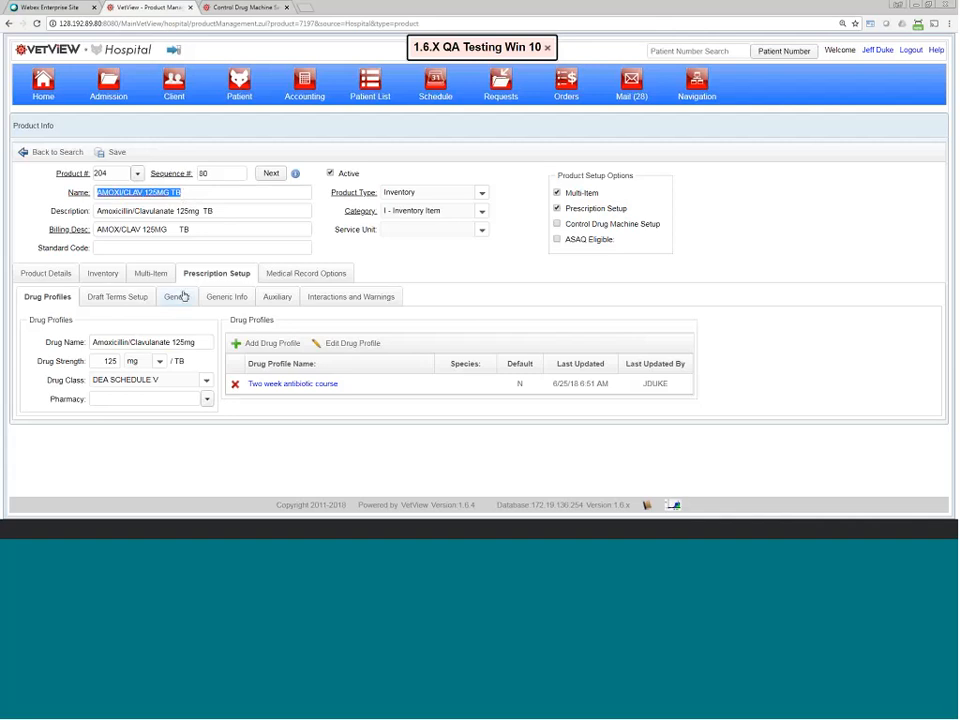
click(202, 343)
drag(202, 343, 90, 345)
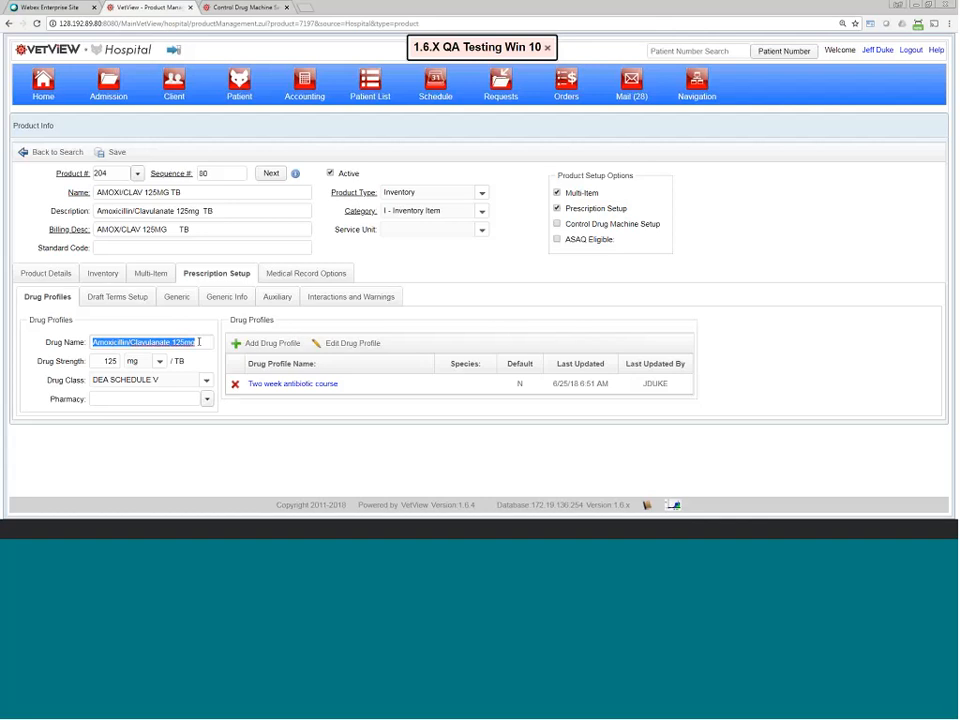
click(199, 342)
drag(199, 342, 72, 344)
Step: Match the 125 drug strength to the description's 125mg, then set Drug Class to No restriction
click(106, 361)
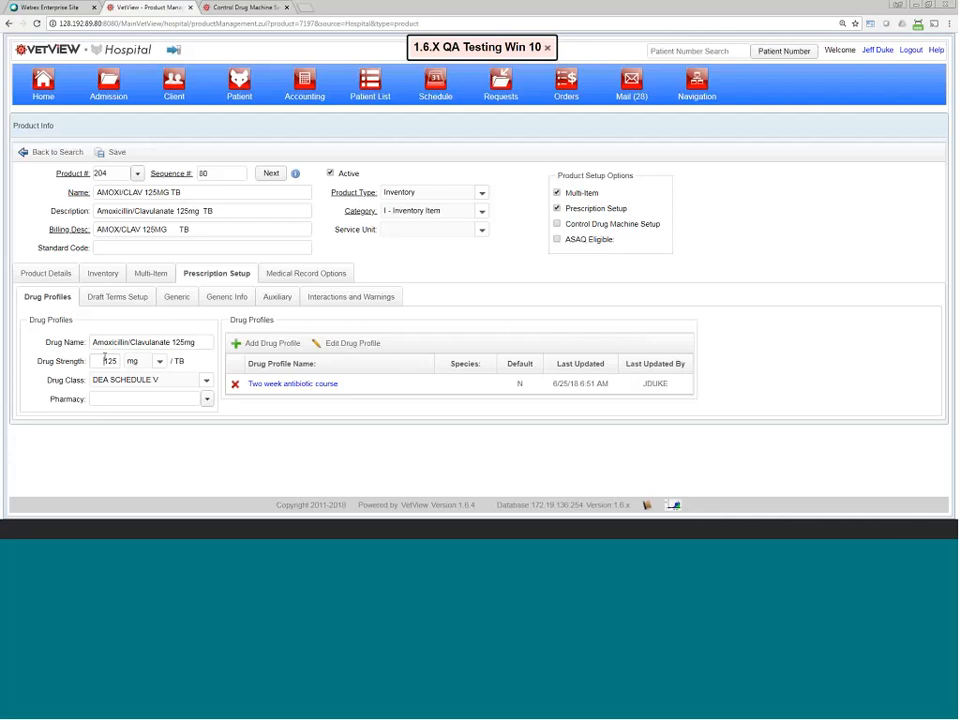
drag(102, 364, 132, 364)
click(103, 364)
drag(176, 211, 201, 212)
click(118, 153)
click(116, 364)
click(206, 380)
click(145, 471)
Step: Add a drug profile named 'Once A Day' with the instruction verb GIVE
click(275, 344)
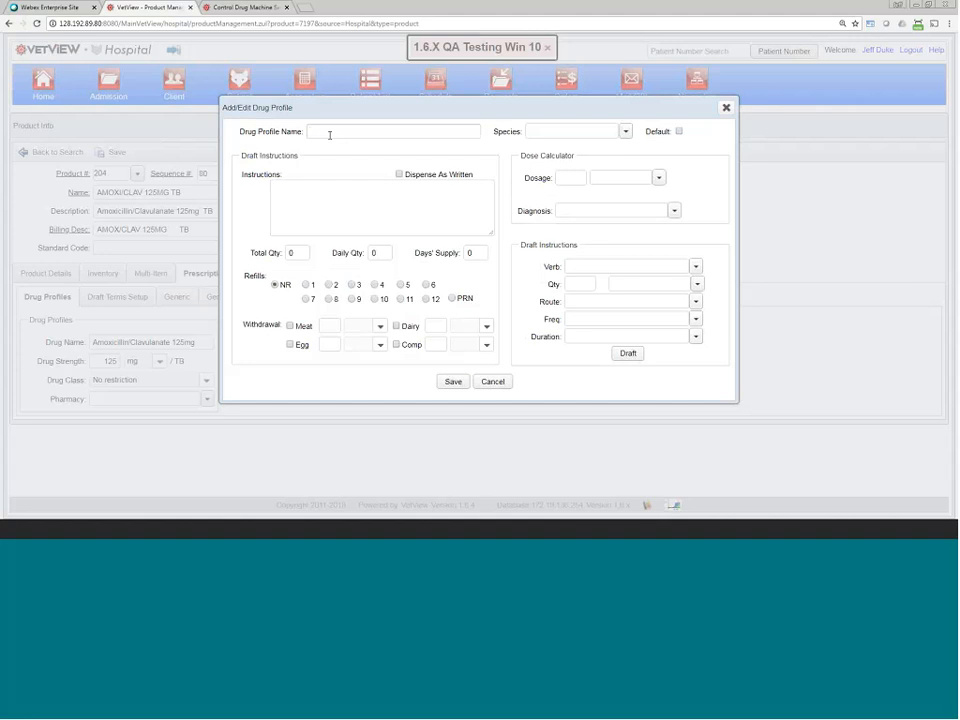
text(Once)
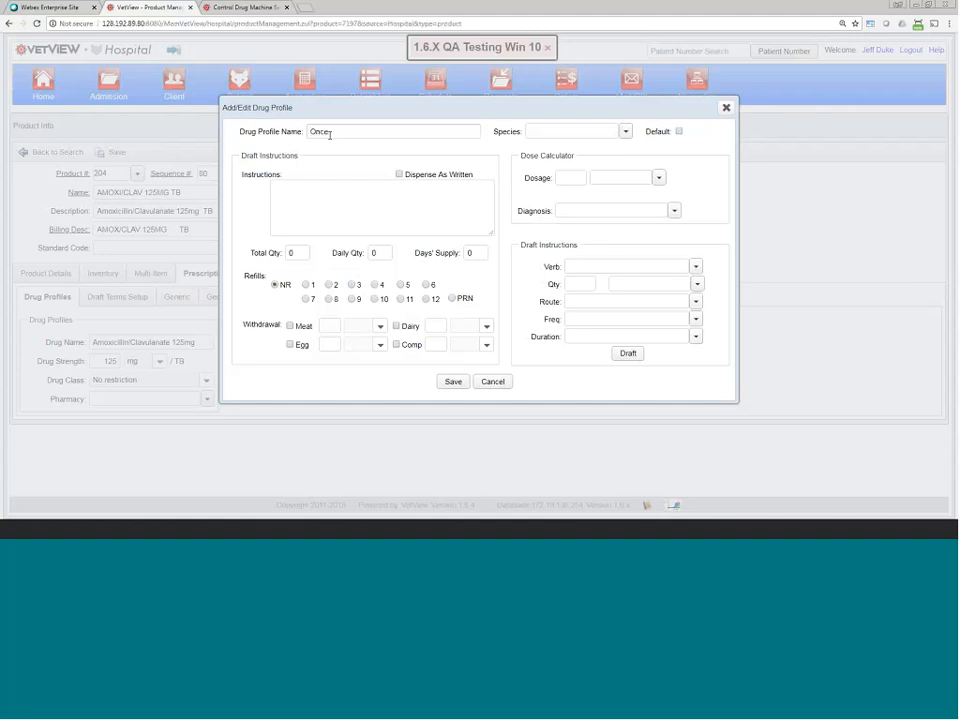
text( A Day)
click(332, 189)
click(696, 266)
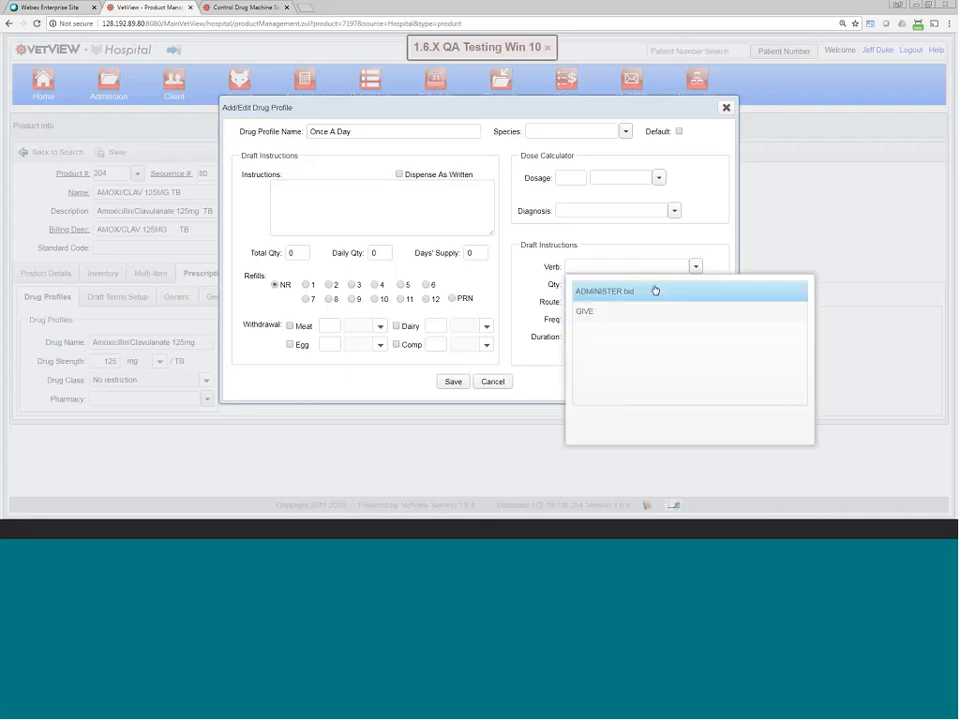
click(598, 308)
Step: Set the draft instructions to 2 CAPSULE, BY MOUTH, DAILY, FOR 12 DAYS
click(695, 285)
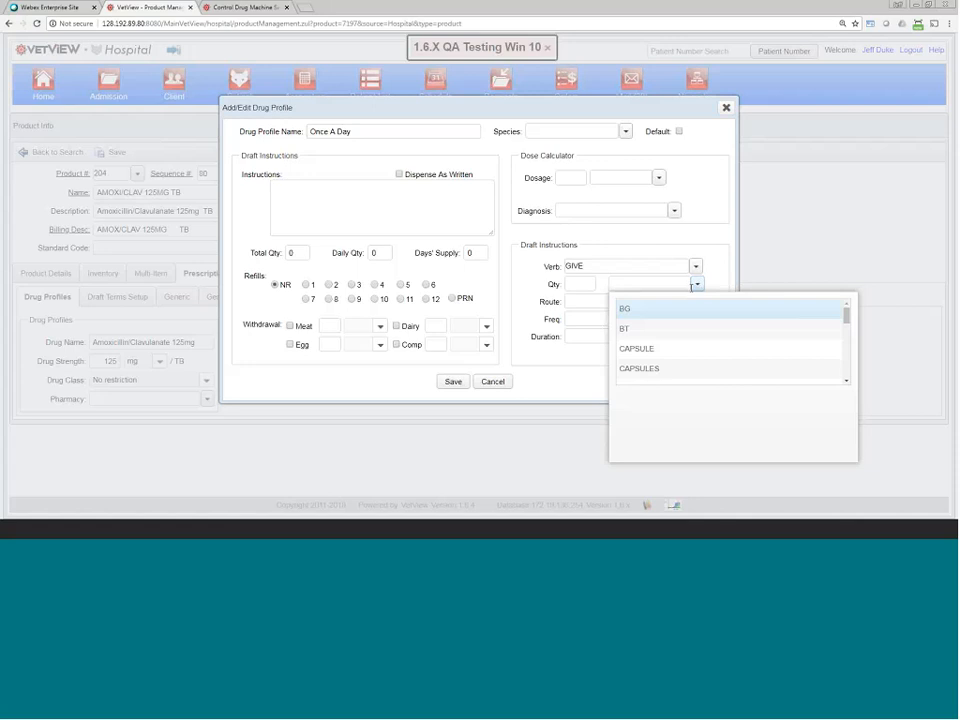
click(648, 348)
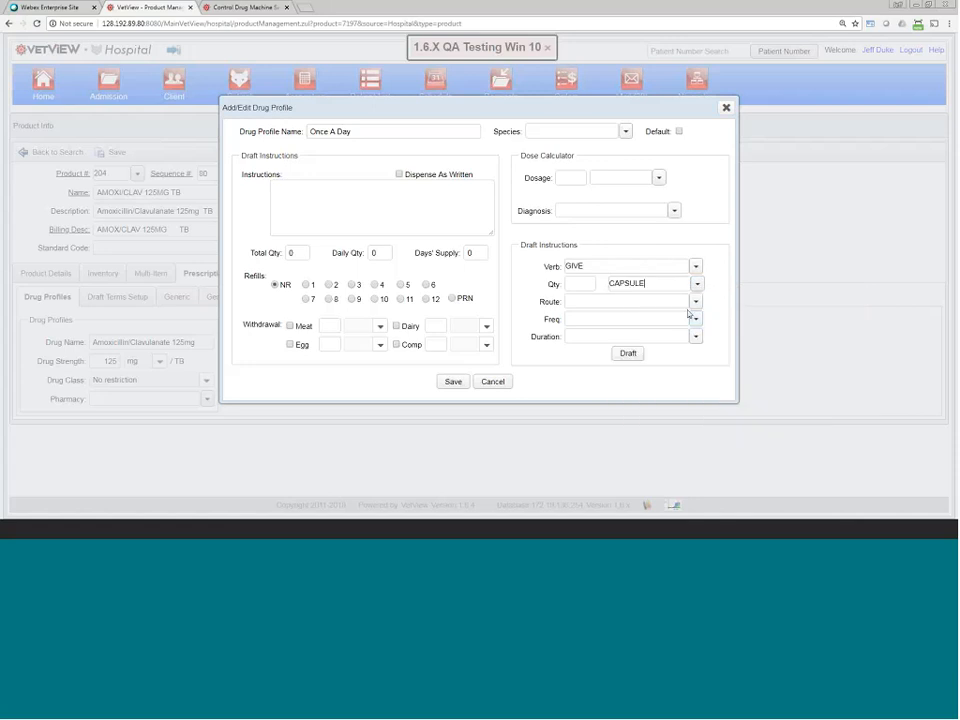
click(584, 285)
text(2)
click(695, 301)
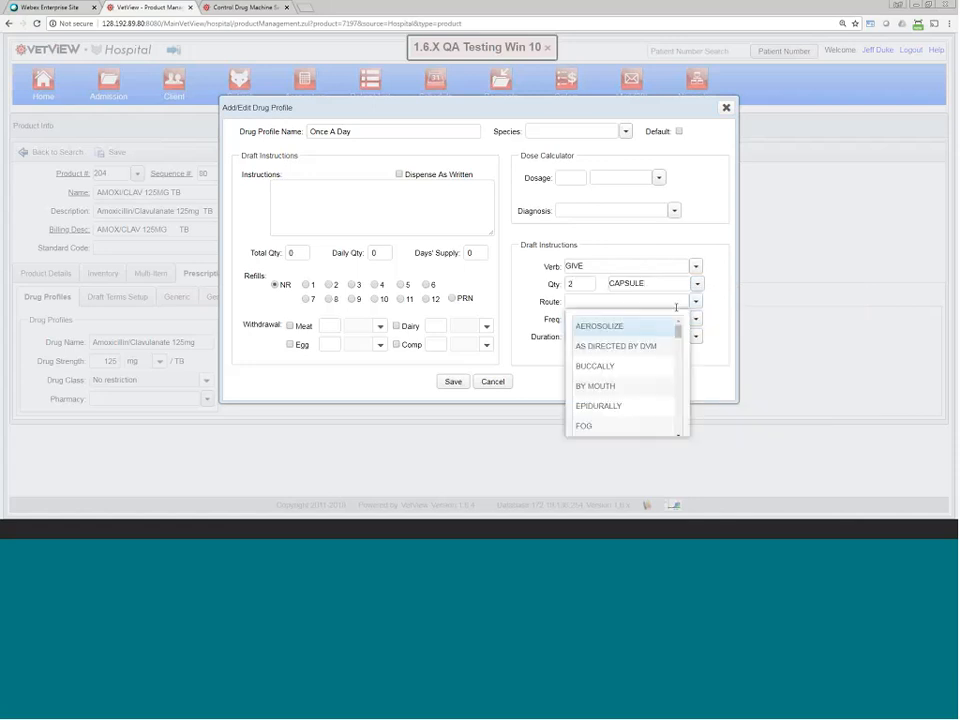
click(604, 386)
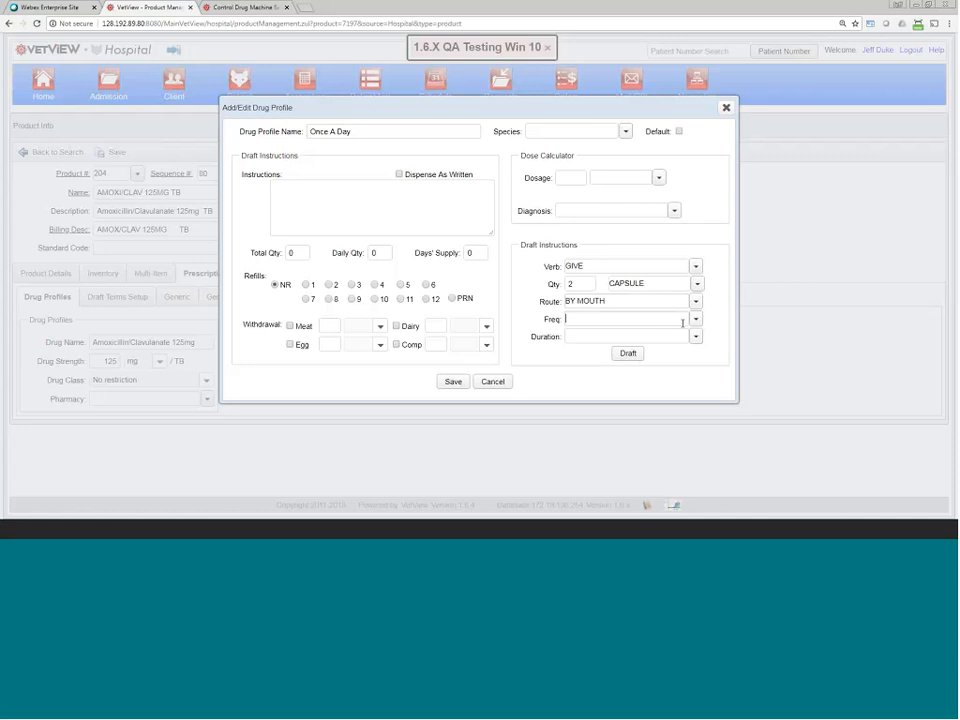
click(690, 319)
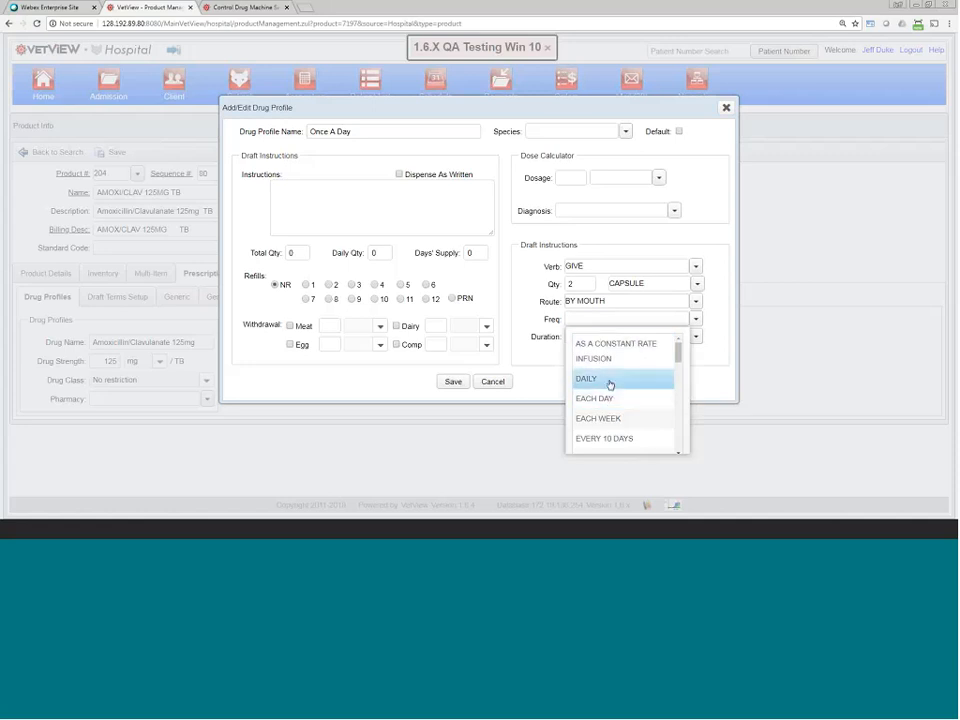
click(610, 380)
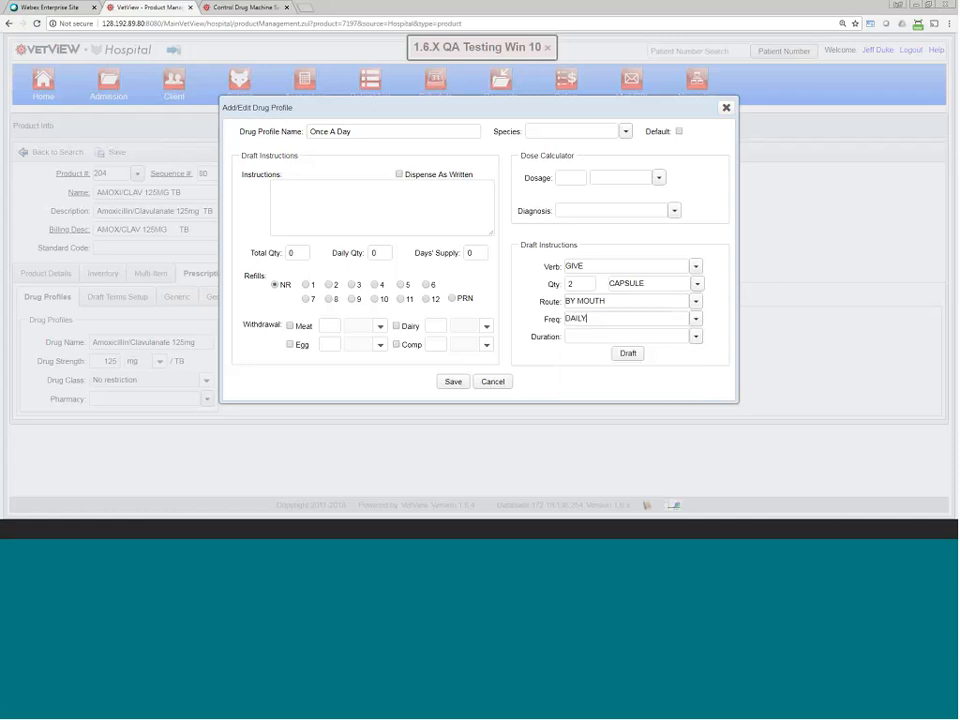
click(694, 337)
scroll(616, 410, down, 3)
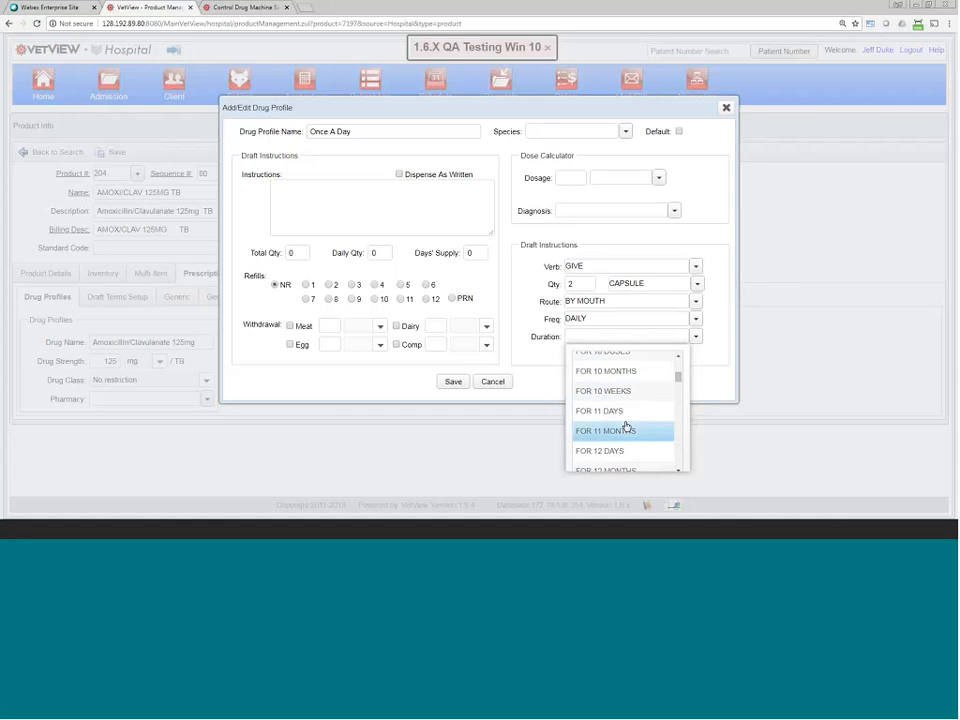
click(617, 451)
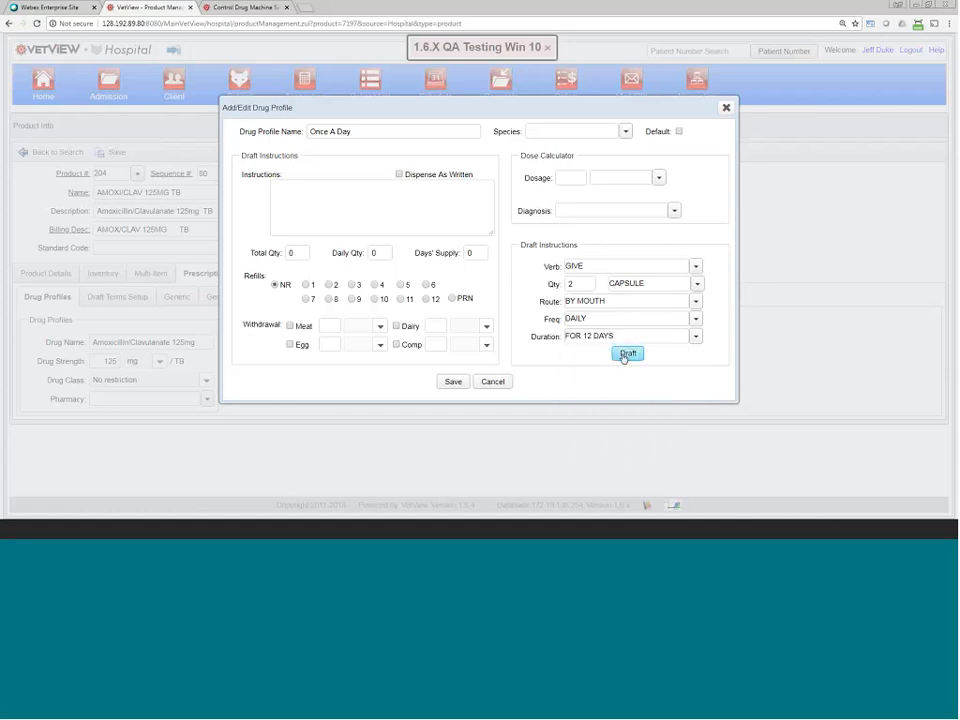
Step: Write the instructions 'Give 2 Tablets by mouthonce daily .'
click(388, 190)
text(Give 2 Tablets by mo)
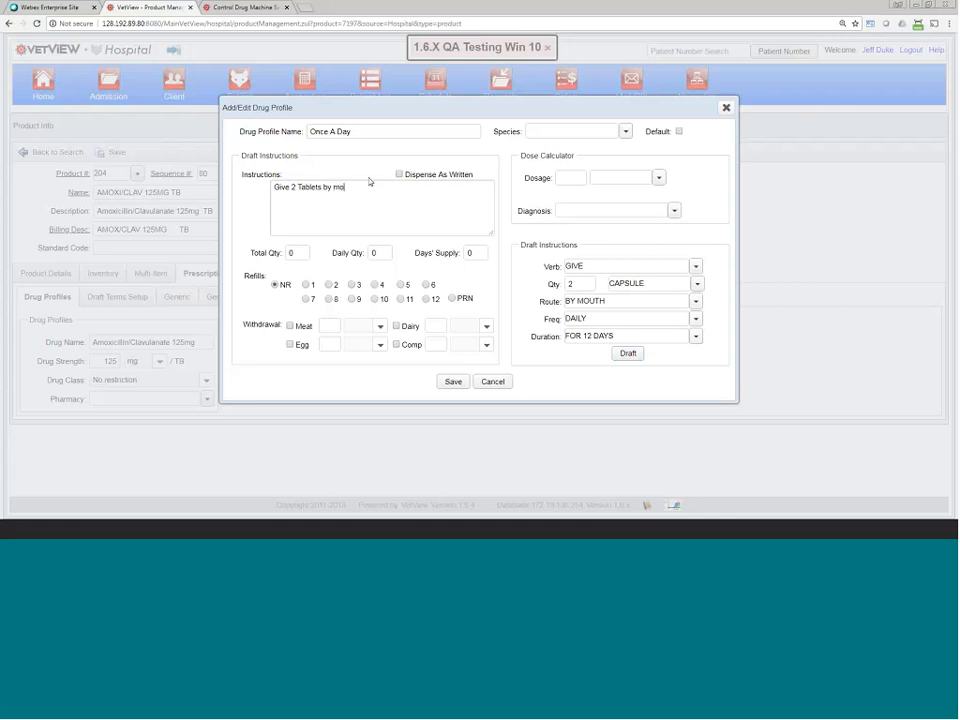
text(uthonce daily .)
Step: Enter total quantity 24, daily quantity 2, days' supply 12 and 2 refills, then save
click(290, 252)
text(12)
click(378, 254)
text(2)
click(473, 253)
text(2)
key(BackSpace)
text(12)
click(295, 252)
text(24)
click(329, 285)
click(455, 384)
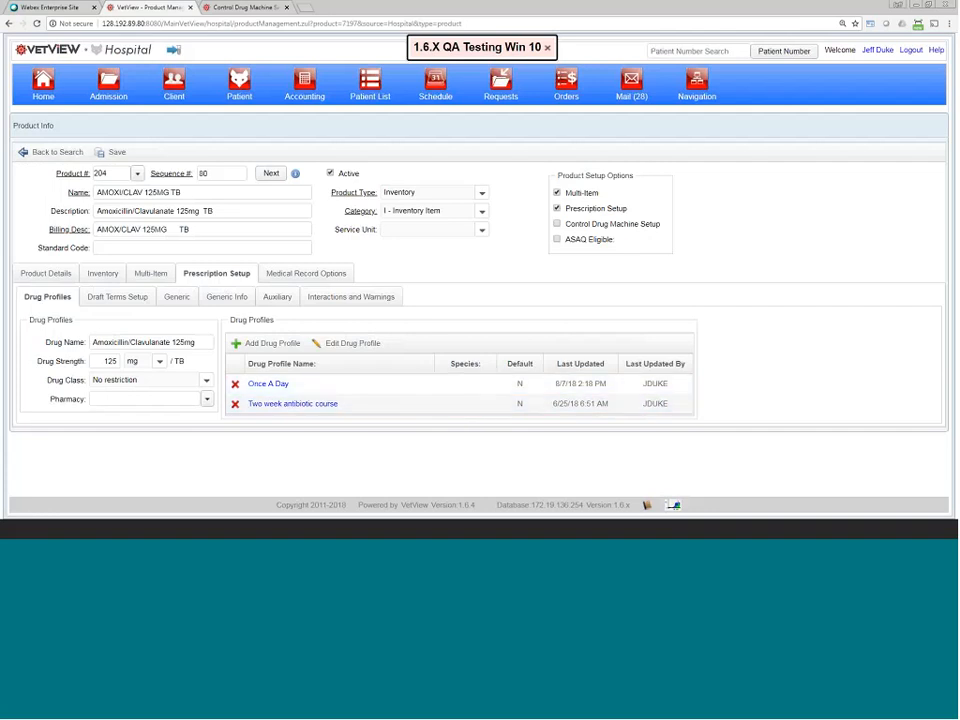
Step: On Draft Terms Setup, turn off the frequency filter and remove EVERY 8 HOURS from it
click(136, 299)
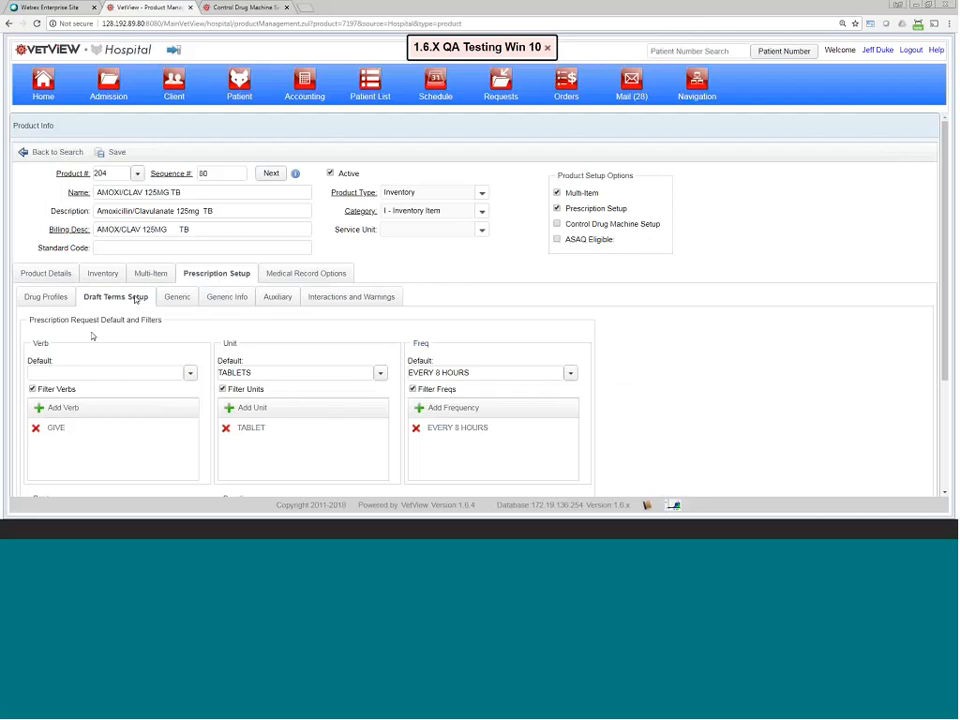
scroll(199, 450, down, 2)
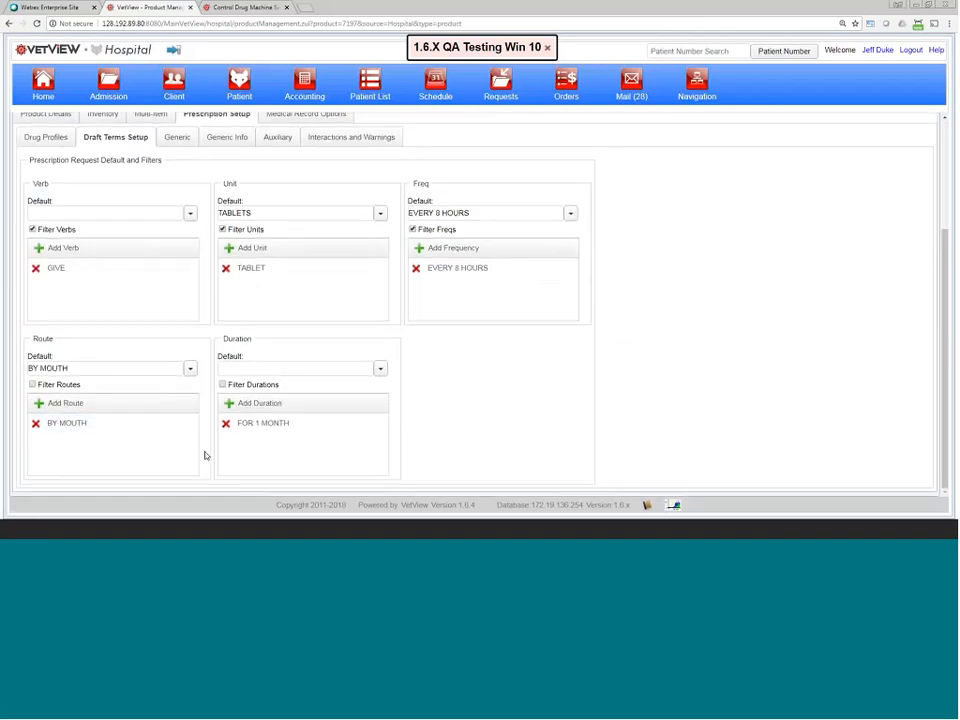
scroll(206, 454, up, 1)
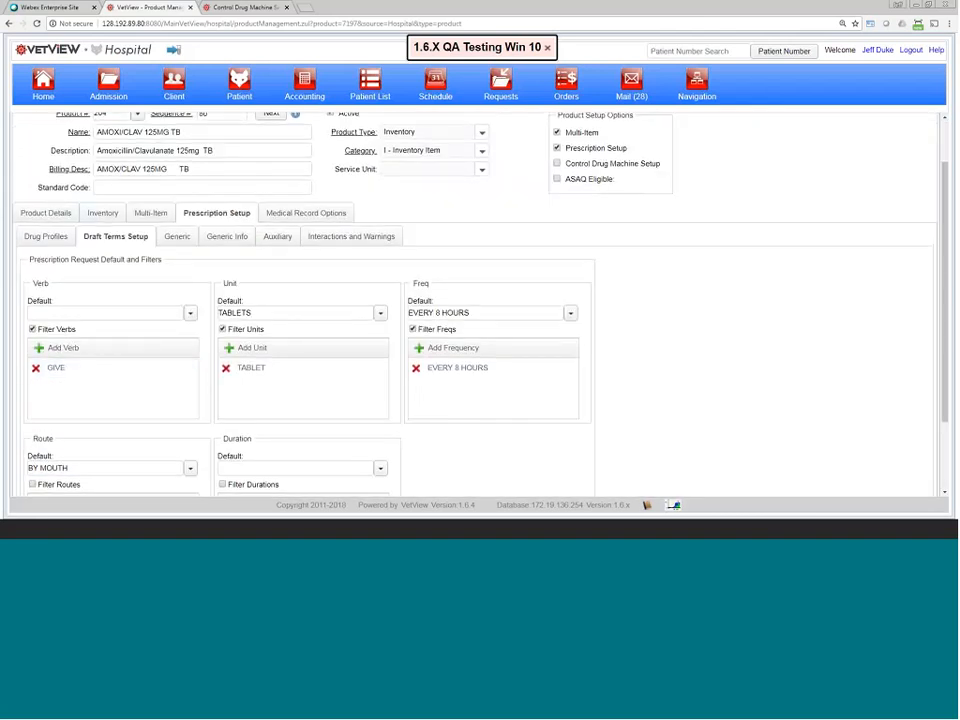
scroll(152, 306, down, 1)
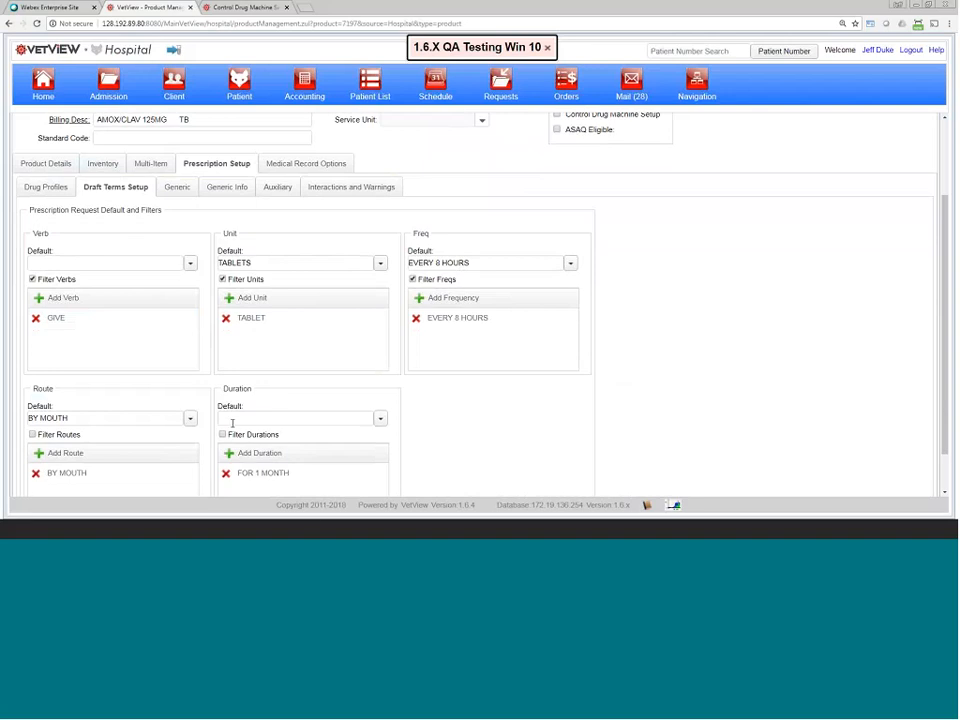
scroll(225, 423, down, 1)
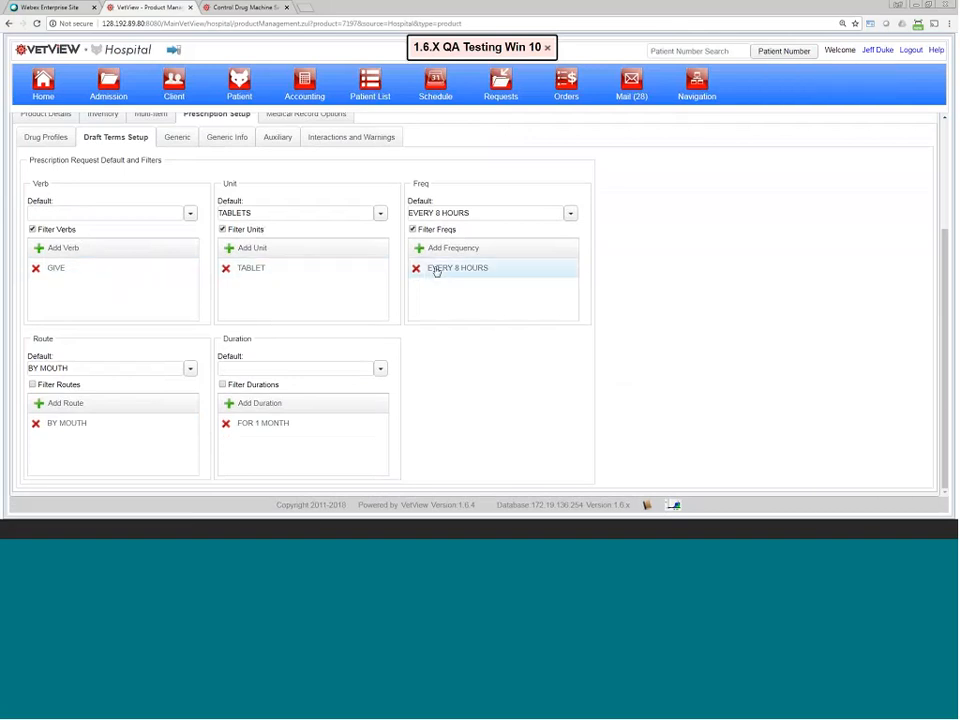
click(412, 229)
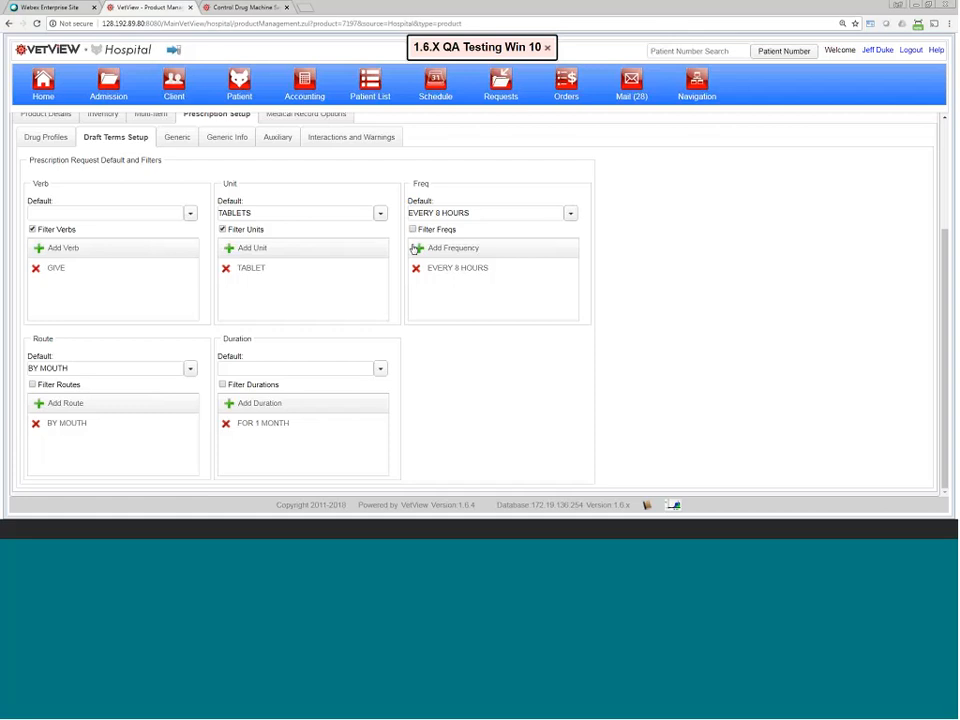
click(413, 268)
Step: Save the AMOXI/CLAV 125MG TB product's draft terms
scroll(423, 251, up, 2)
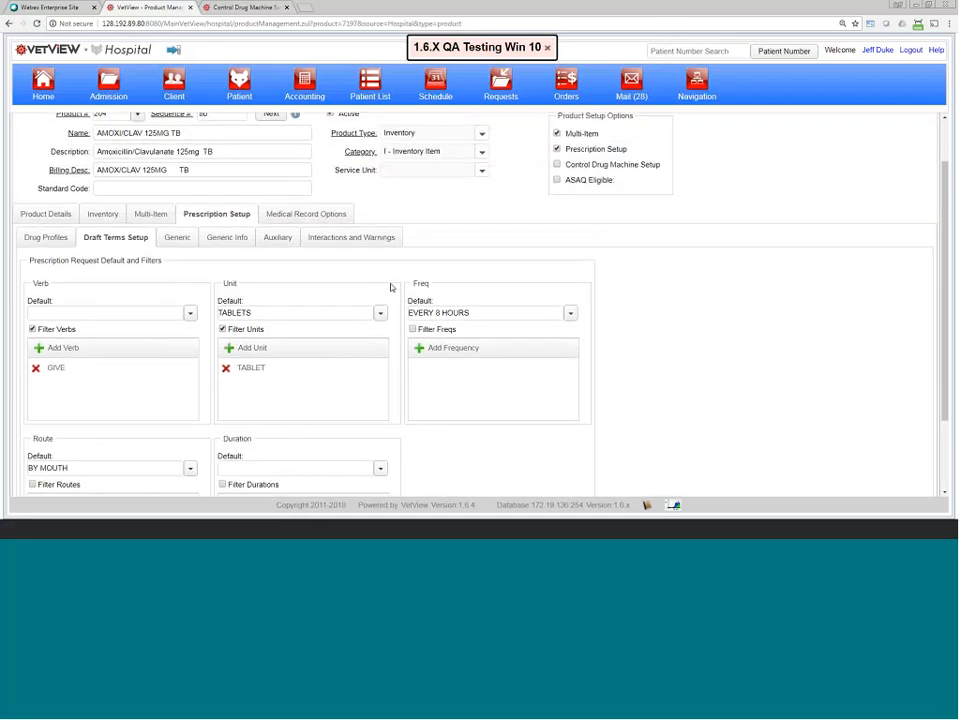
scroll(392, 225, up, 1)
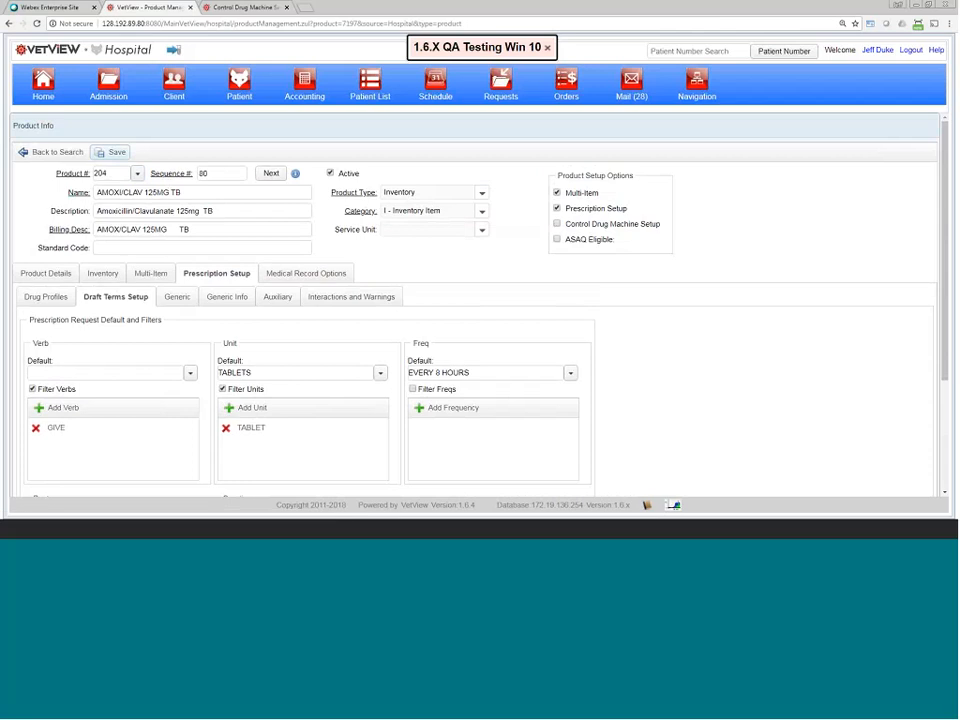
click(112, 153)
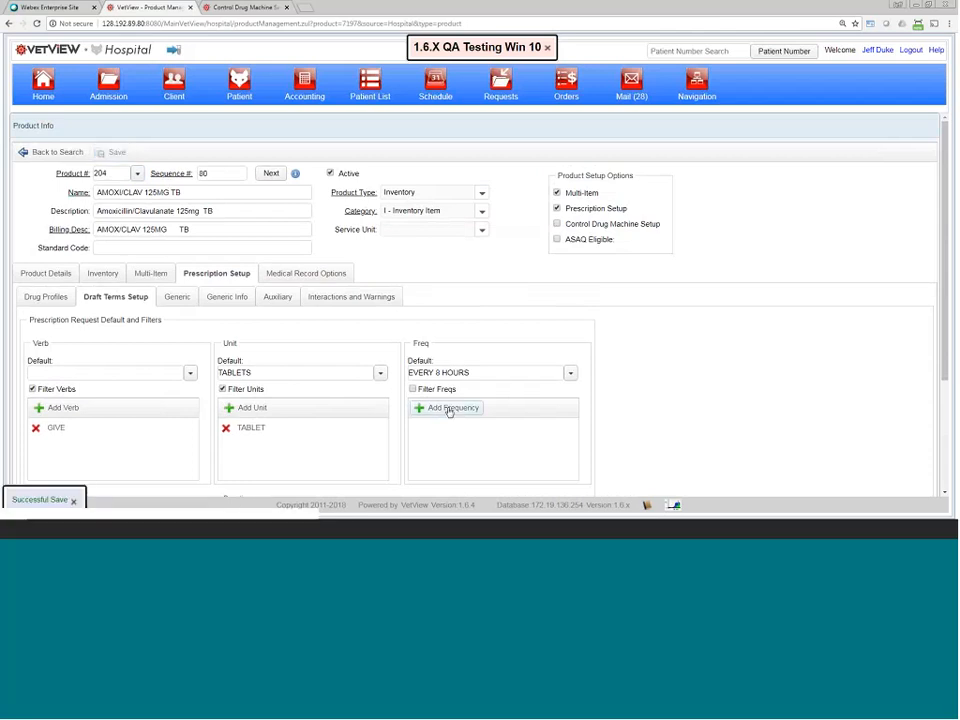
scroll(445, 370, down, 3)
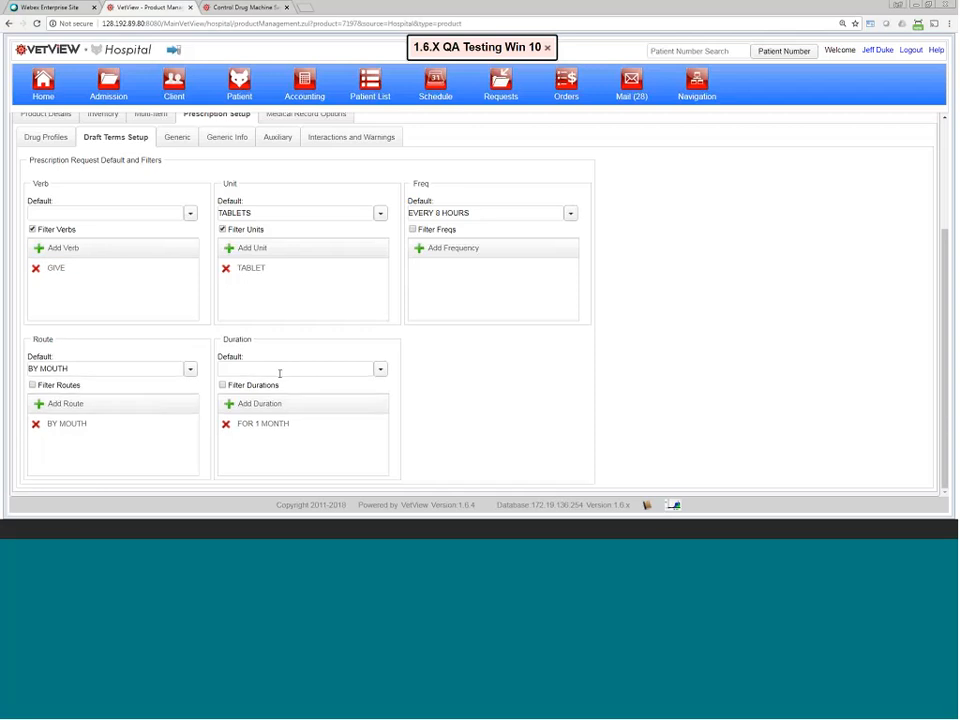
scroll(279, 375, up, 3)
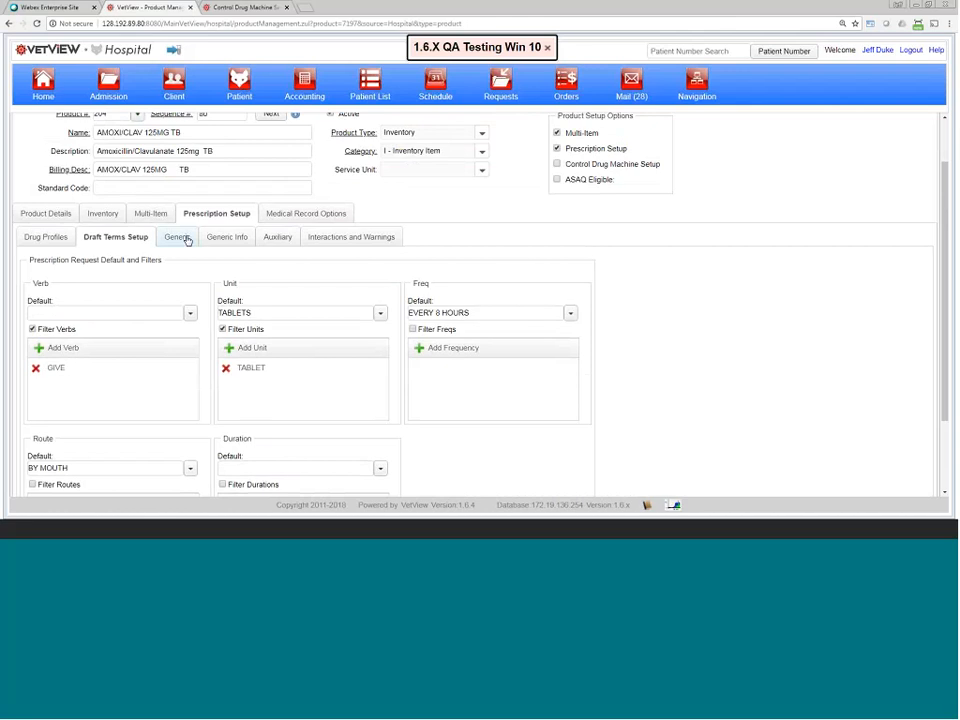
Step: List drugs related to the AMOXICILLIN generic, then review the Generic Info summary
click(180, 238)
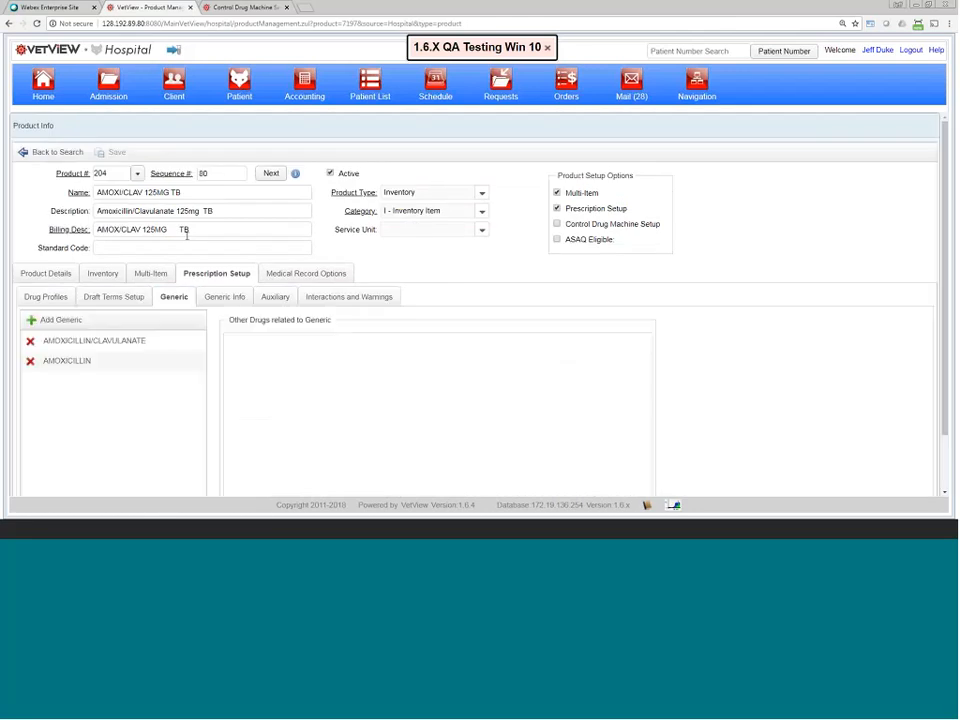
click(148, 362)
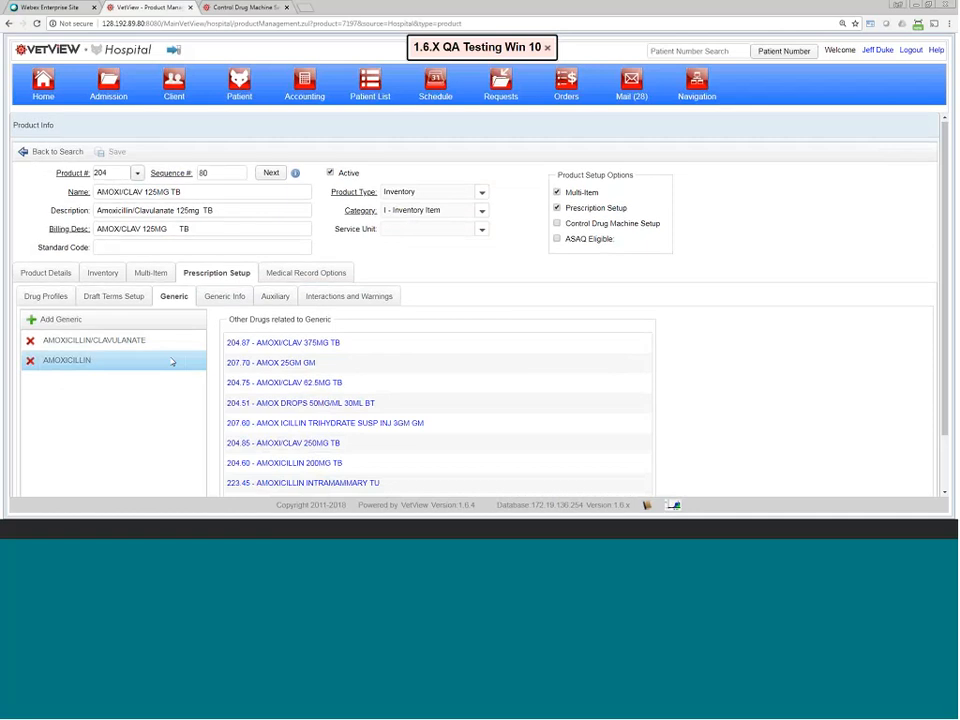
scroll(172, 361, down, 1)
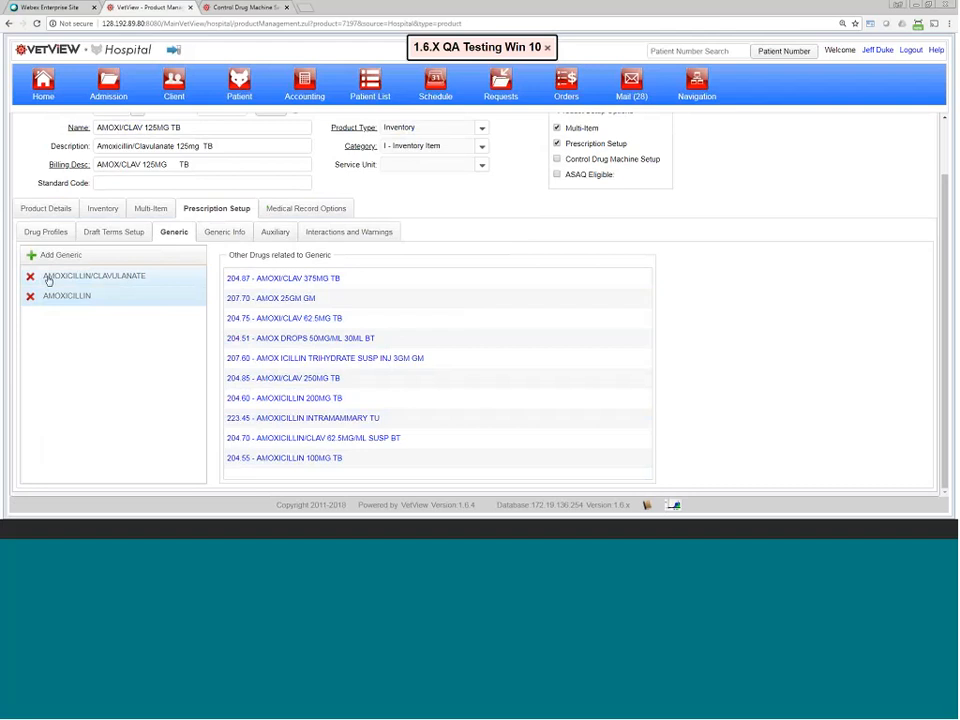
click(225, 232)
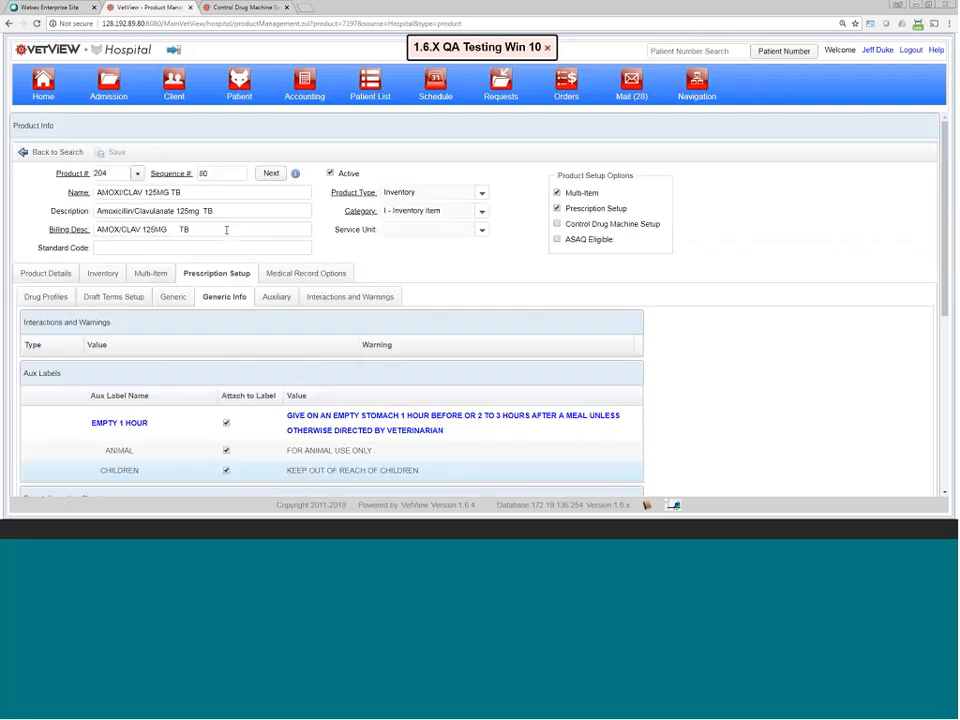
scroll(253, 392, down, 2)
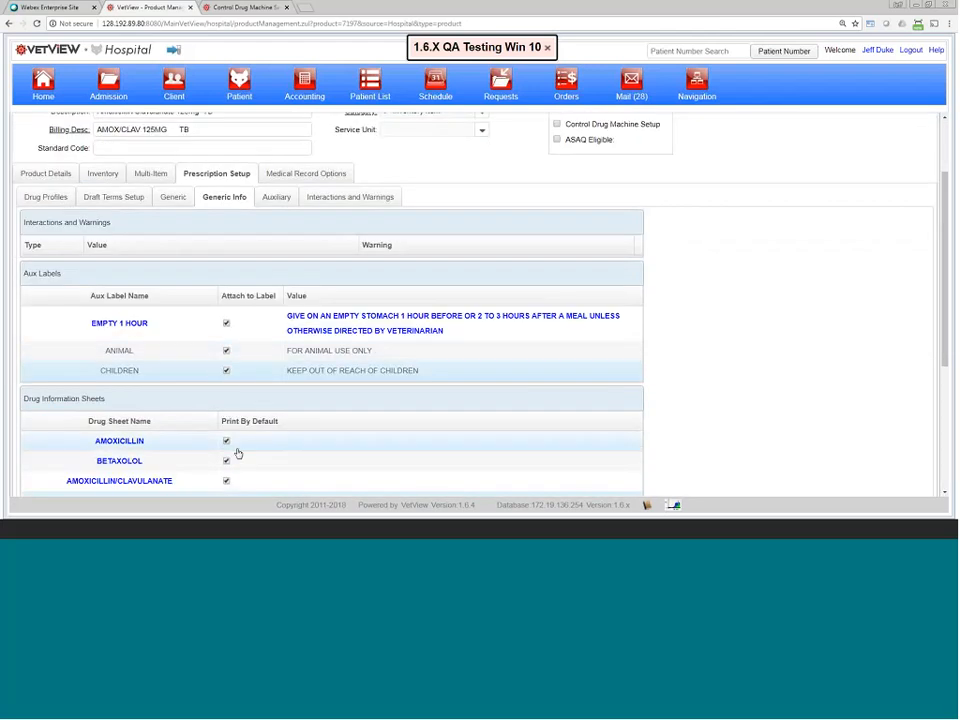
scroll(277, 385, down, 2)
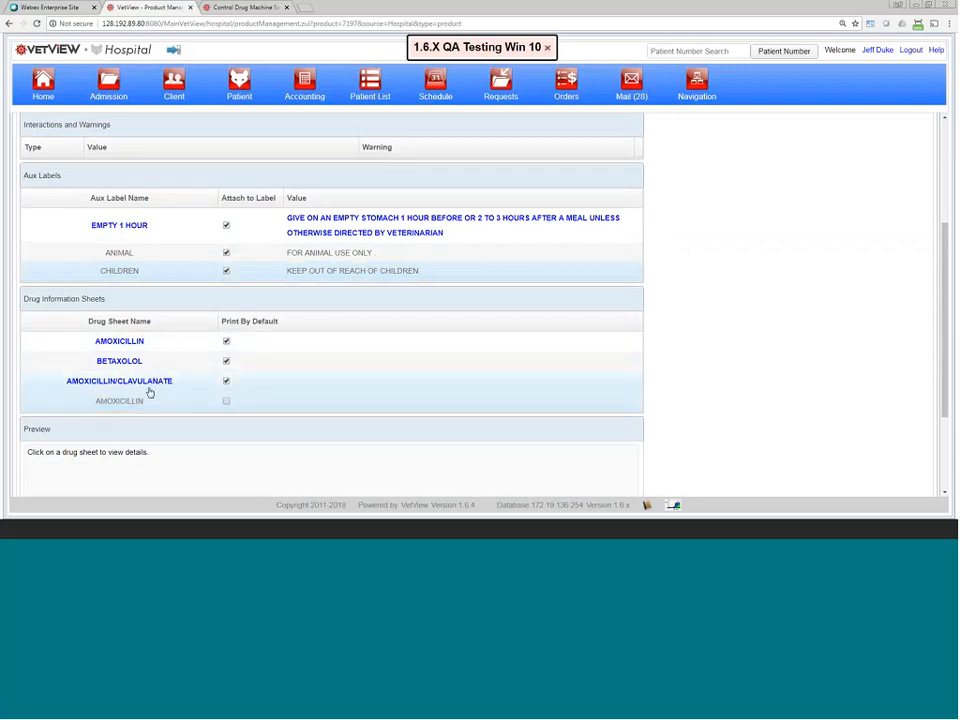
scroll(270, 189, up, 2)
Step: Review the Auxiliary sub-tab's aux labels and drug information sheets, selecting the inactive AMOXICILLIN sheet
click(272, 198)
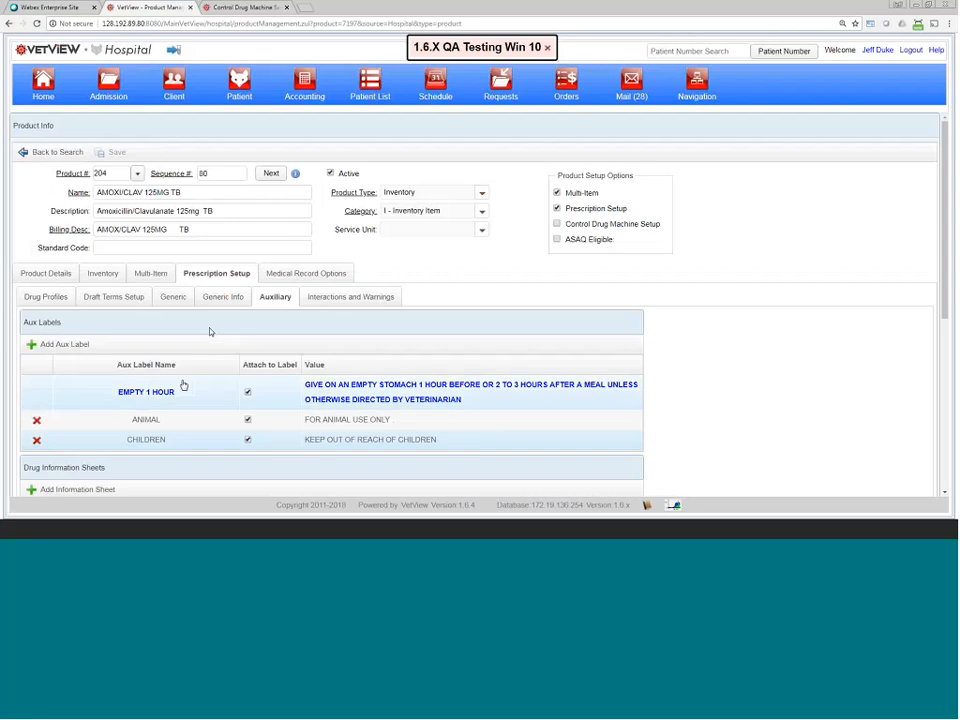
scroll(186, 388, down, 2)
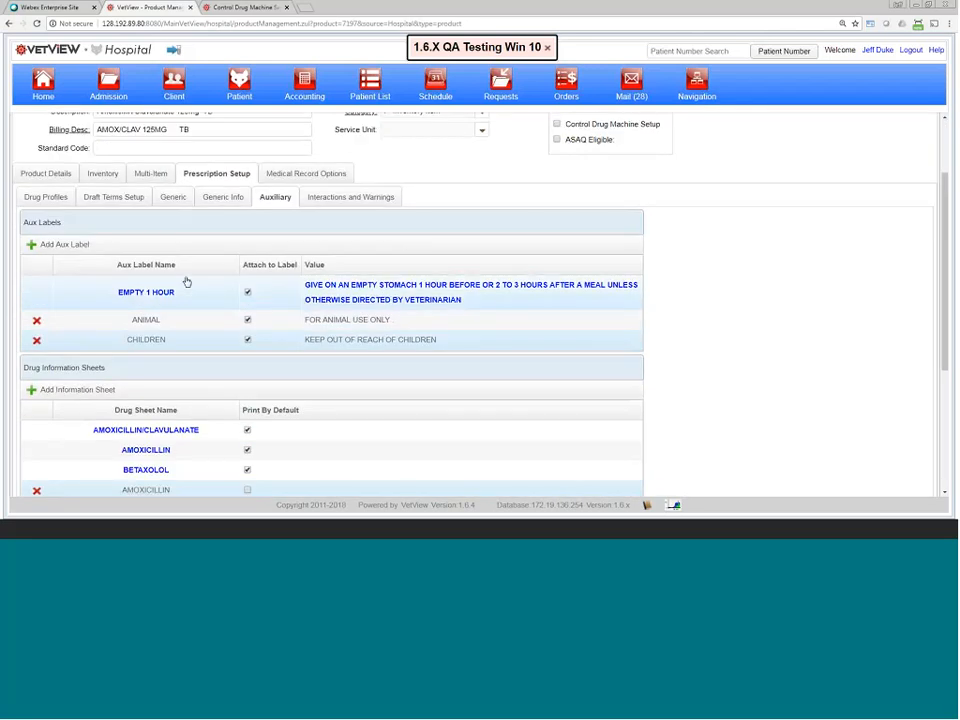
scroll(212, 221, up, 2)
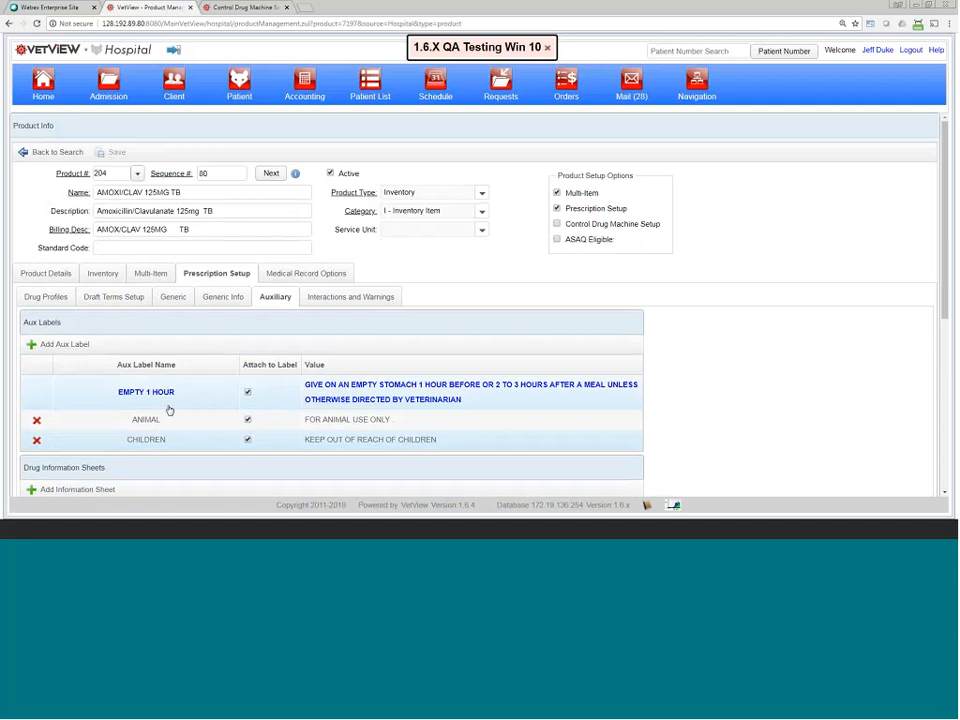
scroll(168, 404, down, 1)
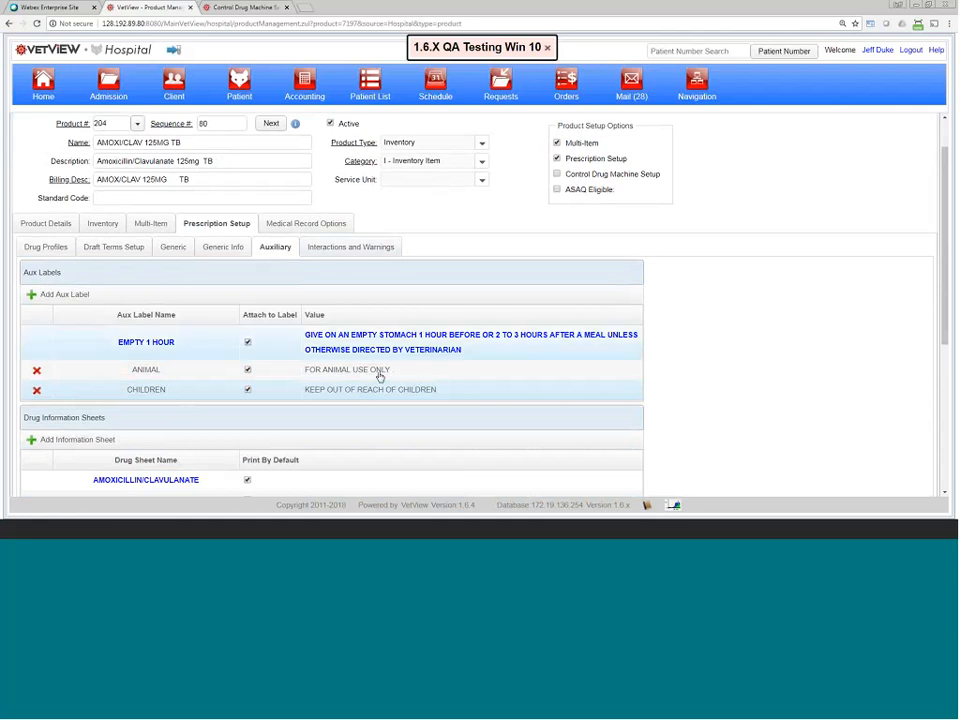
scroll(424, 411, down, 1)
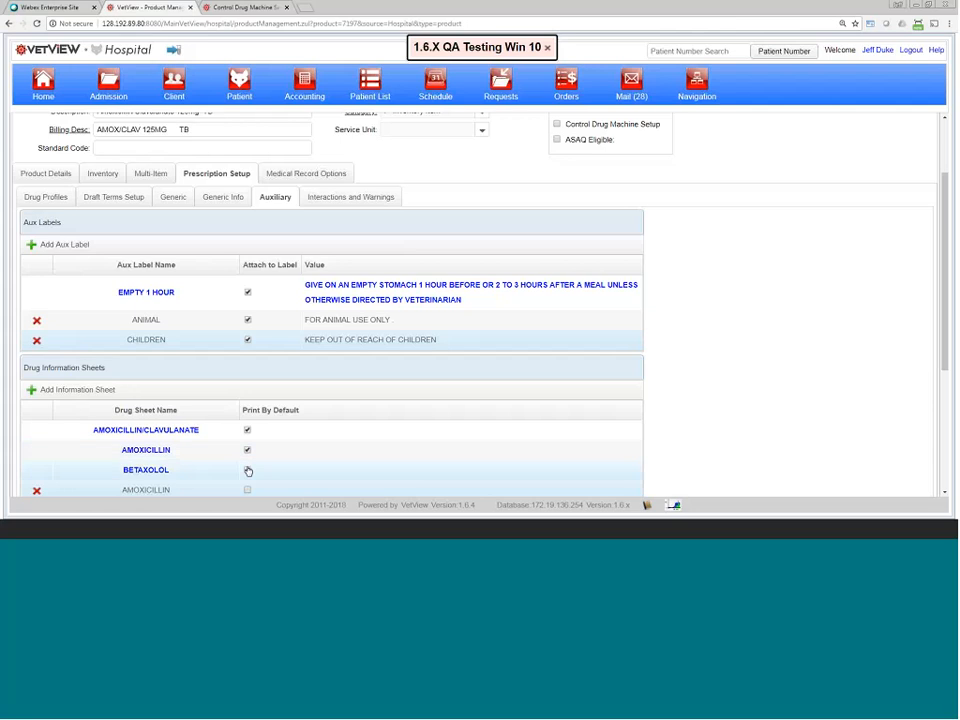
scroll(181, 468, down, 1)
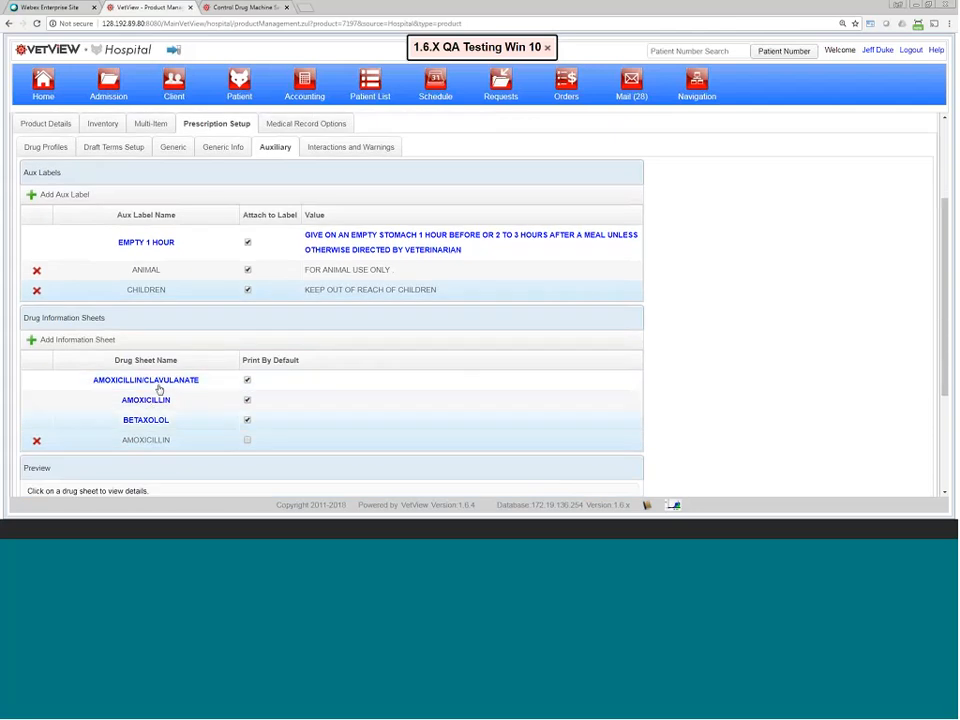
click(190, 445)
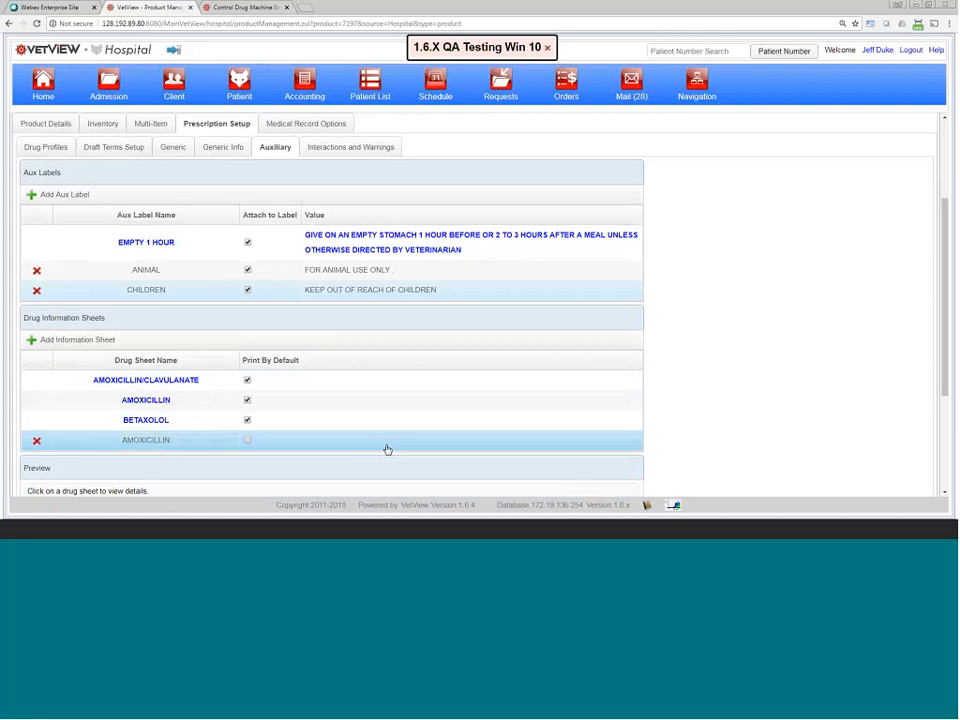
scroll(387, 450, up, 1)
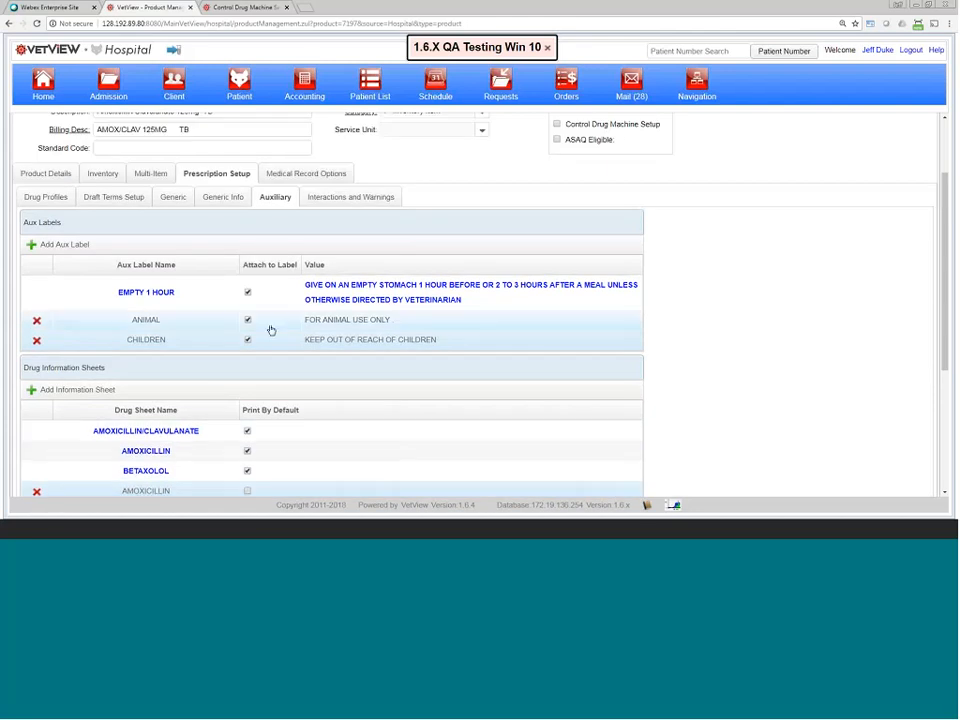
scroll(268, 325, up, 1)
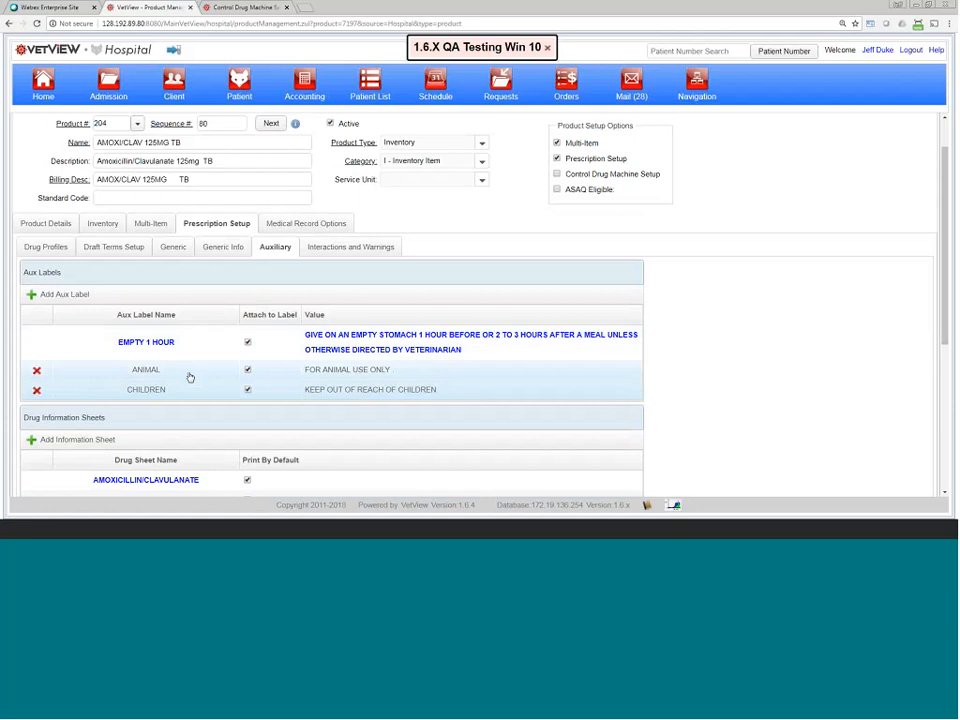
scroll(135, 448, down, 2)
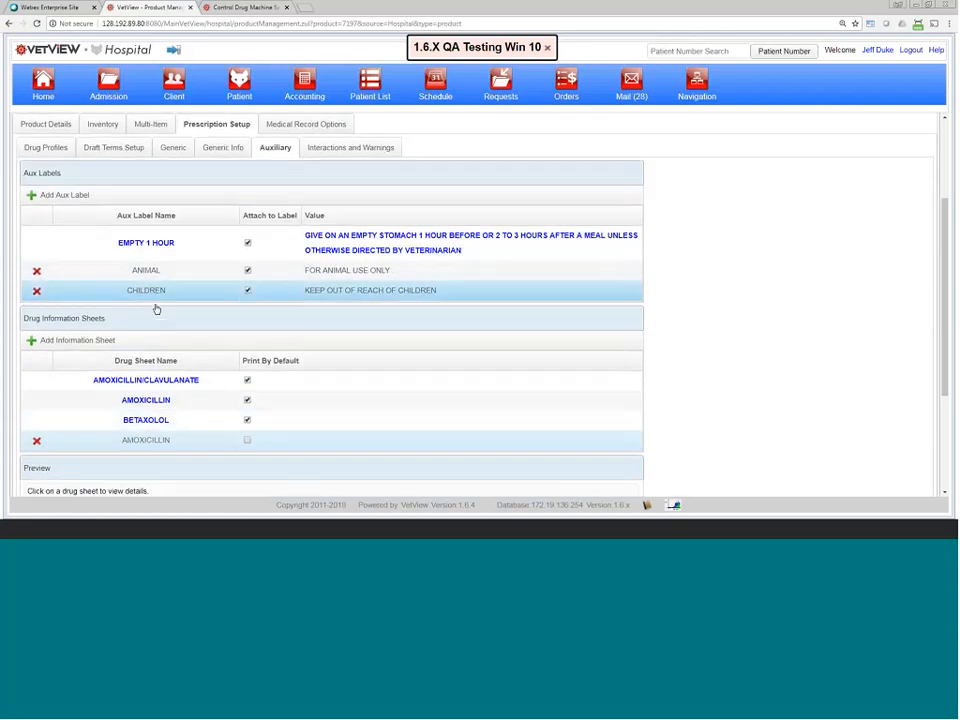
scroll(154, 320, up, 1)
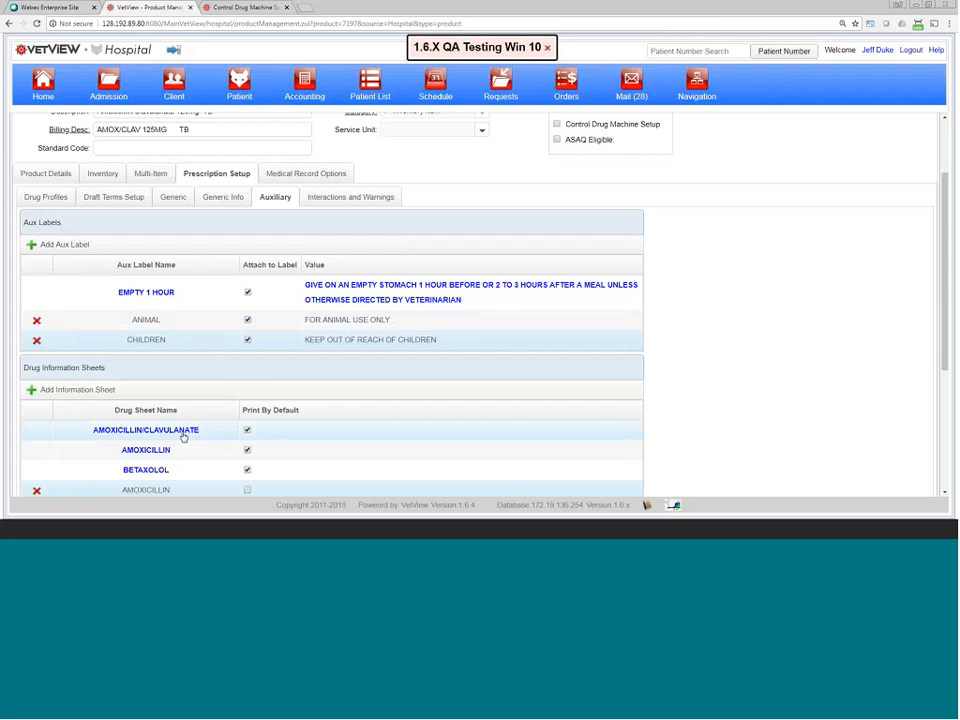
scroll(184, 437, down, 1)
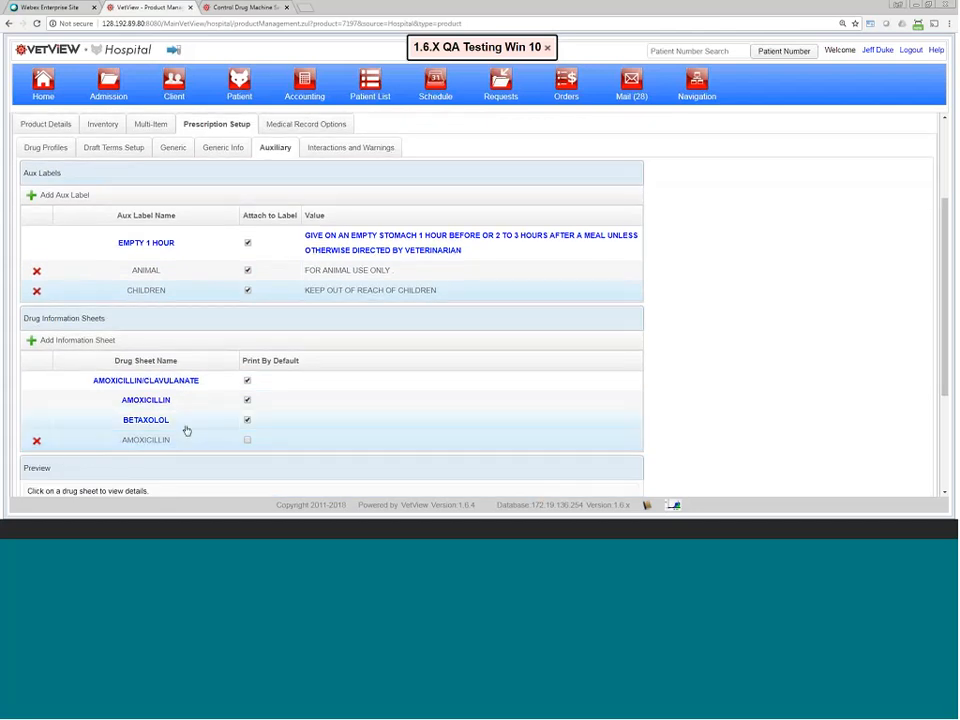
scroll(186, 430, up, 2)
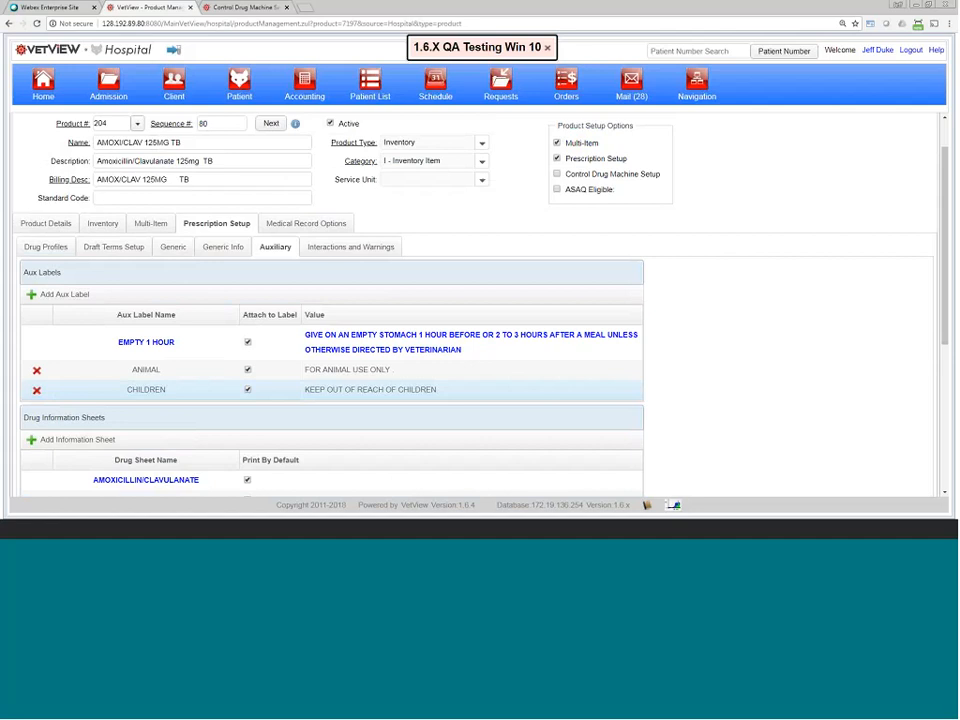
Step: Show Interactions and Warnings, cancelling a General Species / Breed Interaction without adding one
click(349, 247)
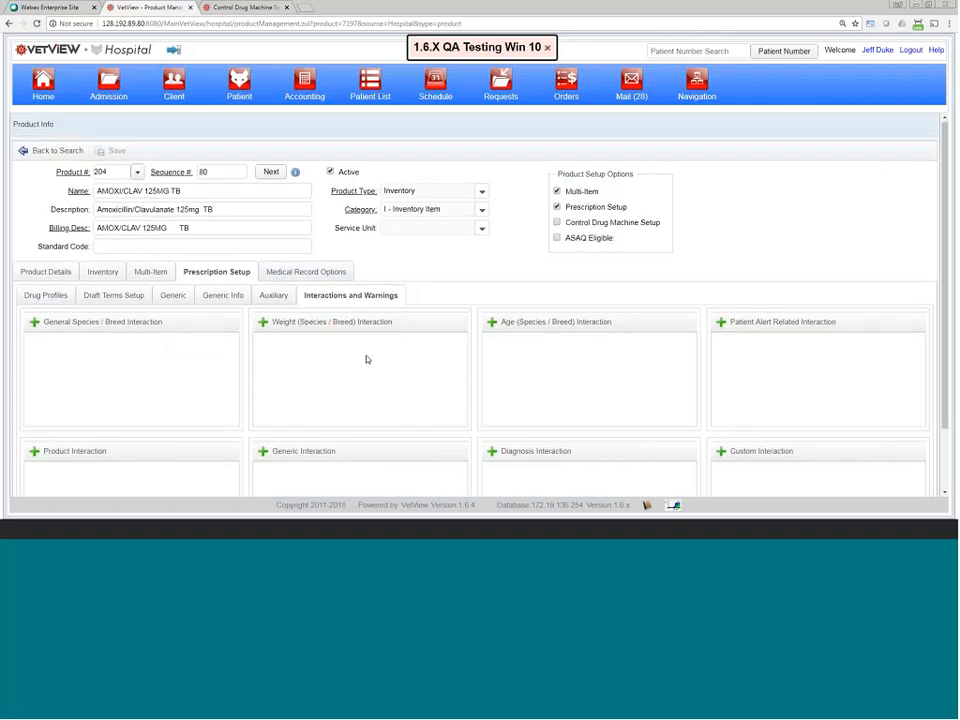
scroll(368, 360, down, 2)
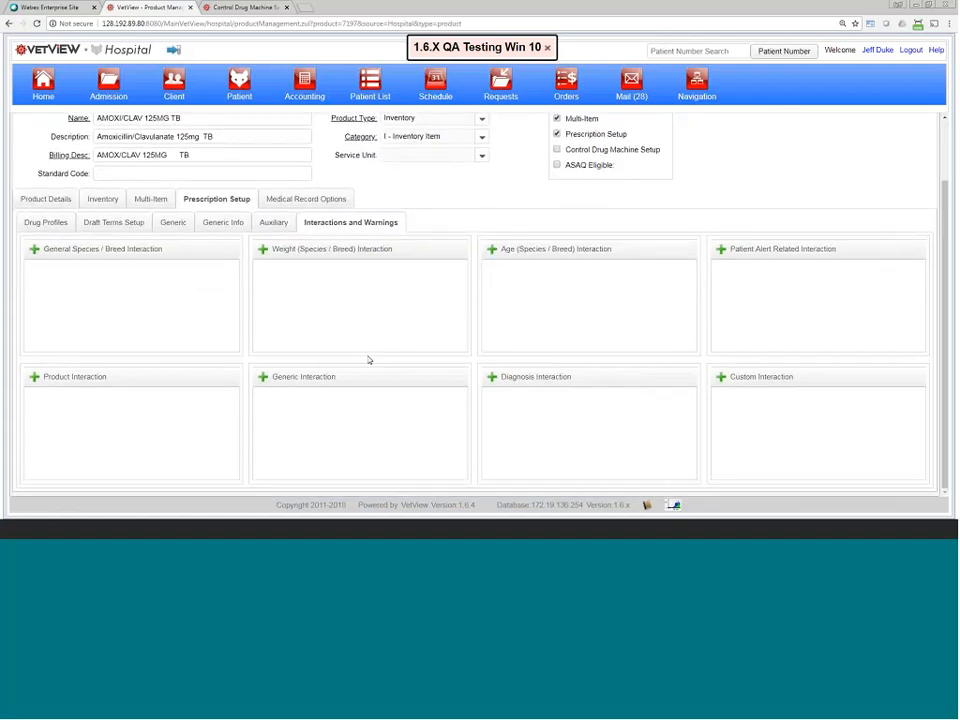
click(121, 255)
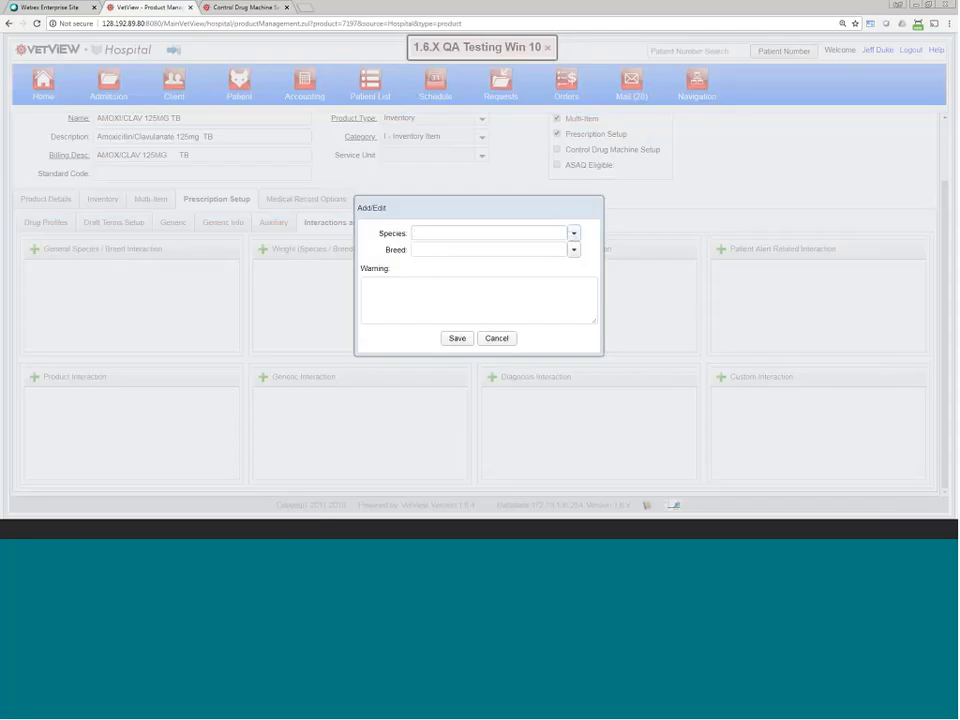
click(503, 340)
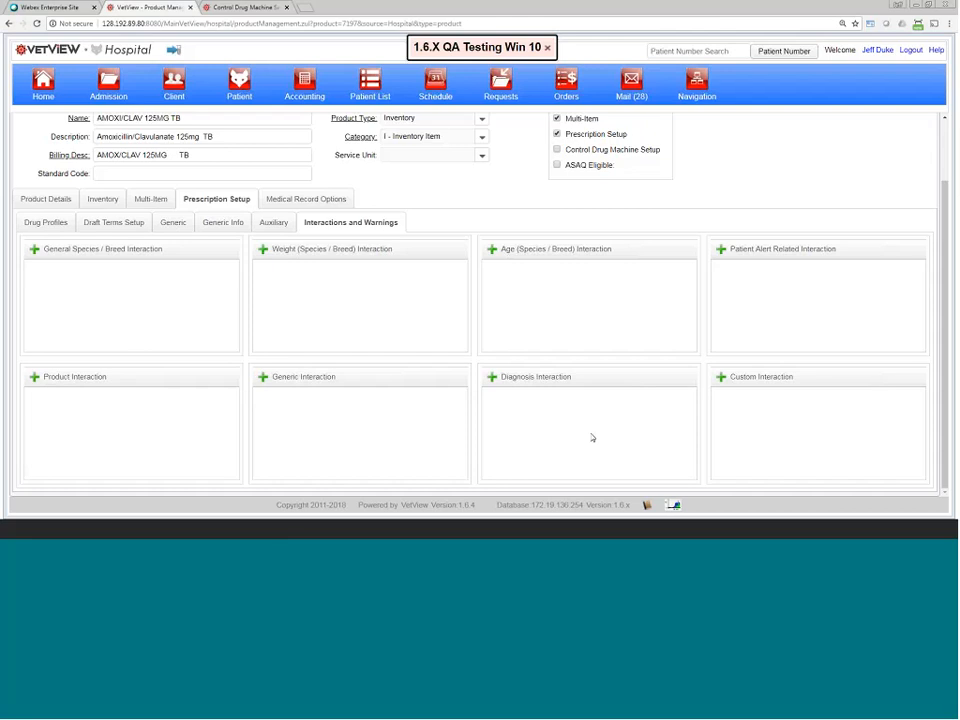
scroll(591, 437, up, 2)
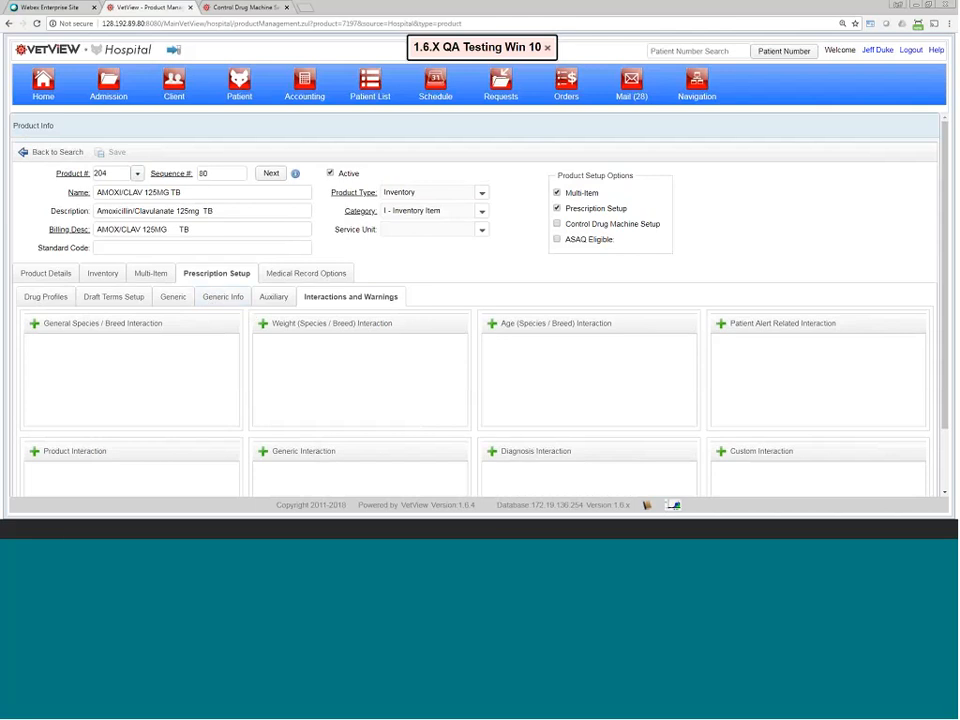
click(558, 224)
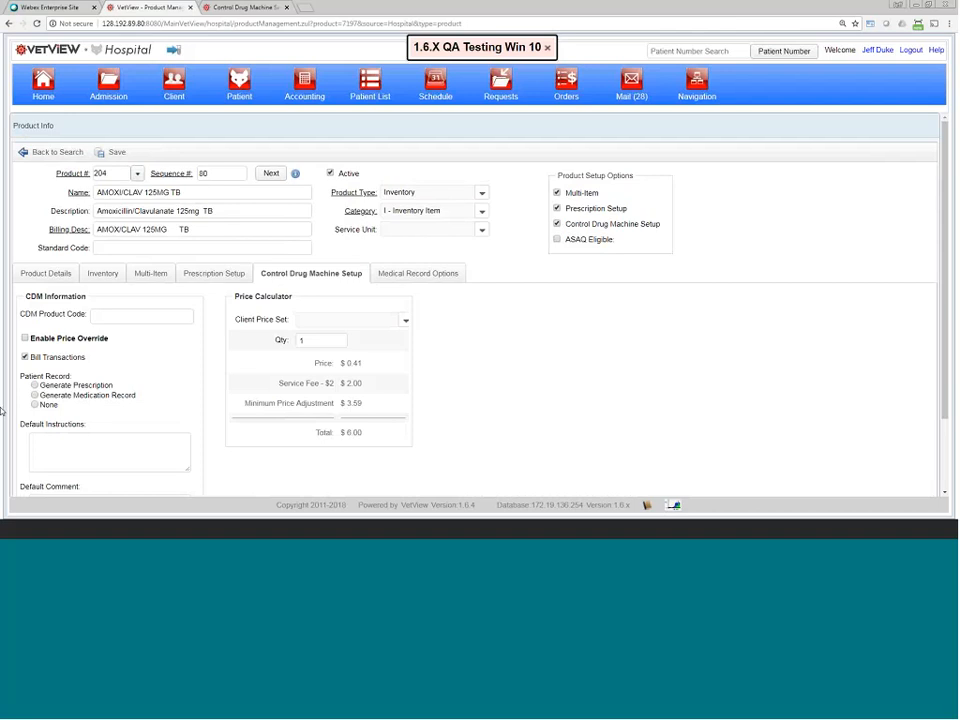
scroll(94, 386, down, 1)
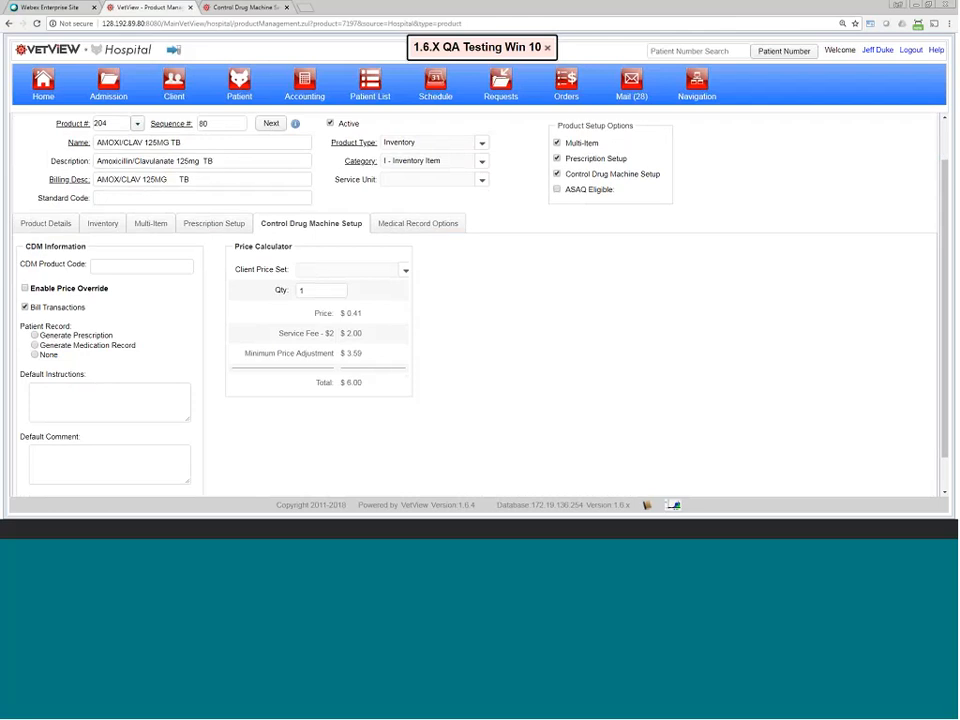
text(AMOX3125)
click(117, 267)
key(Delete)
scroll(124, 188, up, 1)
drag(110, 174, 94, 172)
drag(210, 173, 197, 174)
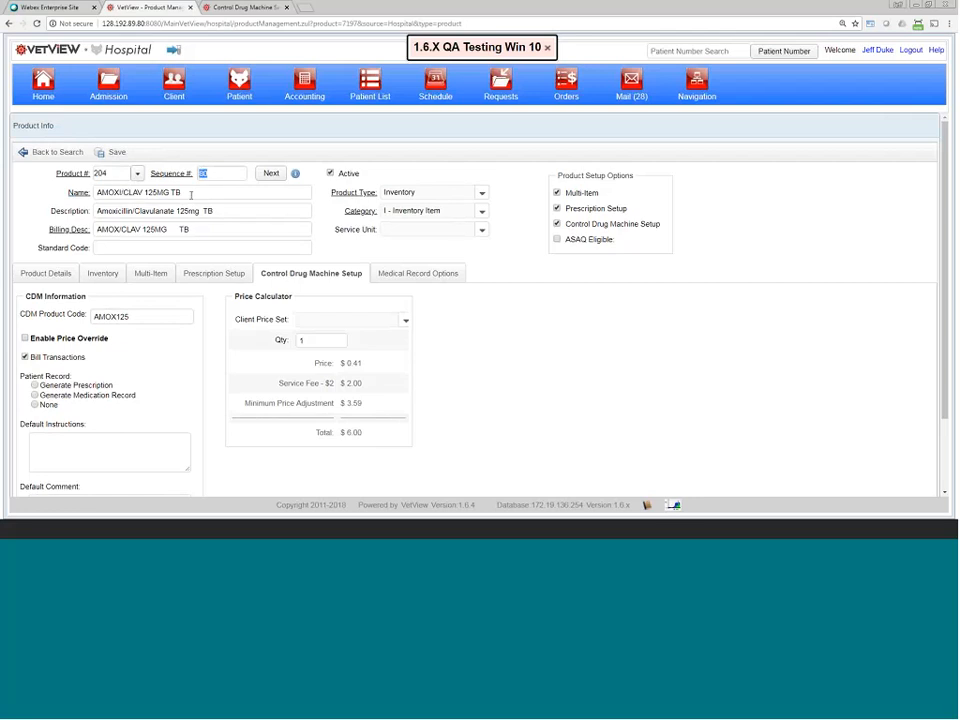
double_click(134, 317)
drag(134, 317, 88, 345)
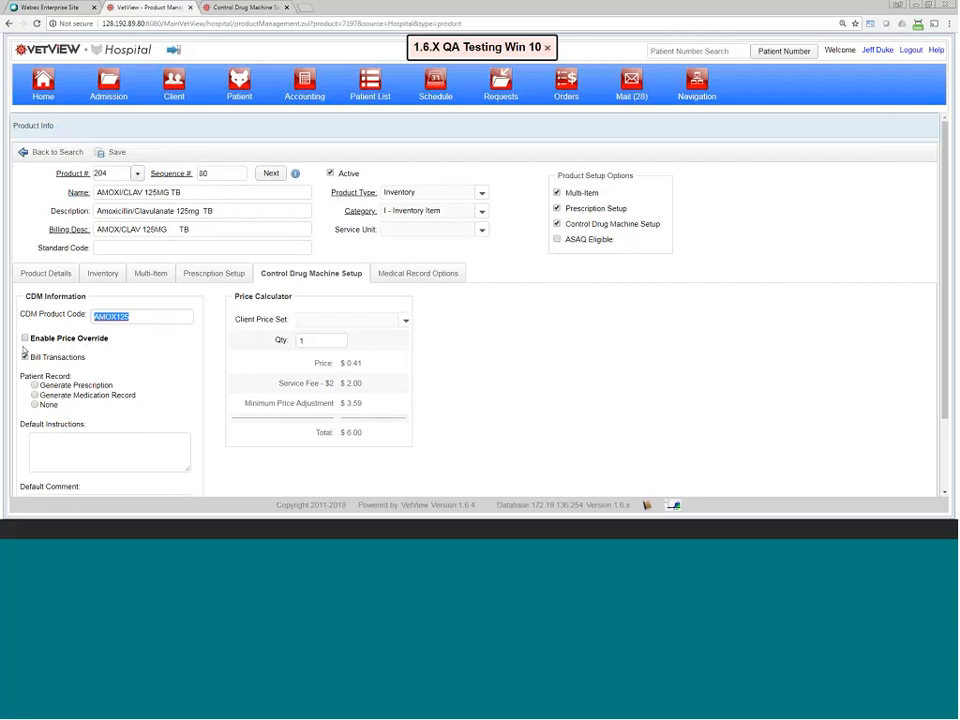
Step: Enable Price Override for Control Drug Machine dispenses
click(24, 338)
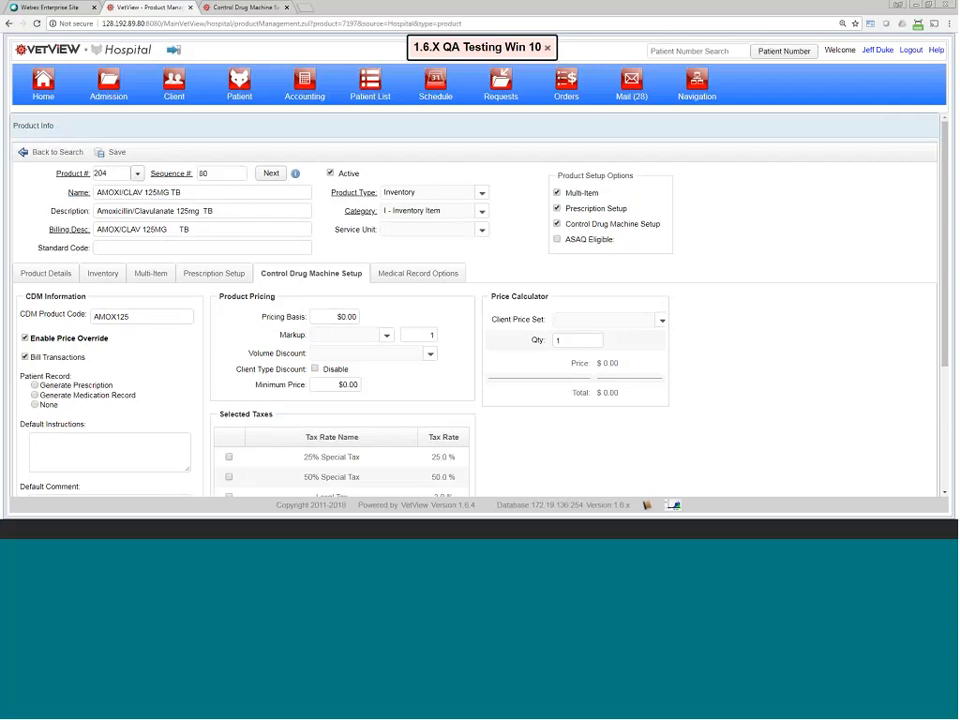
scroll(391, 380, down, 2)
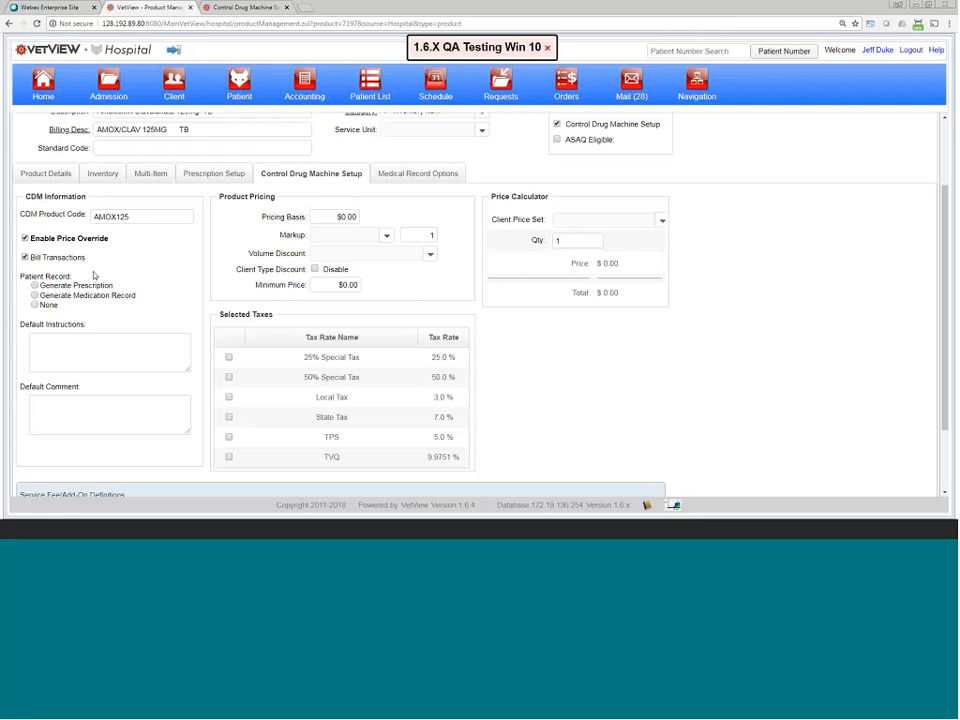
scroll(119, 184, up, 2)
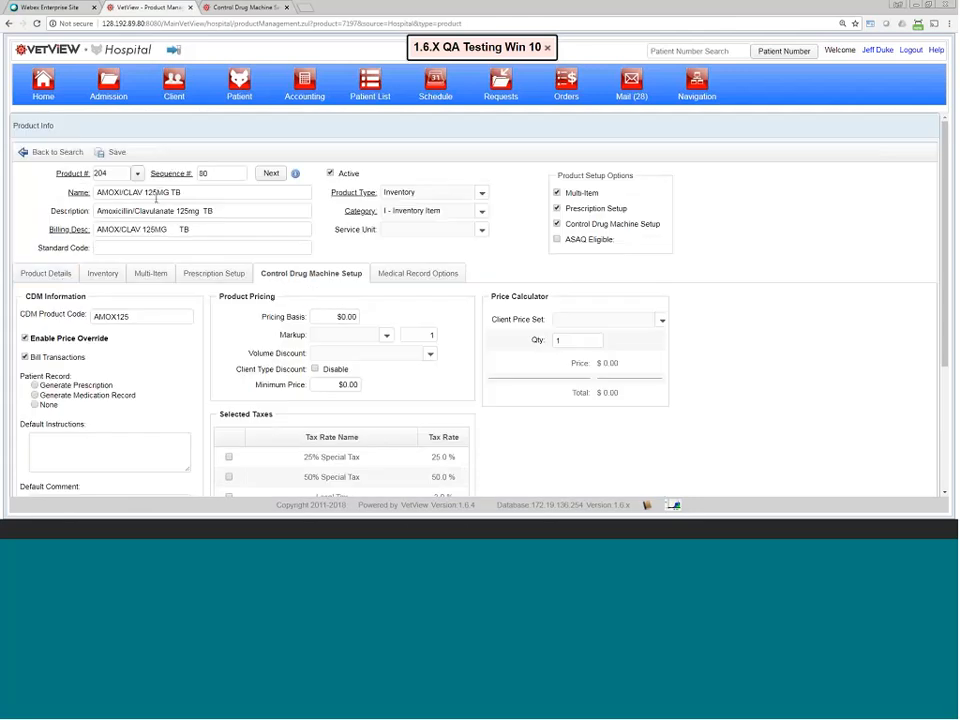
Step: Check the regular pricing on Product Details, then return to Control Drug Machine Setup
click(62, 275)
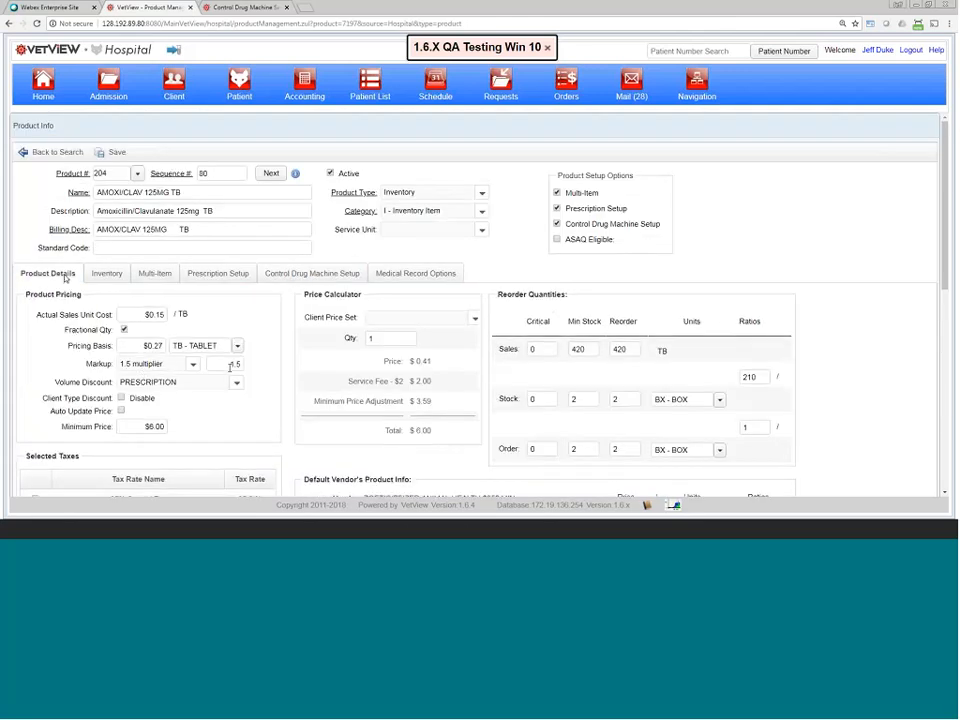
scroll(221, 365, down, 1)
scroll(170, 380, down, 6)
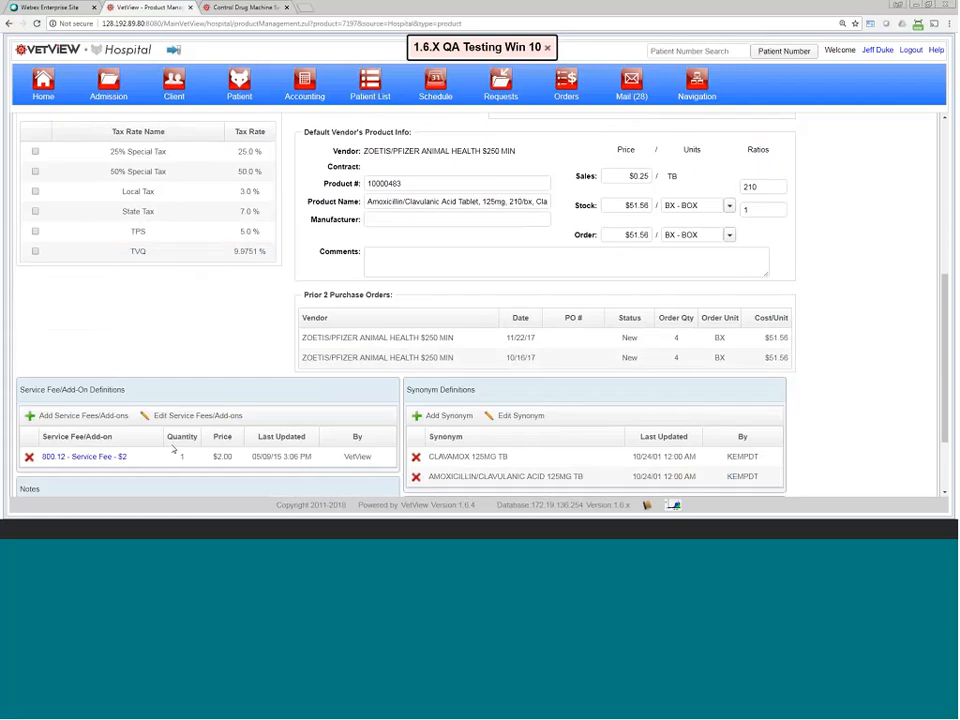
scroll(195, 300, up, 5)
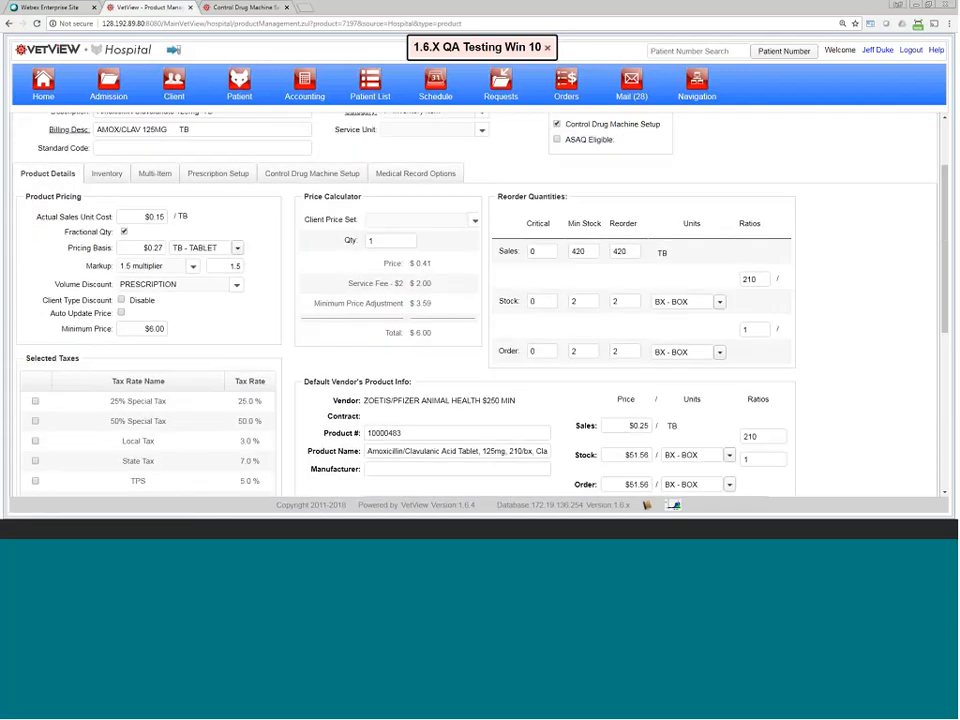
click(291, 174)
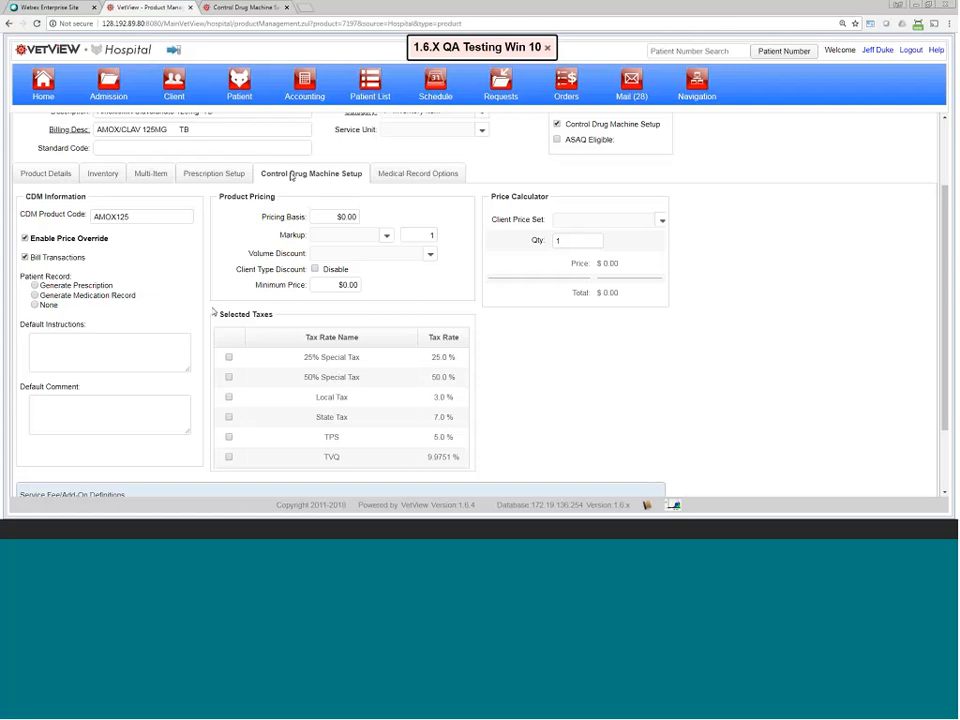
scroll(437, 264, down, 1)
scroll(399, 255, up, 2)
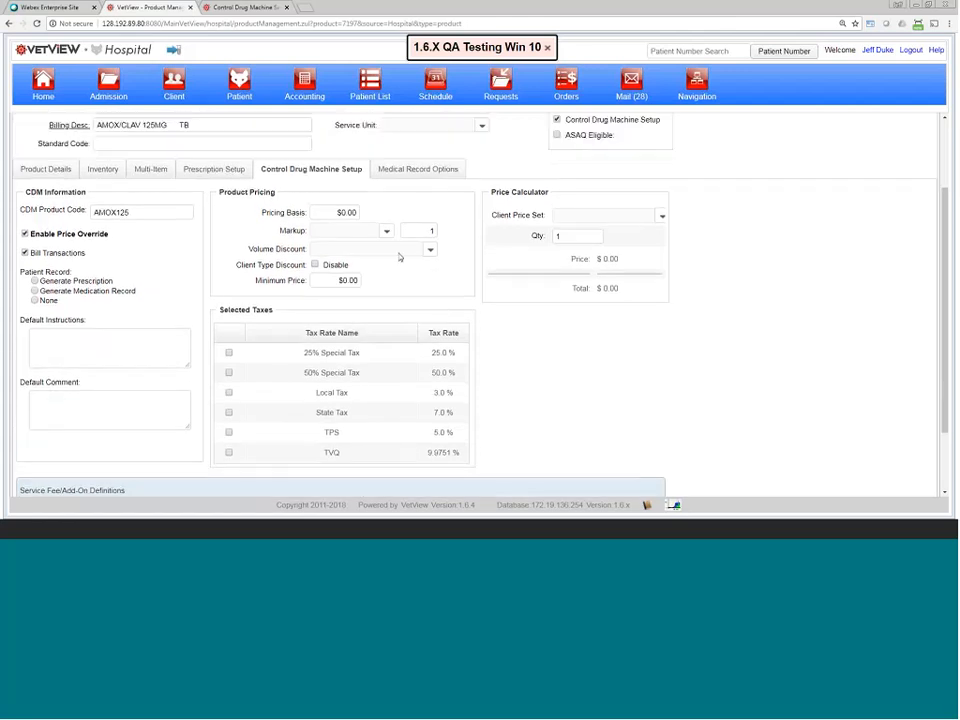
Step: Set the machine pricing basis to .25 with a Sliding Scale Multiplier markup
click(356, 267)
key(BackSpace)
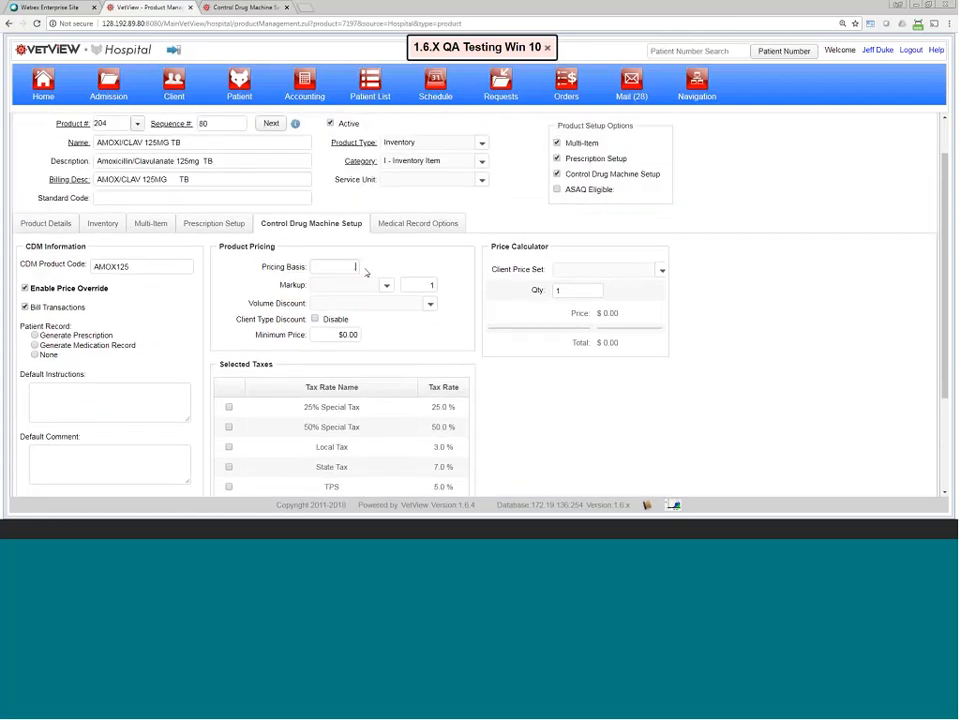
text(.25)
click(386, 285)
click(344, 337)
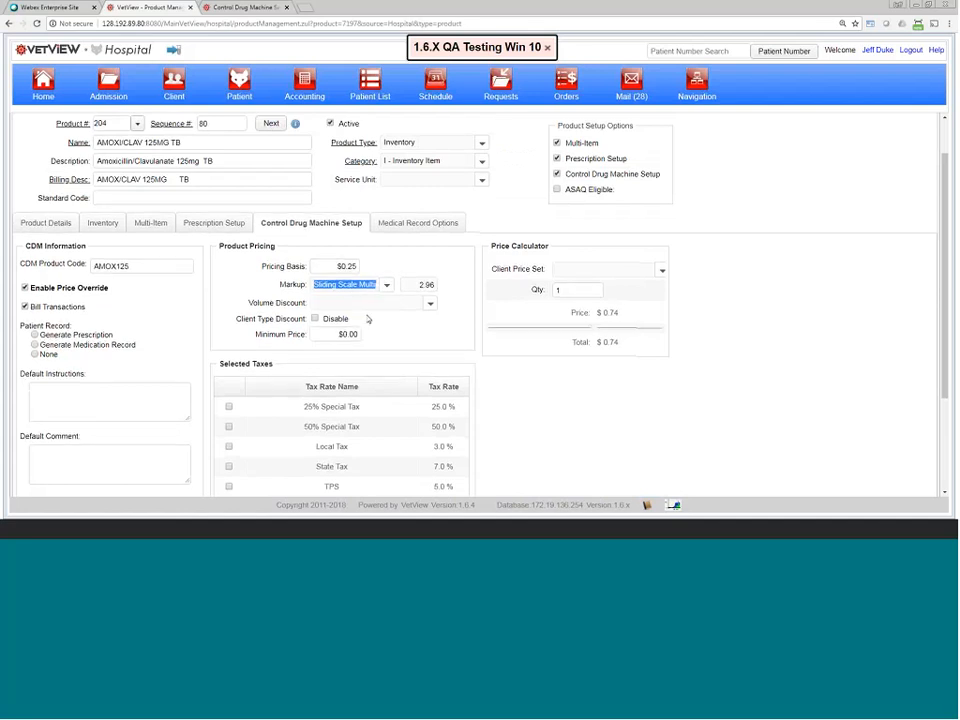
scroll(380, 328, down, 3)
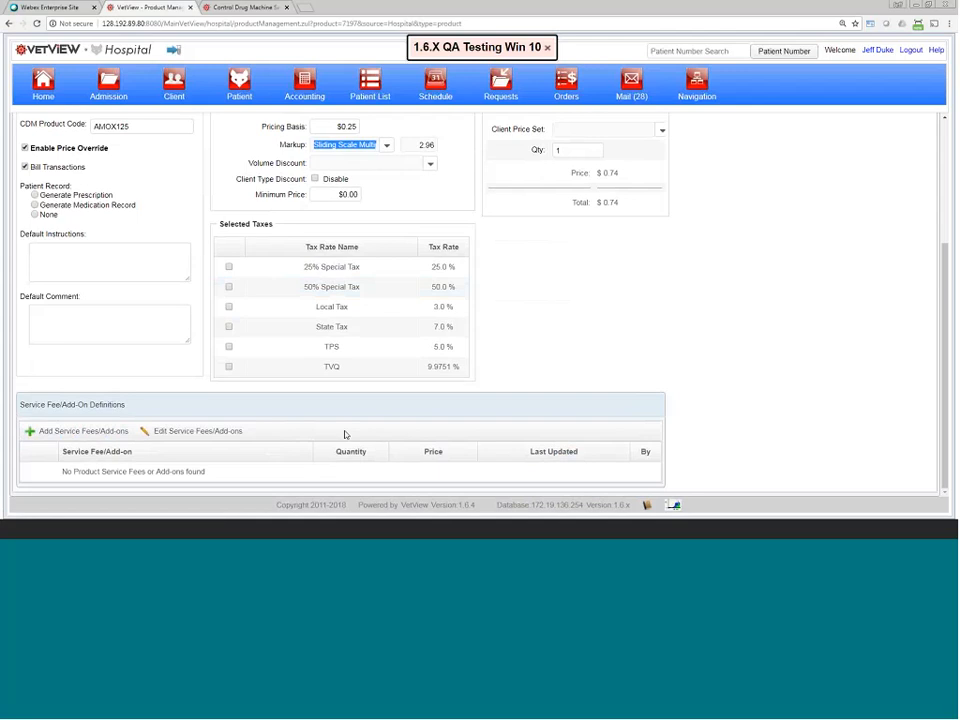
scroll(390, 375, up, 2)
scroll(400, 350, up, 2)
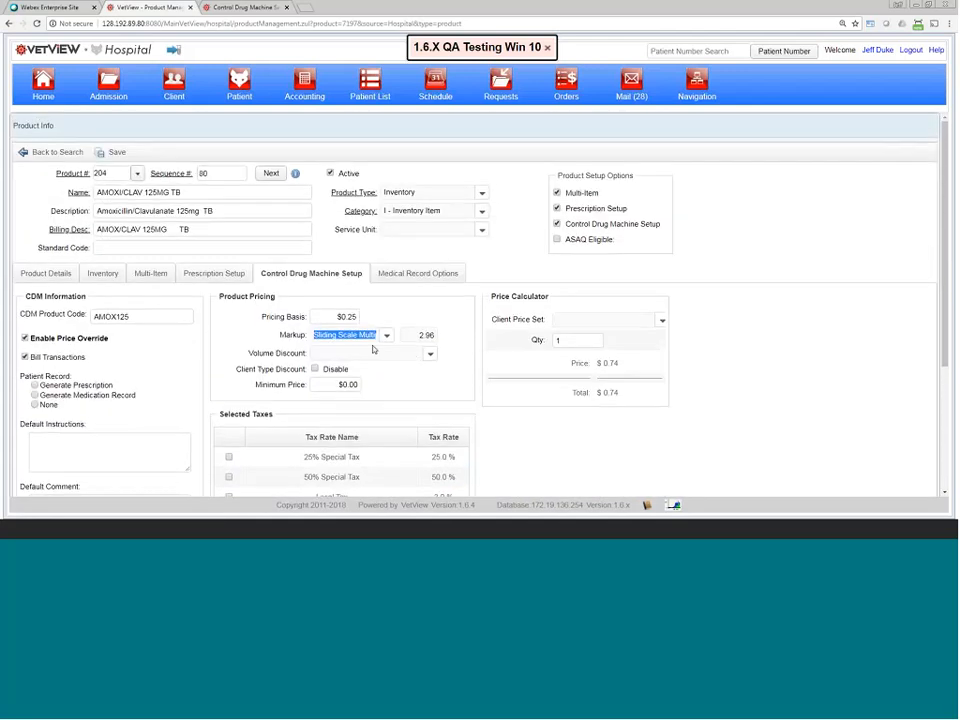
Step: Calculate the price of 3 units for a NORMAL CLIENT, giving $2.22
click(621, 323)
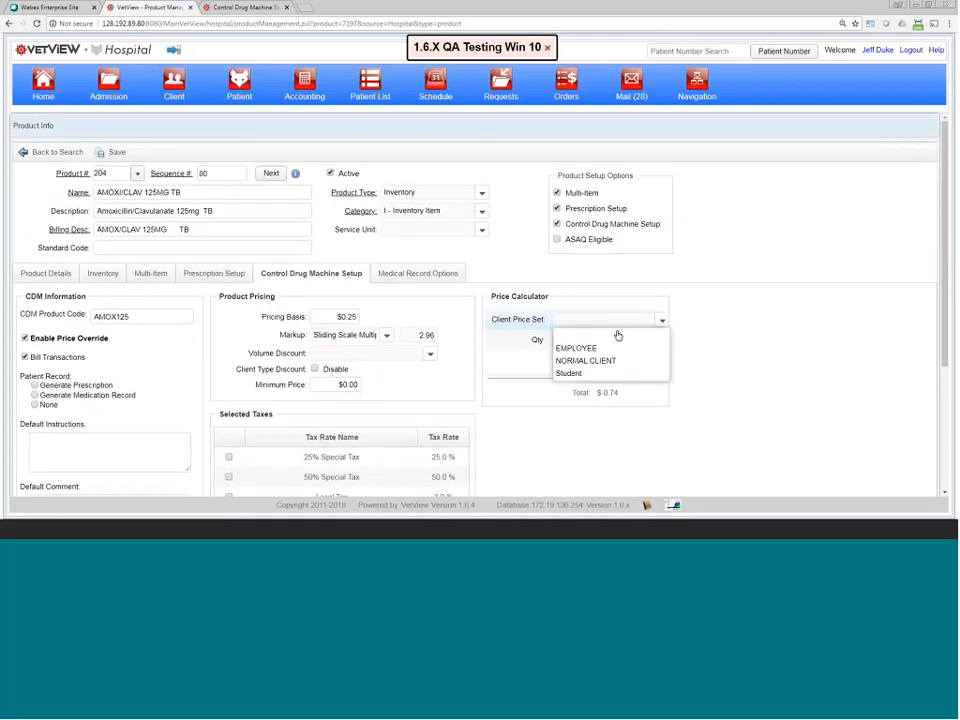
click(583, 361)
click(568, 339)
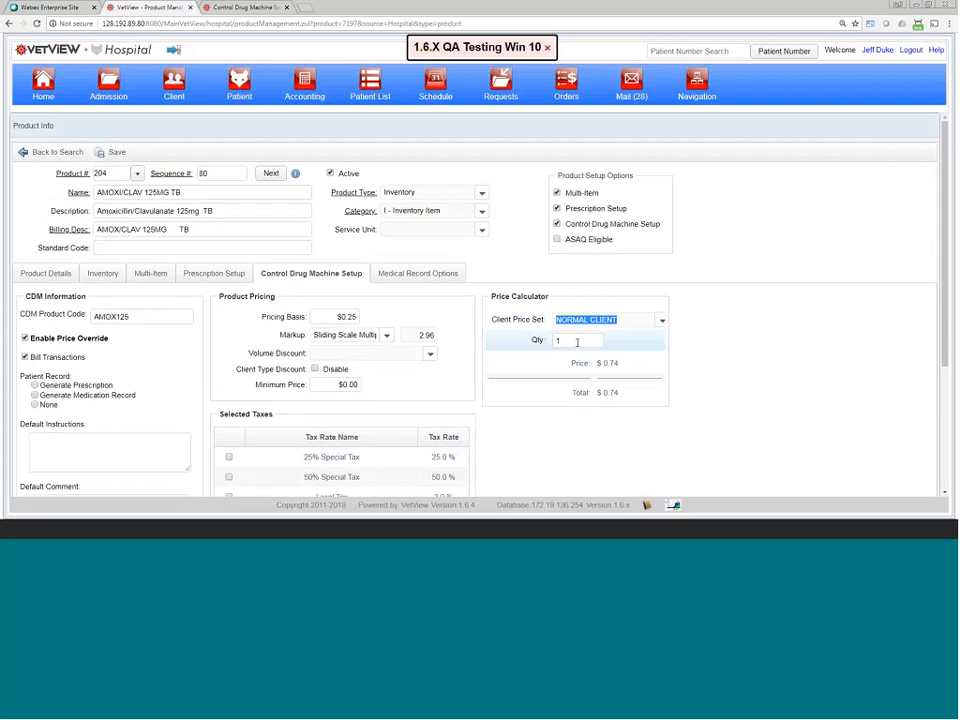
key(BackSpace)
text(3)
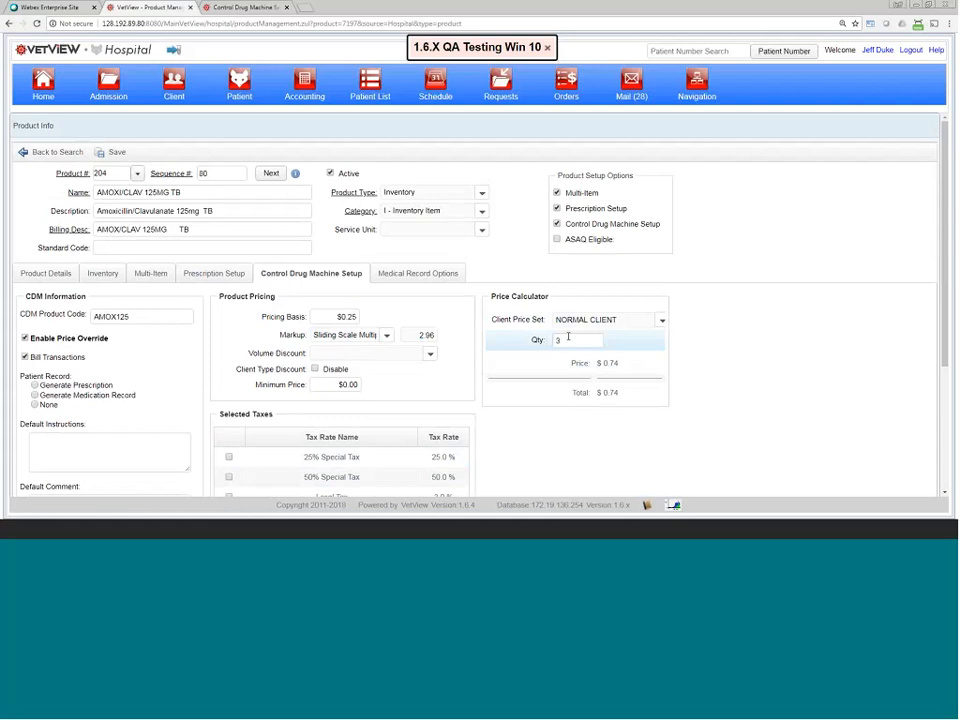
click(615, 374)
click(47, 273)
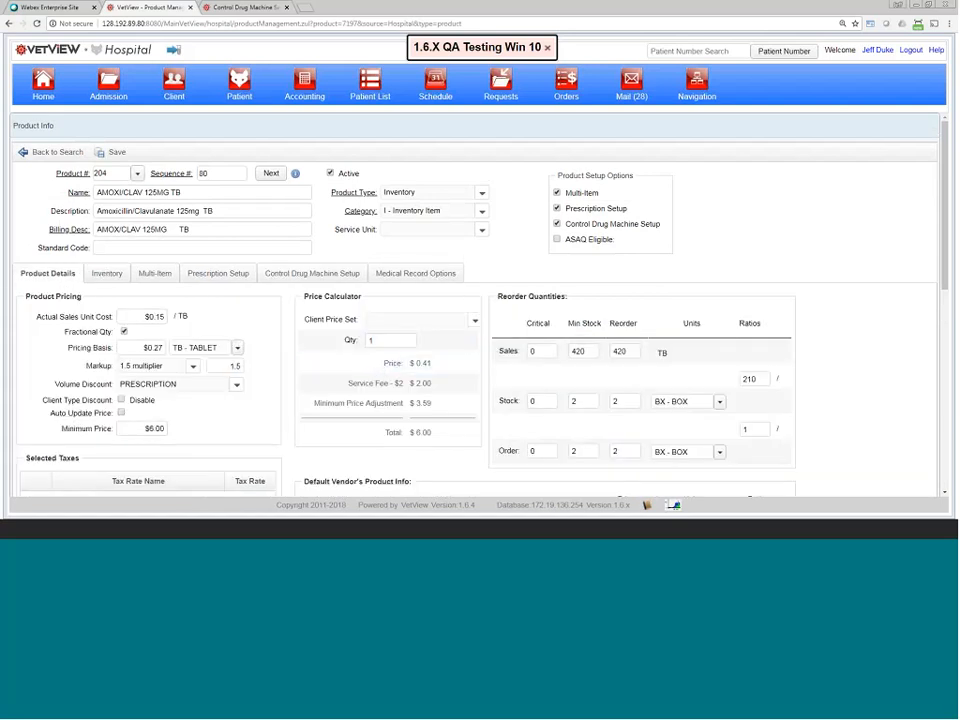
click(386, 339)
text(4)
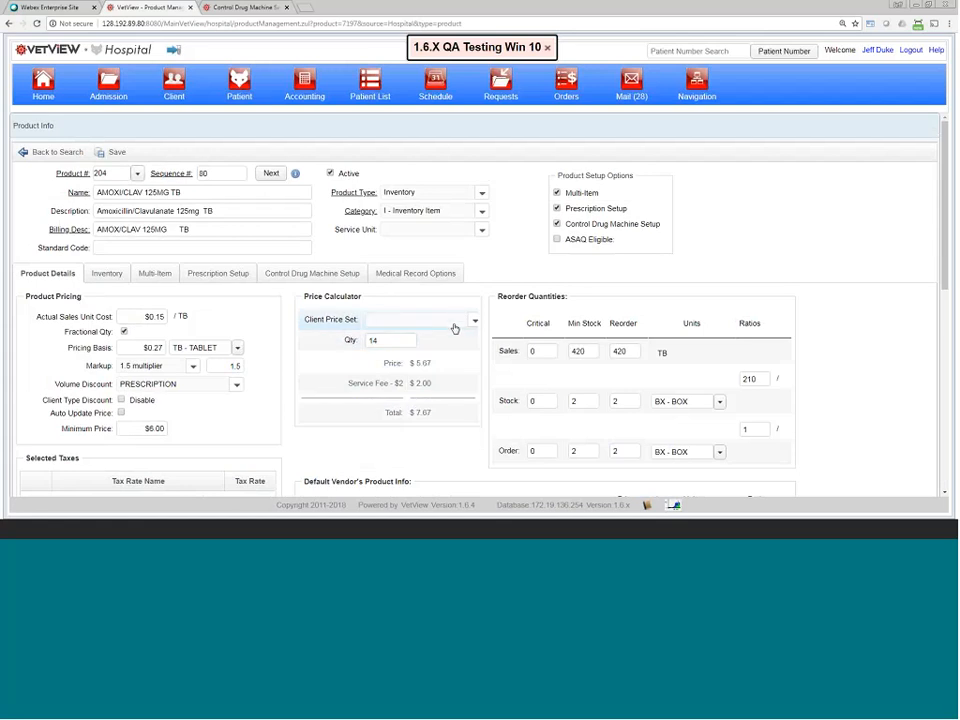
click(452, 319)
click(395, 360)
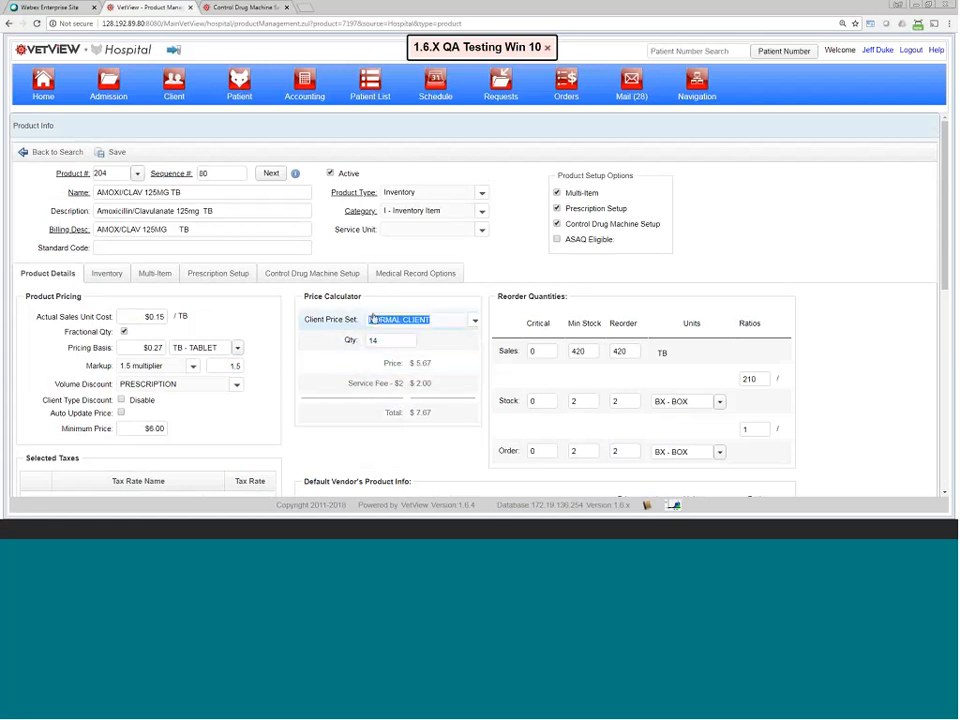
click(312, 274)
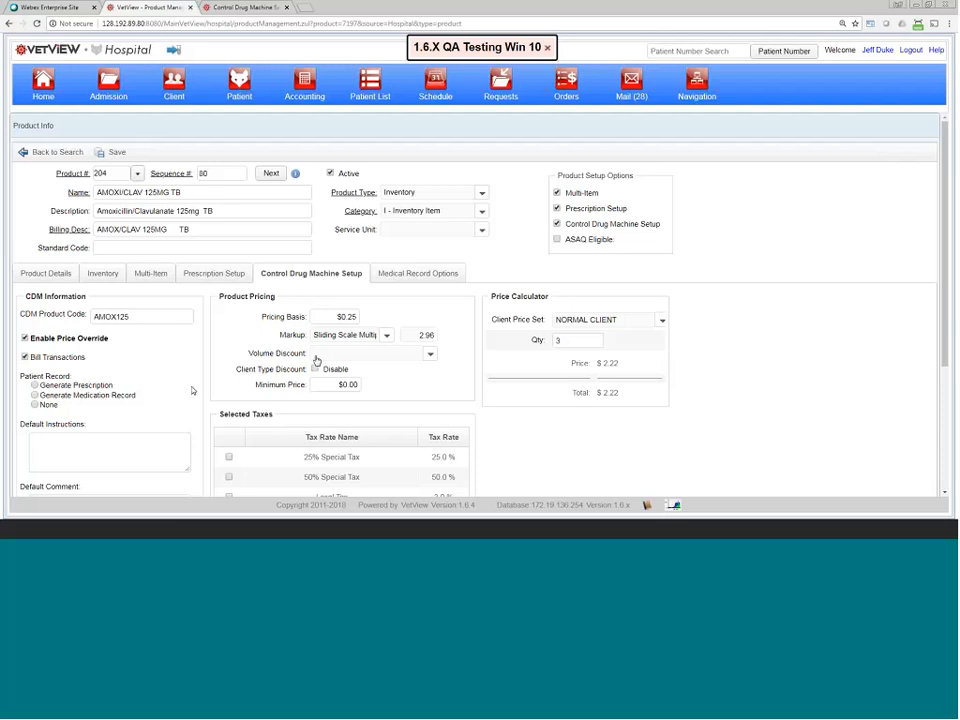
Step: Point out the Patient Record options and highlight the product name AMOX/CLAV 125MG TB
scroll(316, 360, down, 2)
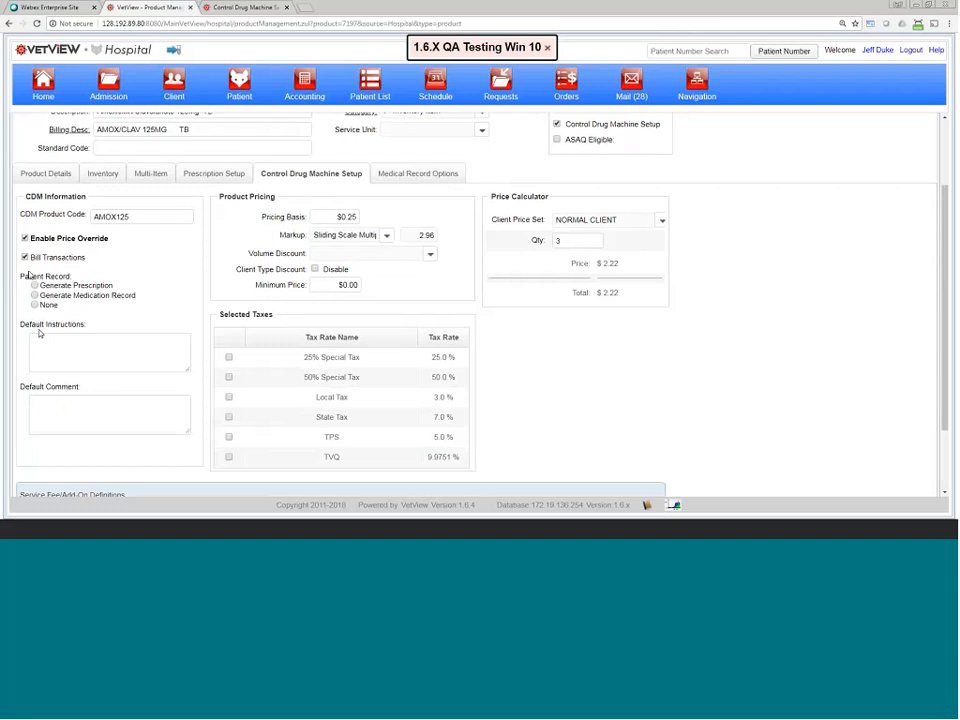
drag(22, 275, 76, 283)
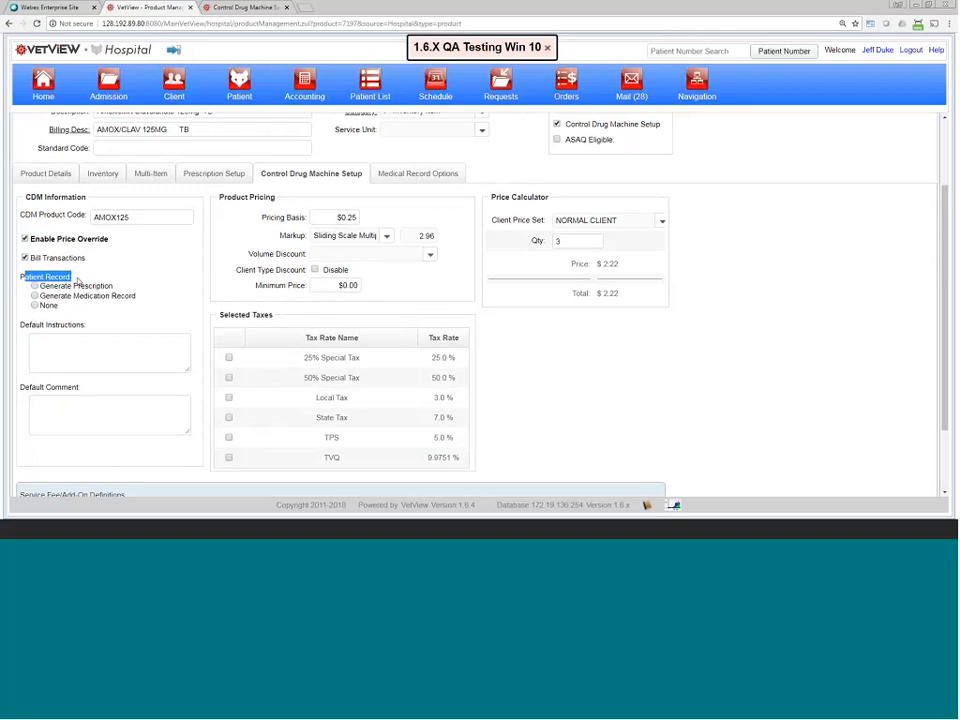
scroll(78, 283, up, 2)
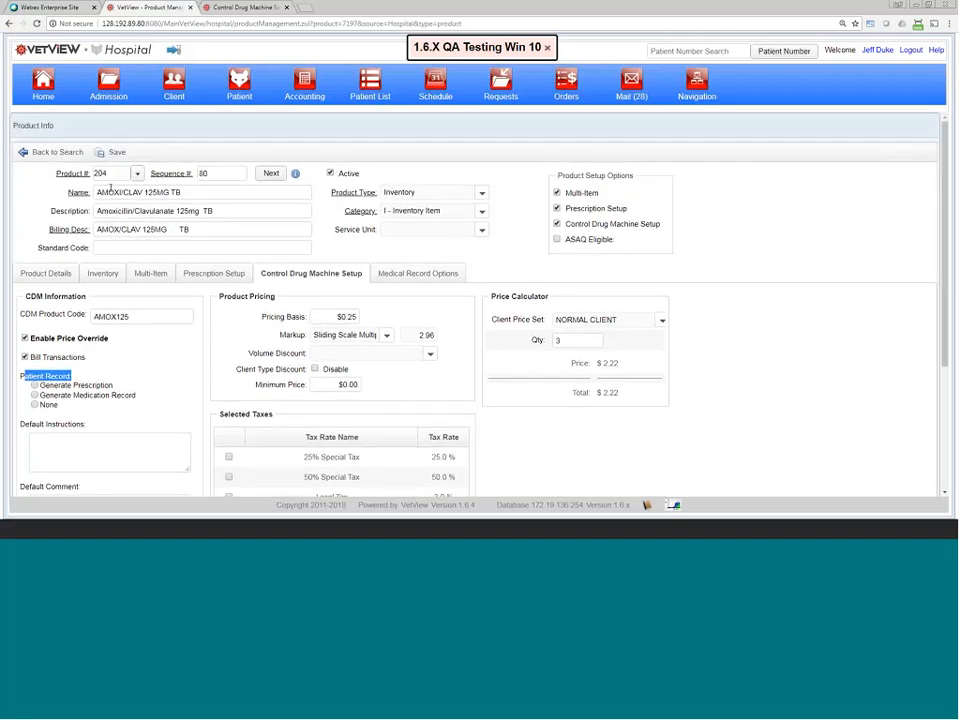
click(110, 190)
triple_click(110, 190)
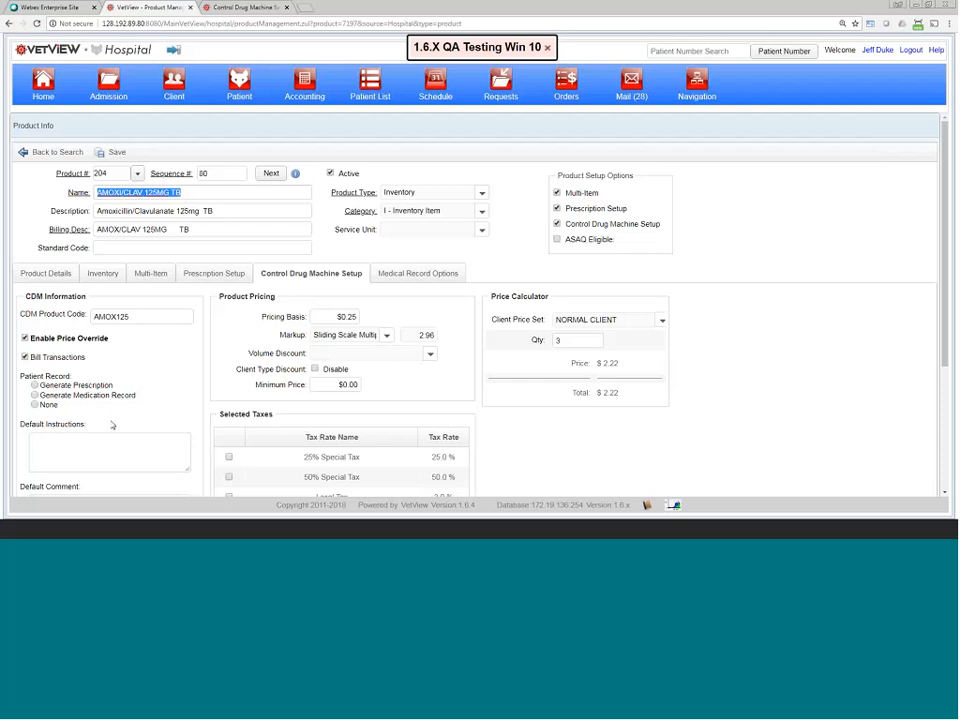
Step: Try each Patient Record option, leaving Generate Prescription selected
click(35, 386)
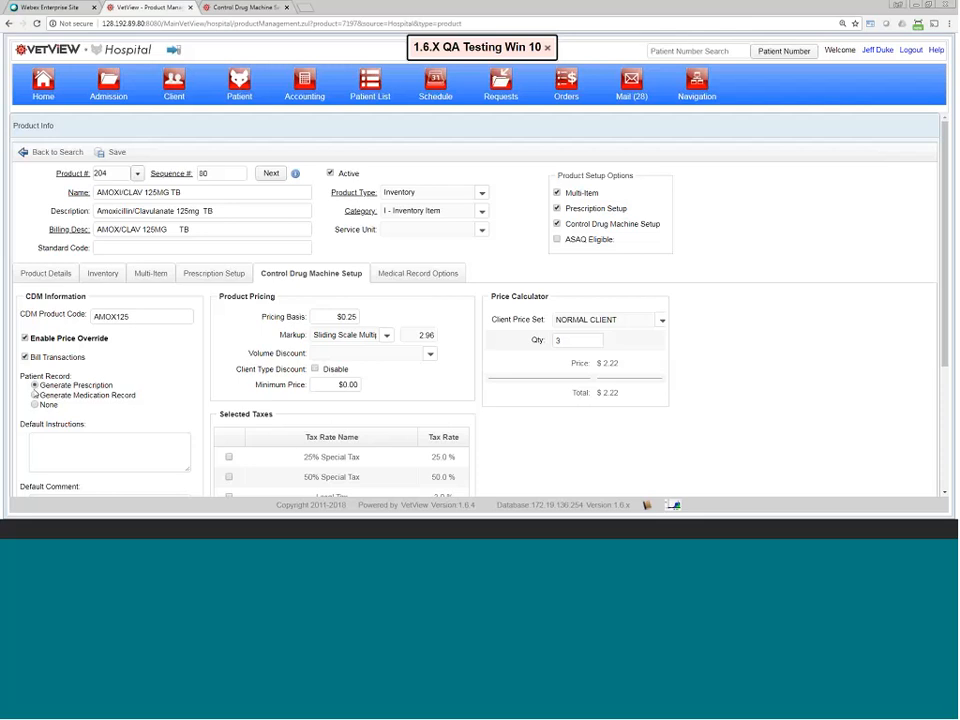
click(35, 396)
click(37, 406)
scroll(76, 399, down, 3)
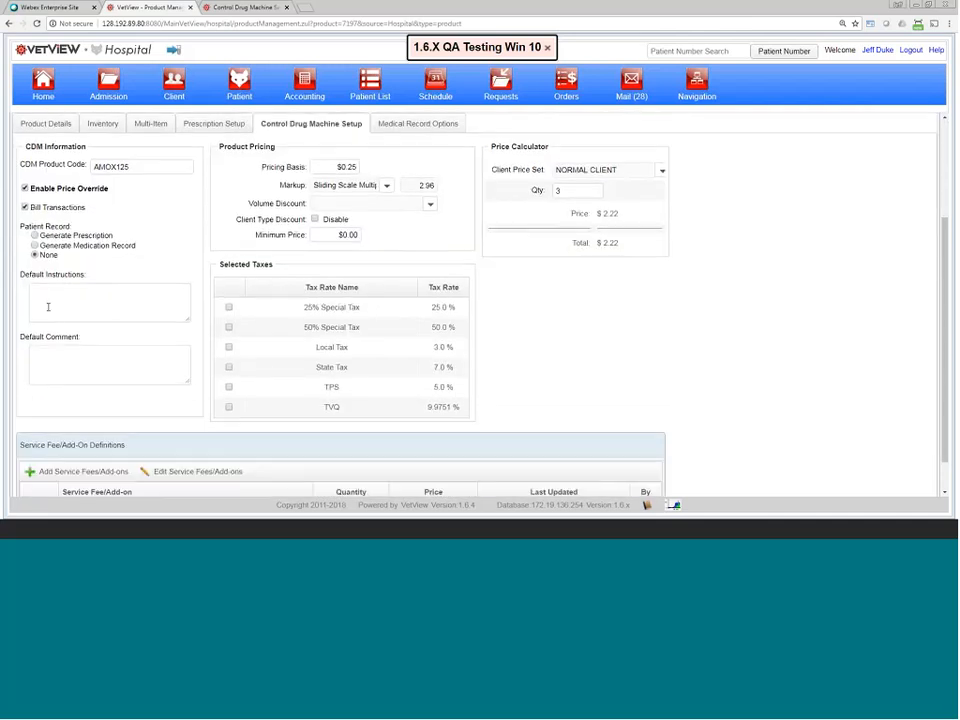
click(36, 236)
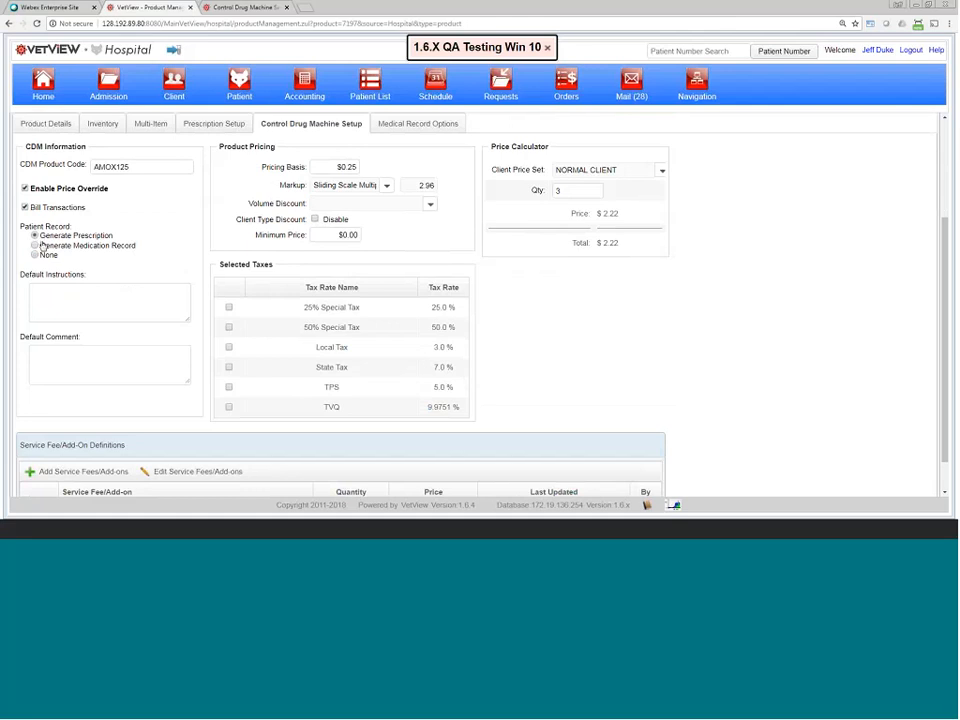
Step: Visit the Default Instructions and Default Comment fields, leaving both blank
click(50, 293)
click(93, 307)
click(72, 359)
Step: Scroll to the top of the AMOXI/CLAV product page and show the Navigation menu
scroll(115, 300, up, 2)
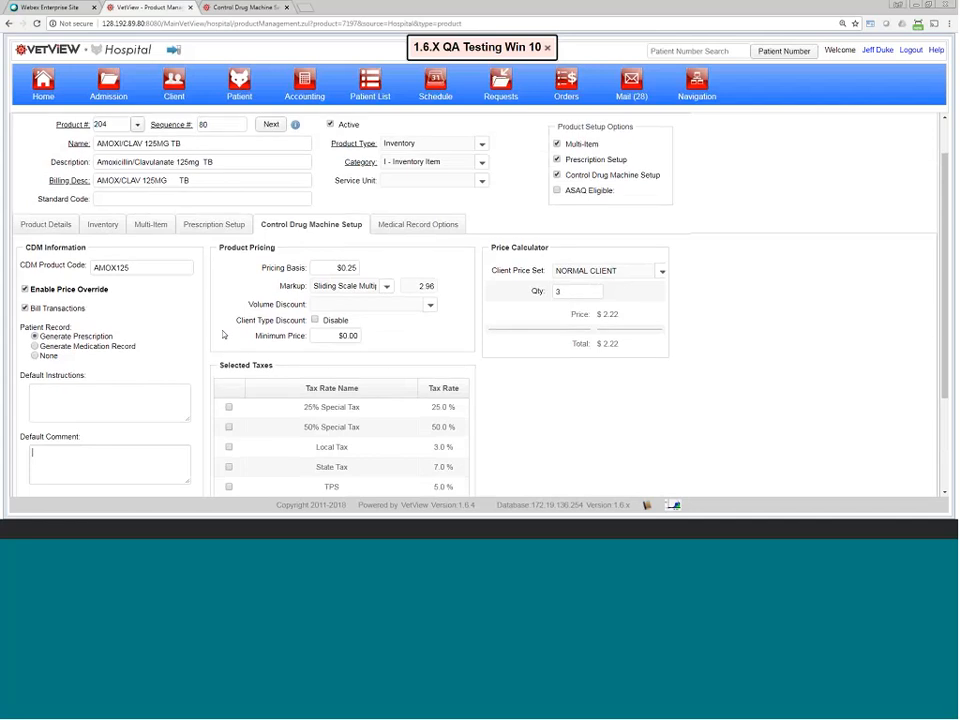
scroll(223, 334, up, 1)
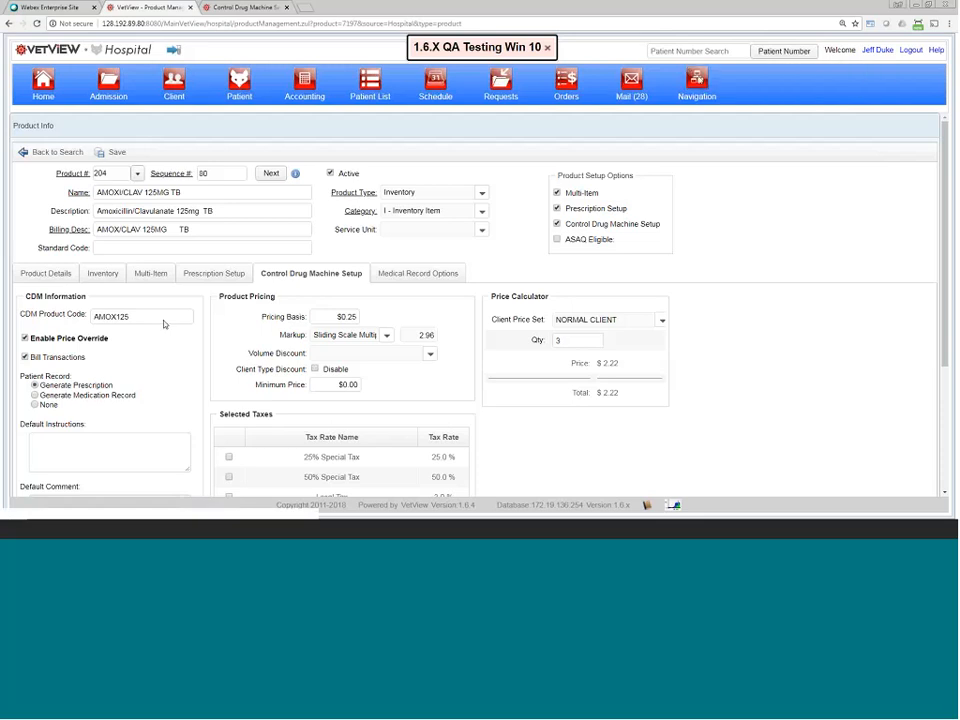
click(697, 83)
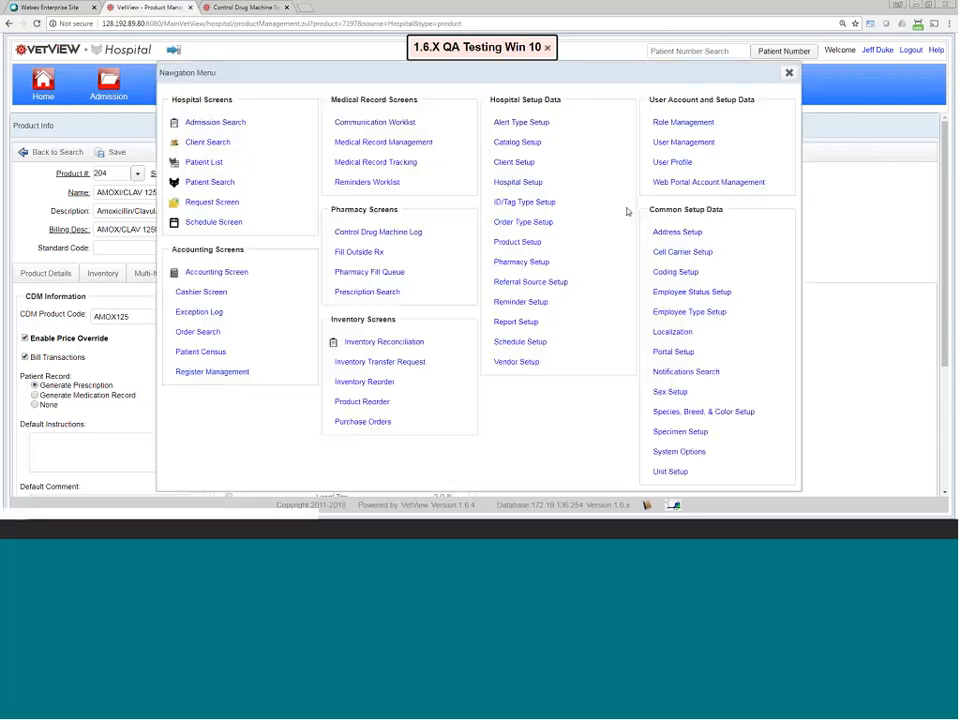
Step: From user management, open the student user's Account & Employee Record page
click(700, 143)
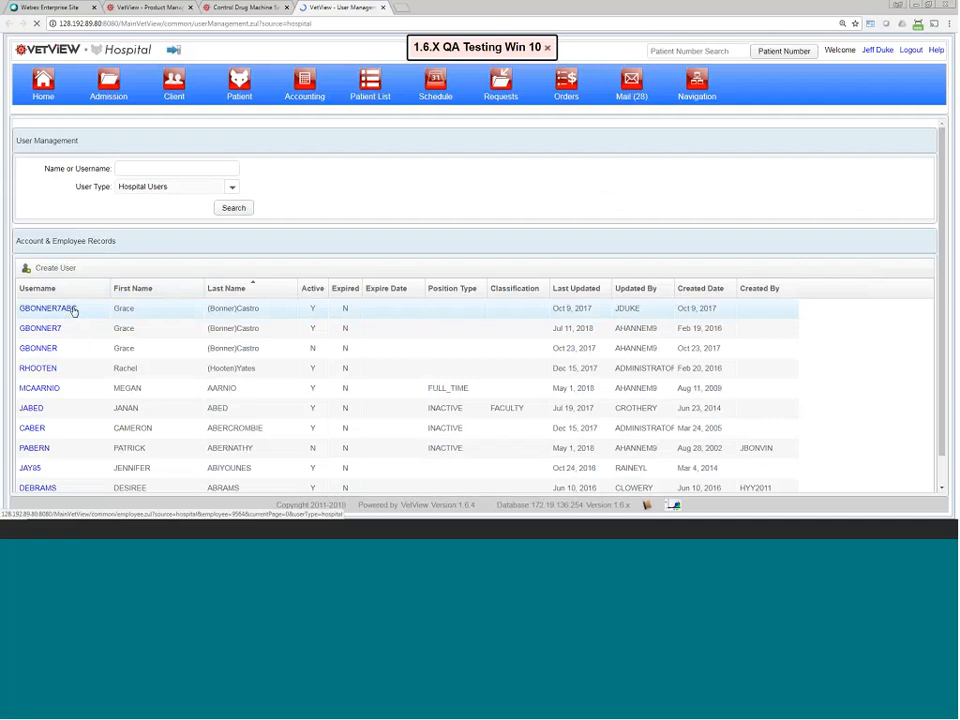
click(72, 310)
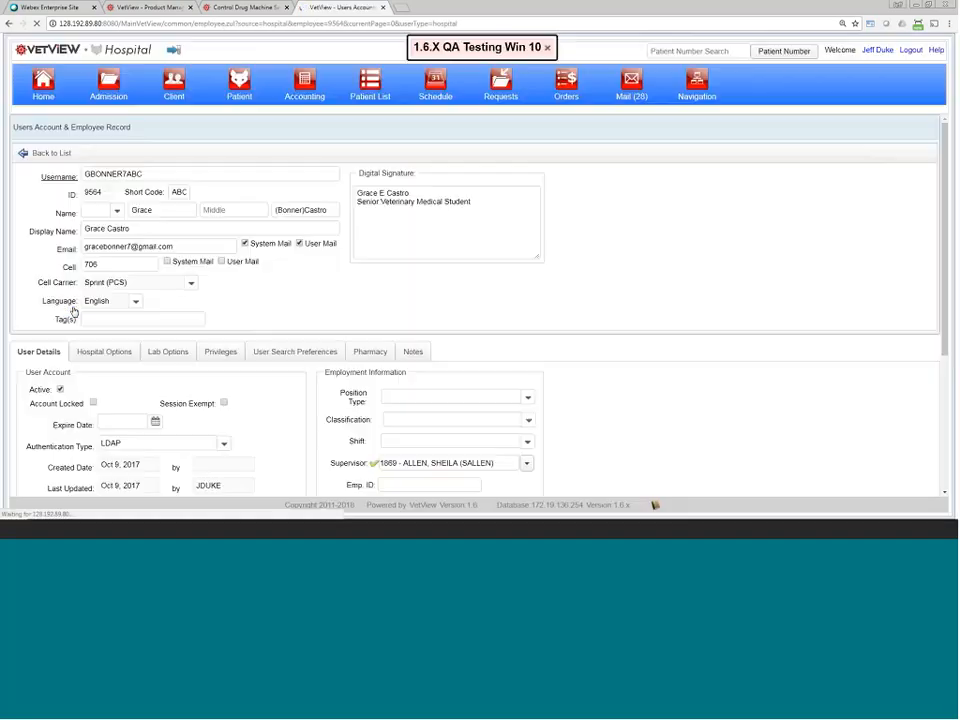
scroll(115, 355, down, 2)
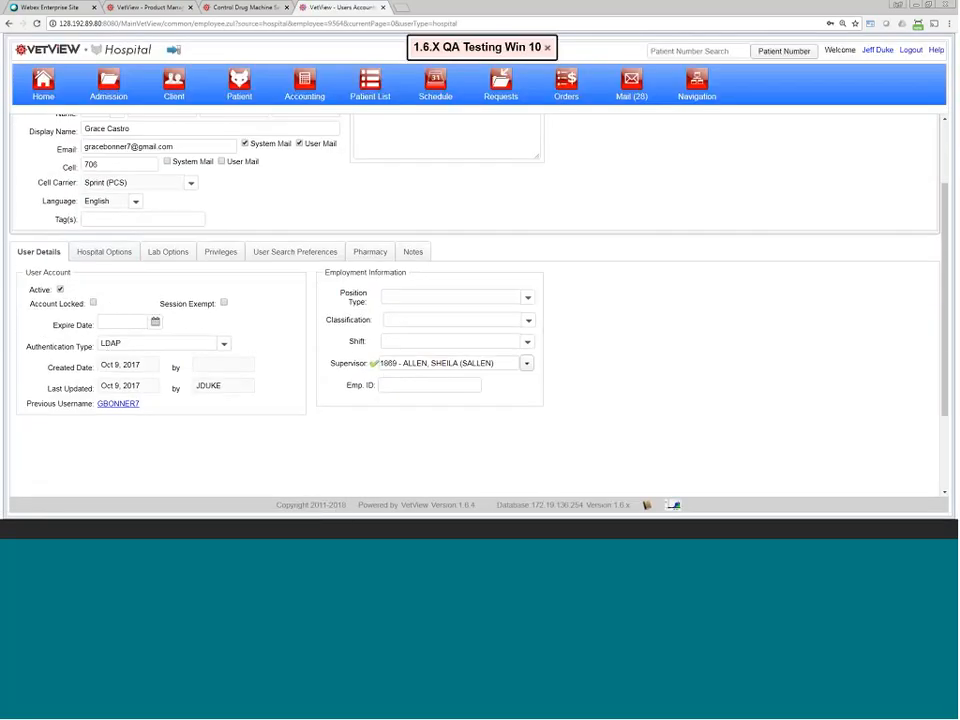
Step: Show the user's Hospital Options zoomed in, highlighting the Auto-Approve CDM Generated Prescriptions setting
click(117, 253)
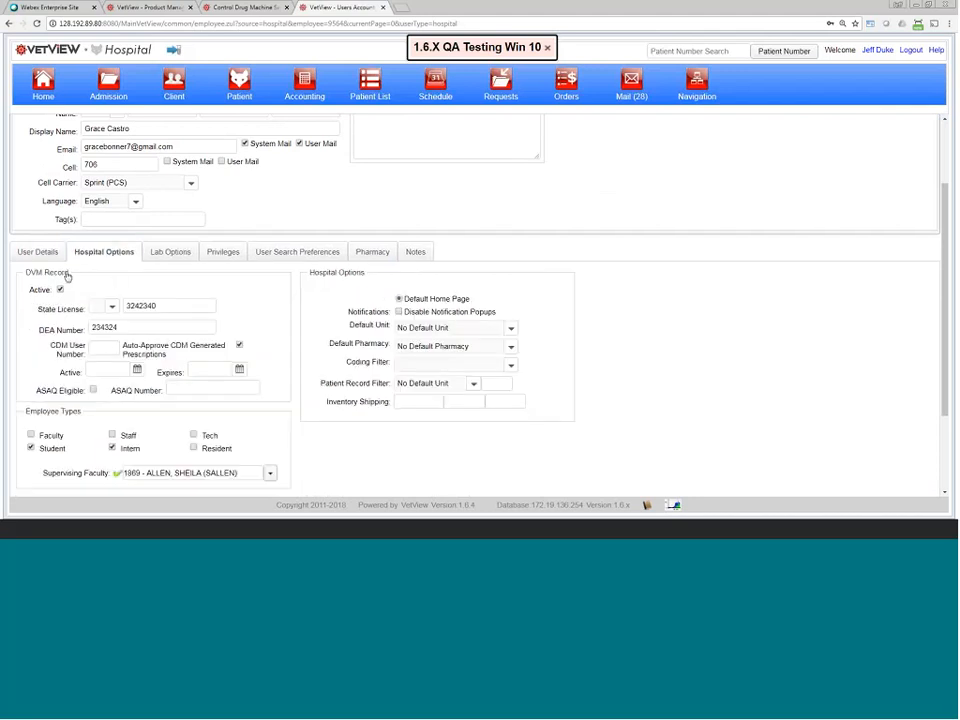
key(ctrl+plus)
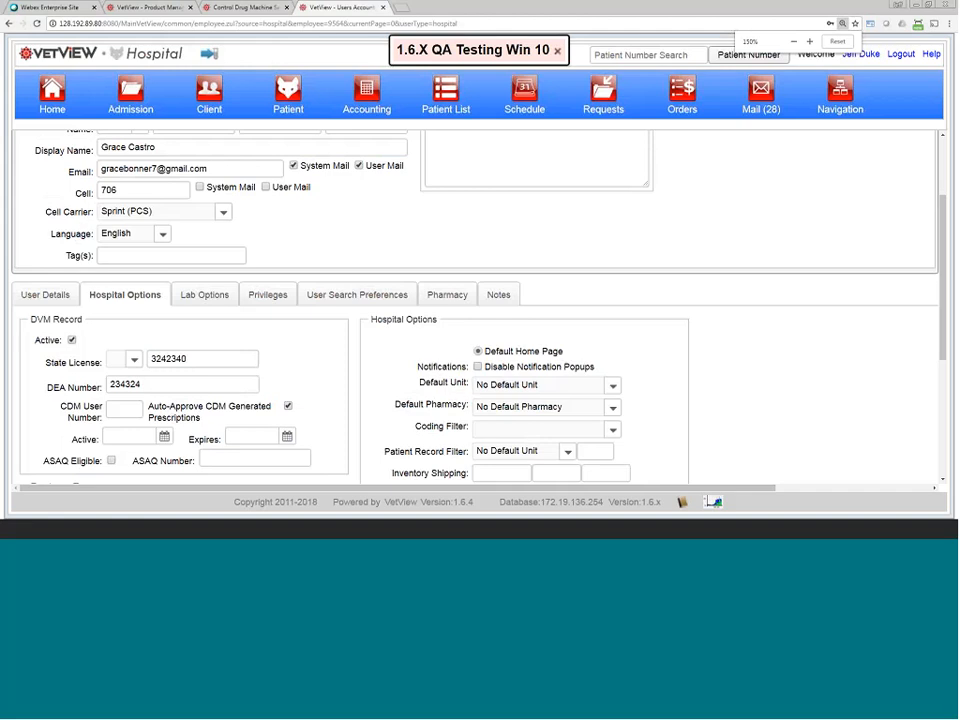
drag(148, 406, 291, 409)
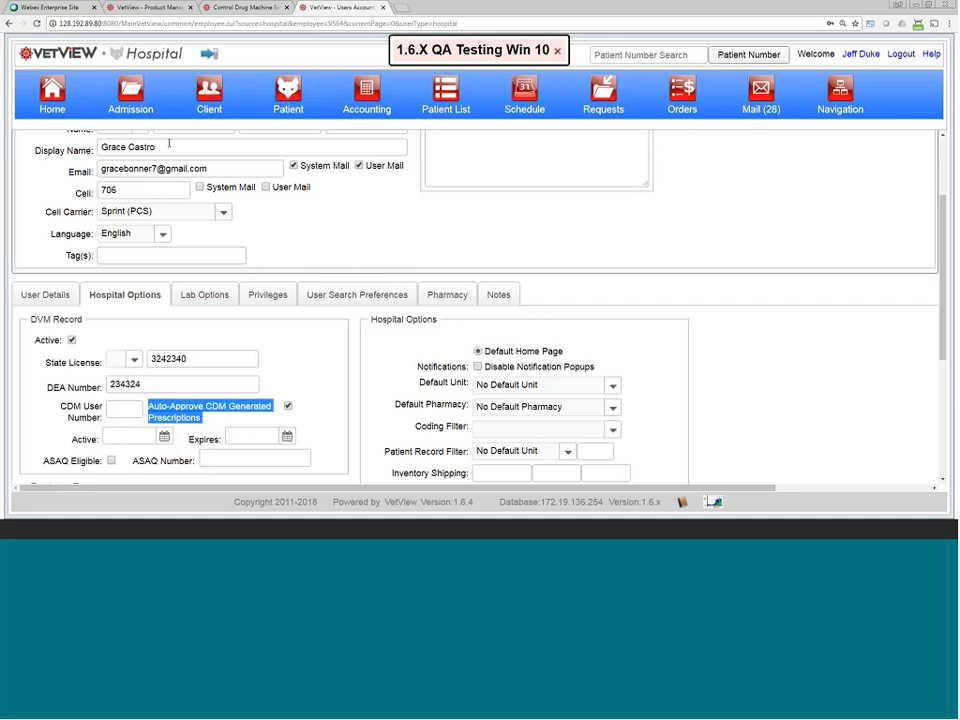
Step: Leave the product management page for the Pharmacy Setup screen
click(218, 10)
click(162, 11)
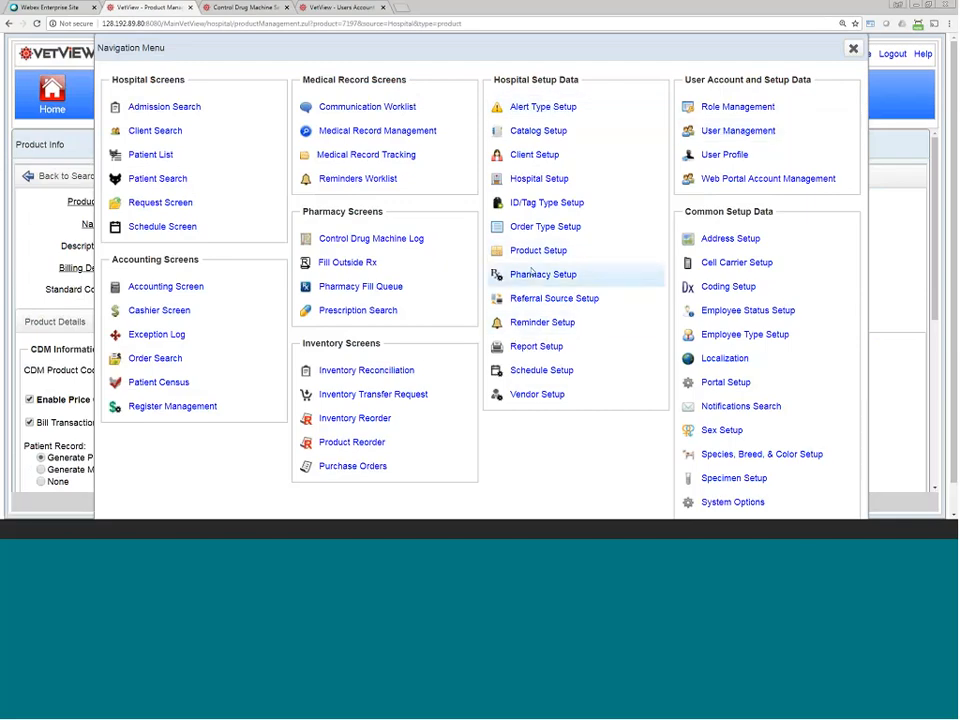
click(543, 274)
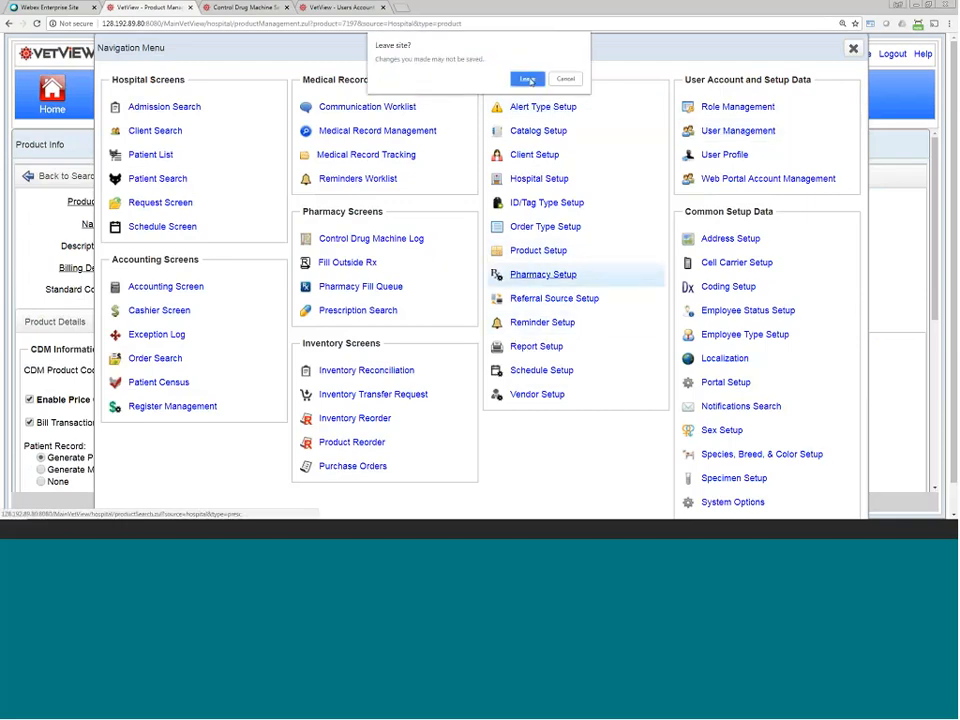
click(528, 79)
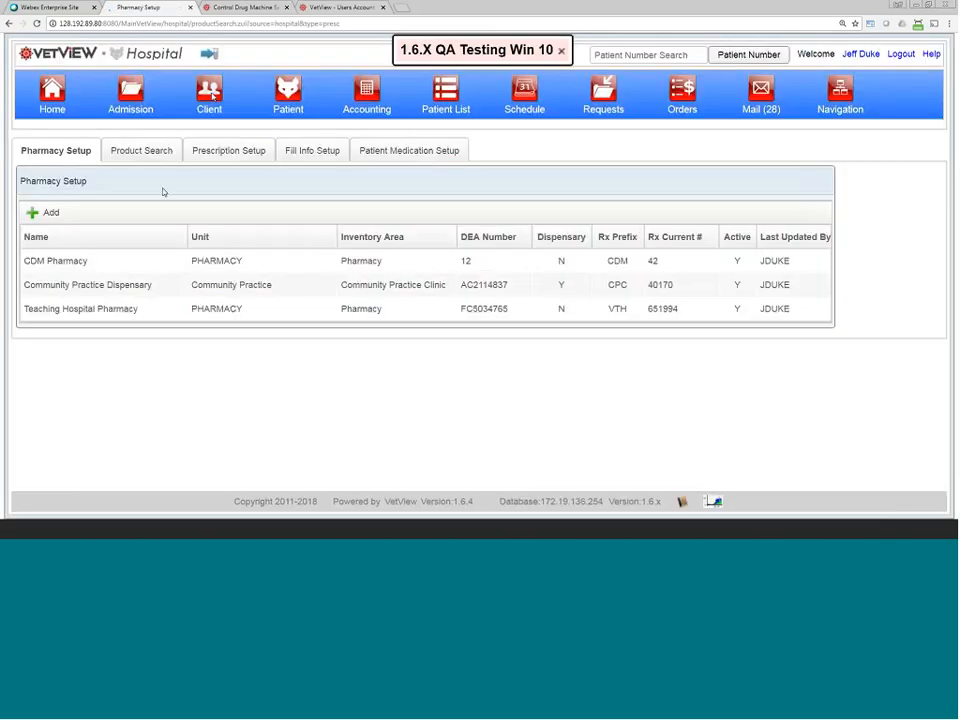
Step: In Teaching Hospital Pharmacy's CDM setup, set machine 02's routing rule to Record Only
click(168, 311)
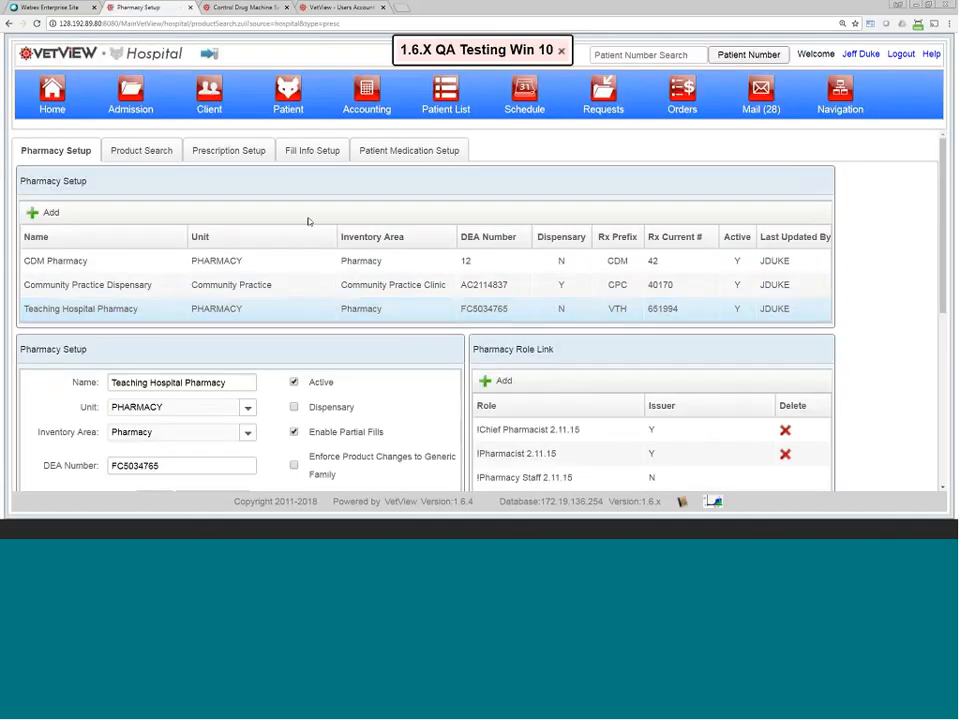
click(228, 151)
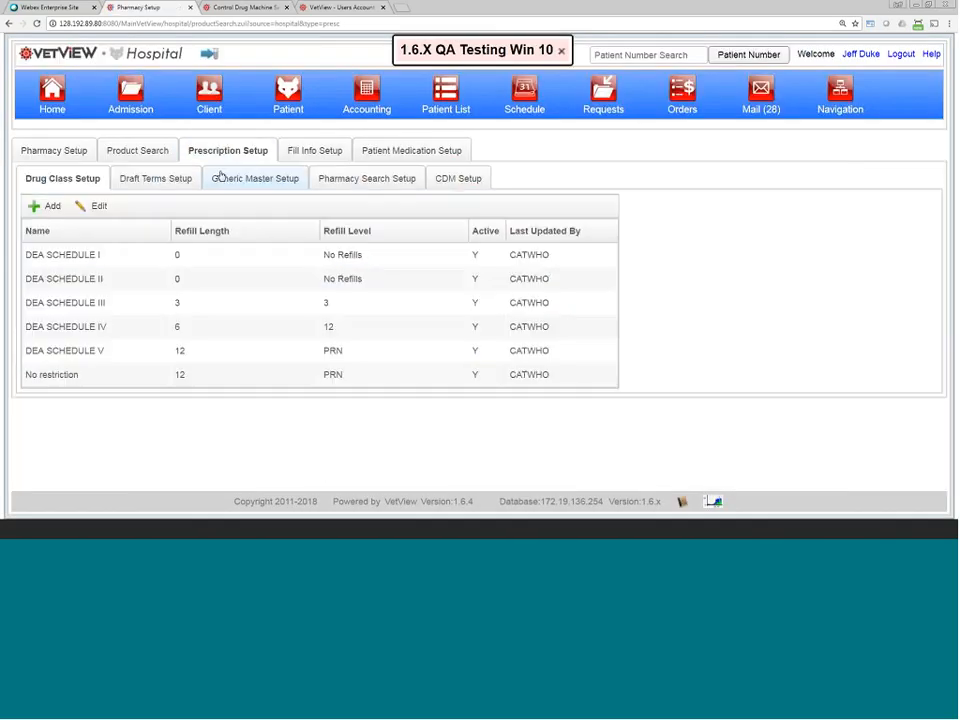
click(458, 179)
click(84, 320)
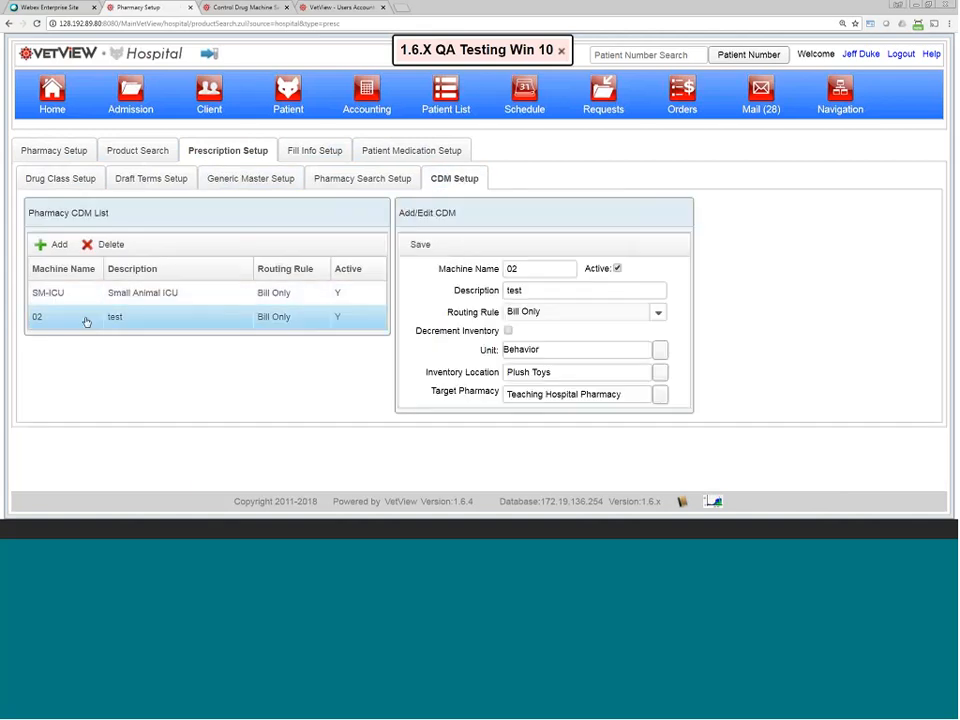
click(533, 314)
click(531, 345)
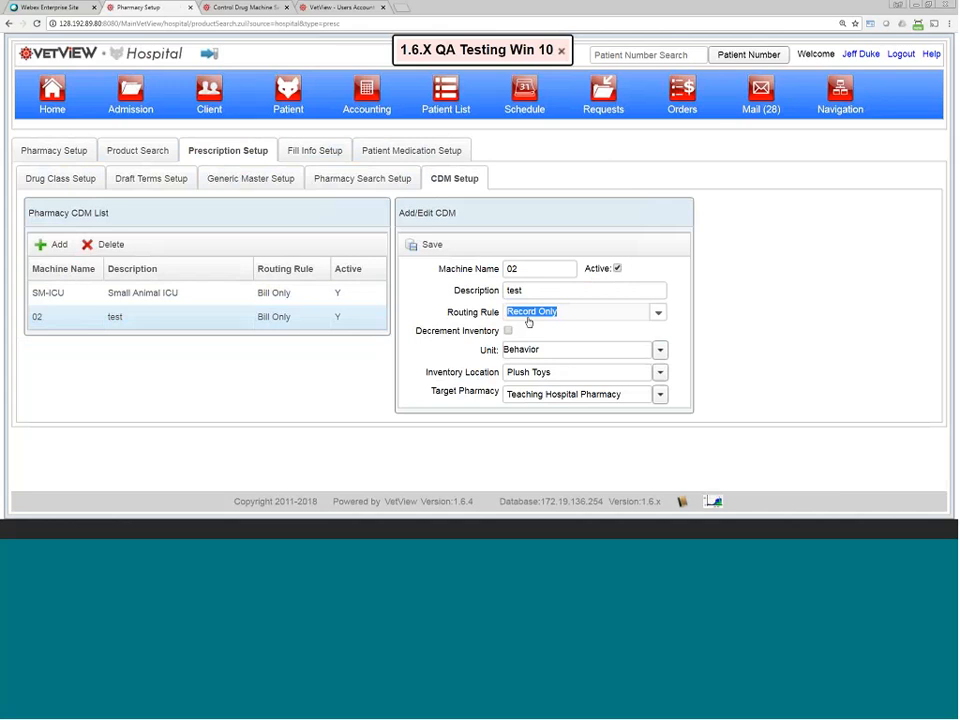
click(840, 92)
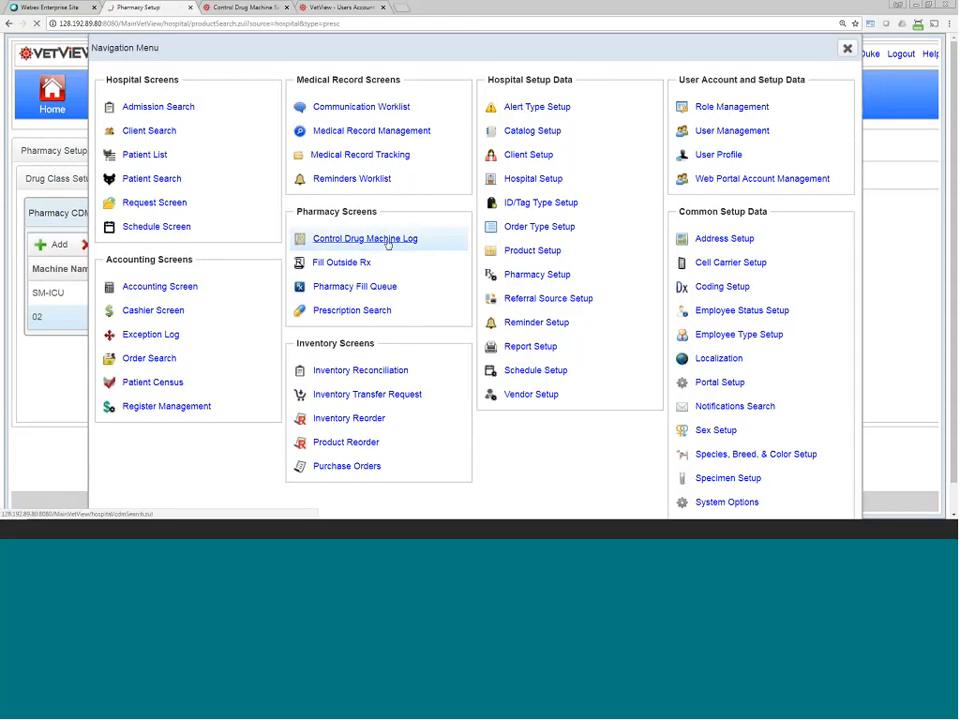
Step: Search the Control Drug Machine log, expand the first entry, then return to Pharmacy Setup
click(398, 240)
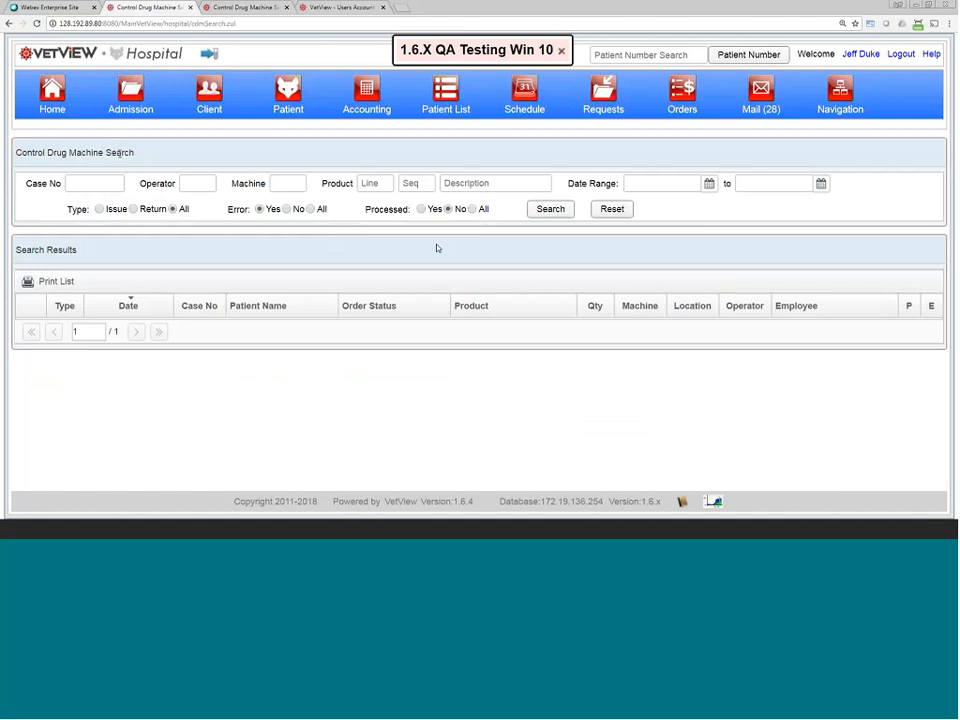
click(565, 214)
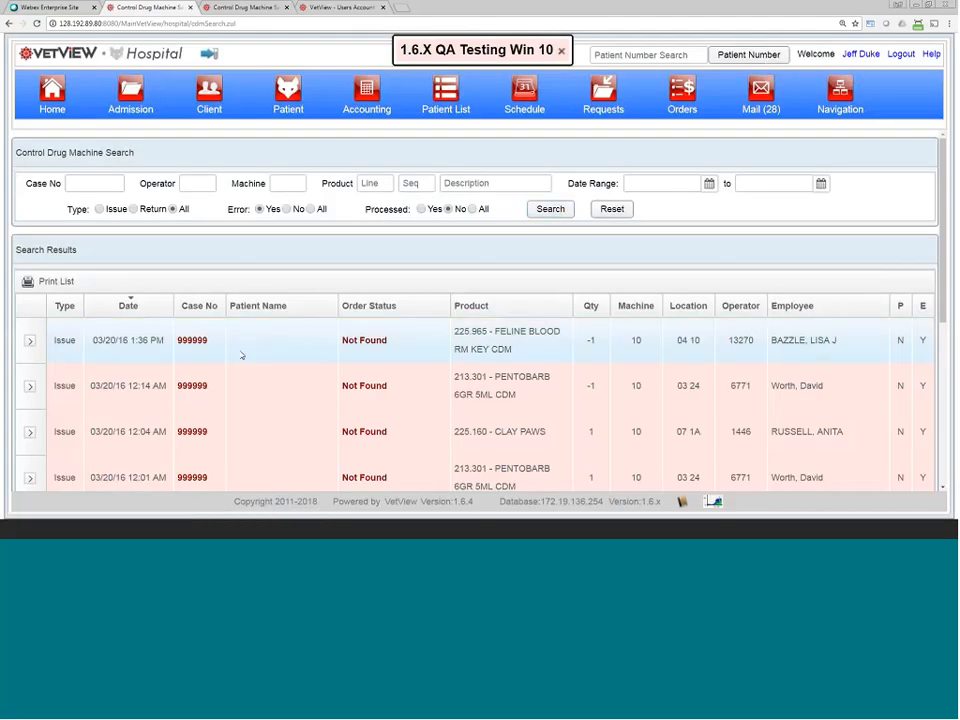
click(30, 341)
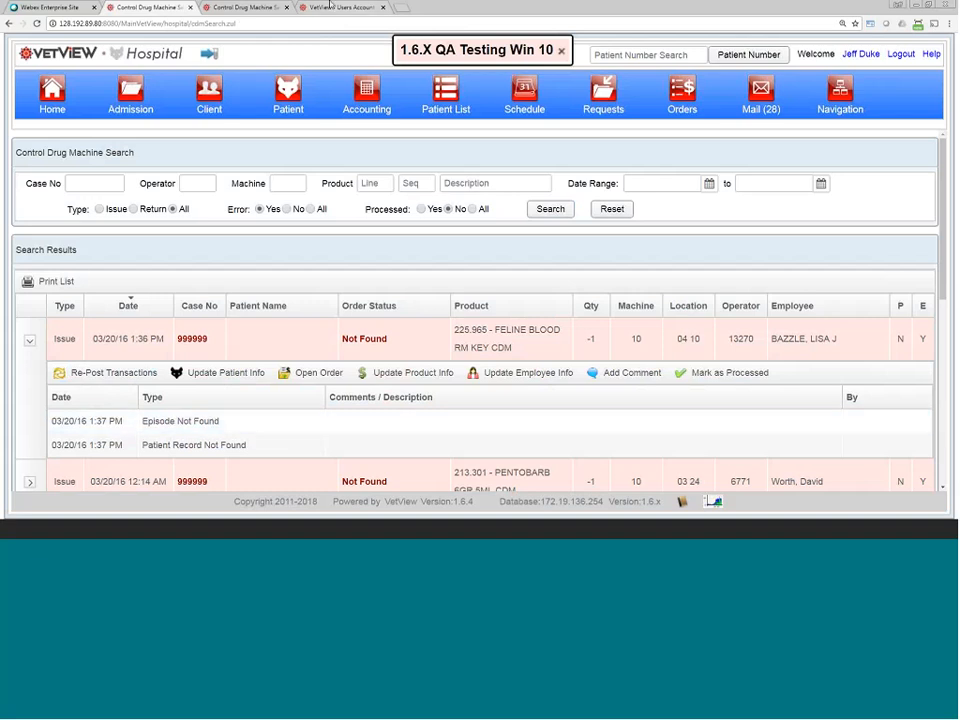
click(9, 23)
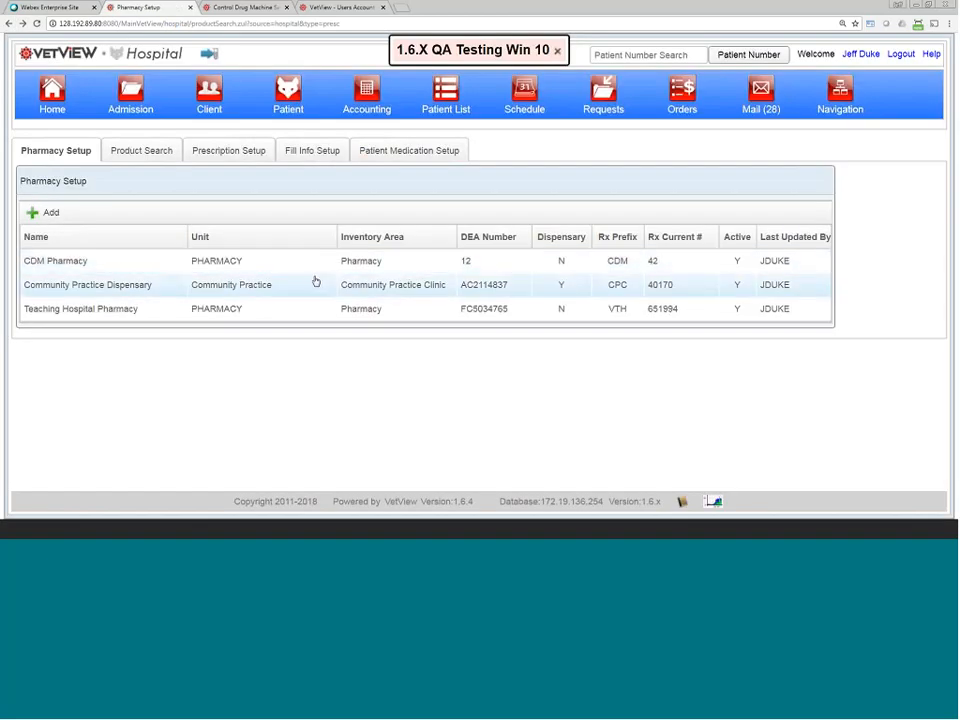
Step: Set the SM-ICU machine's routing rule to Product Setup in CDM Setup
click(248, 155)
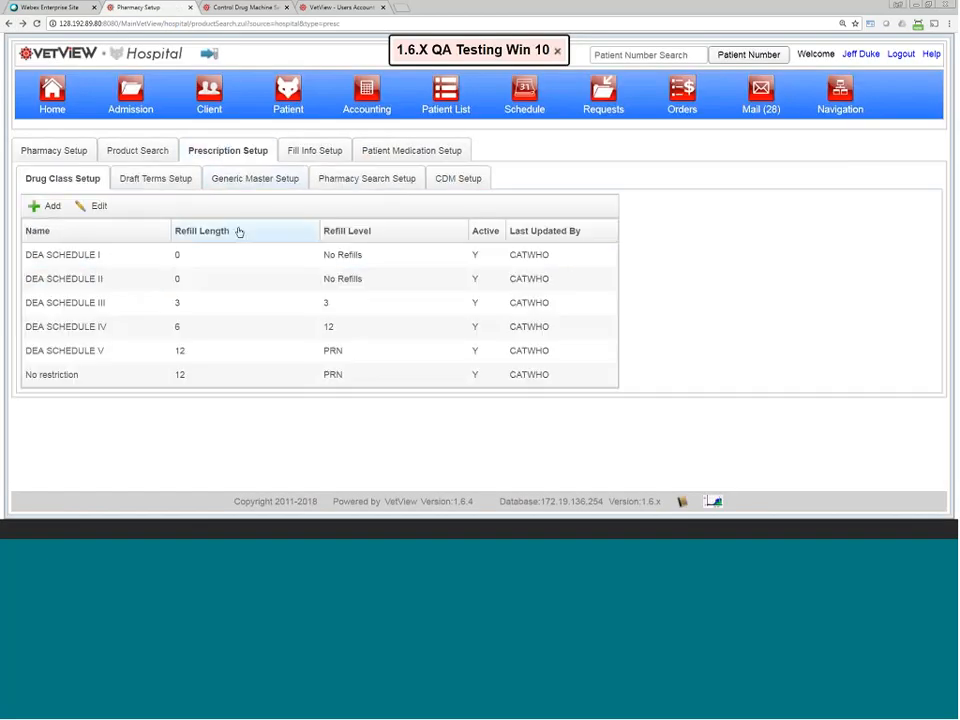
click(468, 180)
double_click(167, 293)
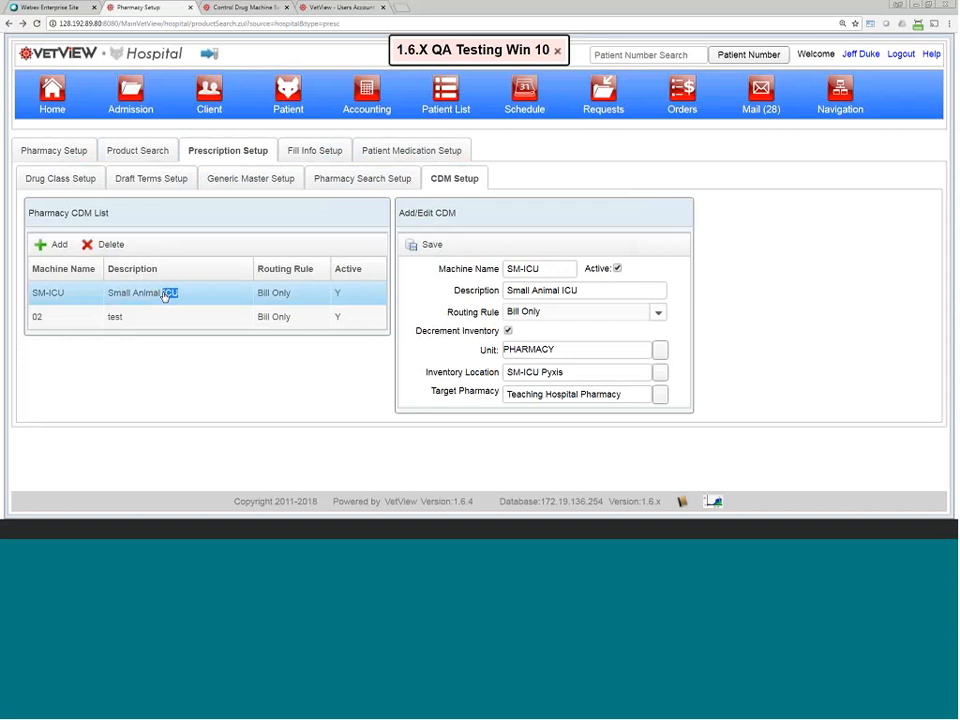
click(506, 314)
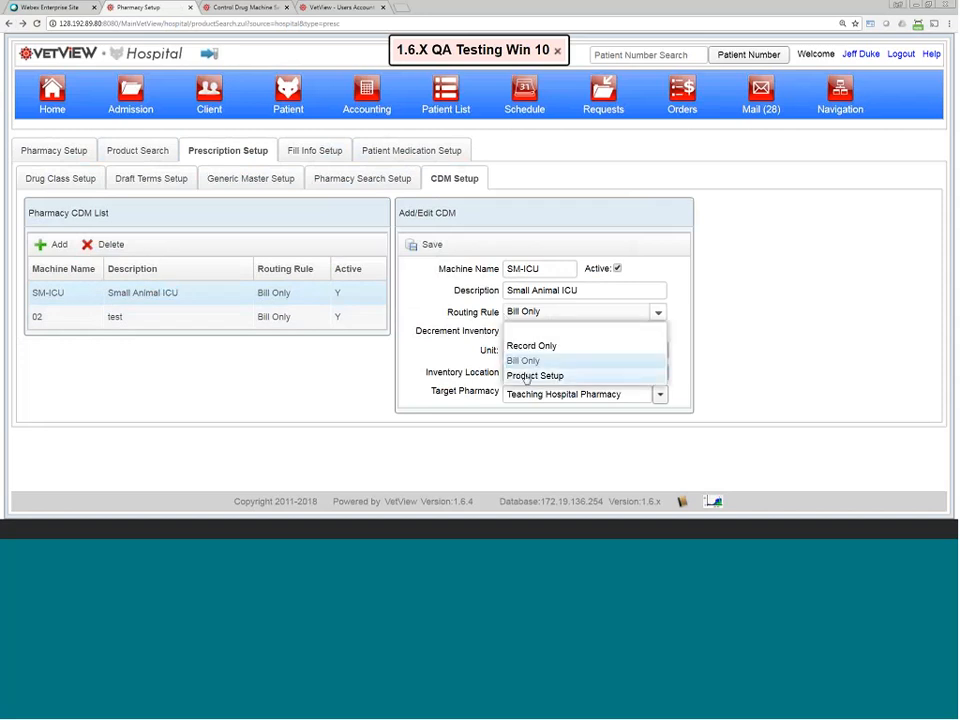
click(526, 376)
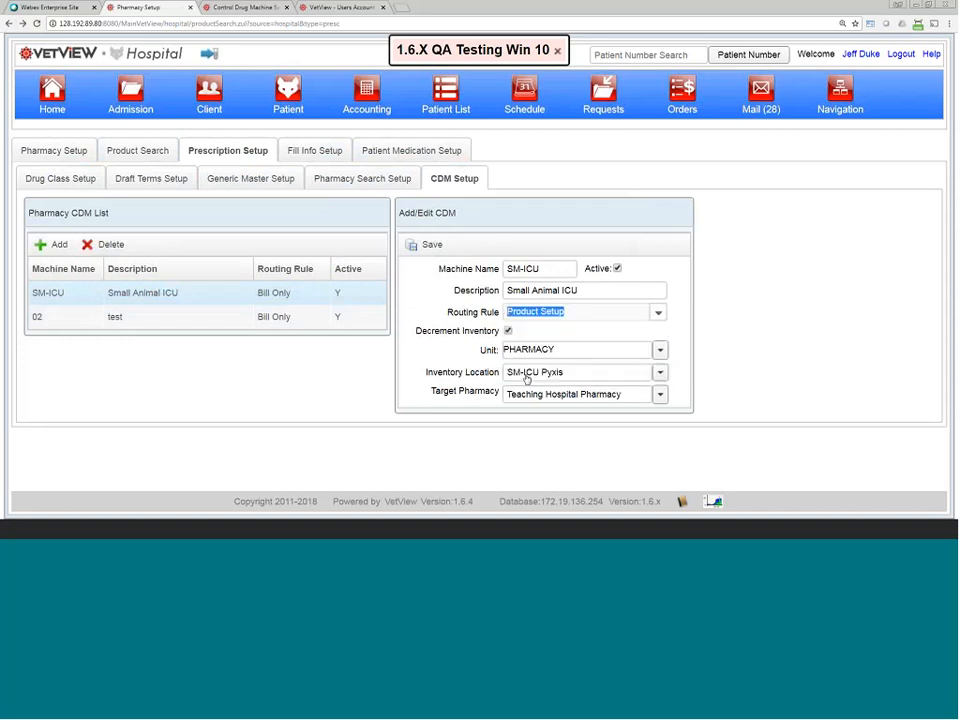
click(521, 321)
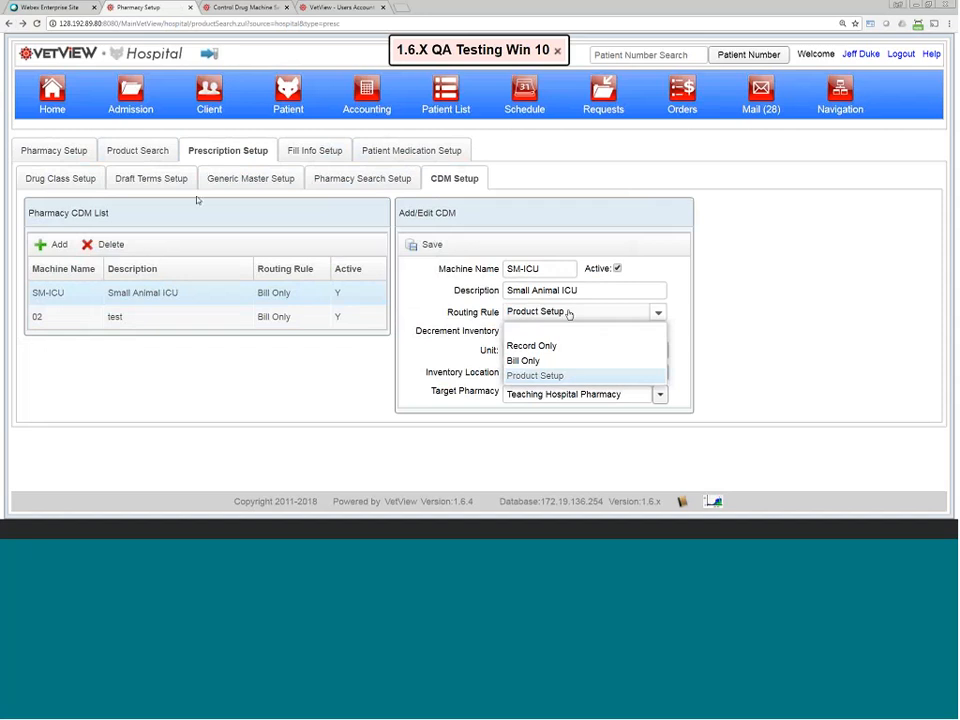
Step: Search products by name 'key' and review the 75 matches
click(137, 150)
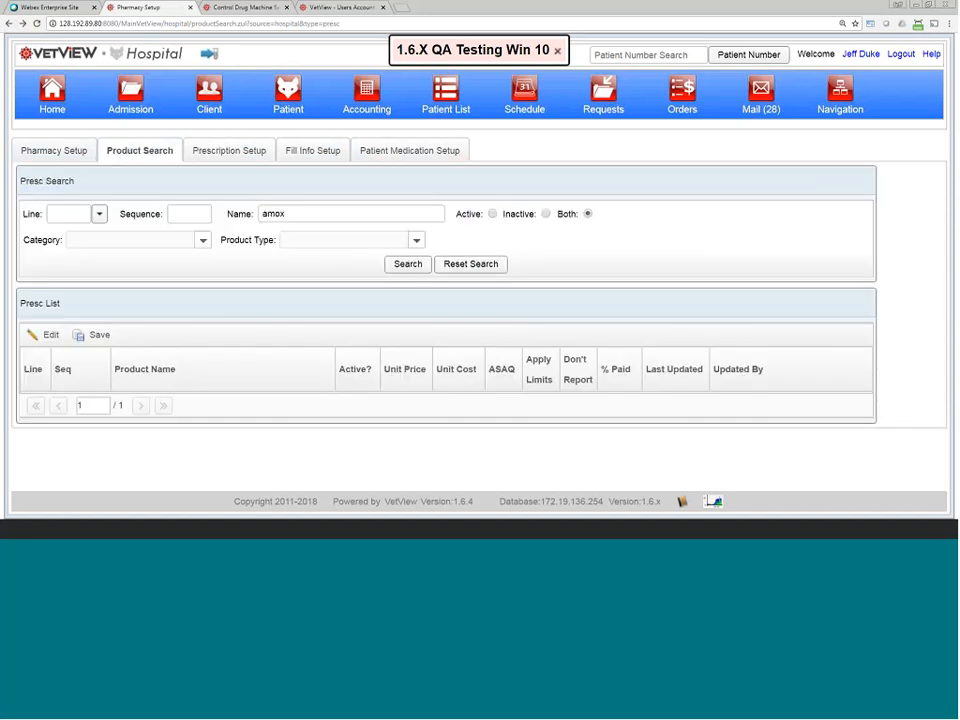
click(349, 213)
text(amo)
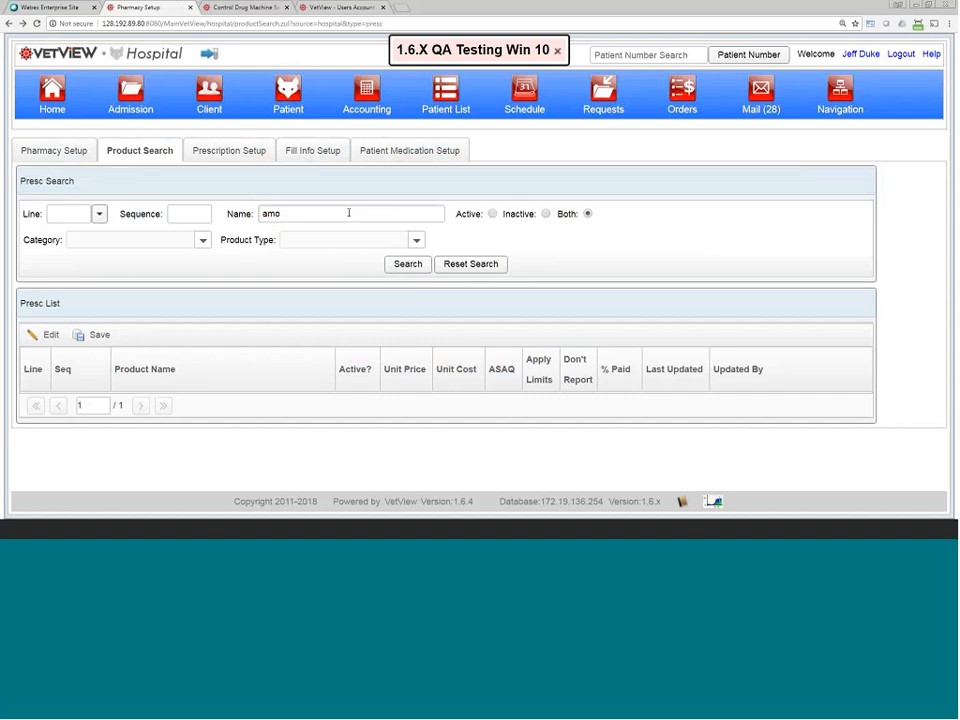
key(BackSpace)
key(BackSpace)
key(BackSpace)
text(key)
key(Return)
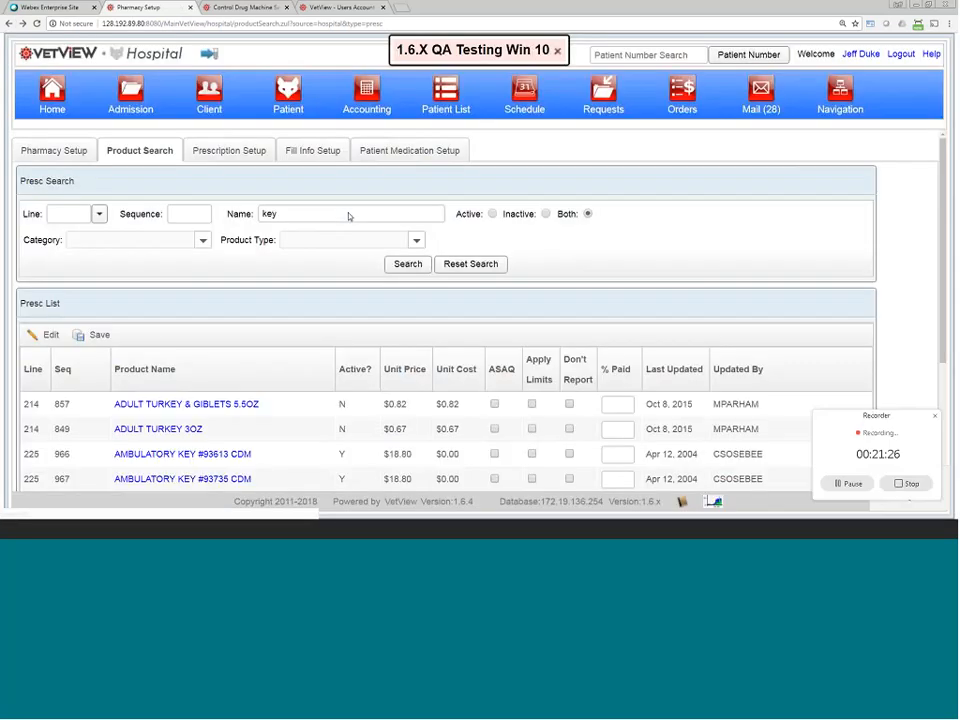
scroll(349, 216, down, 3)
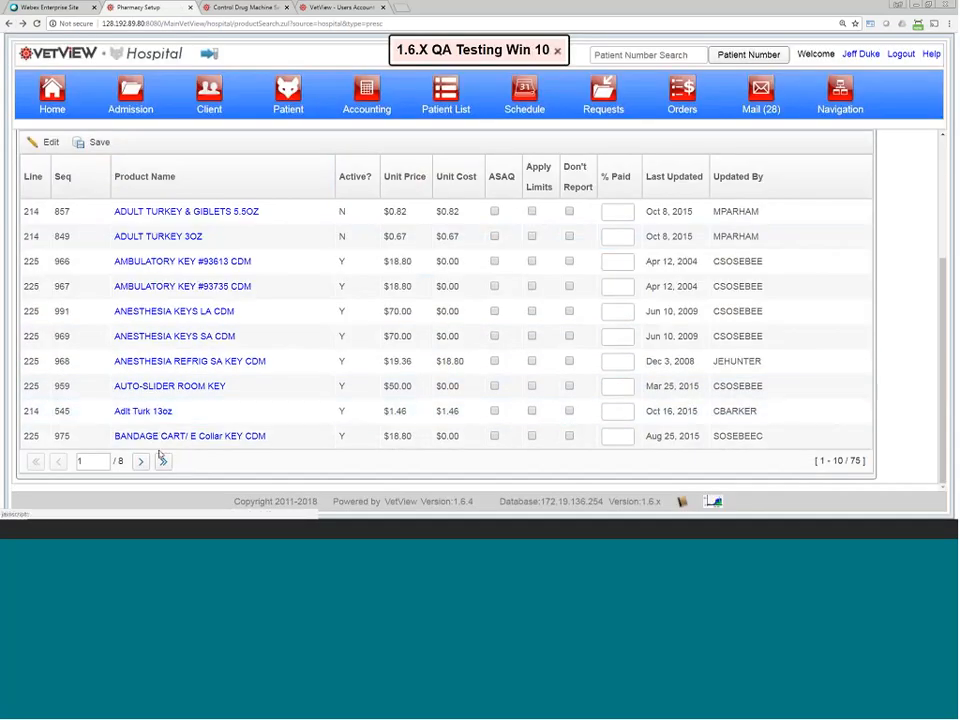
Step: Turn on Control Drug Machine setup for BANDAGE CART/ E Collar KEY CDM, billing off, Patient Record None
click(196, 440)
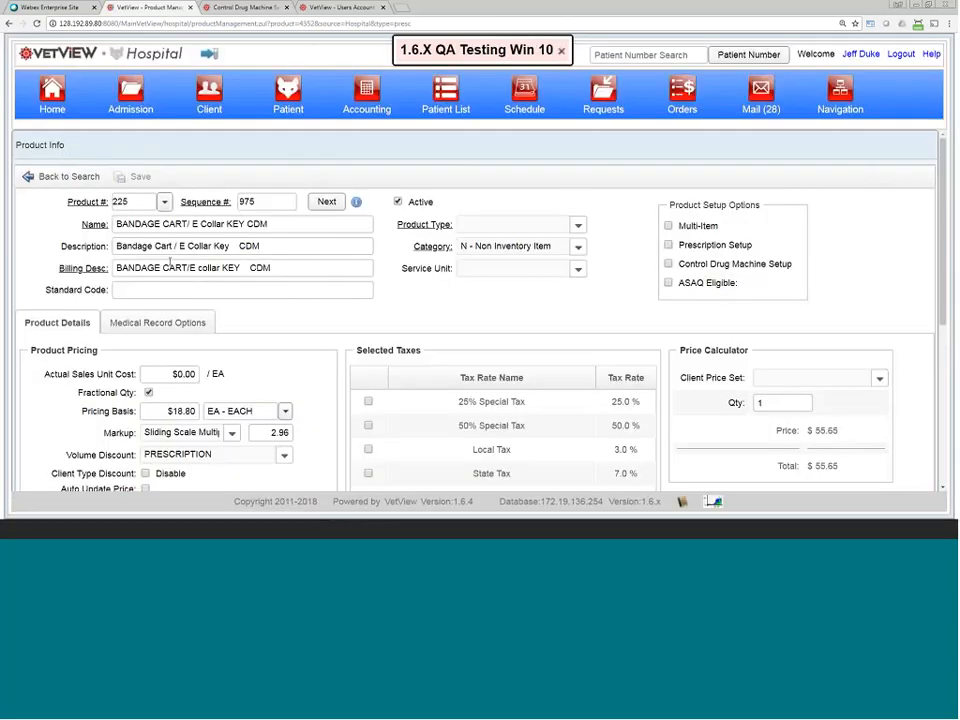
drag(121, 268, 284, 286)
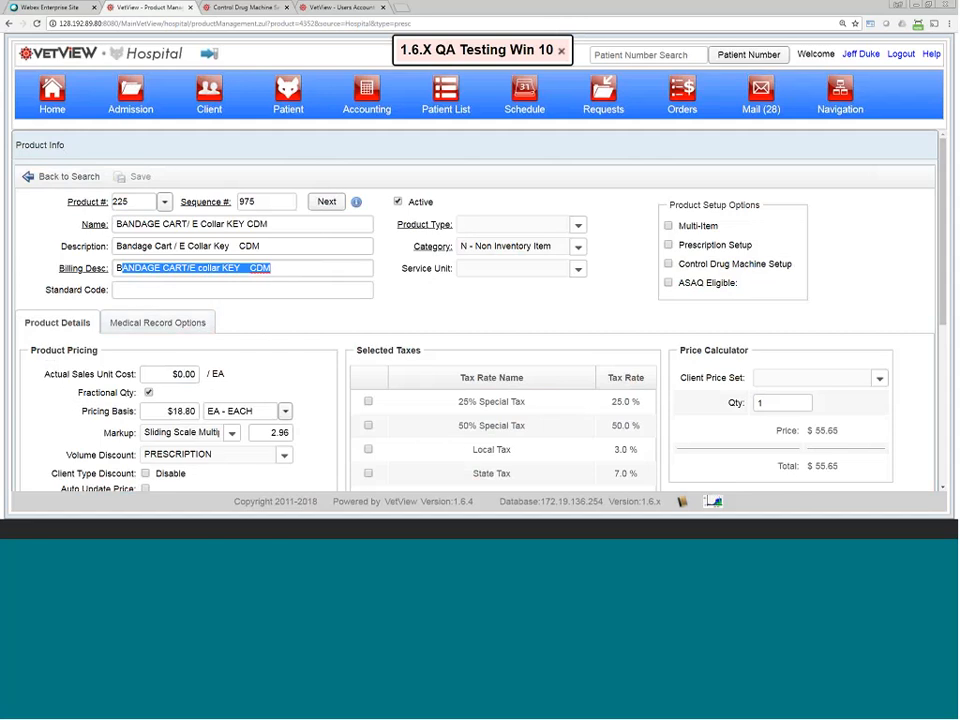
click(669, 264)
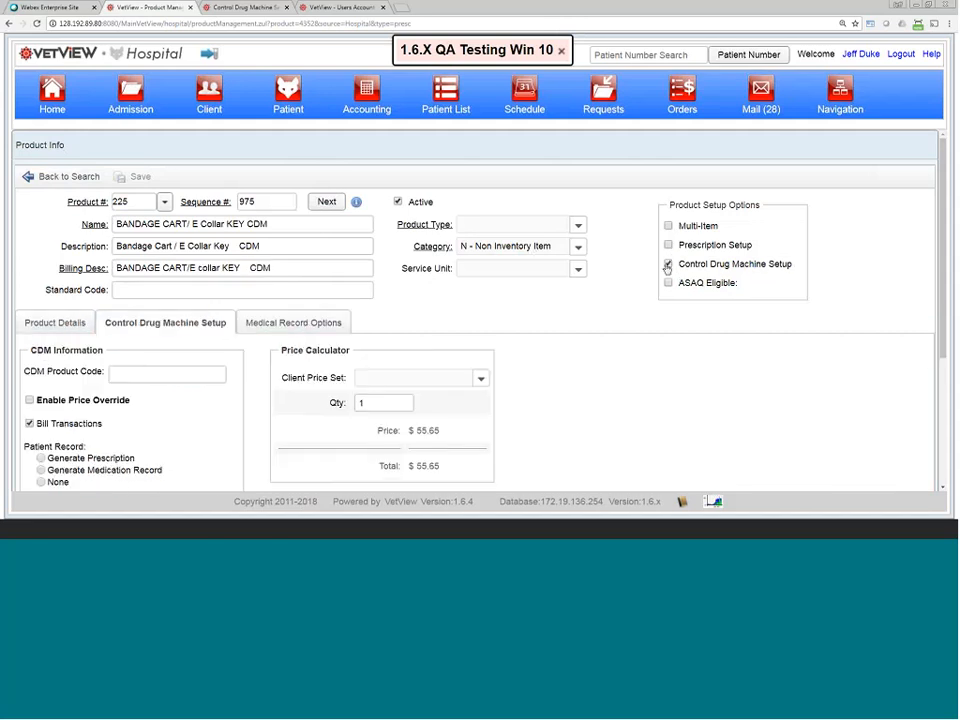
scroll(46, 357, down, 3)
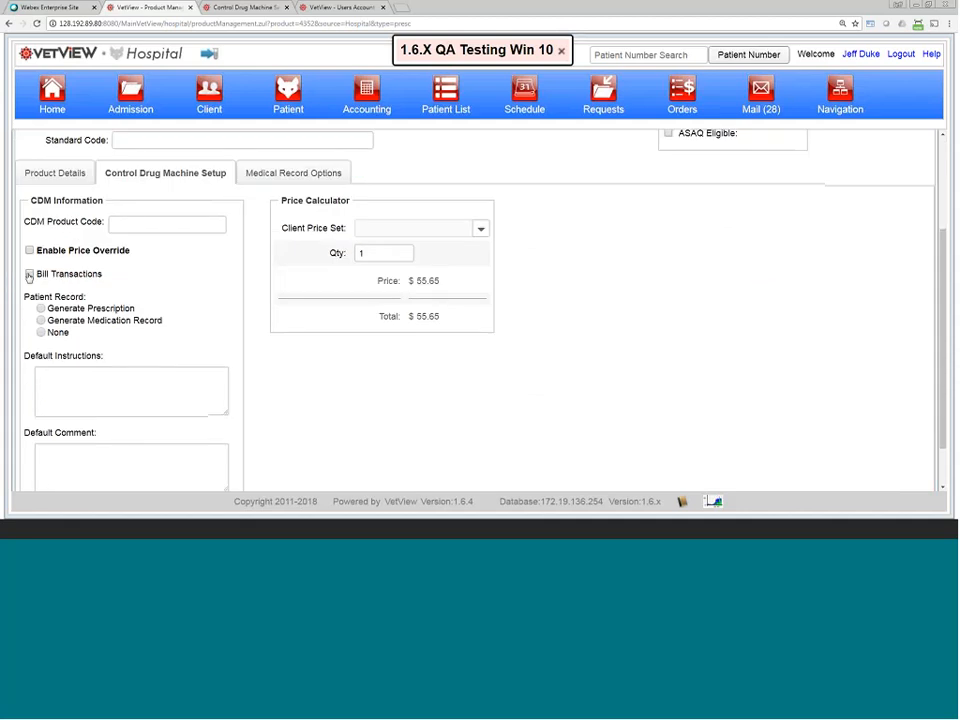
click(41, 332)
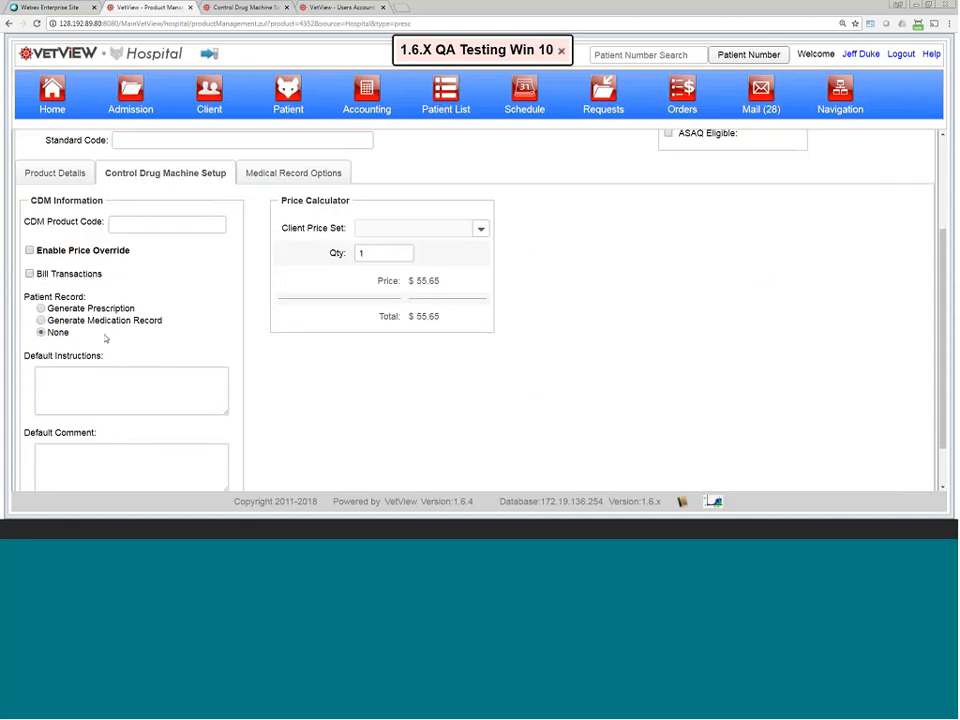
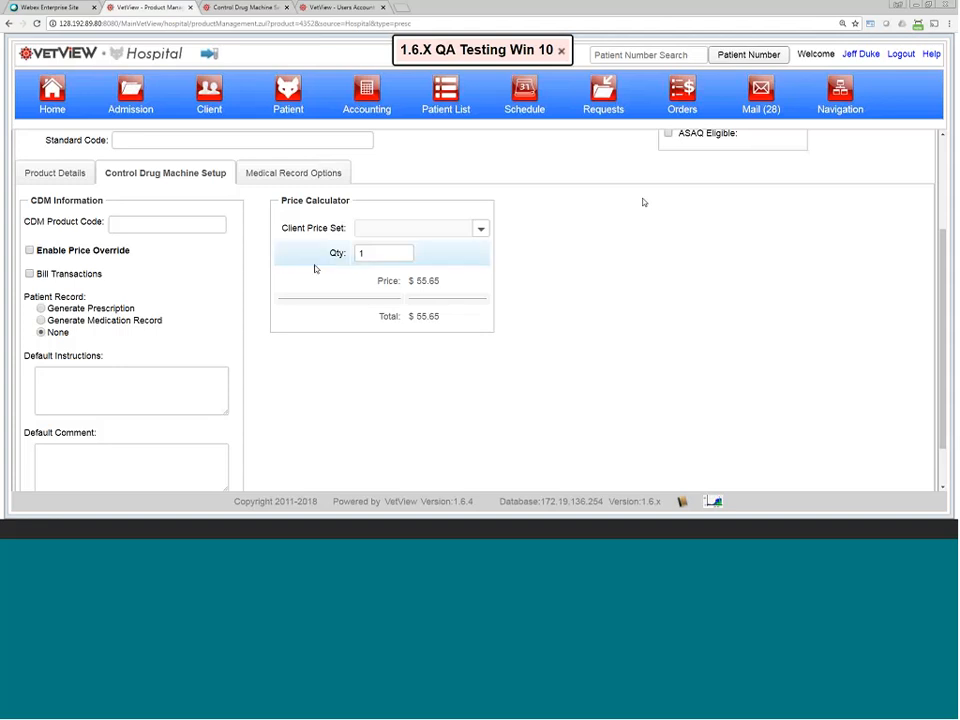
Step: Go to Home and confirm Leave, discarding the unsaved control drug machine setup changes
click(49, 92)
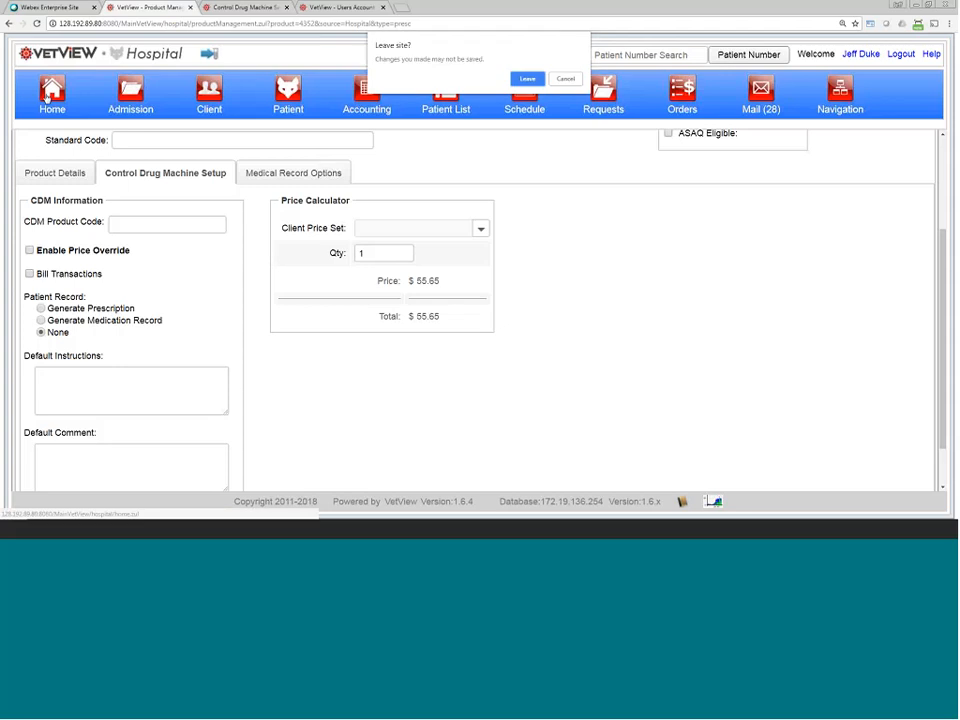
click(530, 79)
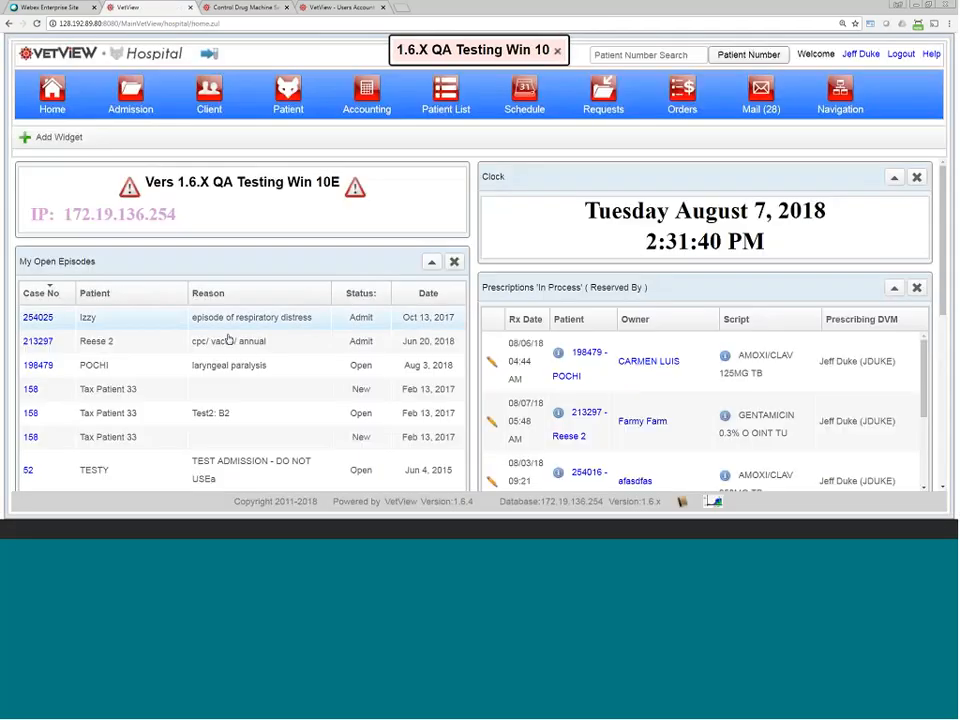
Step: Open Reese 2's episode and view visit information for the February 4, 2017 cpc/vaccs/annual visit
click(348, 317)
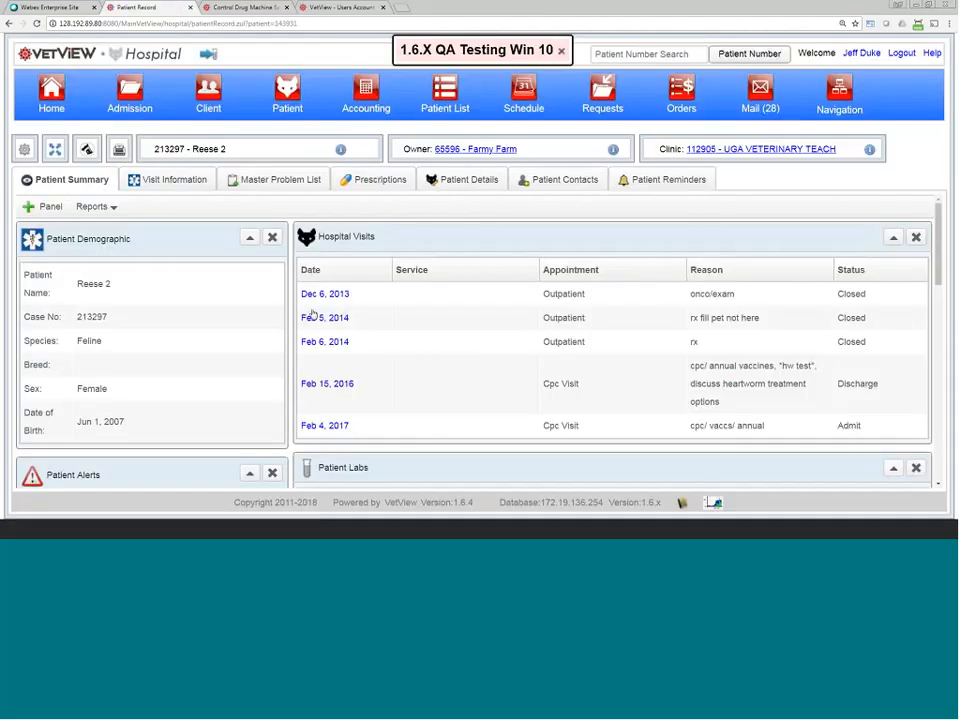
click(178, 180)
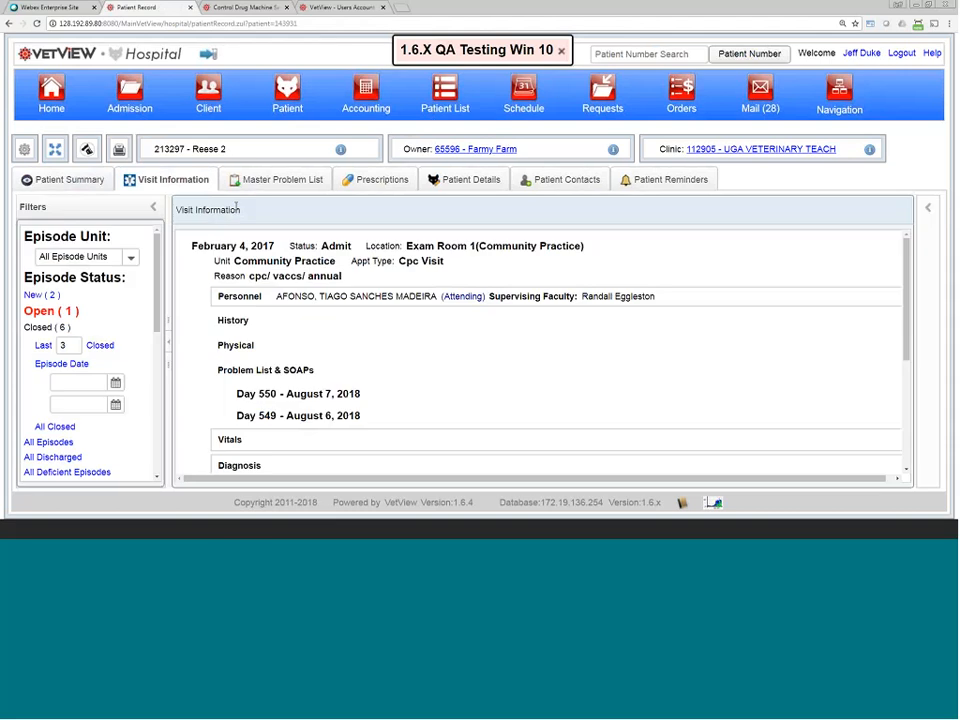
mouse_move(733, 249)
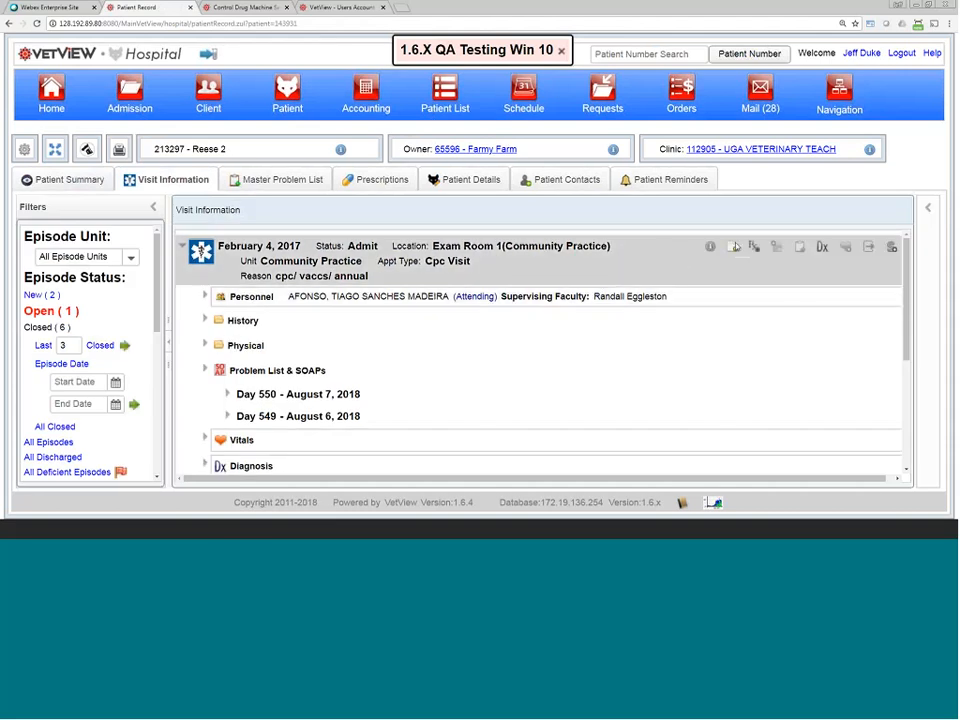
Step: Start a new prescription for the visit, zooming the page out so the form fits
click(754, 247)
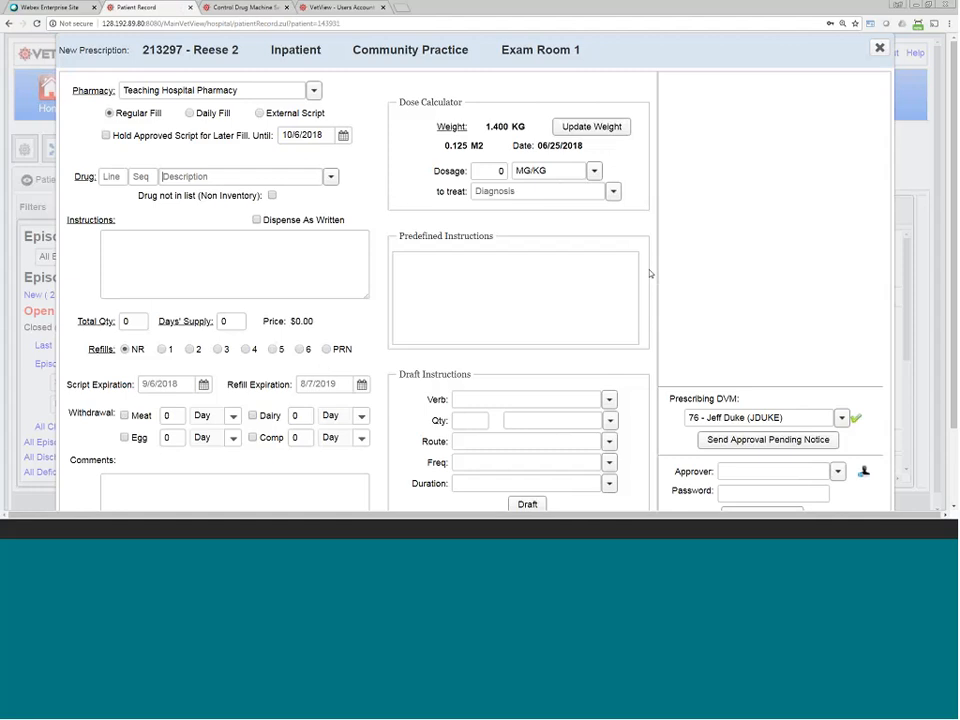
key(ctrl+minus)
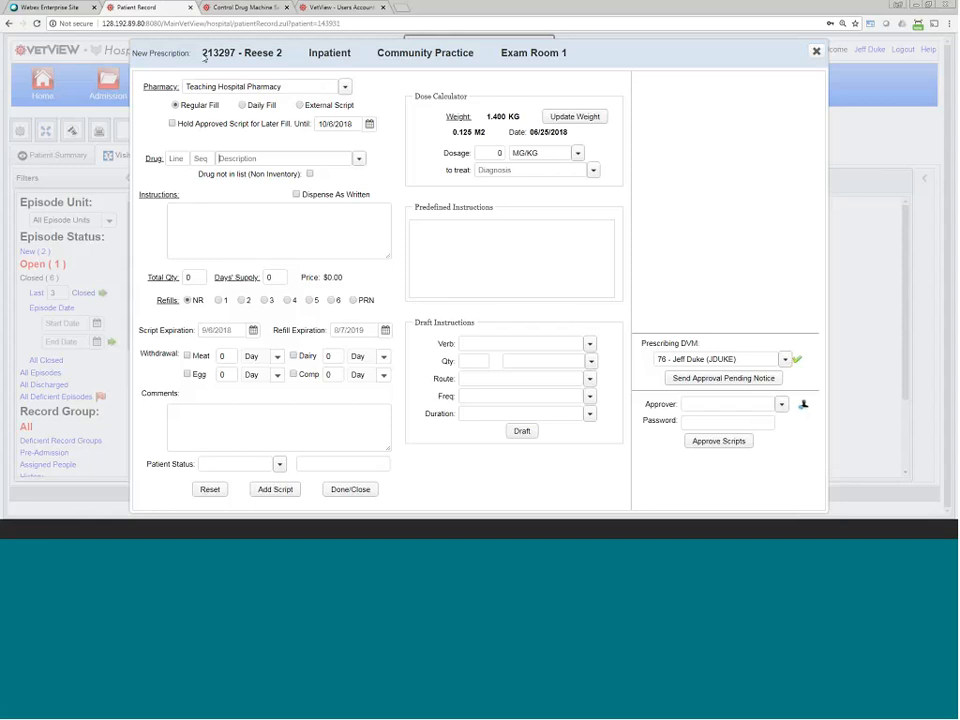
drag(201, 52, 568, 56)
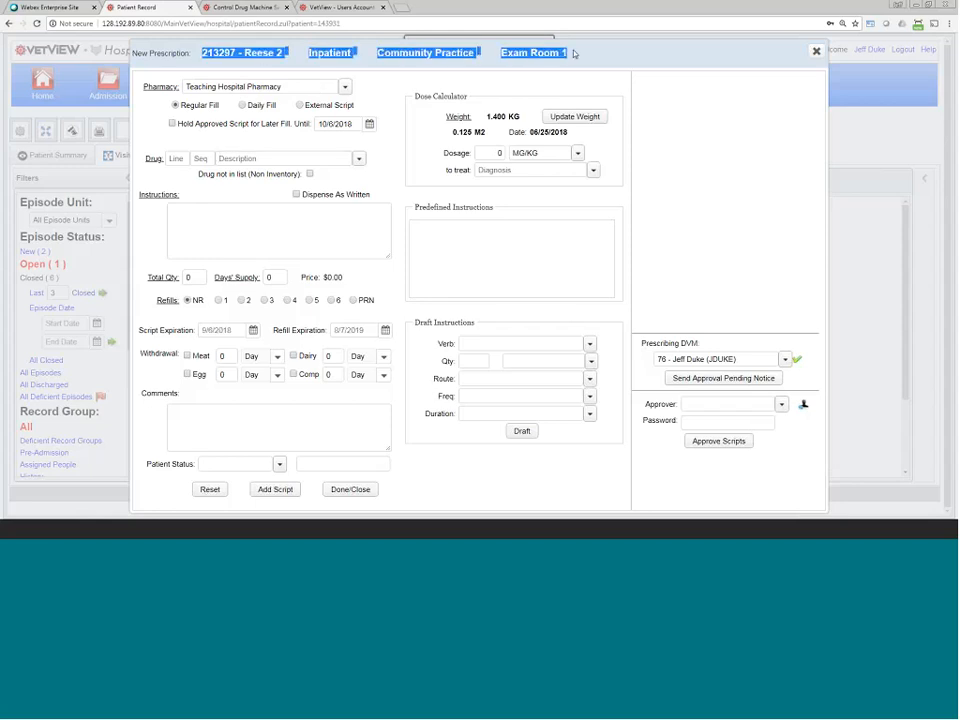
click(345, 61)
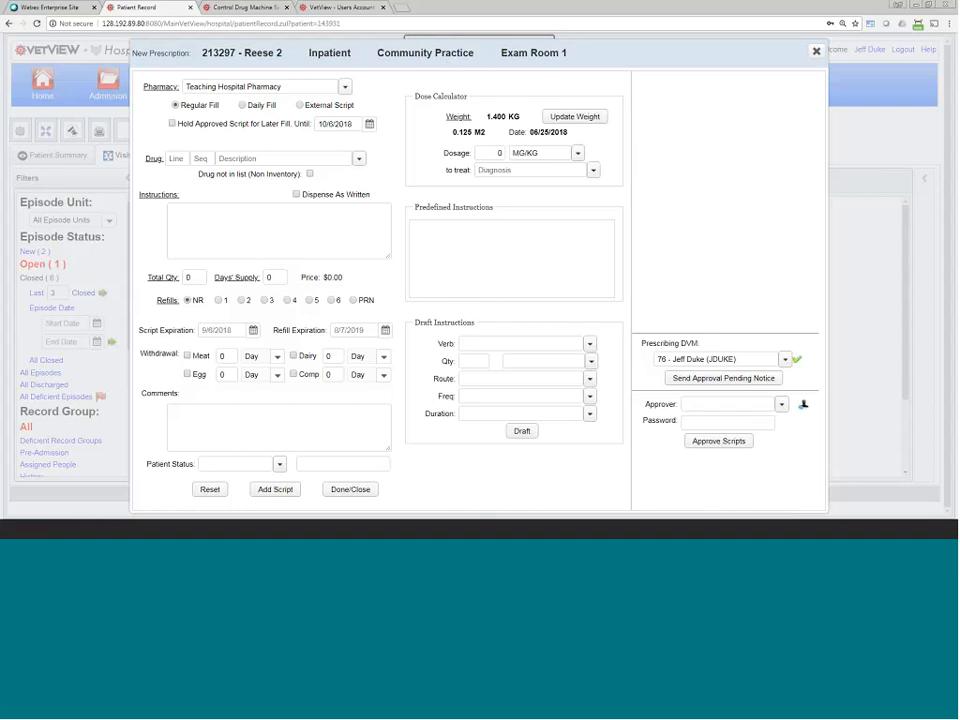
drag(348, 53, 596, 36)
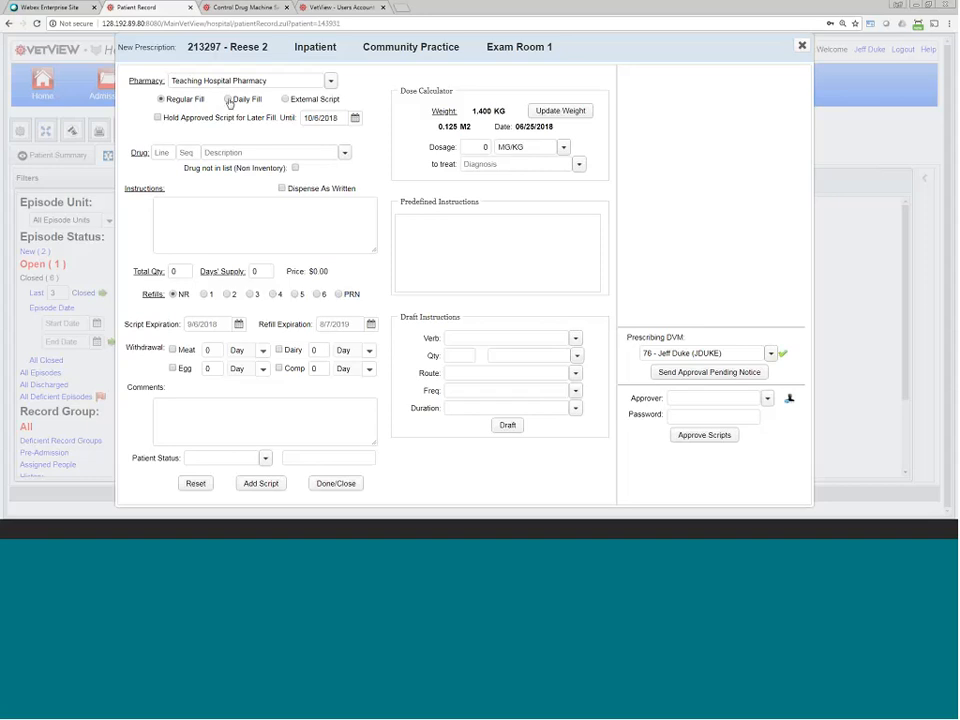
Step: Enable Hold Approved Script for Later Fill, held until 10/6/2018
drag(229, 103, 262, 115)
click(160, 118)
drag(165, 119, 297, 121)
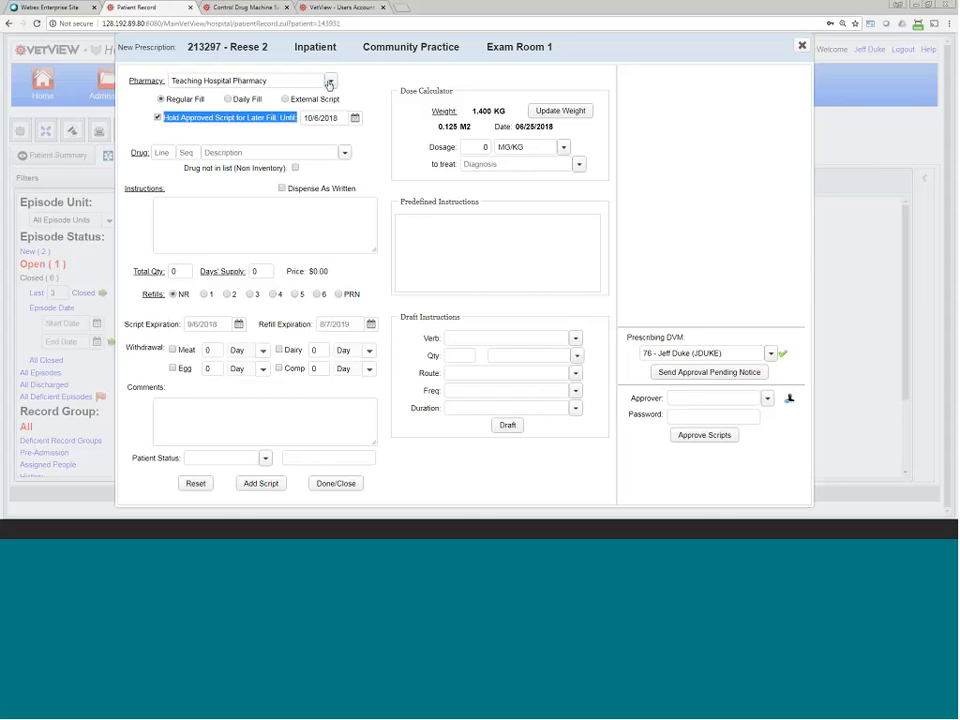
click(305, 85)
click(227, 125)
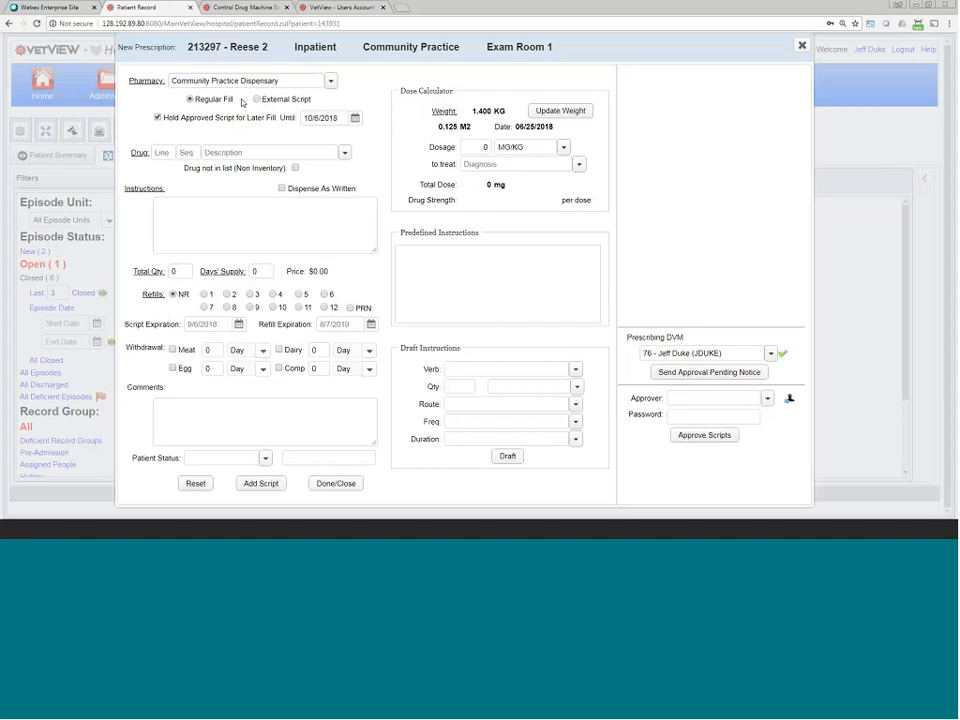
click(330, 80)
click(270, 124)
click(330, 80)
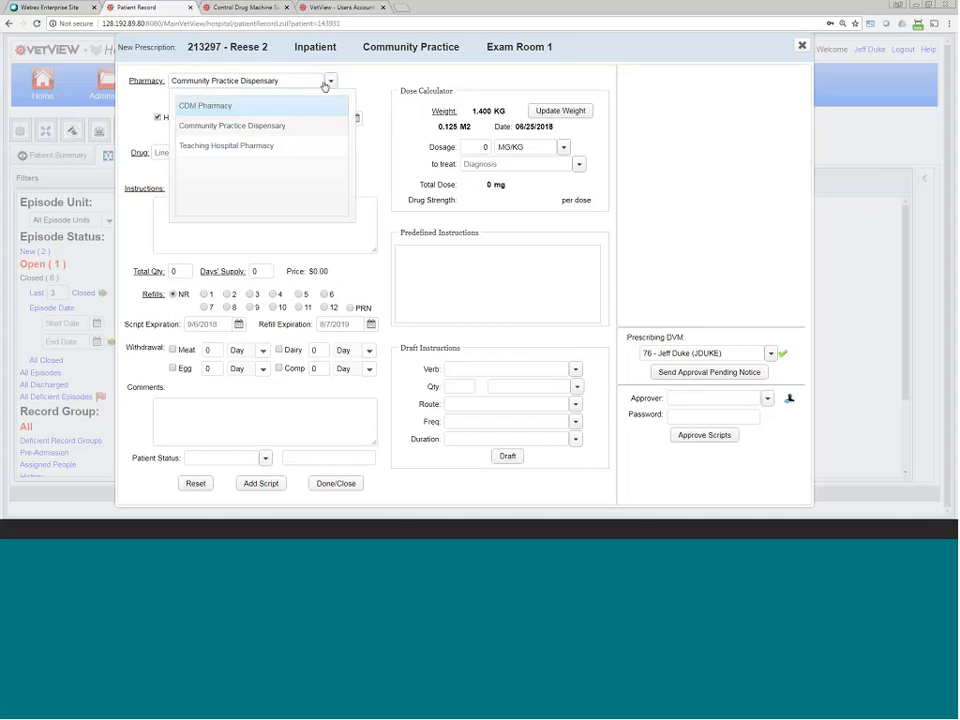
click(245, 146)
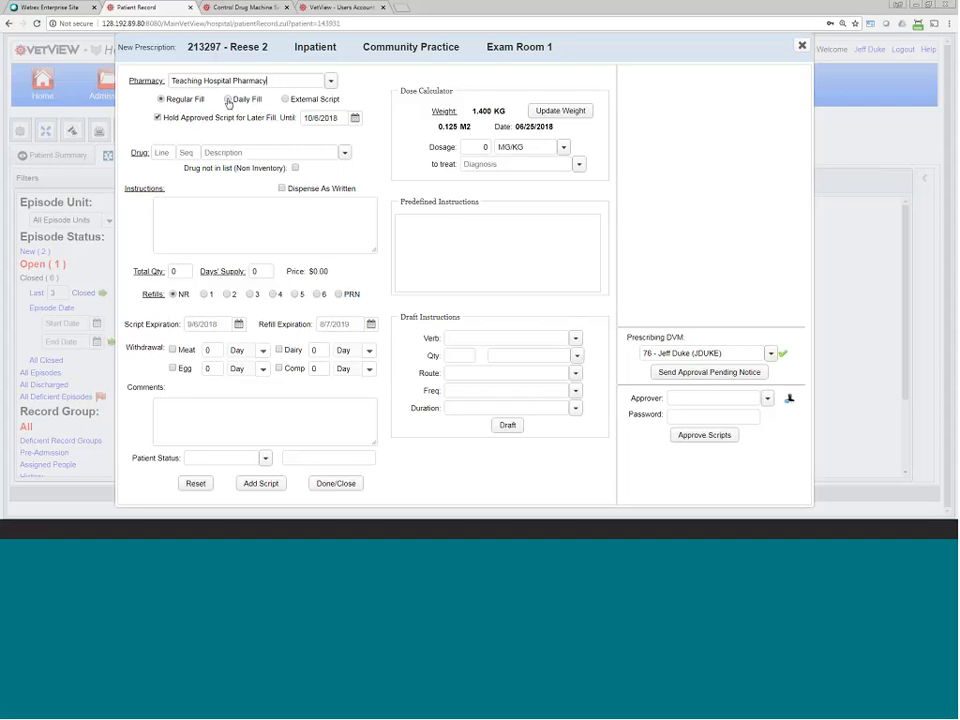
Step: Try Daily Fill with an 8/8/2018 start date and the first dose now
click(228, 100)
drag(195, 118, 230, 118)
click(230, 118)
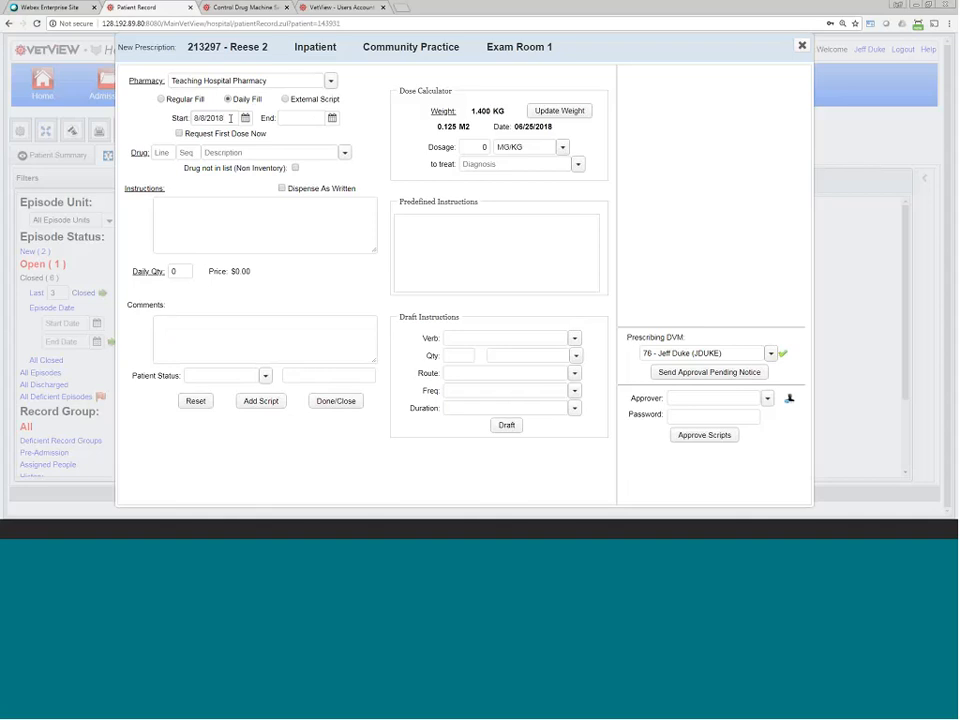
click(180, 134)
click(295, 116)
Step: Return to Regular Fill, drop the 10/6/2018 hold, and mark the script External Script
click(162, 100)
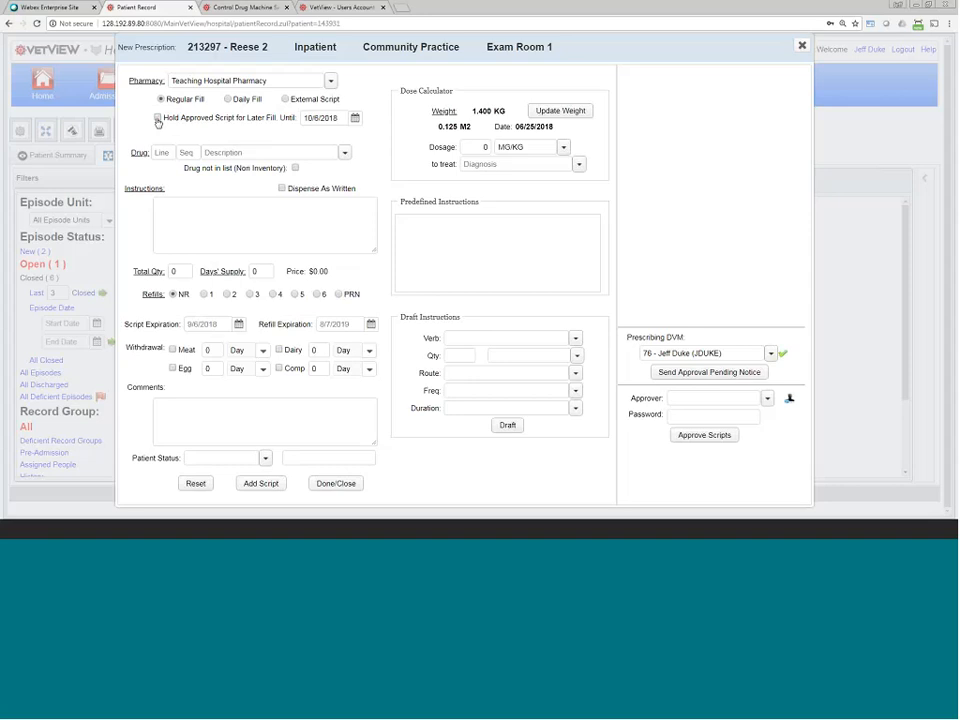
click(157, 118)
click(342, 118)
click(158, 119)
click(286, 100)
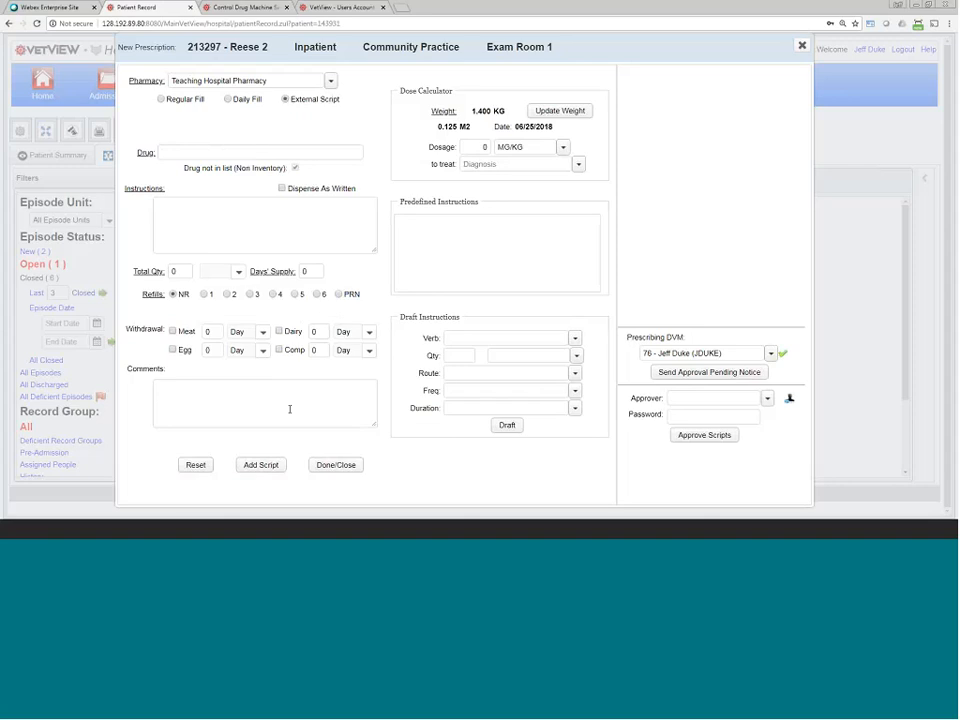
Step: Cycle through External Script and Daily Fill, ending on Regular Fill with a $0.00 price
click(161, 99)
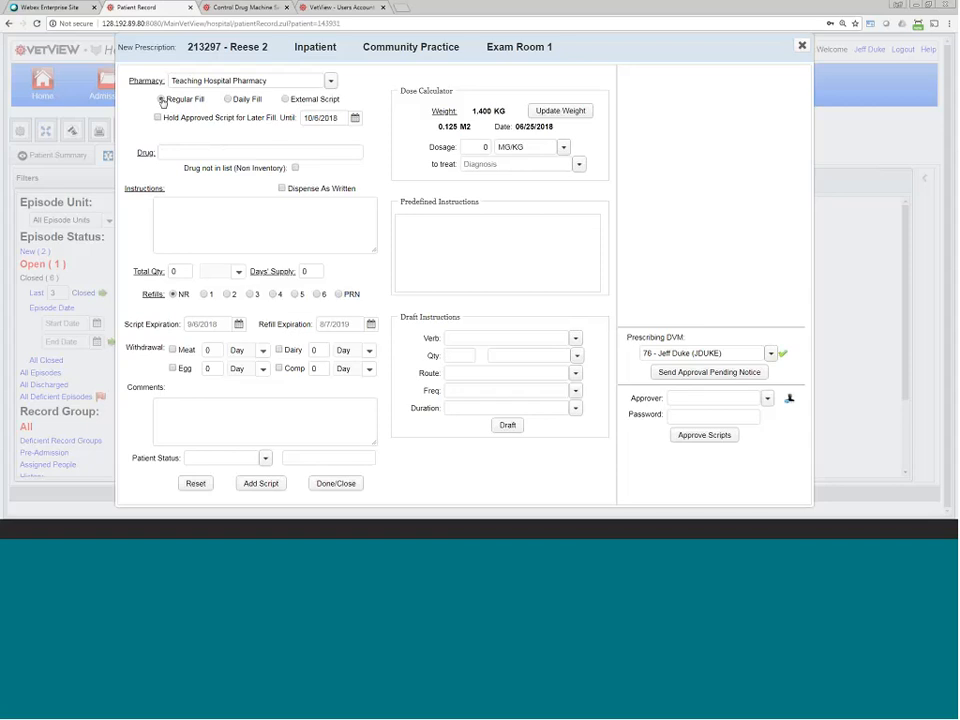
click(285, 99)
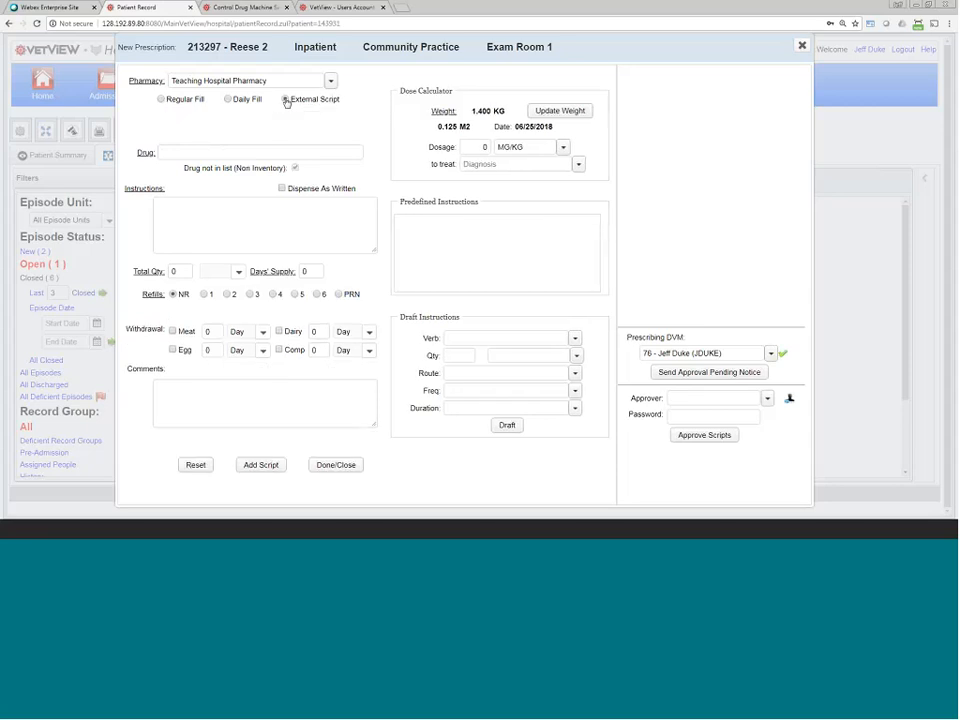
click(160, 101)
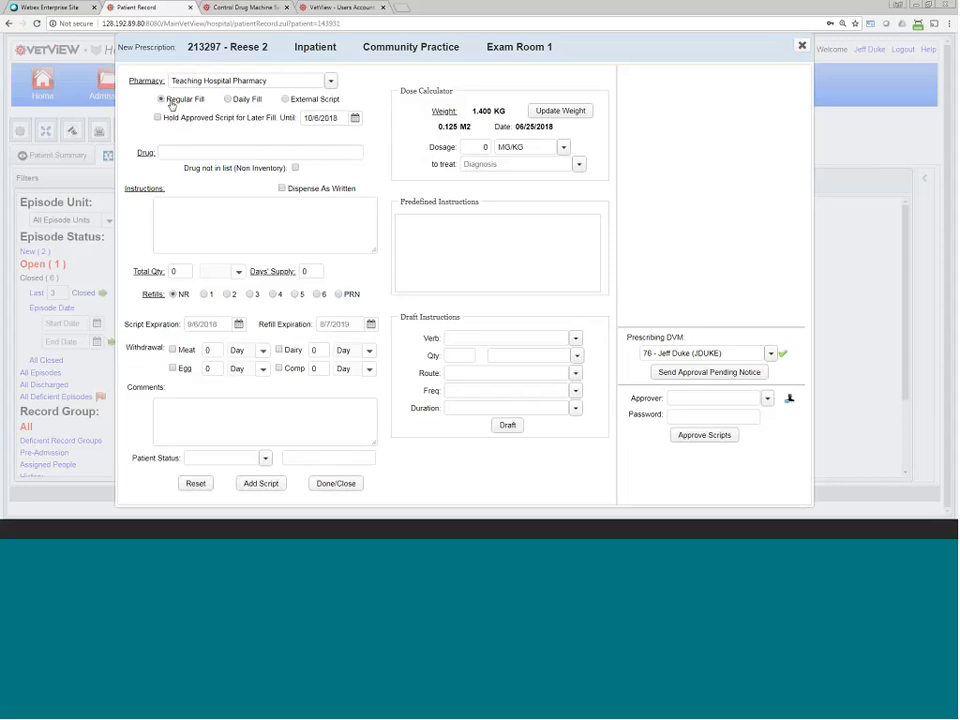
click(230, 100)
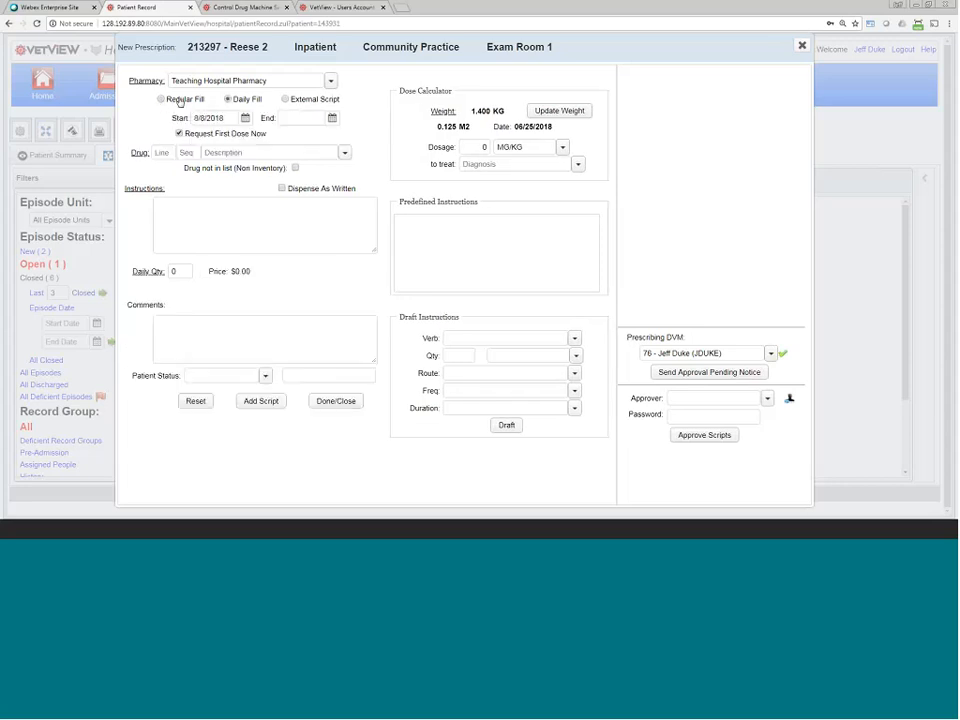
click(161, 99)
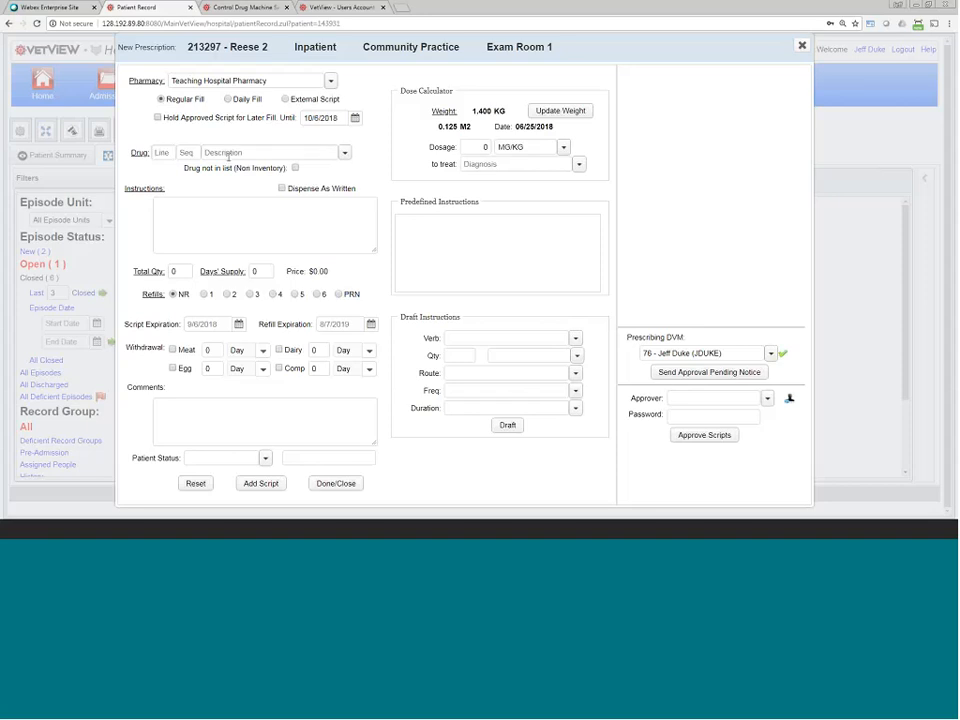
Step: Search 'amox' and pick AMOXI/CLAV 125MG TB: 3 tablets, 1 day supply, price 6.00
click(228, 153)
text(amox)
scroll(278, 250, down, 3)
scroll(278, 263, down, 1)
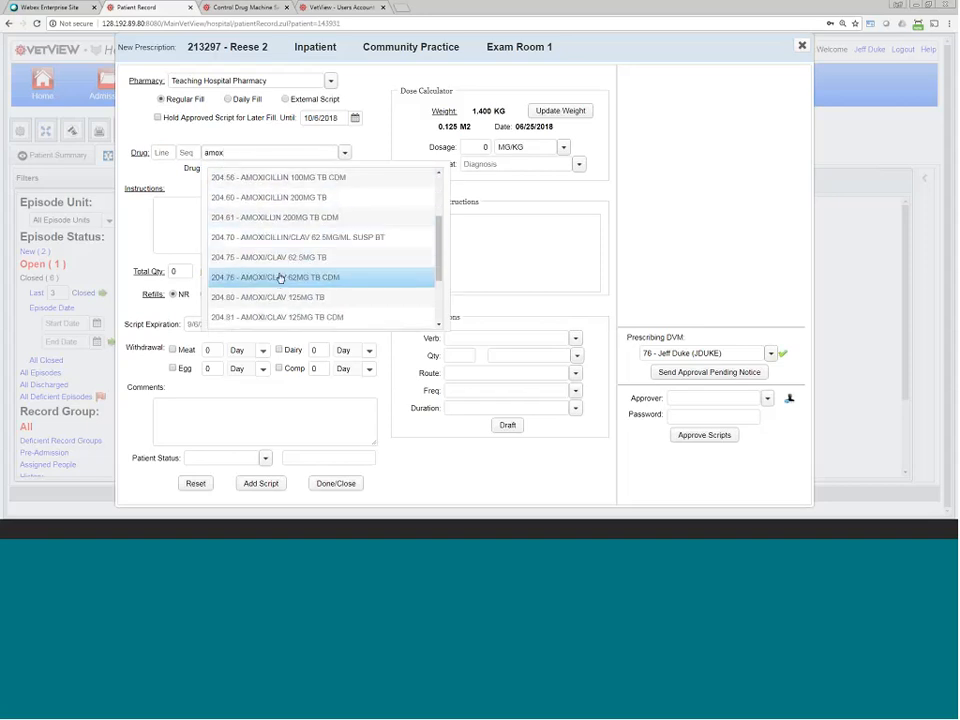
click(286, 296)
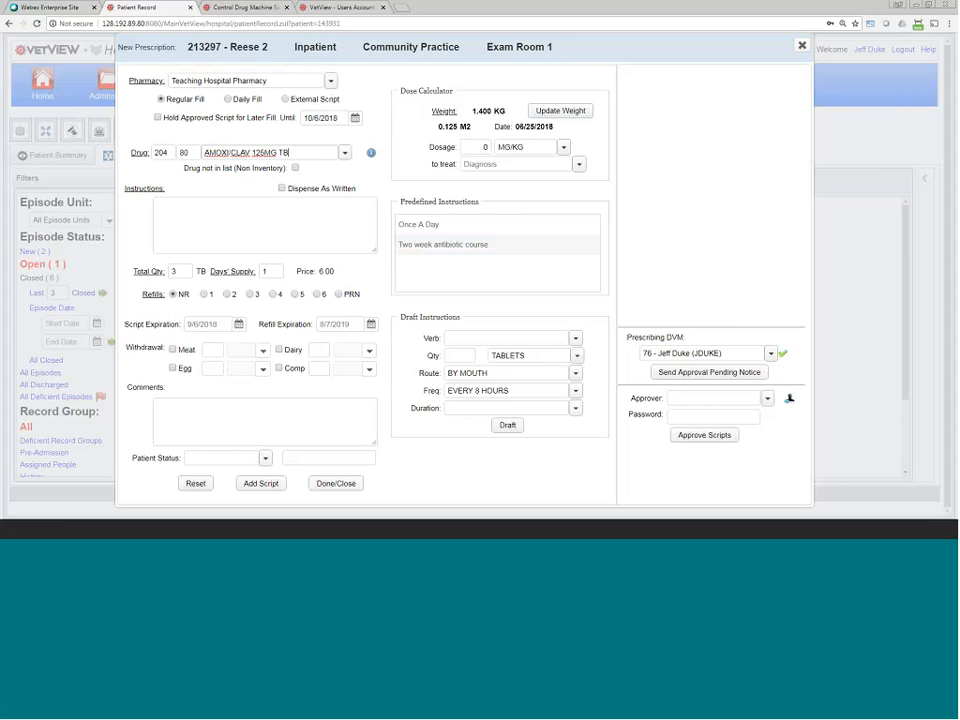
click(185, 210)
Step: Apply the Two week antibiotic course instructions: 1 capsule daily for 14 days, 14 tablets, 2 refills
click(461, 222)
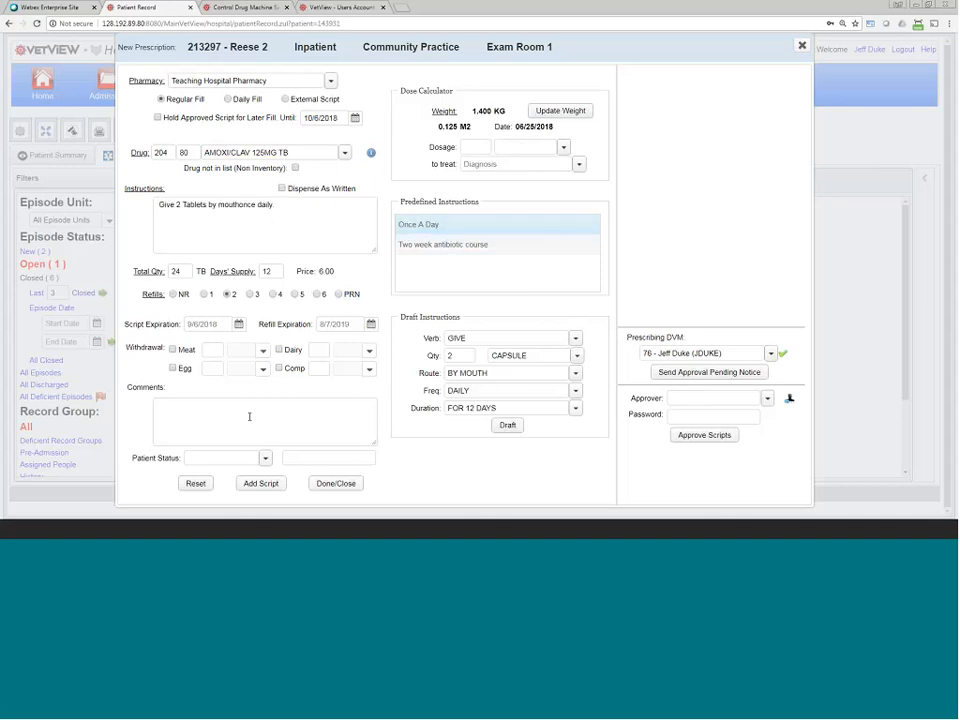
click(436, 250)
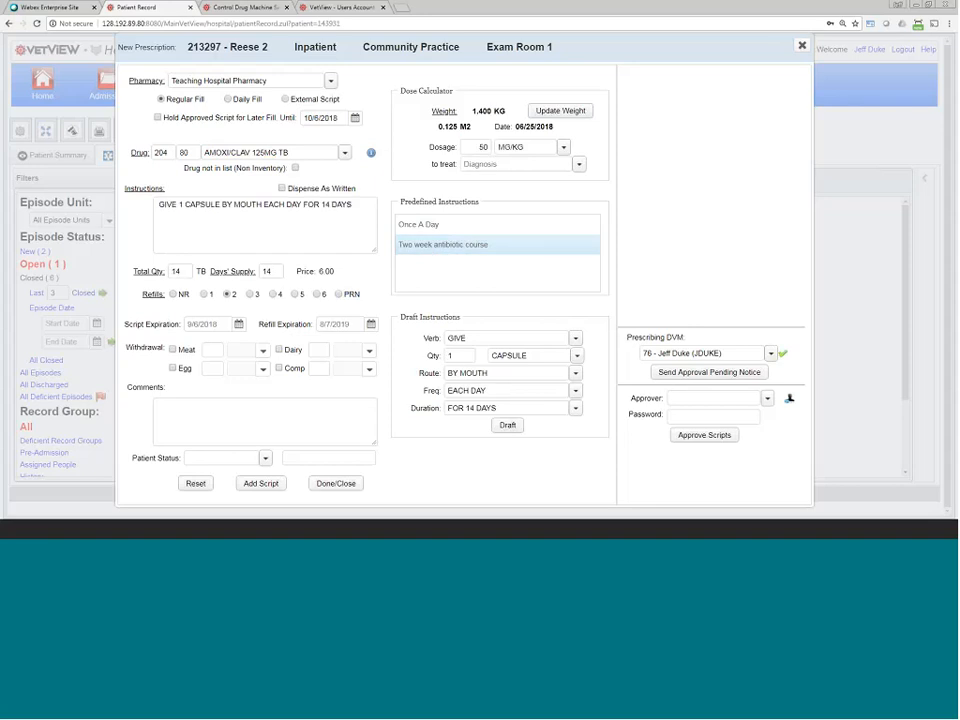
drag(134, 272, 257, 271)
click(174, 268)
drag(133, 271, 258, 272)
drag(166, 294, 143, 296)
click(271, 298)
Step: Replace the drug name with a 'tram' search to look up tramadol
drag(289, 152, 195, 146)
text(ti)
text(am)
key(BackSpace)
text(m)
click(335, 483)
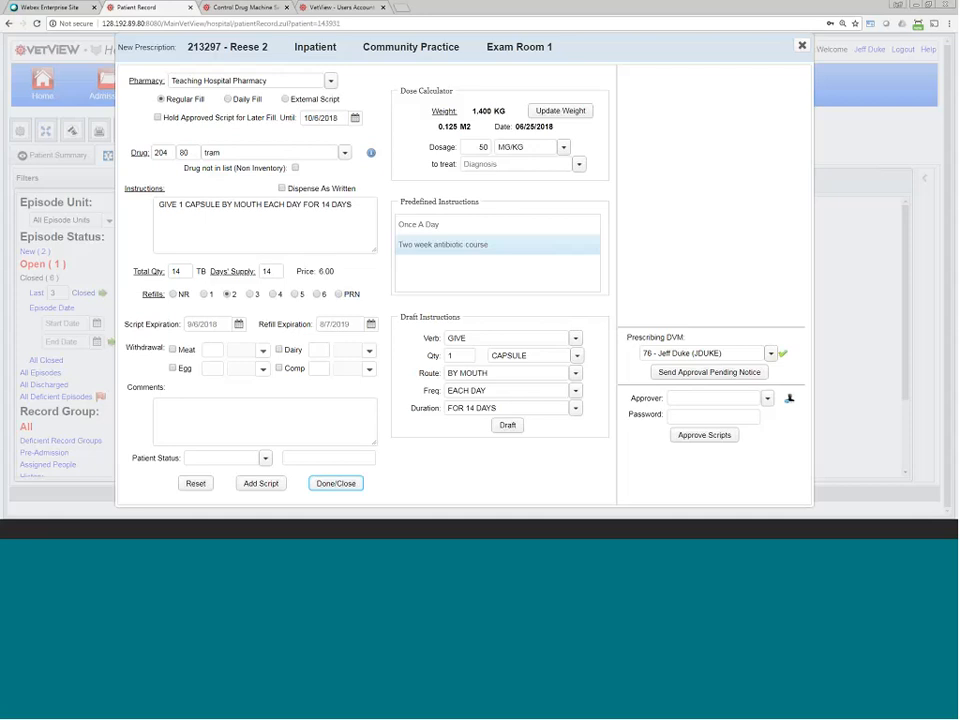
Step: Close the tram script without saving and open a blank new prescription for the visit
click(345, 153)
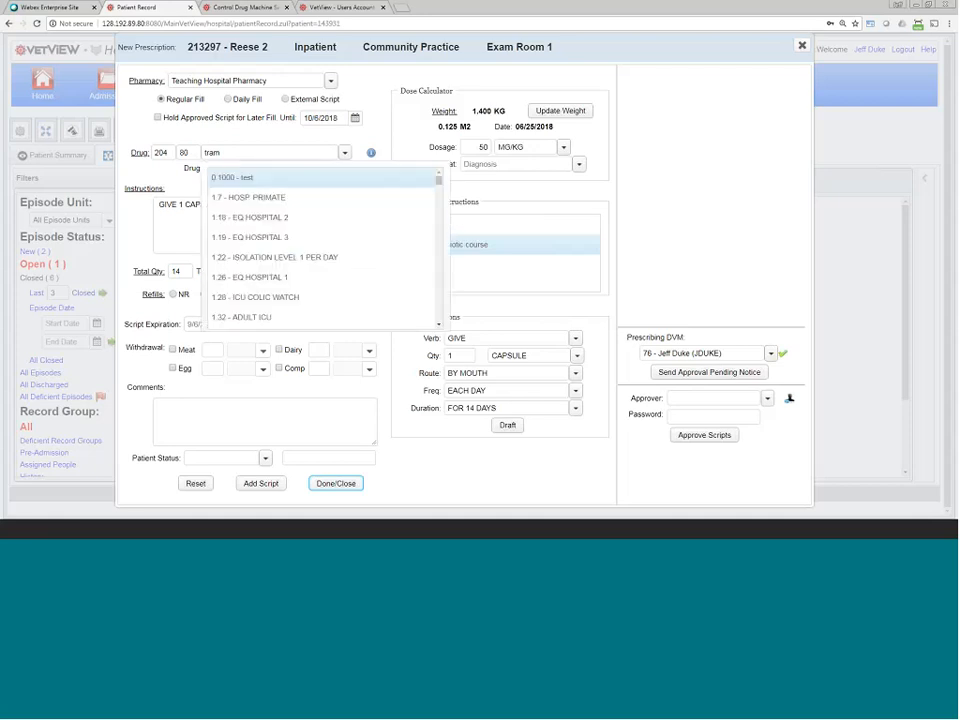
click(345, 484)
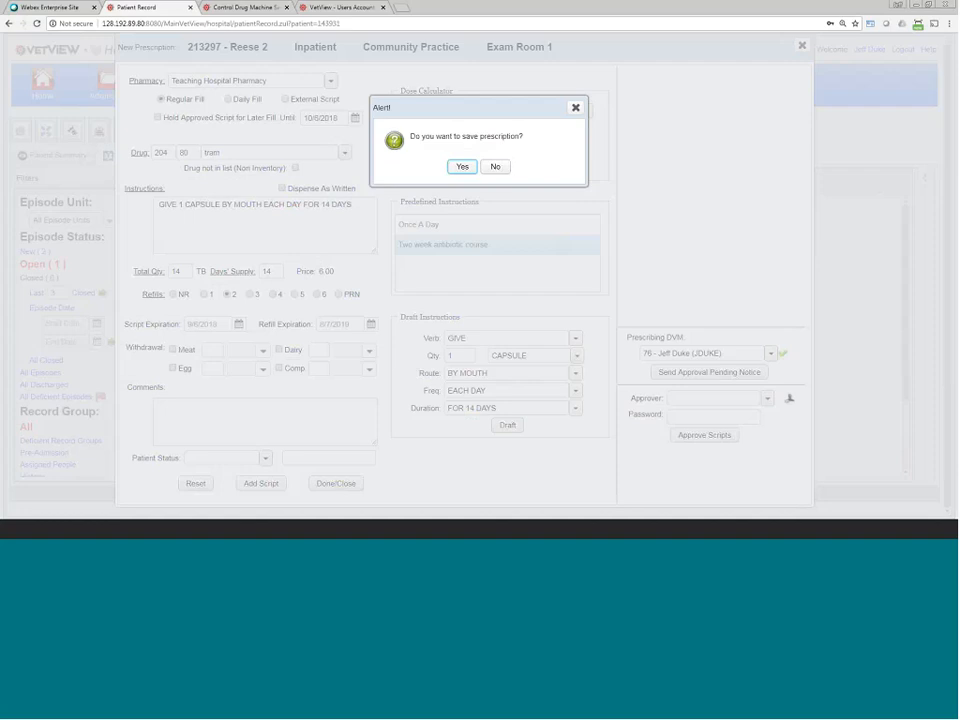
click(494, 170)
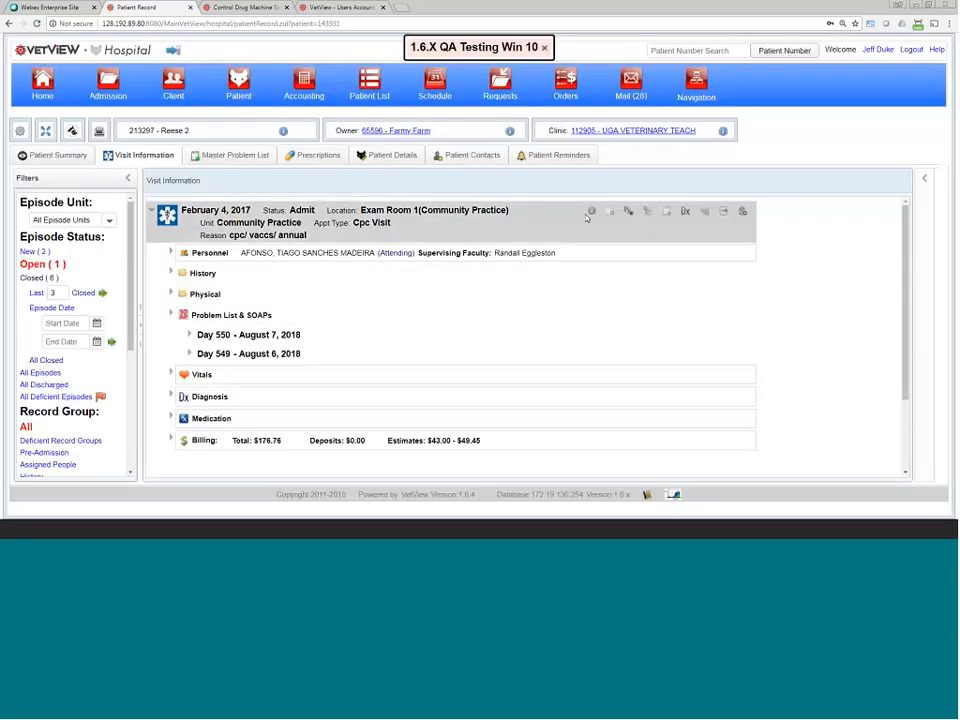
click(609, 213)
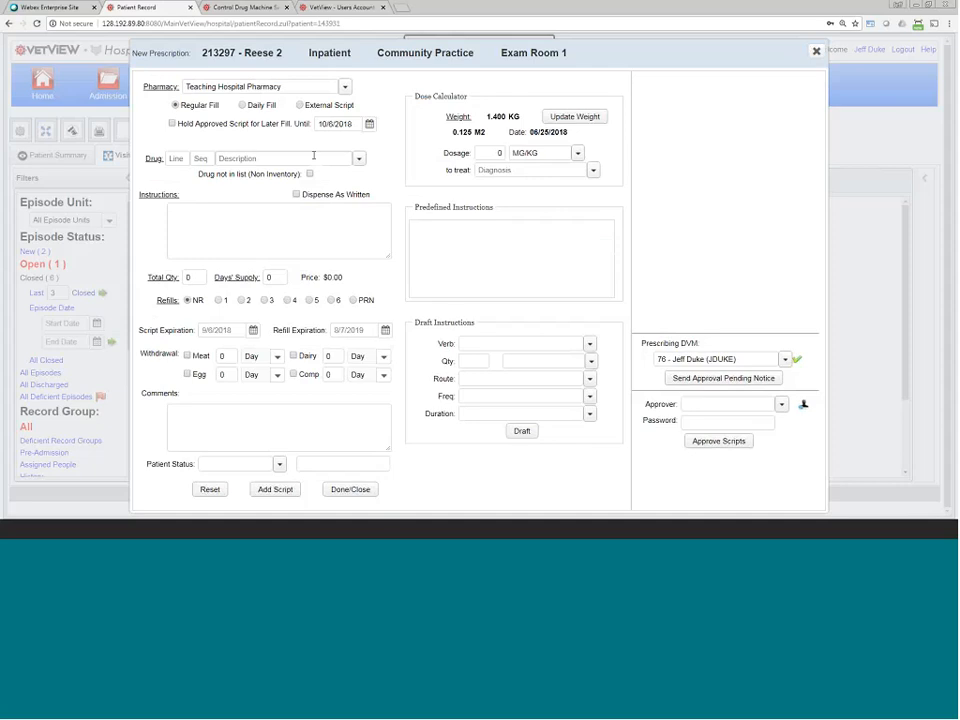
Step: Search 'tram' and choose TRAMADOL 50MG TABLET as the drug
text(tram)
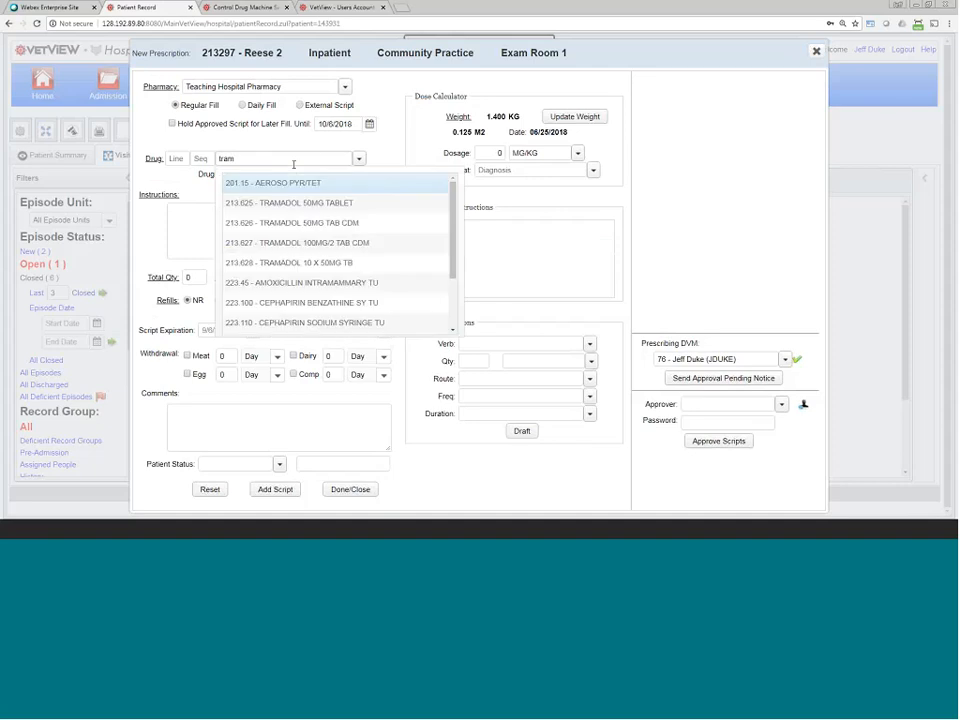
text(i)
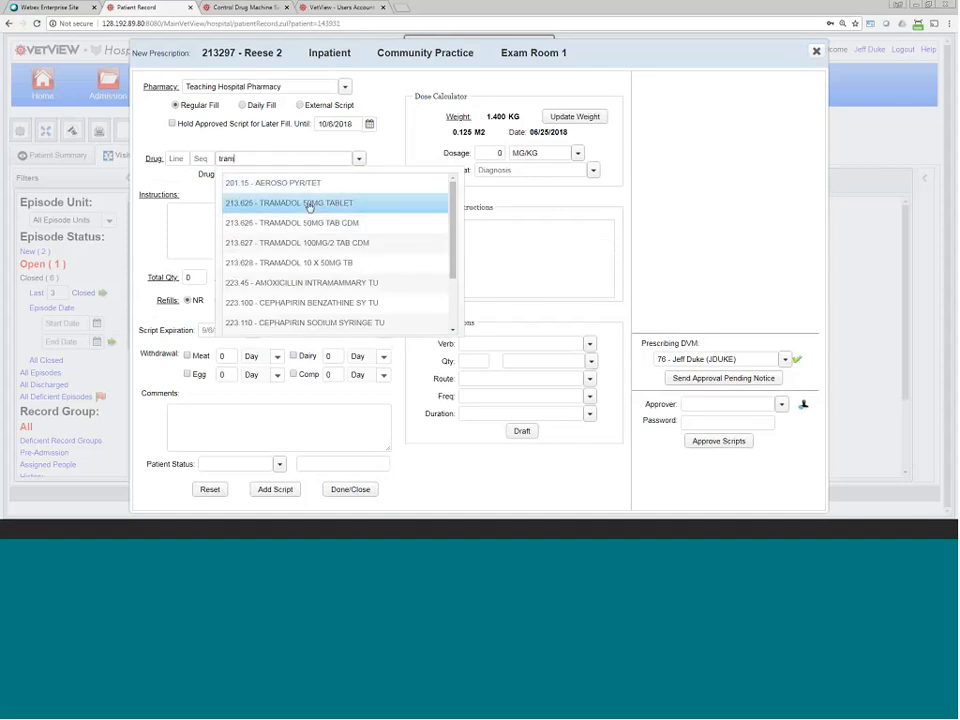
key(BackSpace)
click(309, 204)
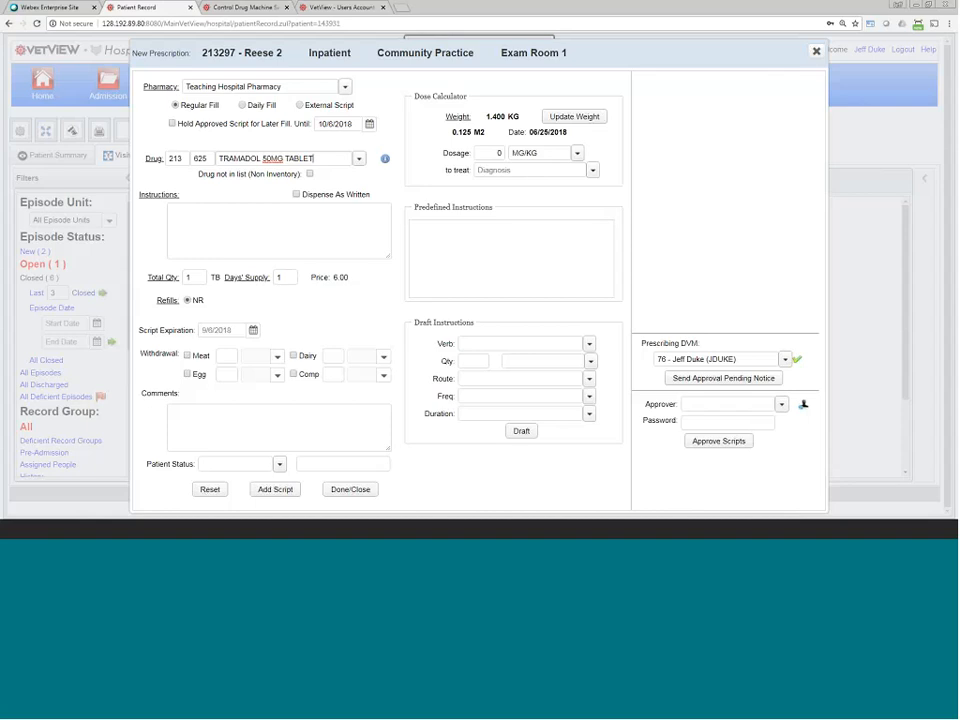
Step: Replace the tramadol drug name with an 'amox' search listing amoxicillin products
drag(314, 161, 198, 168)
text(amox)
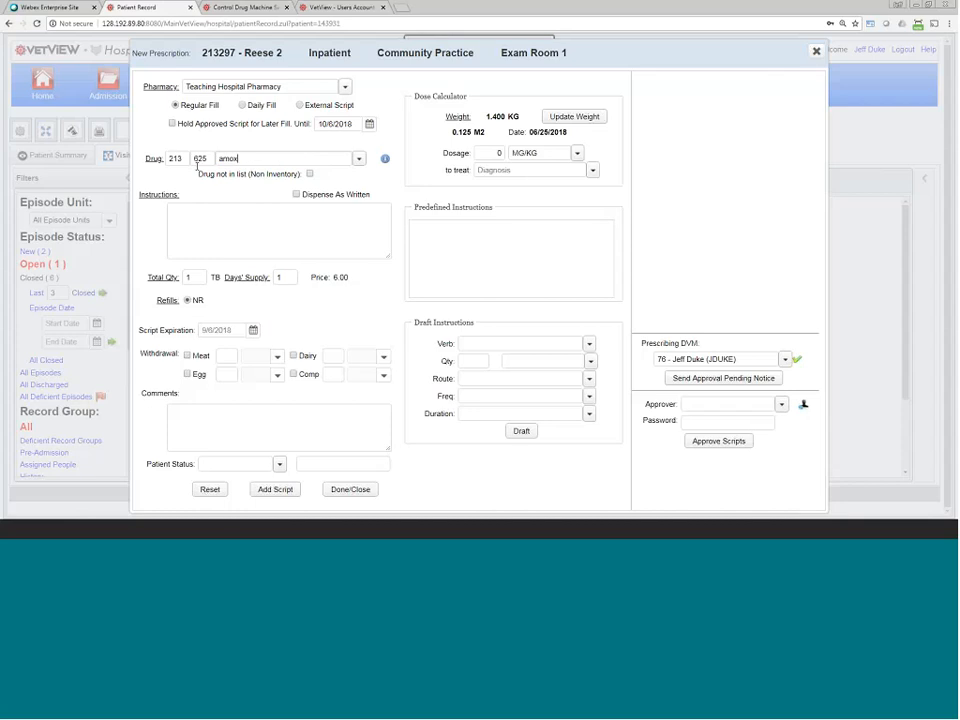
scroll(375, 296, down, 3)
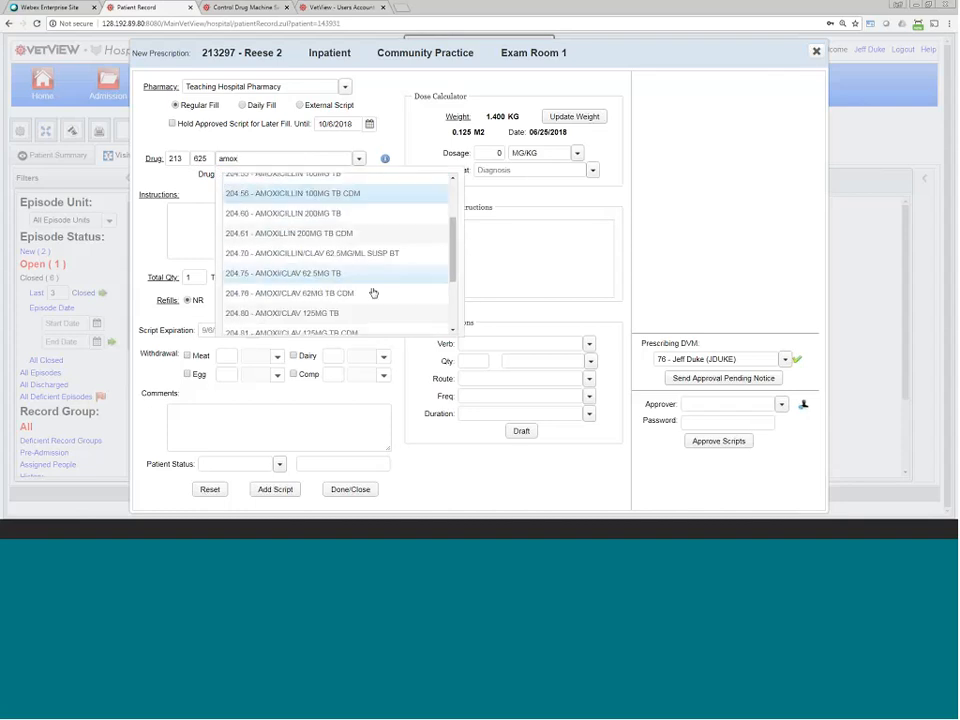
Step: Choose 204.80 AMOXI/CLAV 125MG TB with Once A Day instructions, 24 tablets over 12 days
click(356, 302)
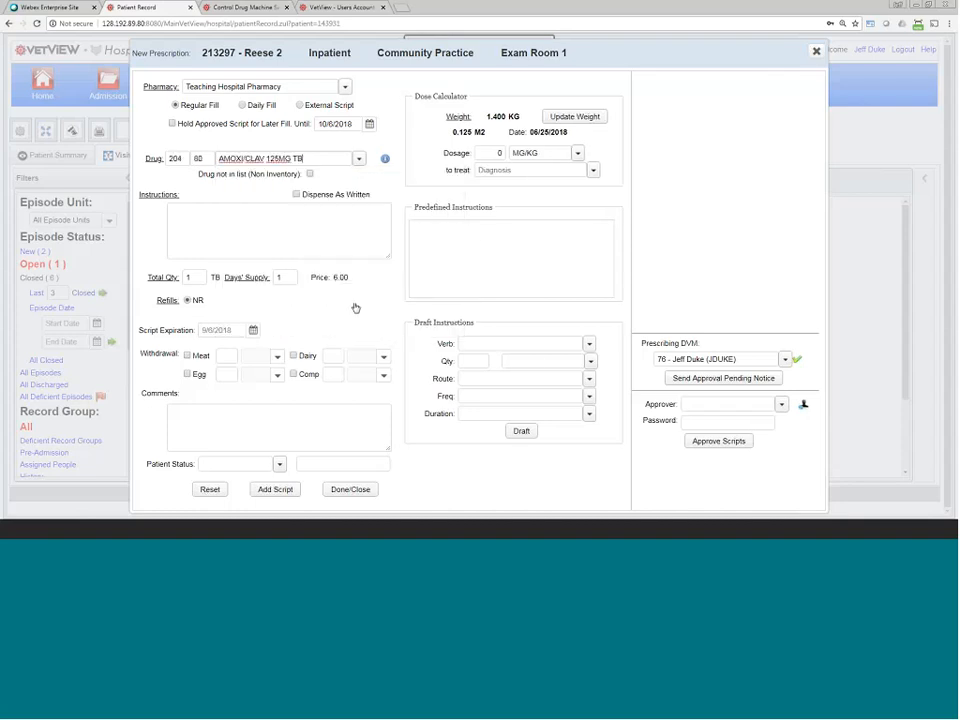
click(443, 231)
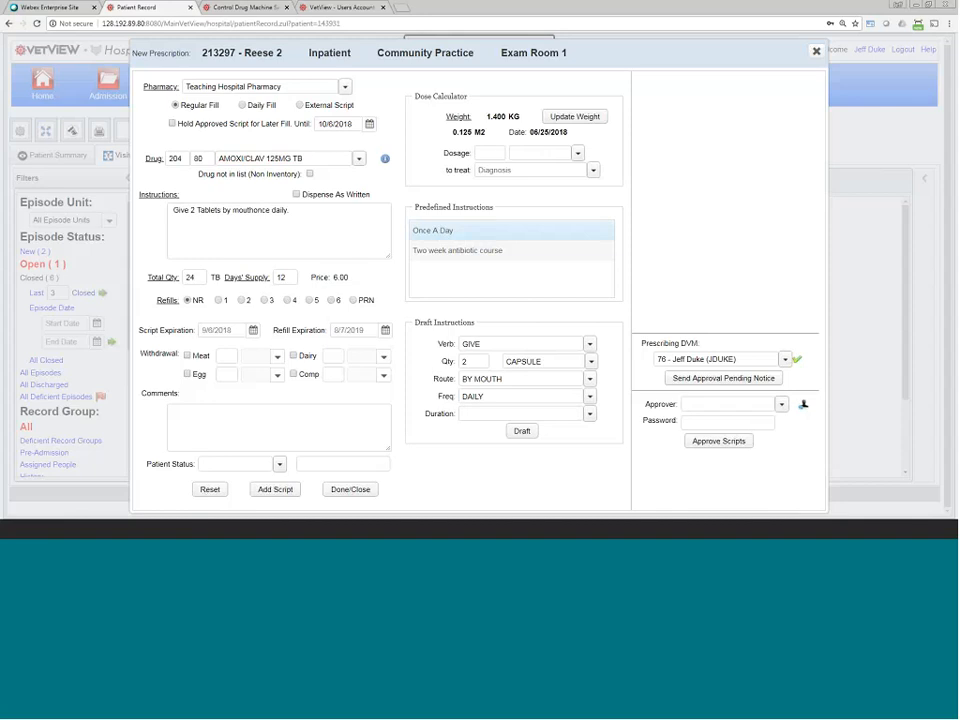
drag(139, 330, 191, 331)
drag(272, 330, 326, 334)
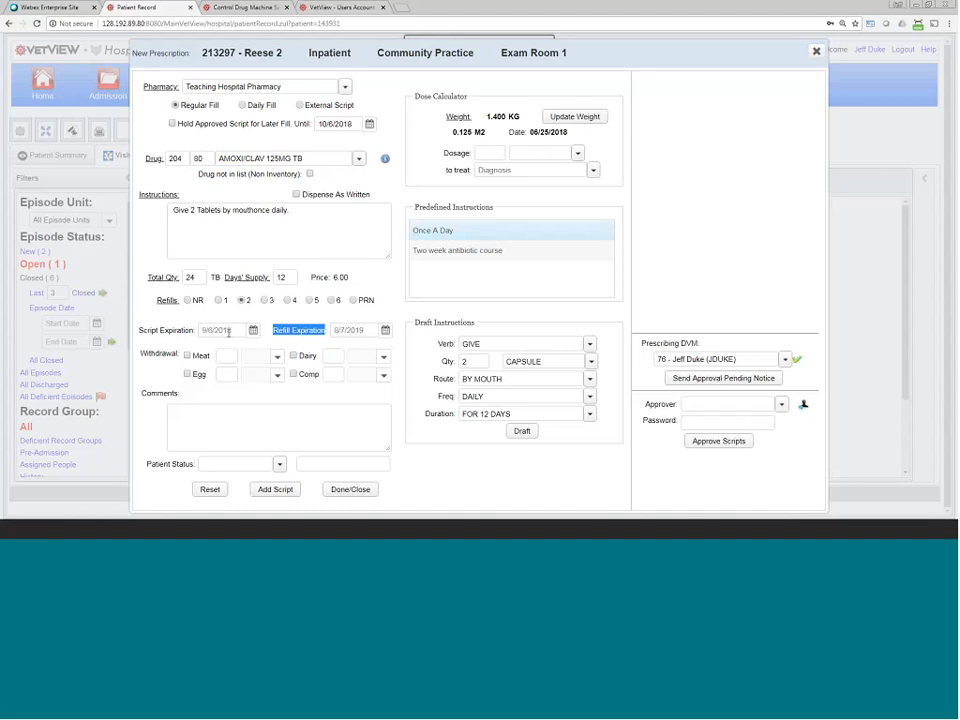
drag(233, 331, 201, 333)
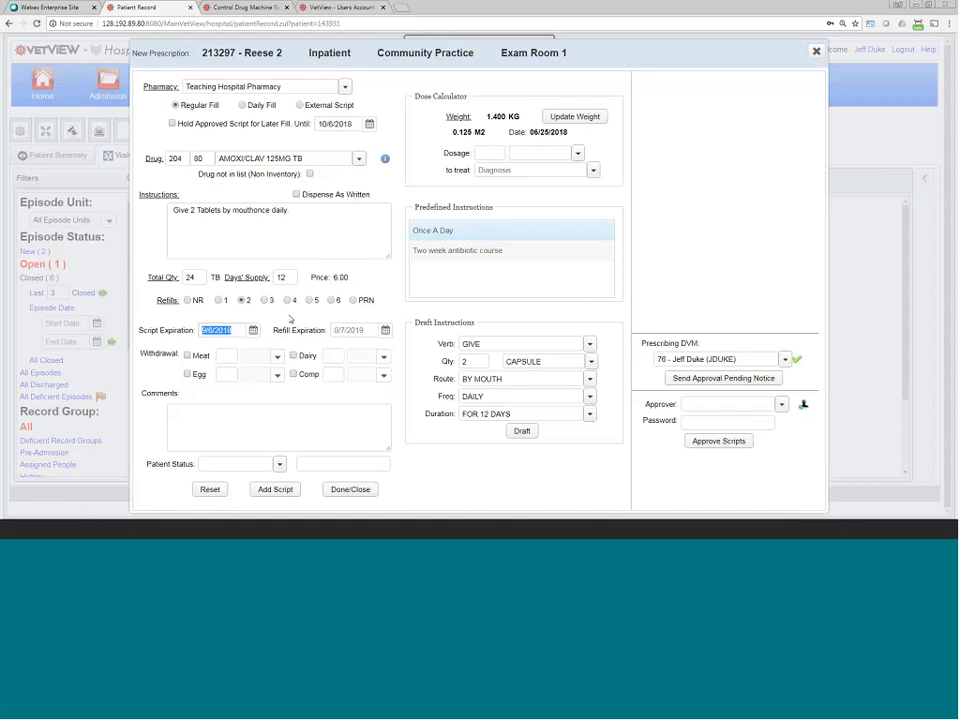
click(233, 330)
drag(204, 330, 247, 338)
drag(333, 331, 371, 325)
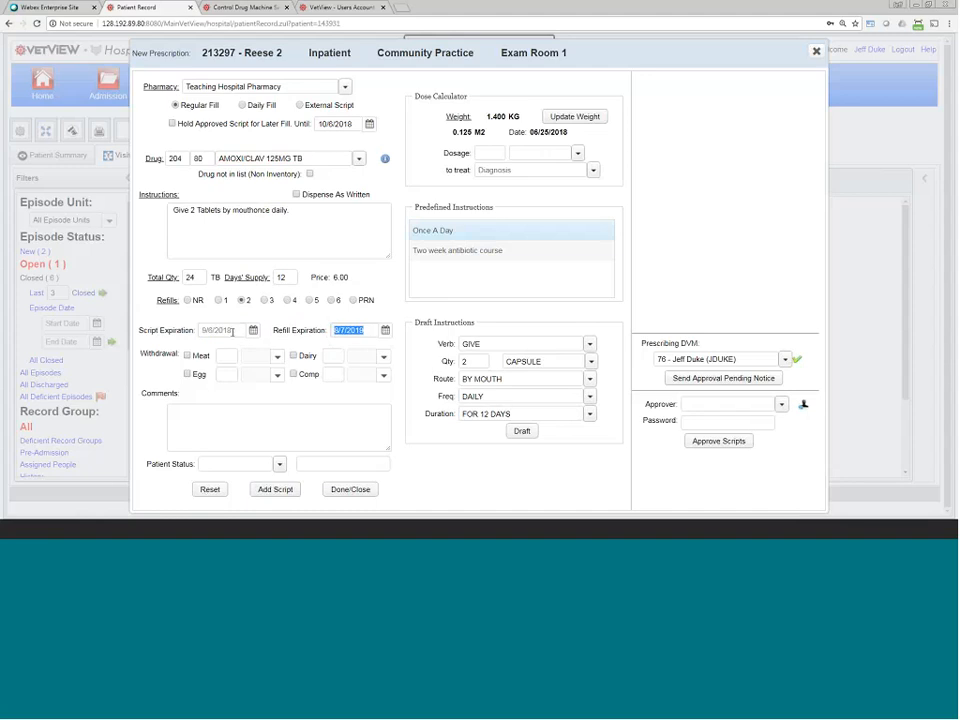
drag(247, 331, 197, 332)
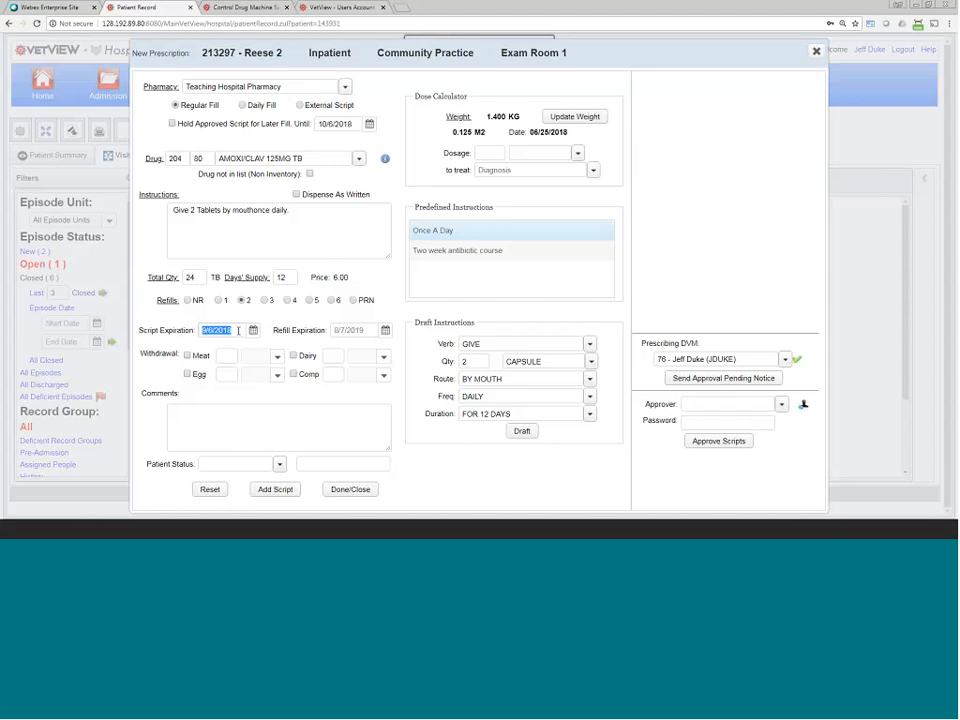
click(238, 346)
Step: Set the script expiration to 11/15/2018 using the calendar
click(253, 331)
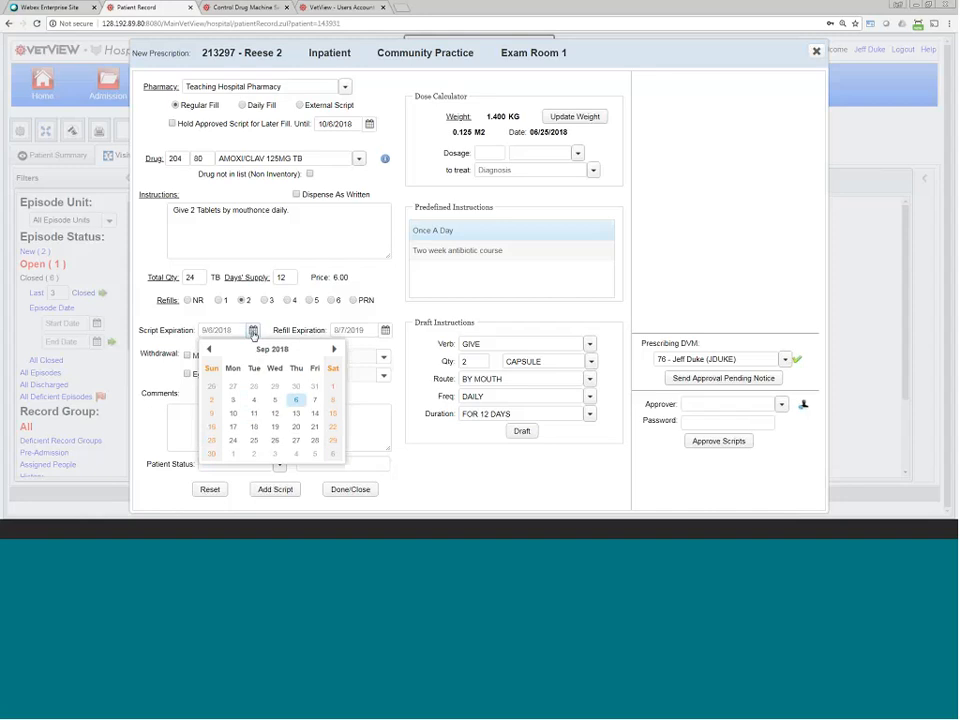
click(334, 349)
click(334, 349)
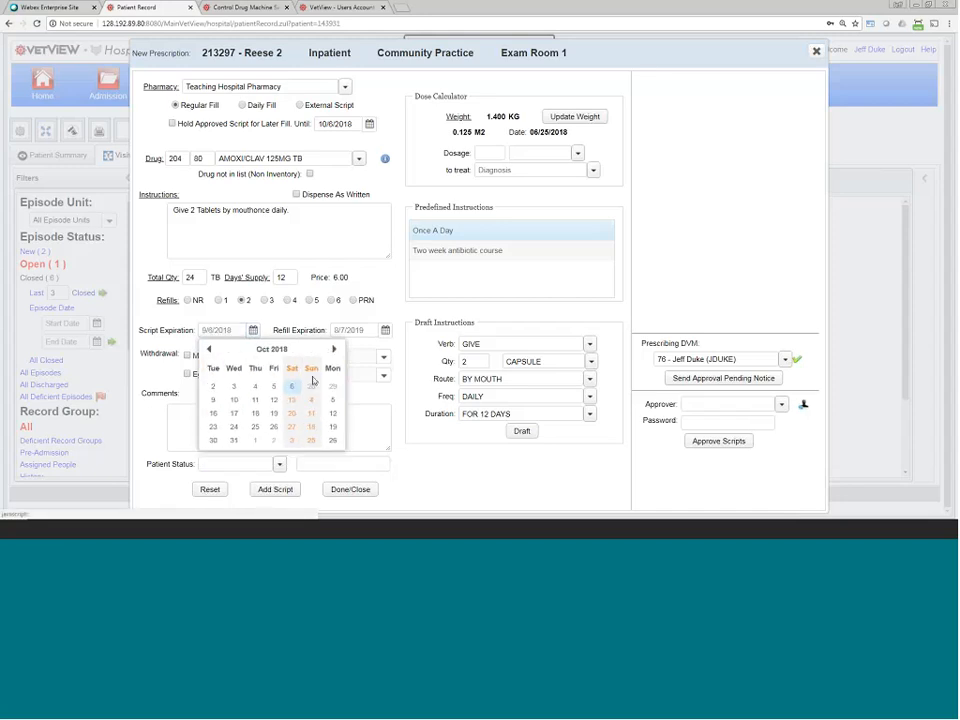
click(334, 349)
click(292, 410)
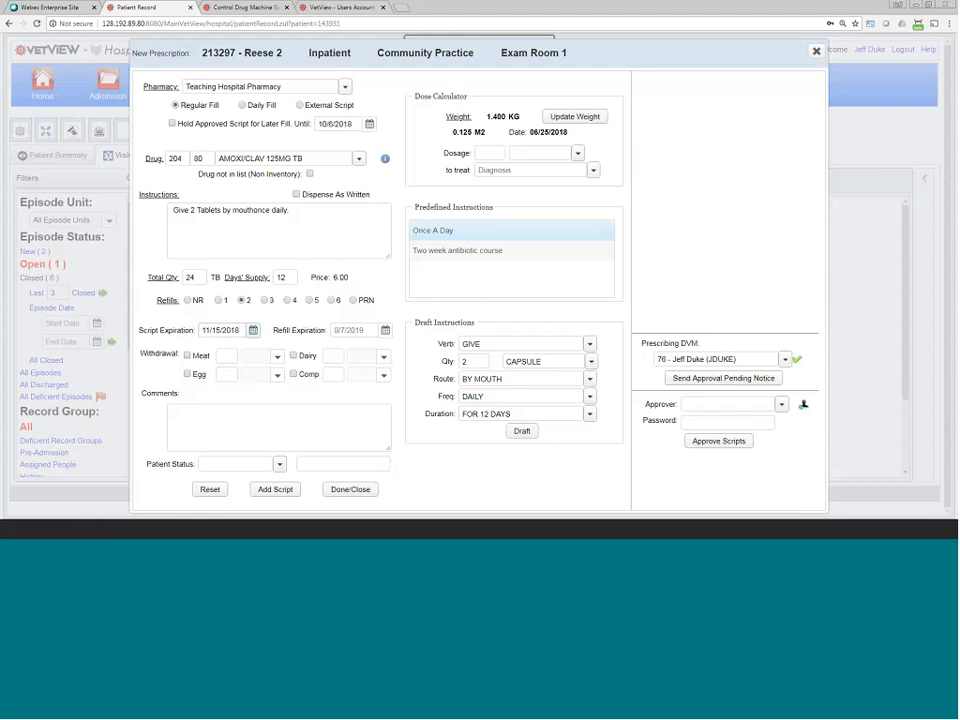
Step: Set a 5-week meat withdrawal period on the AMOXI/CLAV script
drag(202, 330, 244, 329)
click(187, 357)
click(221, 354)
text(5)
click(276, 357)
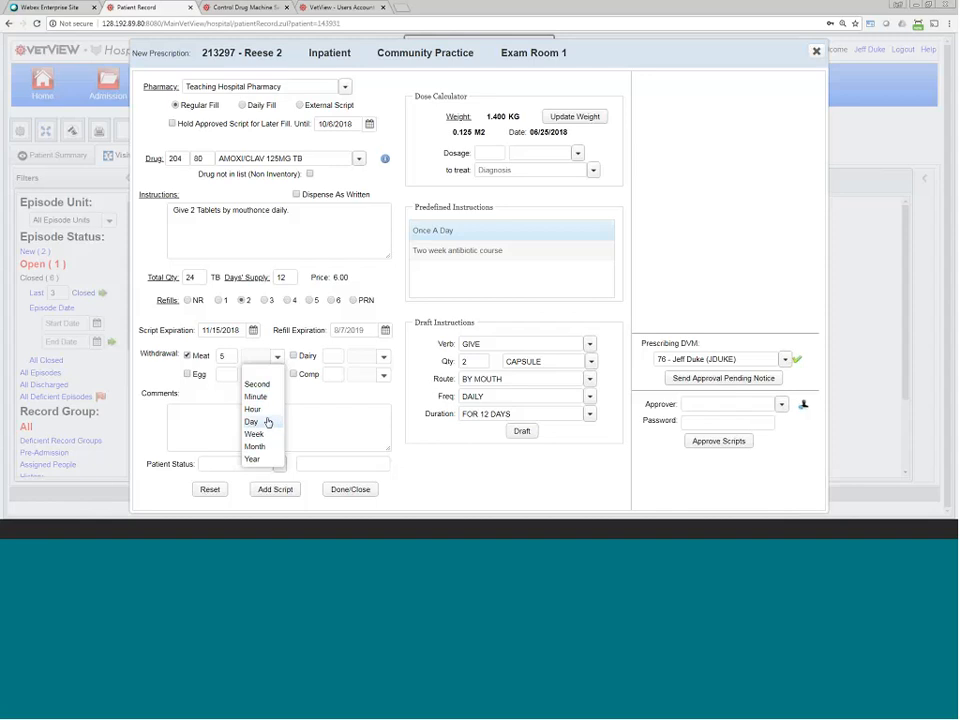
click(265, 434)
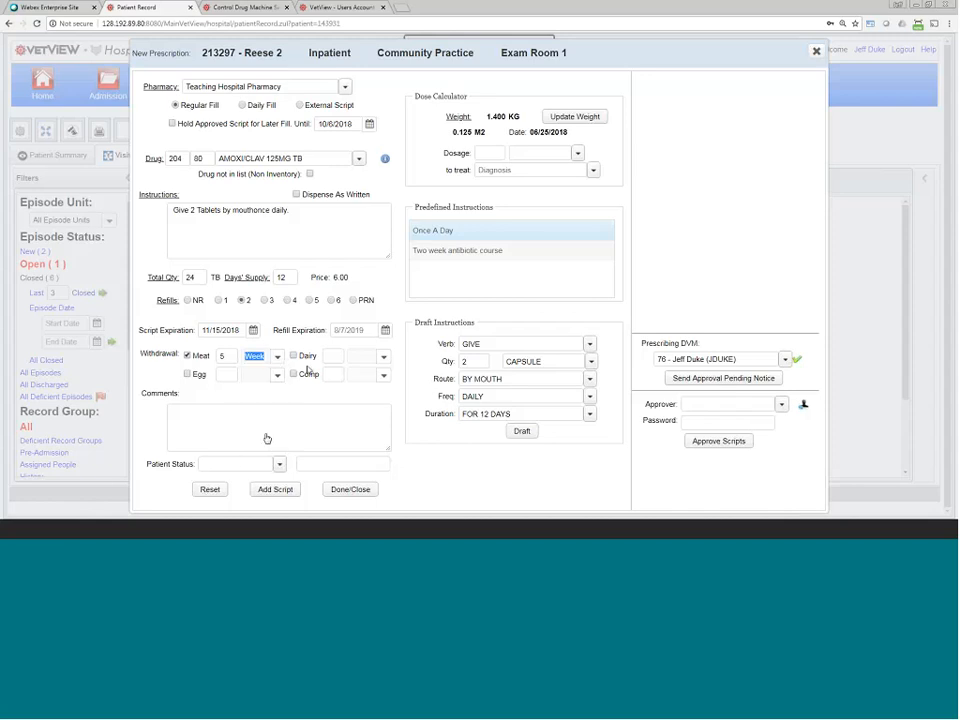
Step: Set a 5-week comp withdrawal period and add the AMOXI/CLAV script to pending scripts
double_click(307, 375)
click(294, 374)
text(5)
click(383, 375)
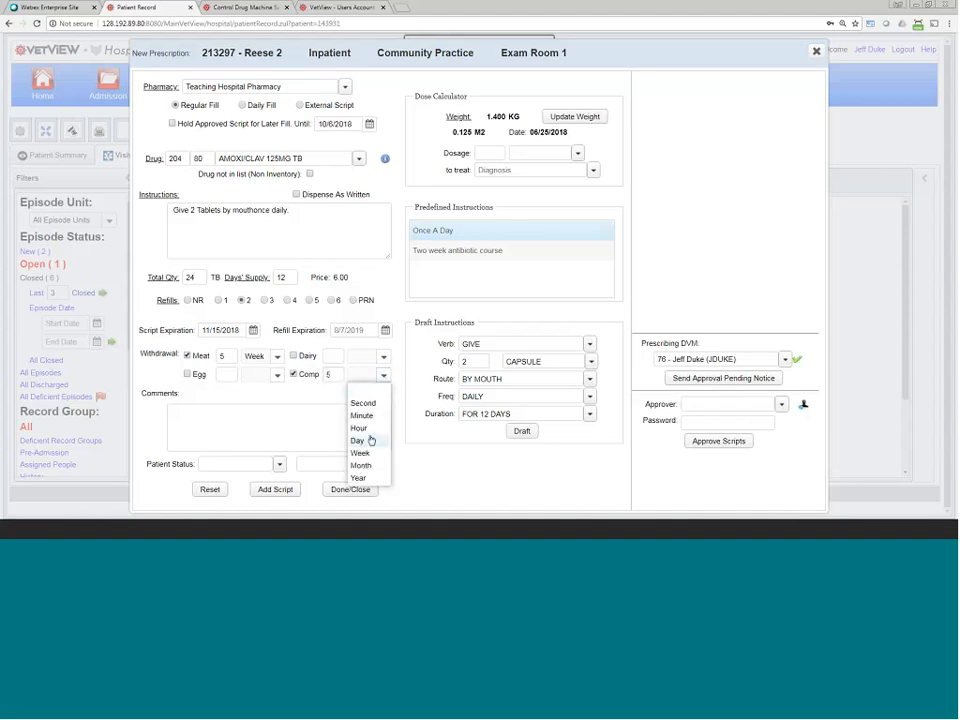
click(362, 453)
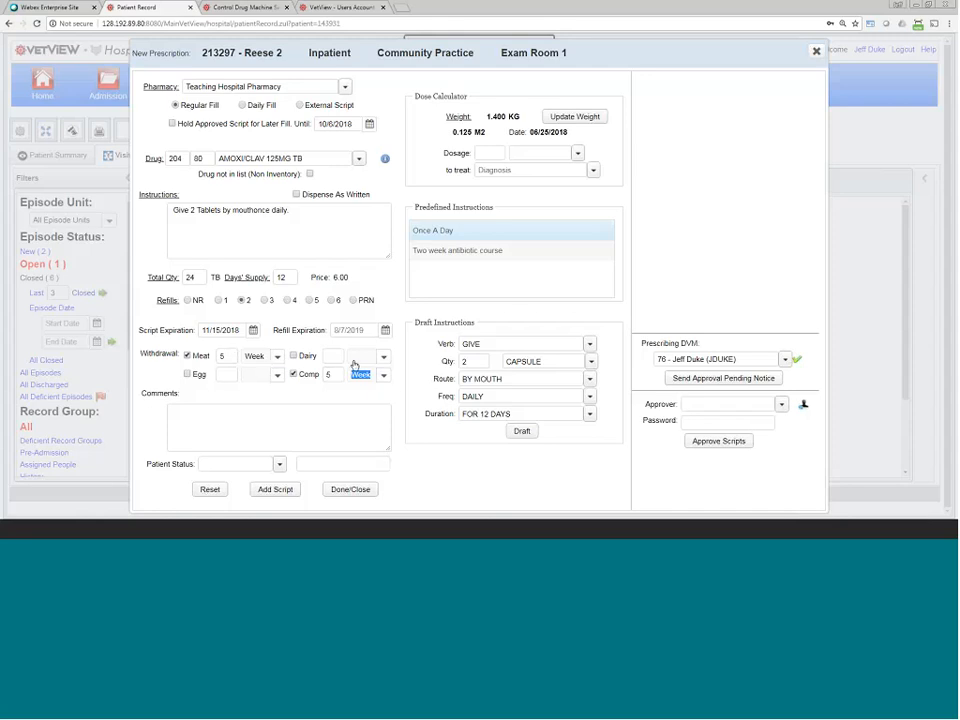
click(285, 417)
click(274, 489)
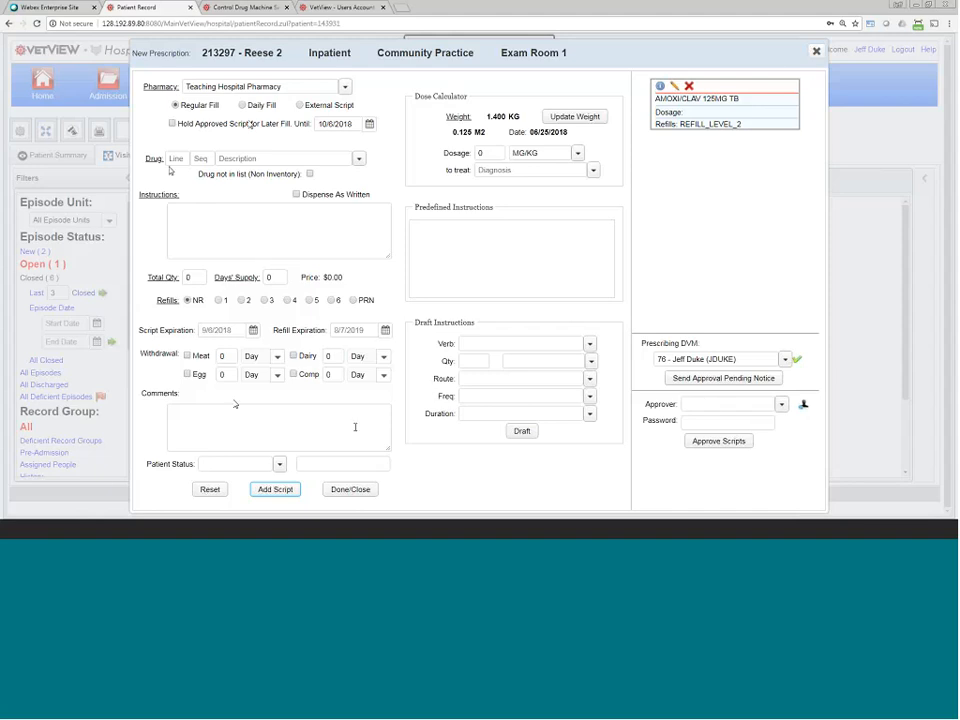
Step: Select the prescribing vet as approver, enter their password, and approve the AMOXI/CLAV script
click(735, 359)
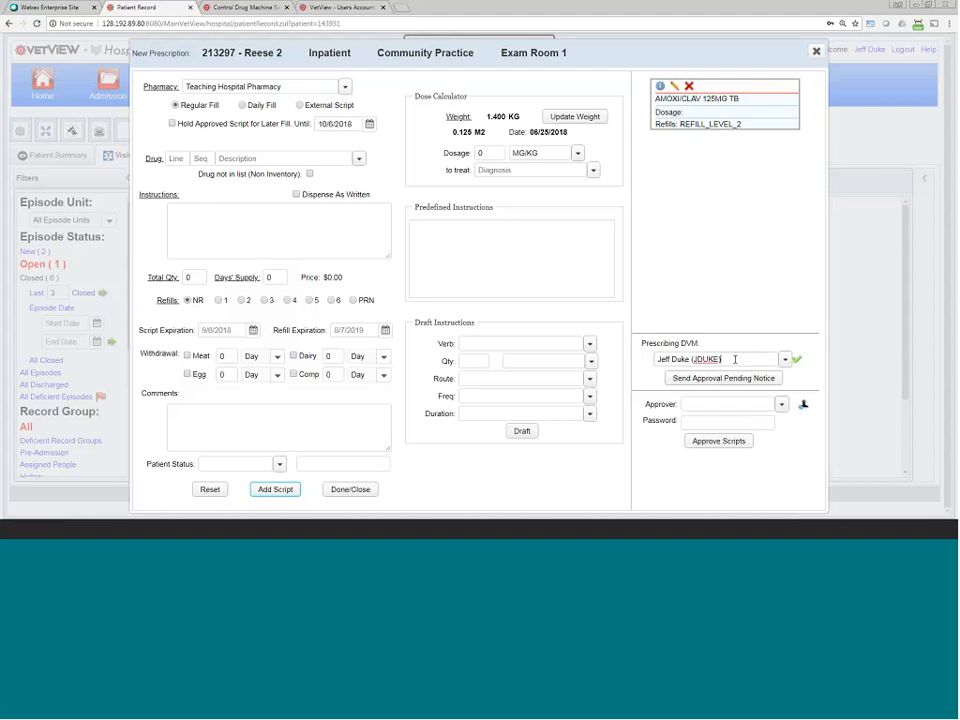
click(747, 349)
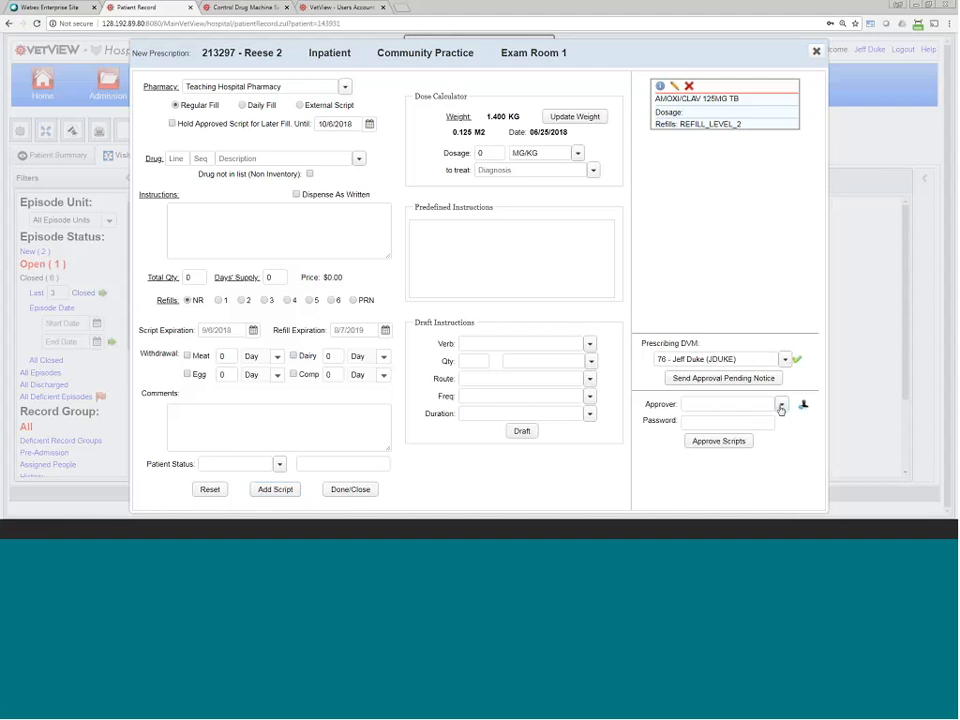
click(740, 422)
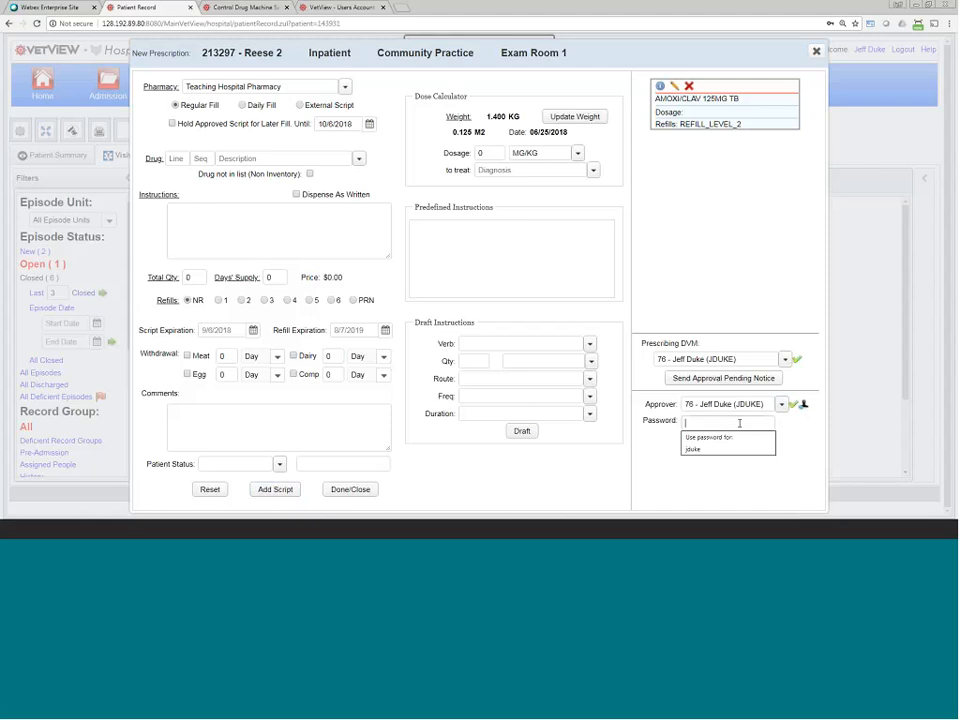
text(••••••••)
click(658, 468)
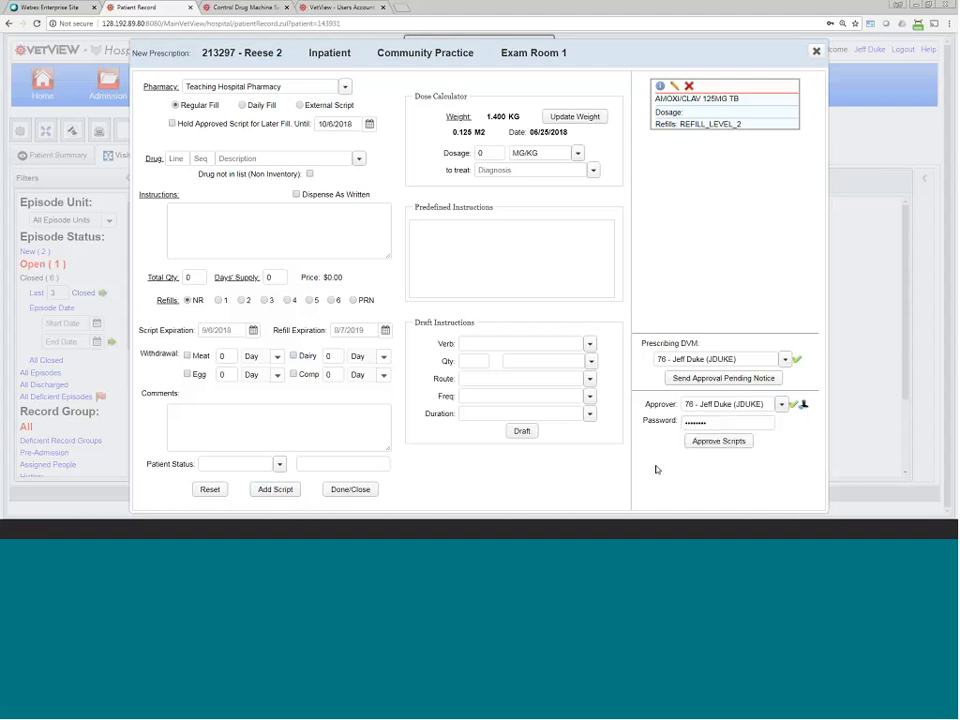
click(716, 442)
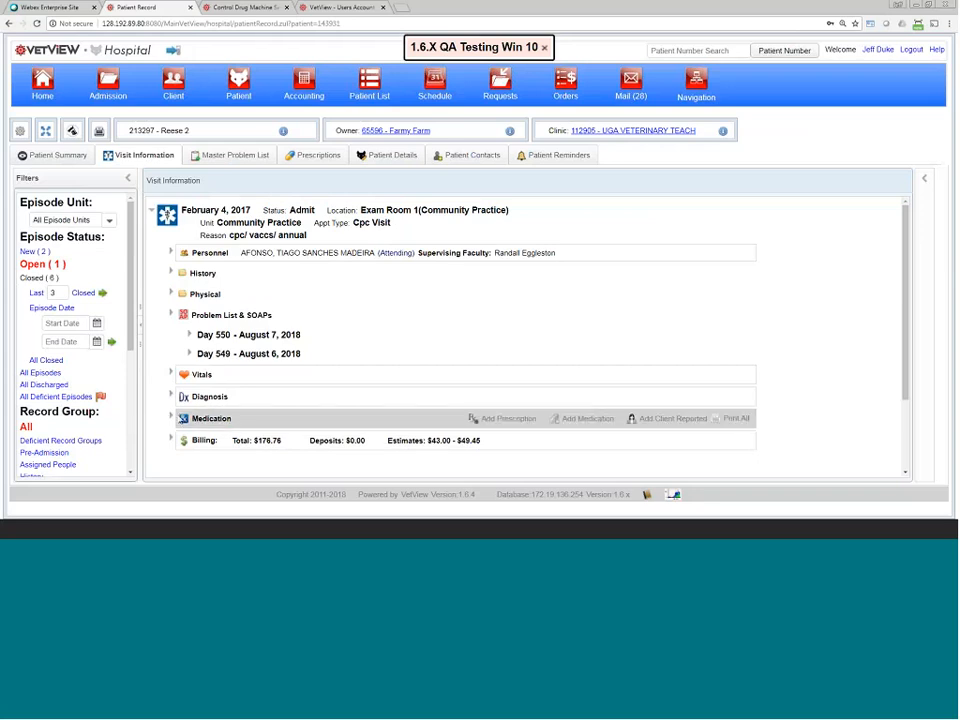
Step: Expand and review the visit's Medication prescriptions, then view Reese 2's full Prescriptions list
click(173, 419)
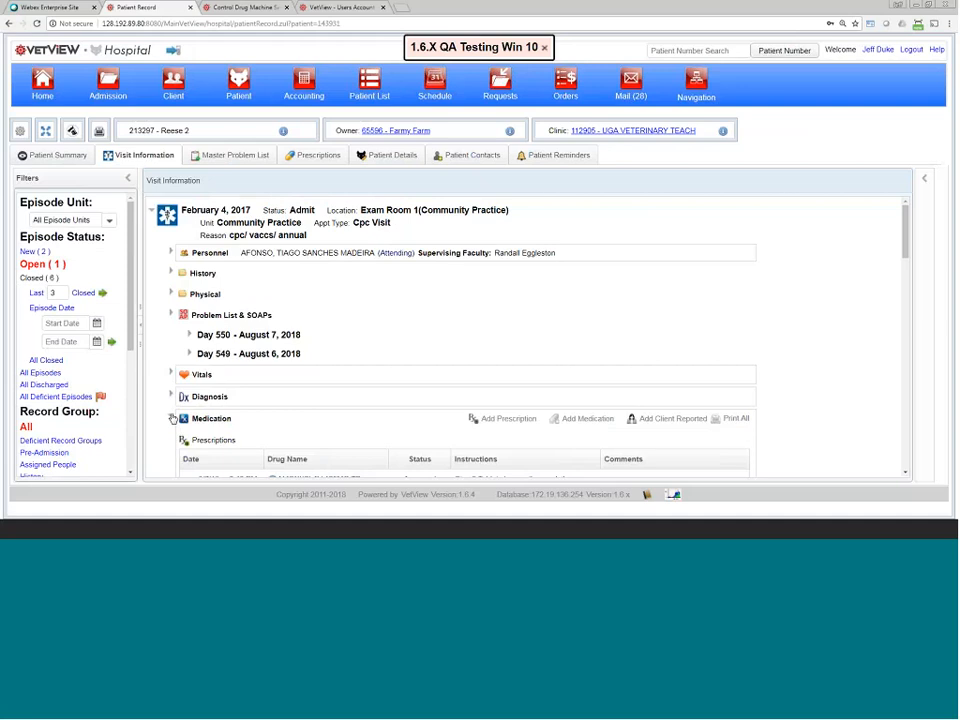
scroll(360, 430, down, 1)
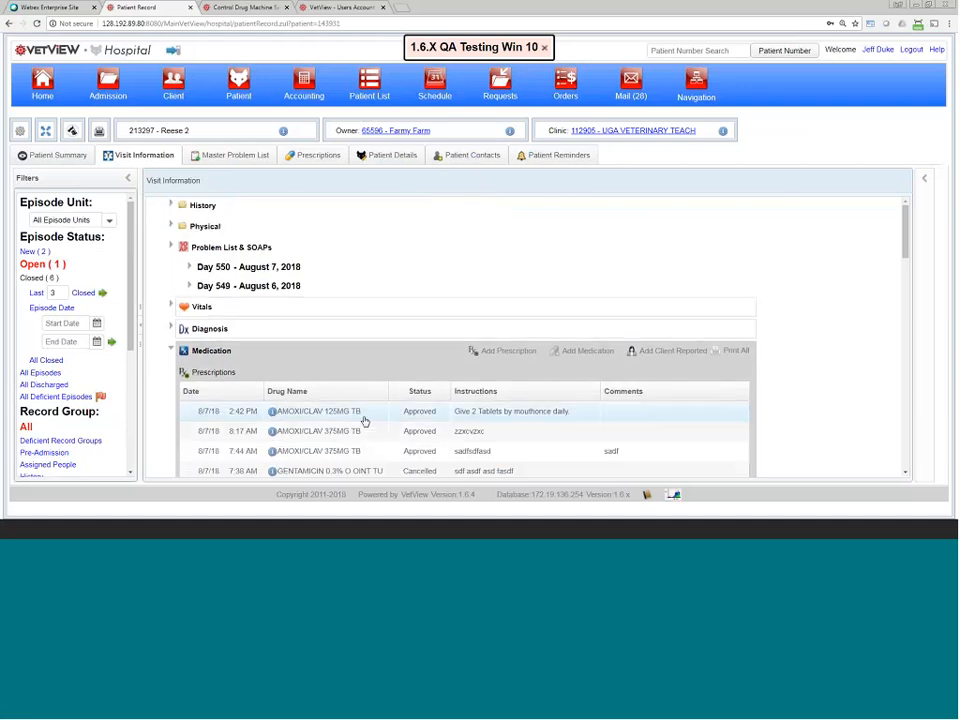
scroll(365, 421, down, 1)
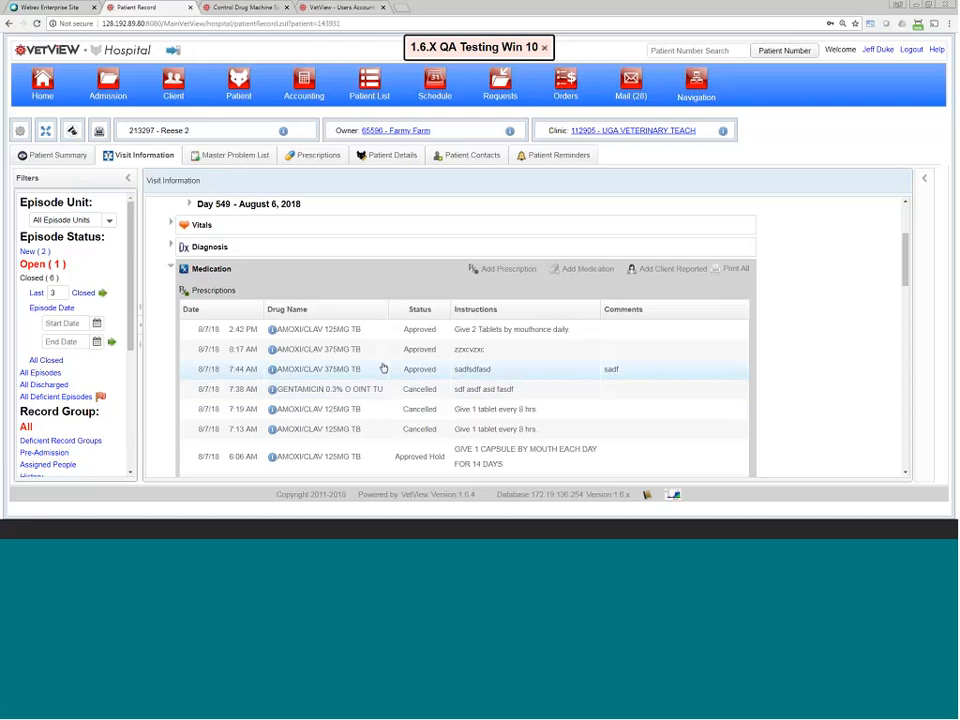
click(322, 158)
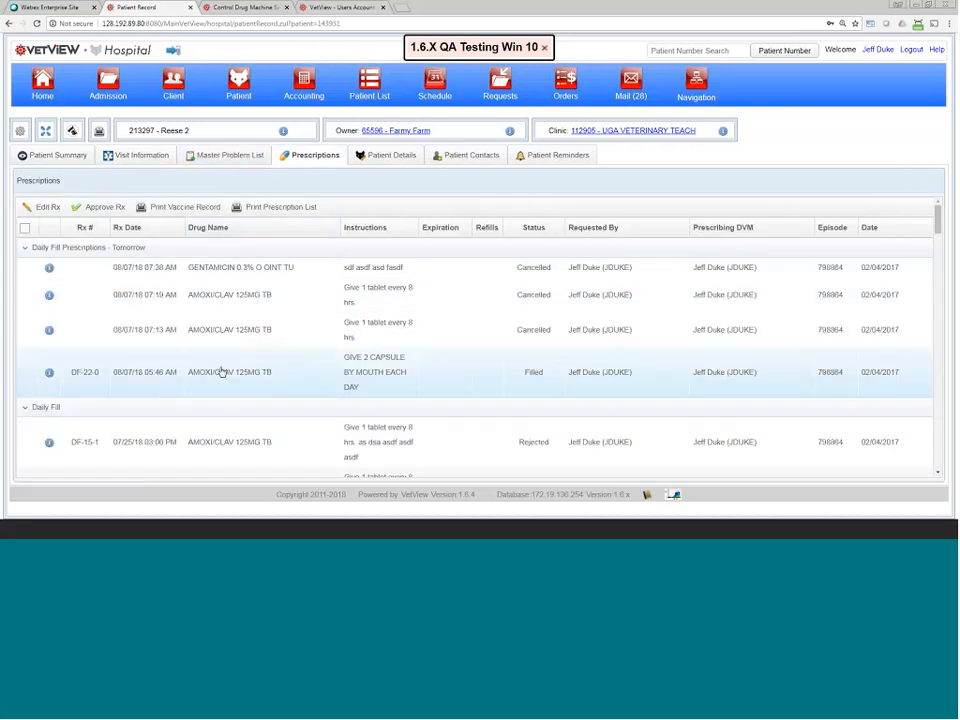
key(ctrl+minus)
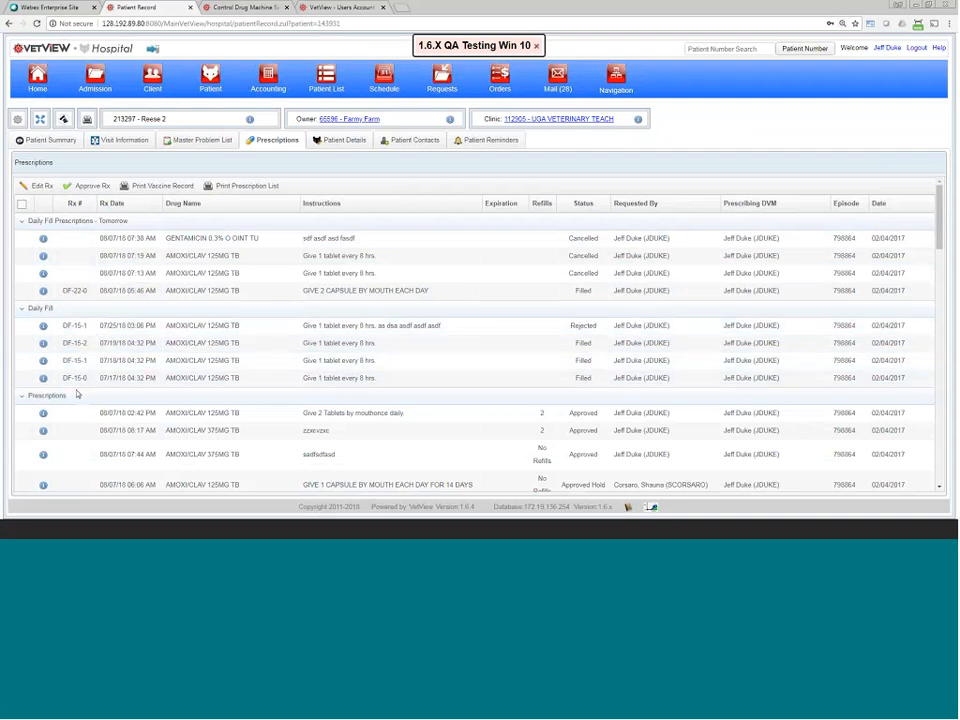
key(ctrl+plus)
key(ctrl+plus)
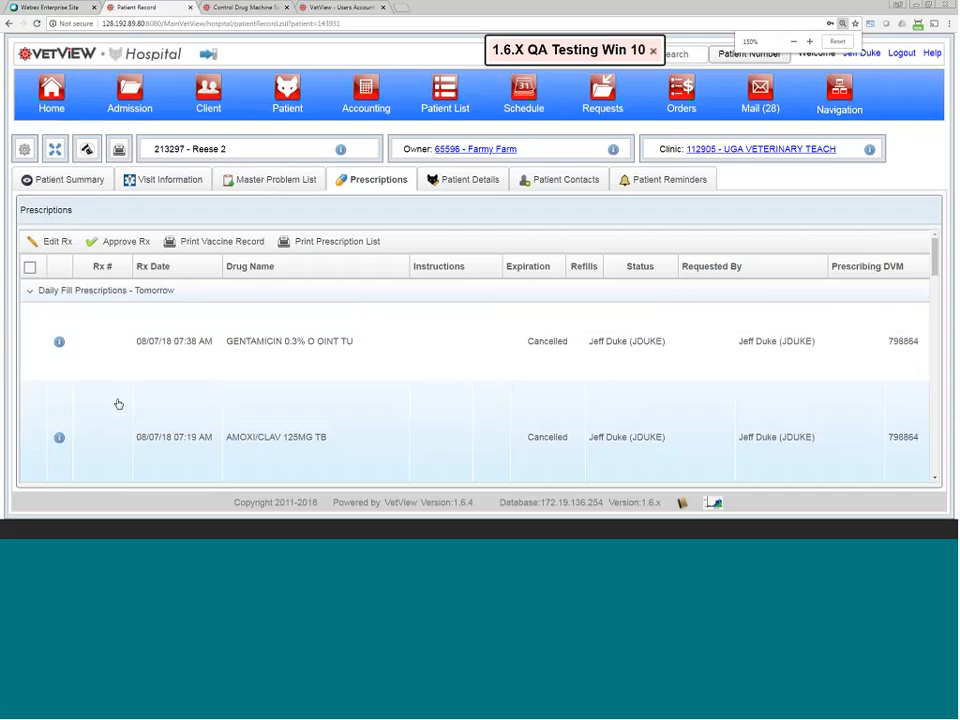
scroll(127, 408, down, 1)
scroll(127, 408, down, 3)
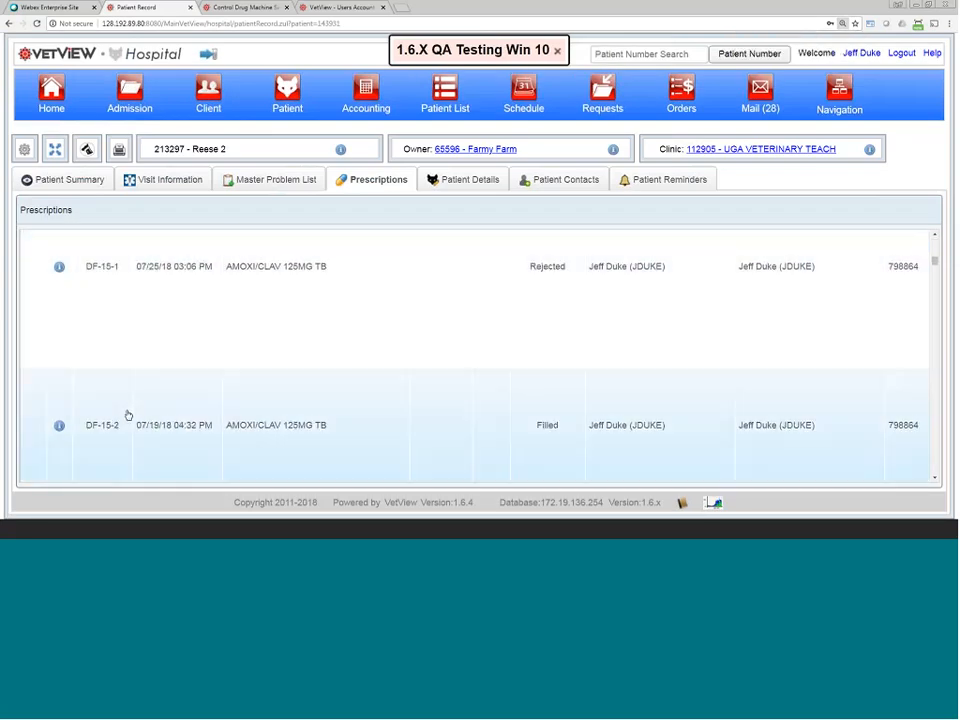
key(ctrl+minus)
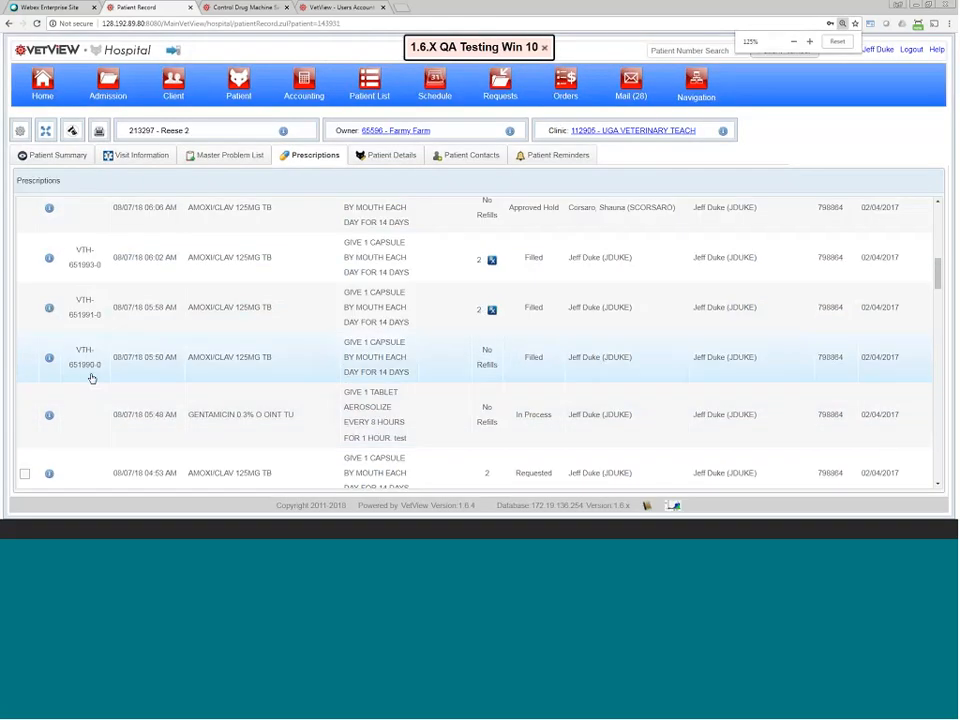
scroll(91, 378, up, 3)
scroll(91, 378, up, 3)
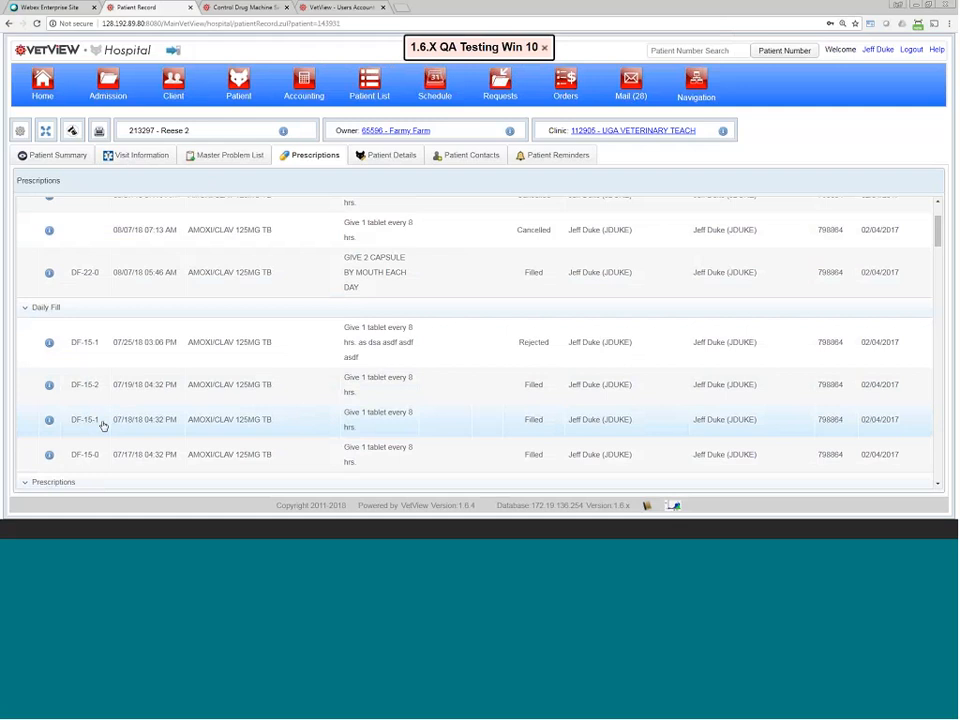
drag(70, 455, 102, 459)
drag(72, 421, 96, 427)
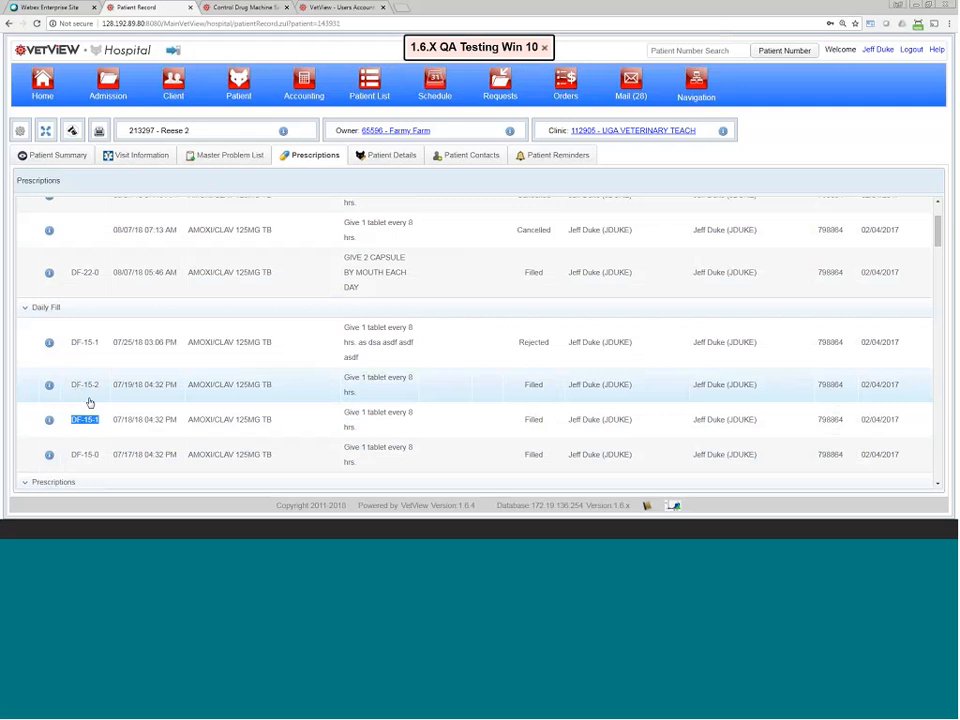
click(98, 424)
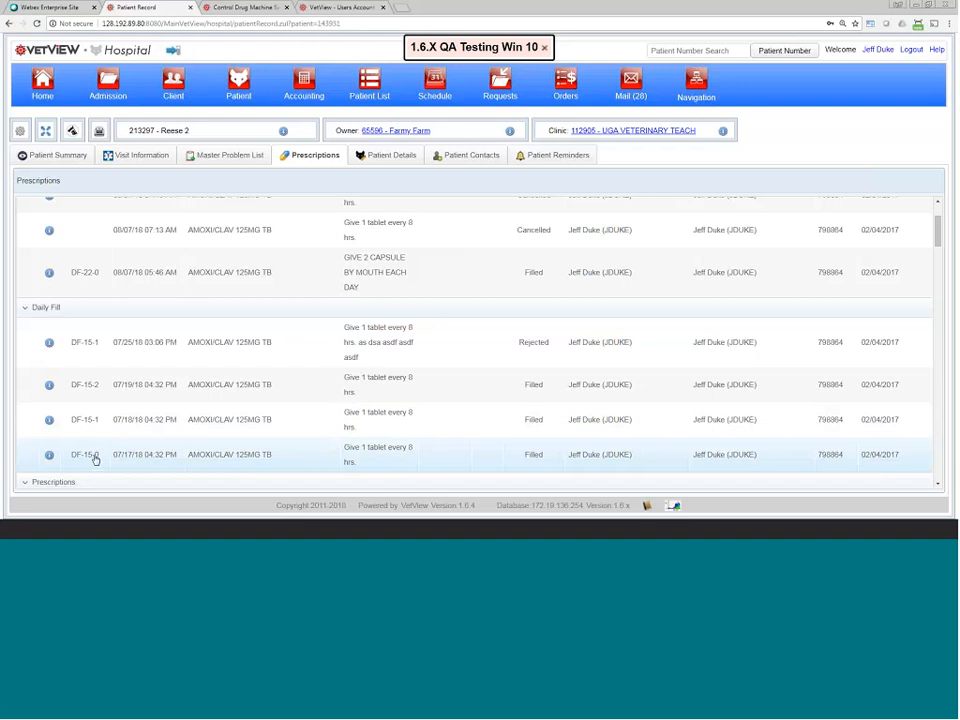
double_click(96, 459)
double_click(95, 423)
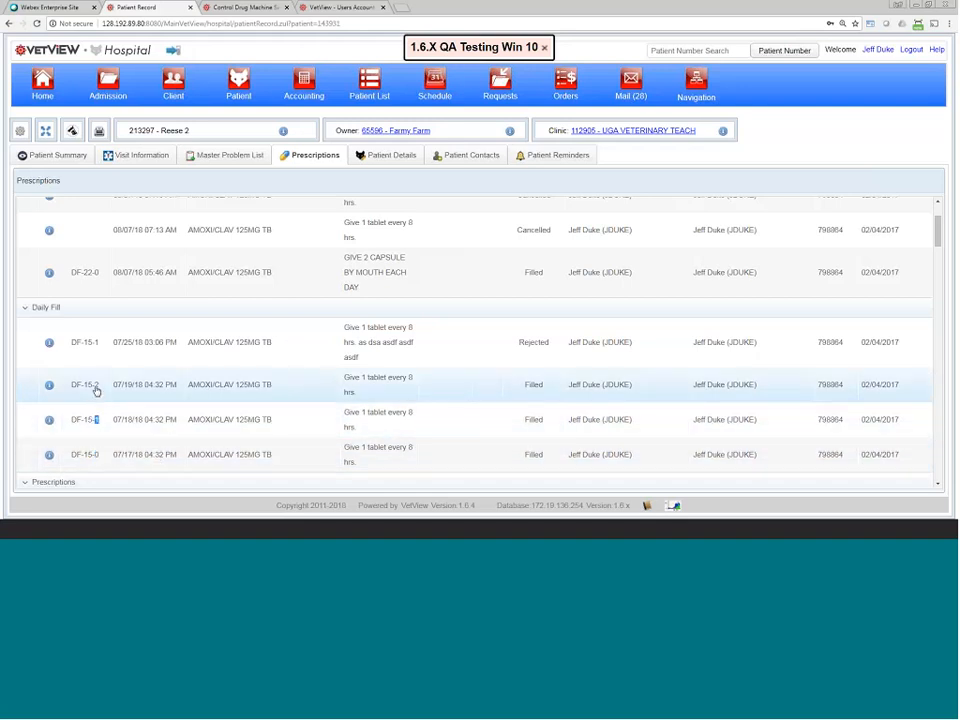
double_click(96, 388)
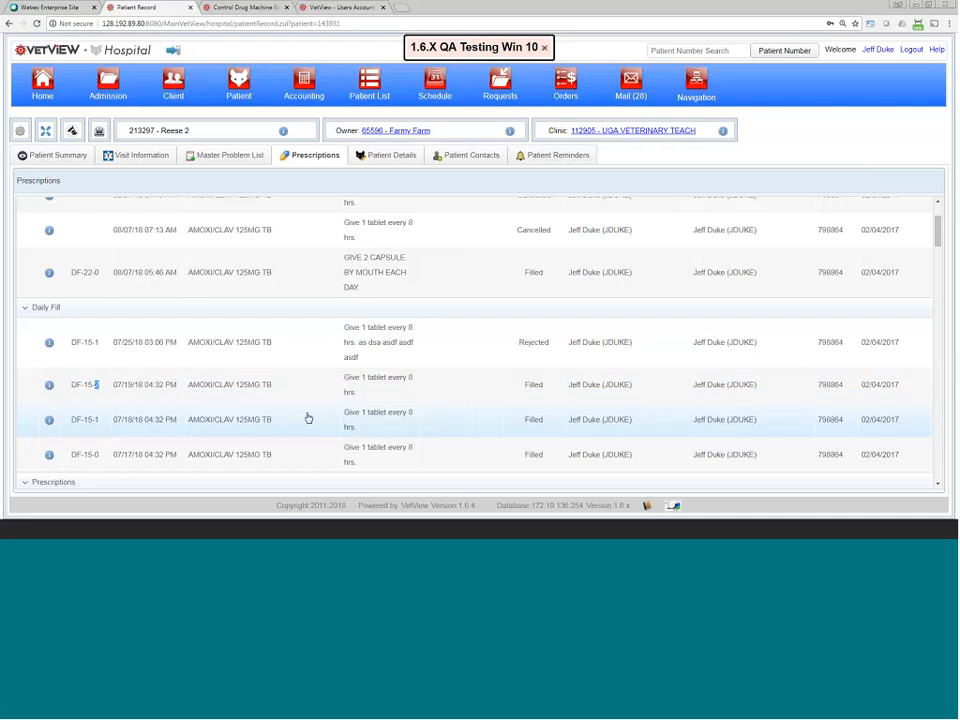
scroll(309, 418, up, 3)
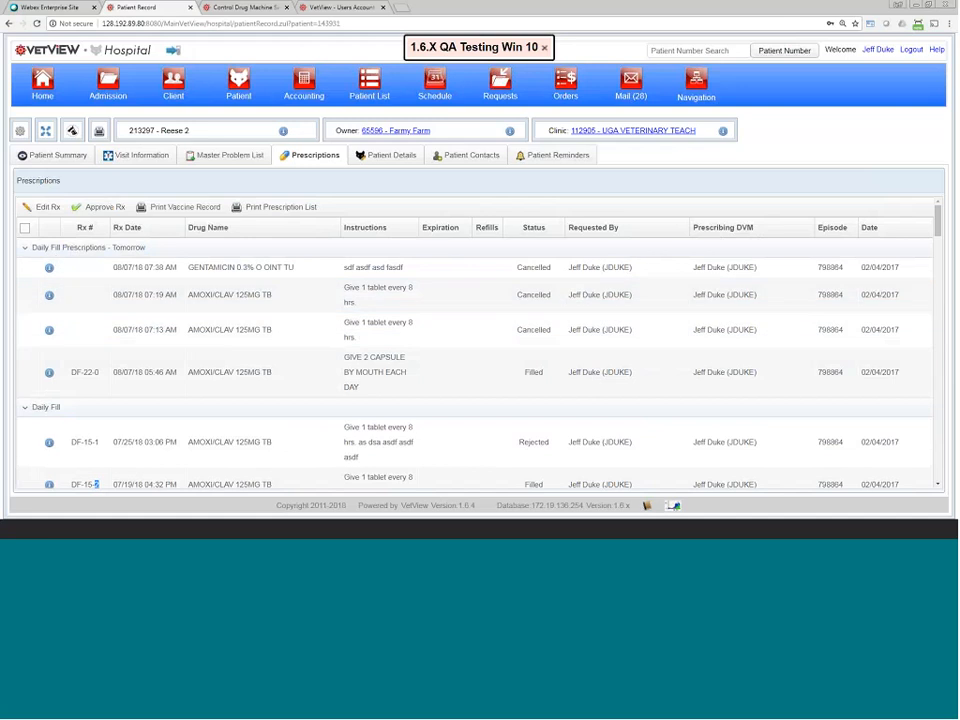
Step: Start a new prescription for Reese 2 and check its 9/6/2018 script expiration
click(140, 155)
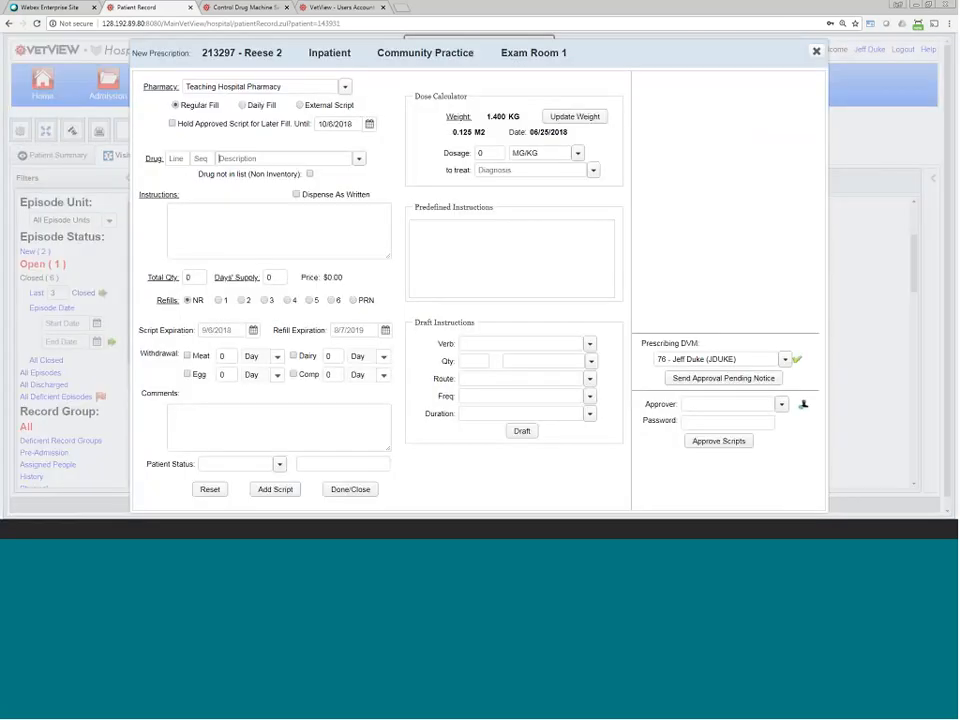
drag(139, 330, 194, 330)
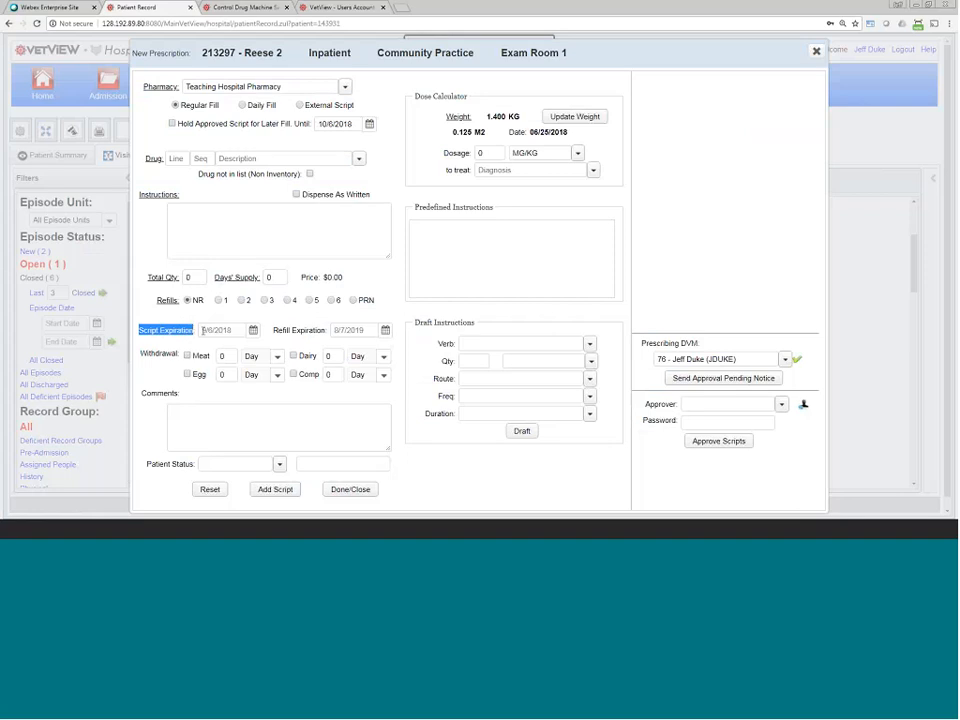
click(205, 330)
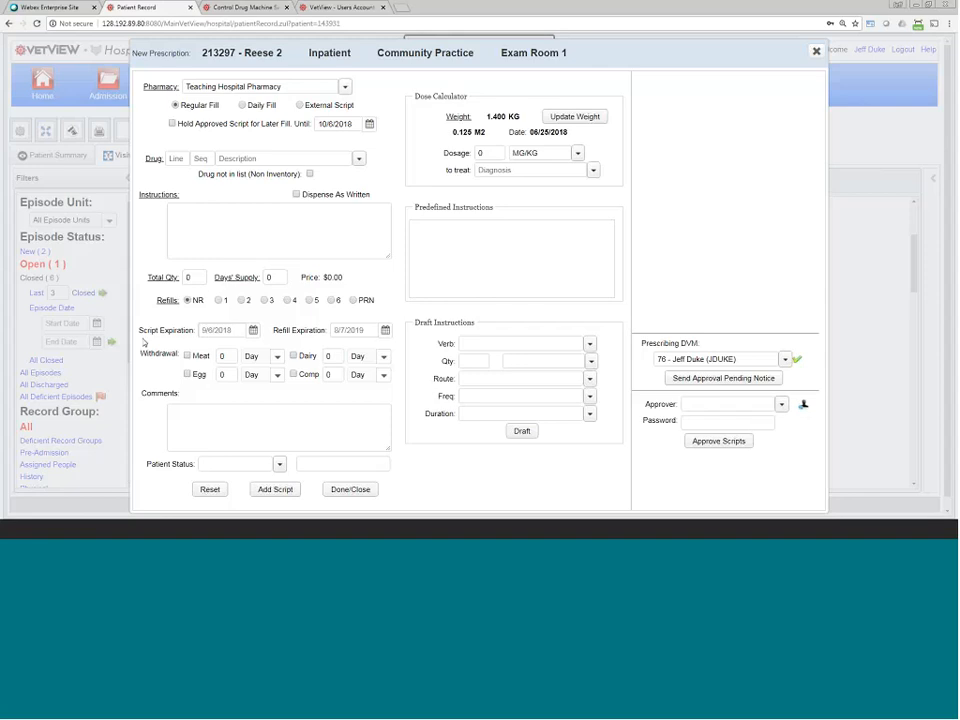
Step: Go to the Pharmacy Fill Queue and open Reese 2's approved AMOXI/CLAV 125MG TB prescription for filling
click(251, 9)
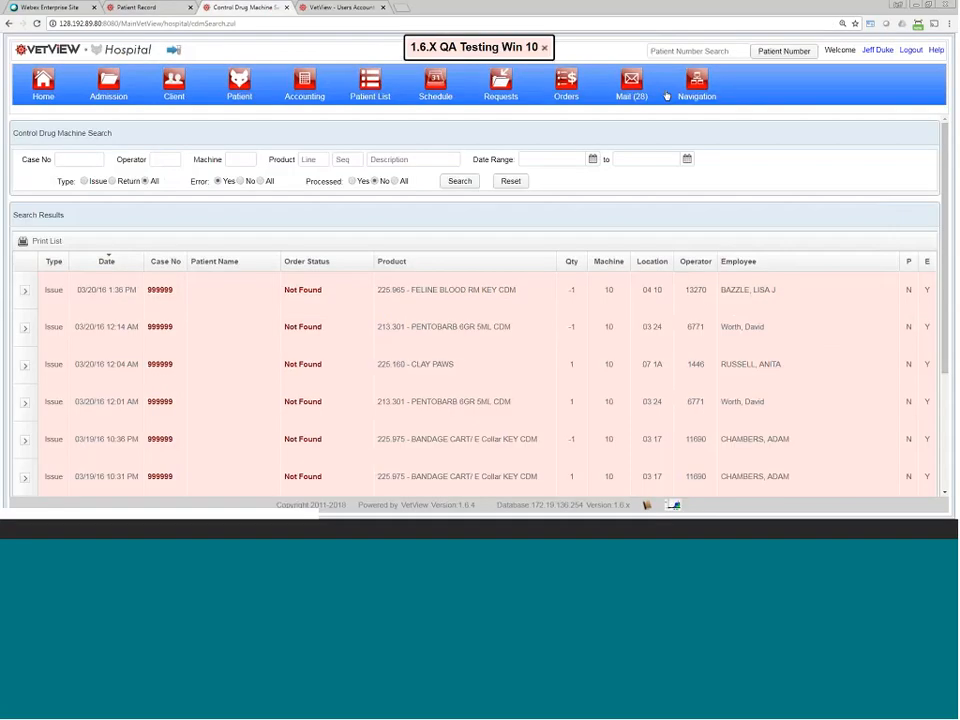
click(703, 84)
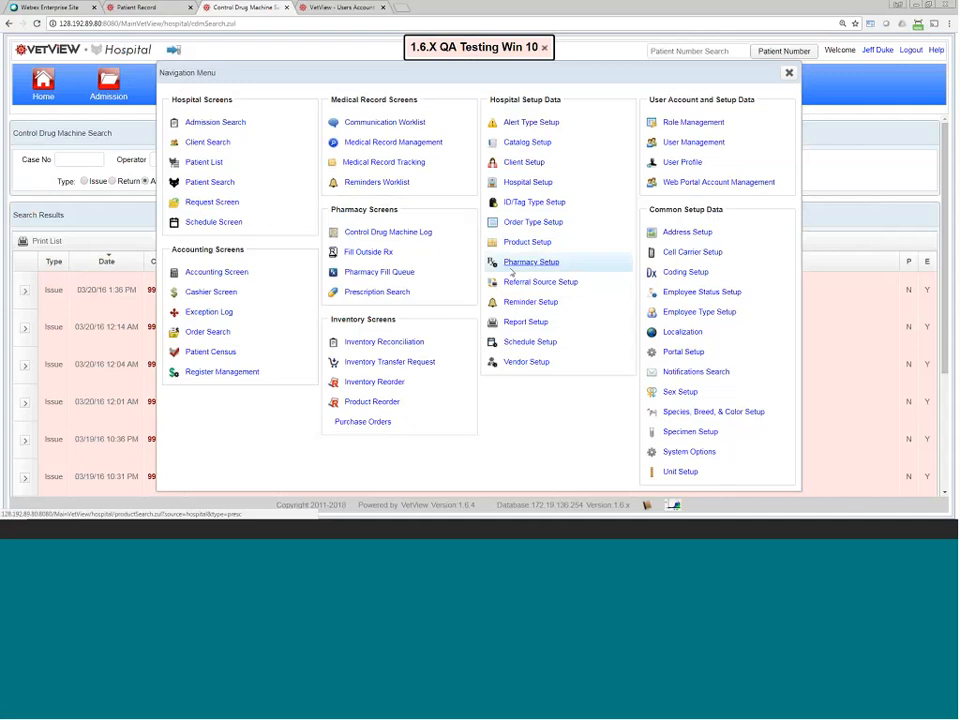
click(397, 276)
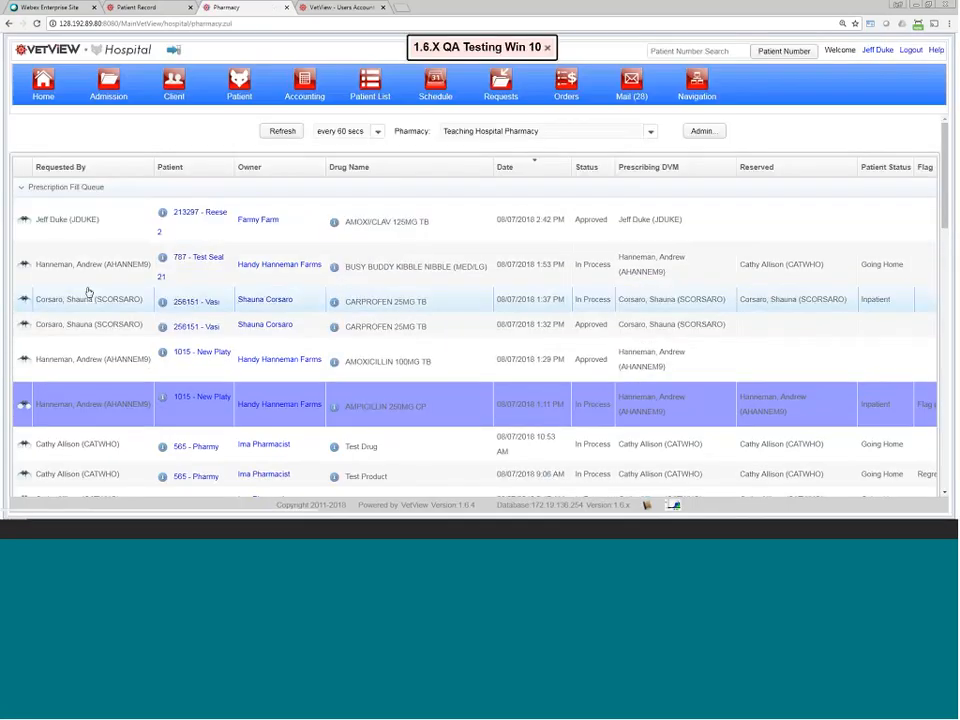
click(88, 292)
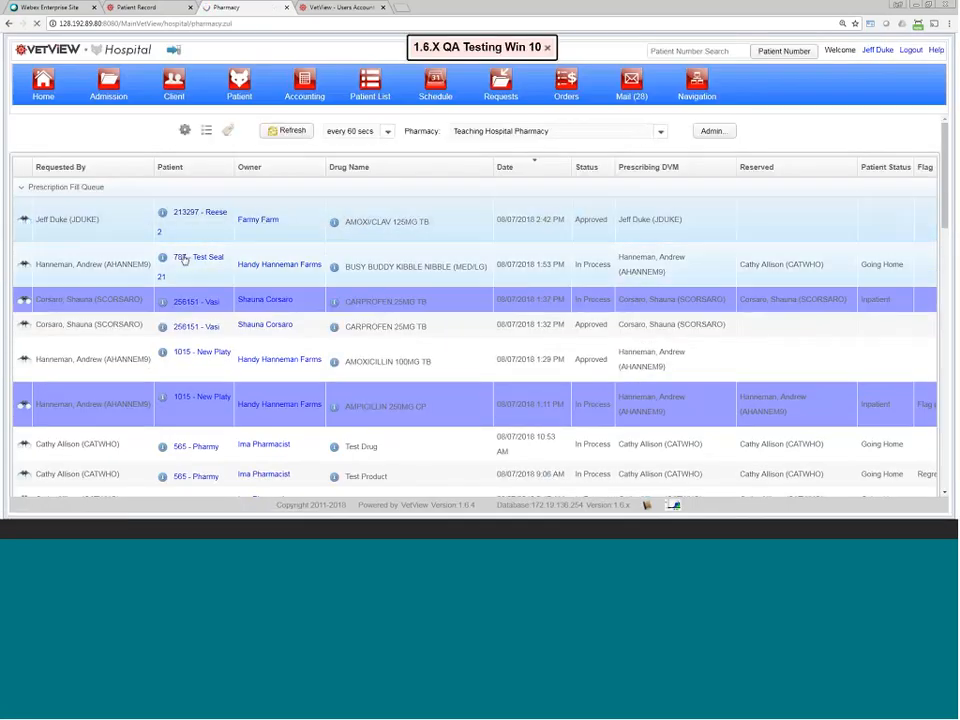
click(184, 258)
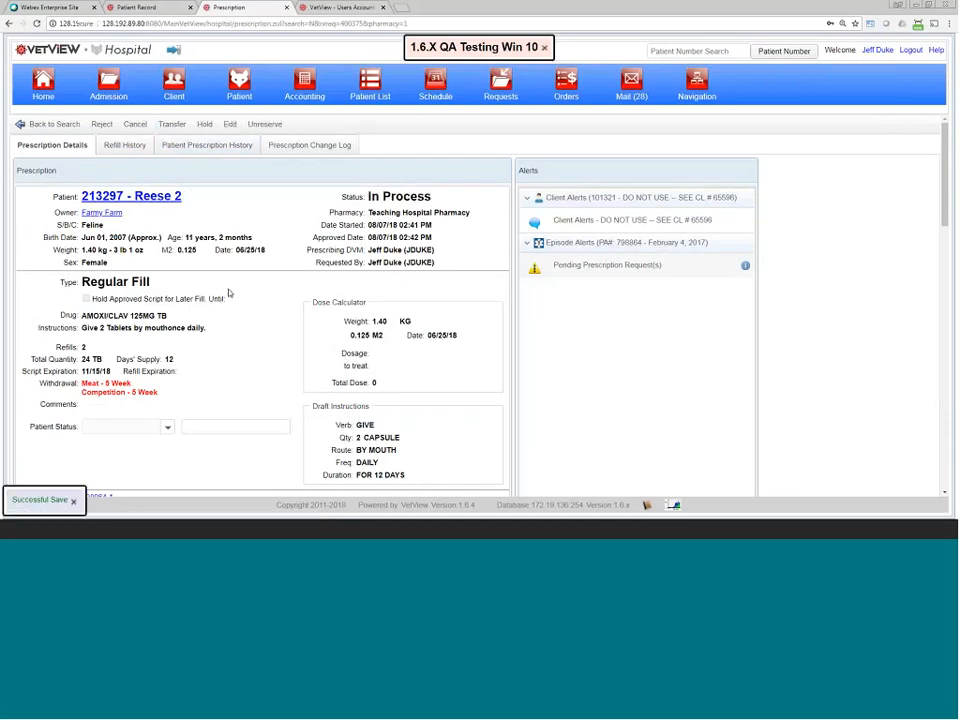
Step: Check the Nov 15, 2018 label expiry on the AMOXI/CLAV fill, then return to Reese 2's new prescription form
scroll(229, 292, down, 2)
scroll(228, 292, down, 8)
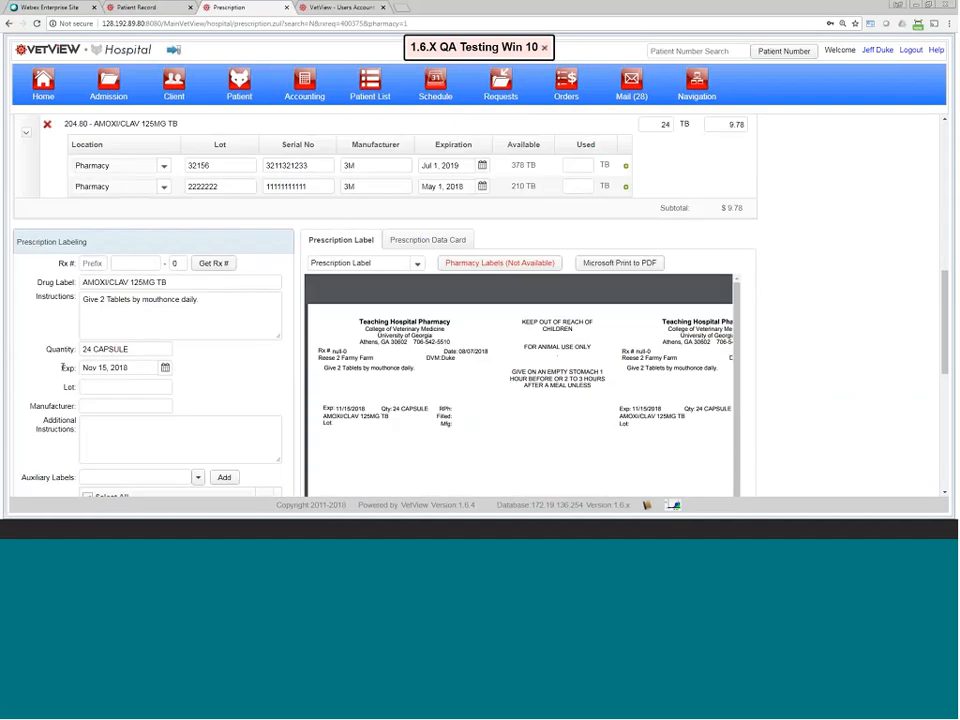
drag(62, 367, 140, 367)
click(58, 372)
drag(58, 372, 126, 368)
click(99, 367)
drag(99, 367, 36, 367)
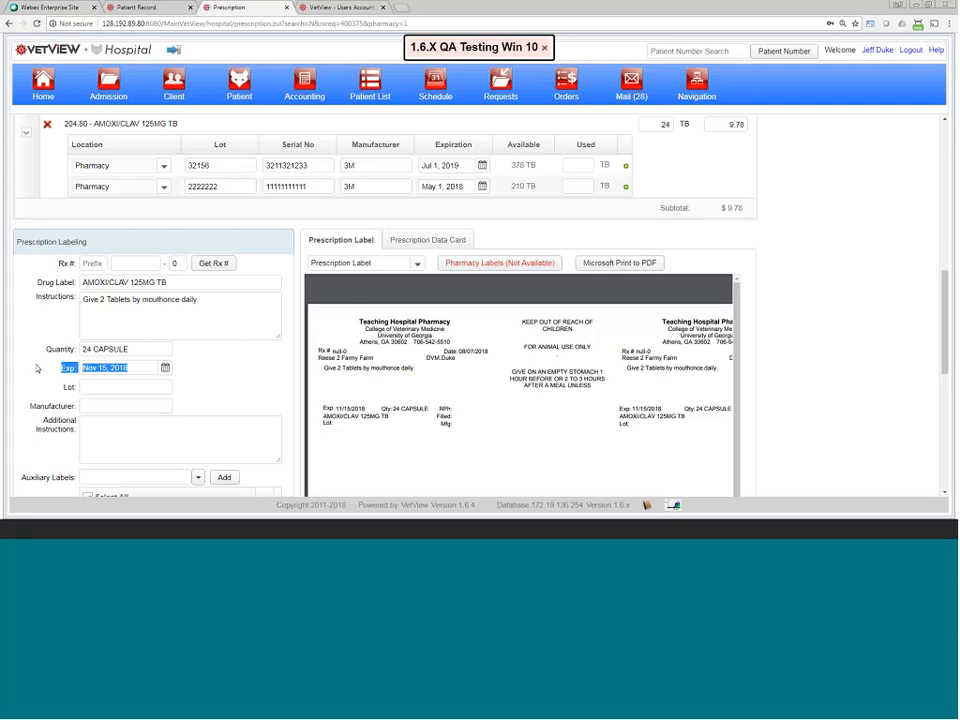
drag(336, 408, 365, 405)
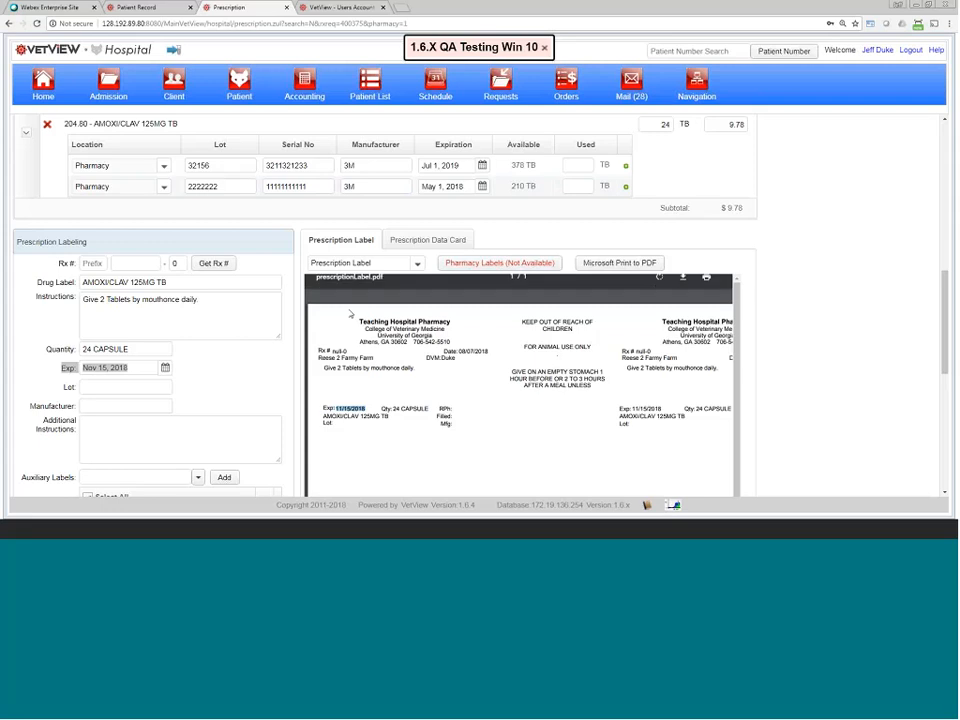
click(116, 12)
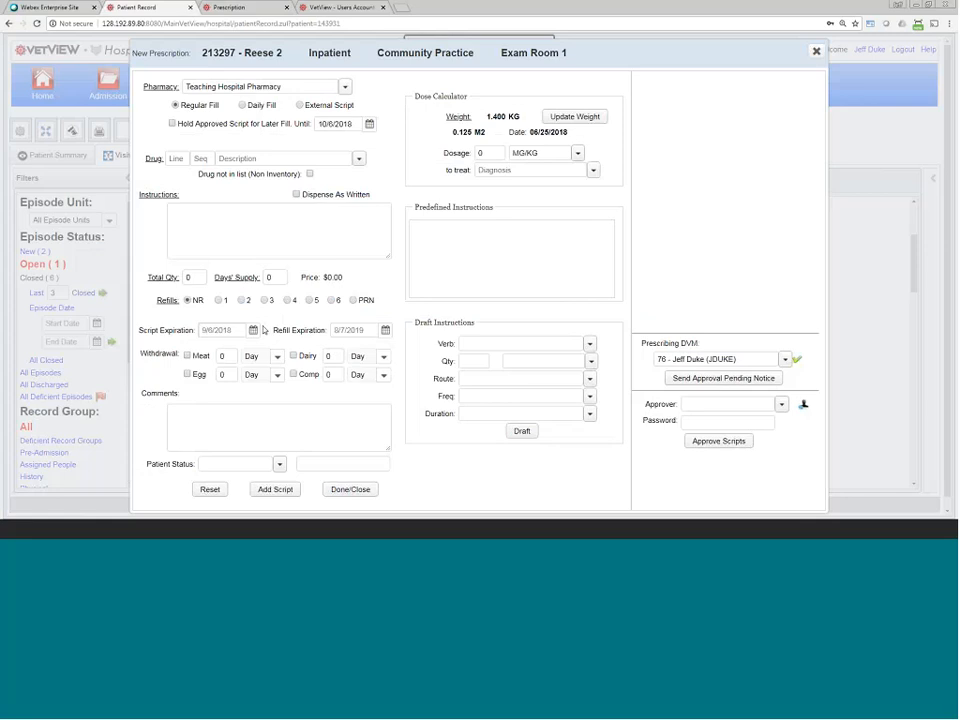
Step: Set the new prescription's script expiration to 9/21/2018 and return to the AMOXI/CLAV prescription page
drag(149, 328, 249, 342)
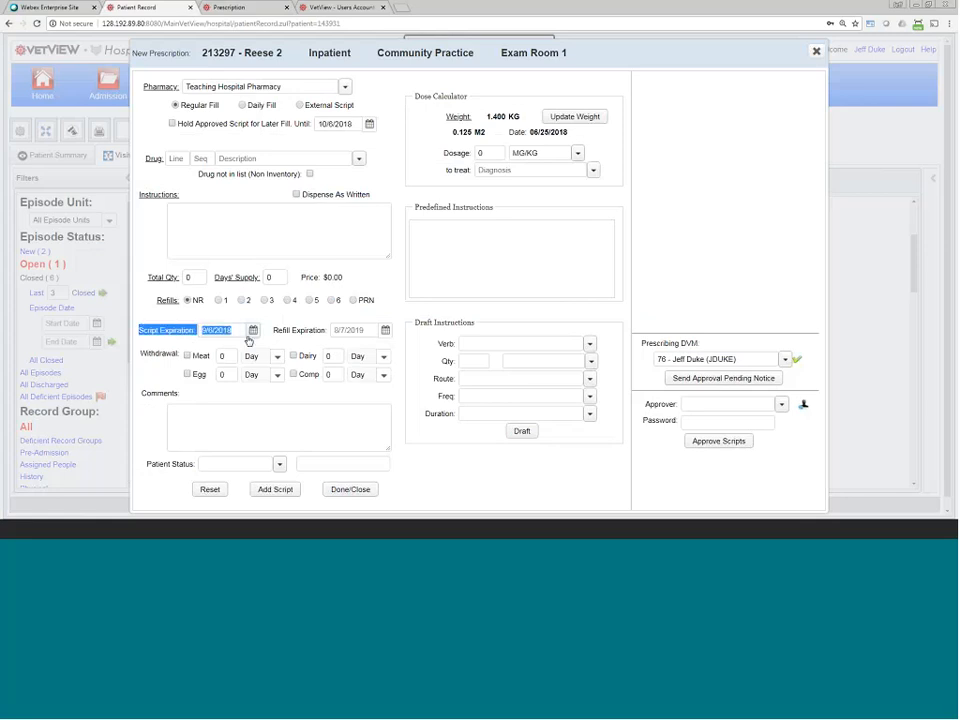
click(213, 328)
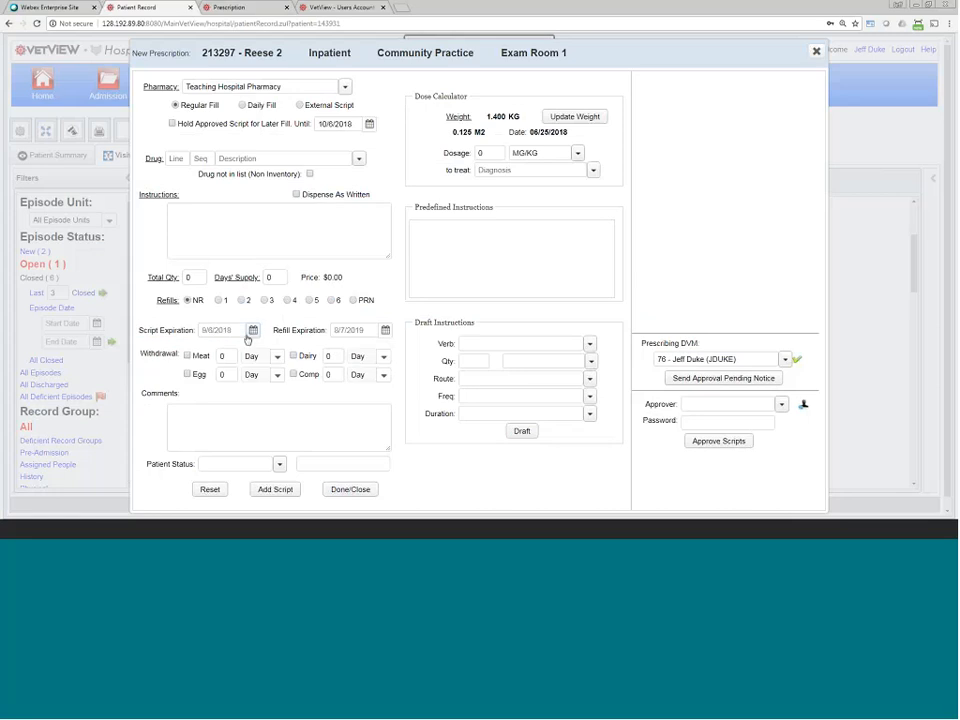
click(252, 331)
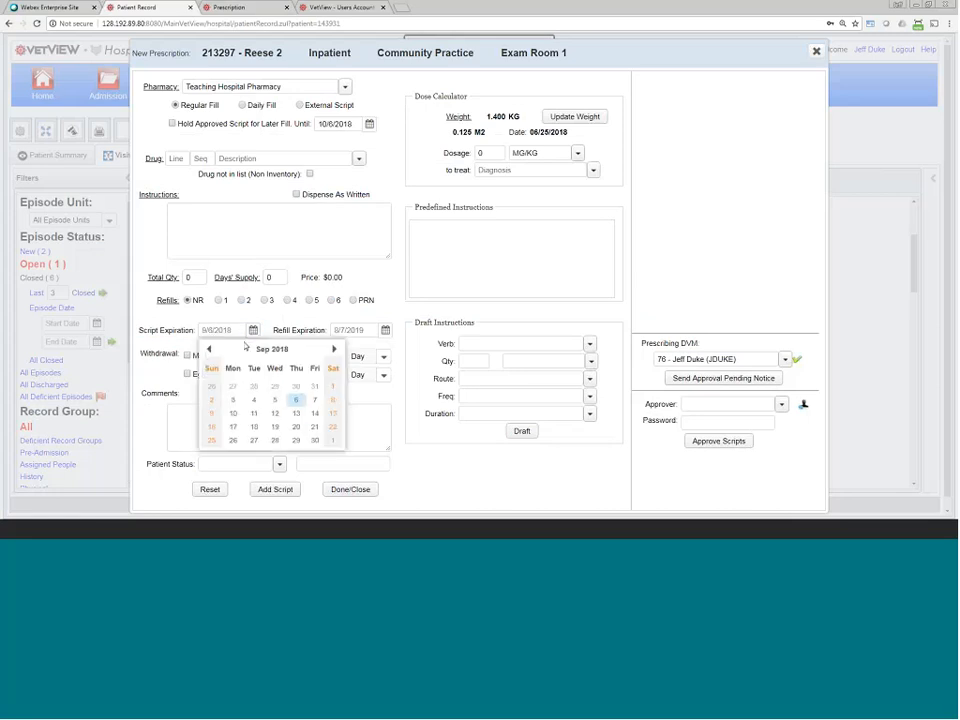
click(313, 428)
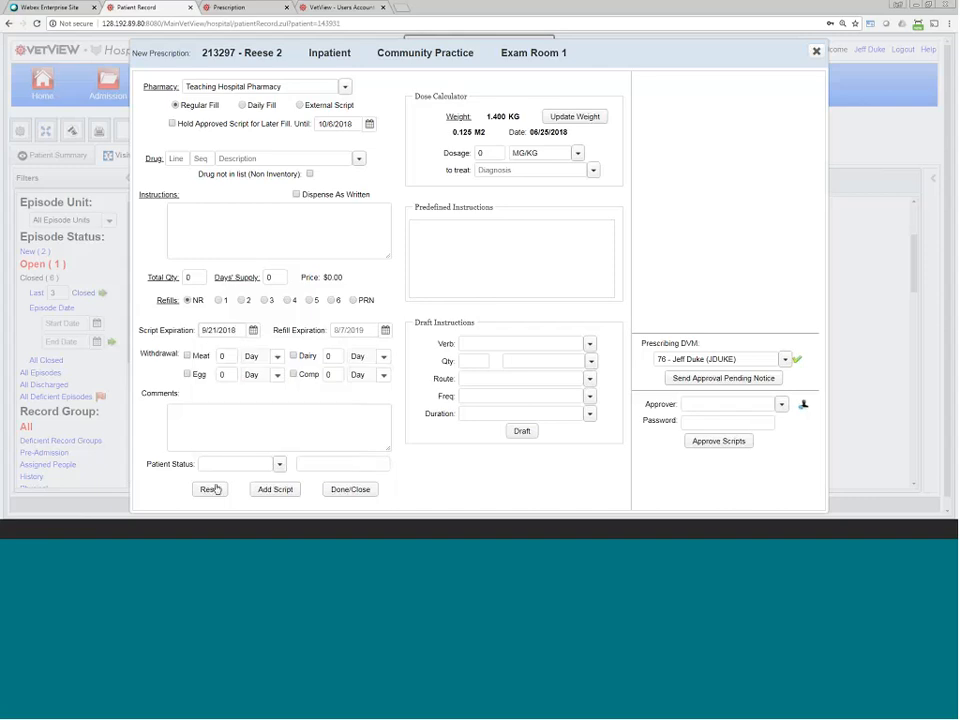
click(233, 10)
Step: Review the AMOXI/CLAV prescription's 11/15/2018 script and label expiry dates, leaving them unchanged
scroll(210, 264, up, 8)
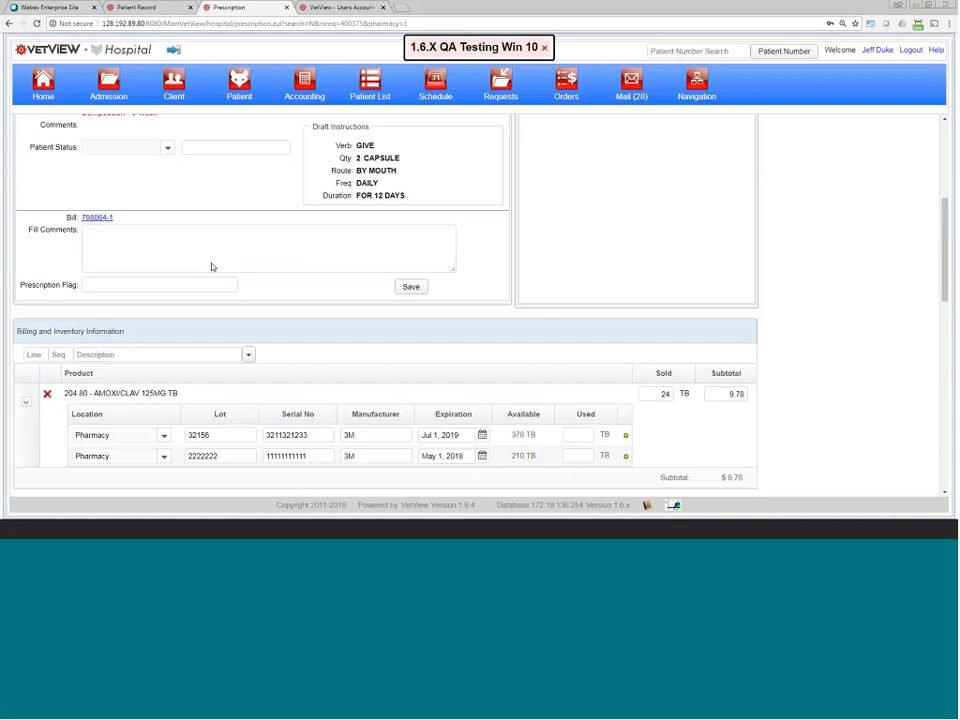
scroll(213, 253, up, 1)
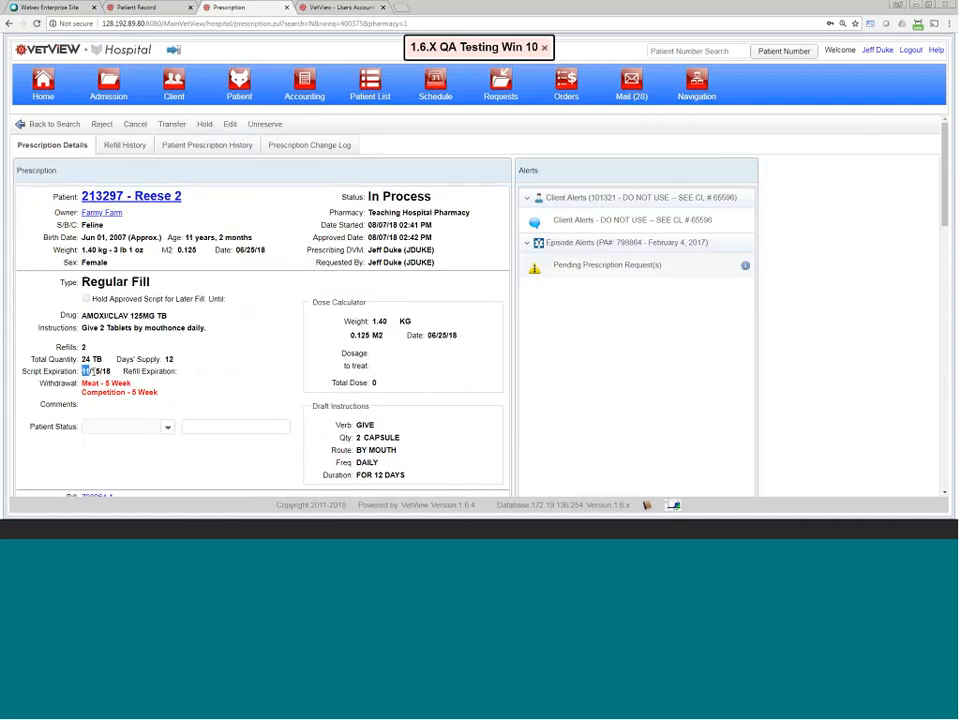
drag(93, 371, 112, 371)
scroll(118, 372, down, 2)
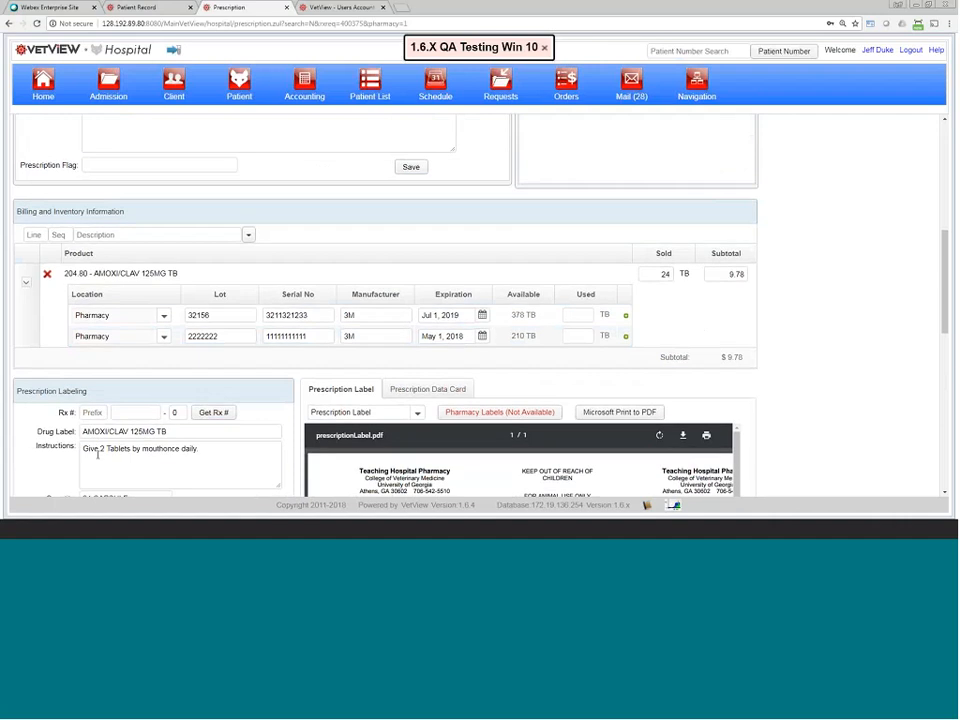
scroll(100, 440, down, 1)
drag(128, 419, 87, 425)
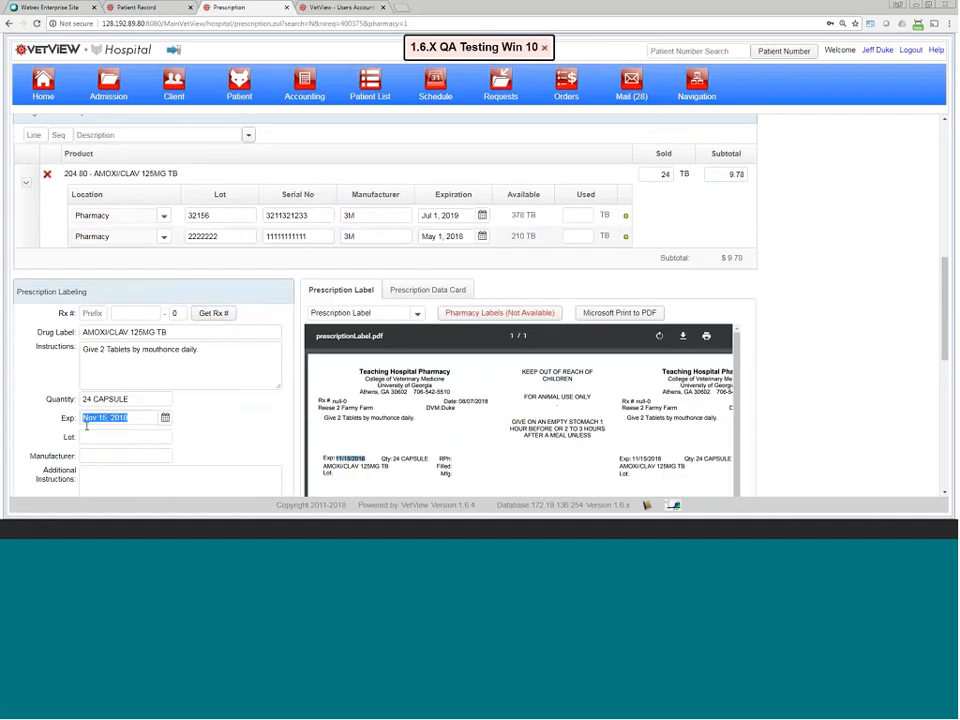
click(165, 417)
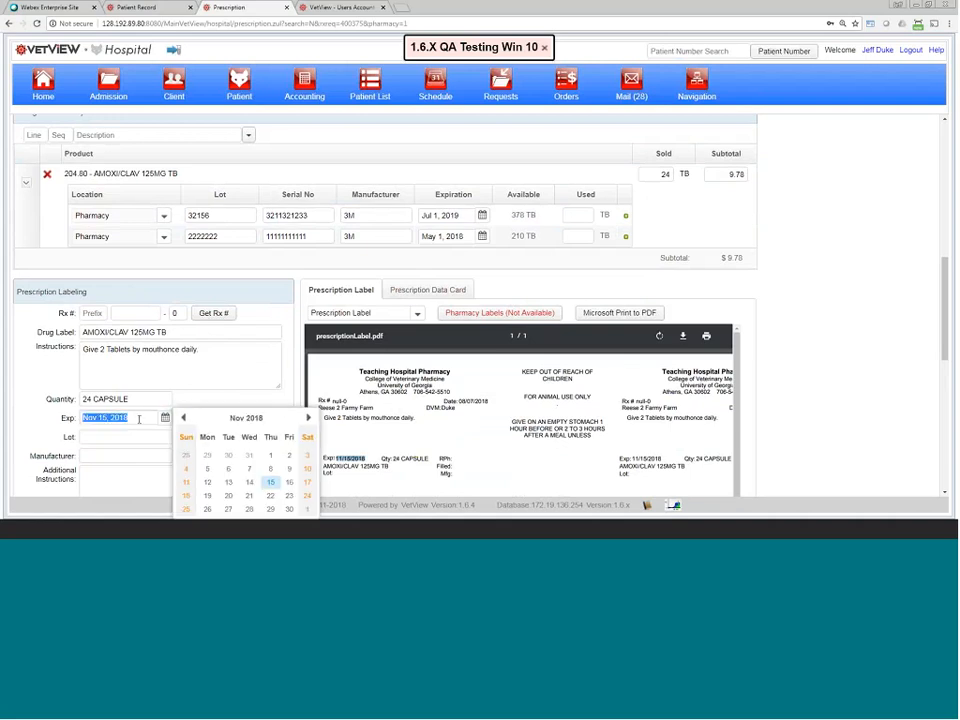
click(139, 418)
click(193, 401)
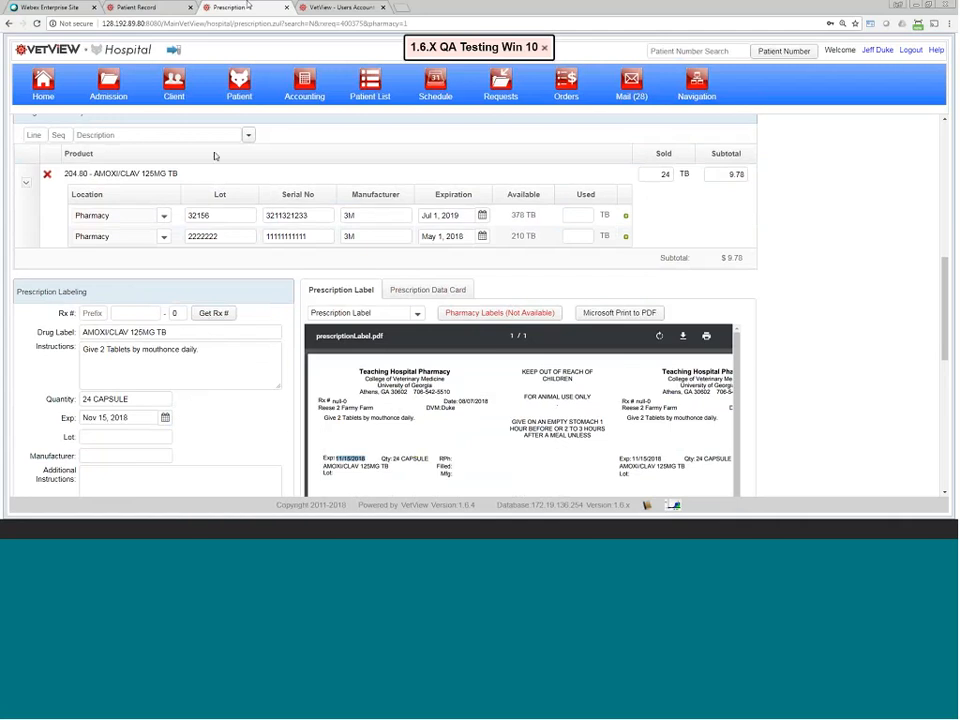
scroll(210, 178, up, 3)
scroll(210, 178, up, 3)
click(230, 124)
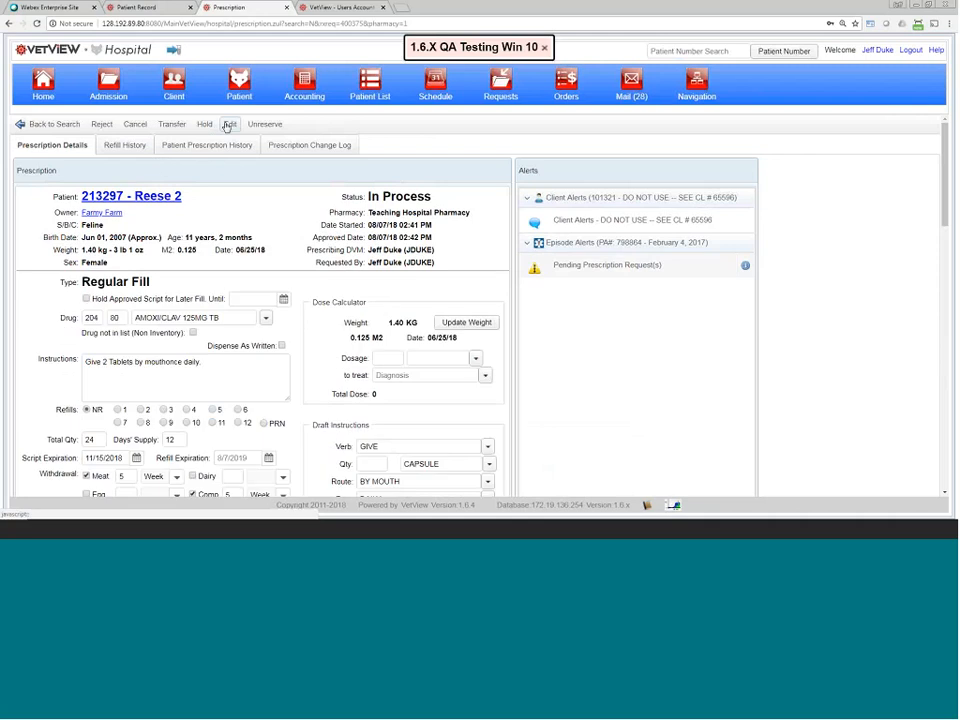
scroll(137, 309, down, 2)
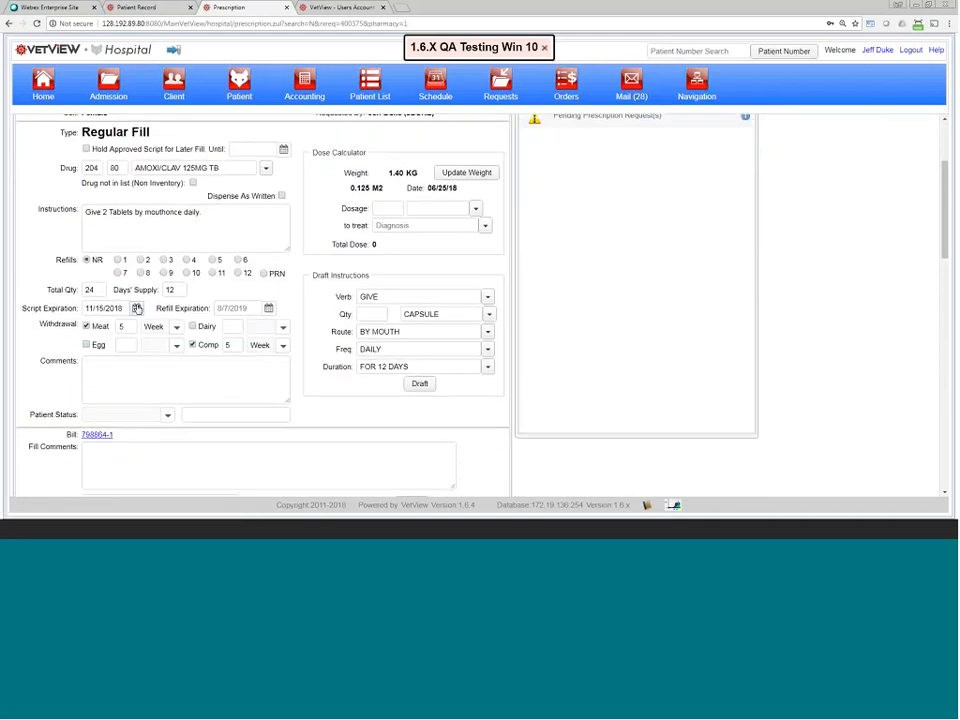
drag(127, 308, 80, 307)
scroll(80, 340, down, 5)
scroll(80, 358, down, 2)
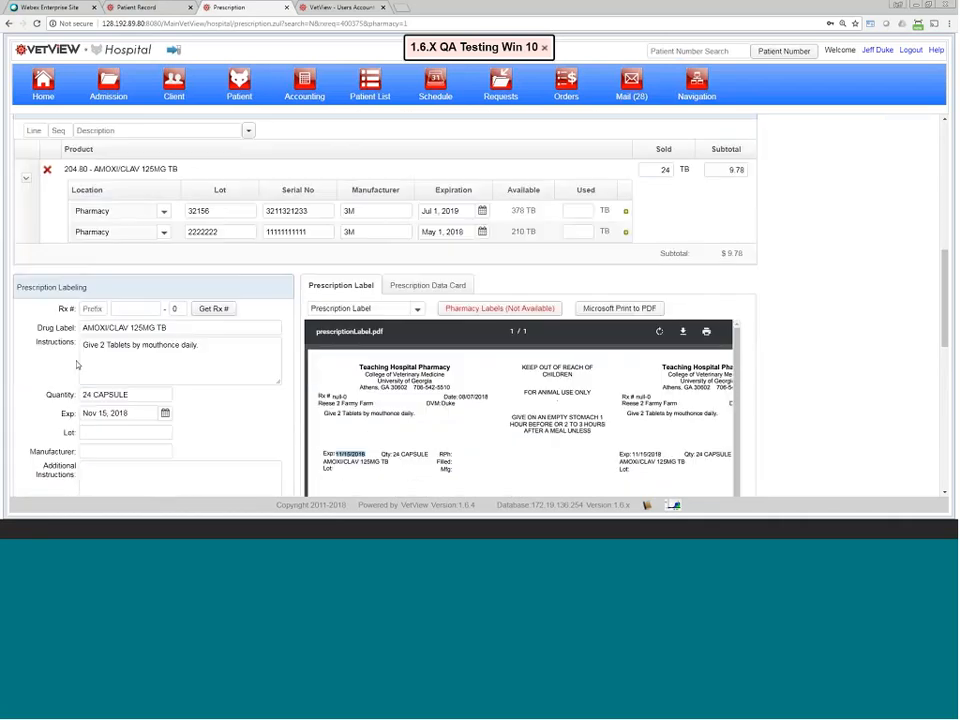
drag(61, 352, 80, 353)
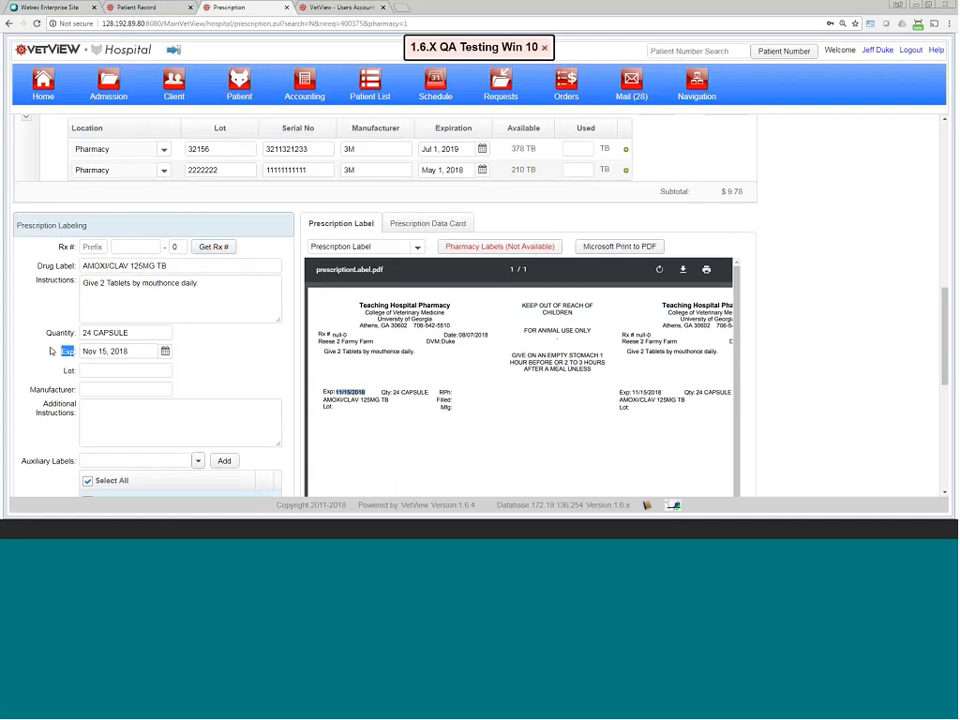
scroll(52, 345, up, 5)
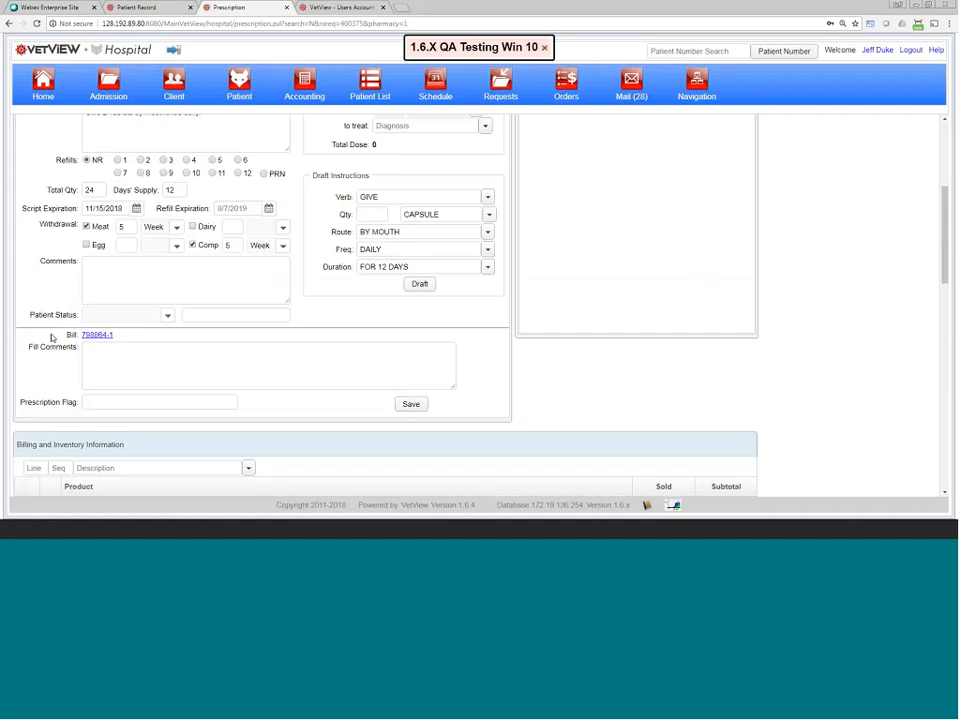
scroll(52, 338, up, 3)
triple_click(30, 356)
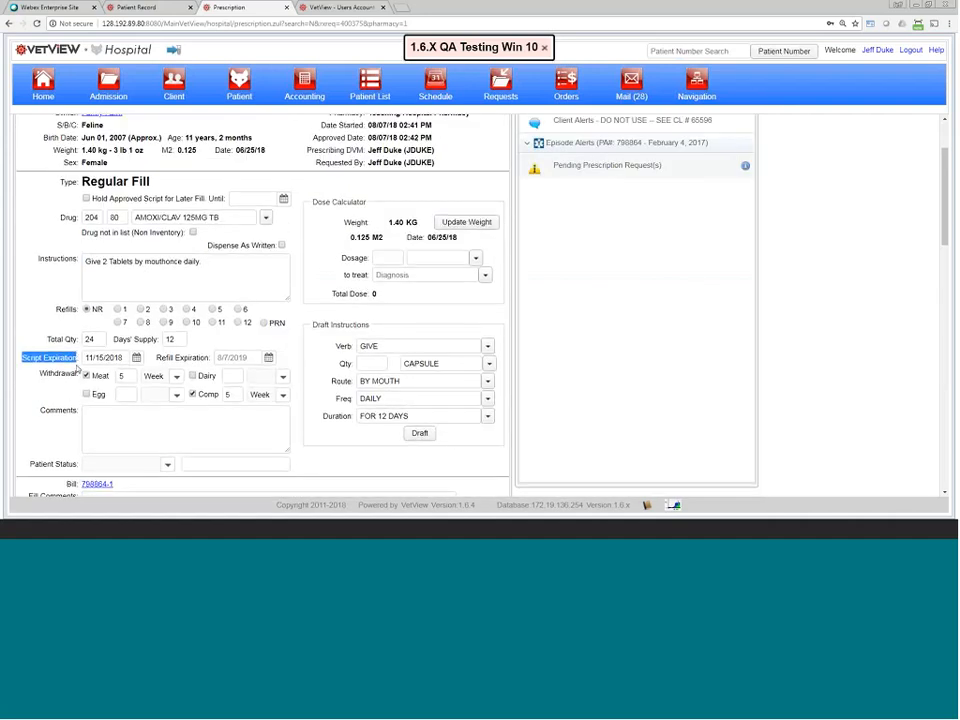
scroll(76, 364, down, 8)
scroll(76, 364, down, 3)
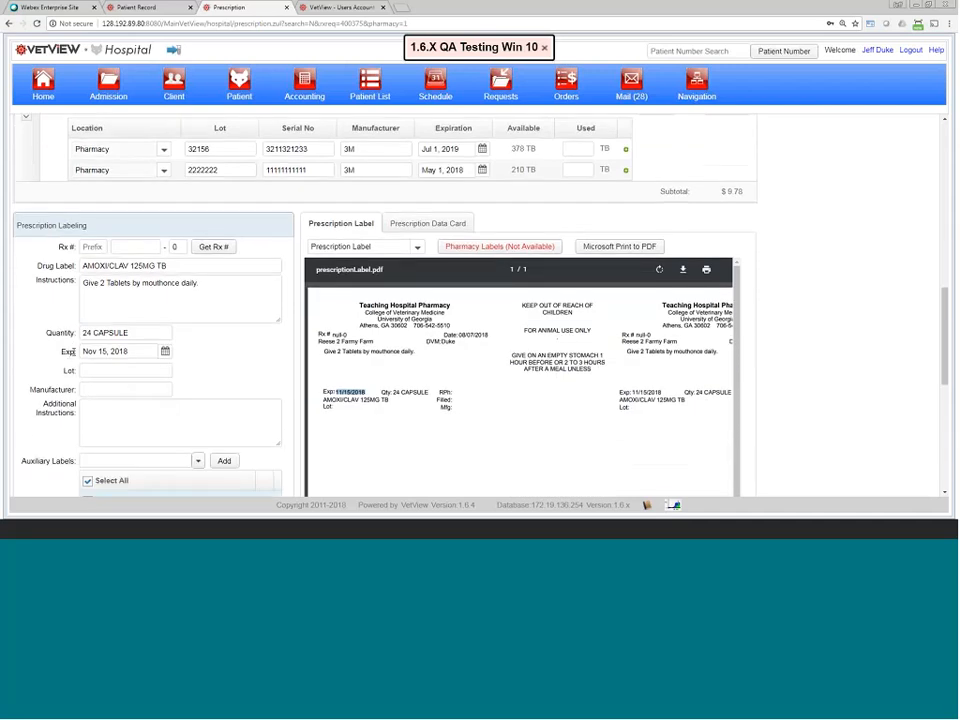
drag(74, 351, 42, 356)
scroll(42, 300, up, 2)
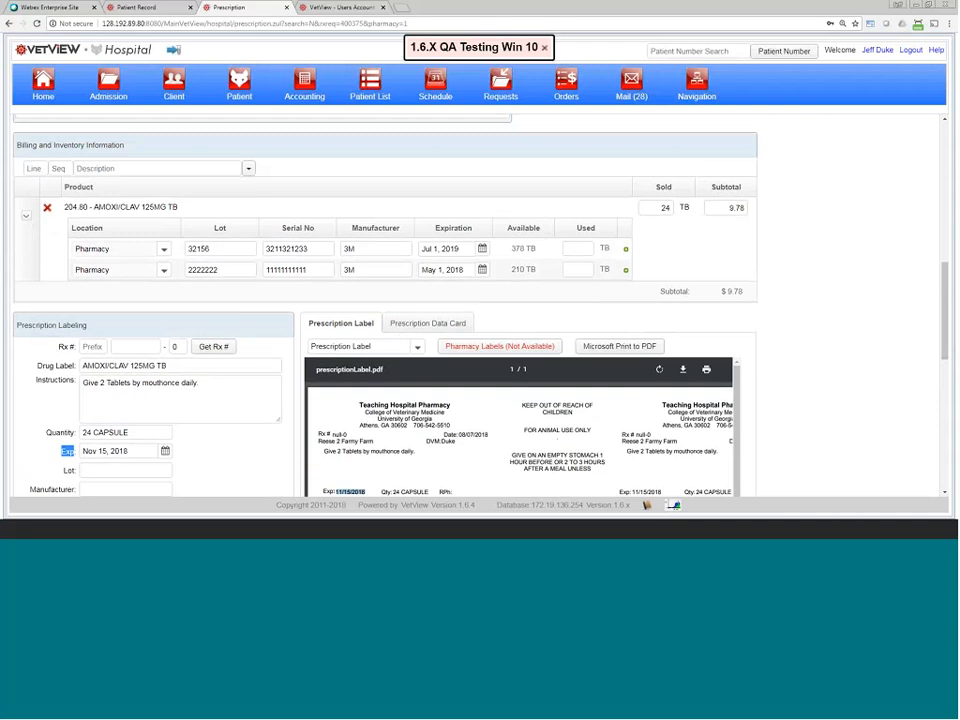
scroll(59, 450, down, 2)
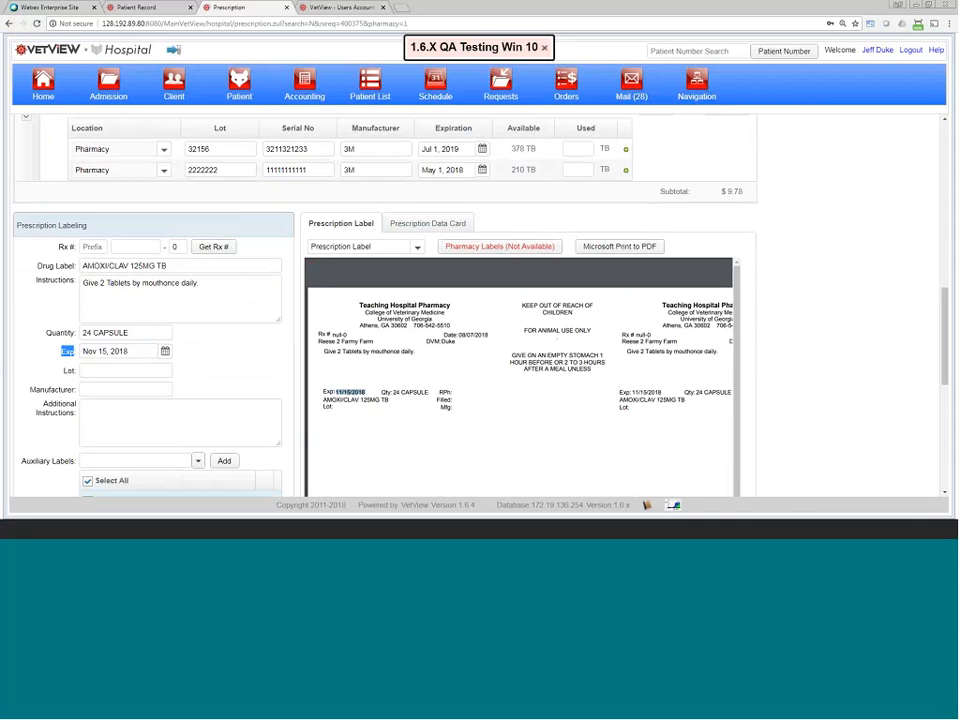
scroll(379, 313, up, 1)
scroll(421, 298, up, 3)
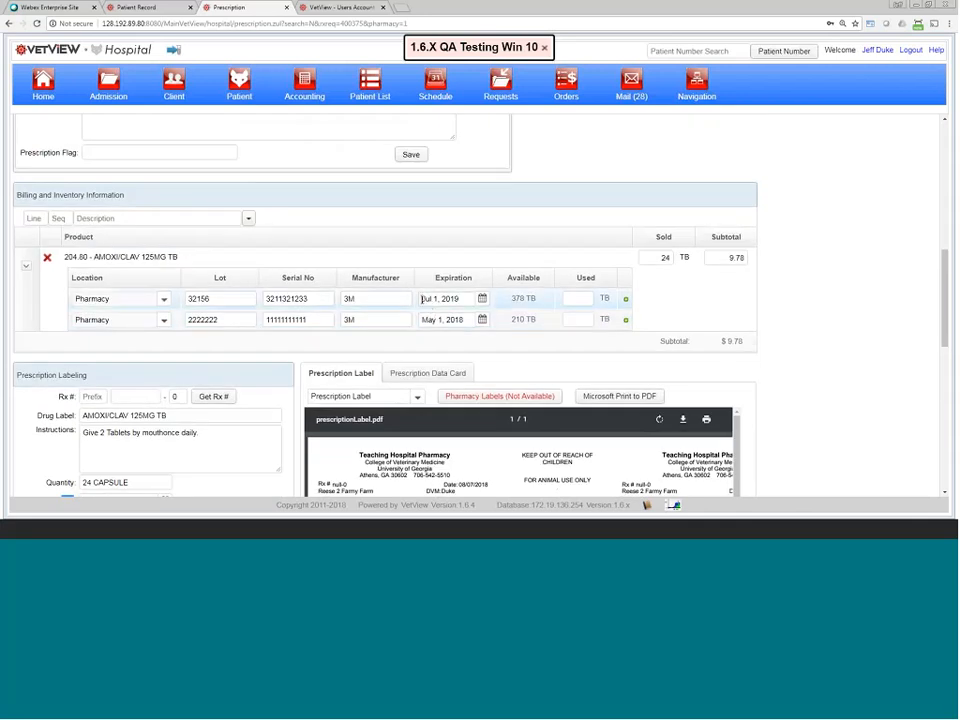
drag(421, 298, 462, 297)
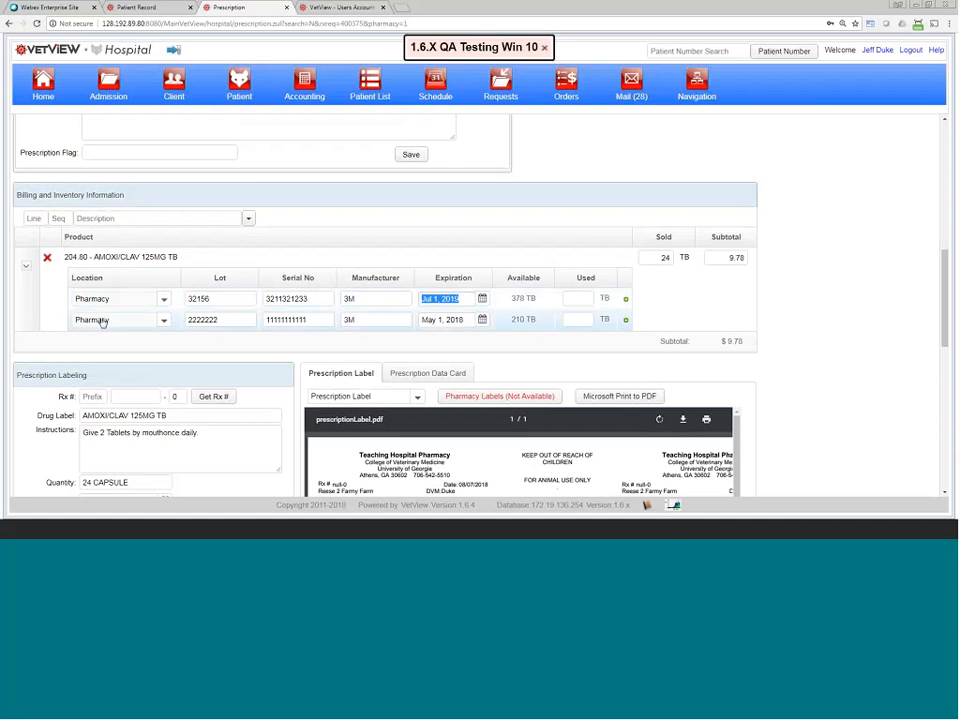
scroll(275, 315, up, 10)
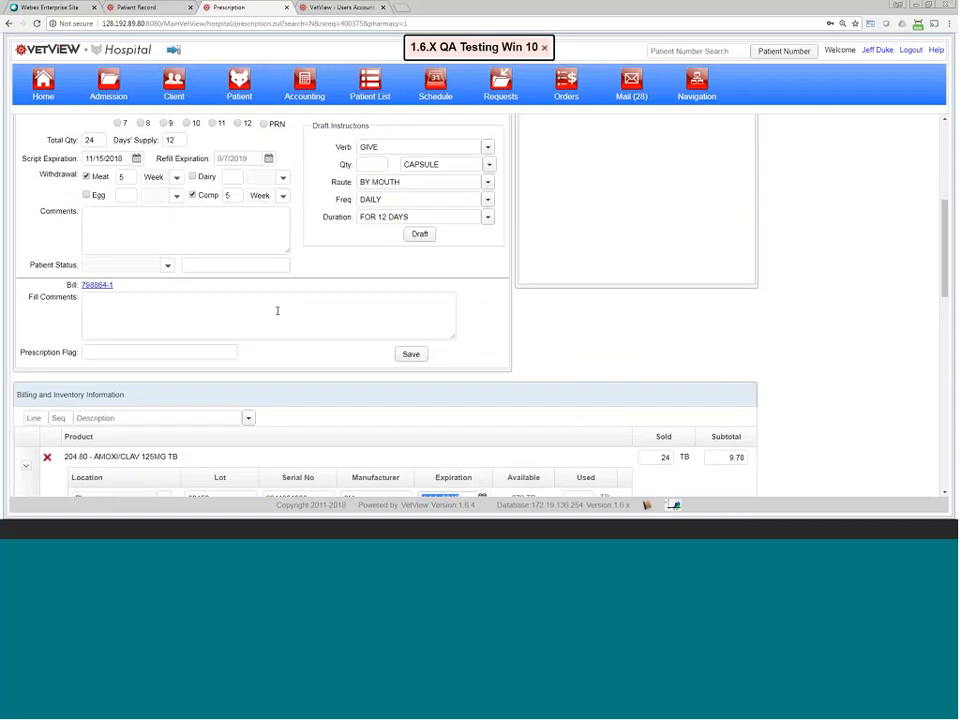
scroll(278, 315, up, 3)
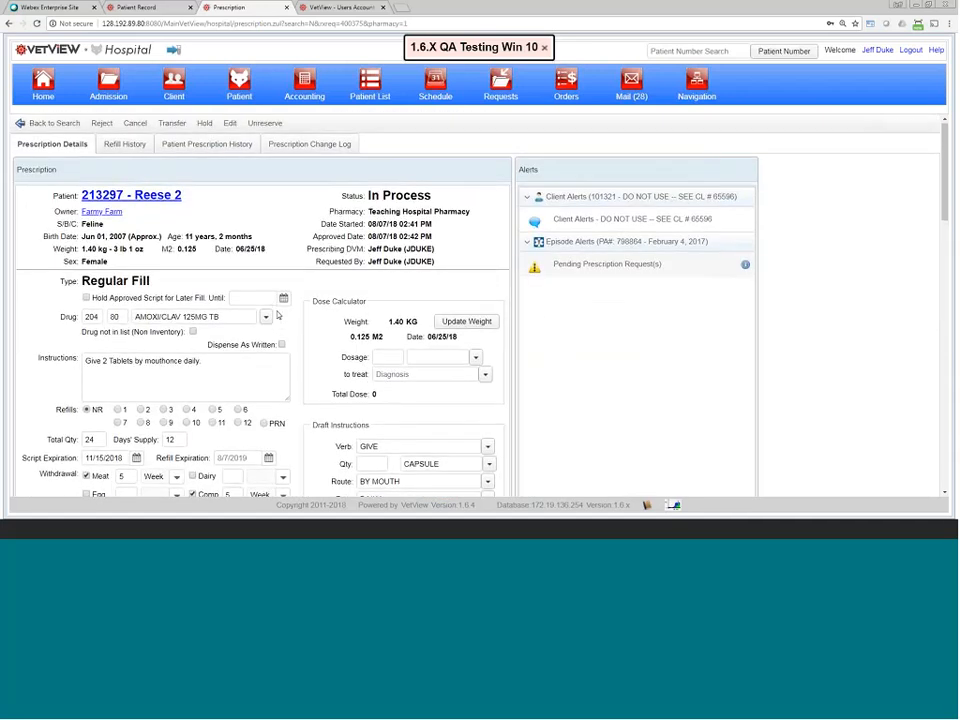
scroll(278, 315, down, 6)
scroll(278, 315, down, 4)
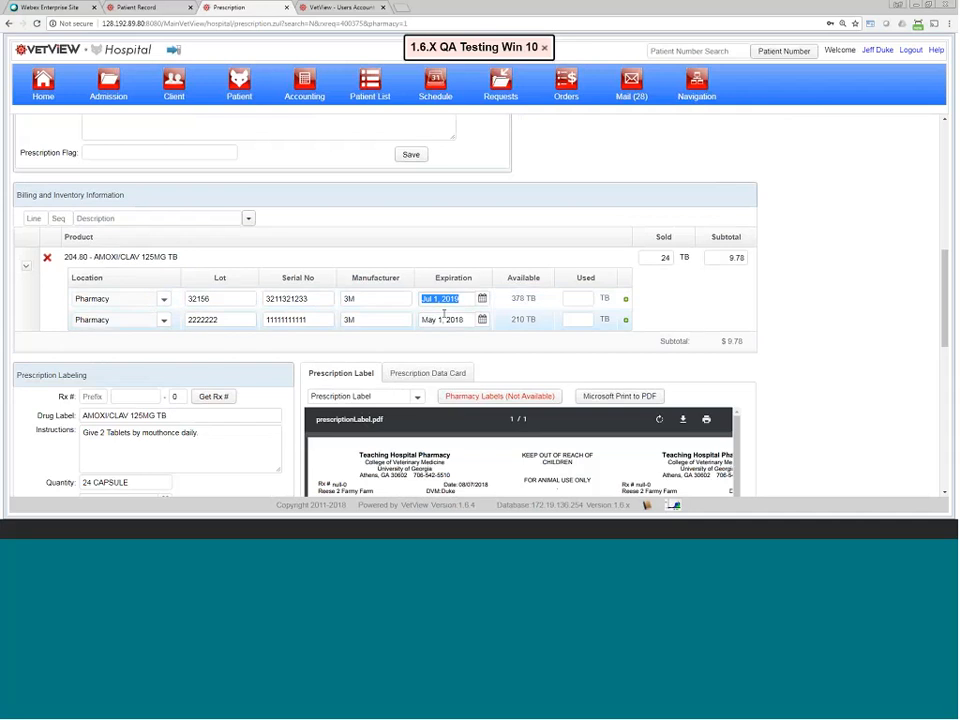
scroll(443, 315, down, 2)
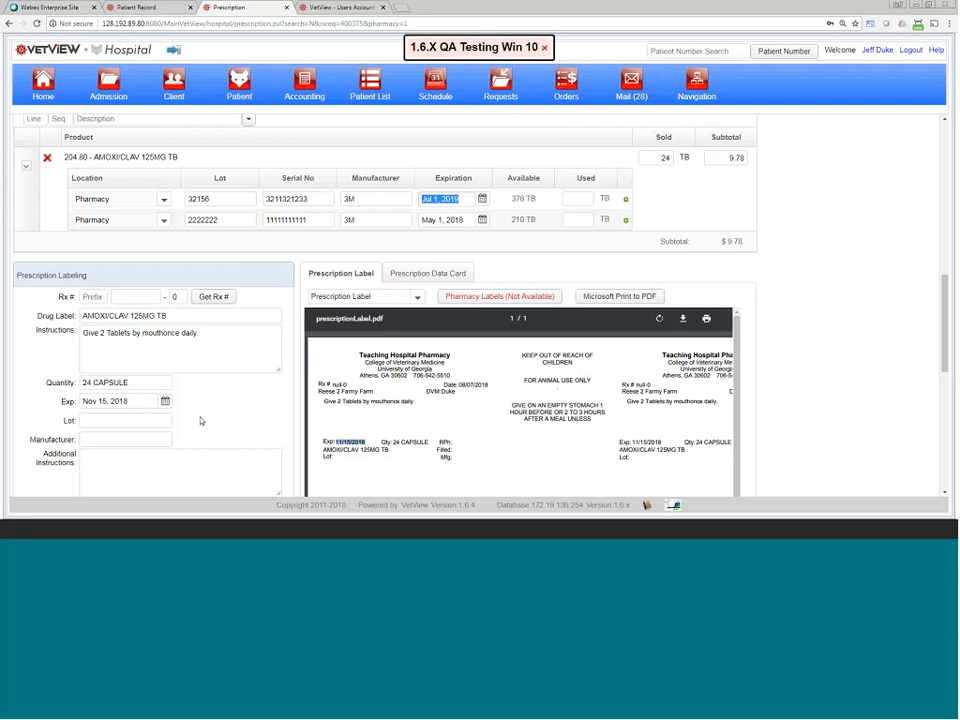
click(481, 198)
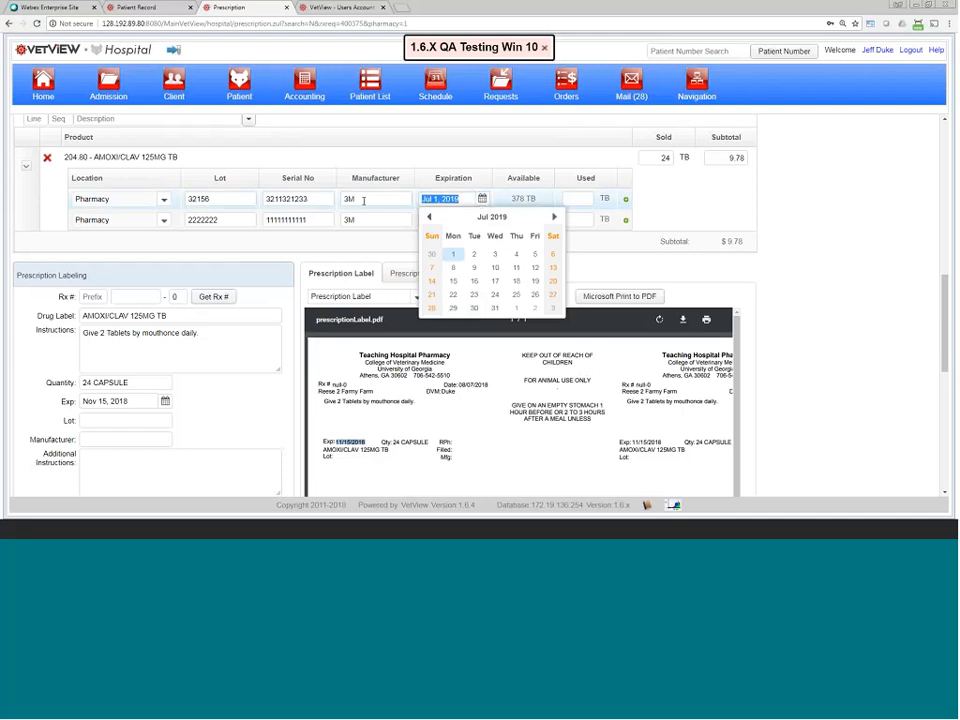
click(461, 197)
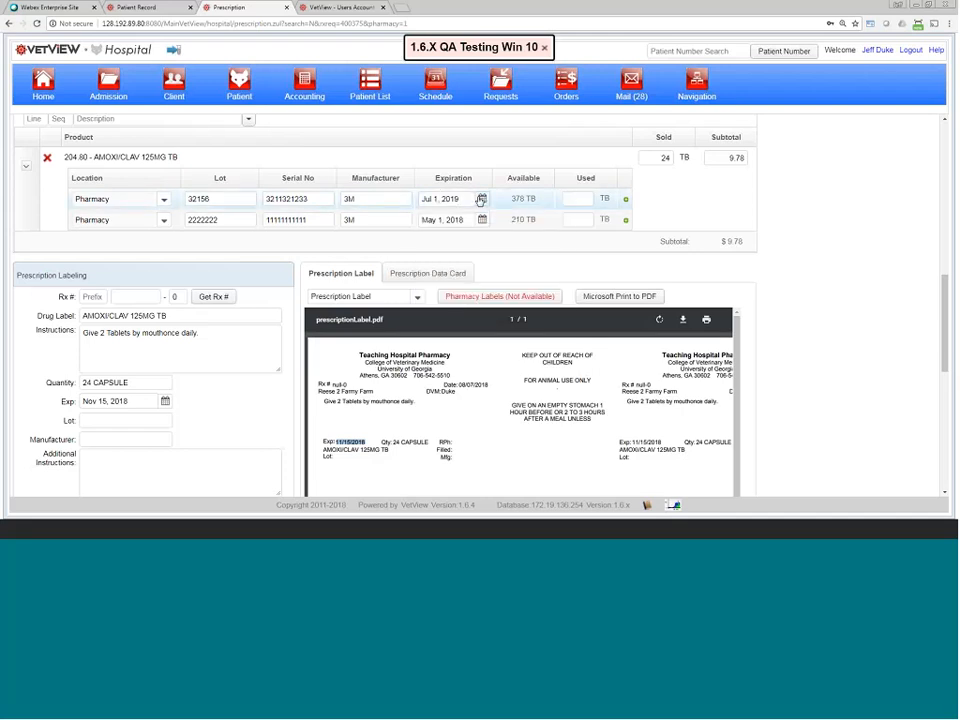
drag(133, 404, 82, 401)
click(368, 441)
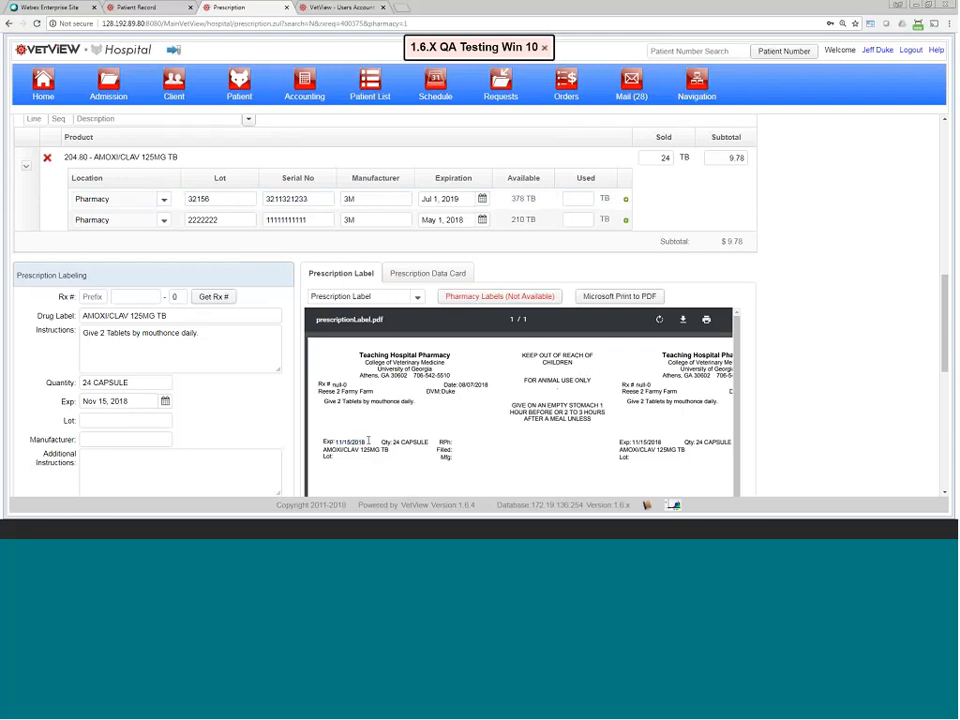
drag(368, 441, 322, 441)
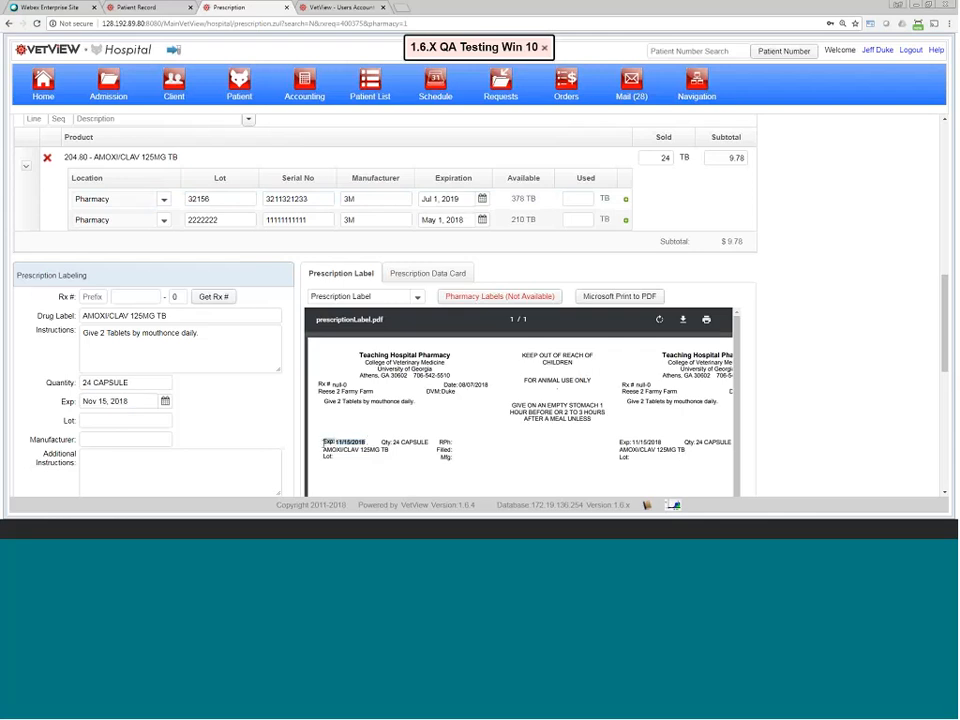
click(378, 444)
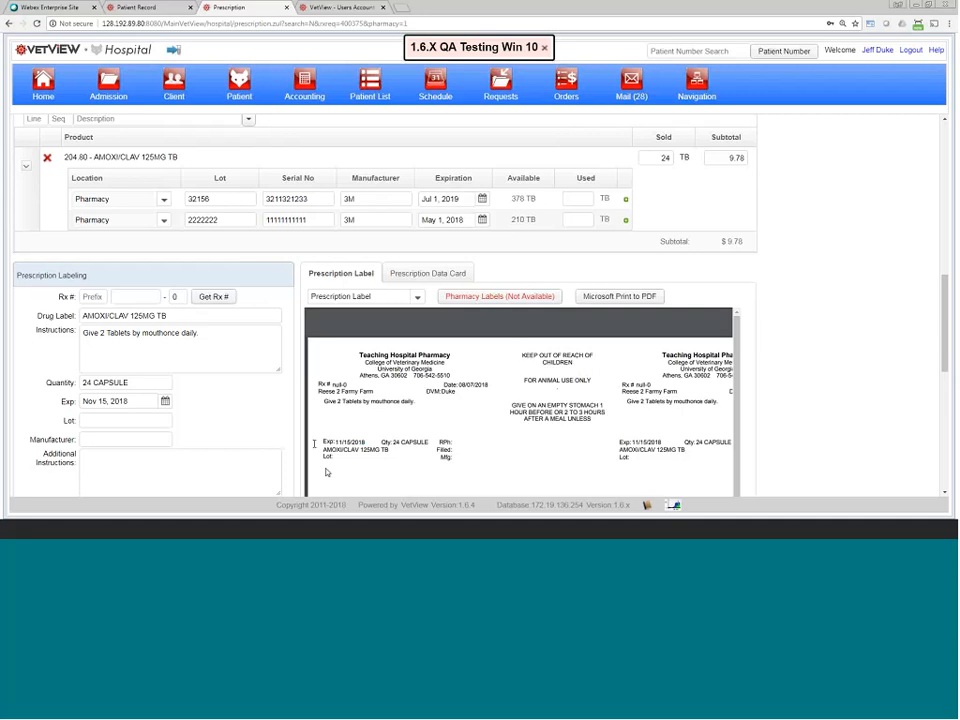
Step: Return to Reese 2's blank new prescription form with script expiration 9/21/2018
click(125, 8)
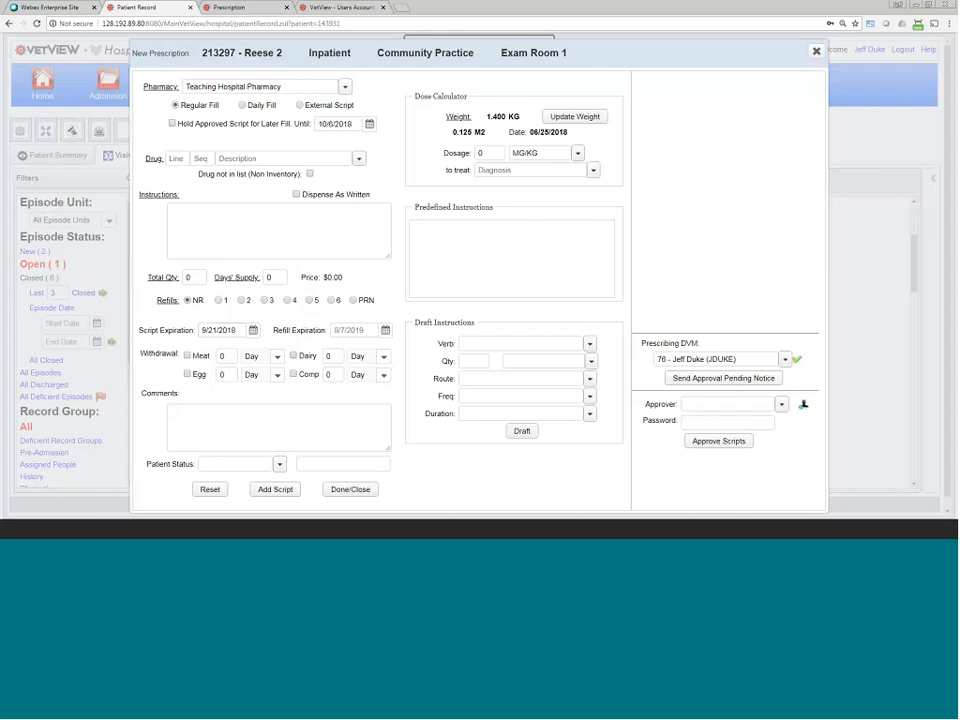
Step: Draft an AMOXI/CLAV 125MG TB script with Once A Day instructions for 12 months
click(257, 157)
text(amox)
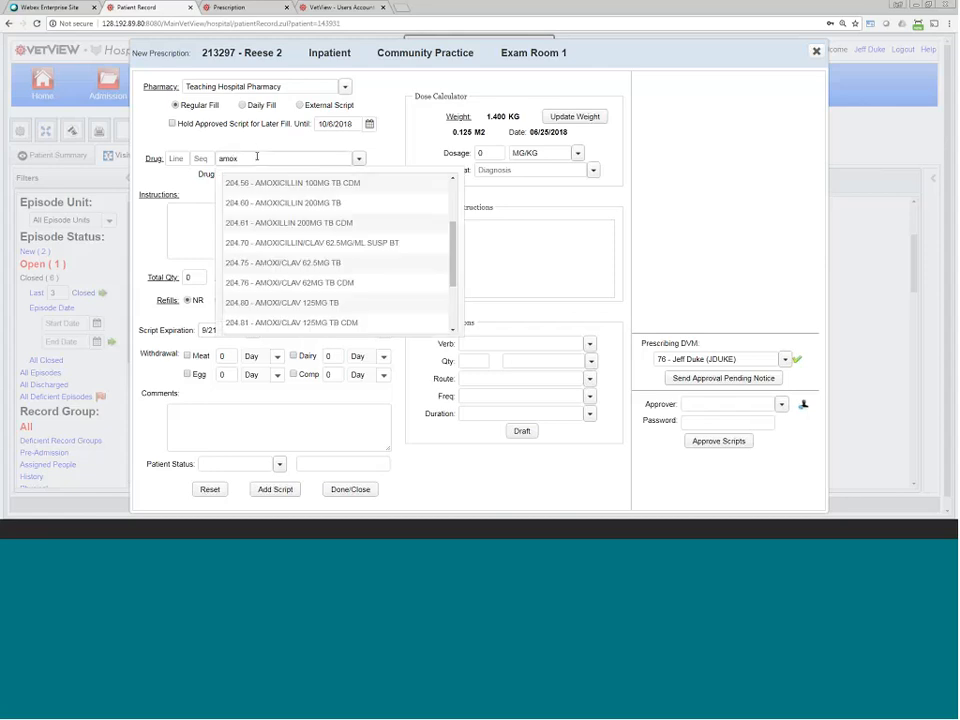
click(293, 308)
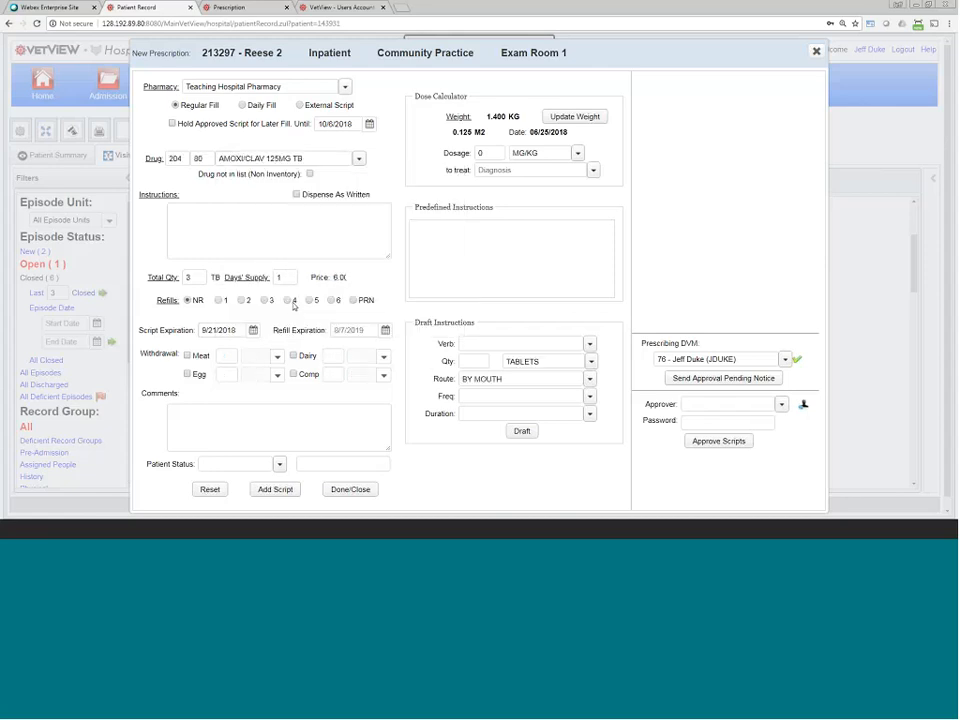
click(448, 236)
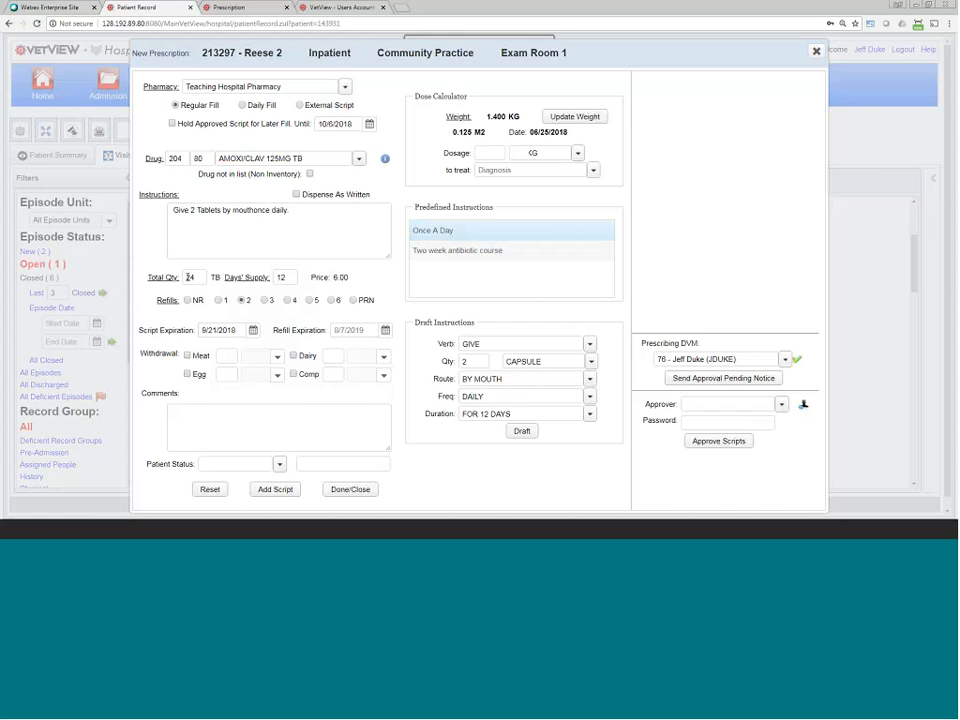
click(483, 361)
click(589, 413)
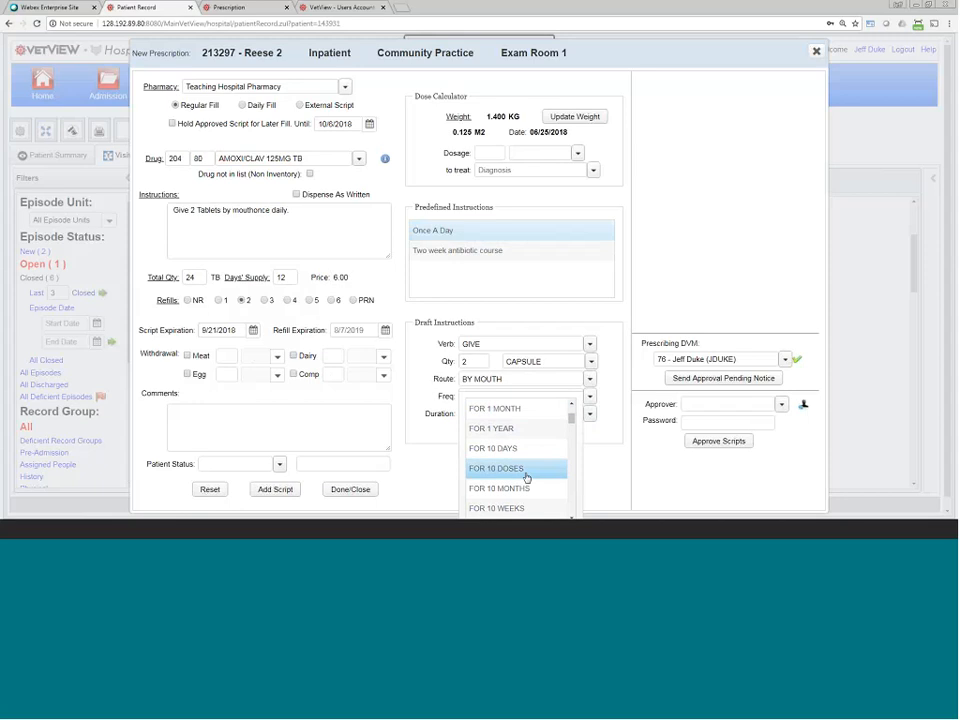
scroll(520, 445, down, 3)
click(519, 442)
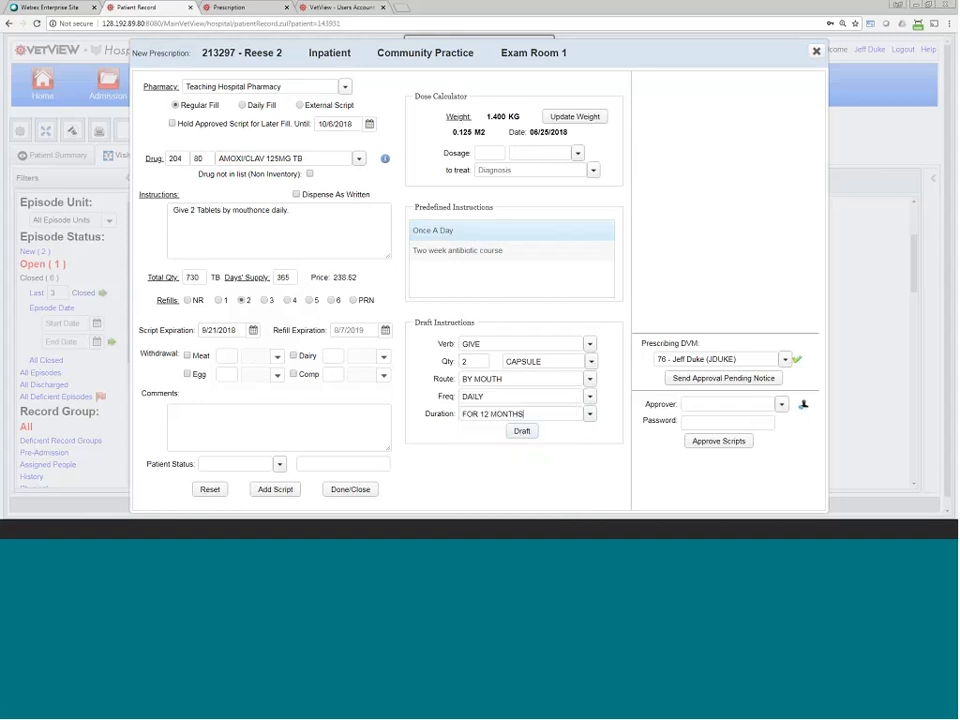
Step: Check the 365 days' supply and 730 total quantity, then close the form without saving
double_click(279, 278)
click(221, 213)
double_click(196, 277)
click(362, 489)
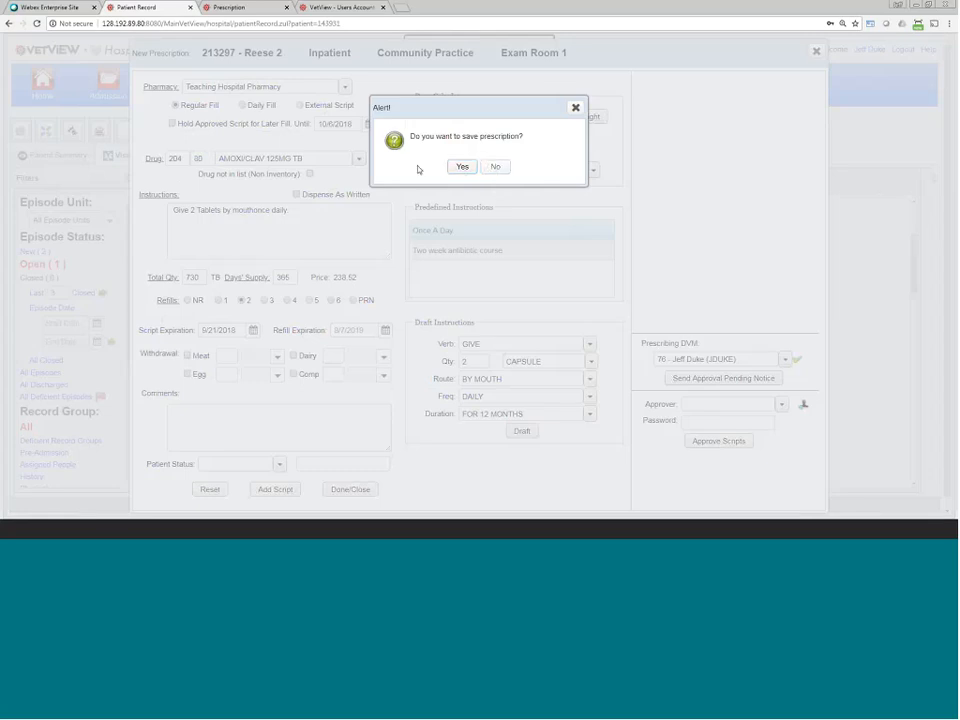
click(492, 168)
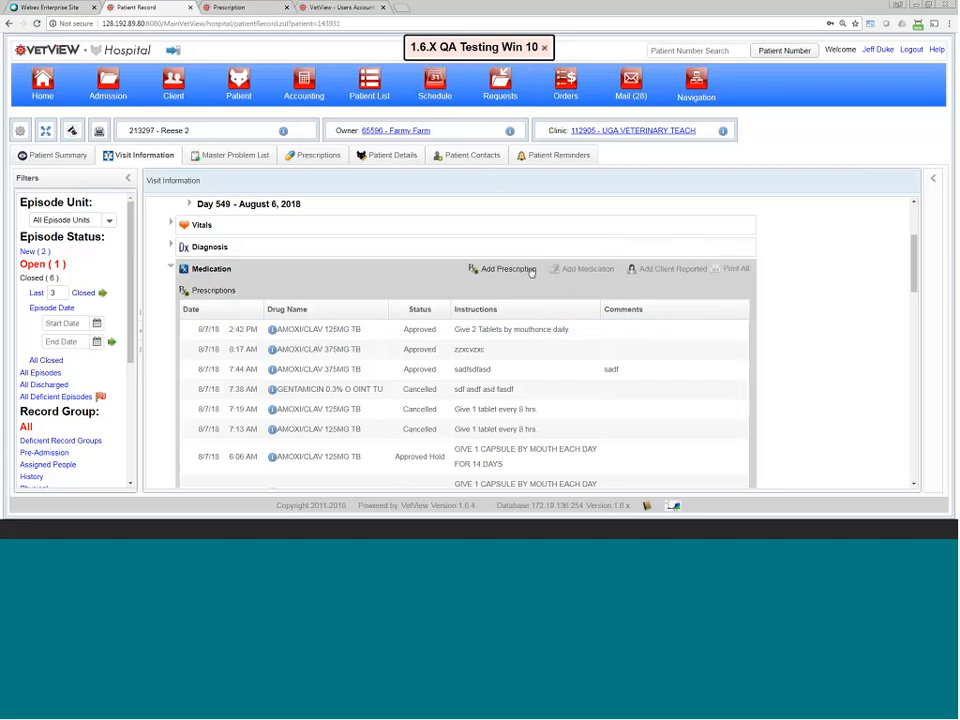
Step: Write a GENTAMICIN 0.3% O OINT TU script with instructions, held for later fill
click(520, 269)
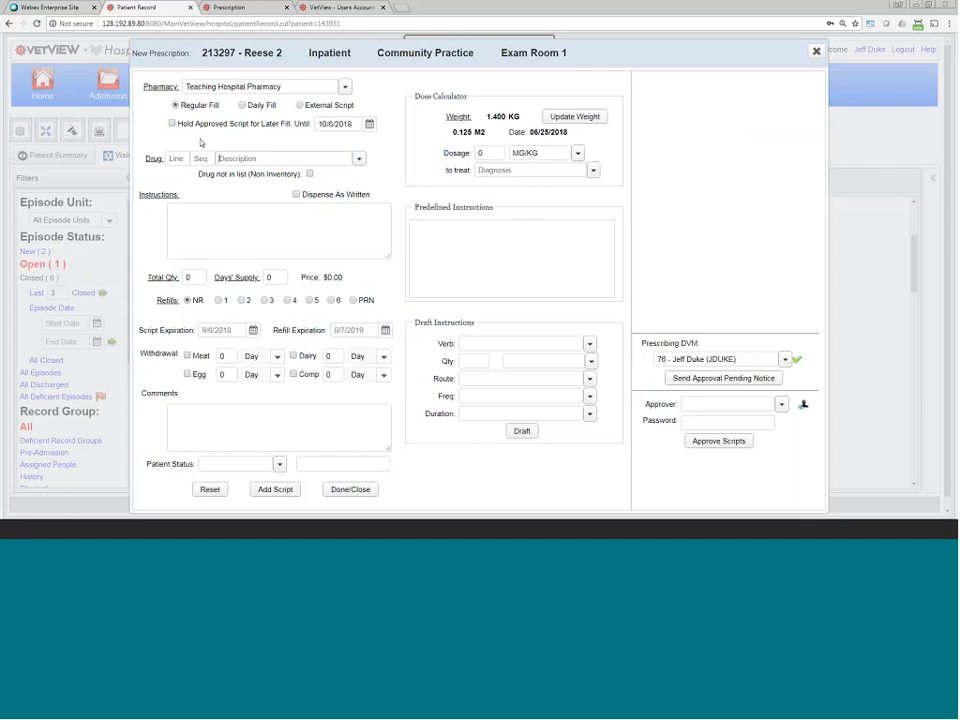
text(gent)
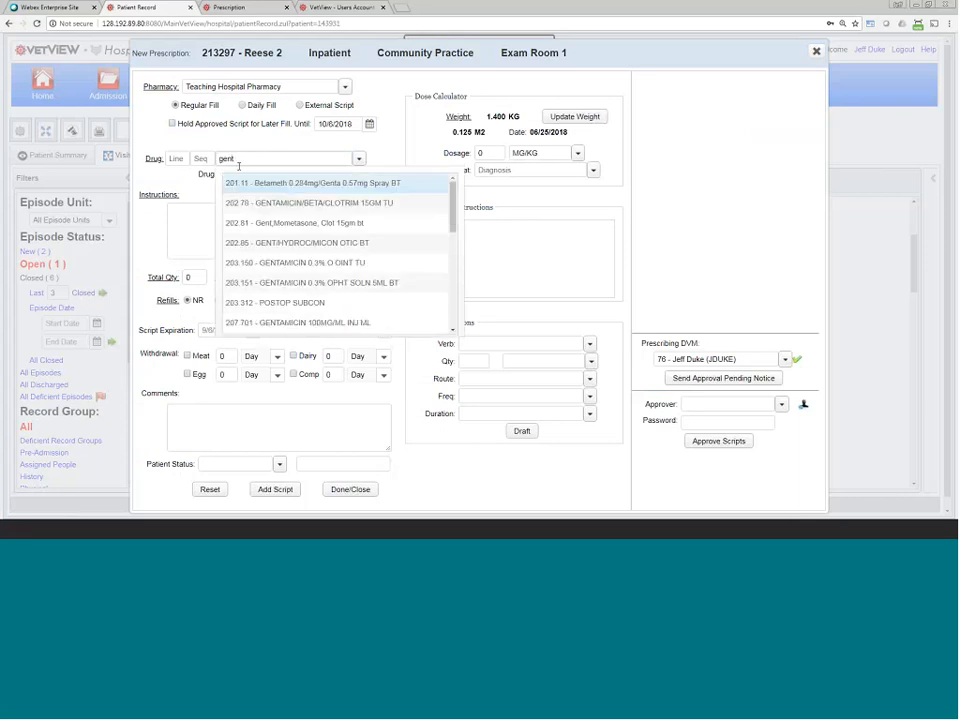
click(296, 268)
text(asd f)
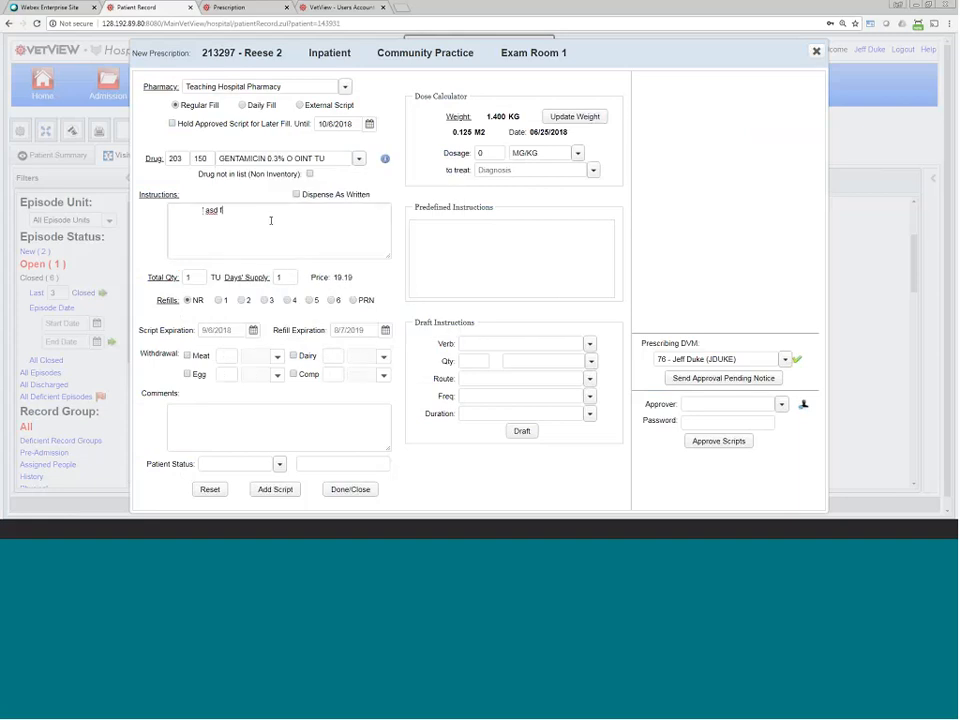
text(asdf sadf)
click(172, 123)
click(275, 489)
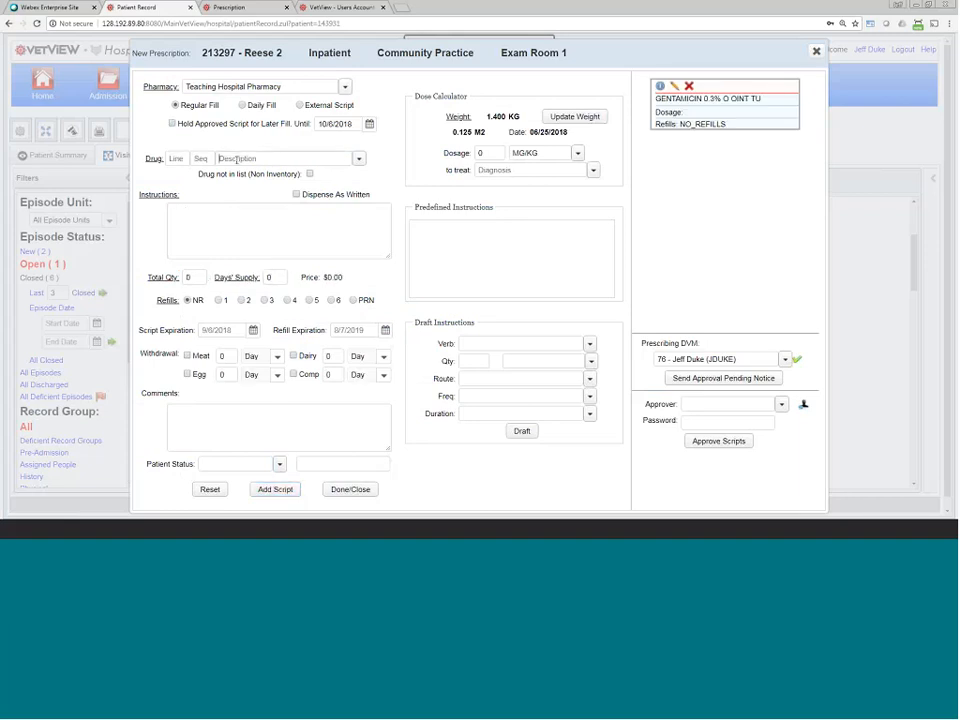
Step: Add an AMOXI/CLAV 125MG TB script with instructions to the pending list
text(tram)
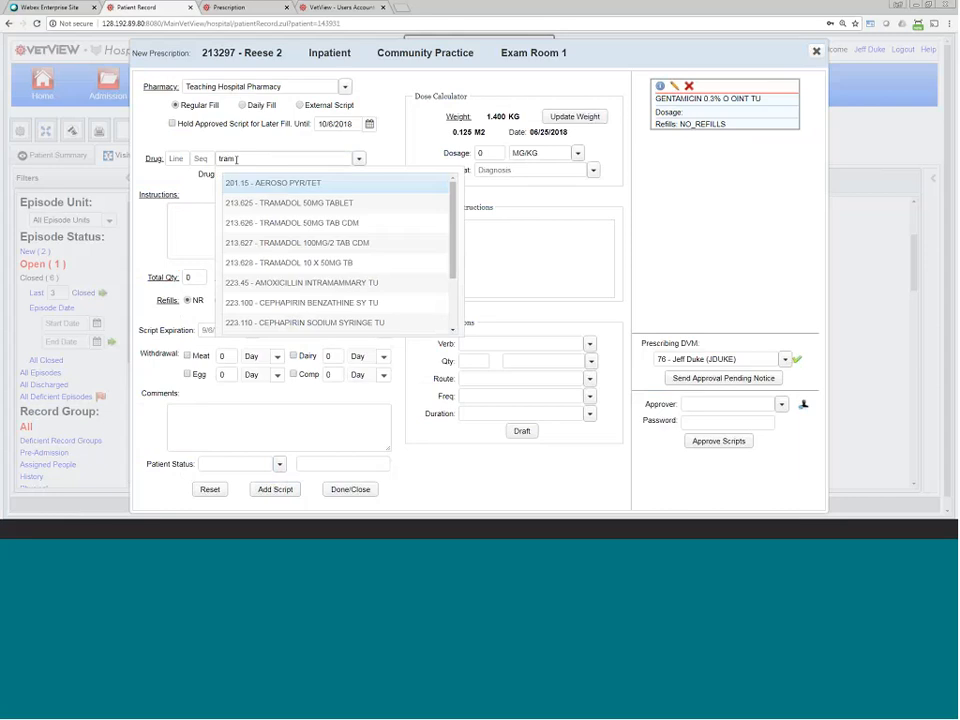
drag(238, 159, 196, 160)
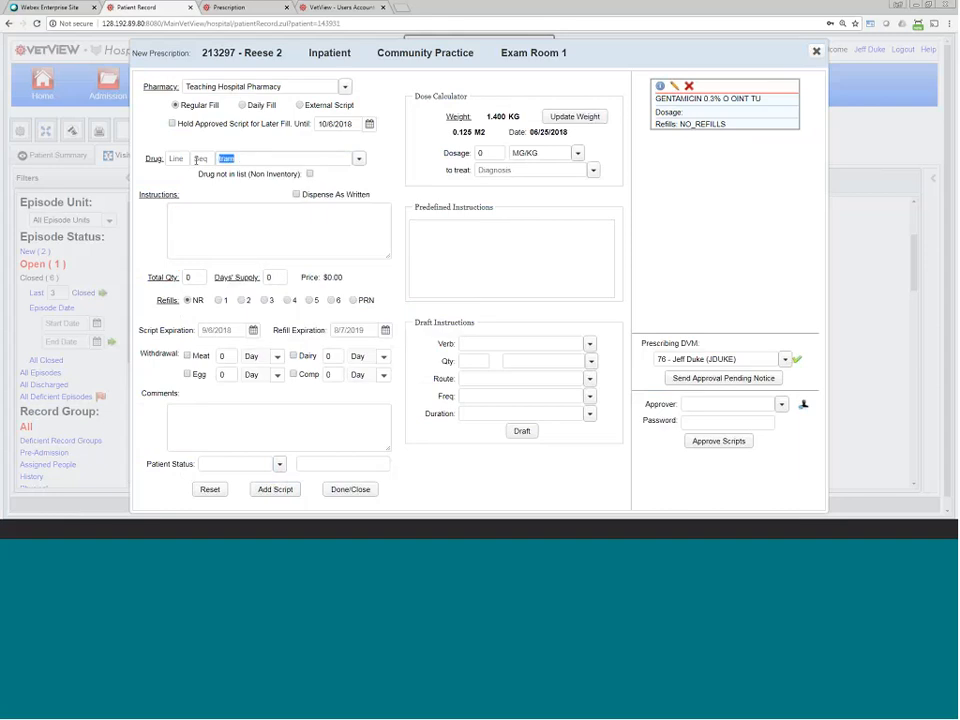
text(amox)
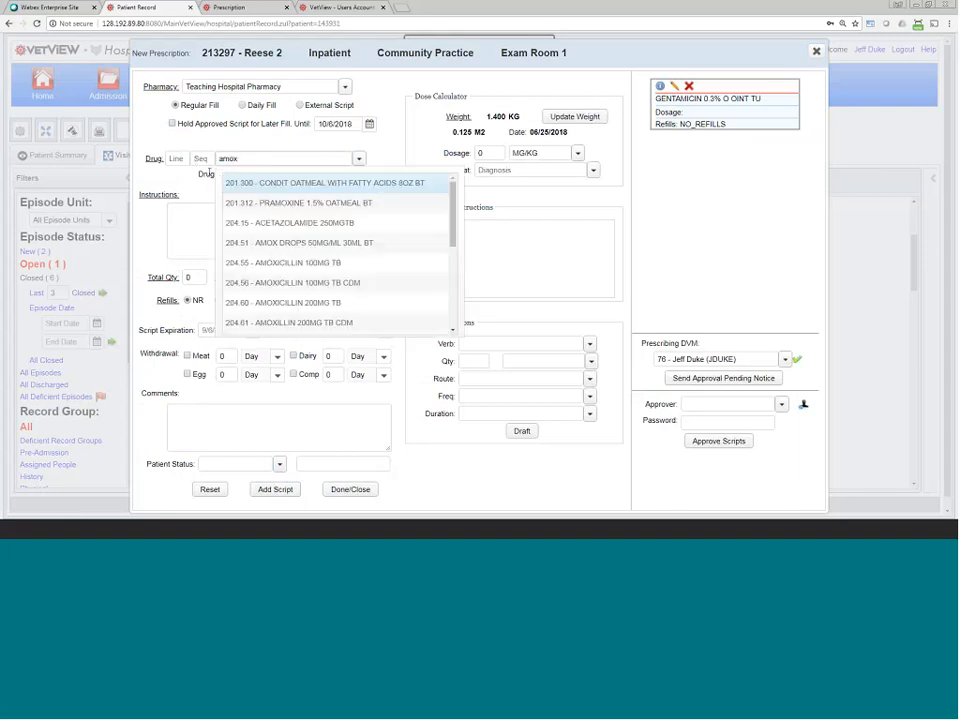
scroll(294, 268, down, 3)
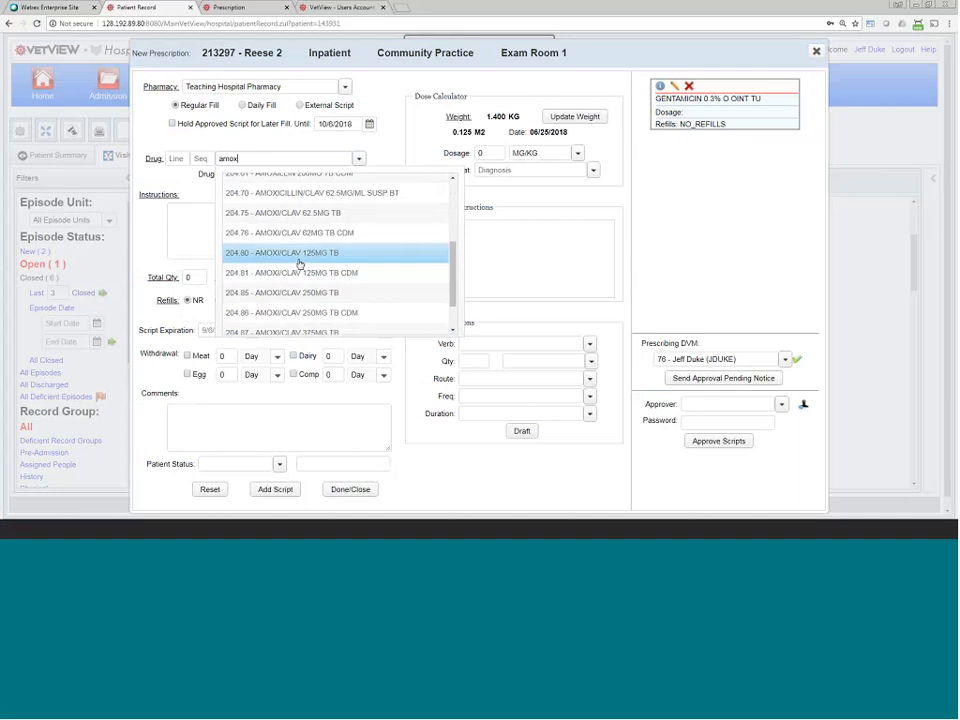
click(297, 256)
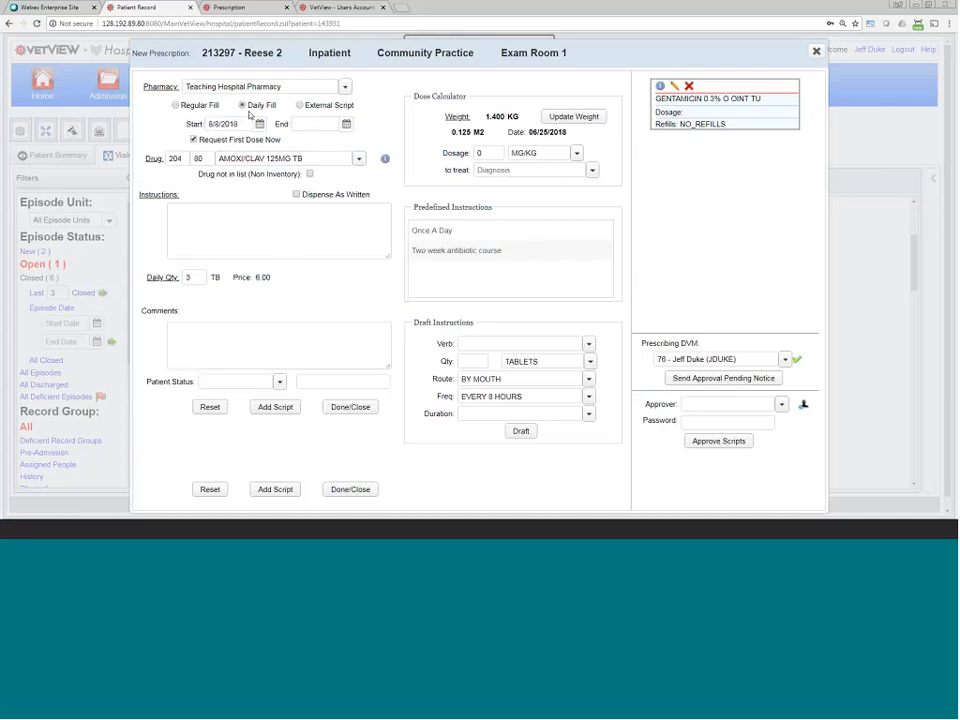
click(233, 247)
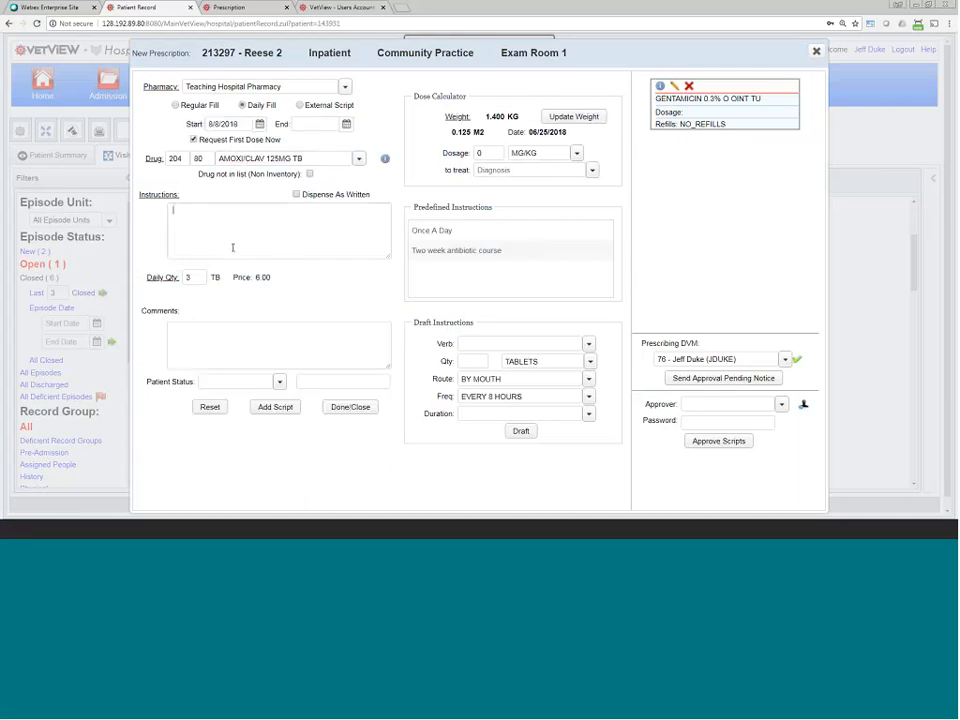
text(sdsad sadf asdf)
click(273, 408)
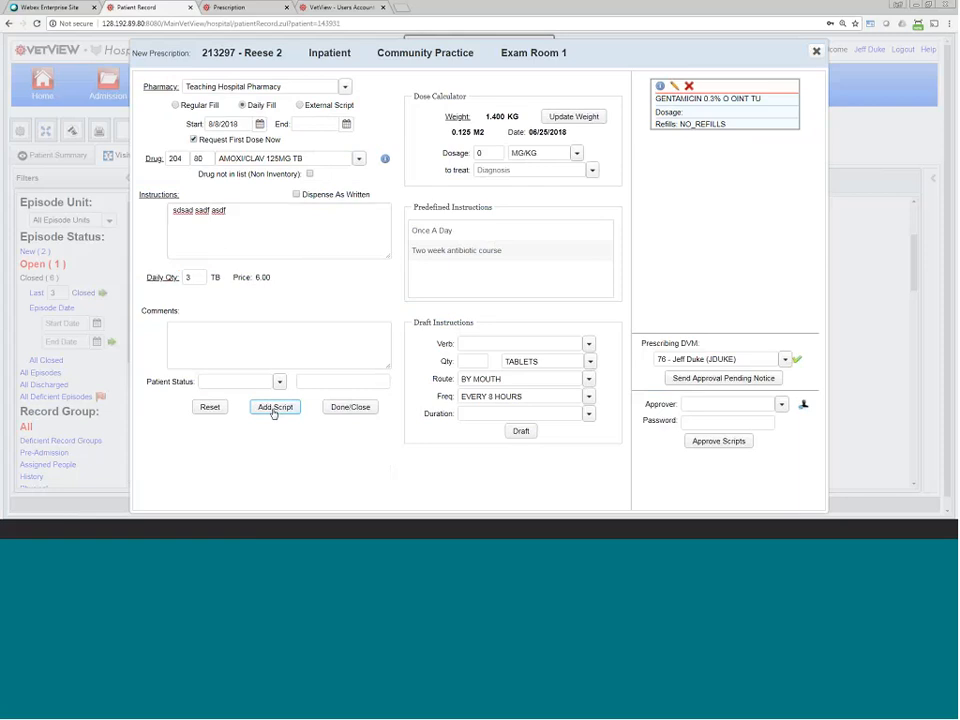
Step: Approve both pending scripts using the approving veterinarian and their password
click(803, 405)
click(757, 420)
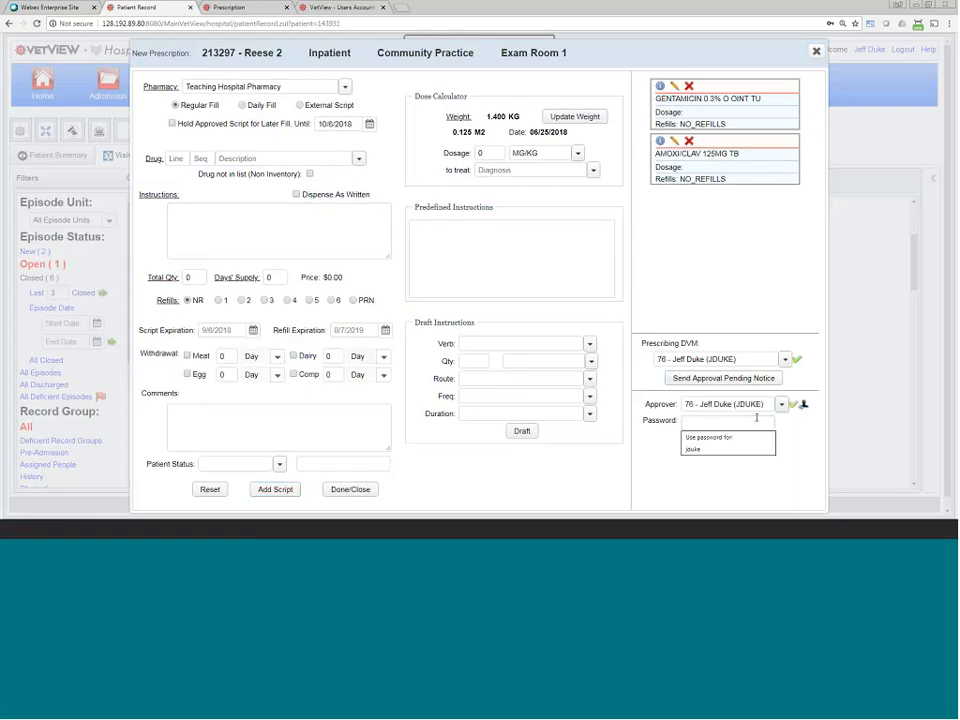
text(********)
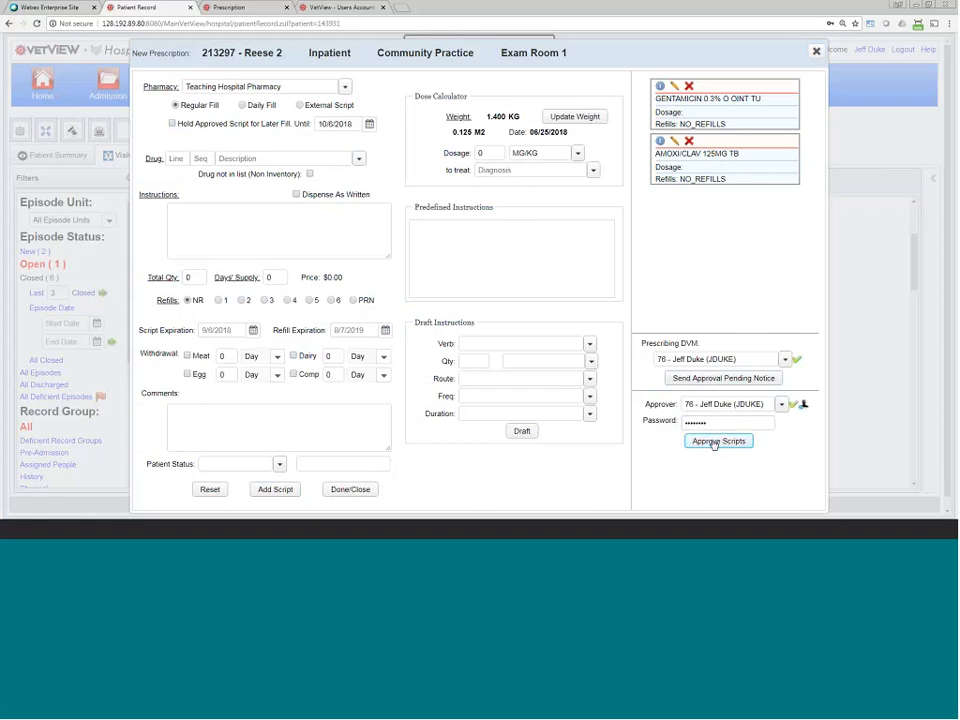
click(716, 441)
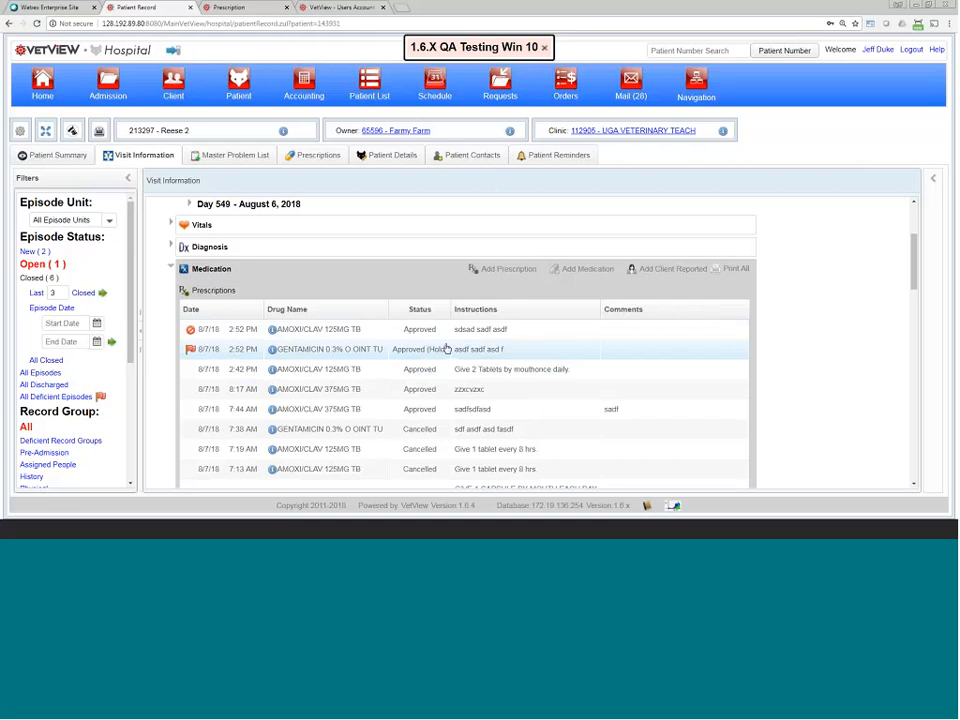
Step: Try releasing the held gentamicin script from the visit medications list, then back out
drag(525, 354, 190, 349)
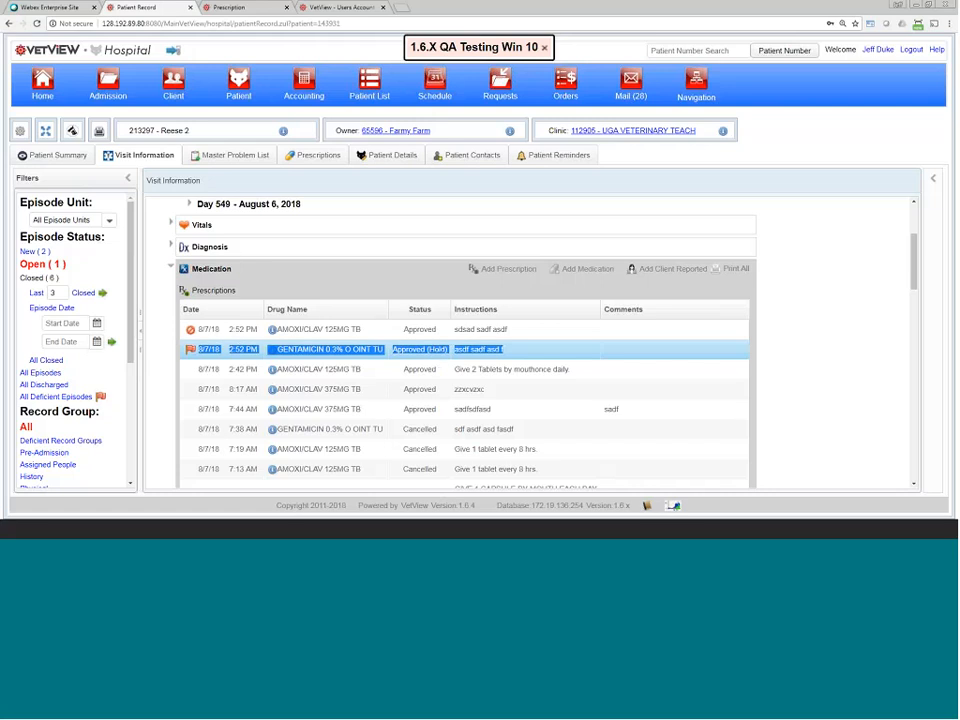
click(214, 351)
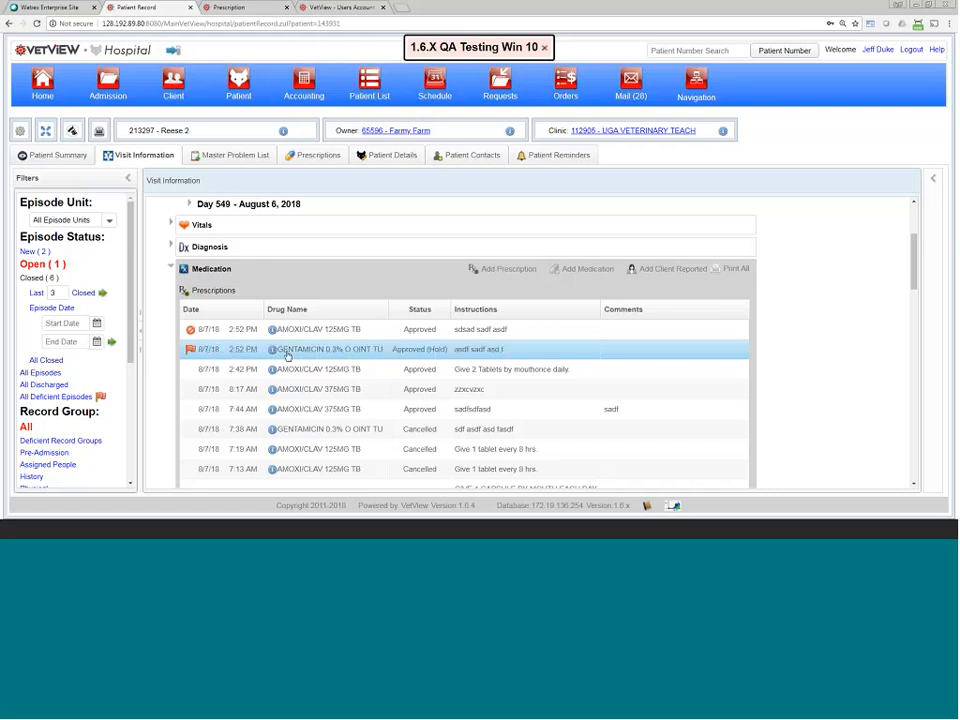
right_click(191, 354)
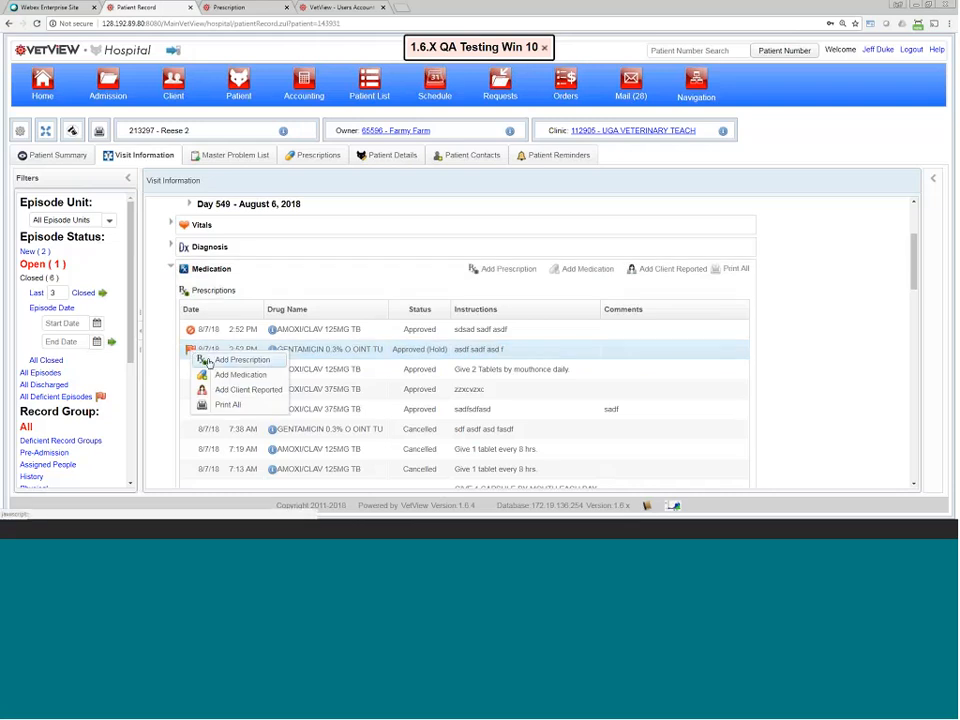
click(190, 355)
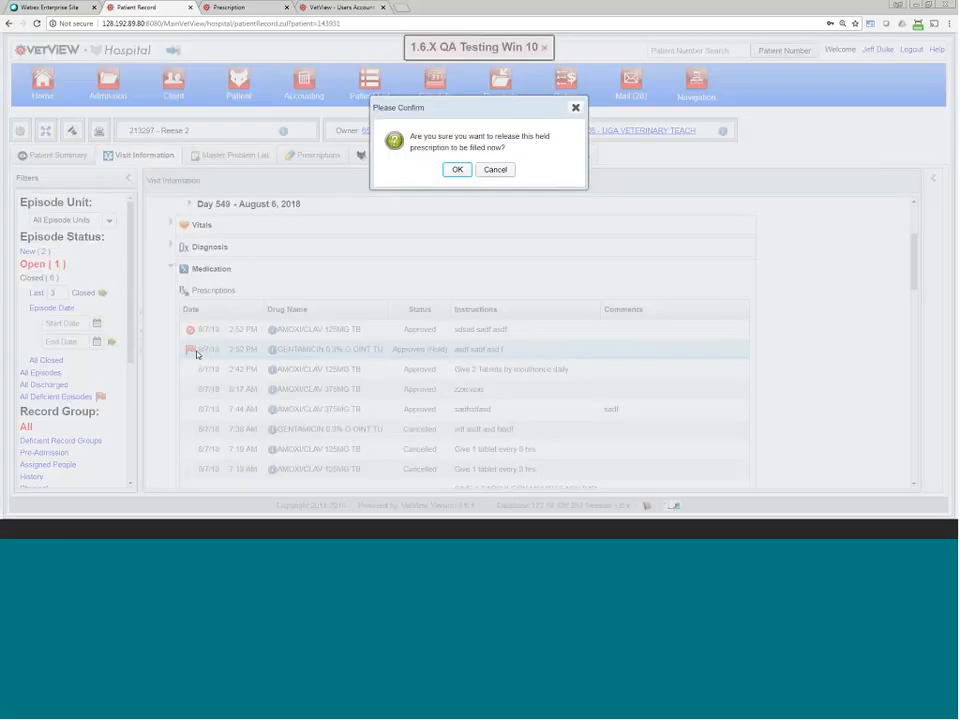
click(497, 170)
Step: Release the hold on the GENTAMICIN script from the Prescriptions tab and confirm
click(325, 160)
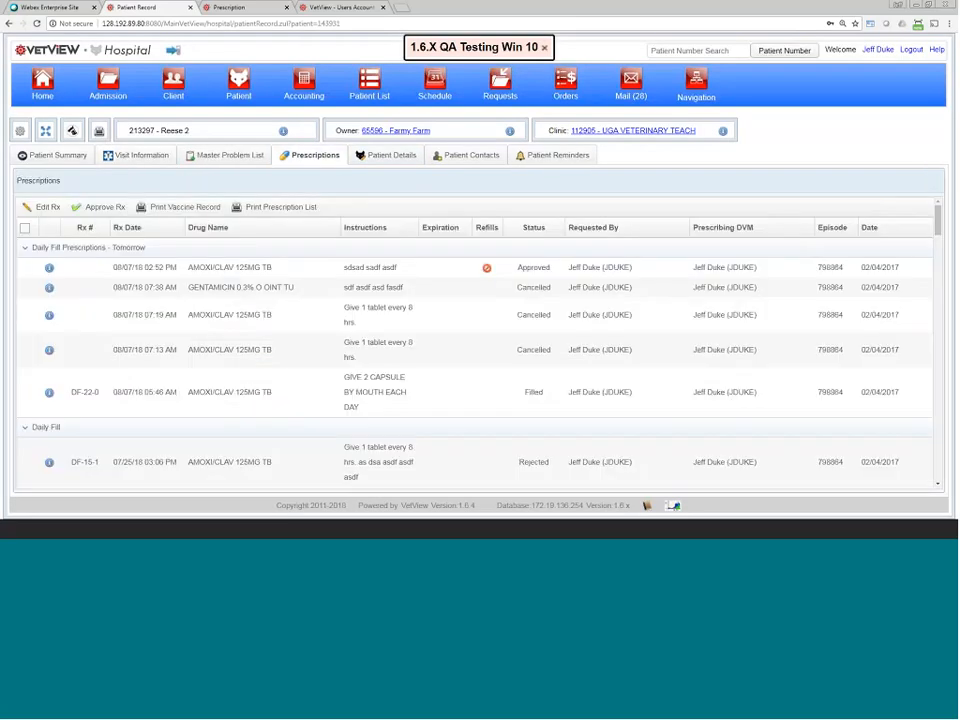
scroll(155, 357, down, 5)
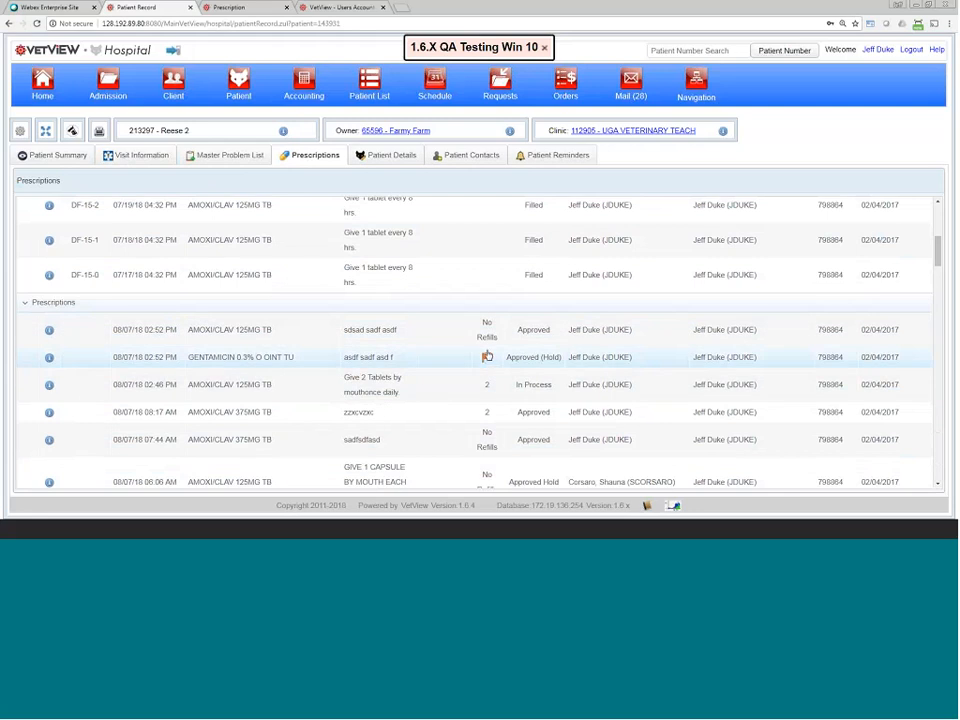
click(486, 359)
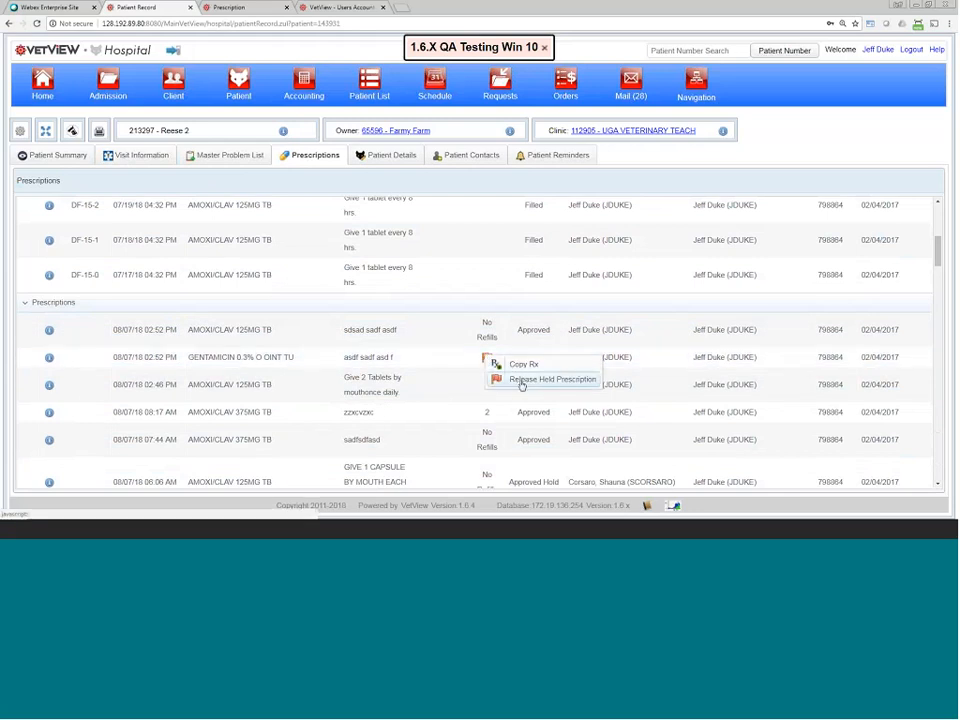
click(521, 383)
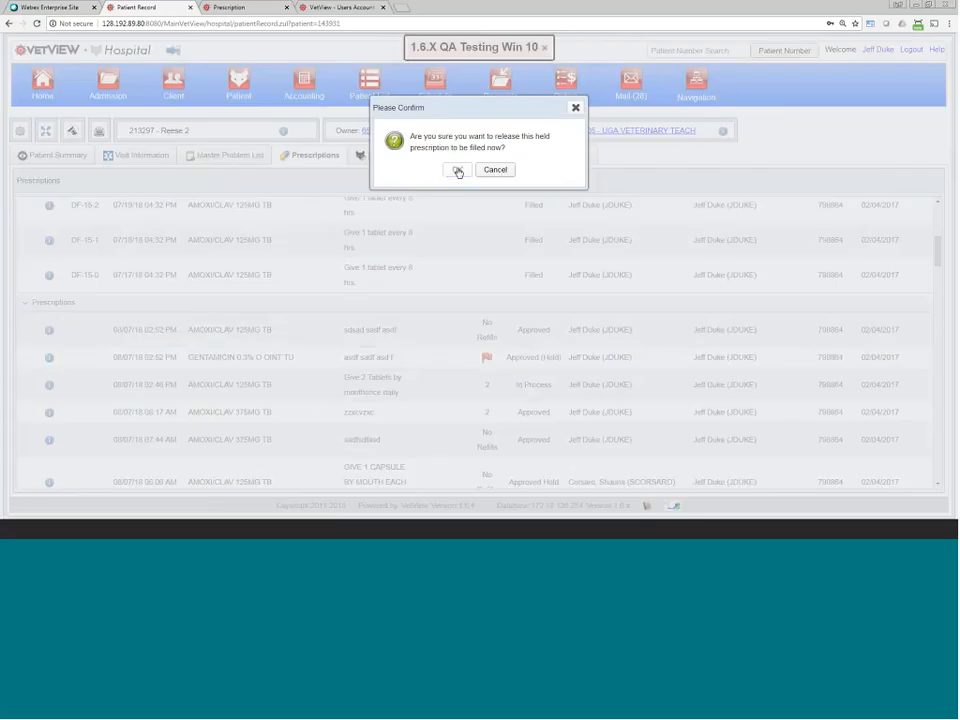
click(455, 168)
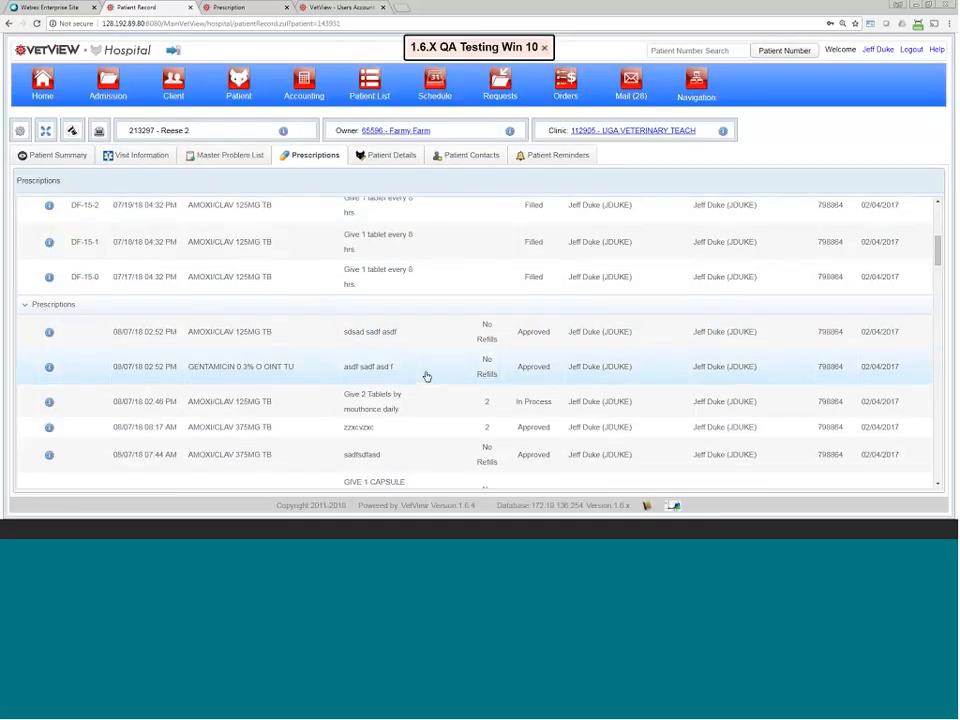
scroll(413, 352, up, 3)
scroll(413, 352, up, 3)
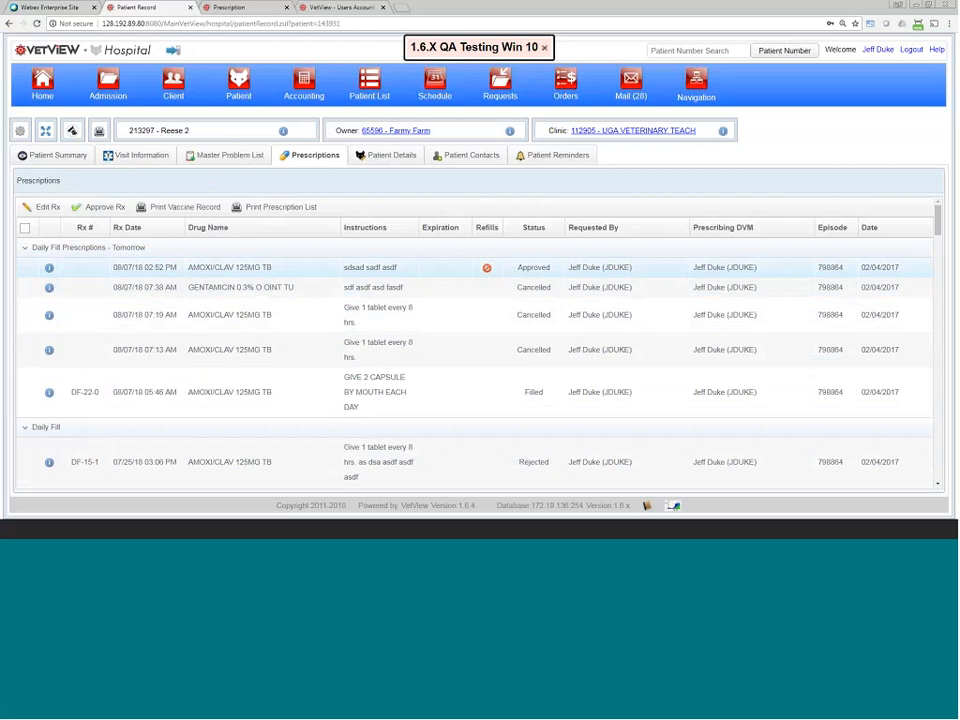
Step: Cancel the first AMOXI/CLAV 125MG TB script under Daily Fill Prescriptions - Tomorrow and confirm
drag(125, 268, 652, 270)
click(652, 270)
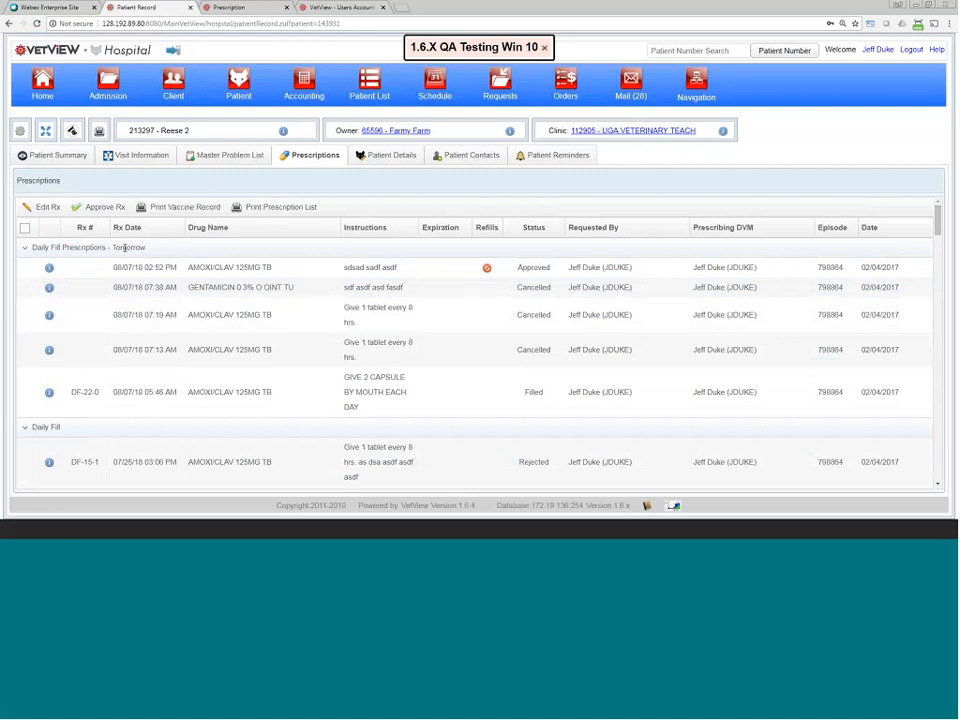
drag(148, 247, 34, 257)
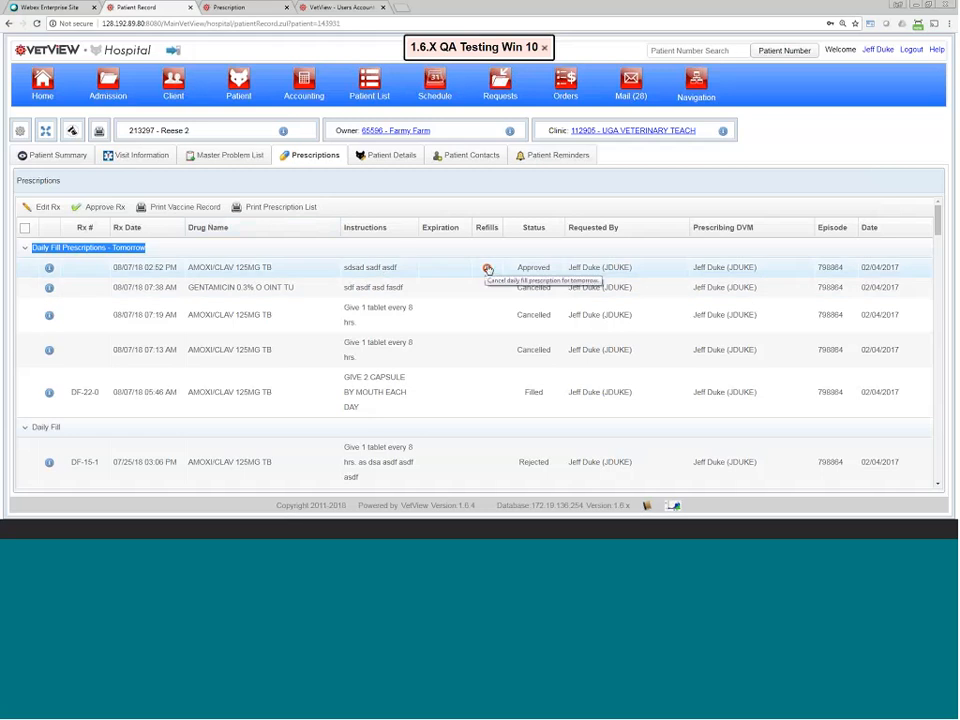
drag(547, 270, 514, 270)
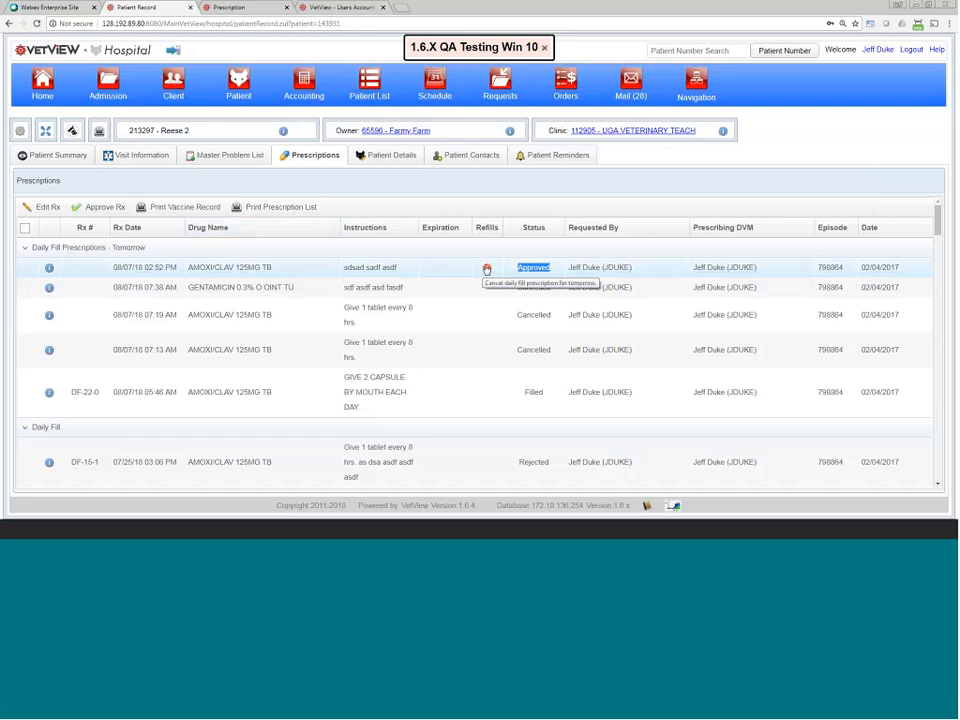
scroll(441, 317, down, 3)
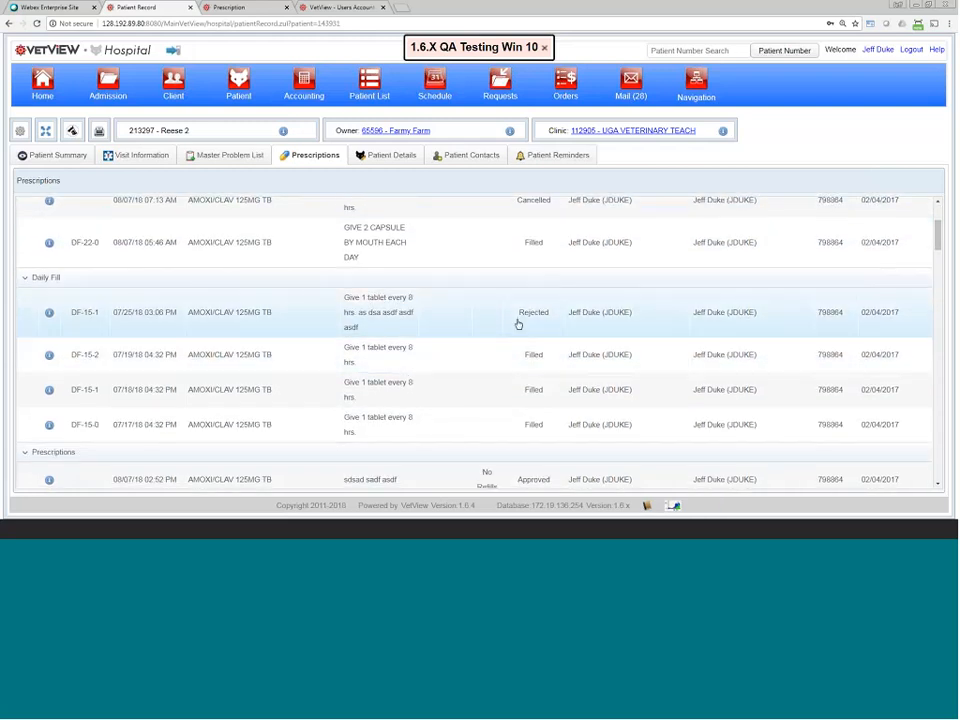
scroll(517, 324, up, 3)
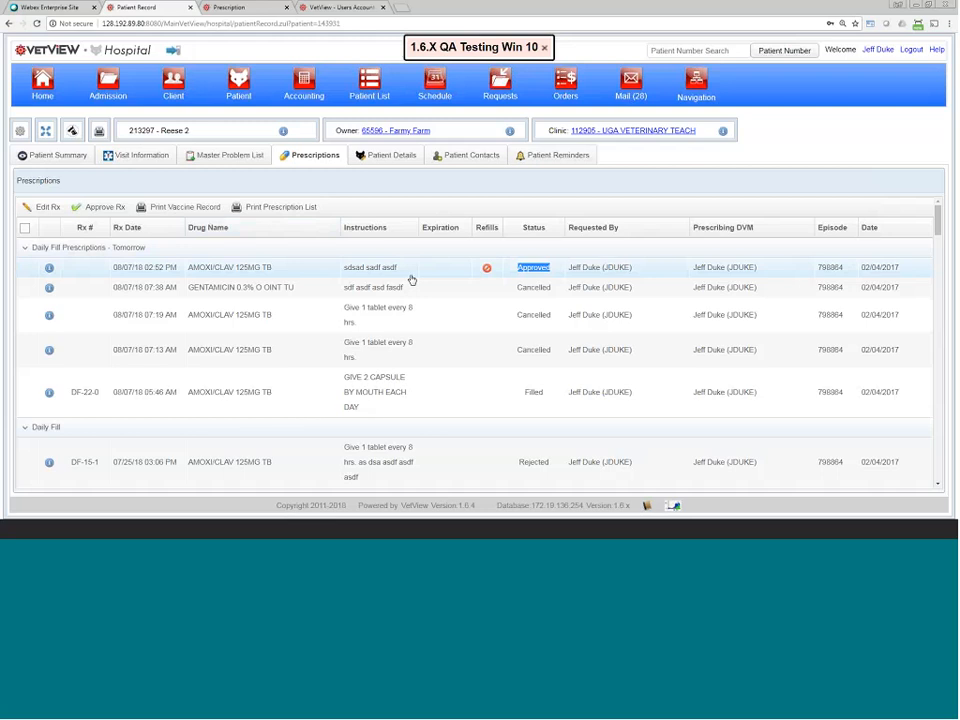
click(486, 268)
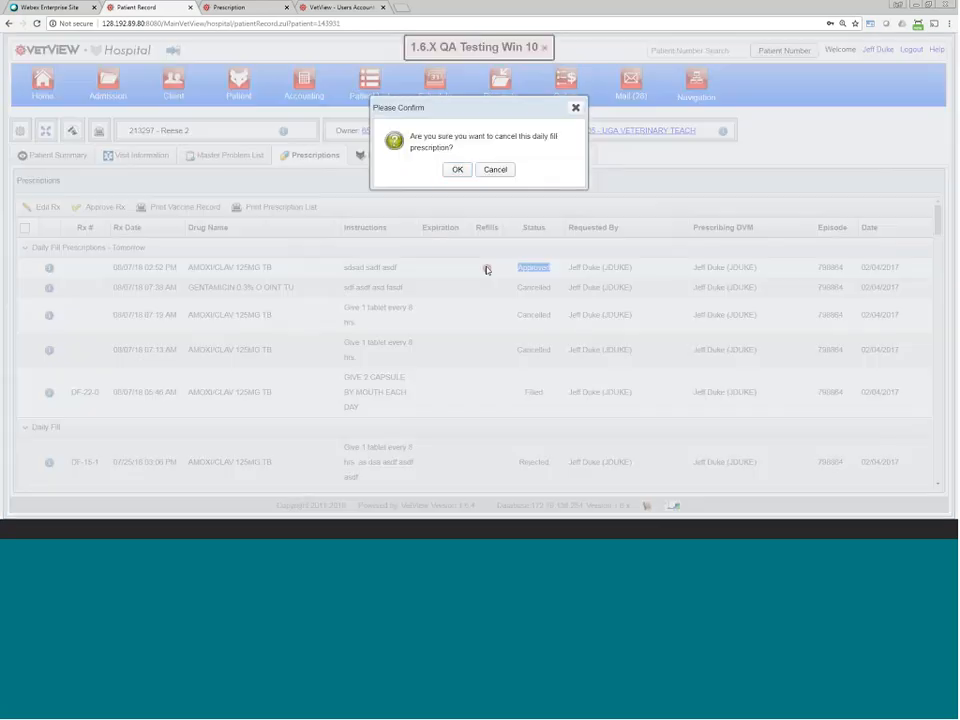
click(457, 170)
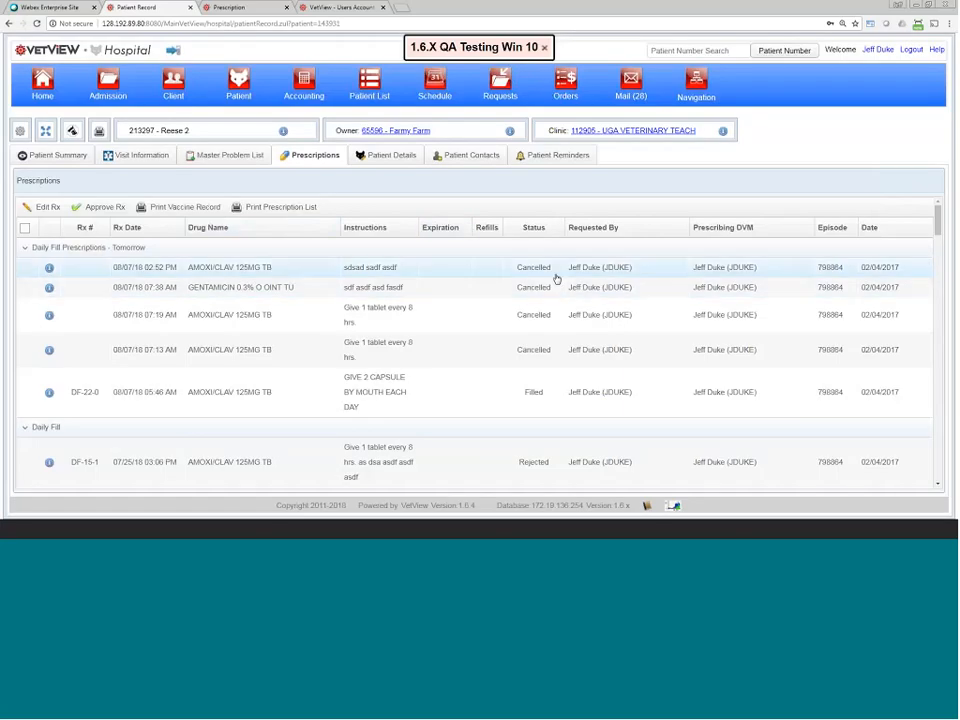
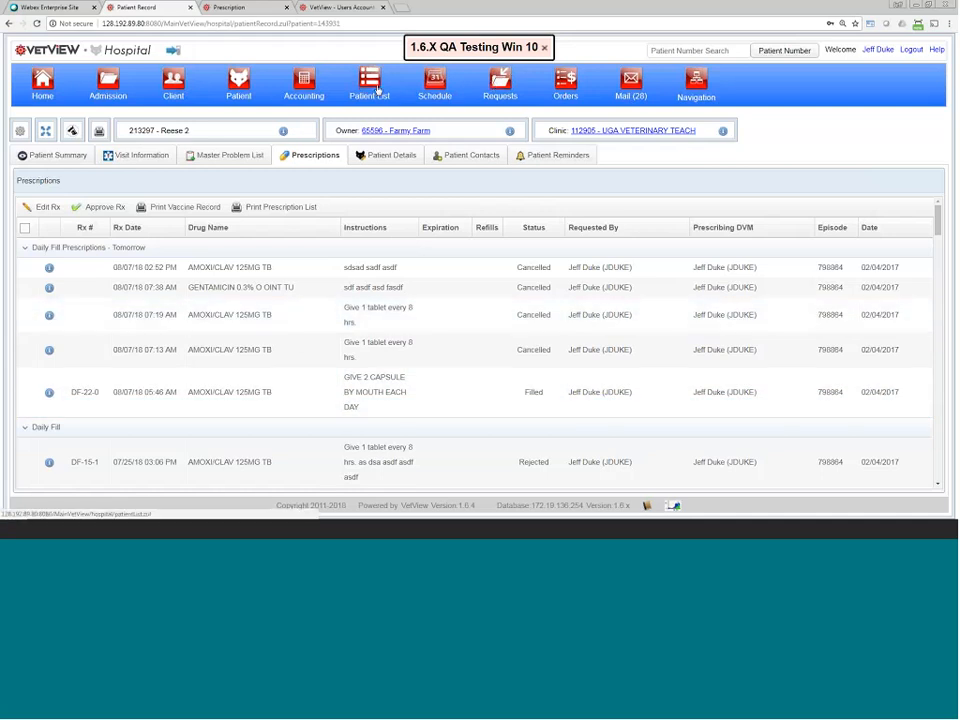
Step: Review the hospital Patient List's open episodes, highlighting one patient's outstanding deficiencies
click(377, 89)
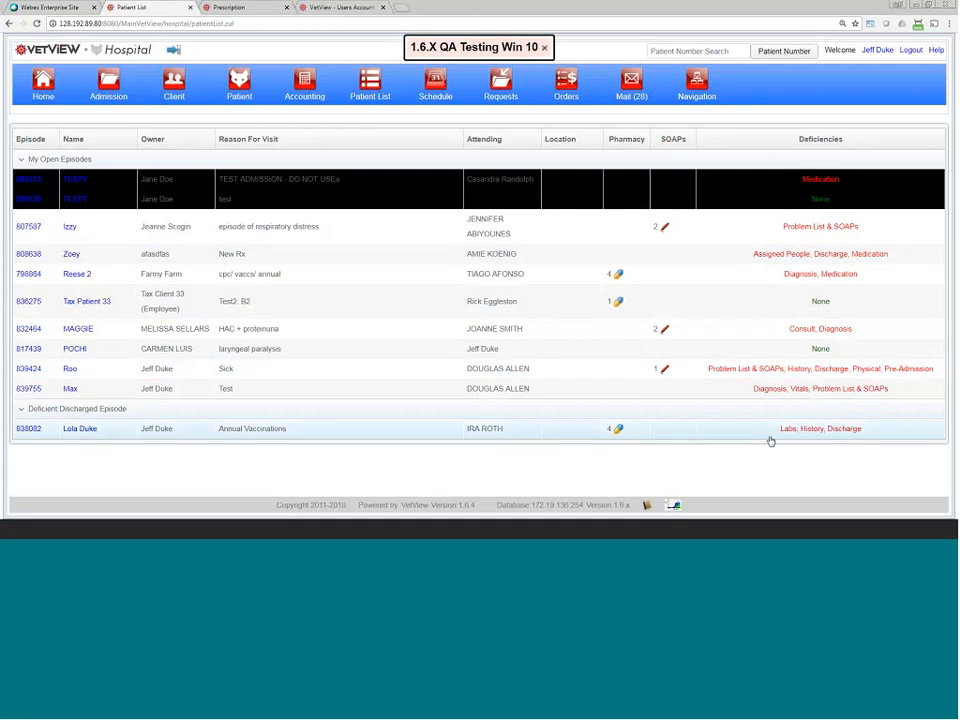
drag(769, 439, 868, 435)
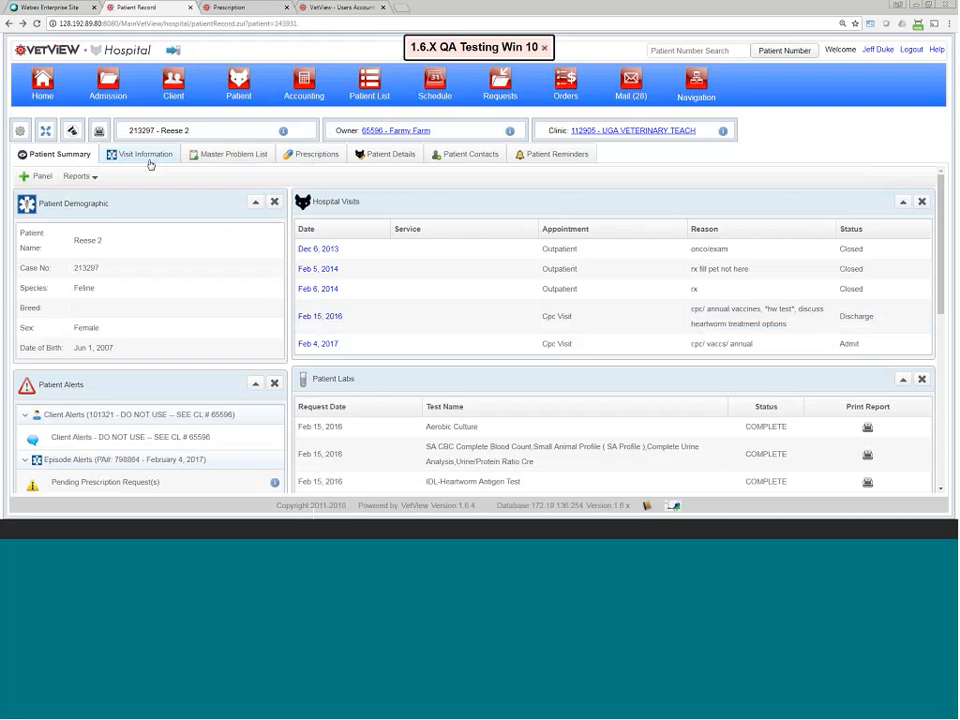
Step: Expand the visit's Medication section and browse its prescriptions, vaccines and client-reported medications
click(145, 156)
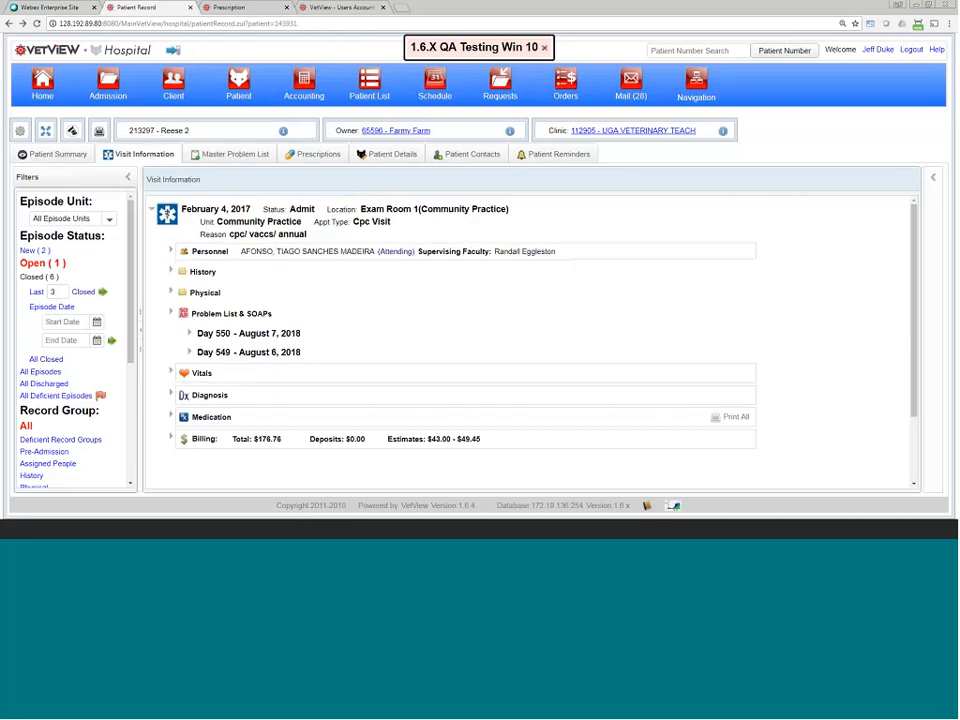
click(173, 416)
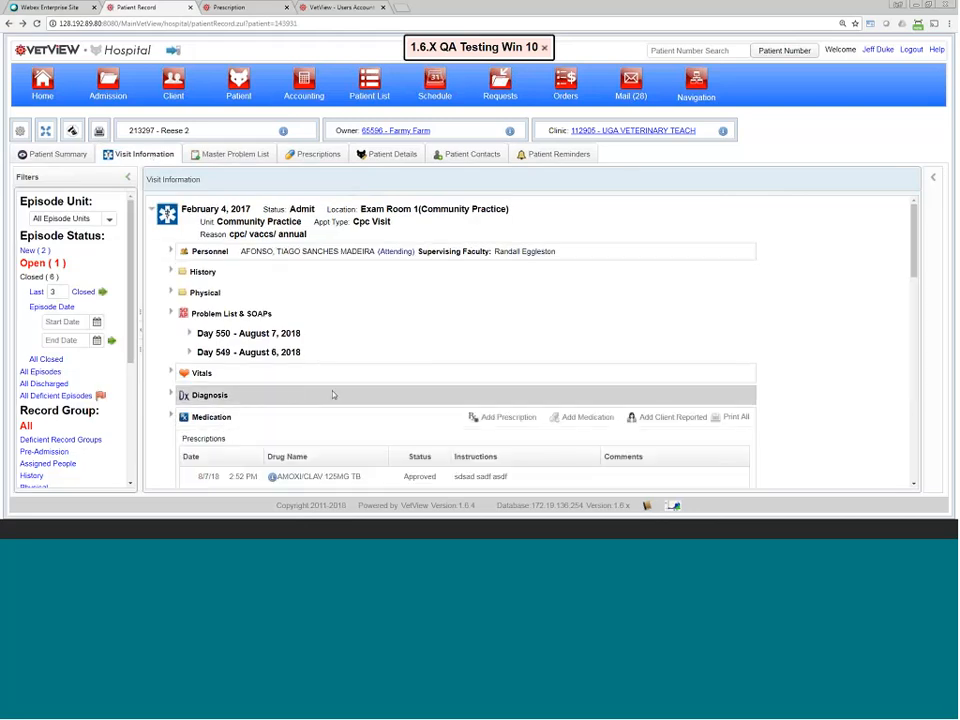
scroll(352, 404, down, 4)
scroll(352, 404, down, 10)
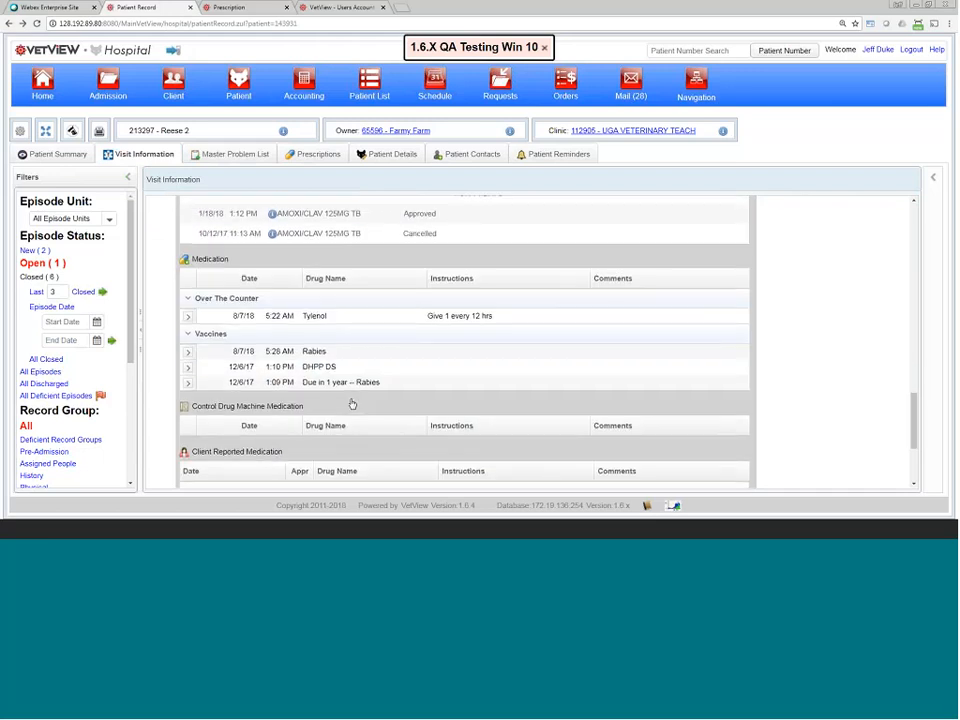
scroll(352, 404, down, 2)
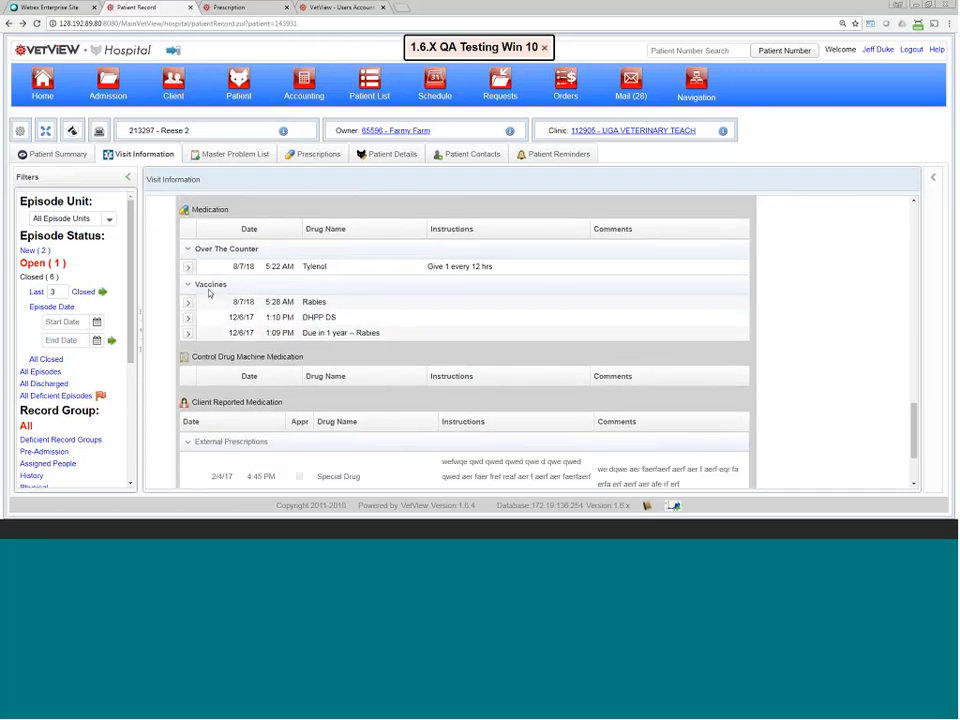
scroll(290, 362, down, 4)
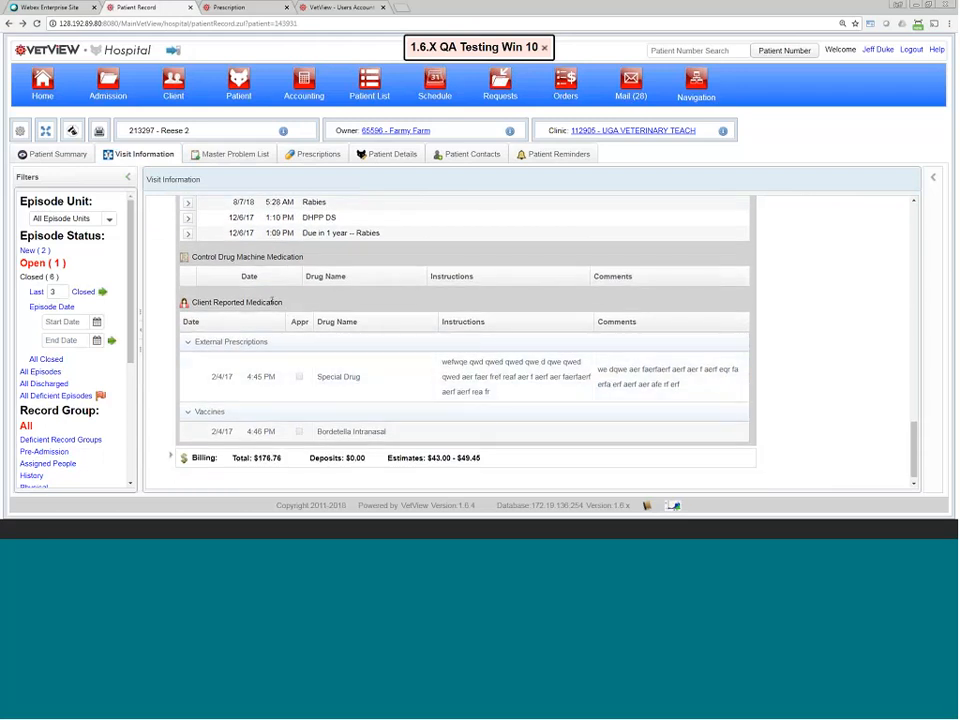
drag(245, 302, 280, 300)
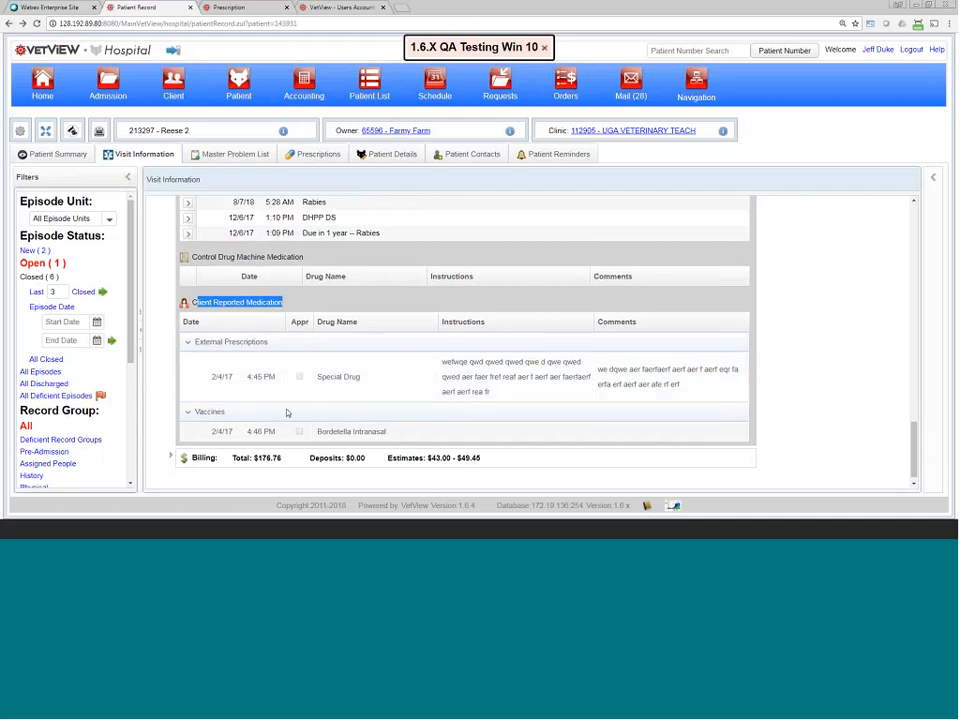
scroll(291, 407, up, 3)
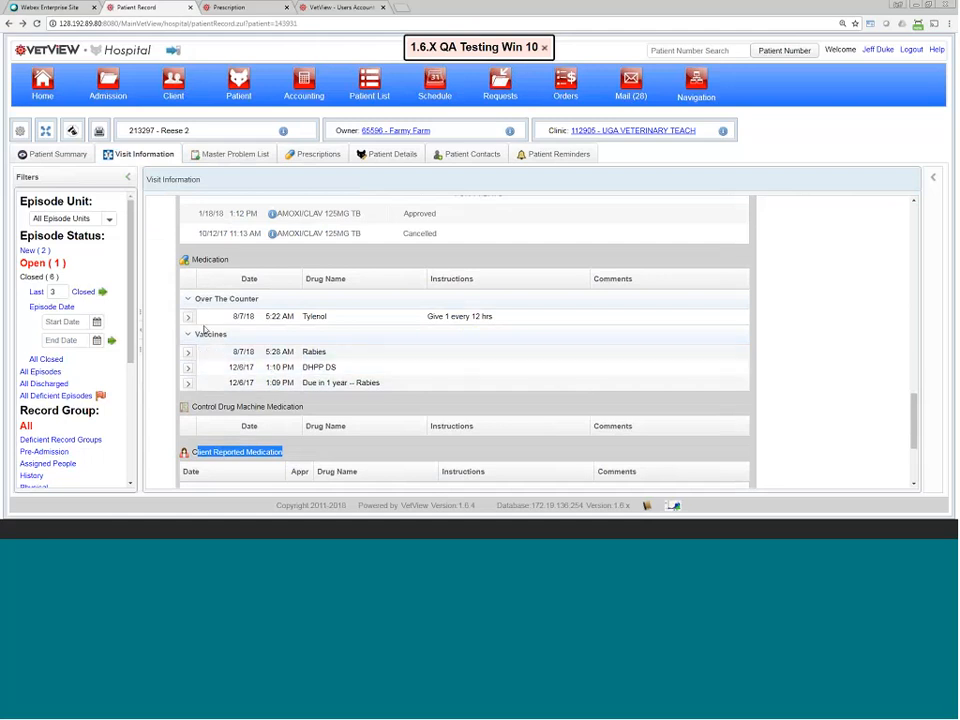
scroll(493, 300, up, 3)
scroll(592, 275, up, 3)
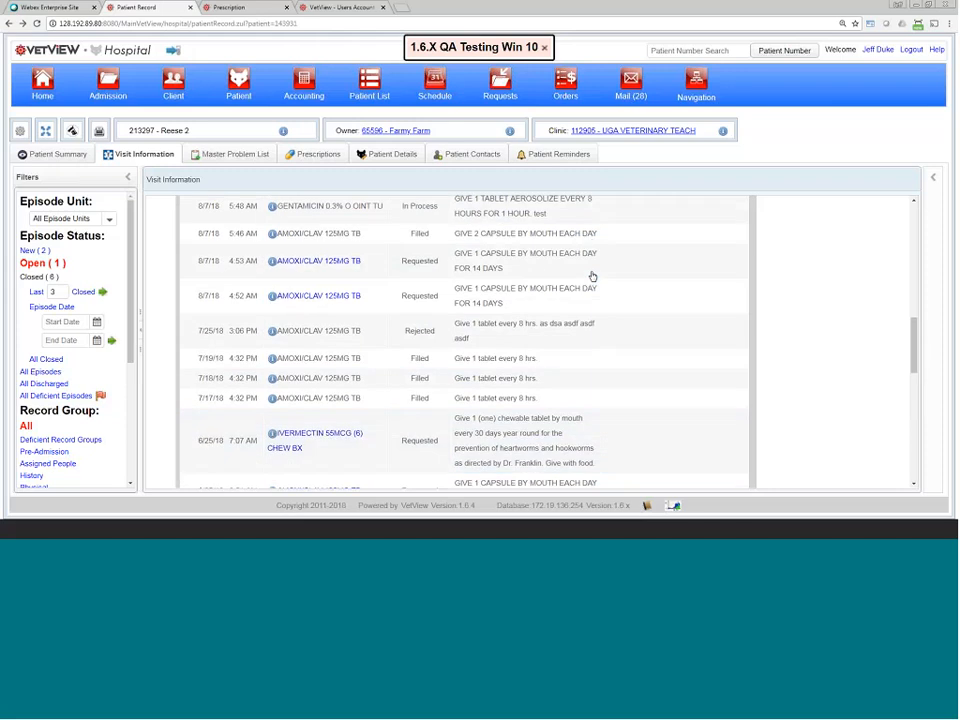
scroll(592, 289, down, 4)
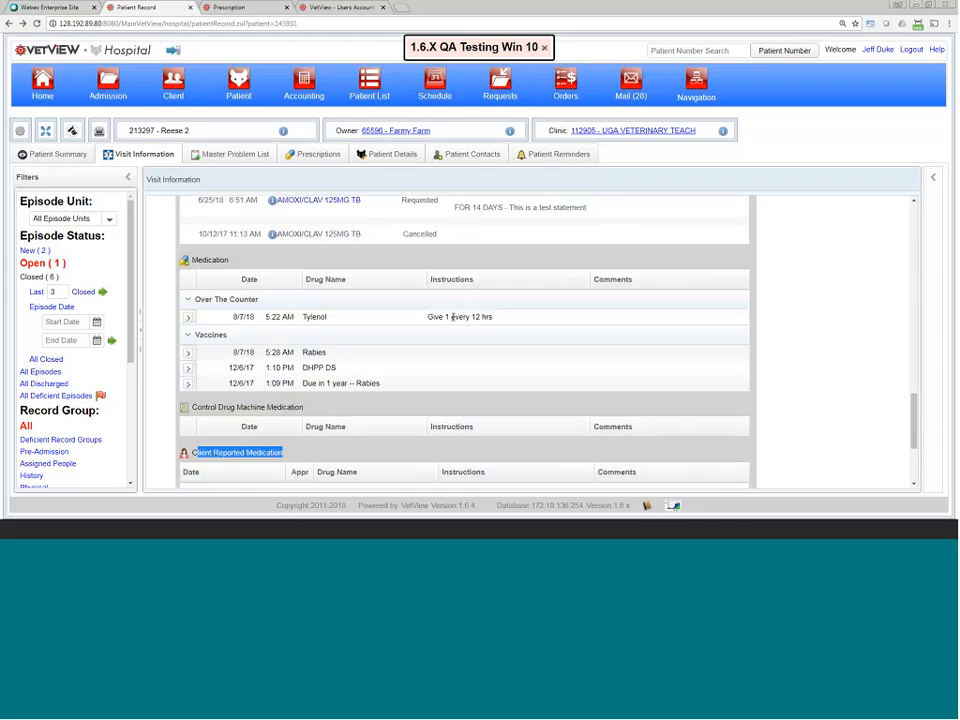
Step: Start a new Vaccine medication entry with product RABIES KILLED 3 YR DS
right_click(334, 343)
click(377, 362)
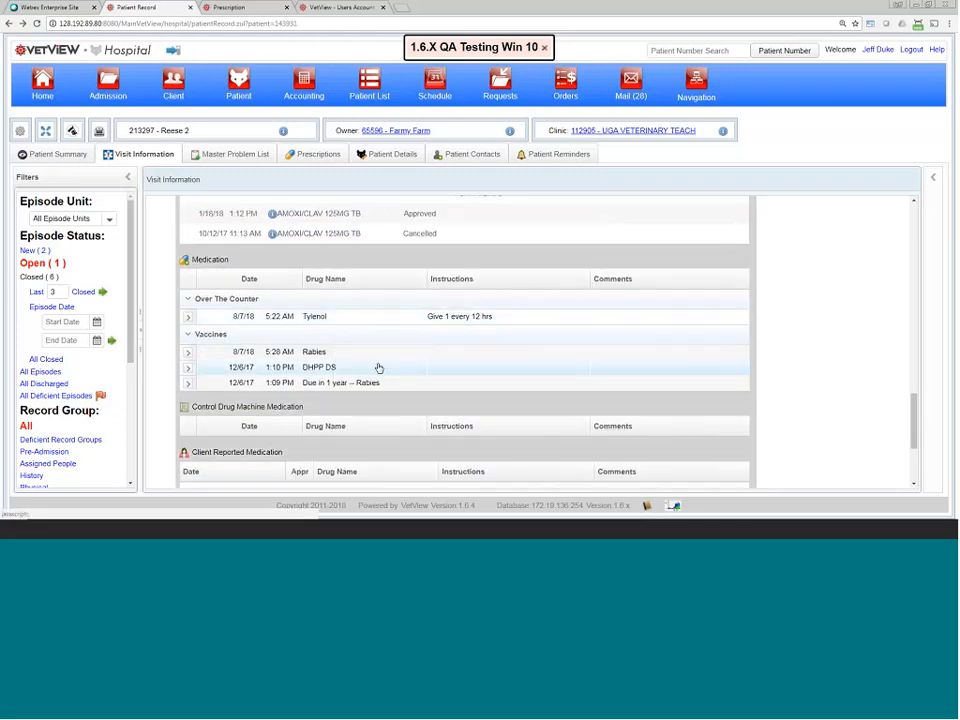
click(285, 299)
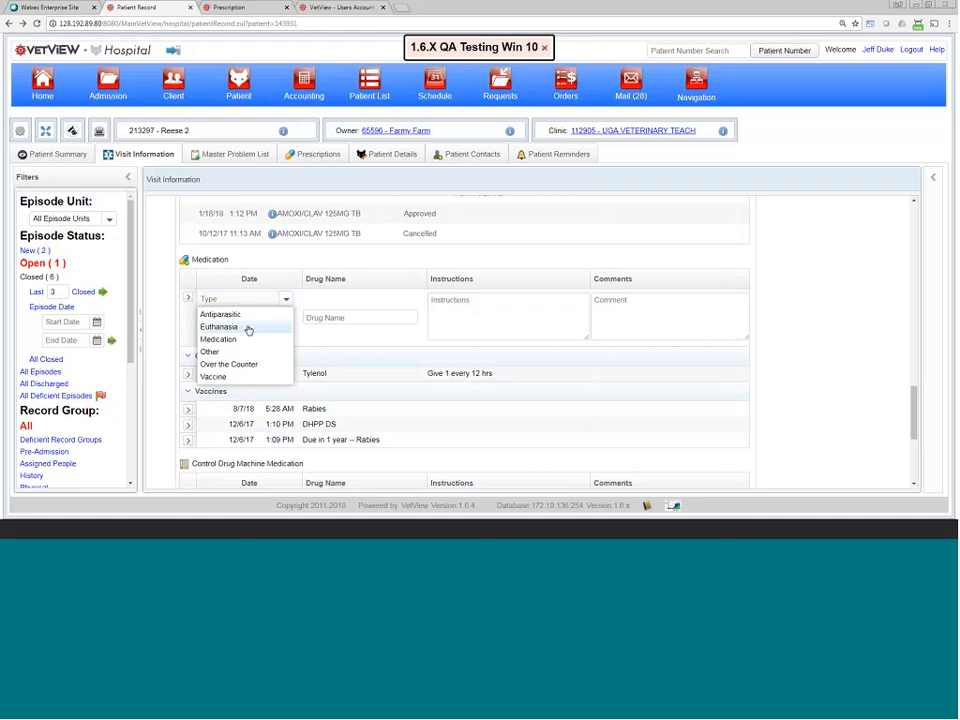
click(222, 376)
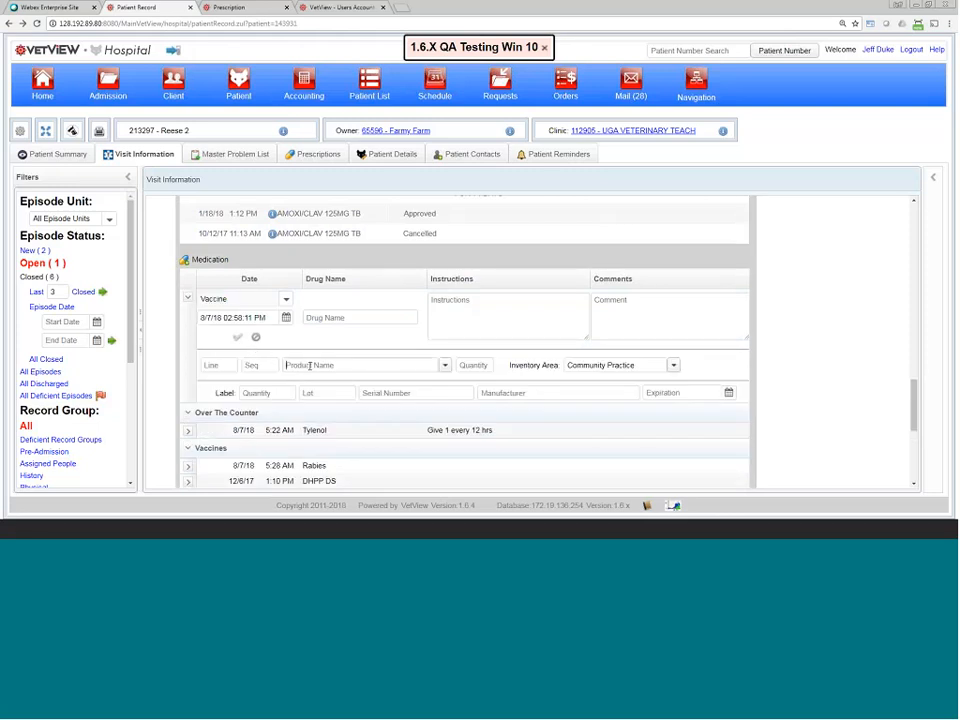
text(rabie)
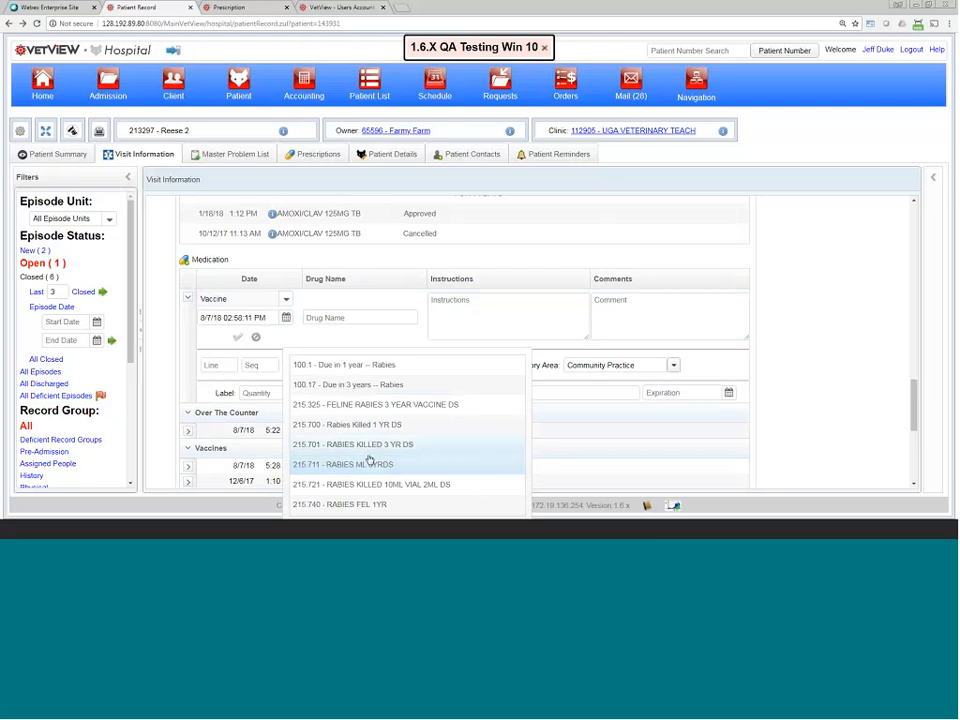
click(370, 446)
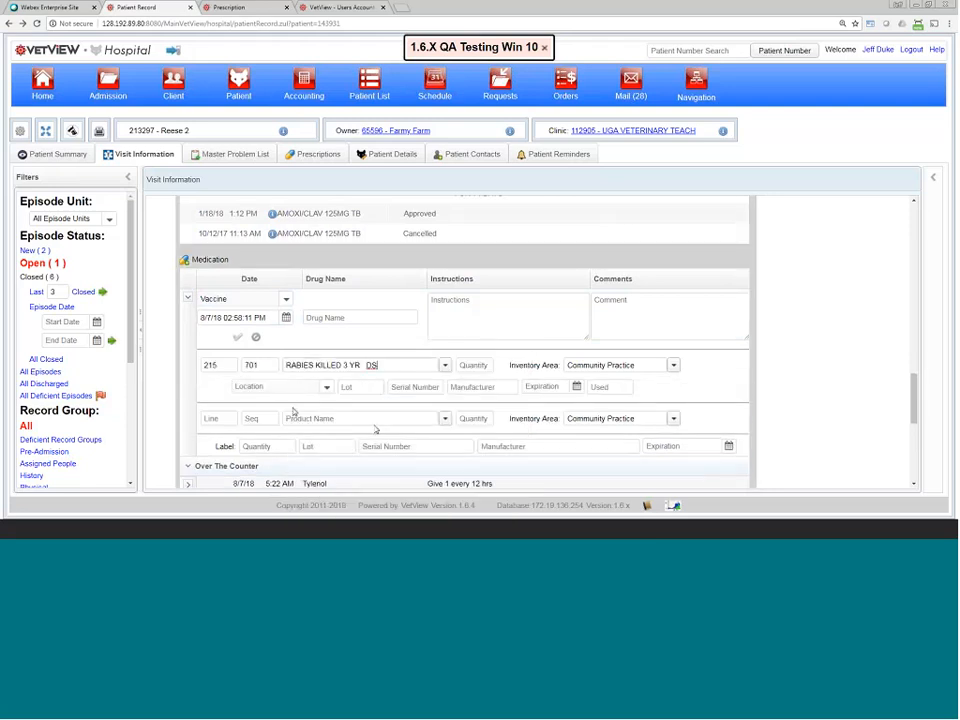
click(357, 388)
click(415, 386)
click(478, 387)
Step: Expand the Tylenol entry to show Tylenol 325 mg, quantity 14, Unapproved status
scroll(420, 380, down, 2)
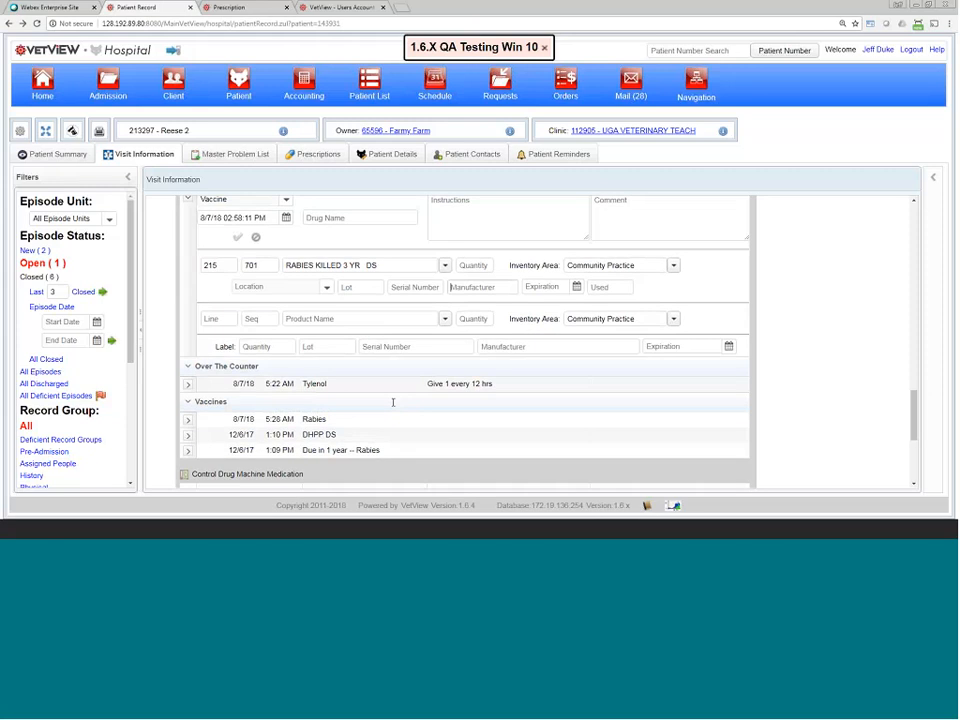
click(188, 385)
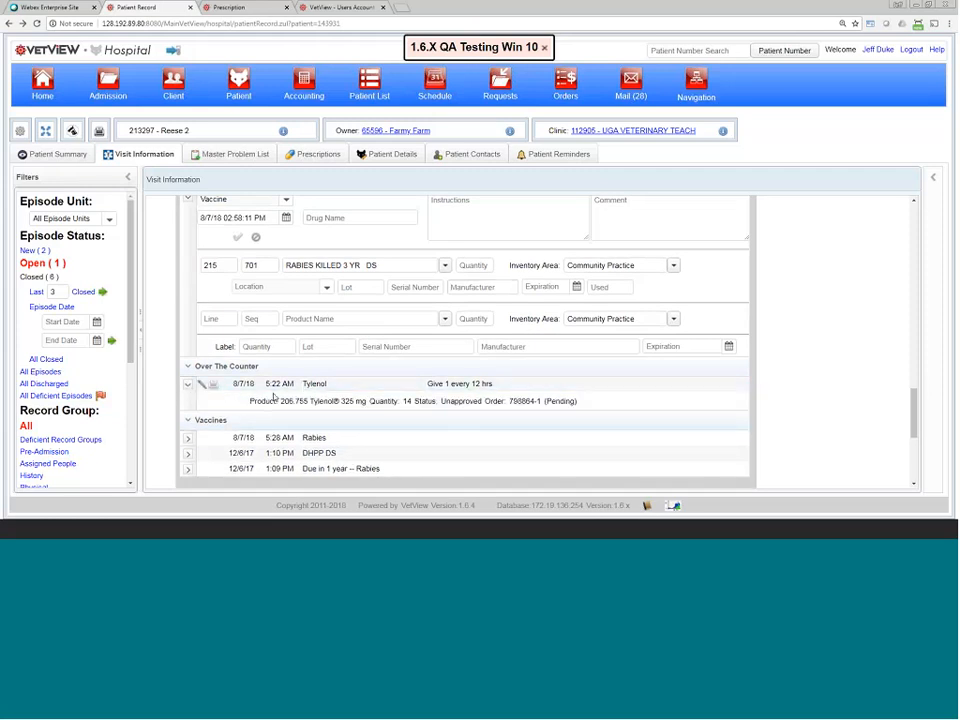
double_click(351, 383)
scroll(296, 269, up, 1)
scroll(296, 269, up, 3)
Step: Change the draft entry's type to Over the Counter and search 'tram' in Product Name
click(225, 298)
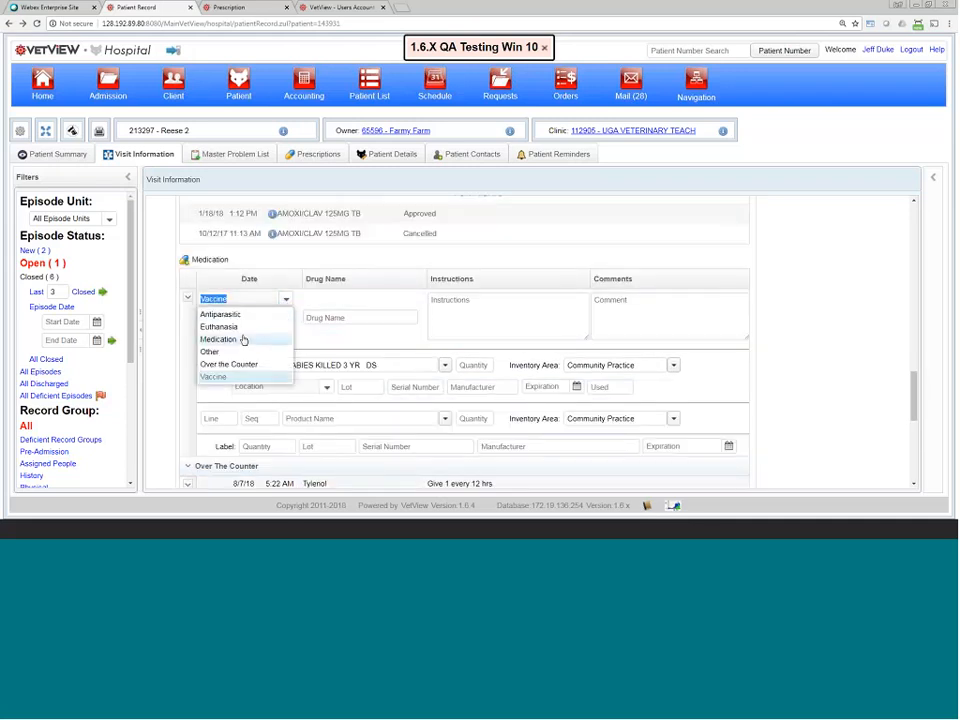
click(244, 365)
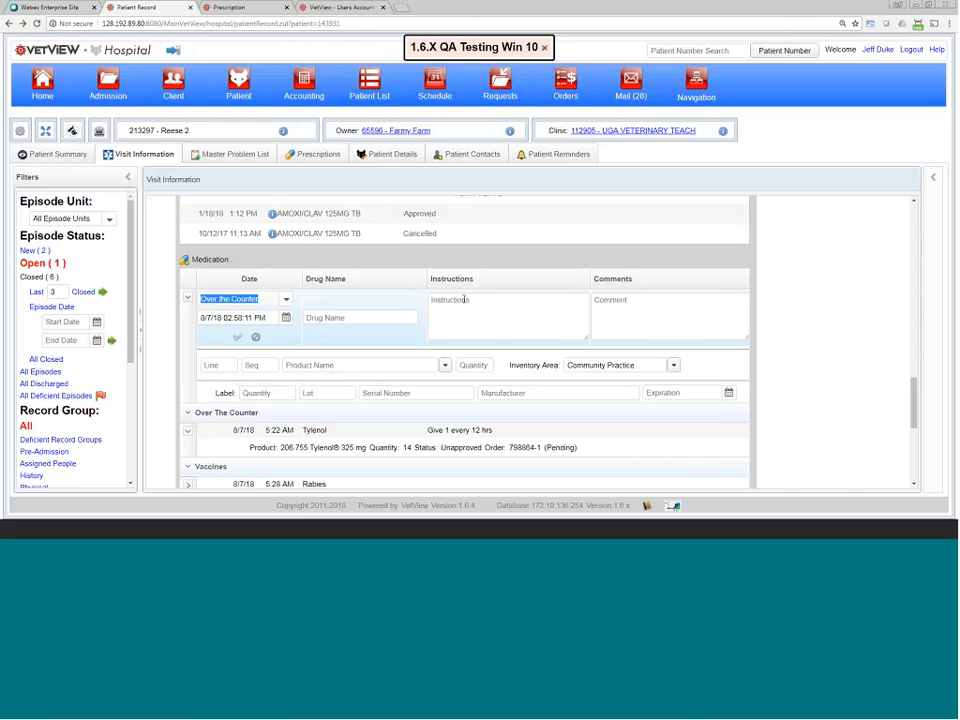
click(504, 300)
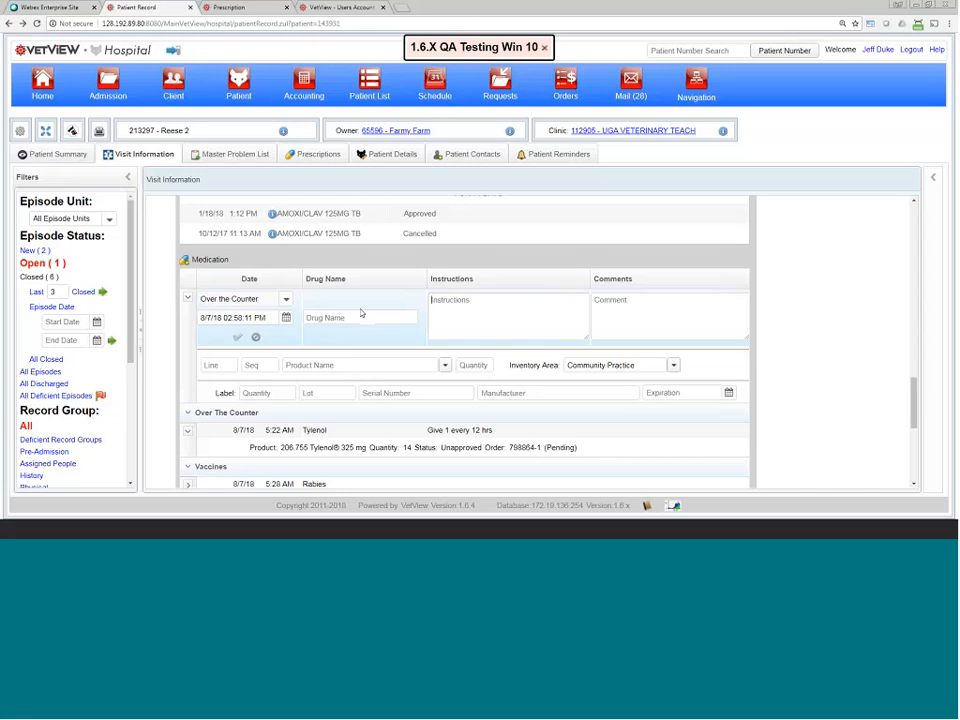
click(320, 364)
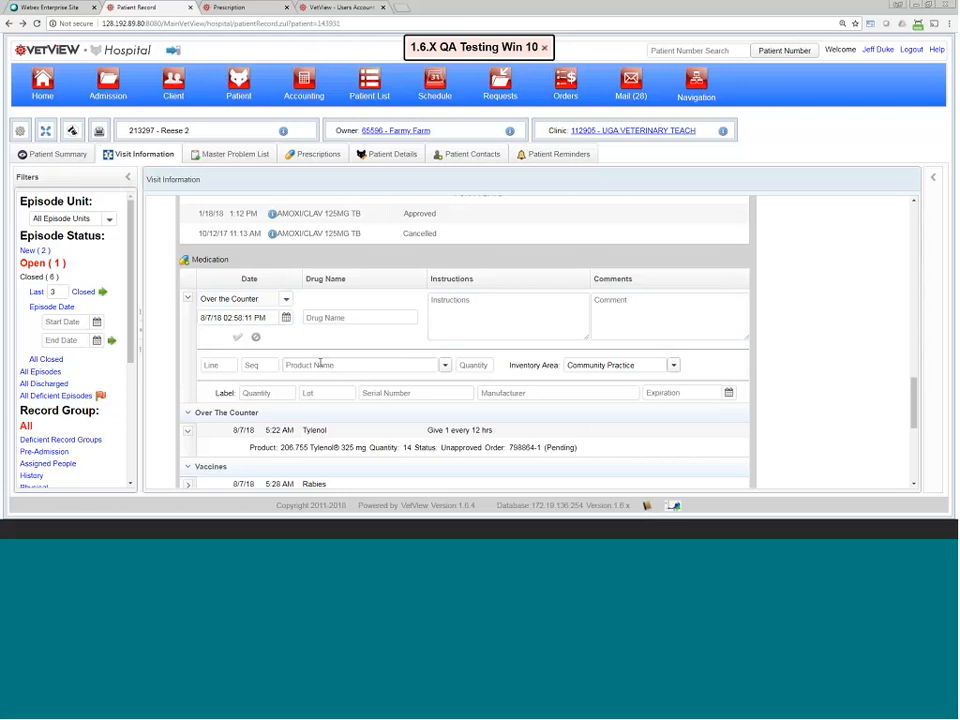
text(tram)
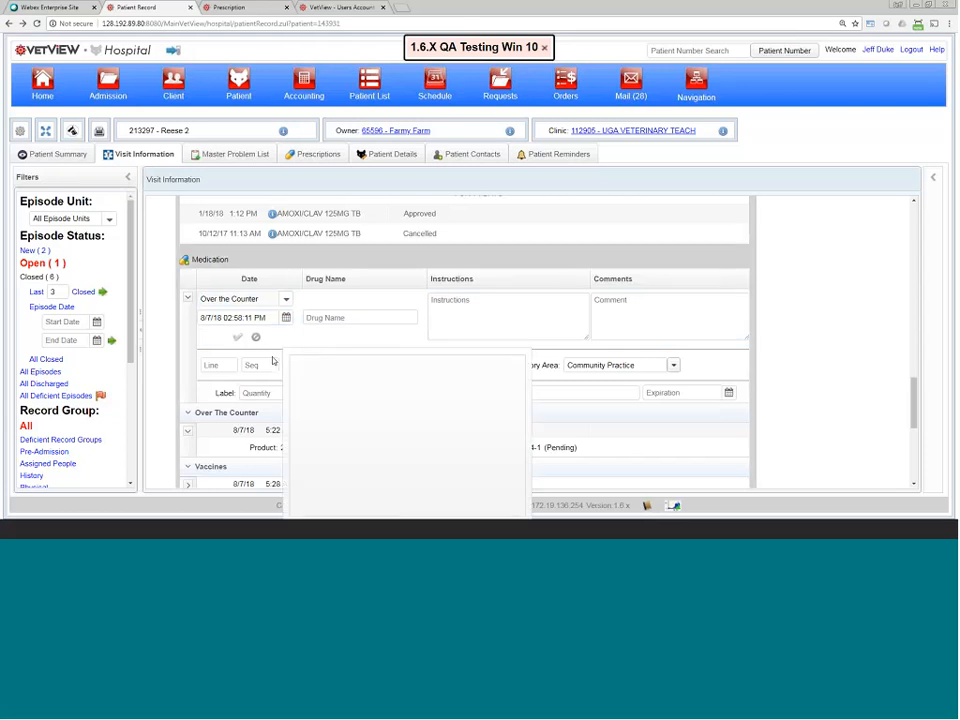
Step: Discard the draft medication entry and start a fresh blank one
click(274, 357)
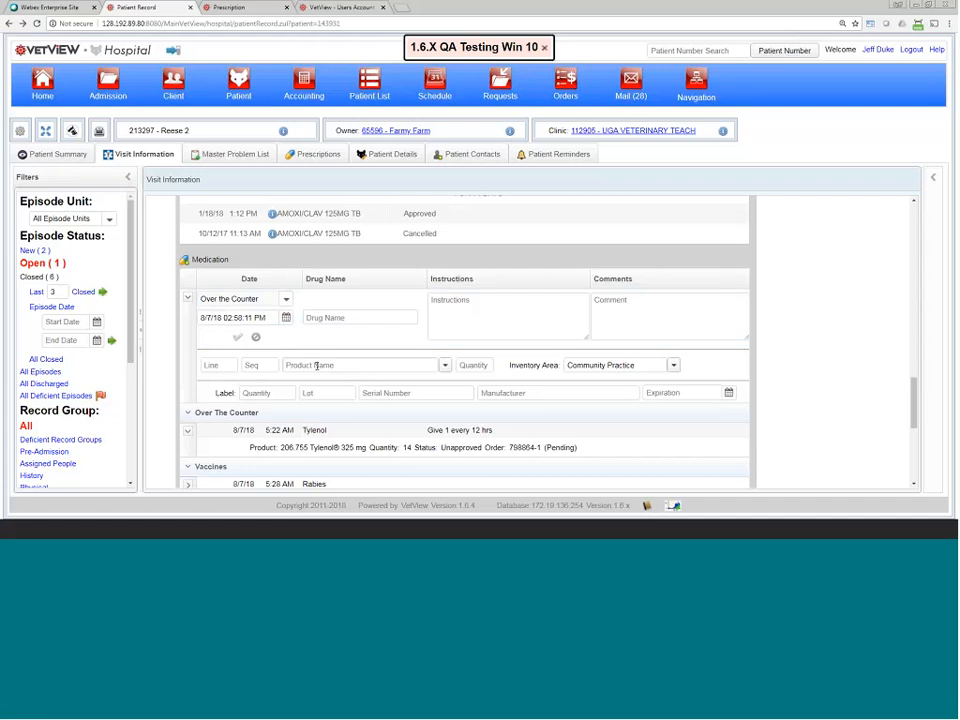
click(316, 366)
click(317, 370)
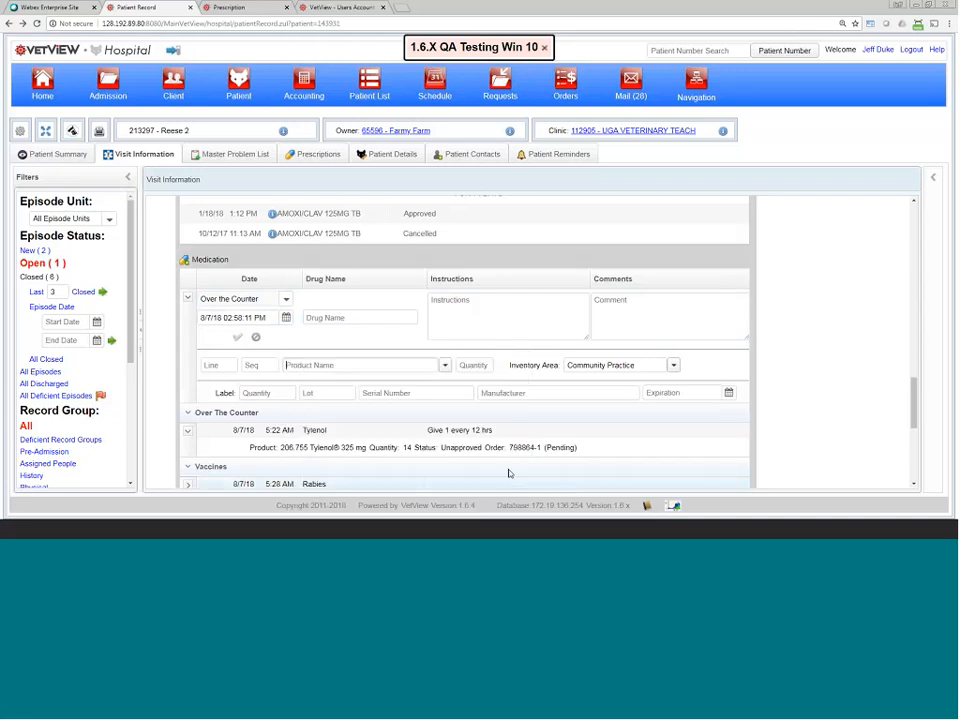
click(256, 337)
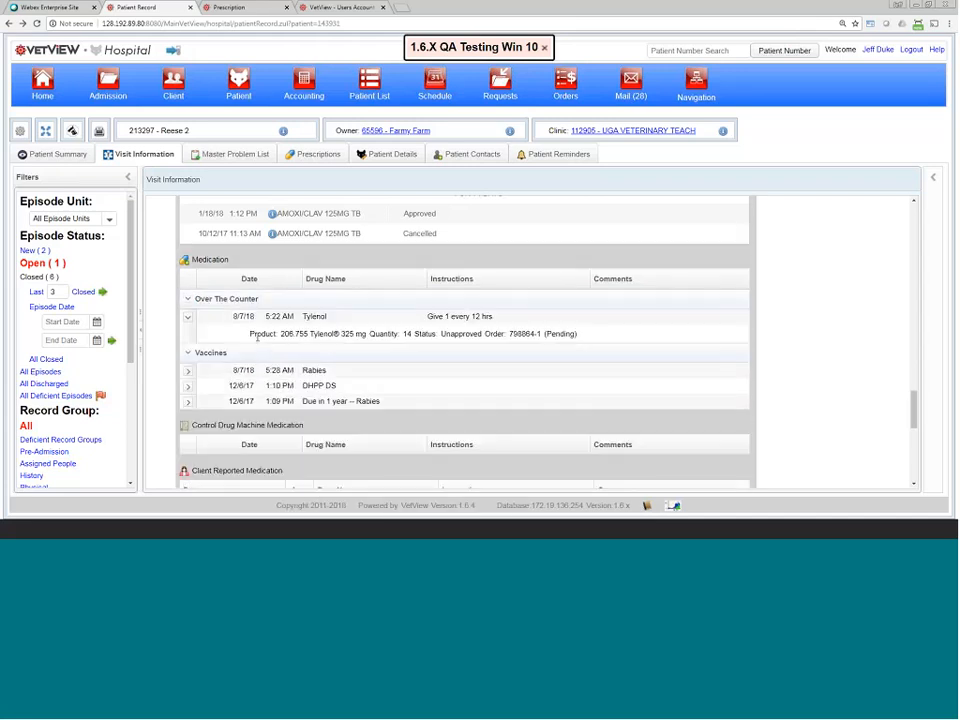
right_click(506, 257)
click(548, 280)
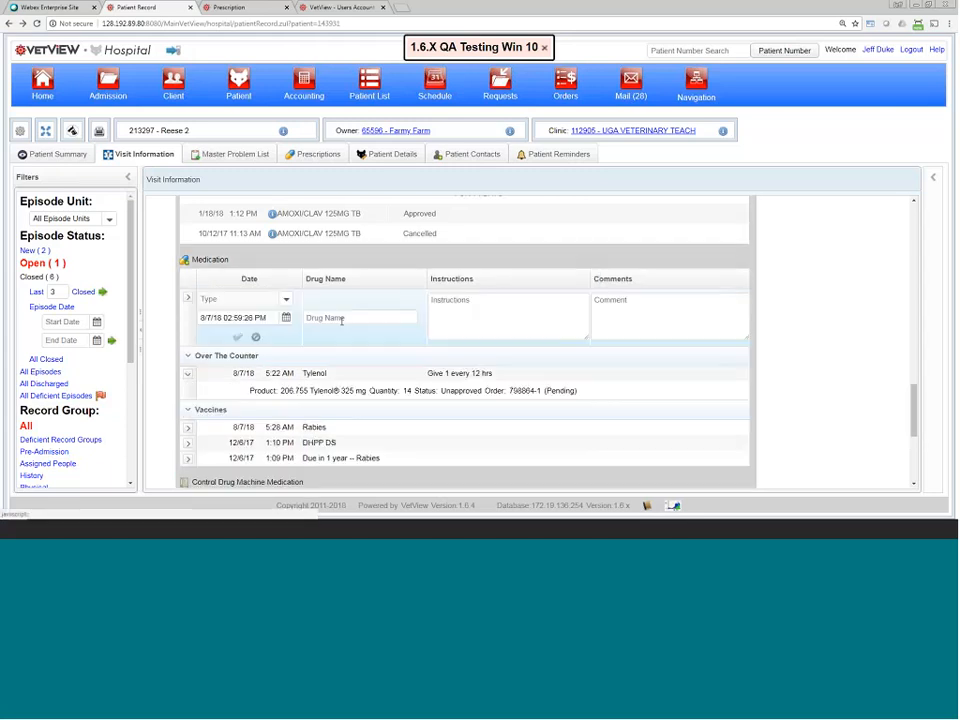
Step: Save an Over the Counter CAT E COLLAR 12CM entry with quantity 1
click(285, 299)
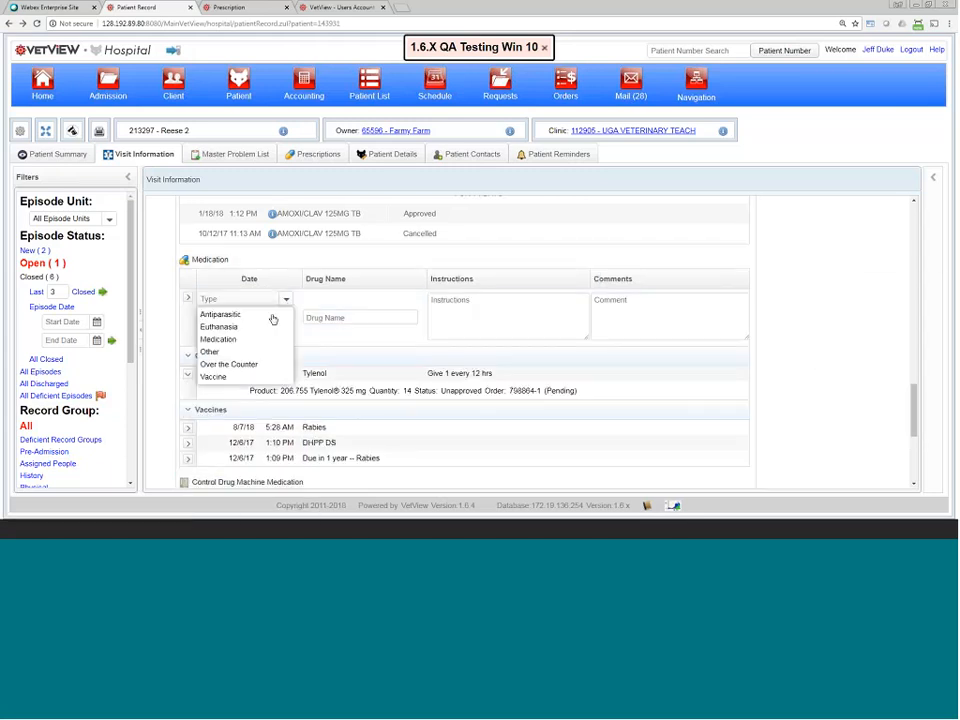
click(253, 365)
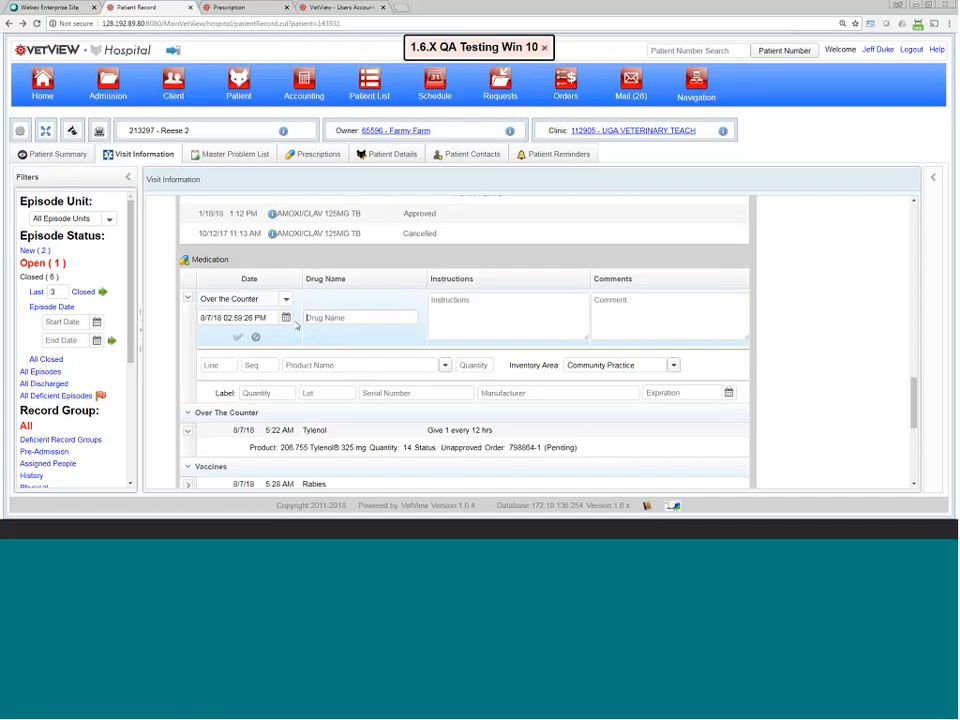
click(351, 364)
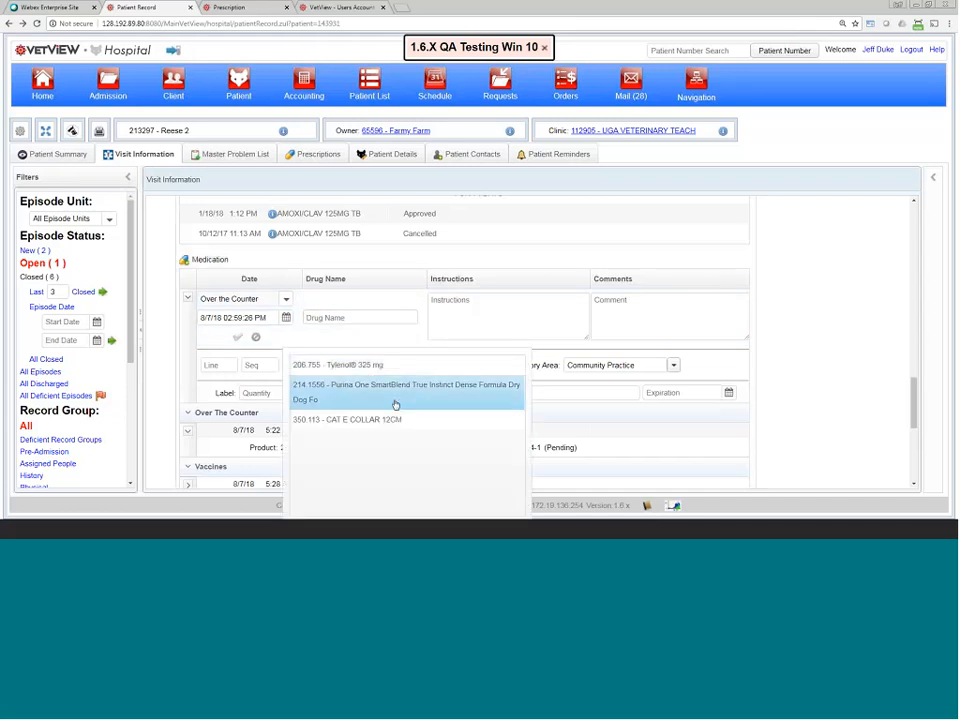
click(372, 420)
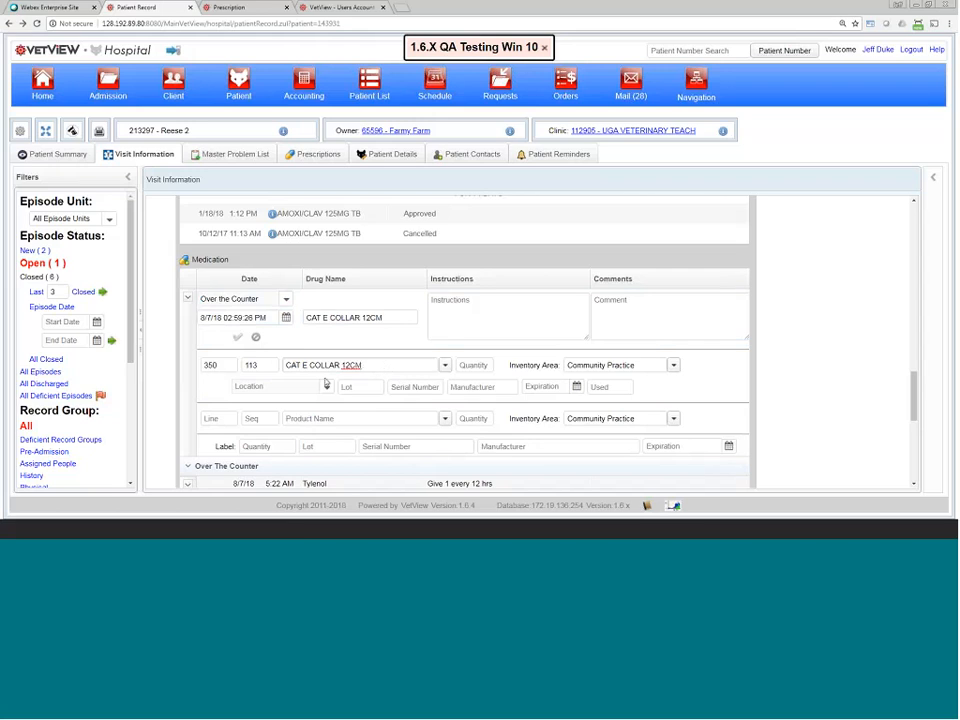
click(357, 388)
click(238, 340)
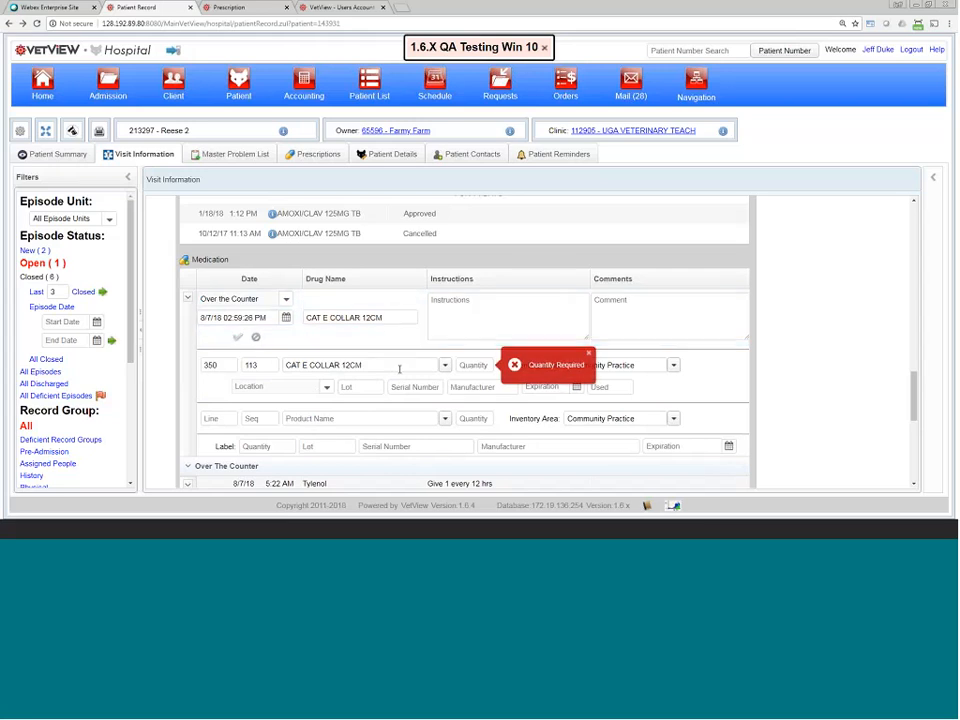
click(470, 365)
text(1)
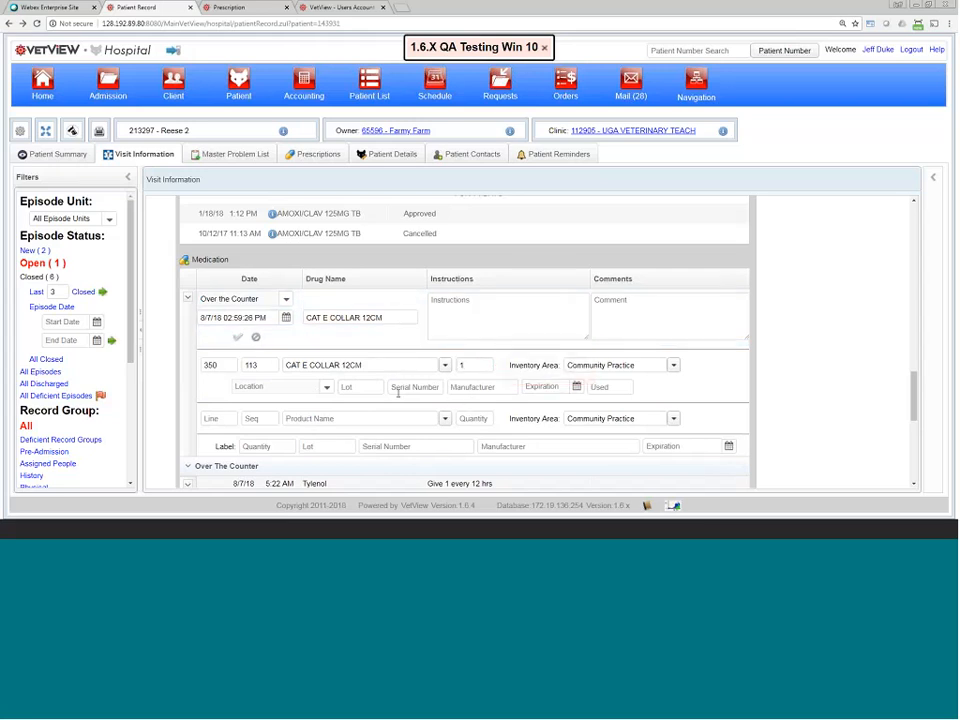
click(238, 338)
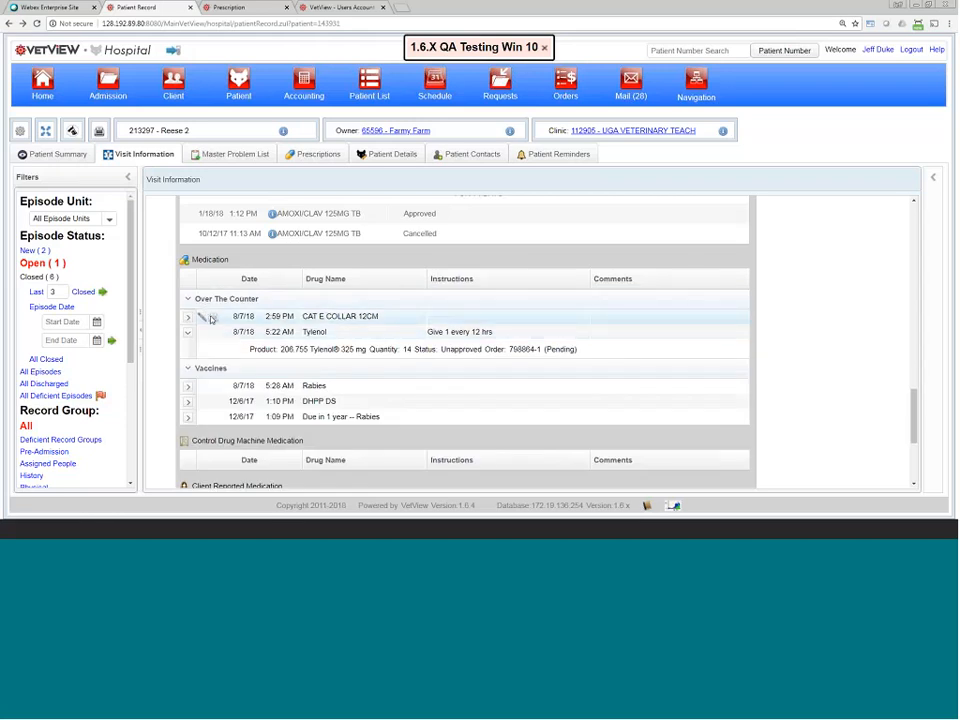
Step: Preview the CAT E COLLAR label, then expand its row showing quantity 1, Unapproved, pending order
click(206, 316)
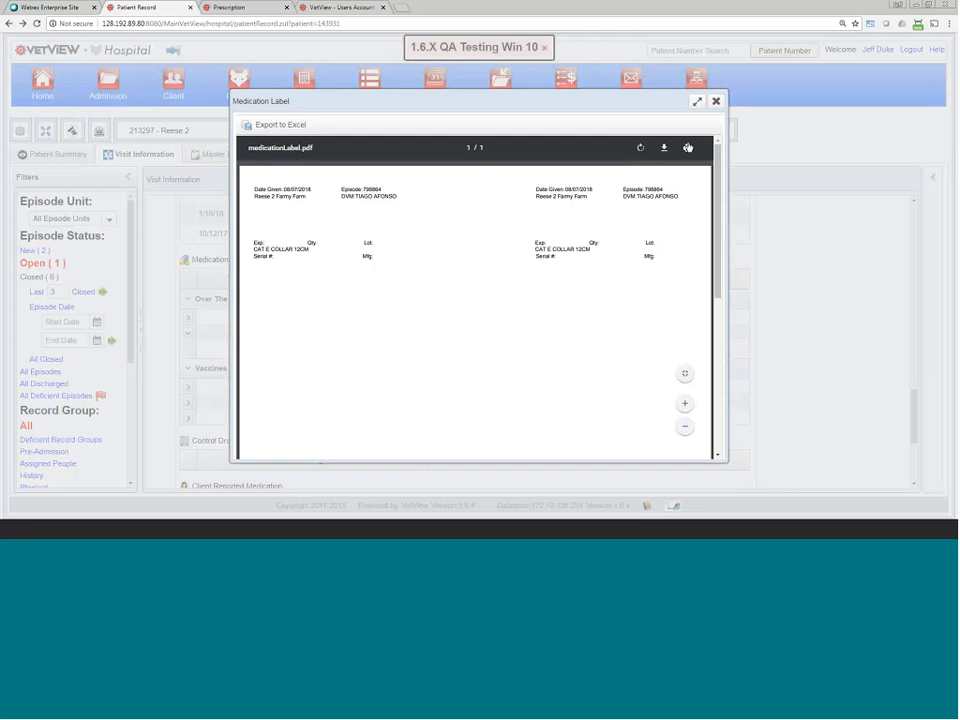
click(716, 101)
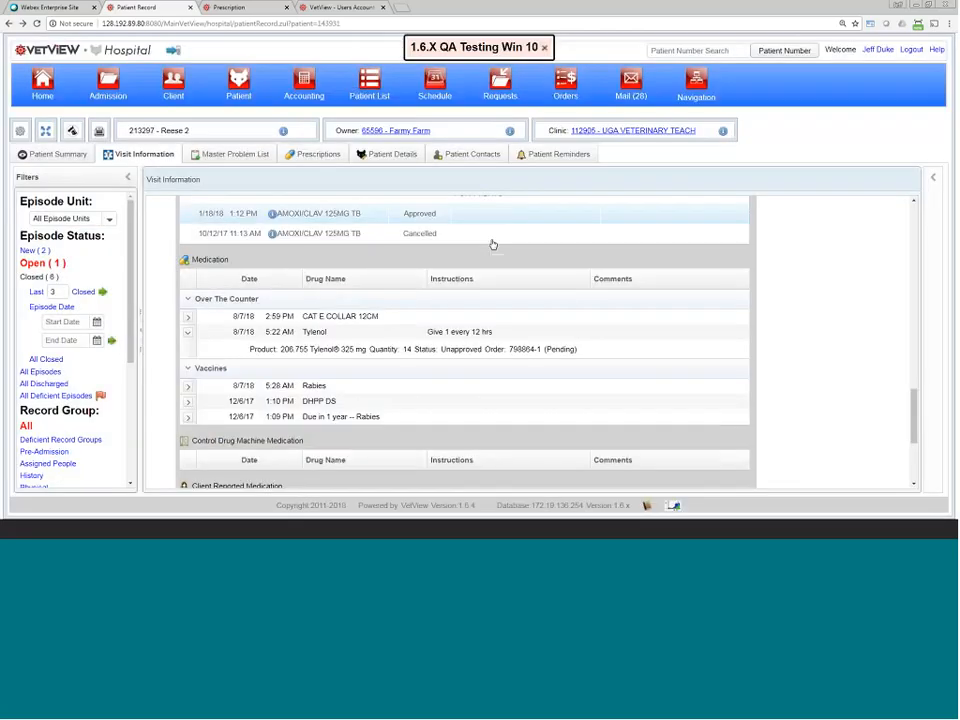
click(187, 317)
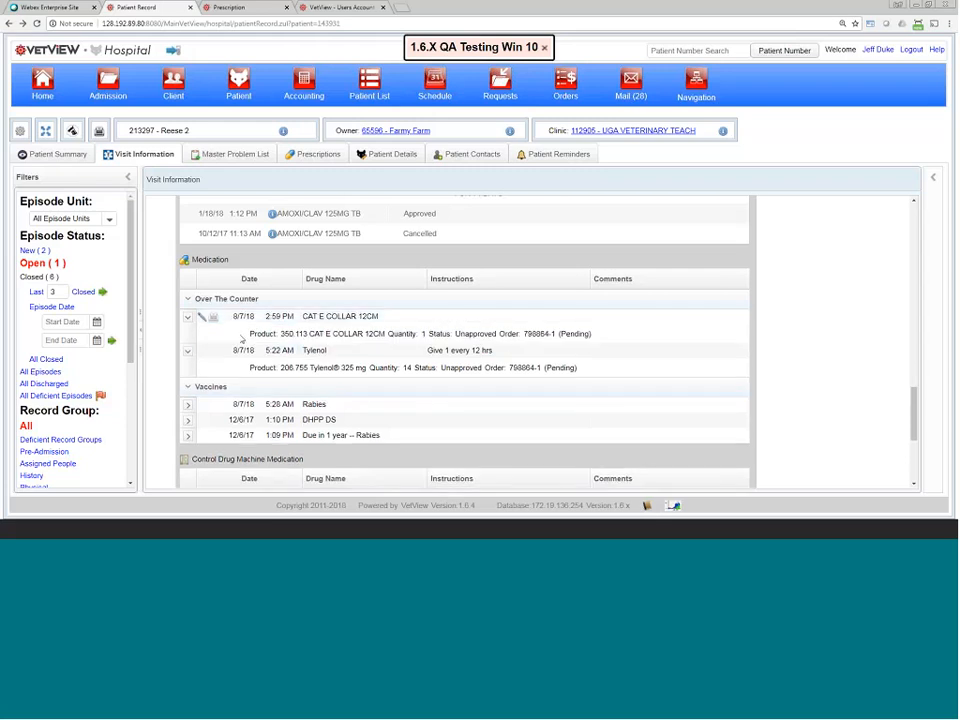
drag(246, 336, 630, 335)
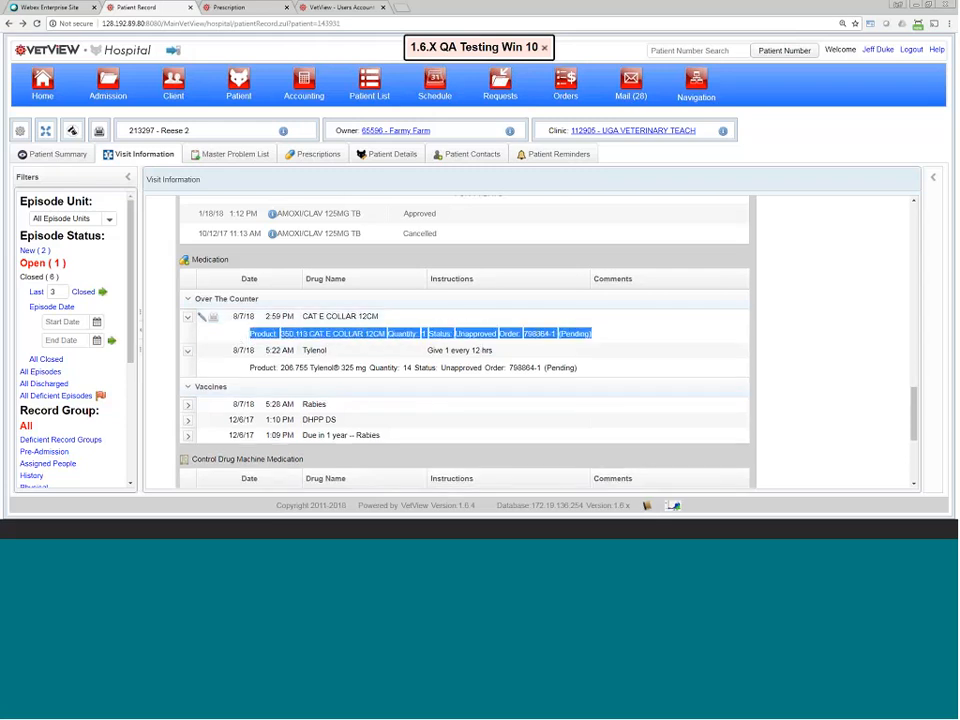
drag(524, 334, 557, 334)
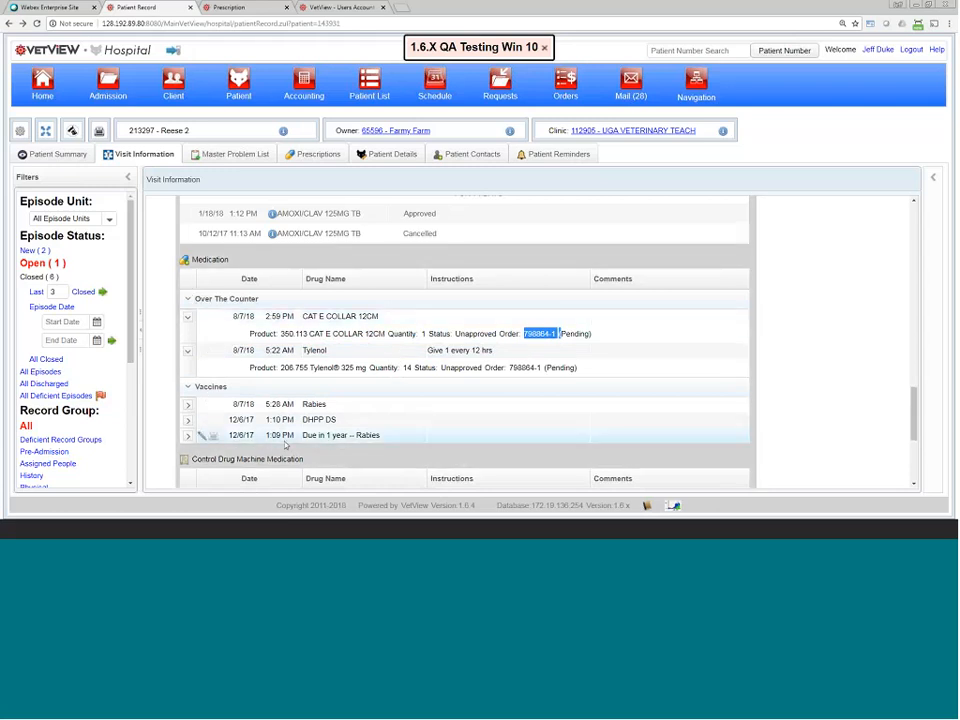
scroll(200, 430, down, 1)
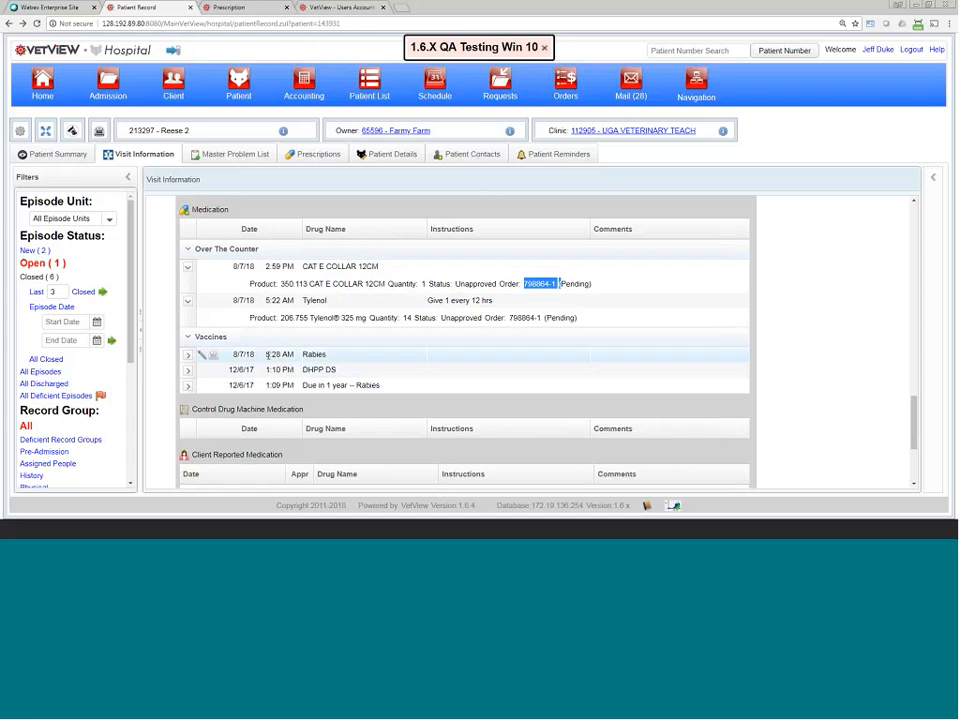
scroll(323, 344, up, 1)
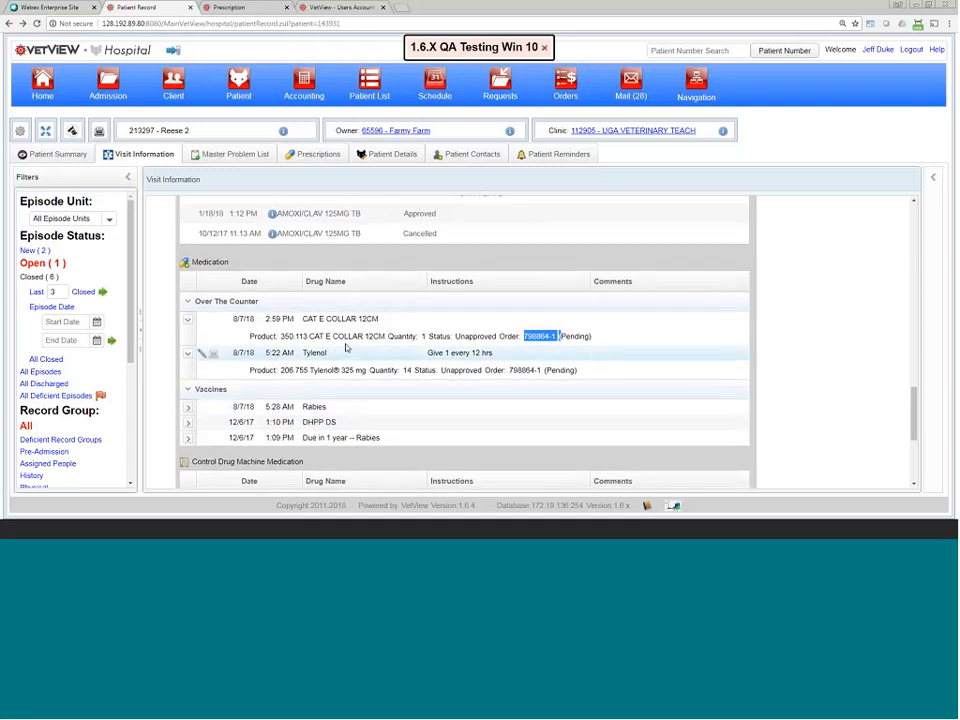
scroll(345, 345, up, 1)
scroll(281, 405, down, 1)
scroll(281, 405, down, 2)
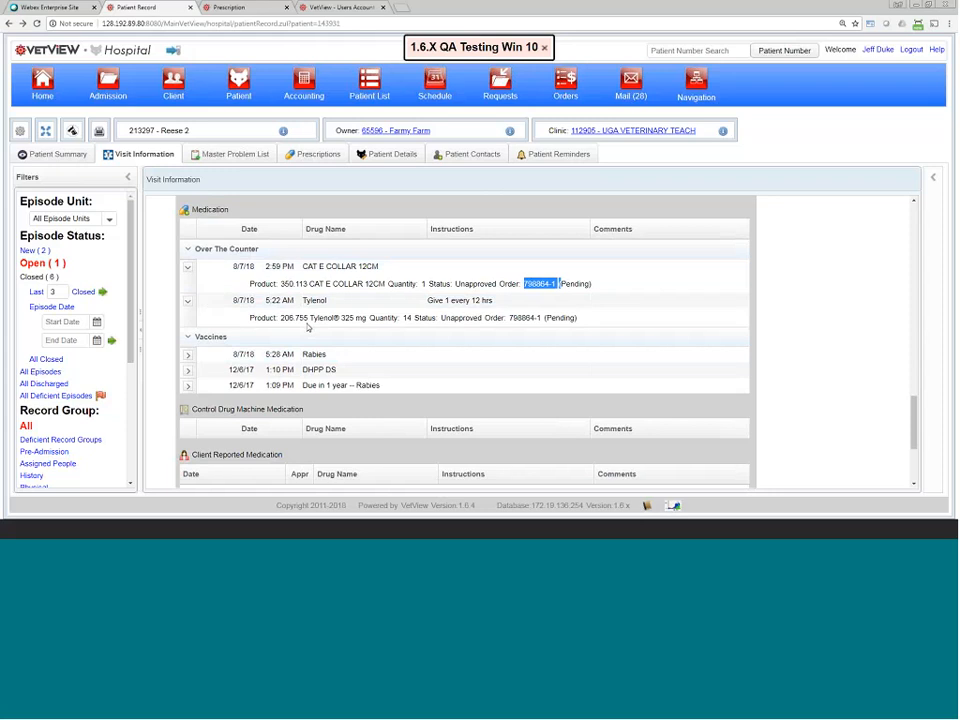
Step: Search Product Setup for 'amox' and open the AMOXI/CLAV 125MG TB product record
click(230, 7)
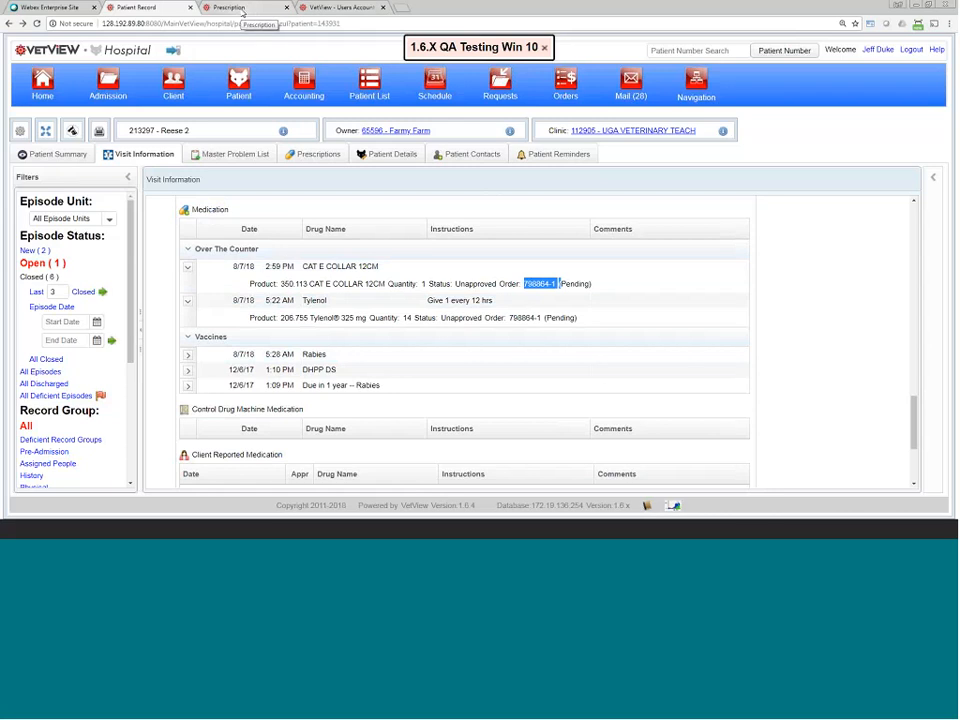
click(697, 85)
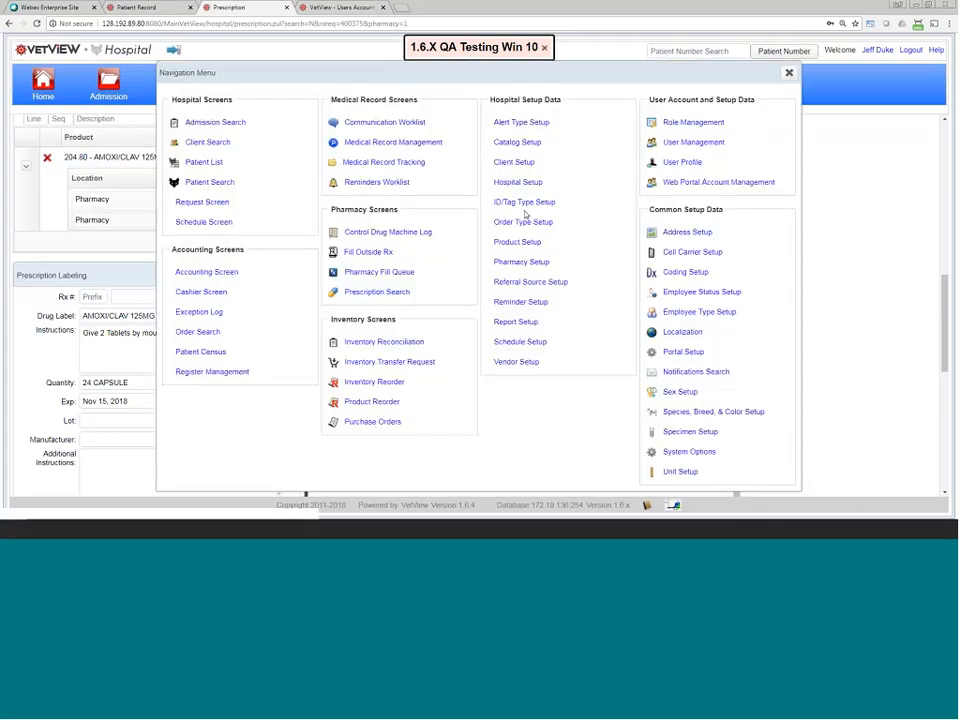
click(532, 245)
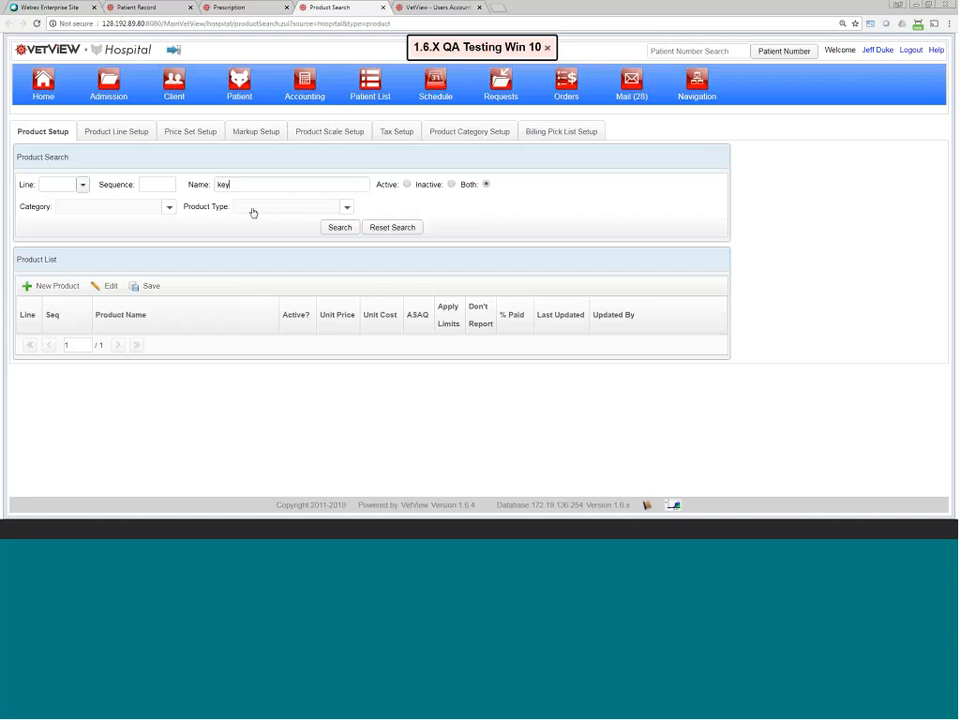
key(BackSpace)
key(BackSpace)
key(BackSpace)
text(amox)
key(Return)
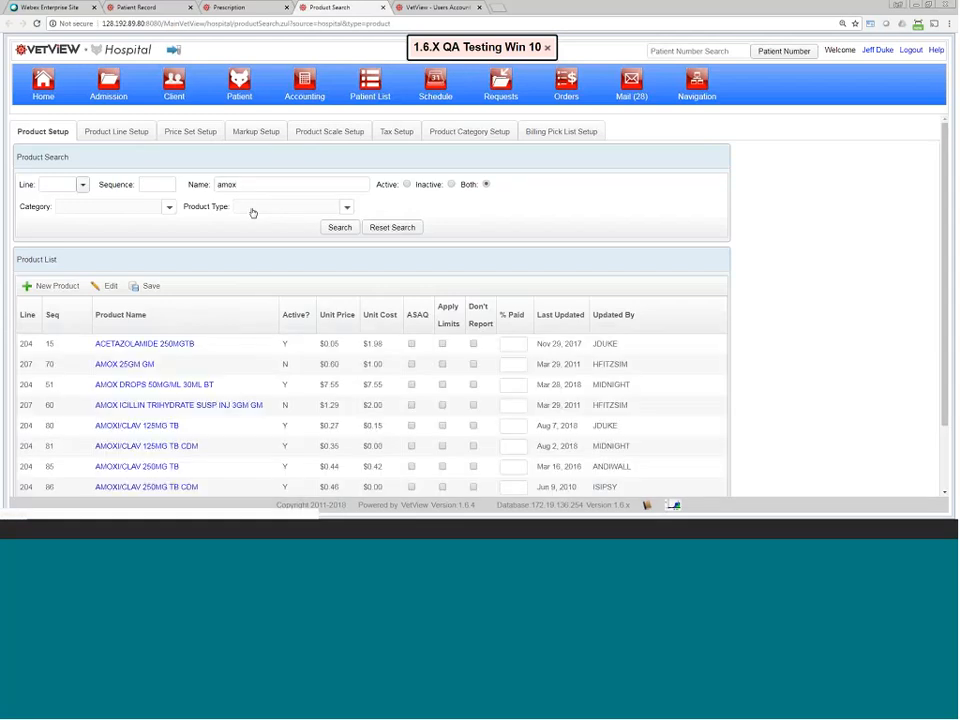
click(180, 427)
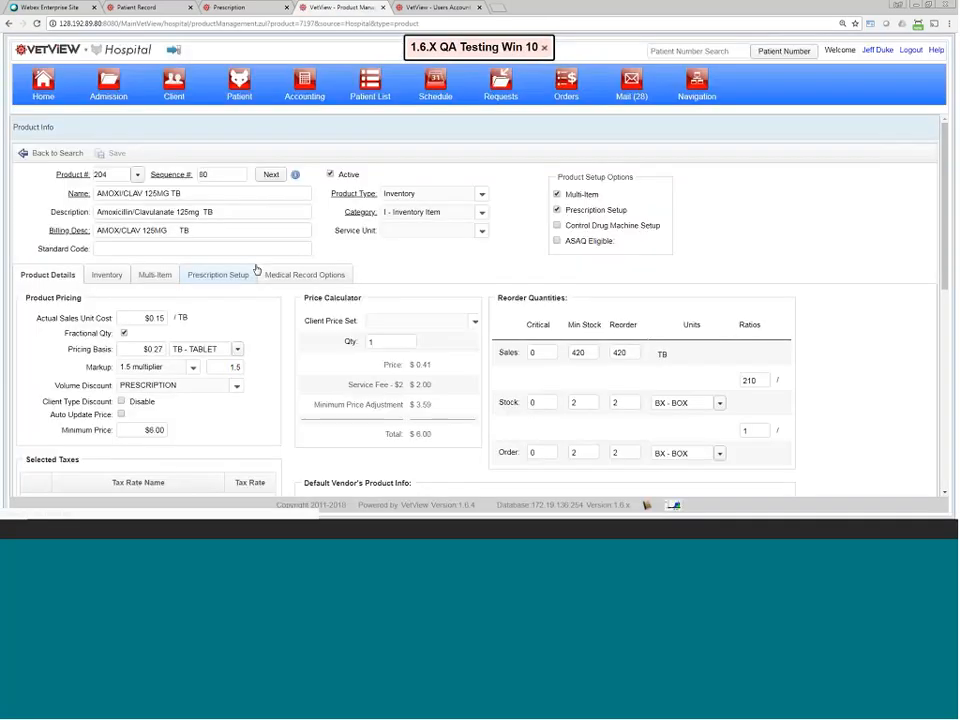
Step: View AMOXI/CLAV 125MG TB's Medical Record Options, leaving Control Drug Machine billing unselected
click(302, 276)
click(168, 341)
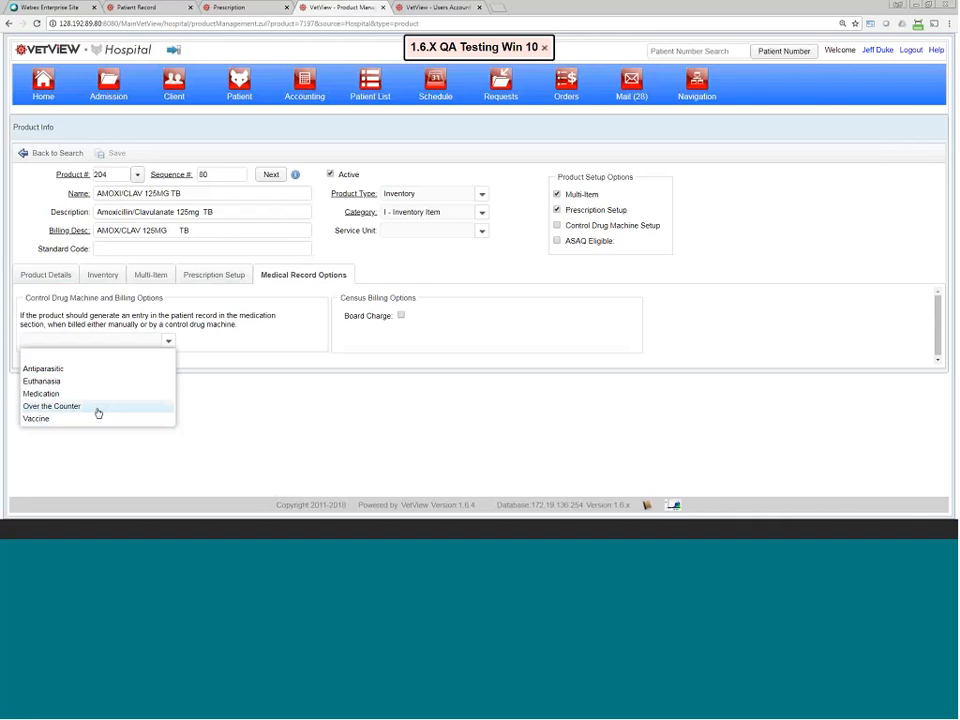
click(282, 361)
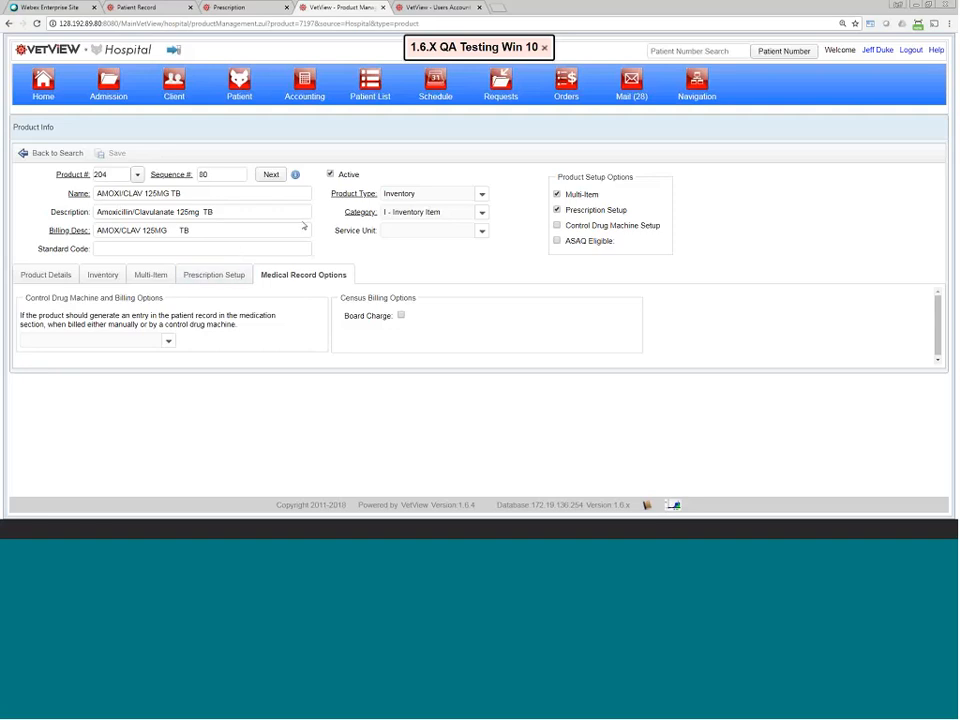
Step: Inspect the AMOXI/CLAV prescription label preview, then go back to the patient record
click(241, 11)
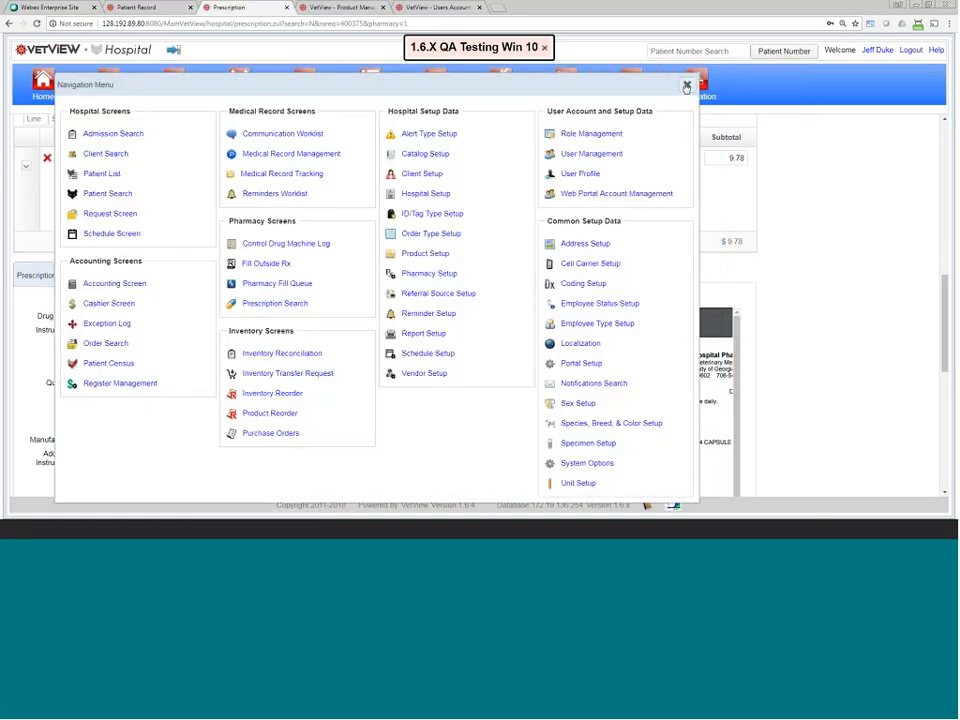
click(688, 85)
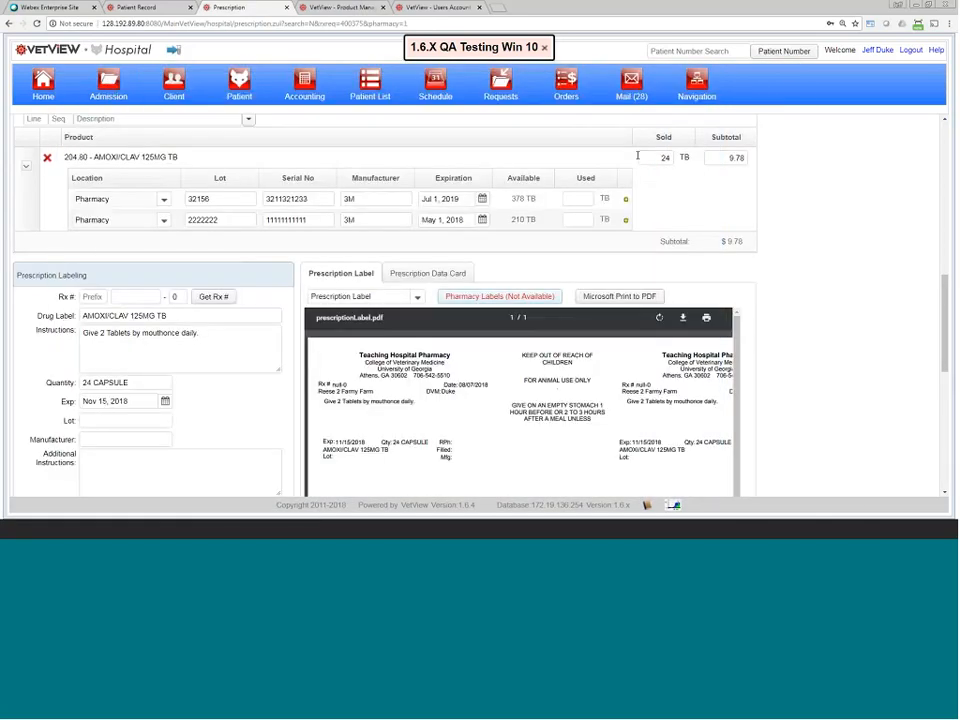
drag(356, 354, 449, 397)
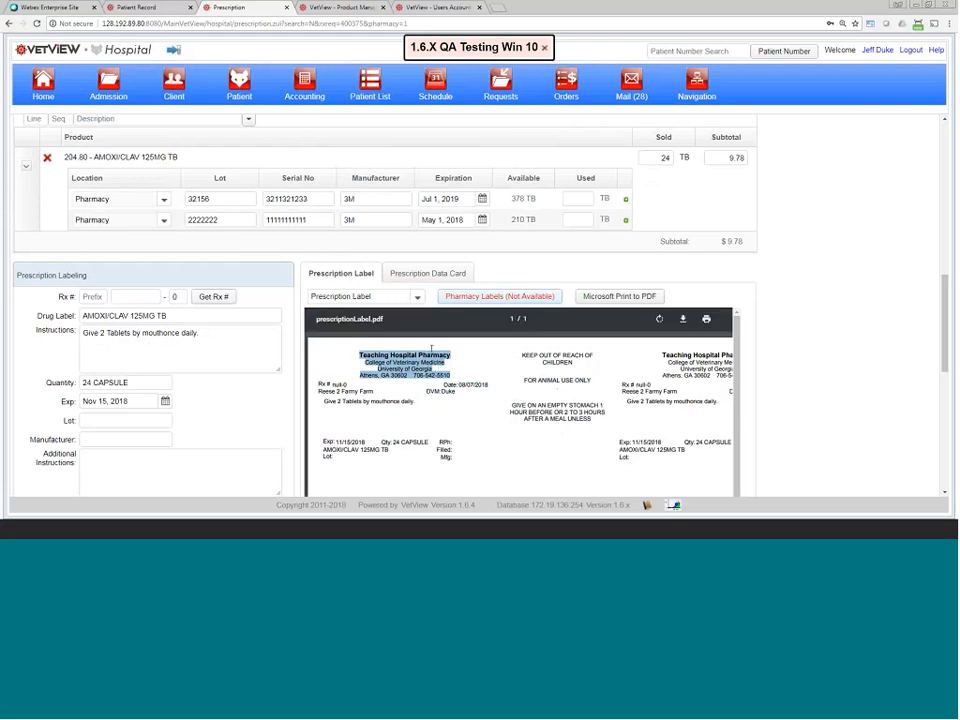
click(450, 374)
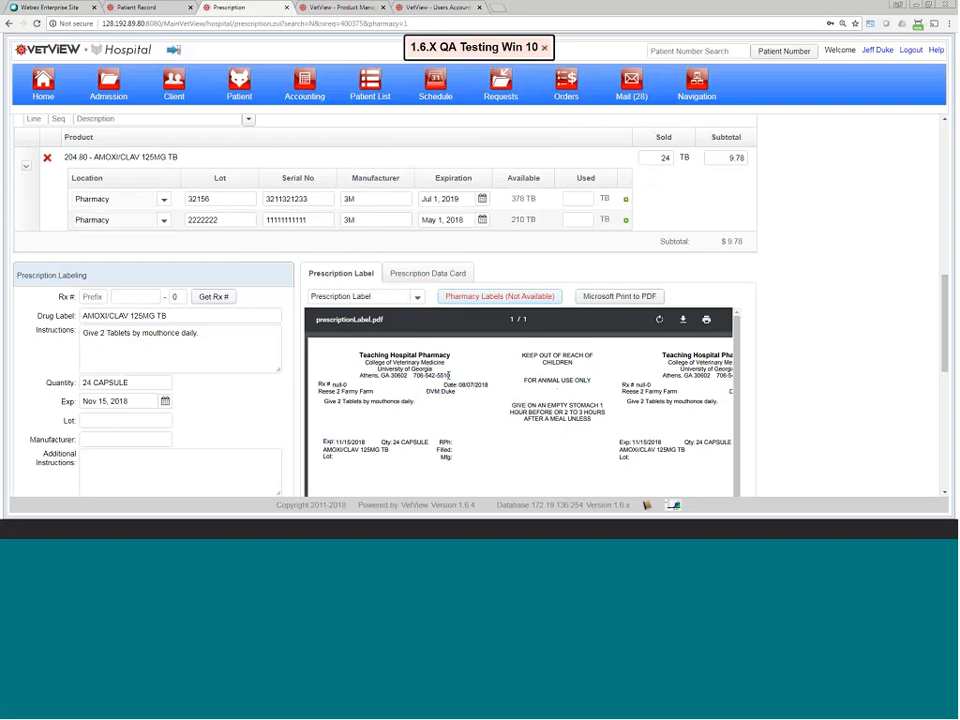
drag(449, 376, 359, 352)
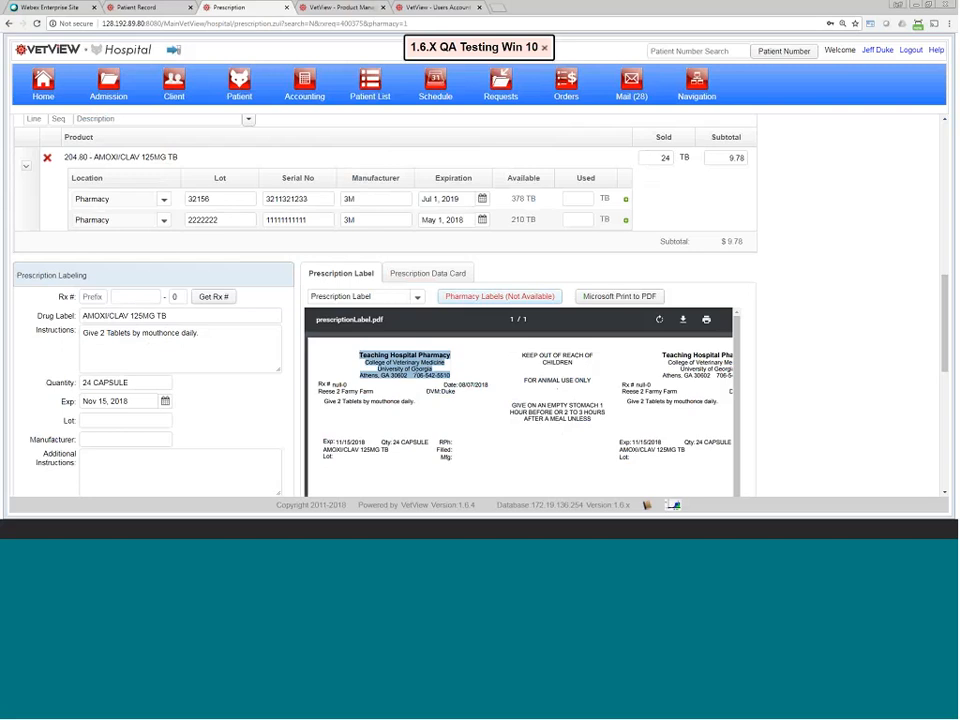
click(166, 7)
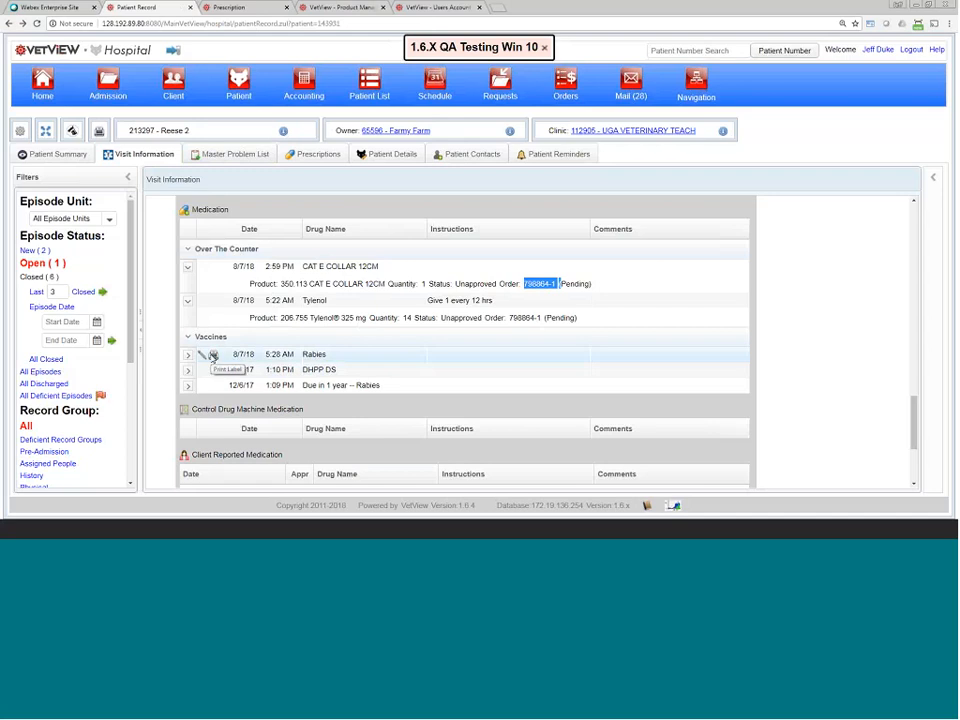
click(213, 356)
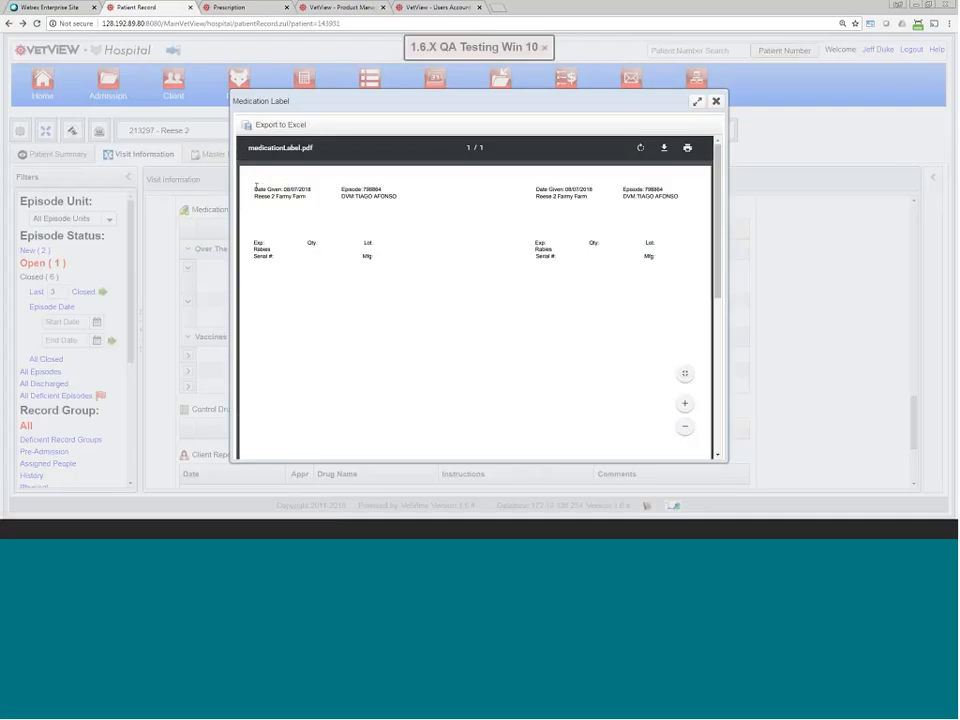
drag(253, 241, 381, 190)
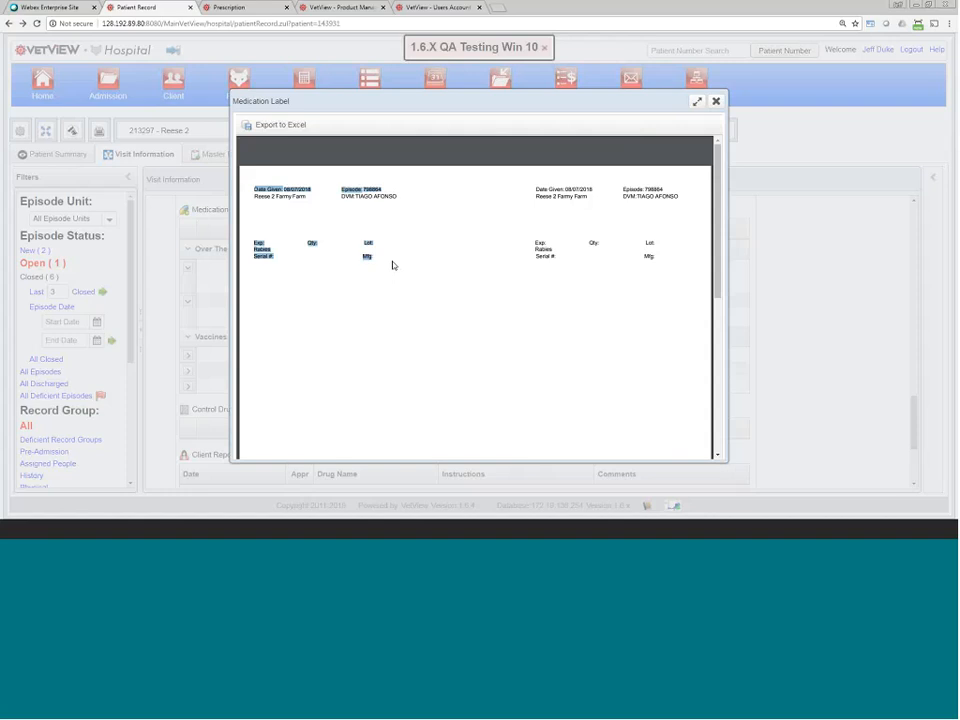
click(714, 102)
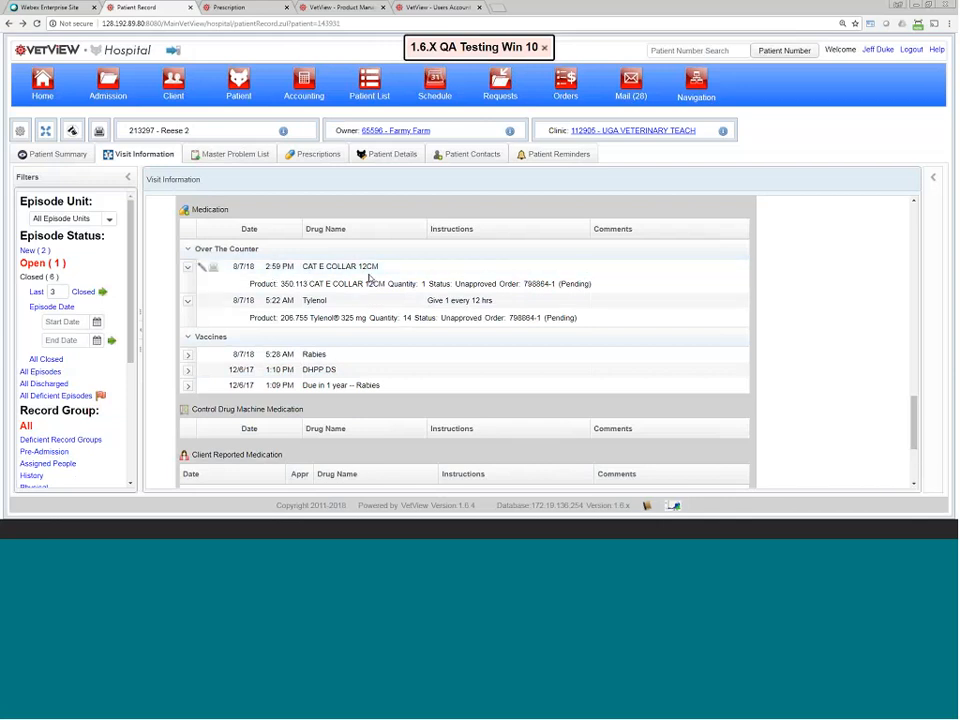
Step: Put the CAT E COLLAR 12CM row into inline edit mode, then scroll back to the top
scroll(368, 283, up, 3)
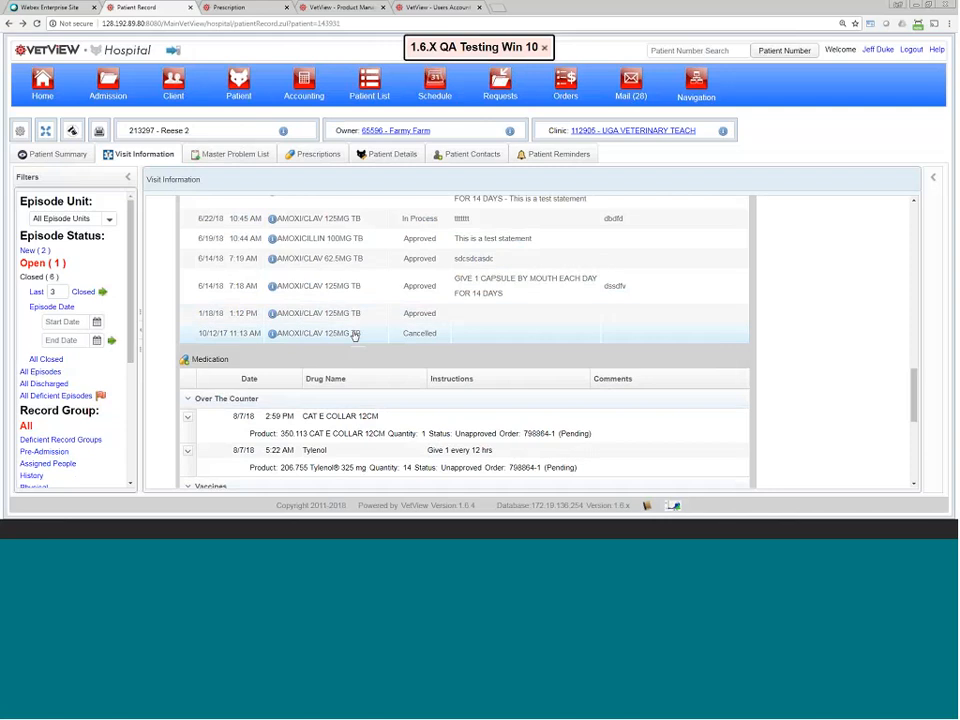
scroll(352, 340, down, 1)
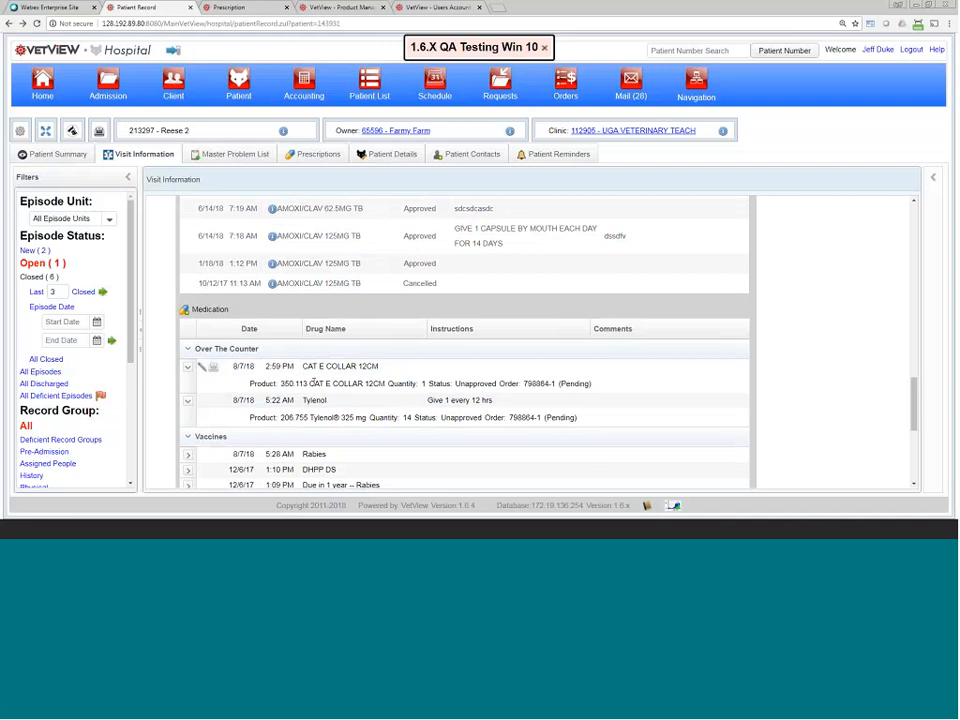
click(203, 368)
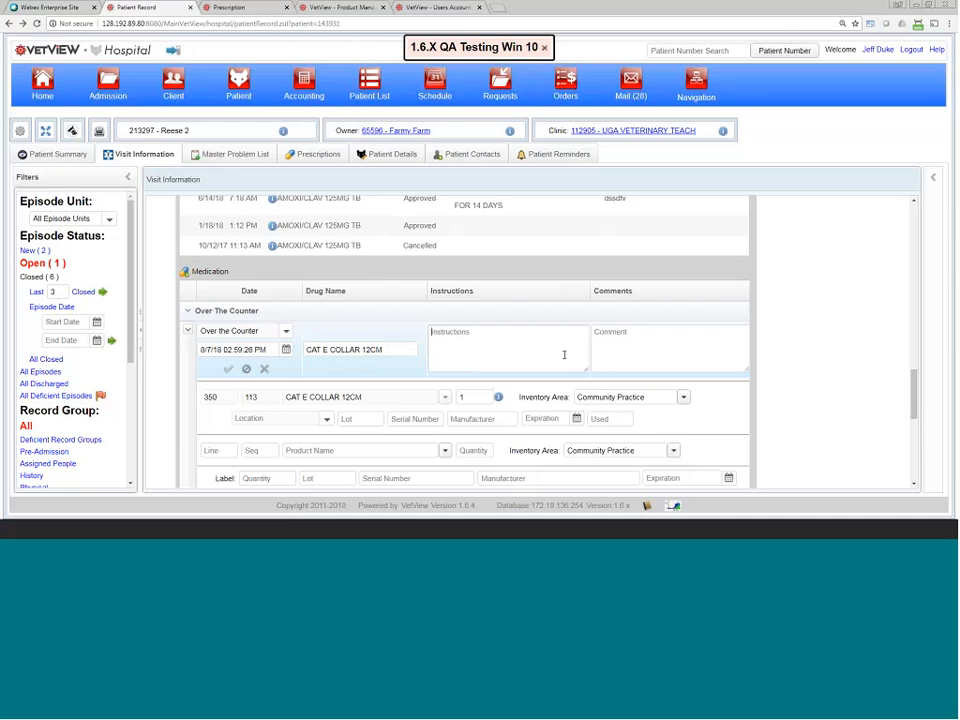
scroll(460, 348, up, 5)
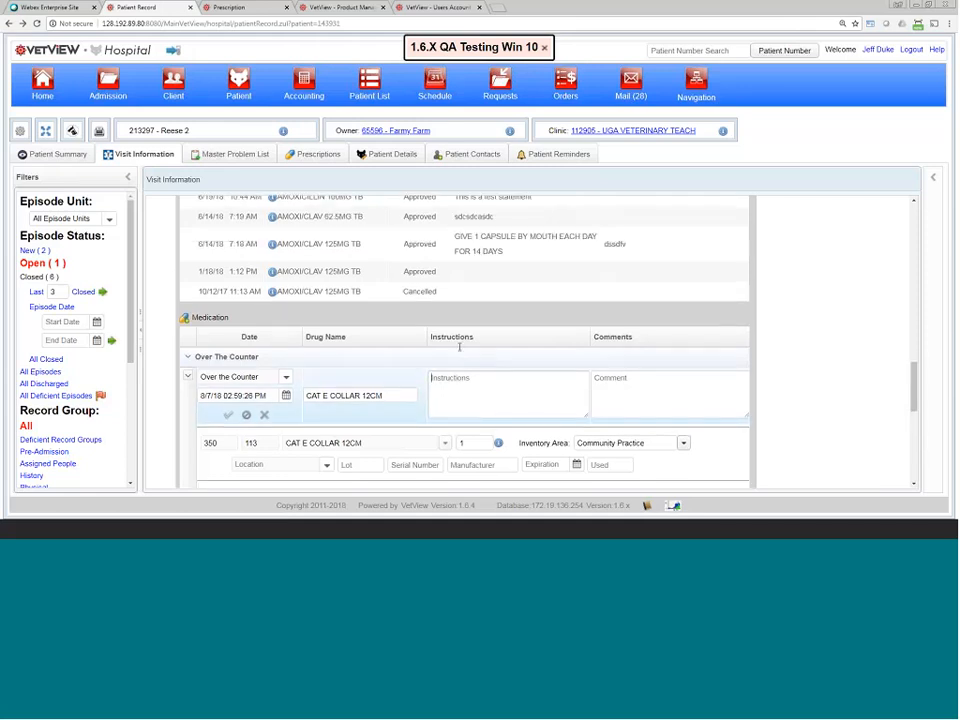
scroll(429, 385, up, 10)
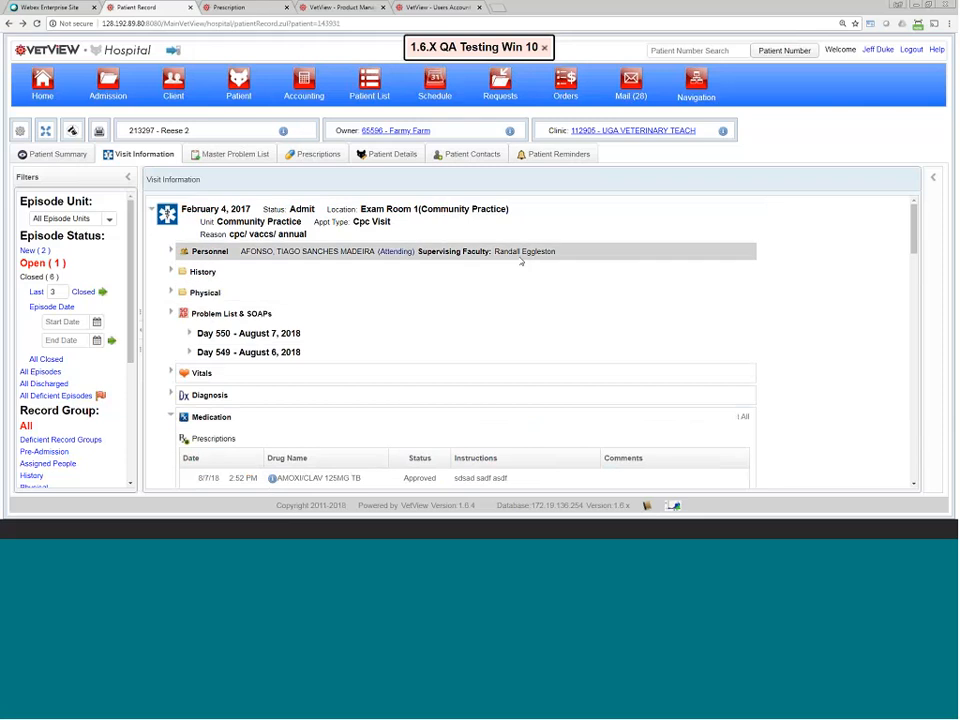
Step: Search 'test' across All Units and add a second Test Document Elements document, confirming the duplicate
mouse_move(618, 226)
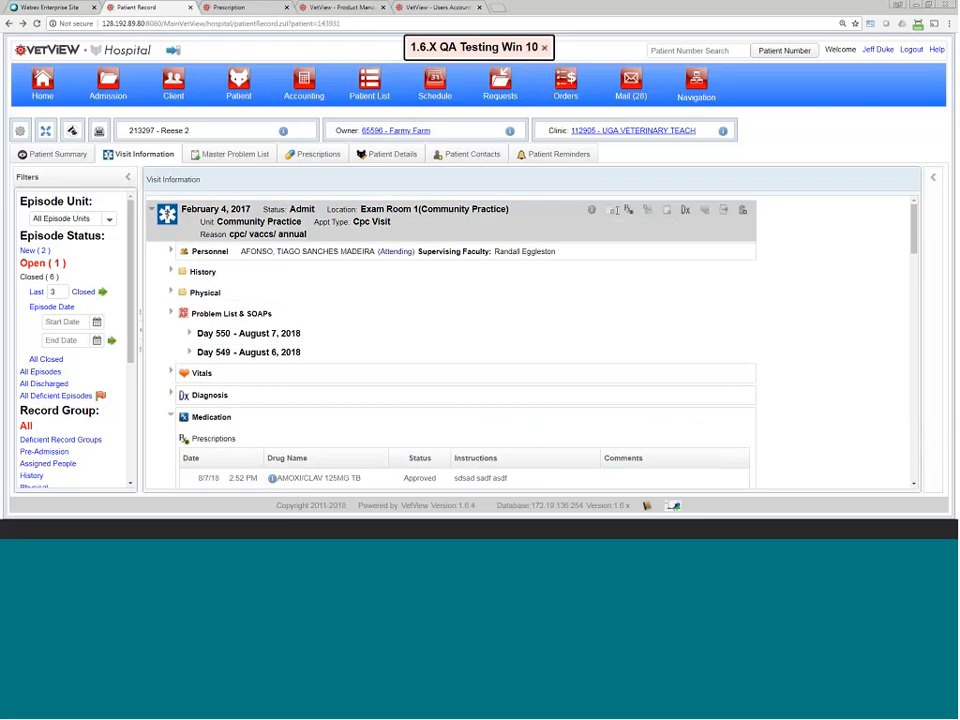
click(613, 210)
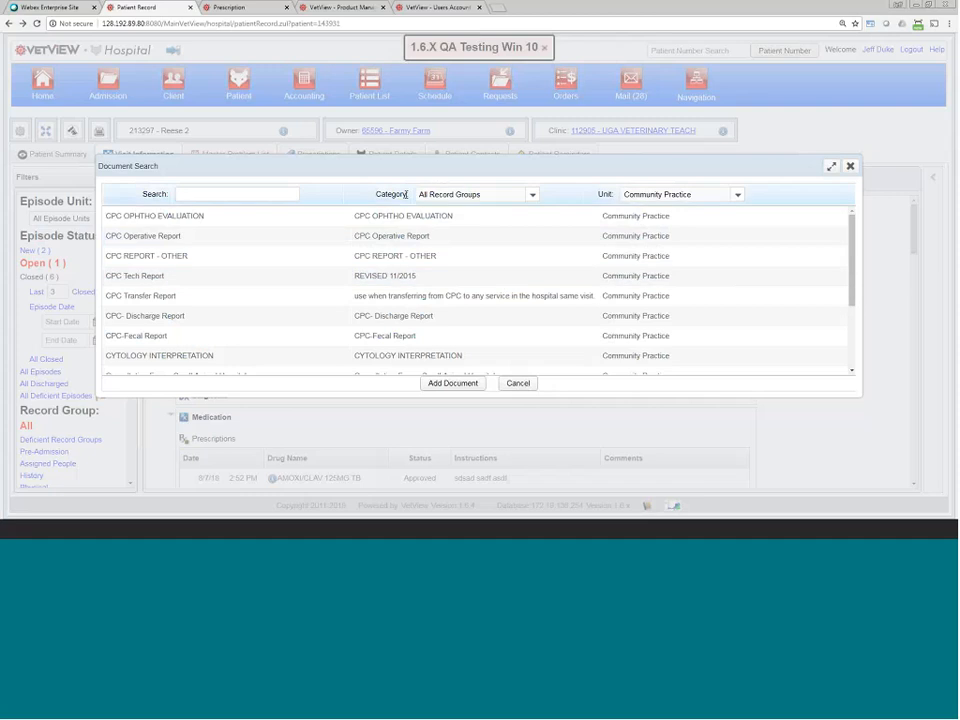
click(294, 194)
text(test)
key(Return)
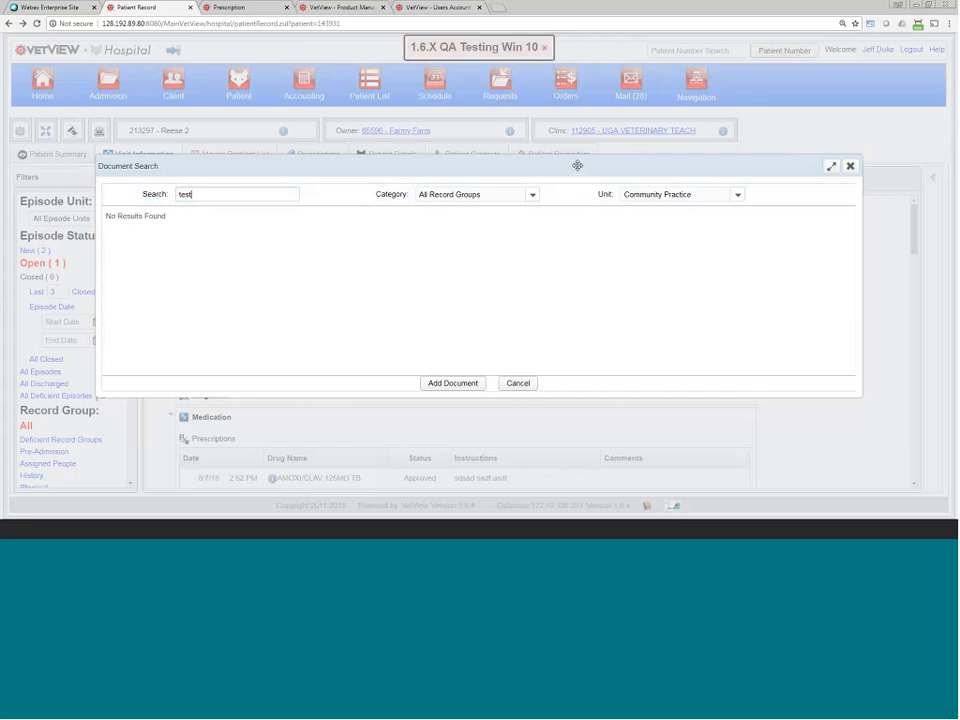
click(668, 195)
click(662, 210)
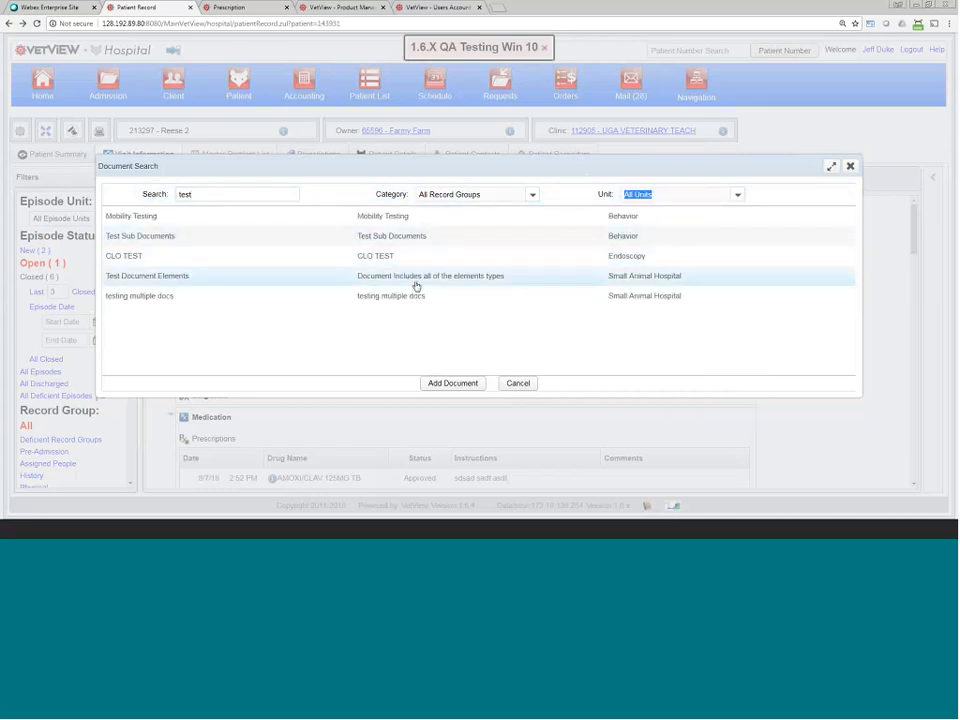
double_click(419, 279)
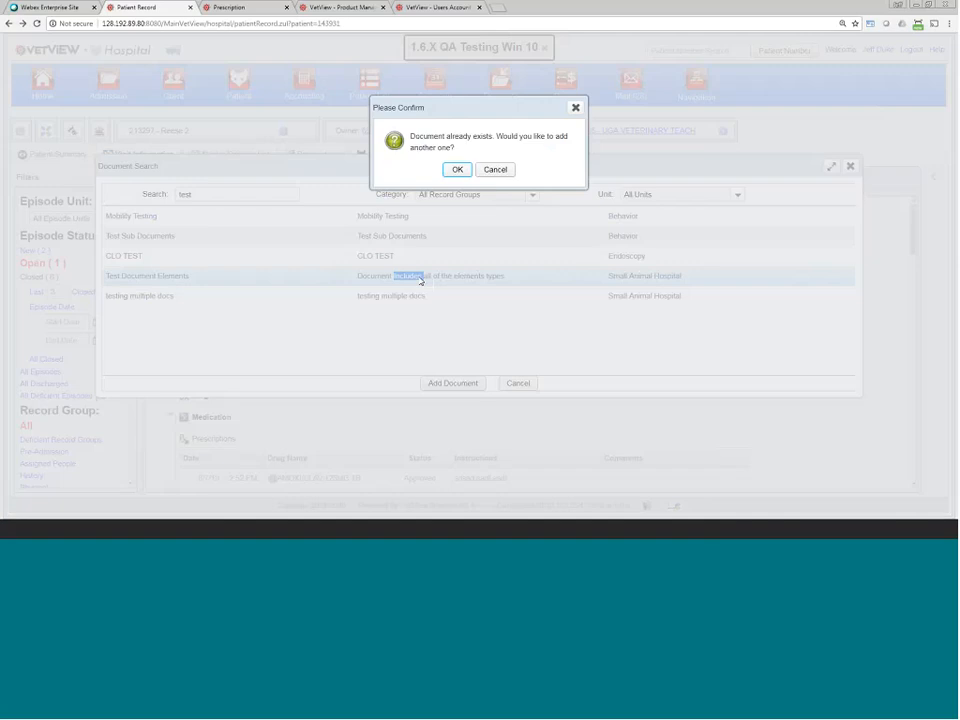
click(457, 169)
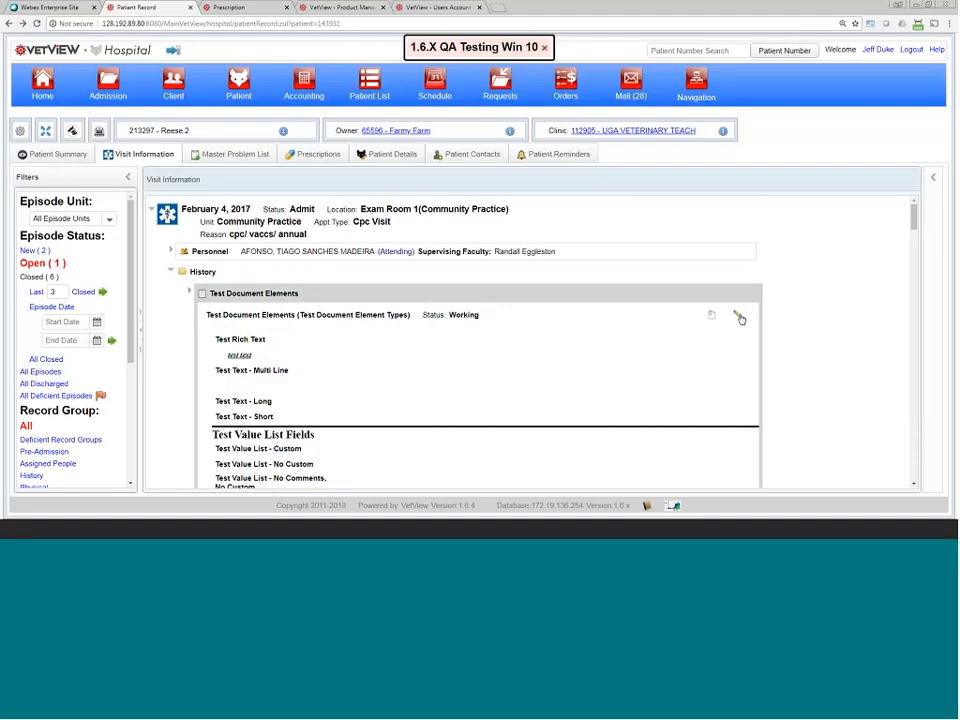
Step: Open the Test Document Elements document for editing and scroll down to its Patient ID field
click(739, 316)
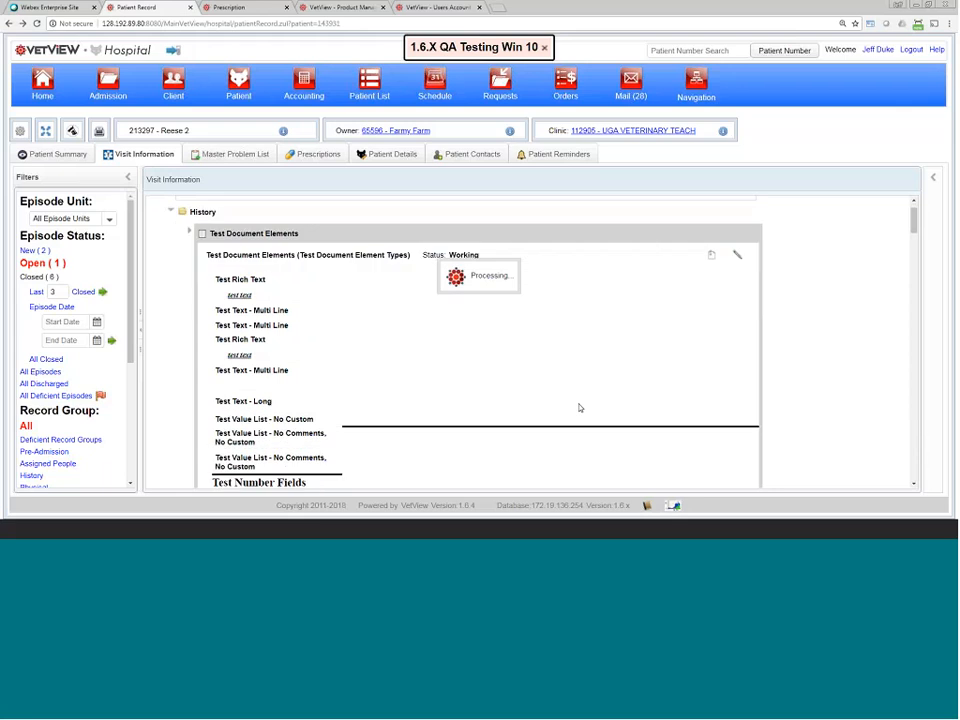
scroll(575, 402, down, 9)
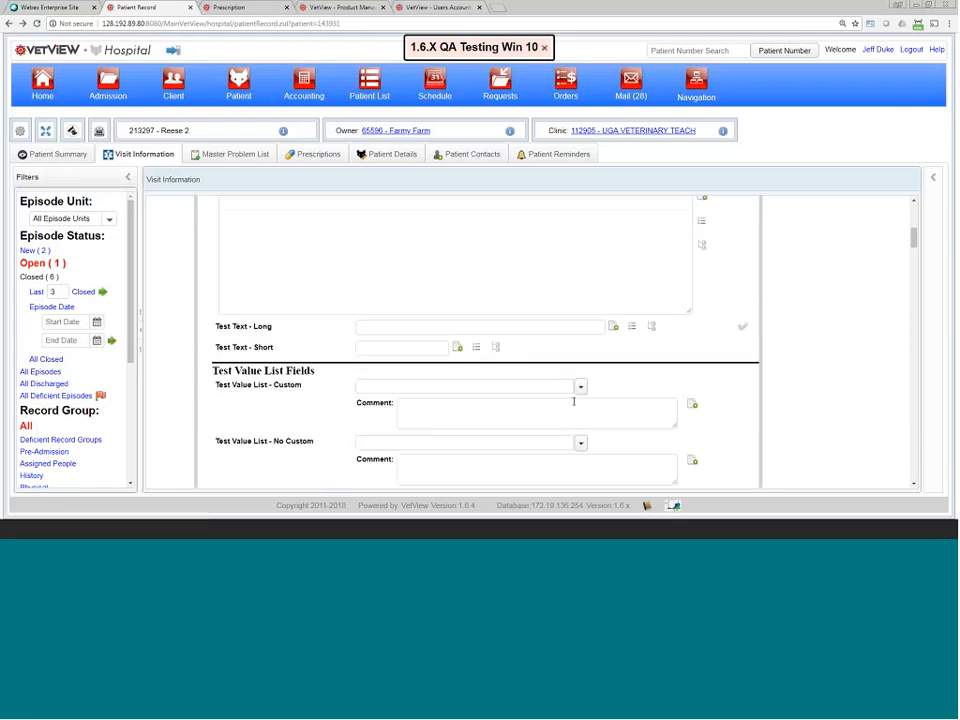
scroll(573, 405, down, 10)
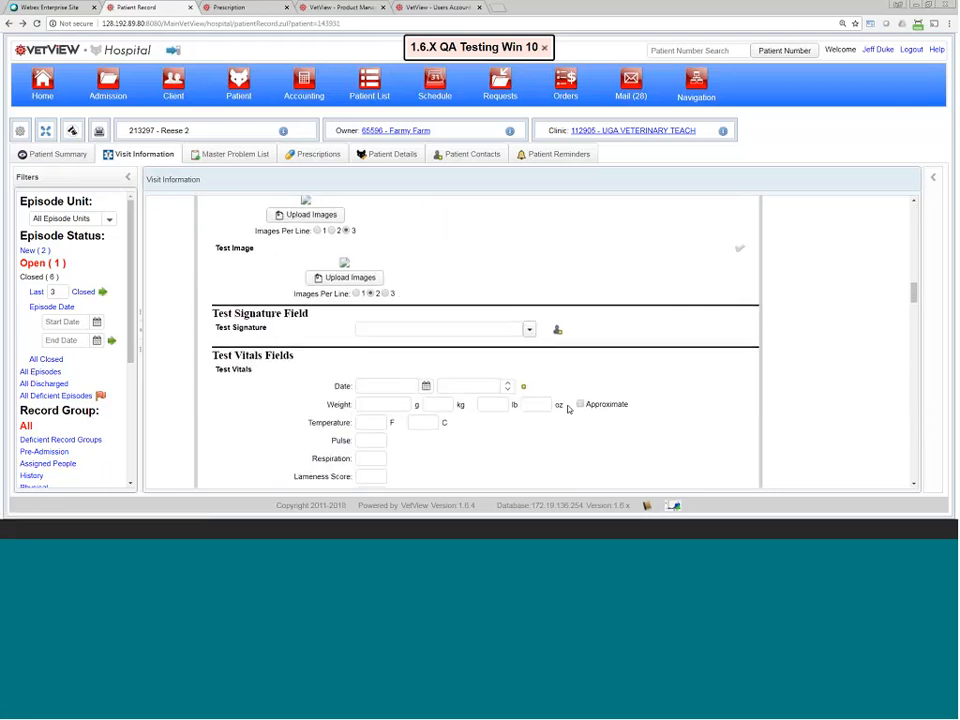
scroll(567, 407, down, 4)
scroll(556, 395, up, 1)
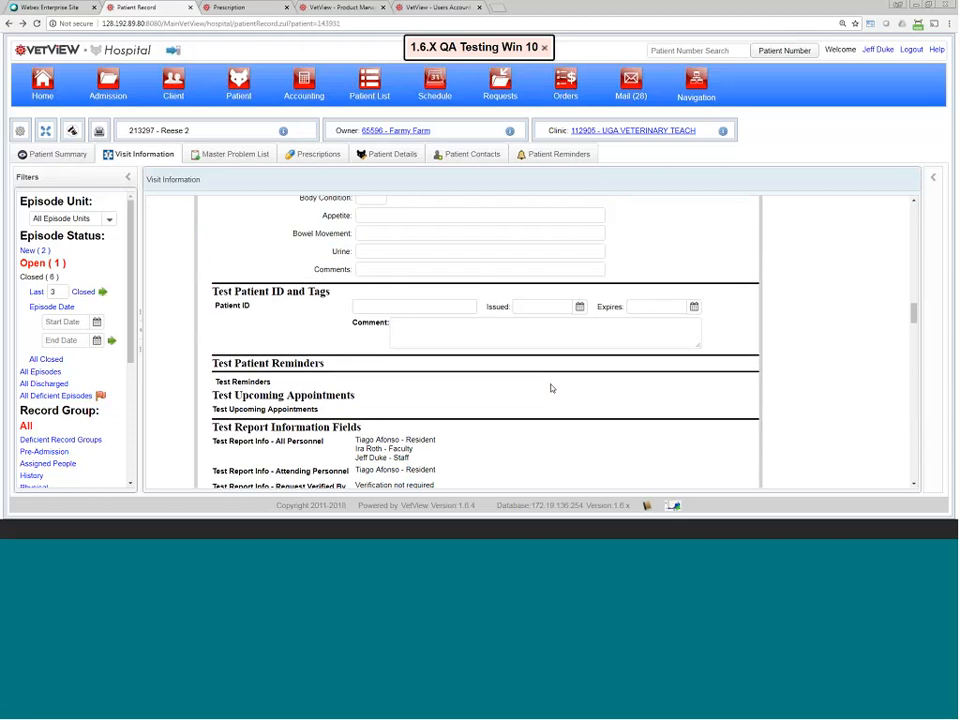
click(393, 306)
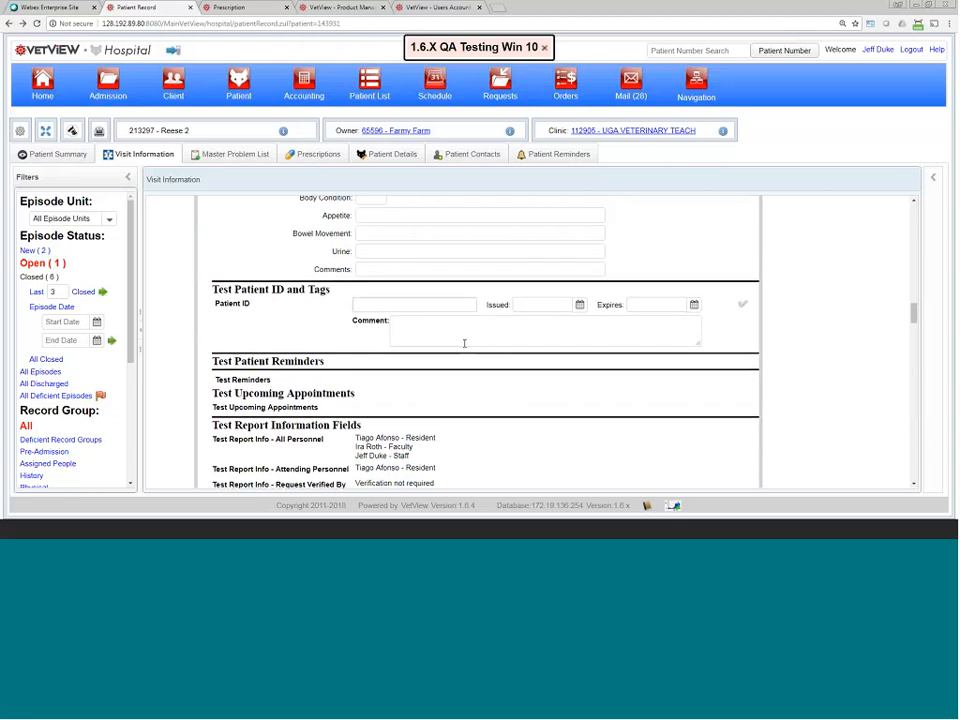
Step: Highlight the Patient ID and Tags section and put the cursor in the empty Patient ID field
scroll(464, 344, down, 1)
scroll(464, 344, down, 10)
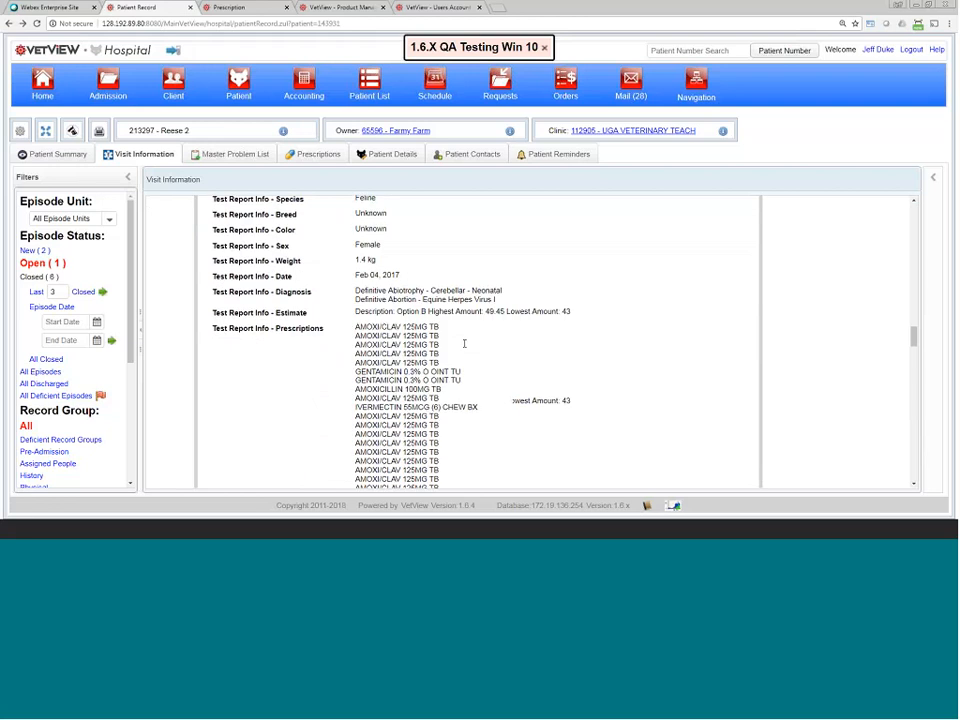
scroll(464, 343, down, 3)
scroll(464, 343, up, 12)
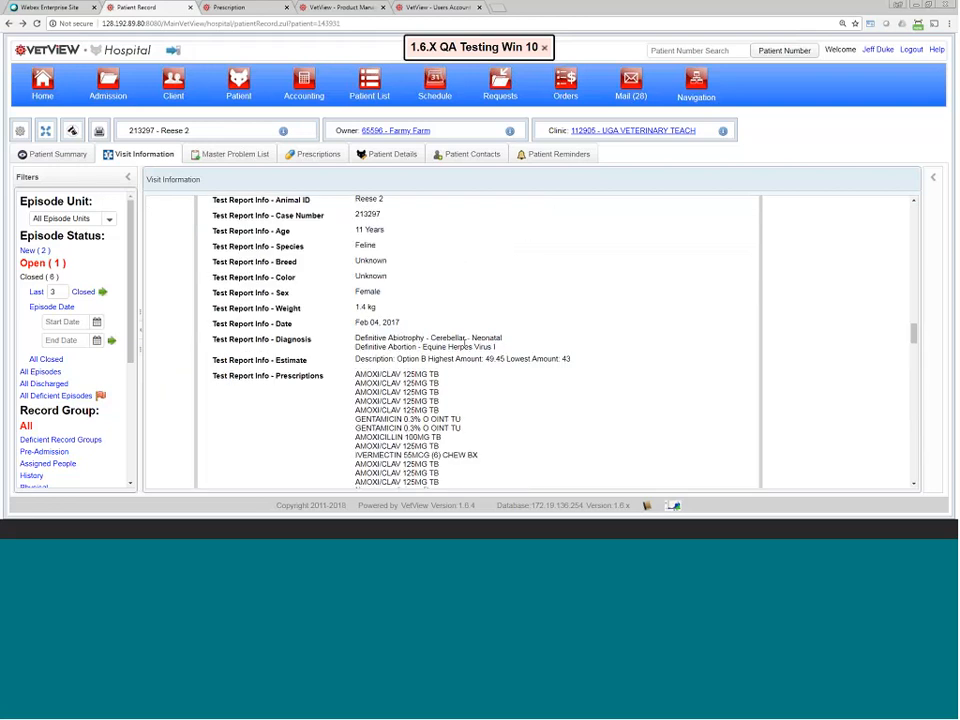
scroll(464, 343, up, 5)
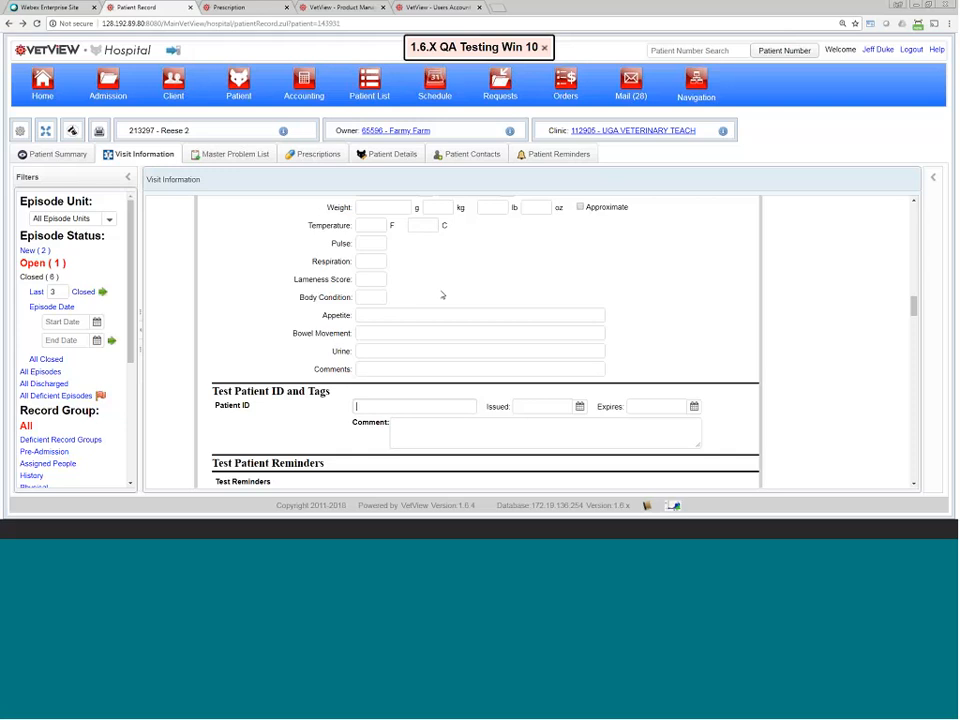
scroll(439, 320, up, 3)
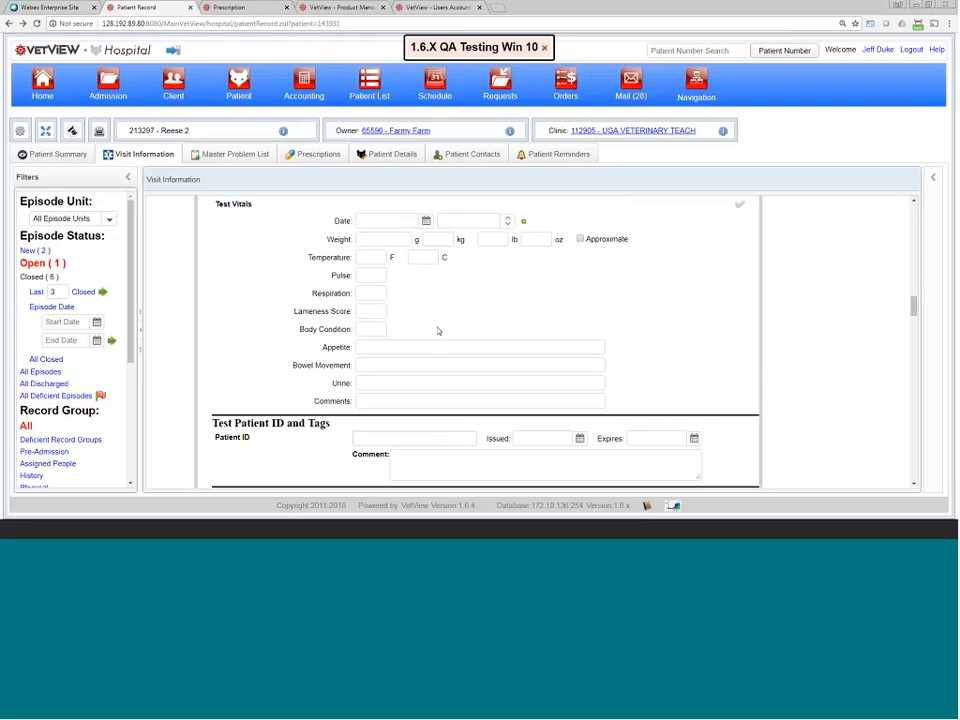
scroll(424, 345, down, 5)
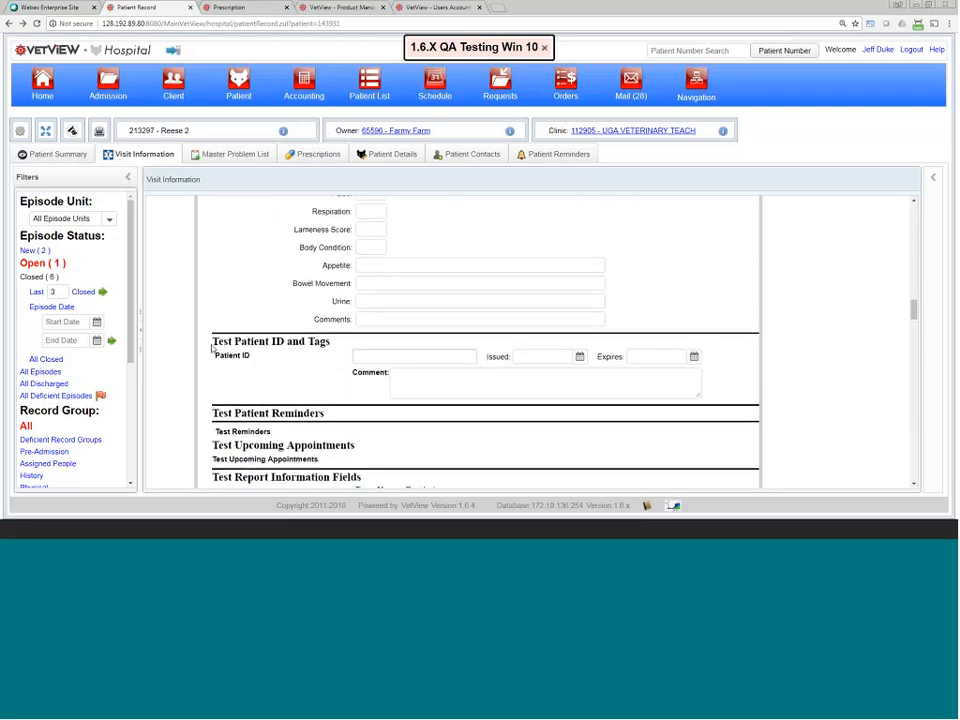
click(415, 357)
scroll(465, 356, up, 1)
scroll(465, 356, down, 1)
drag(216, 341, 347, 356)
drag(213, 355, 258, 364)
click(394, 357)
drag(229, 341, 428, 381)
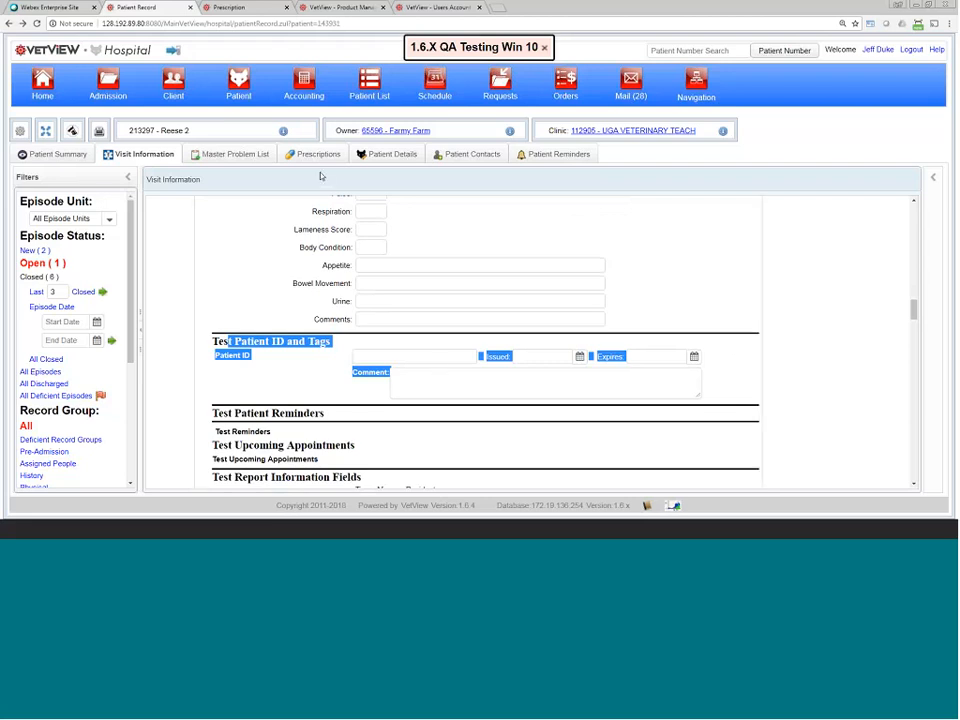
click(363, 158)
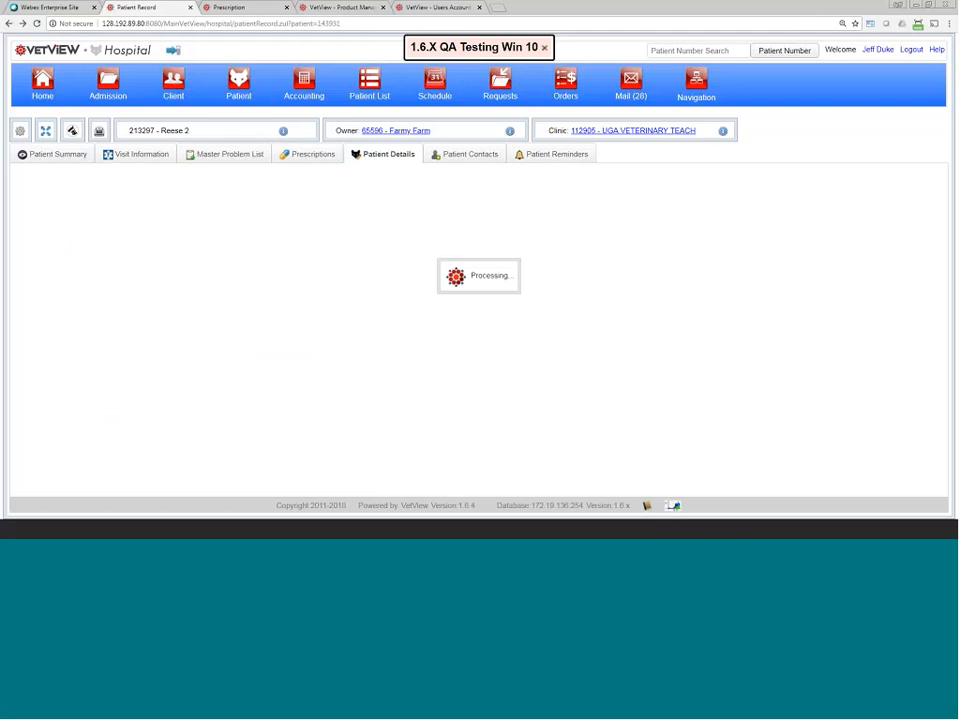
click(87, 434)
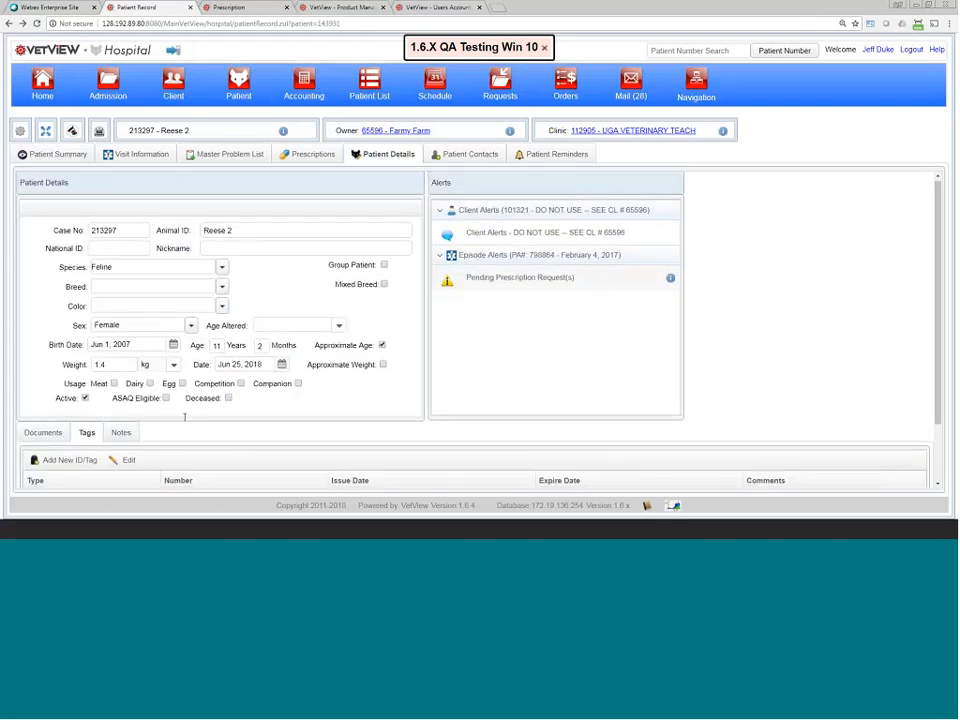
scroll(184, 418, down, 2)
click(82, 435)
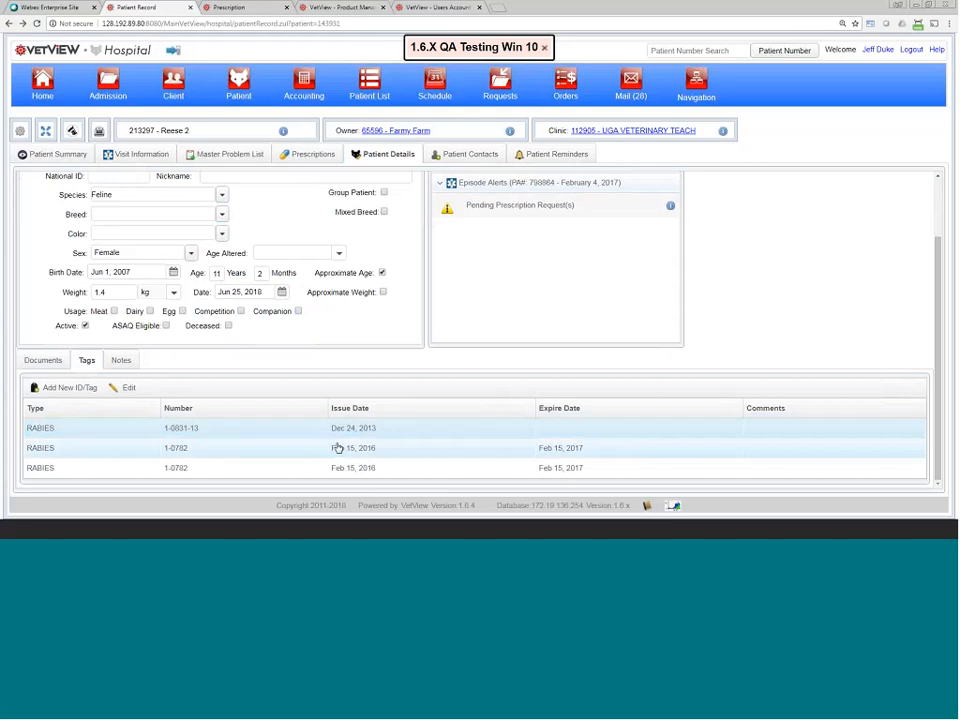
click(132, 155)
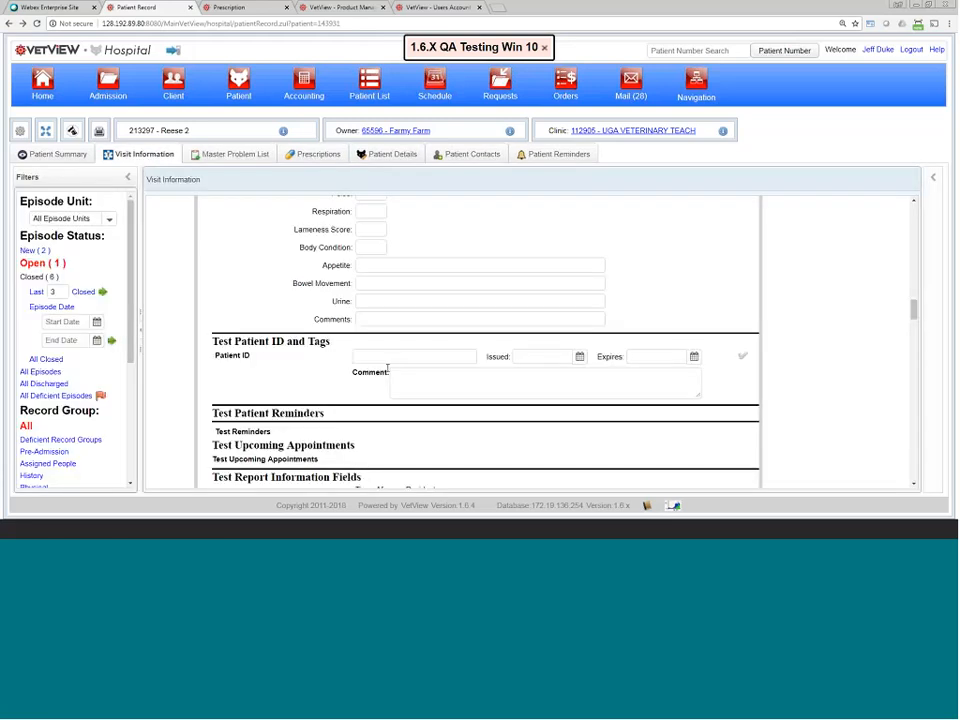
click(387, 154)
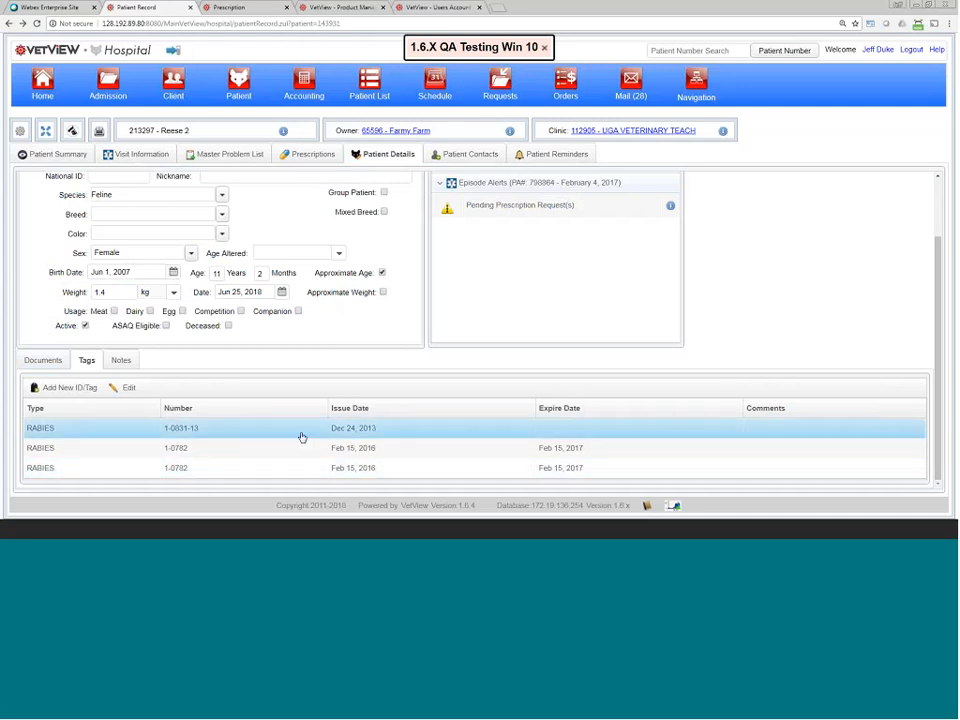
Step: Visit patient search, return to the record, then open the Pharmacy Fill Queue from Navigation
click(240, 84)
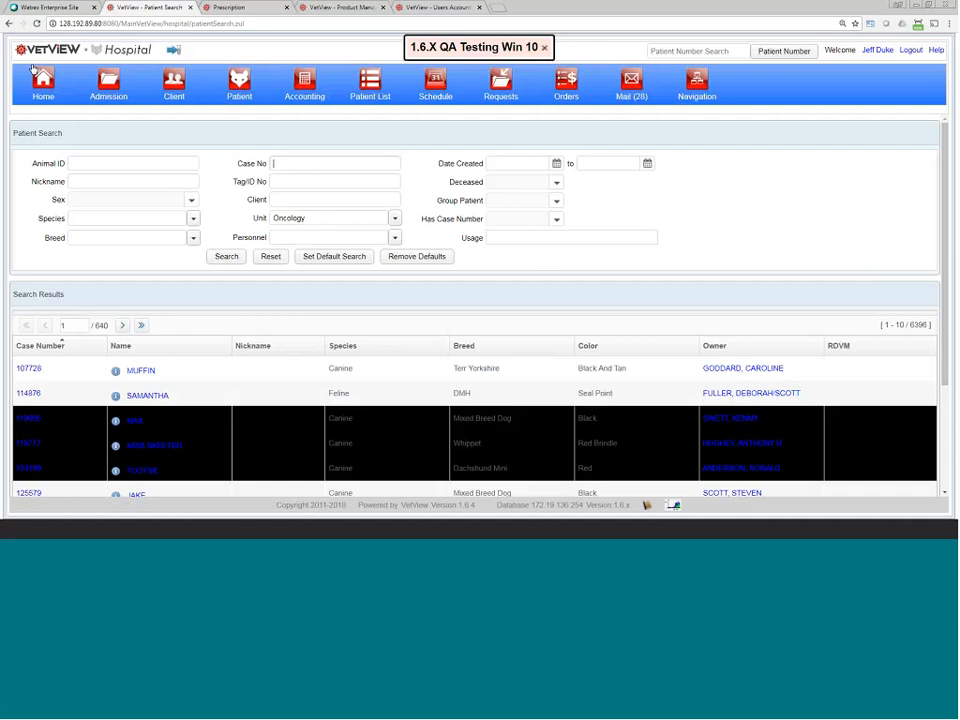
click(9, 23)
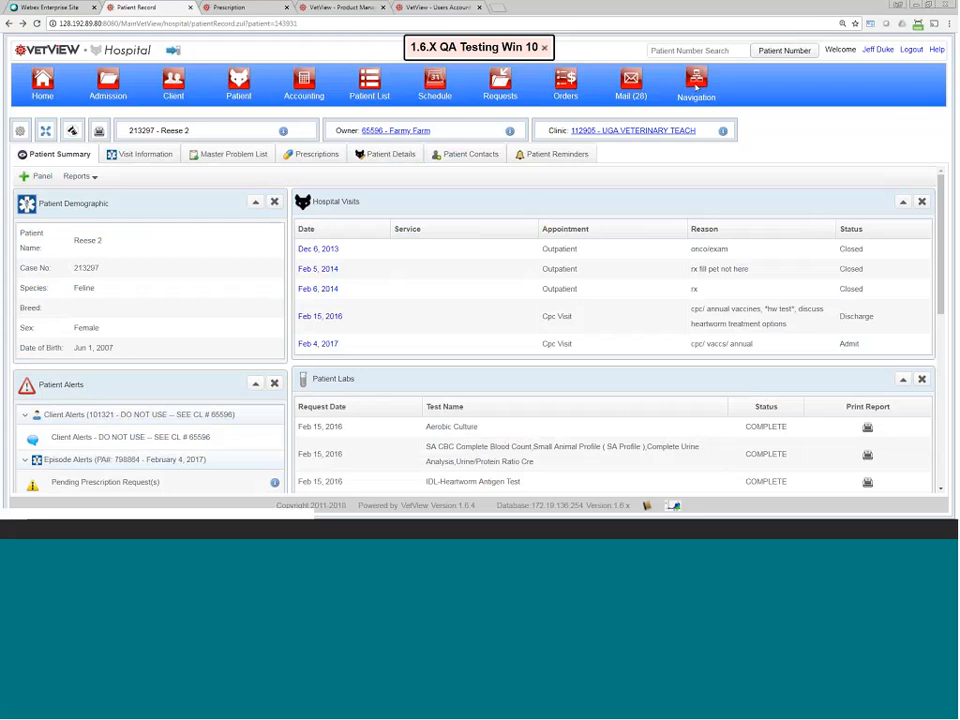
click(696, 85)
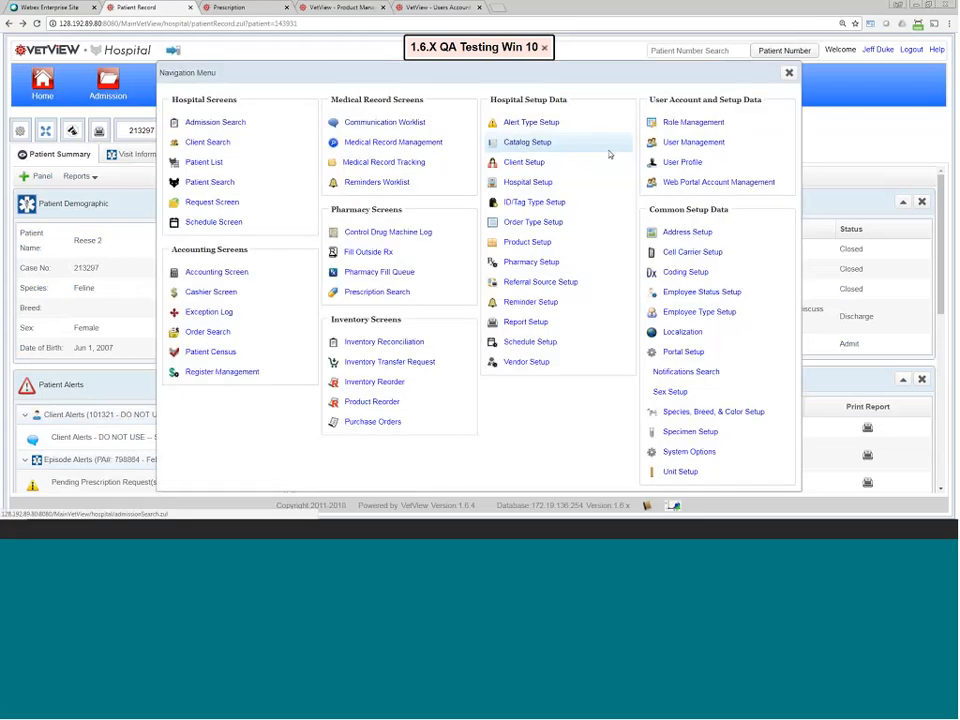
click(406, 277)
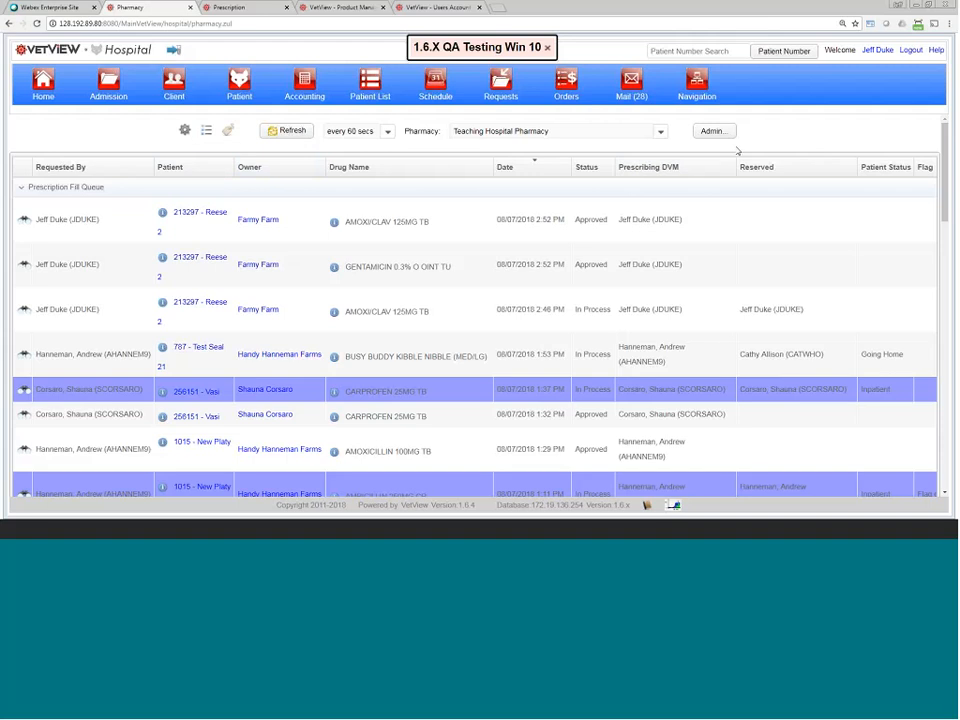
Step: Move the Requested By column one place right, then bring up its options to remove it
right_click(112, 172)
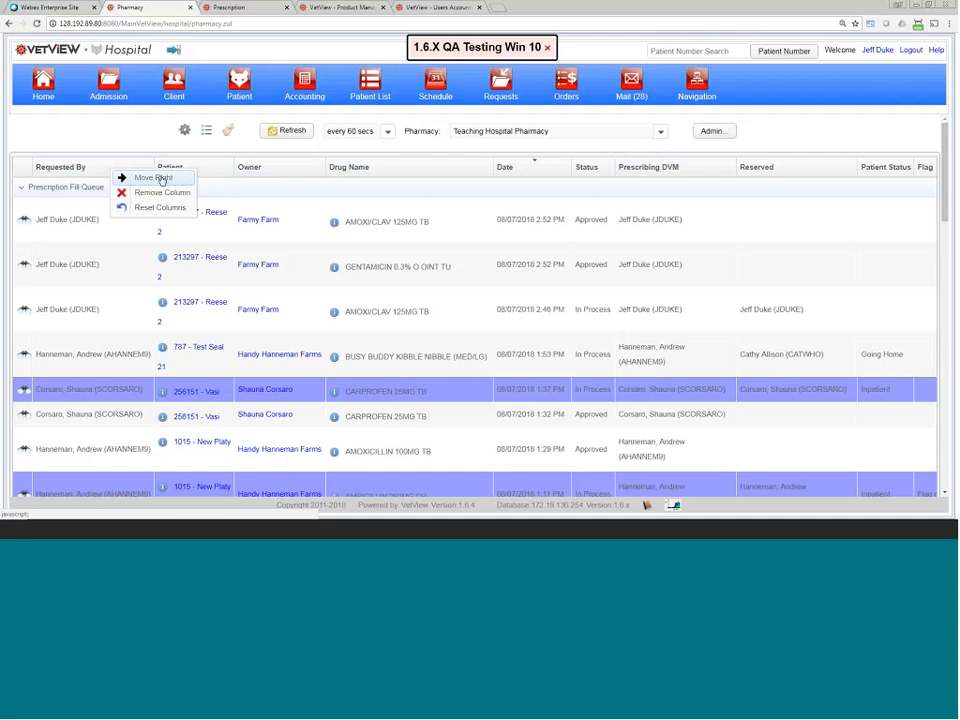
click(158, 178)
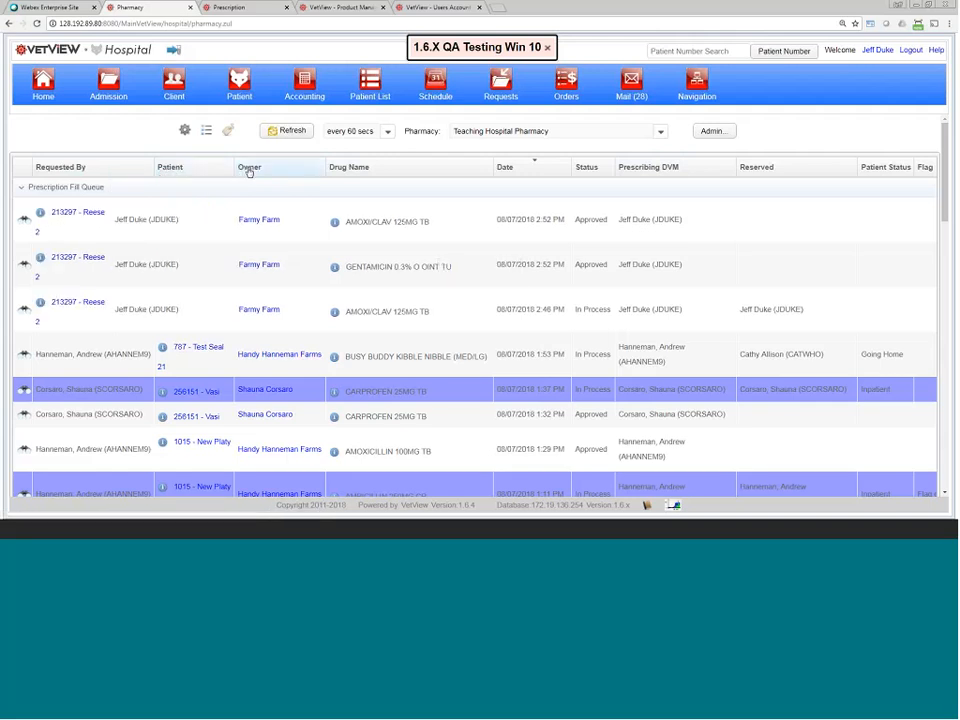
right_click(190, 173)
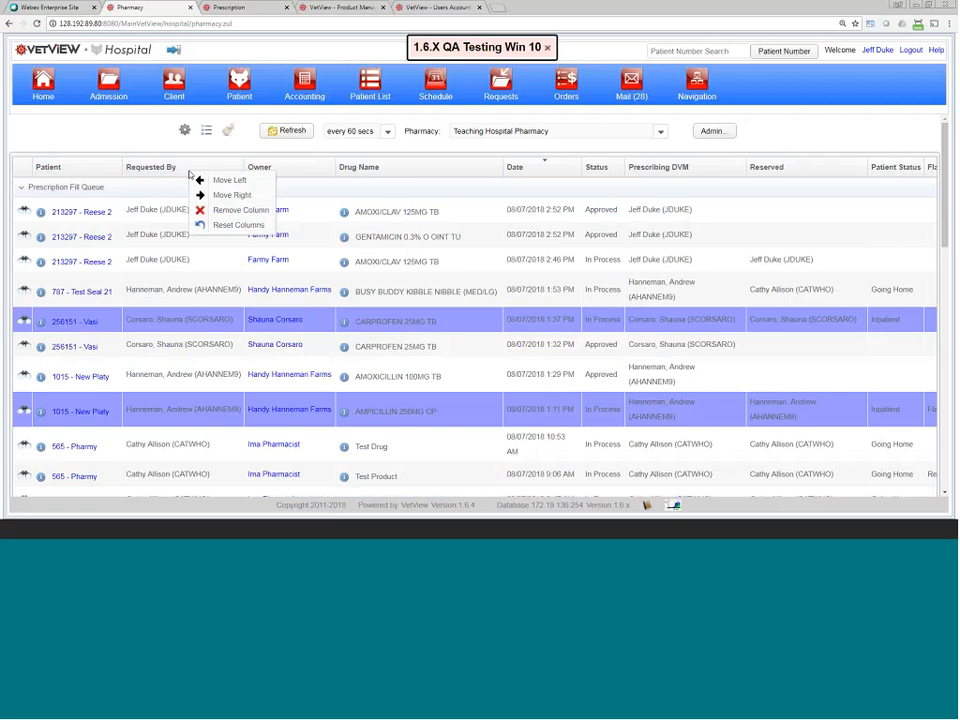
click(317, 167)
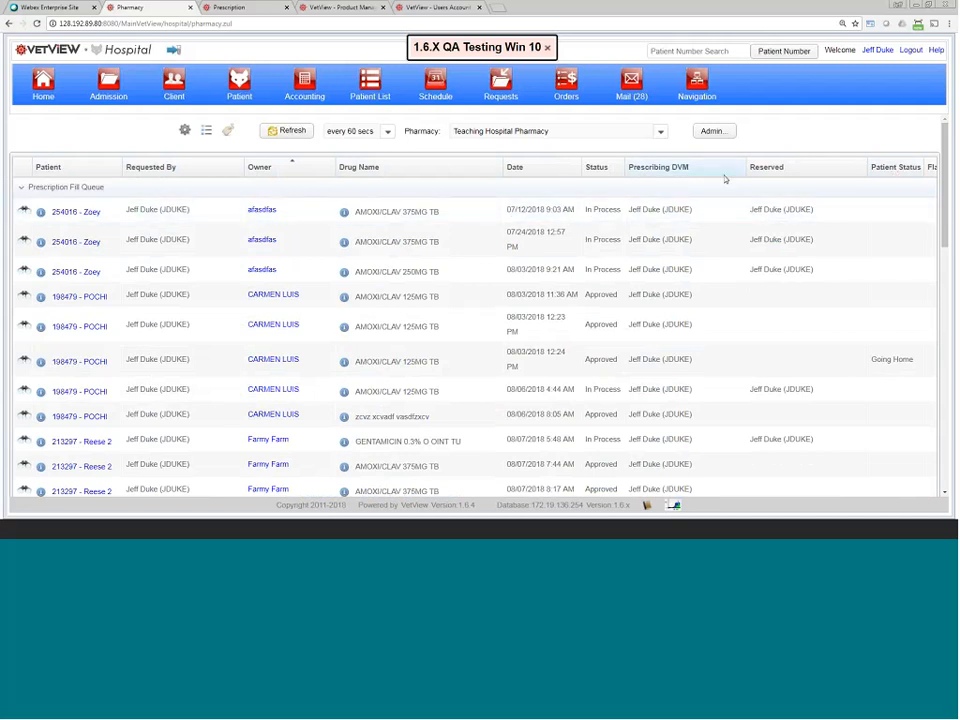
right_click(143, 175)
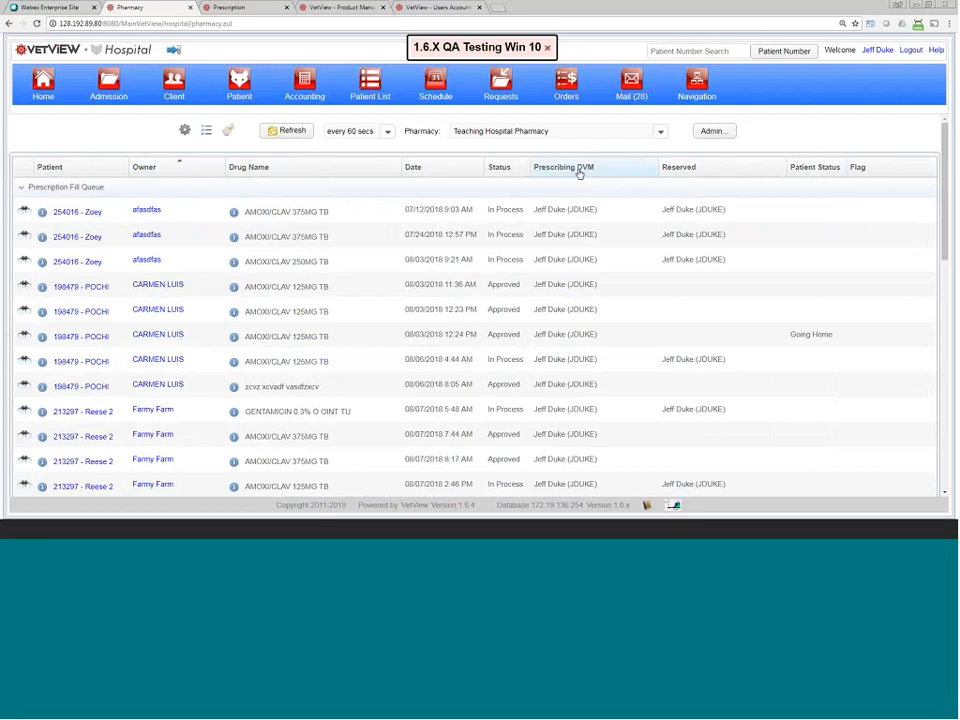
Step: Sort by Prescribing DVM, move that column before Status, and start adding a new column
click(577, 172)
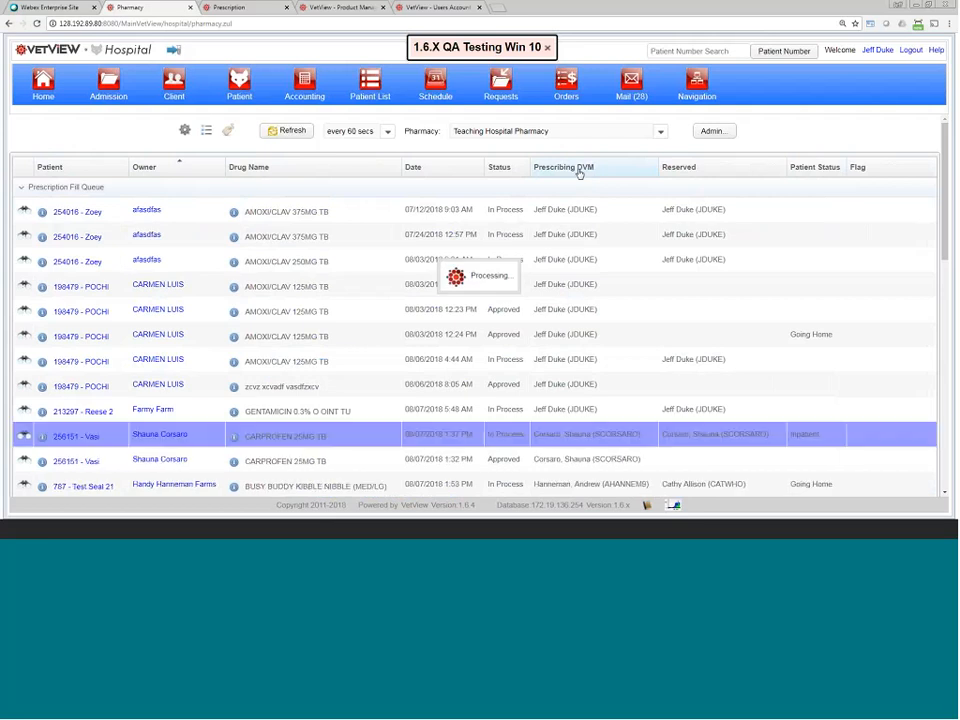
click(594, 167)
click(603, 193)
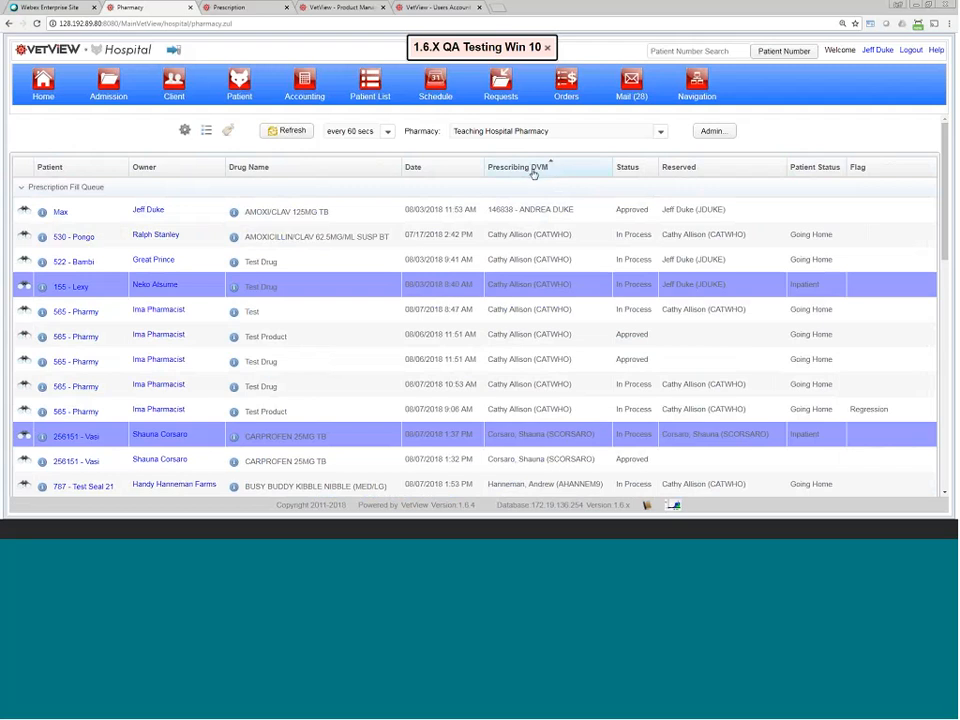
right_click(535, 173)
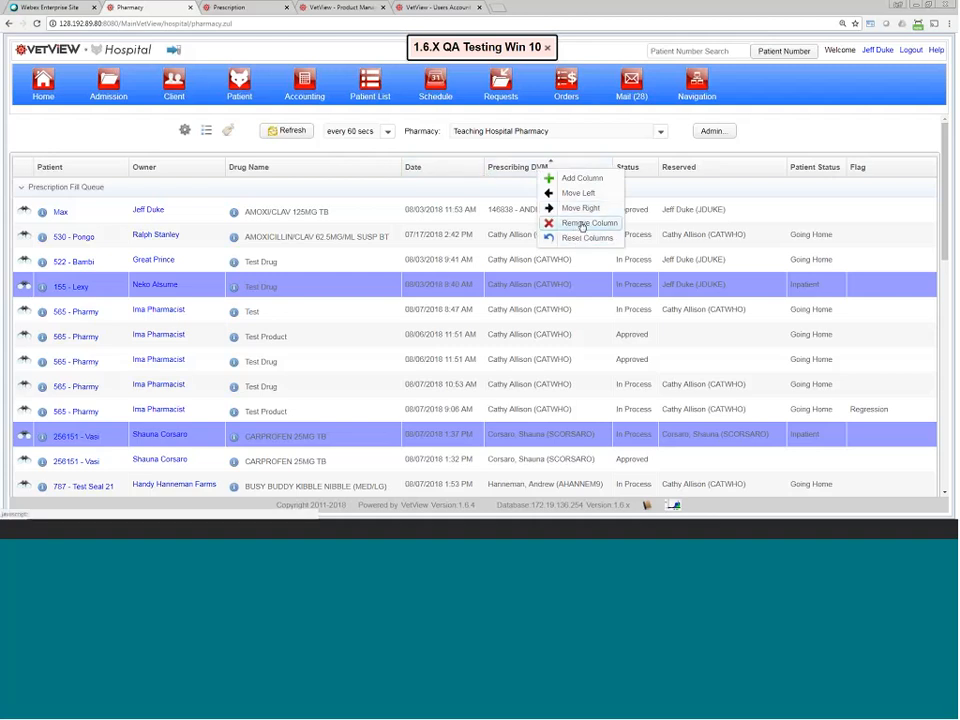
click(582, 179)
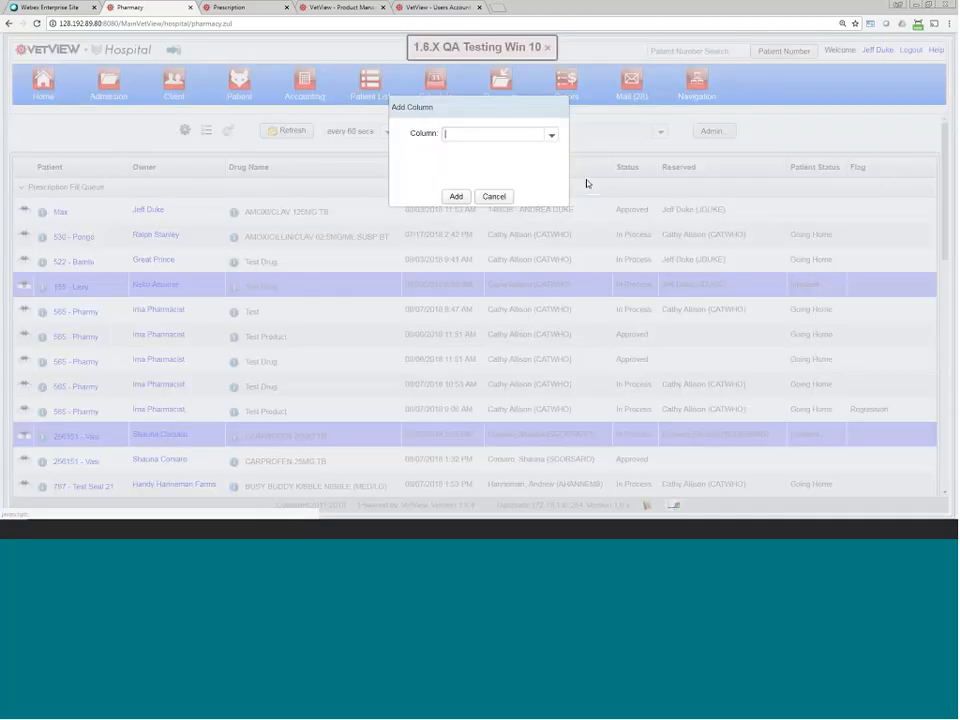
Step: Cancel the Add Column dialog and sort the fill queue by Date, oldest first
click(551, 134)
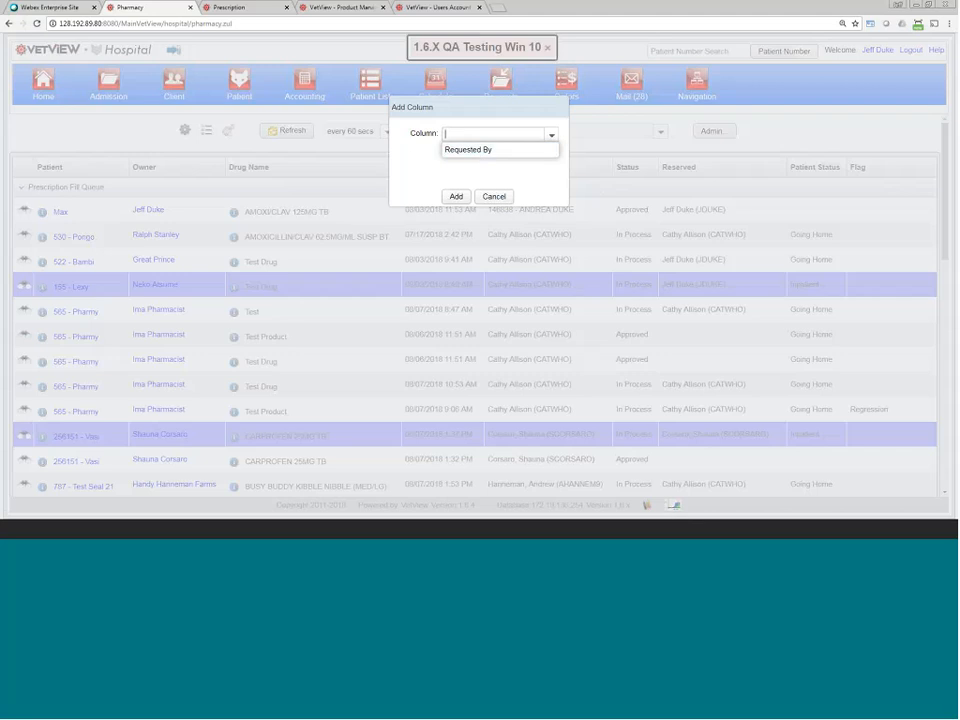
click(496, 196)
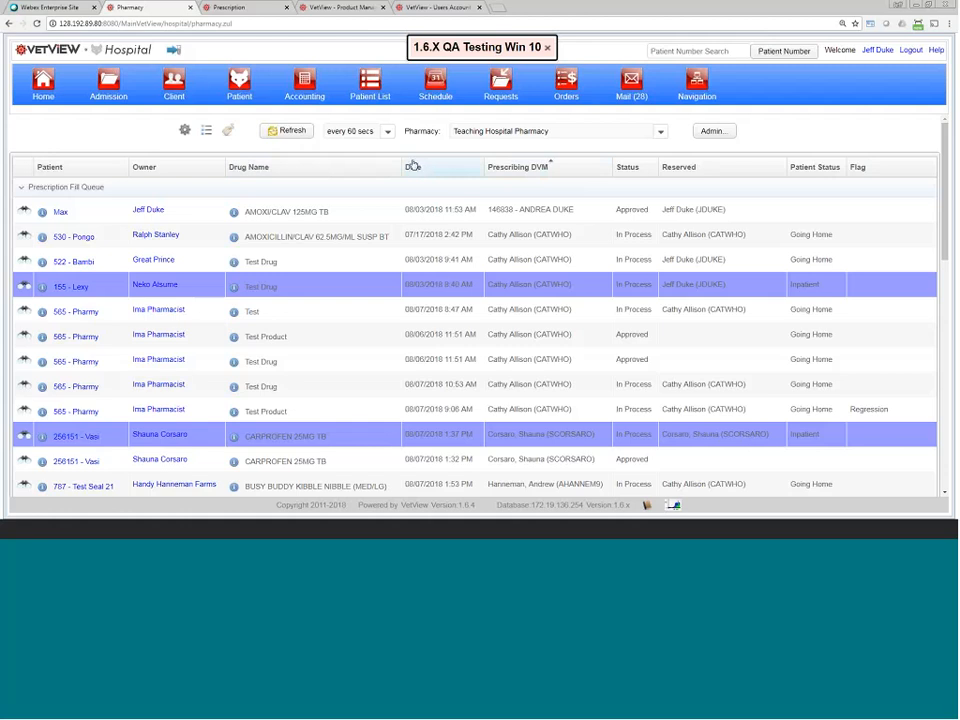
click(425, 234)
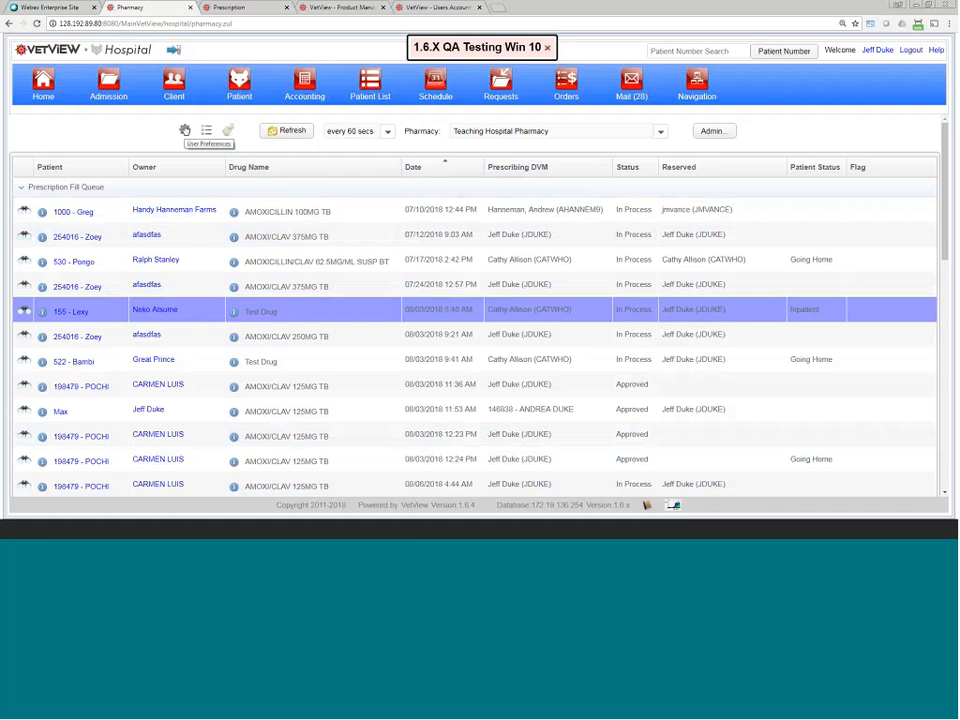
Step: Hide Daily Today and Daily Tomorrow prescriptions, keep On Hold always collapsed, and save the preferences
click(184, 130)
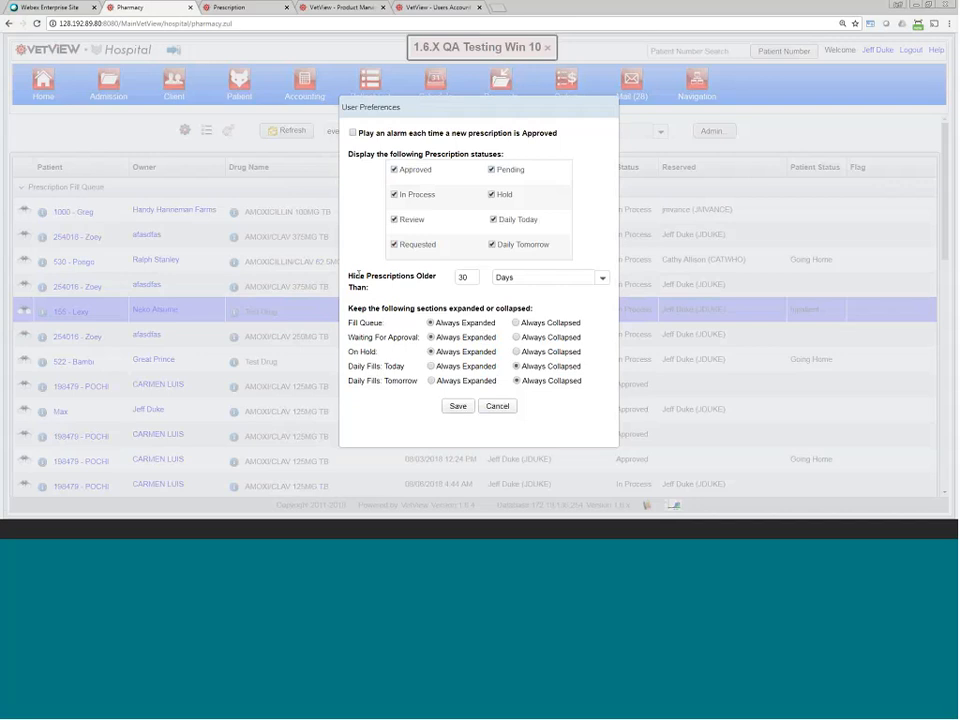
drag(349, 276, 450, 287)
click(506, 277)
click(602, 278)
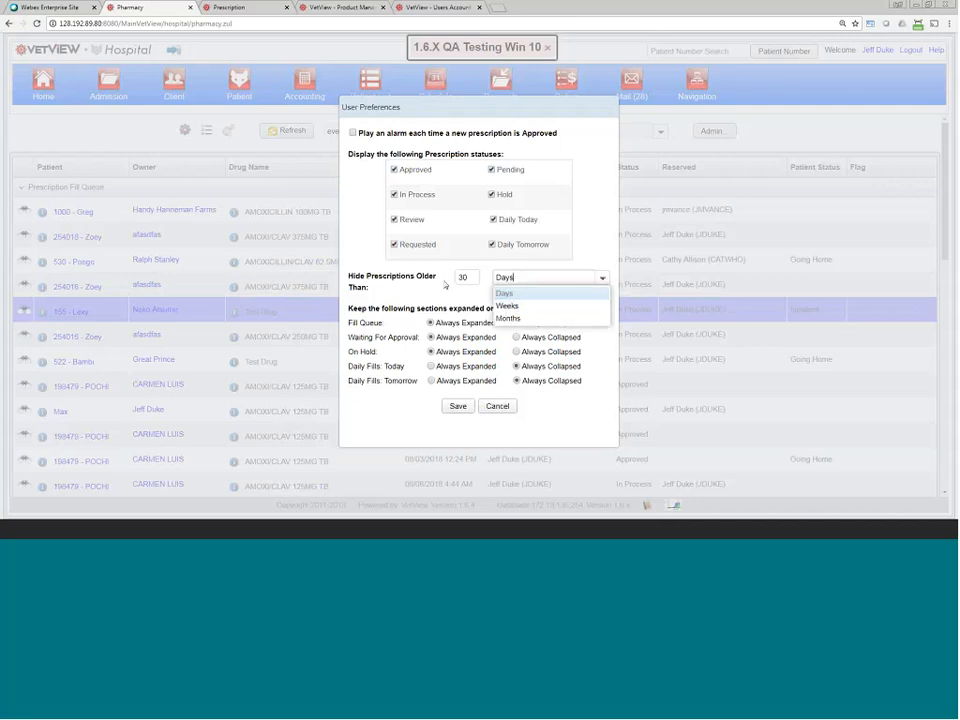
click(508, 294)
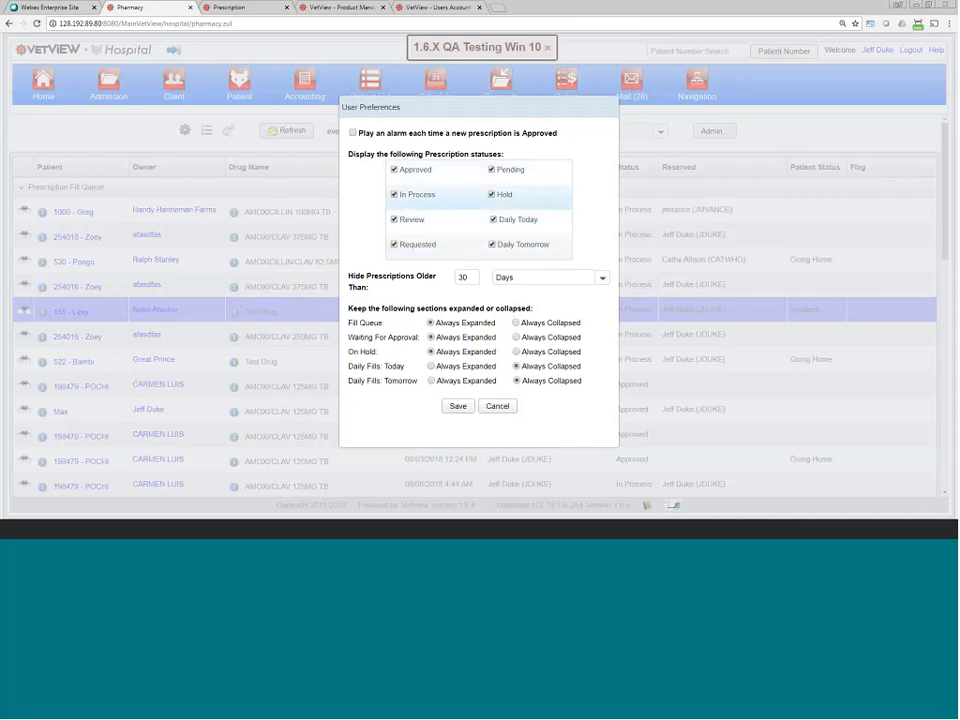
click(491, 196)
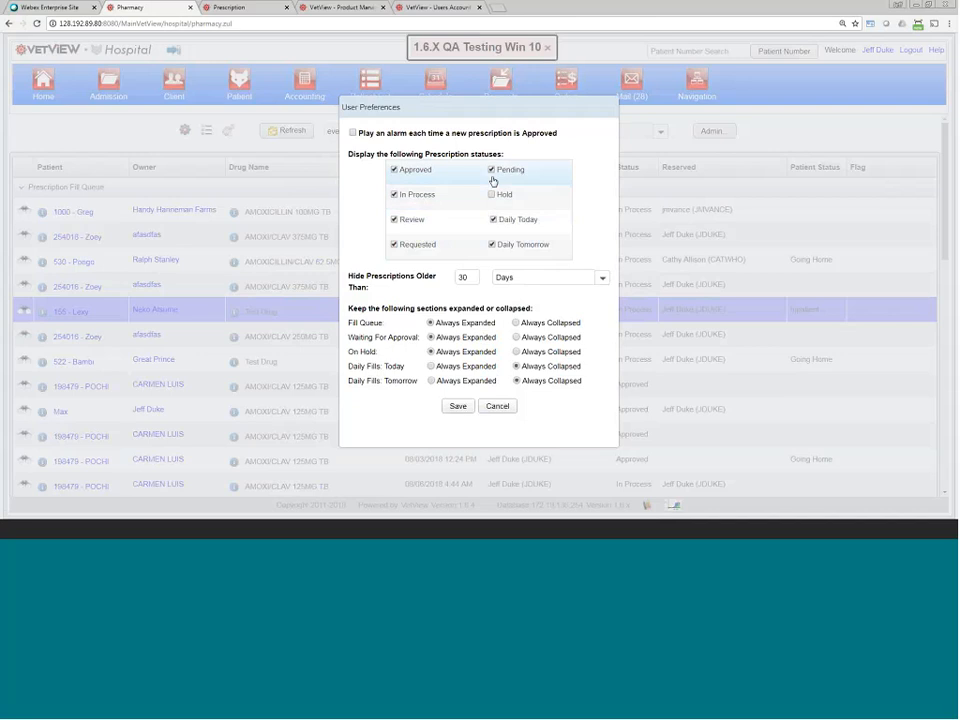
click(493, 219)
click(491, 245)
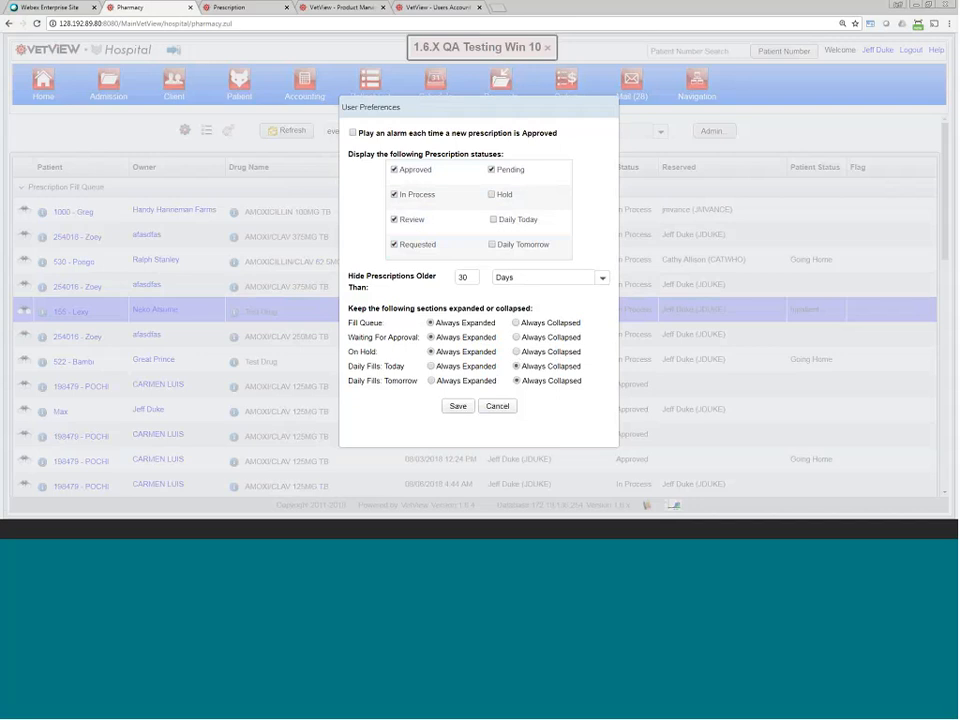
click(490, 196)
click(517, 352)
click(458, 406)
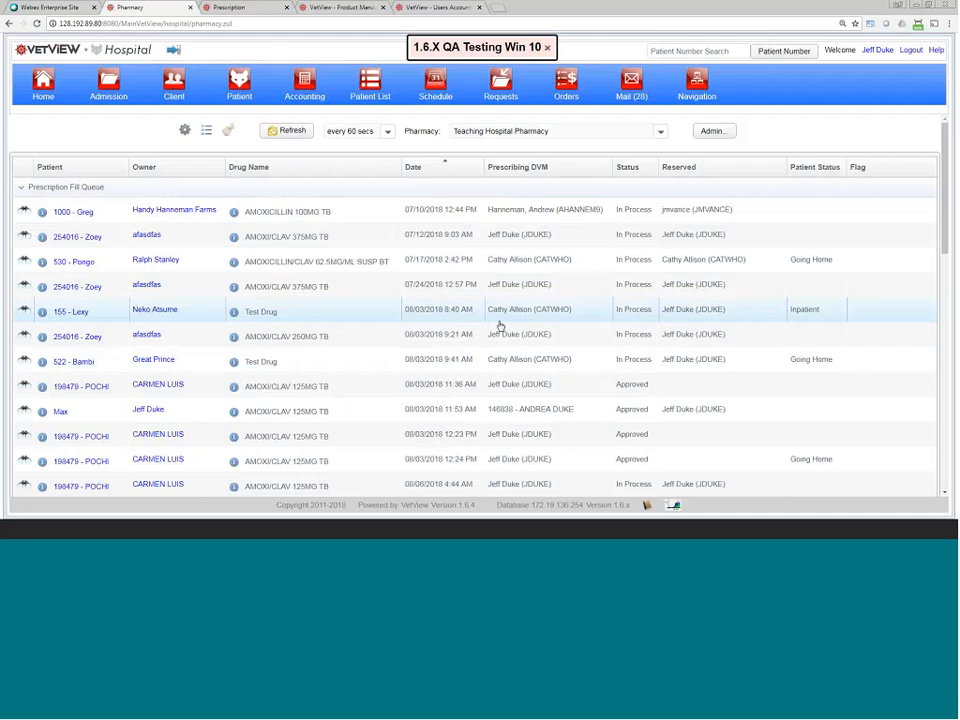
Step: Reopen the fill queue preferences to check the 30-day hiding period, then cancel
click(500, 321)
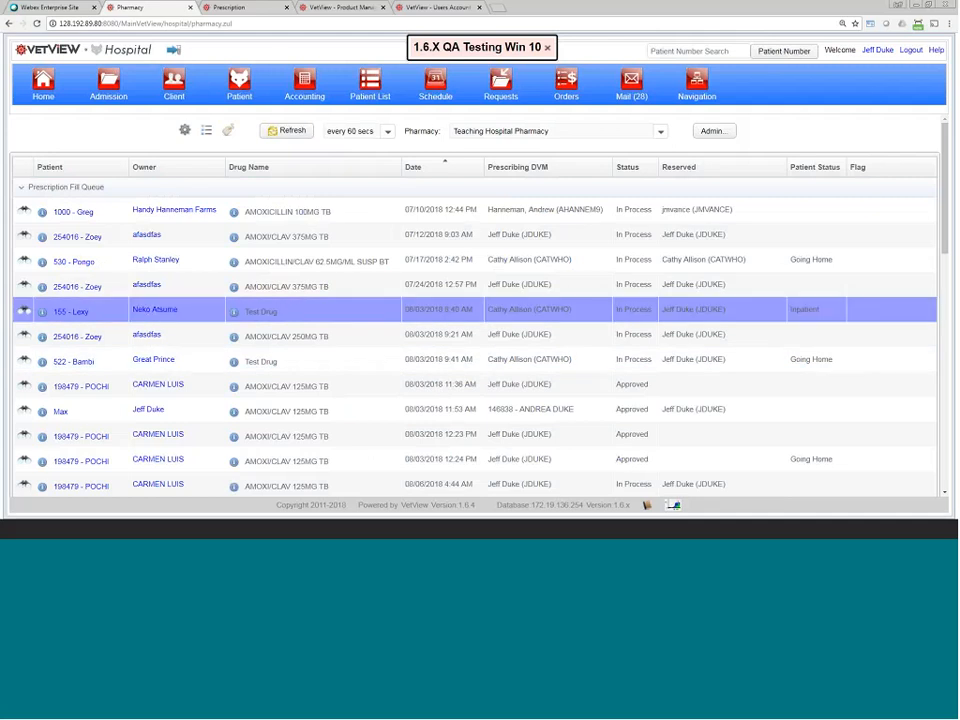
click(184, 130)
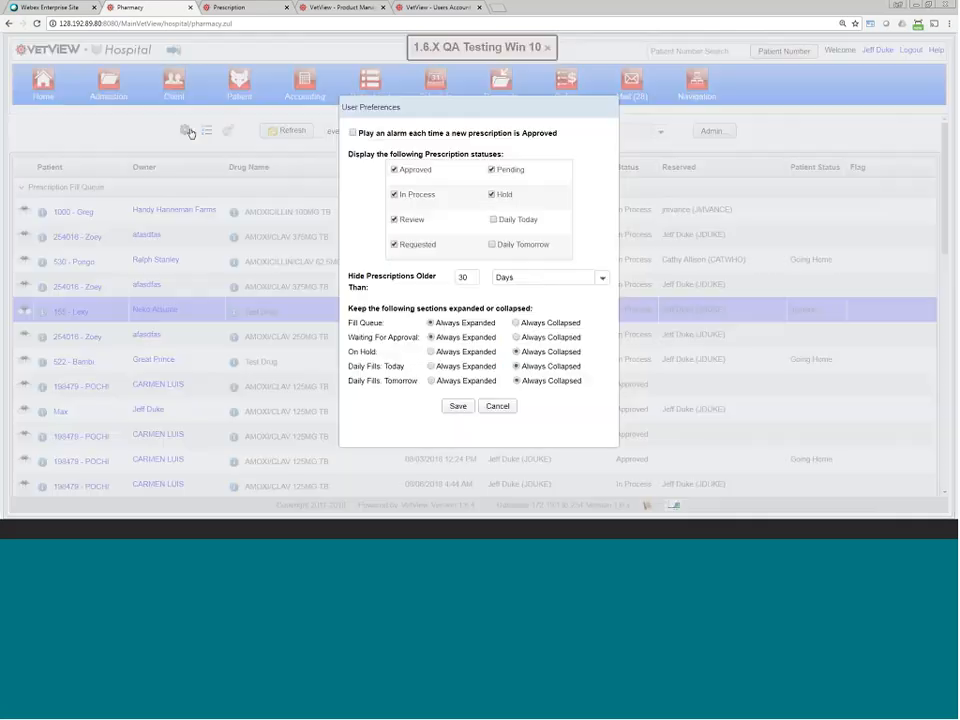
double_click(469, 277)
click(497, 404)
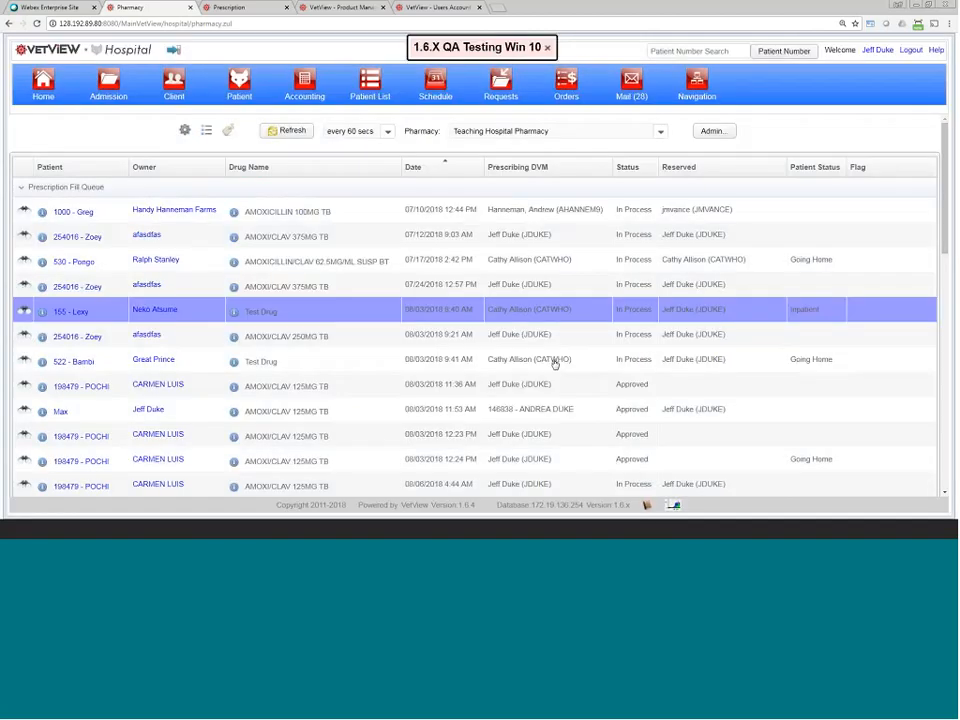
click(721, 133)
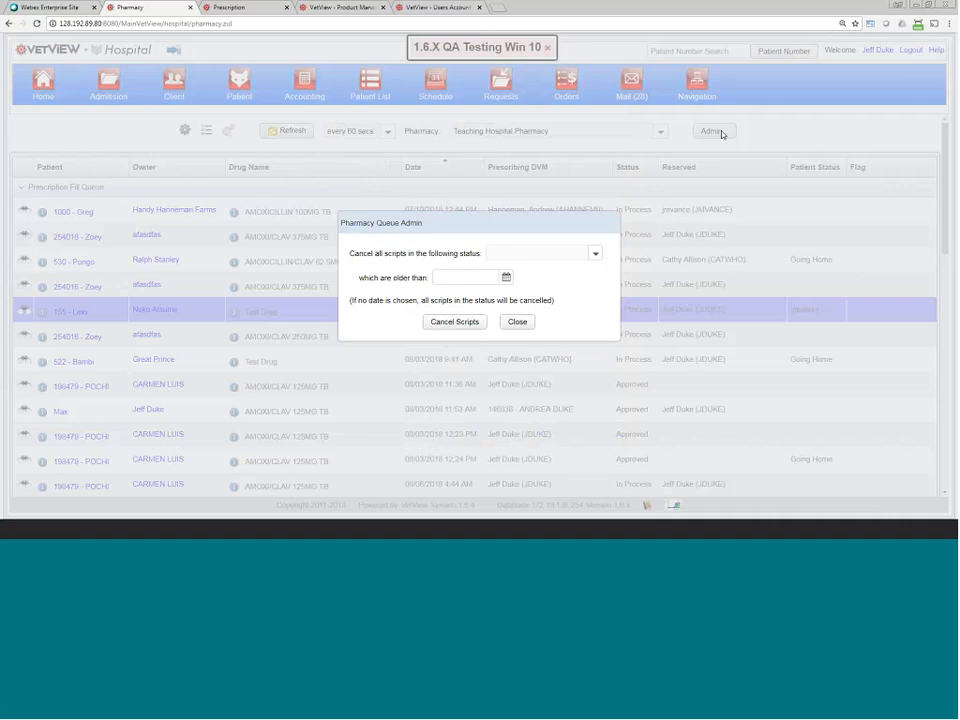
drag(351, 252, 455, 262)
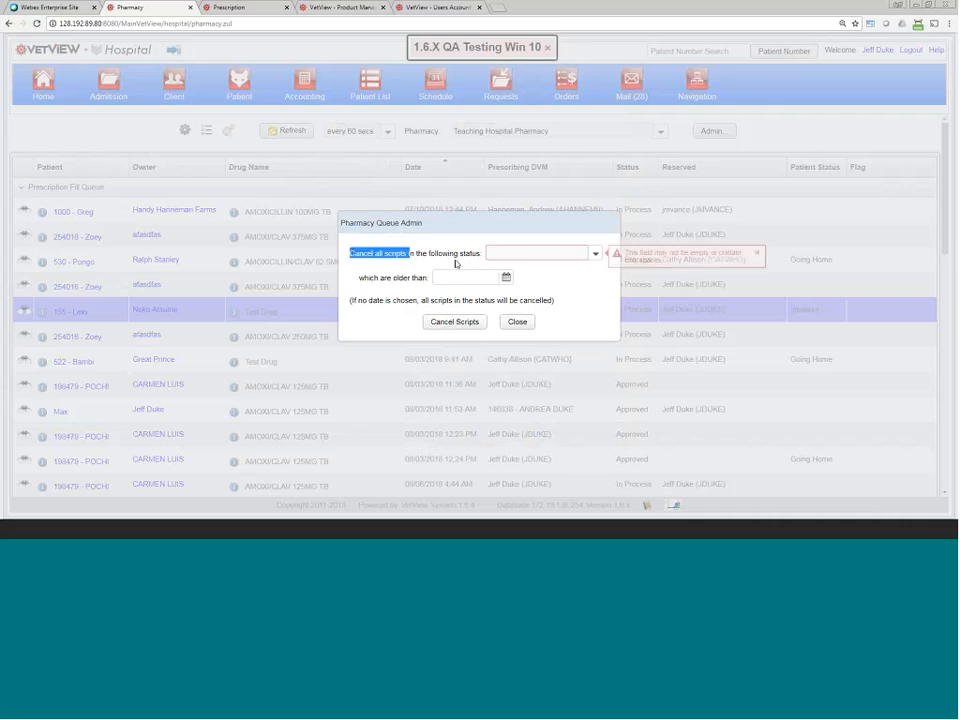
click(595, 254)
click(530, 281)
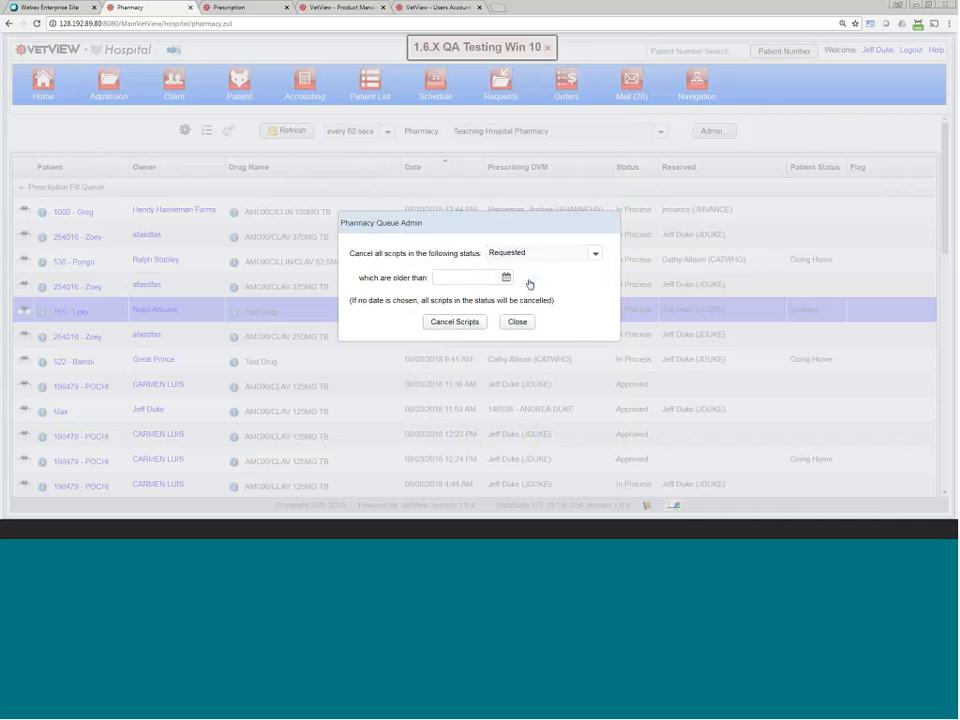
click(452, 277)
text(30)
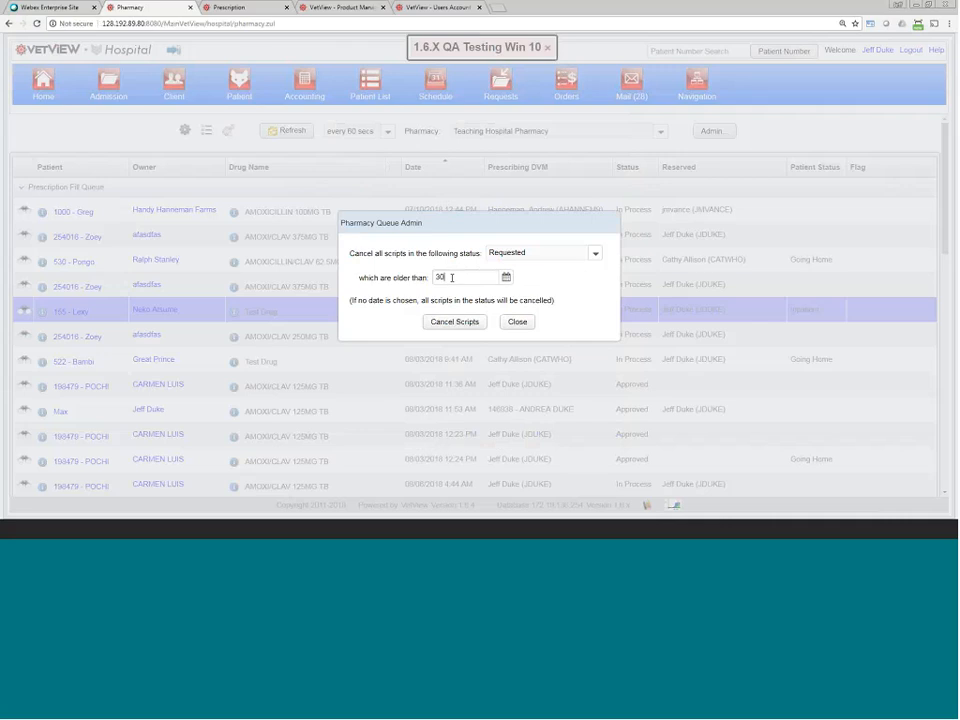
click(506, 277)
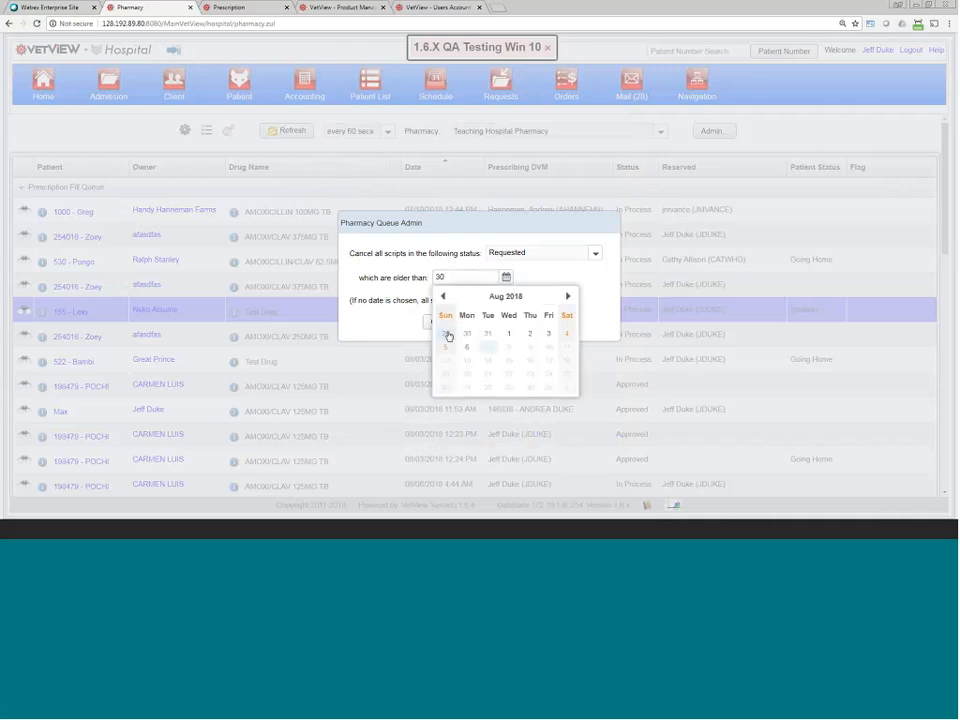
click(445, 333)
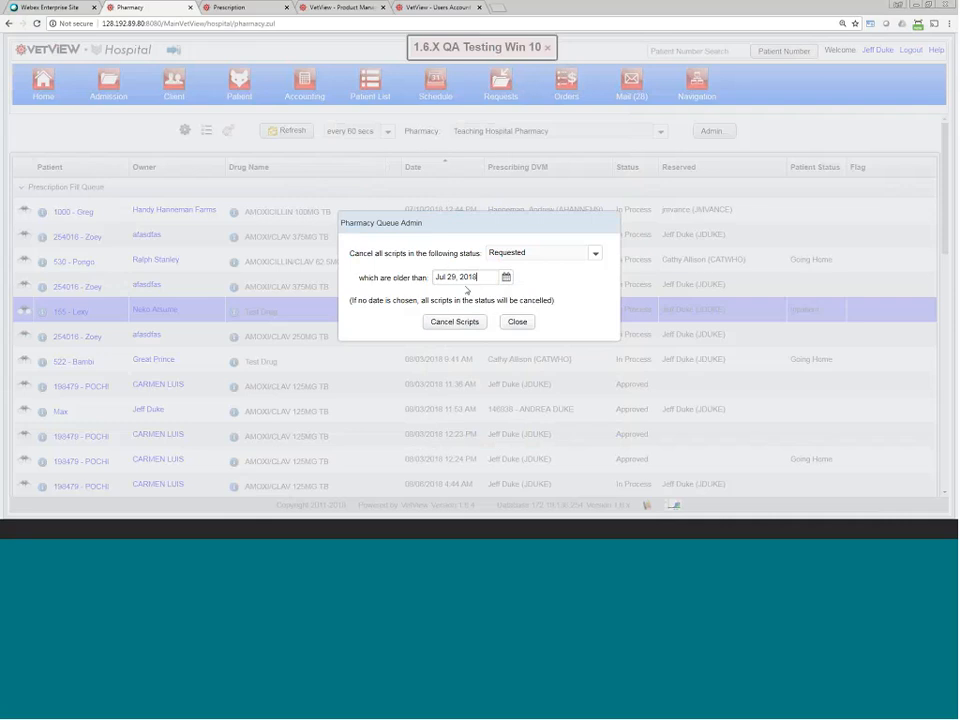
key(BackSpace)
text(7)
Step: Close the queue admin window and open Pharmacy Setup for the Teaching Hospital Pharmacy
click(516, 323)
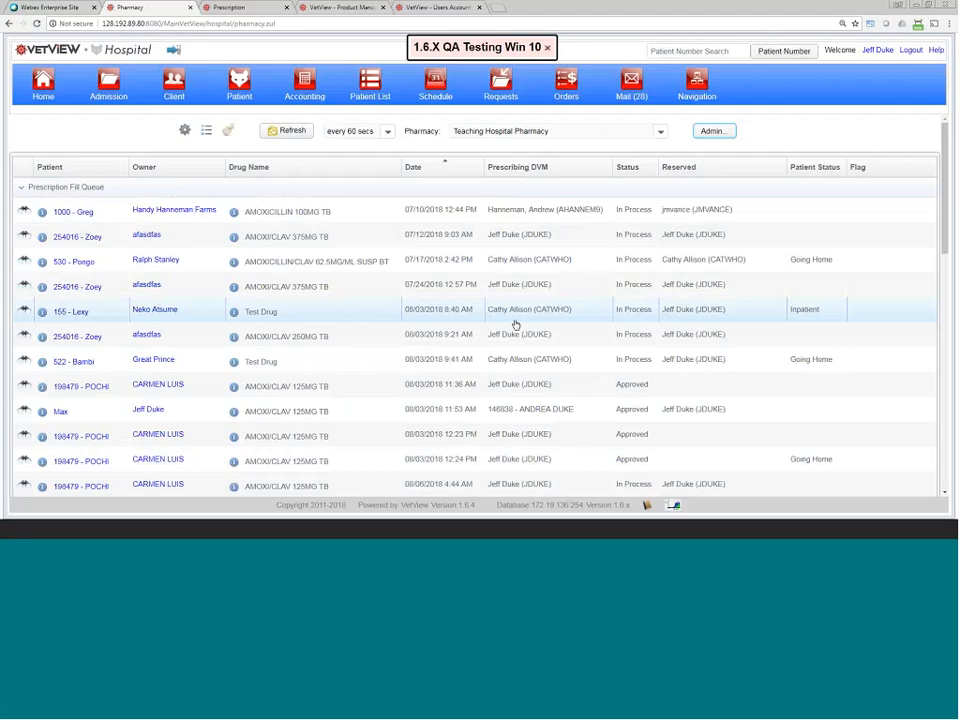
click(705, 87)
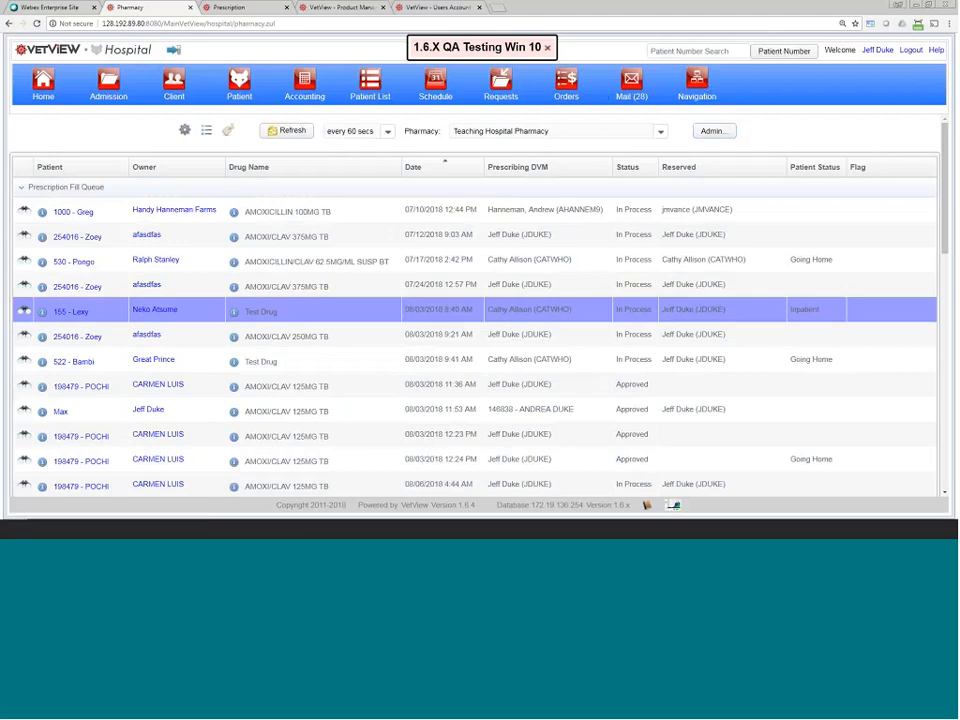
click(531, 263)
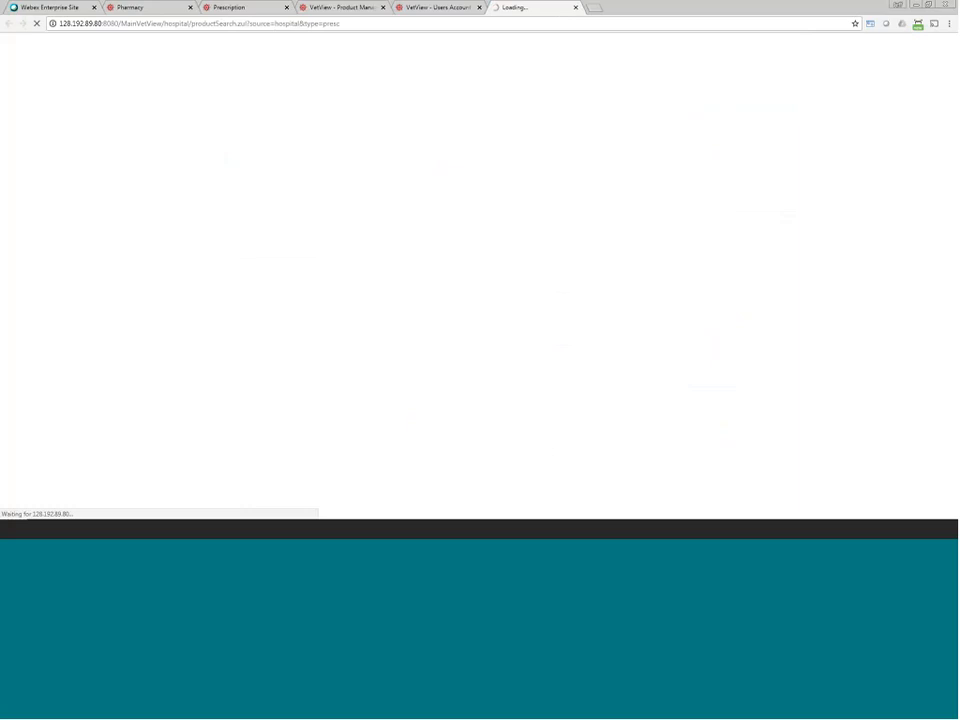
click(137, 8)
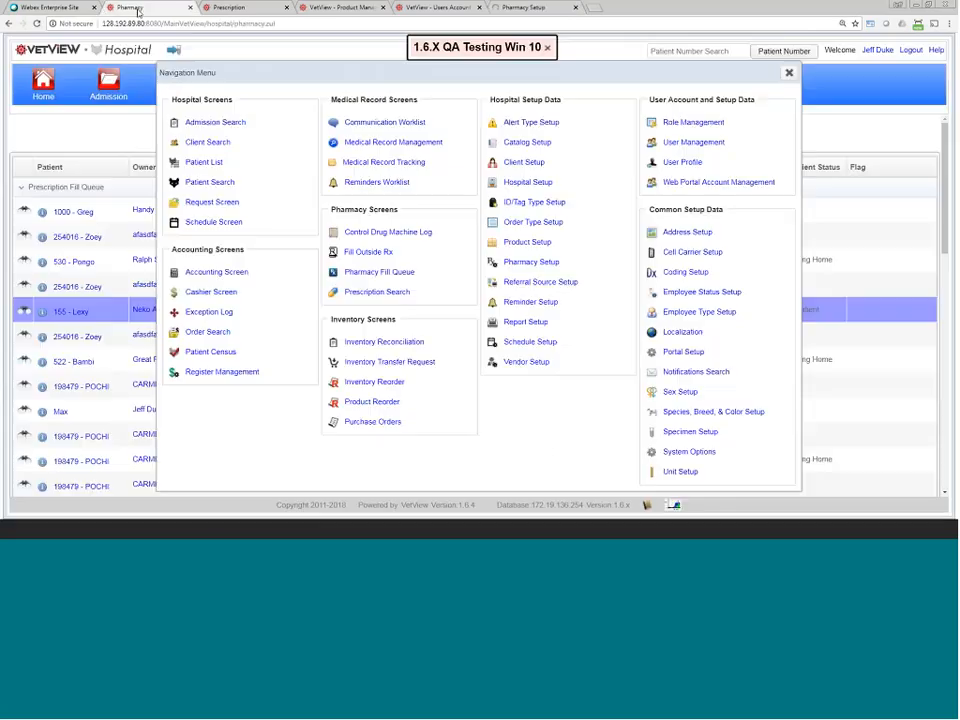
click(525, 8)
click(251, 264)
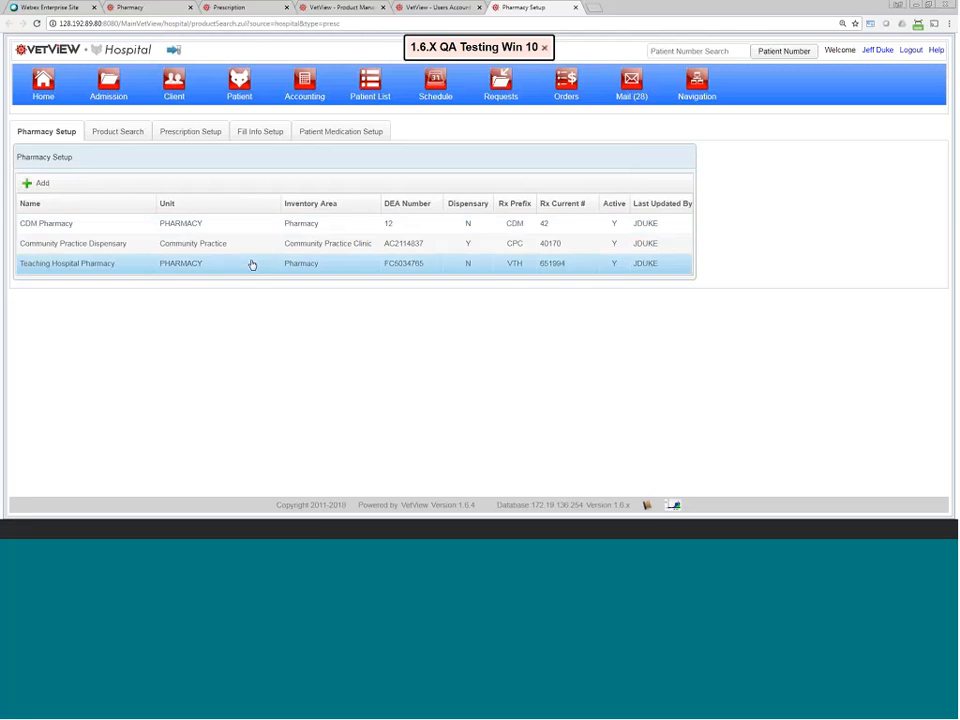
Step: Change Auto Cancel Unapproved Prescriptions Days from 180 to 60, then return to the AMOXI/CLAV prescription
scroll(161, 314, down, 3)
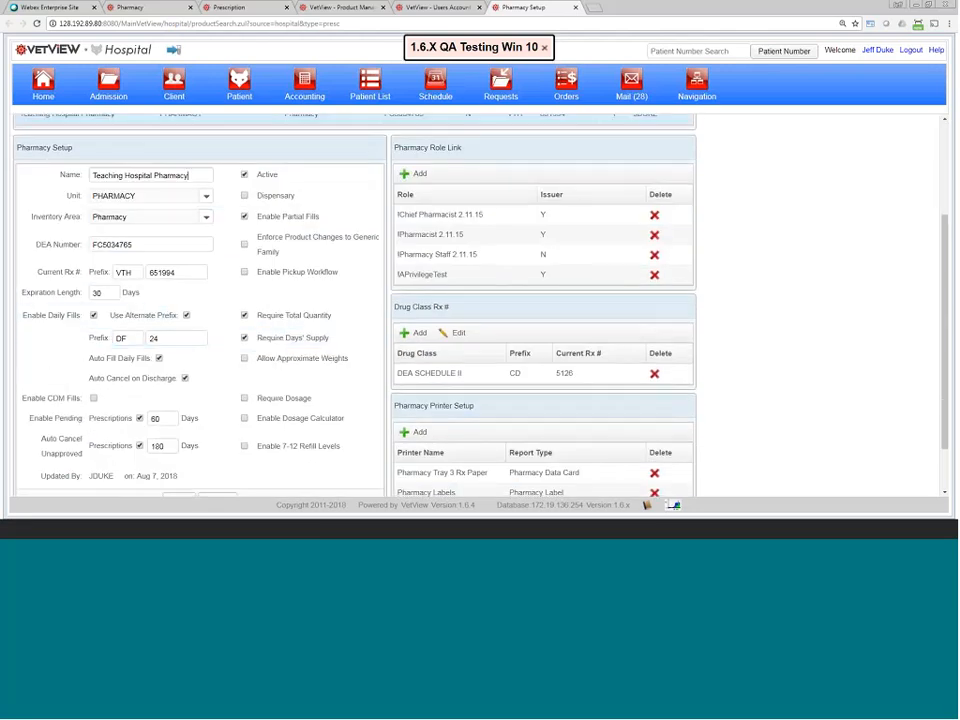
drag(45, 441, 174, 446)
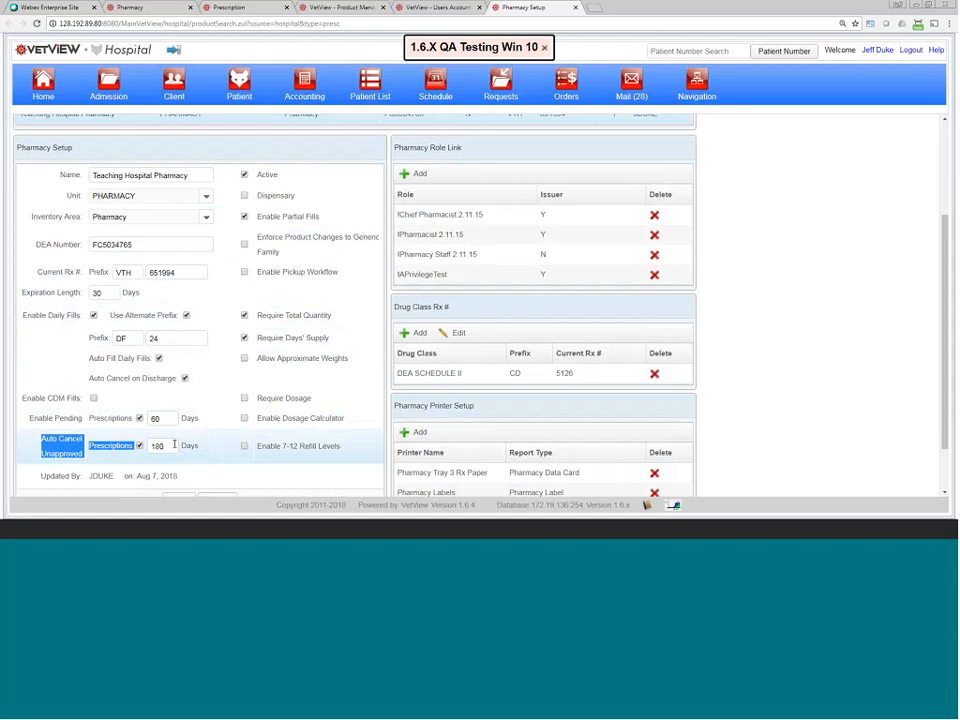
click(174, 445)
double_click(174, 445)
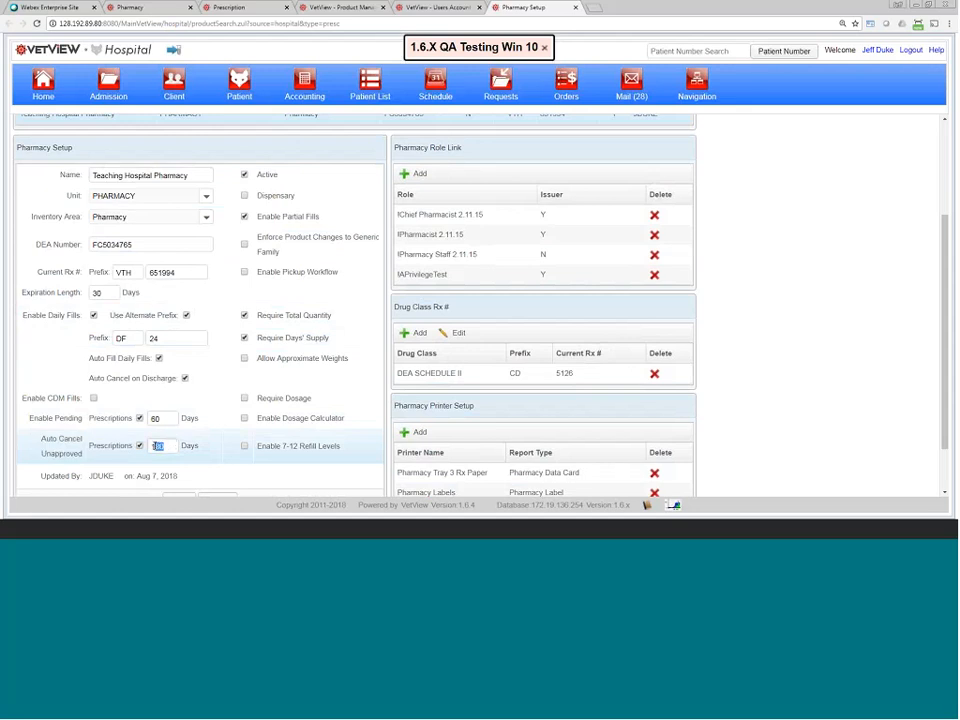
text(60)
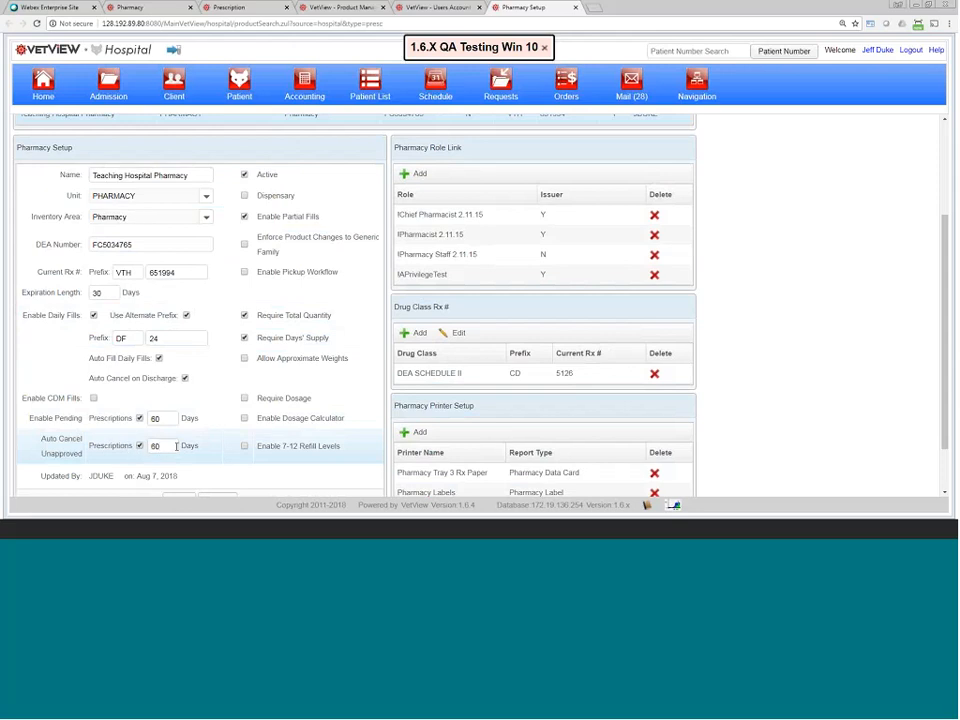
double_click(154, 446)
drag(31, 312, 74, 313)
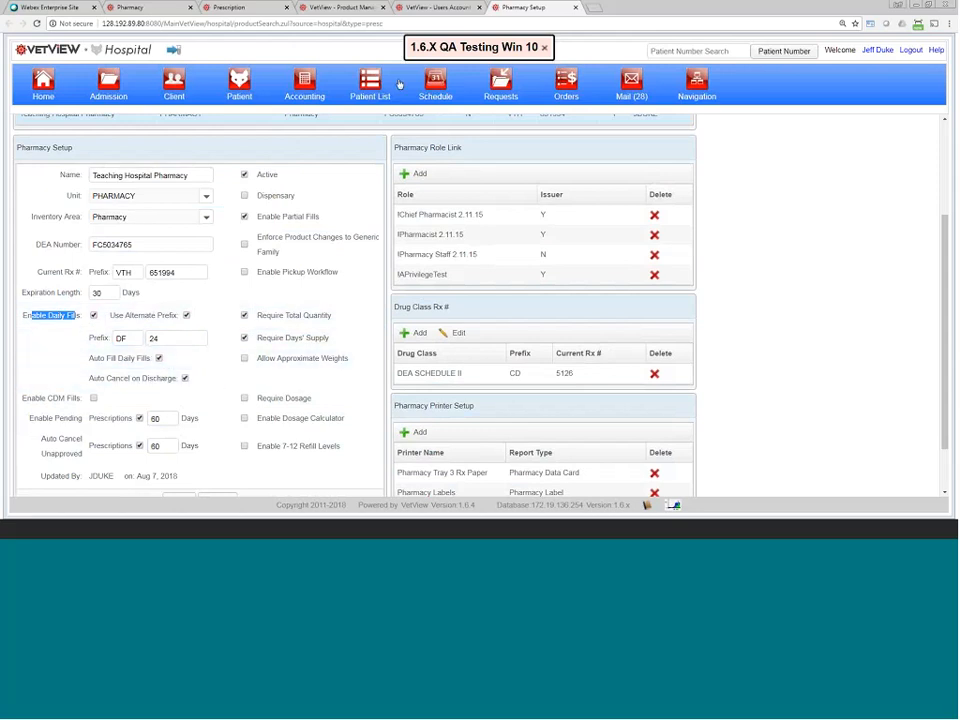
click(246, 9)
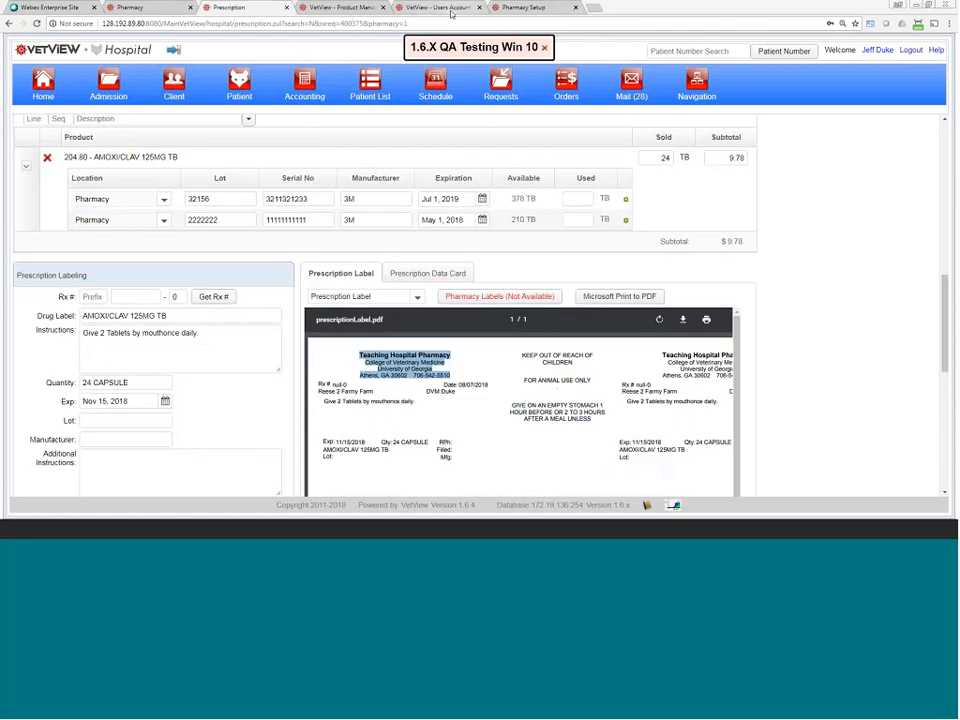
Step: Return to the pharmacy queue page and close the navigation menu
click(453, 10)
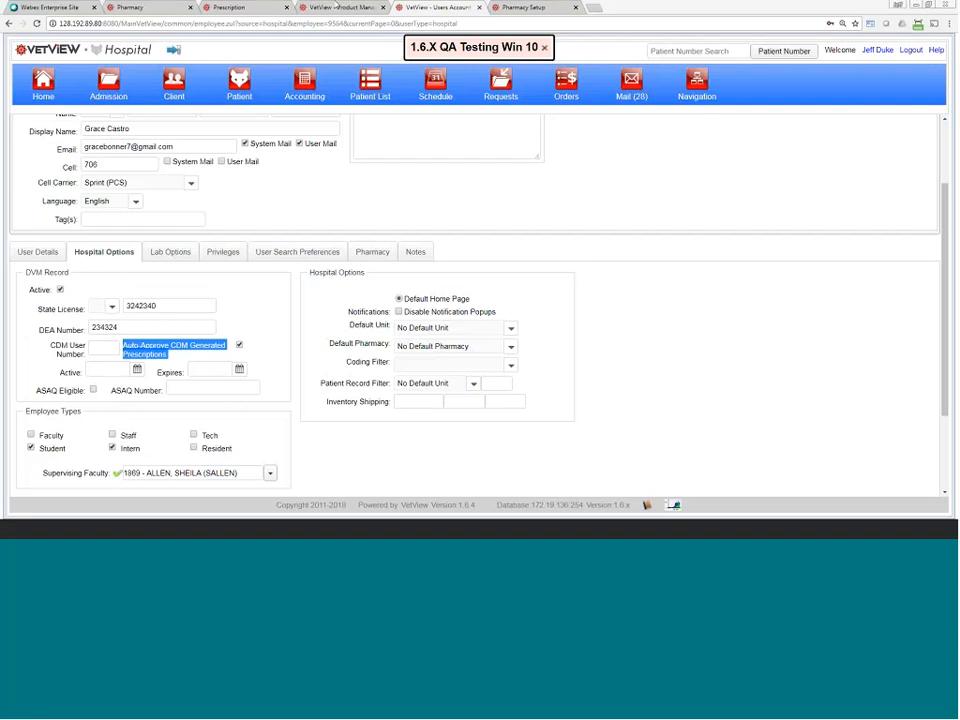
click(230, 7)
click(130, 7)
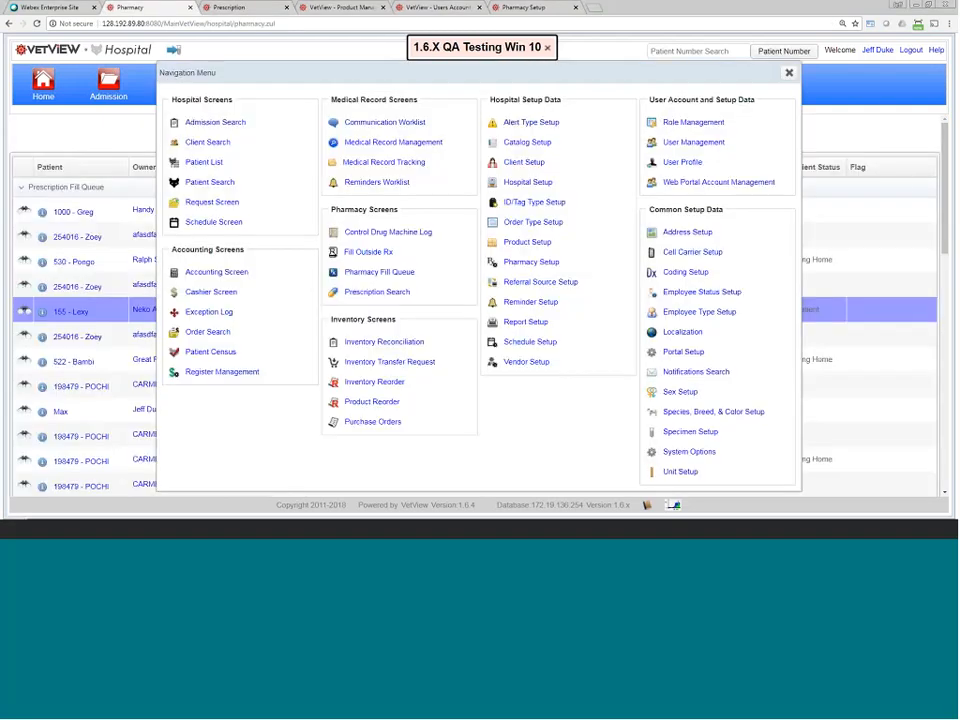
drag(602, 91, 495, 141)
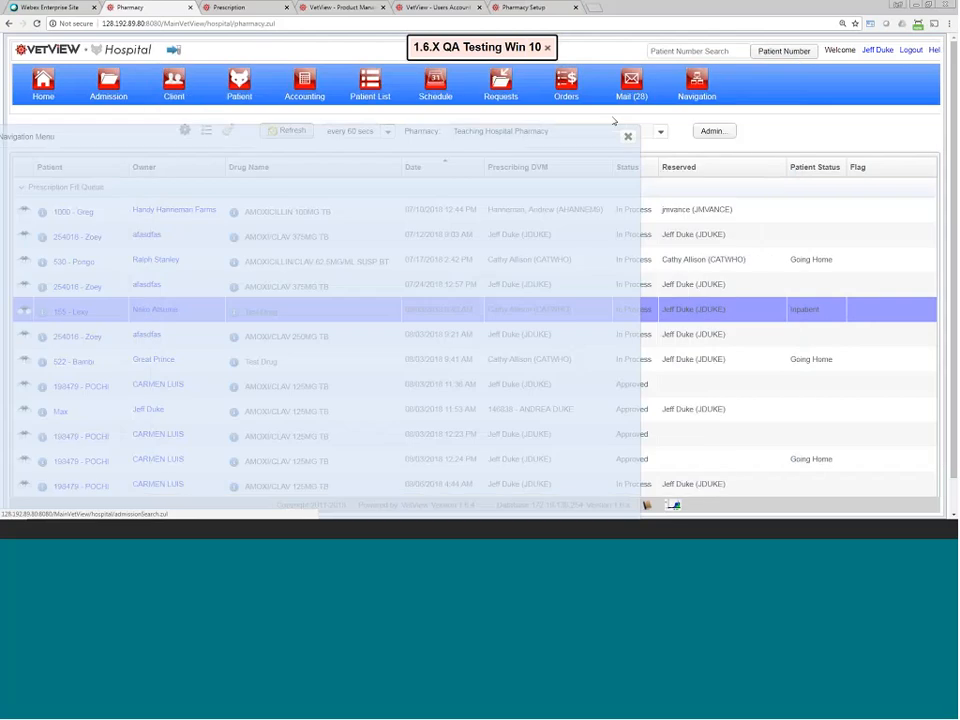
click(628, 137)
Step: Set queue admin to Approved with an Aug 1, 2017 cutoff, close it, and open daily fill list printing
click(712, 131)
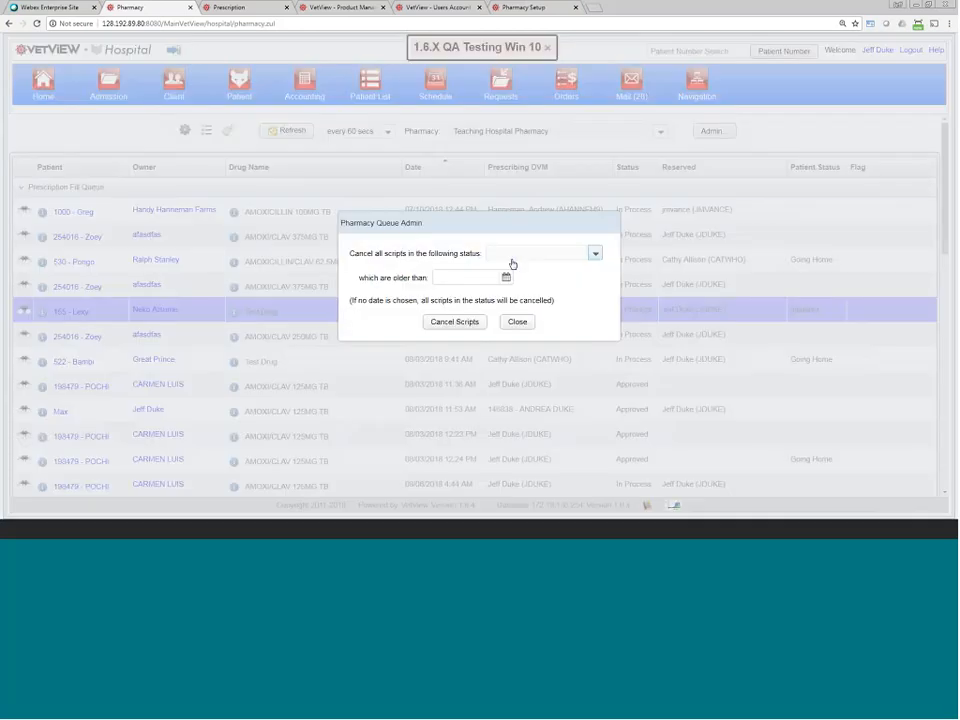
click(595, 253)
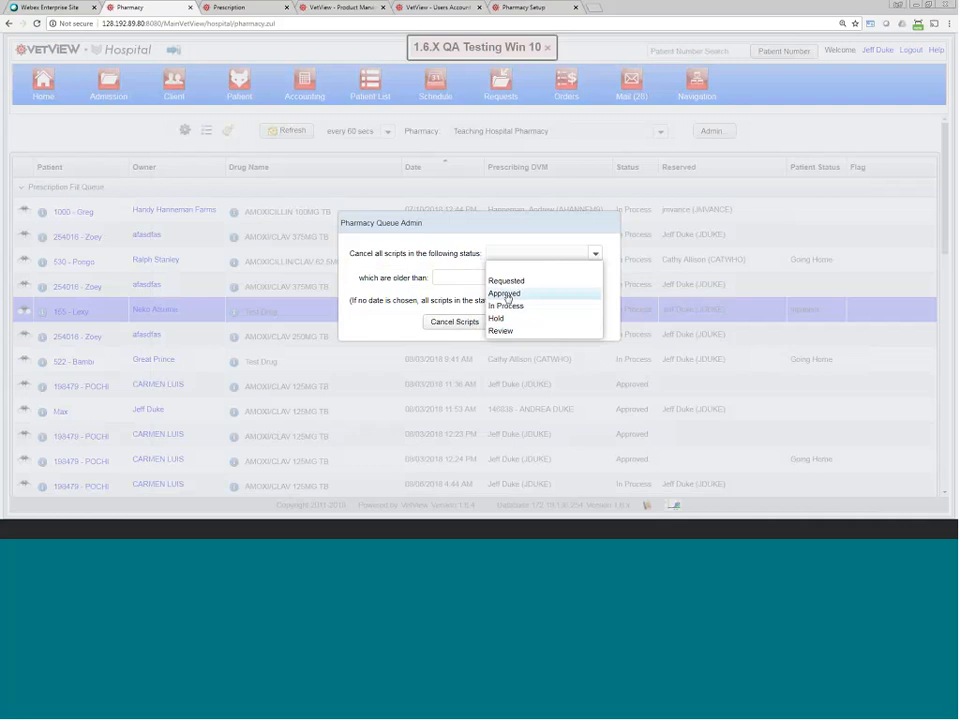
click(506, 294)
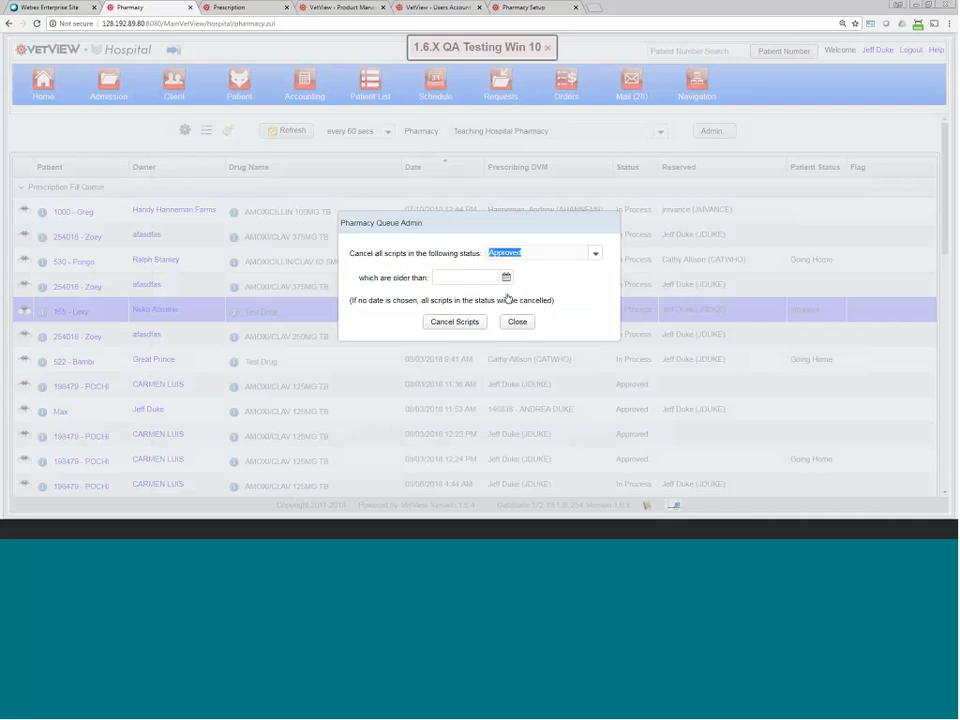
click(507, 278)
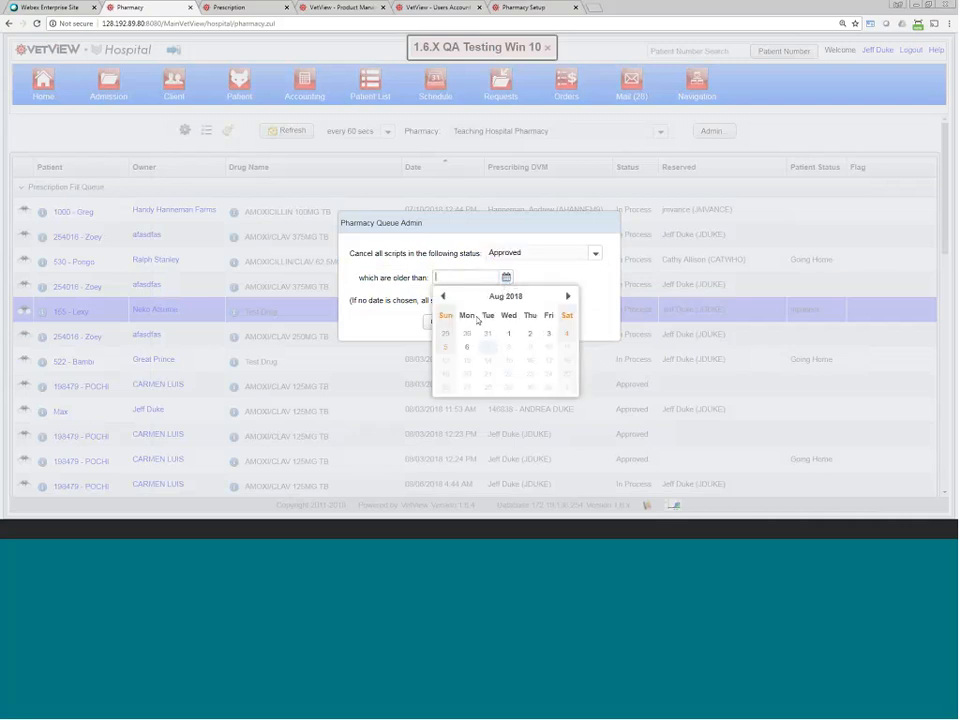
click(508, 333)
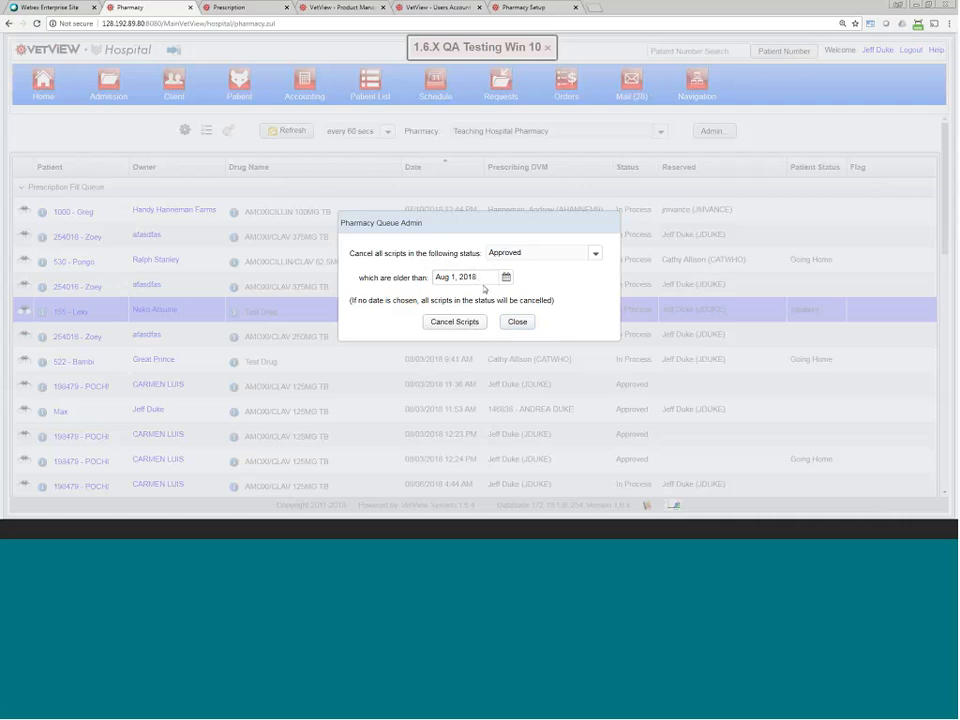
key(BackSpace)
text(7)
click(519, 323)
click(522, 320)
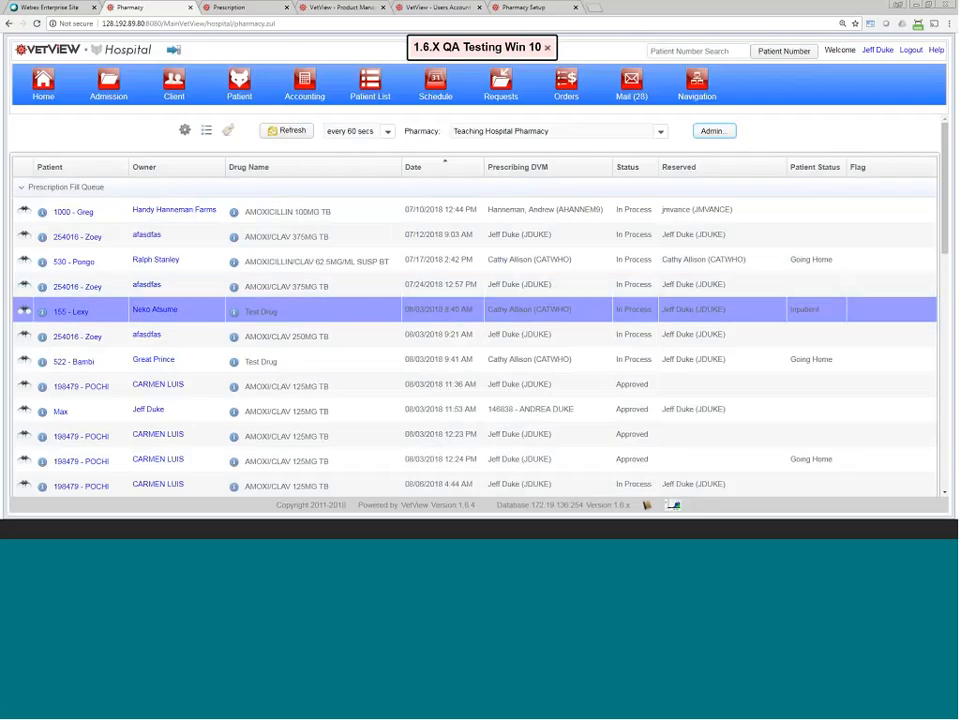
click(208, 132)
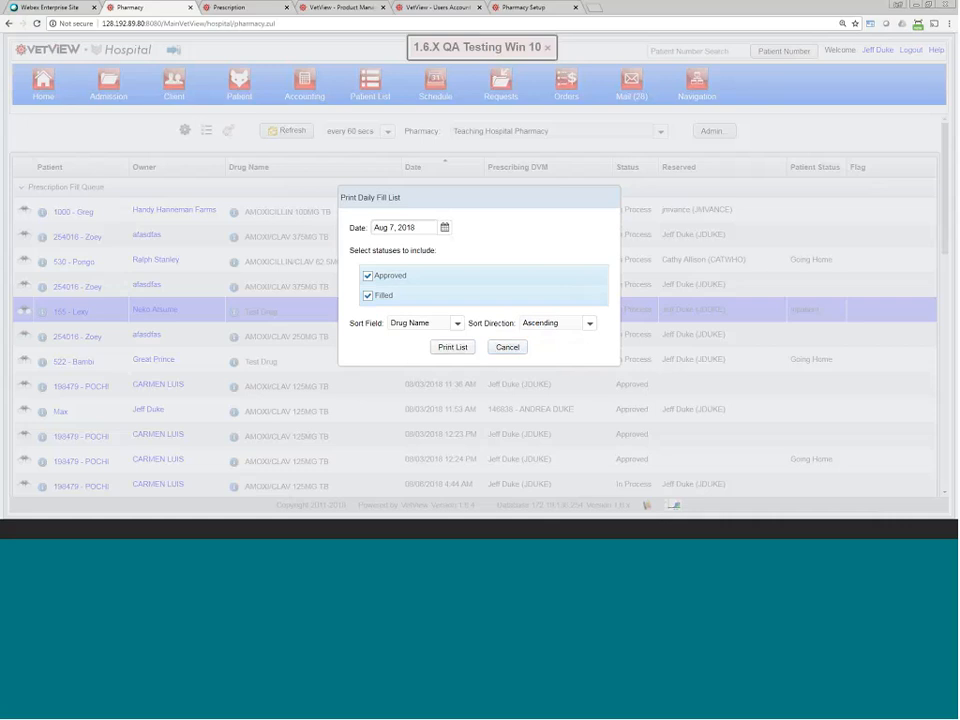
Step: Dismiss the Print Daily Fill List and Print Daily Fill Labels dialogs without printing anything
click(508, 348)
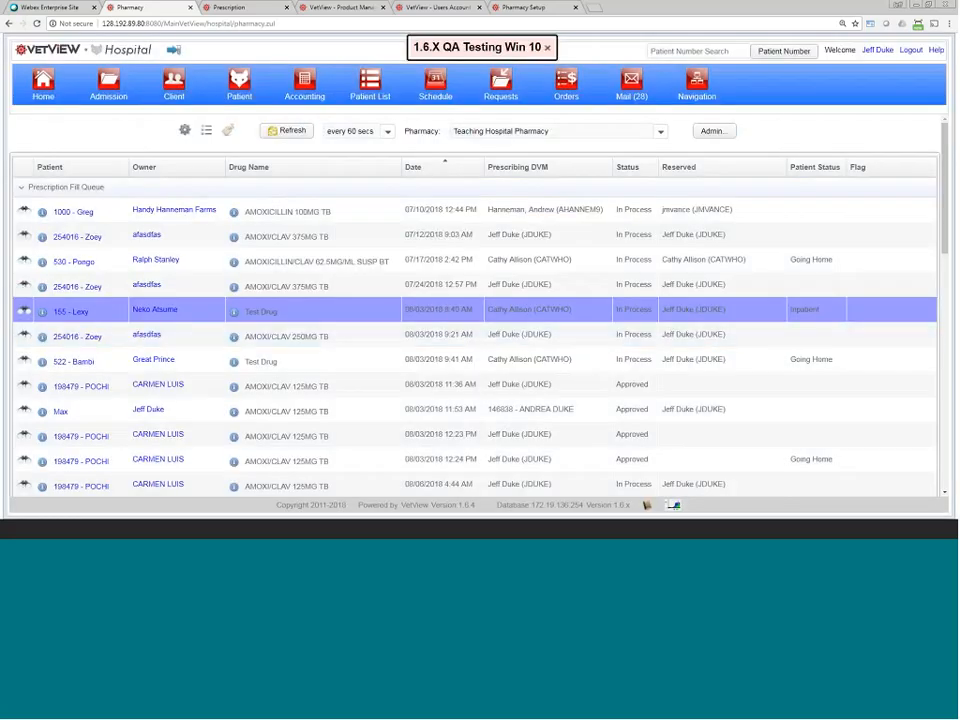
click(206, 131)
click(513, 348)
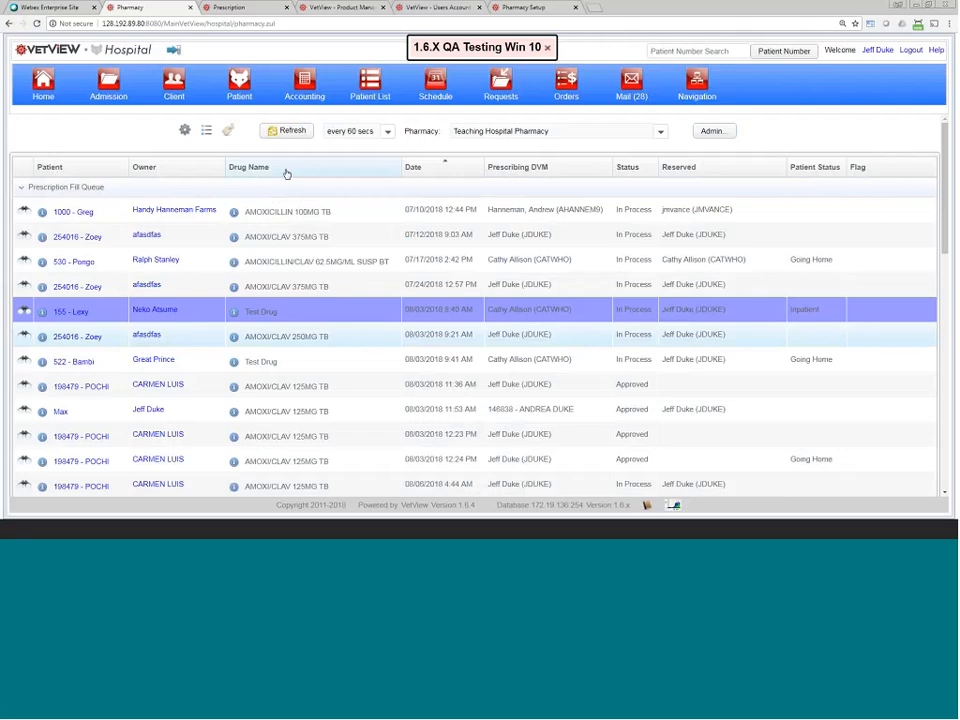
click(228, 132)
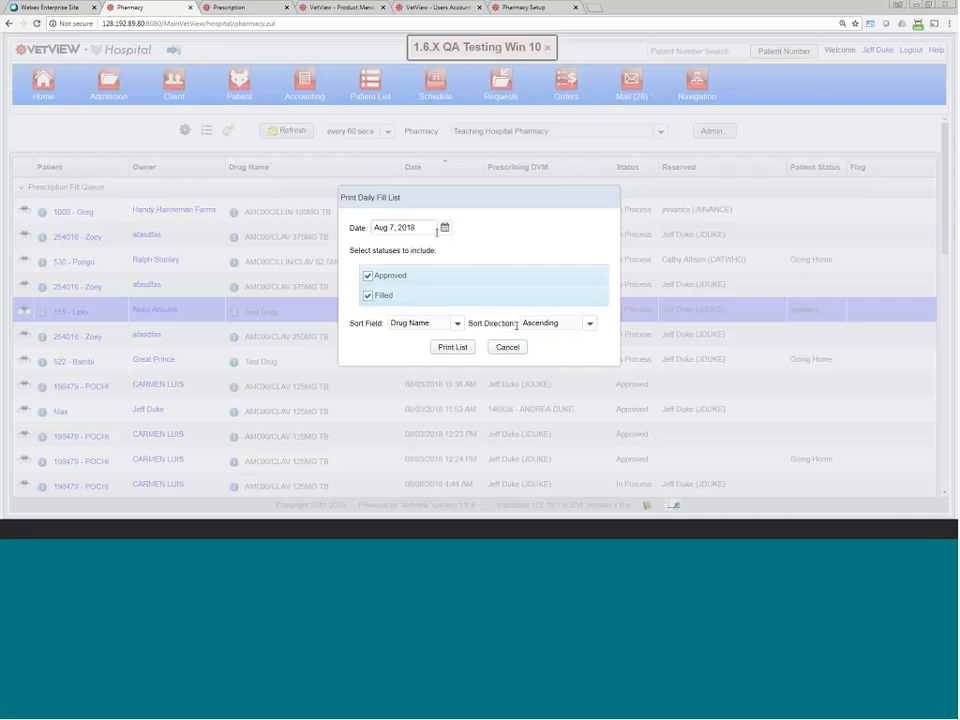
click(512, 346)
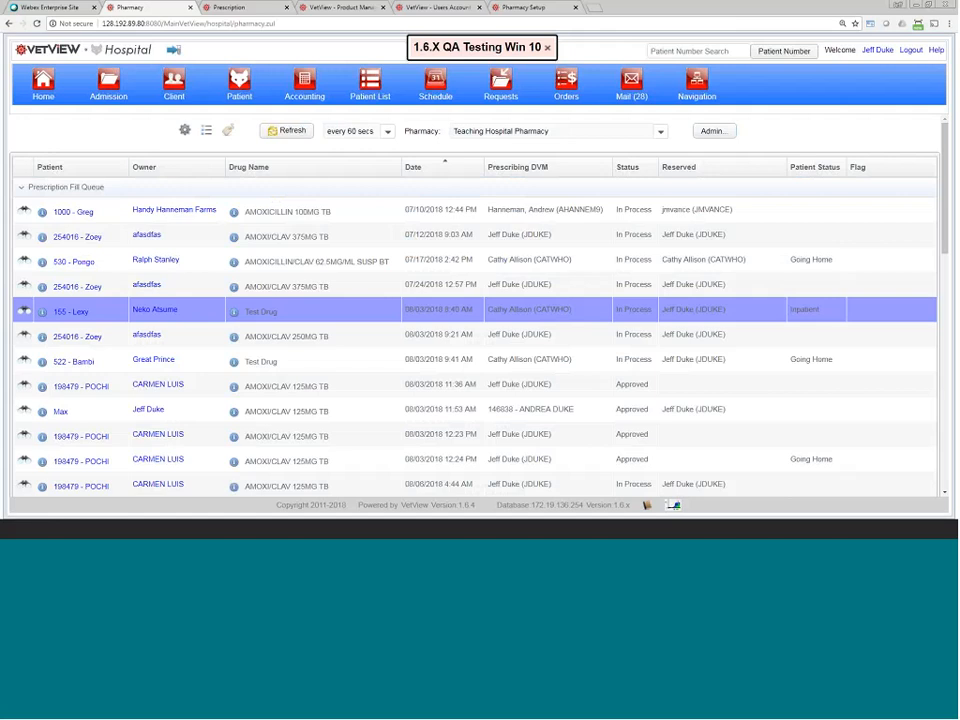
Step: Highlight the Auto Fill Daily Fills and Auto Cancel on Discharge settings, then close Pharmacy Setup with Ctrl+W
click(512, 10)
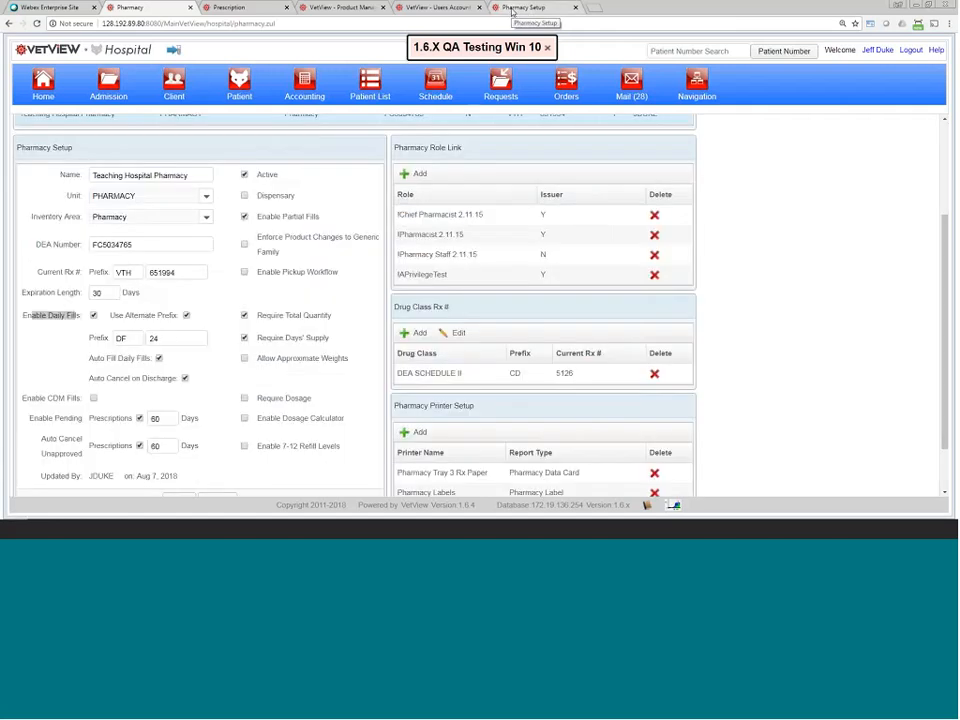
drag(89, 358, 154, 360)
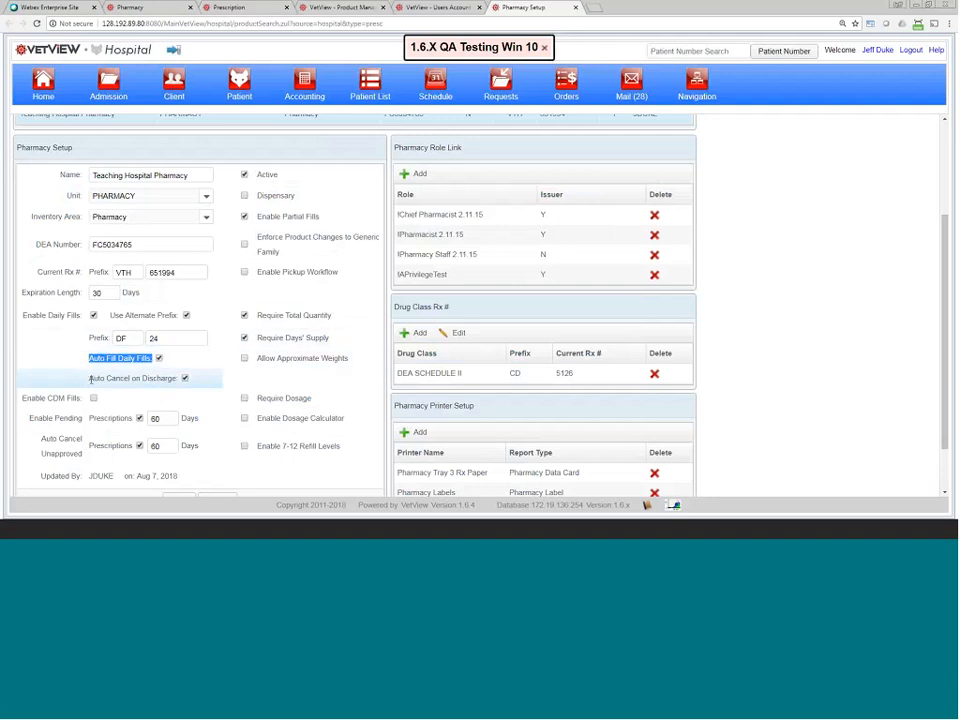
drag(90, 379, 182, 376)
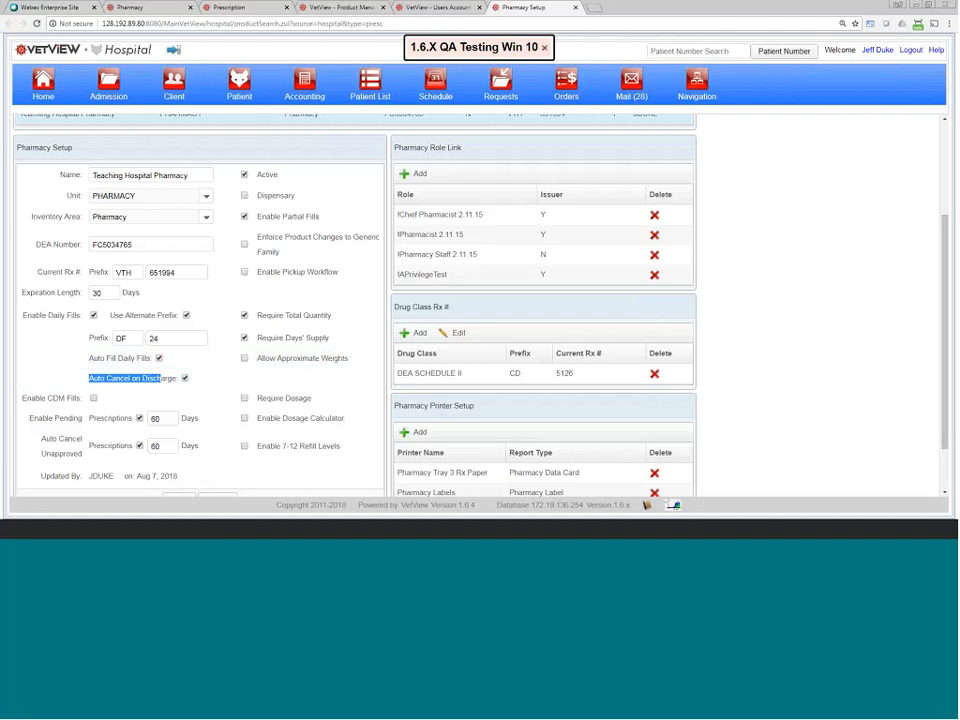
key(ctrl+w)
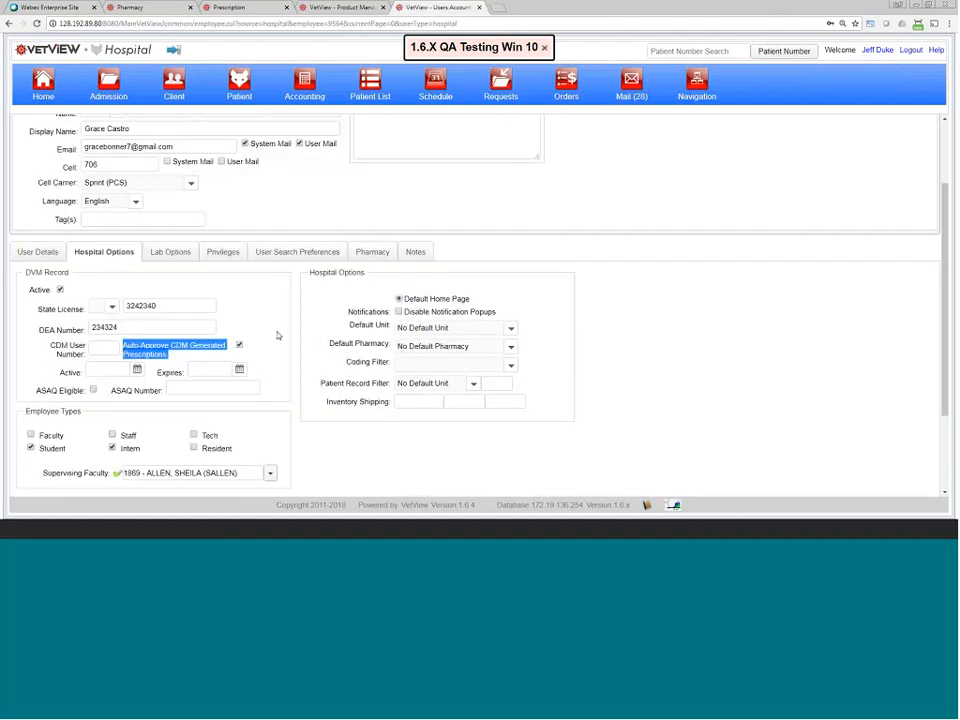
Step: Return to the Teaching Hospital Pharmacy fill queue and select the 155 - Lexy row
click(278, 336)
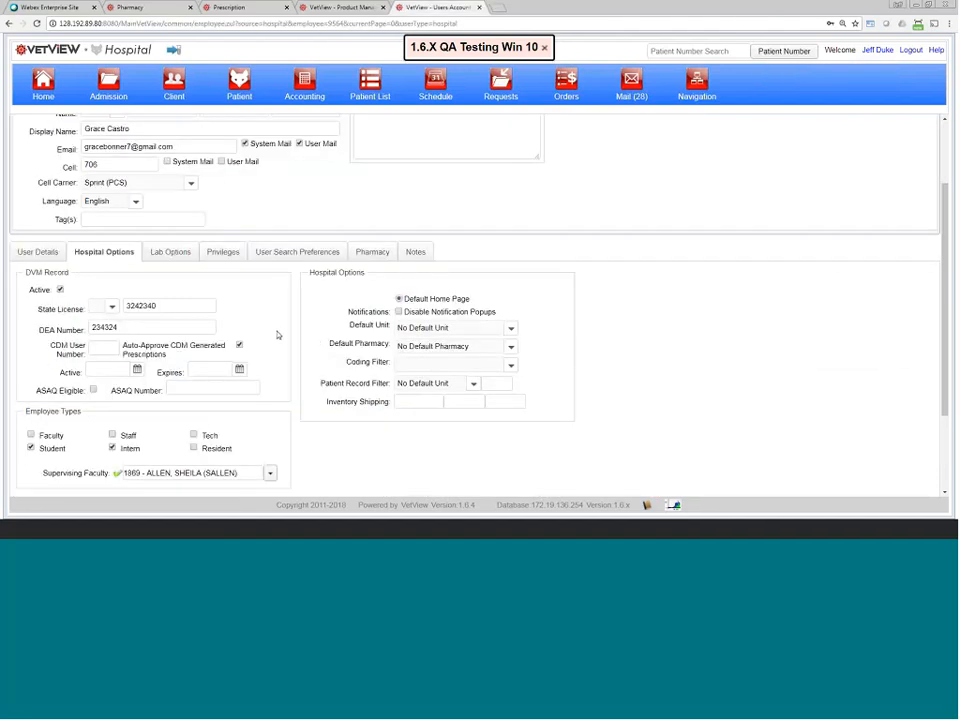
click(177, 11)
click(388, 314)
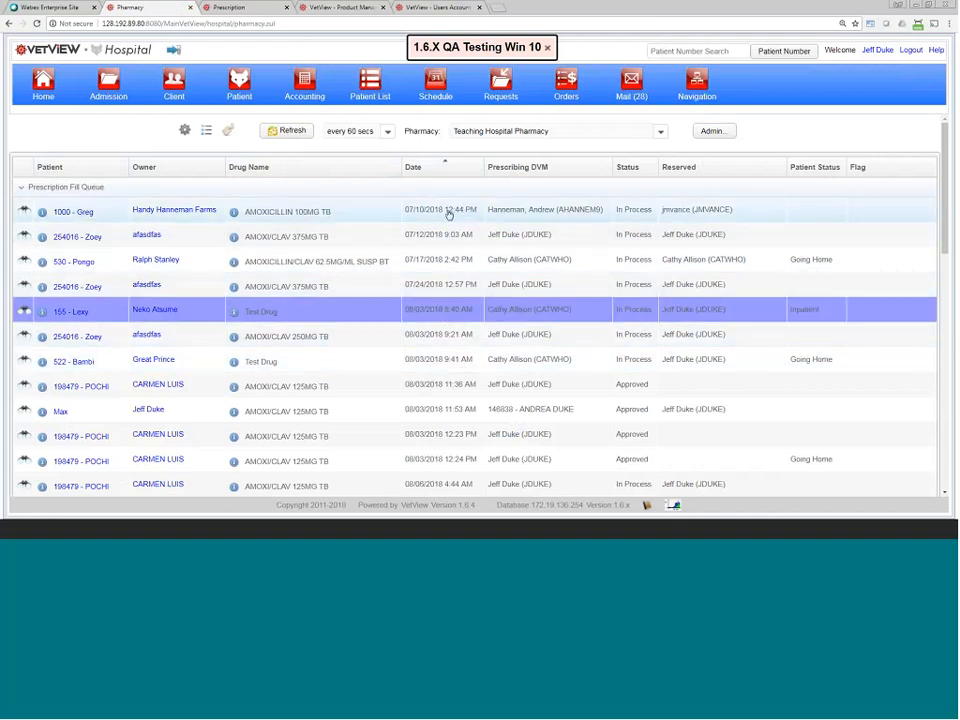
Step: Sort the fill queue by Status and open POCHI's 08/03/2018 12:24 PM AMOXI/CLAV 125MG TB prescription
drag(446, 209, 474, 321)
click(474, 320)
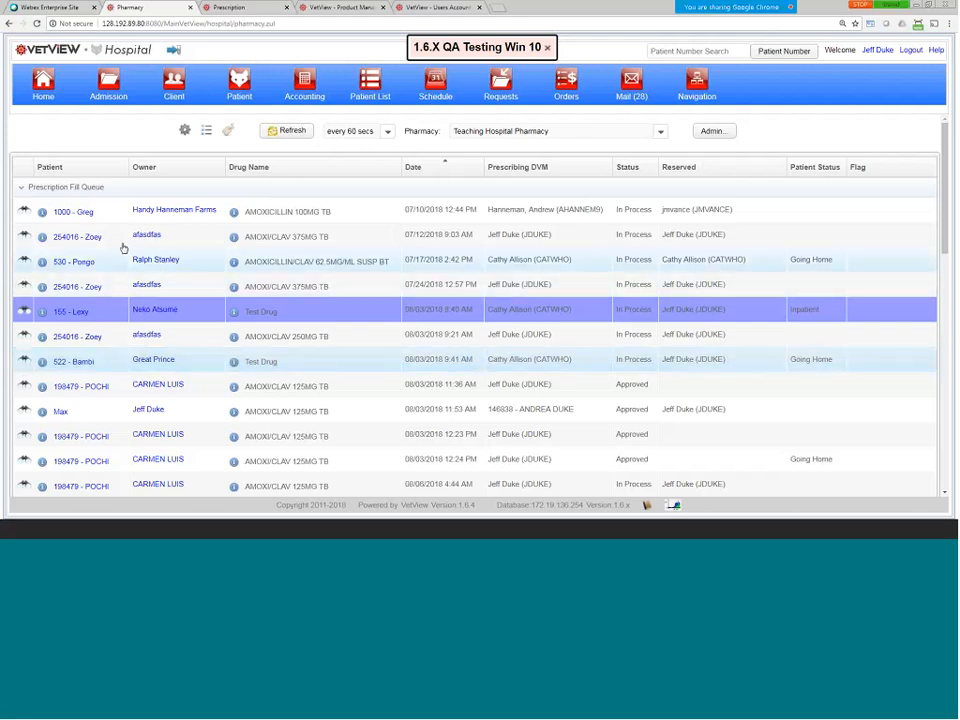
click(628, 169)
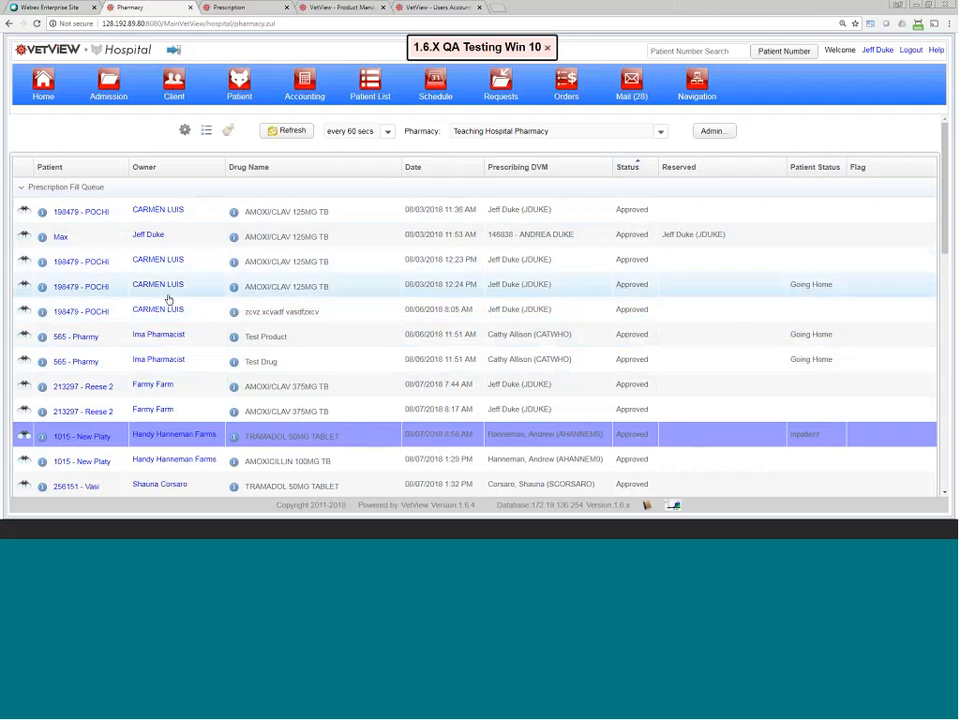
click(26, 287)
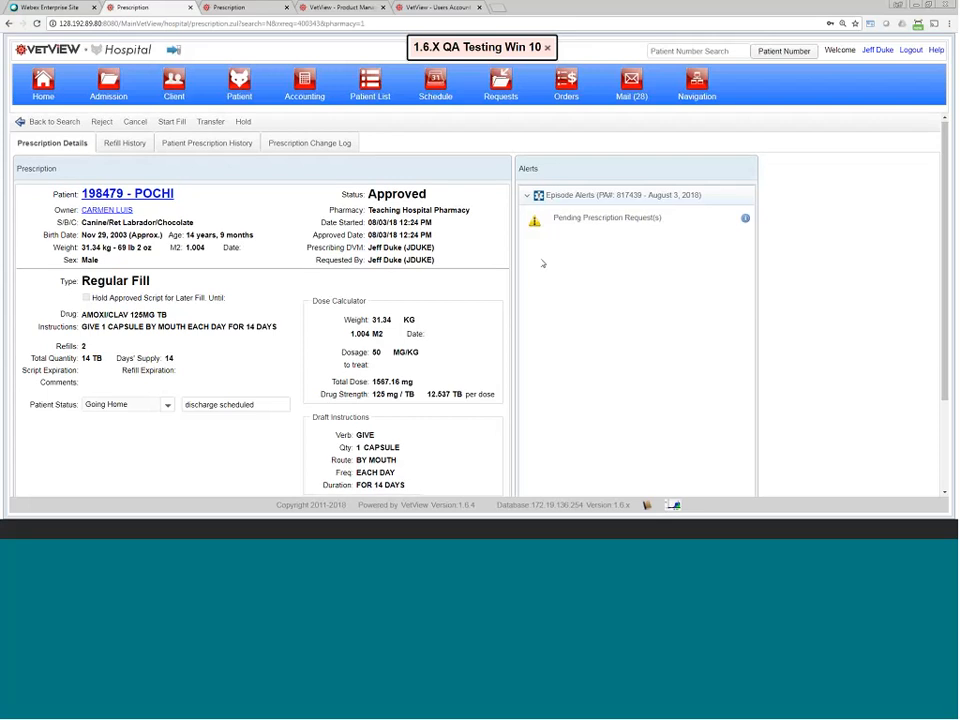
scroll(543, 263, down, 4)
scroll(543, 263, up, 4)
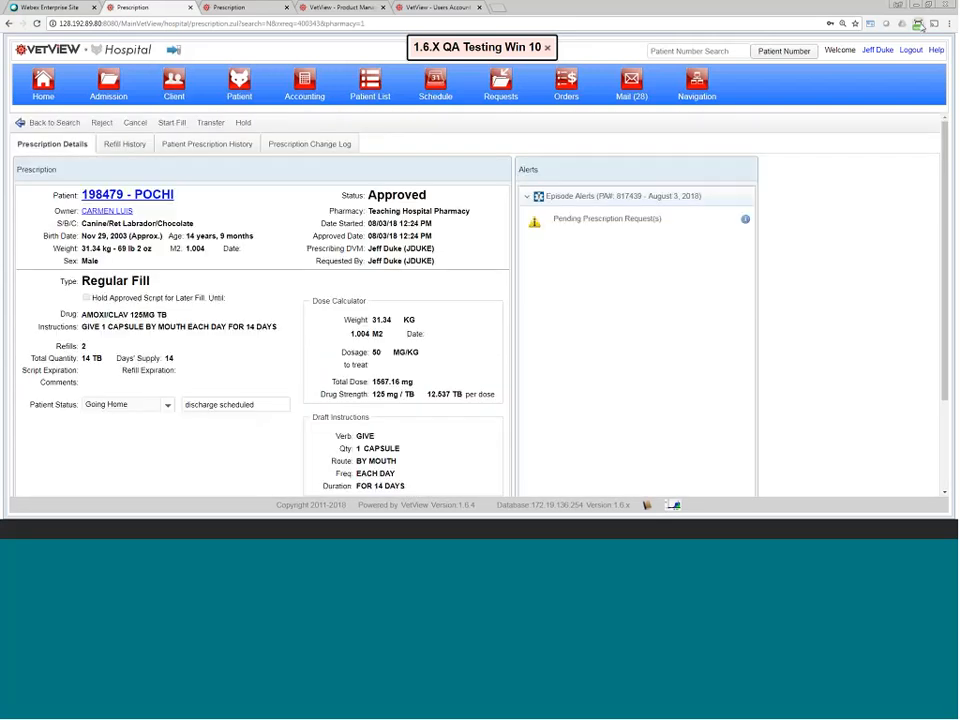
click(933, 24)
click(934, 25)
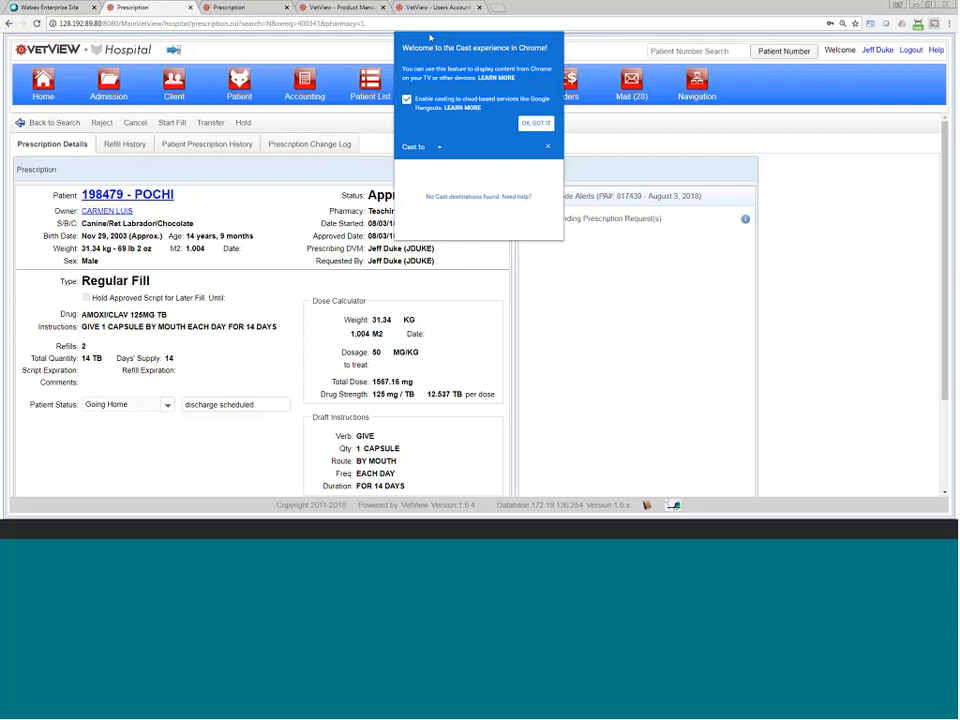
click(547, 146)
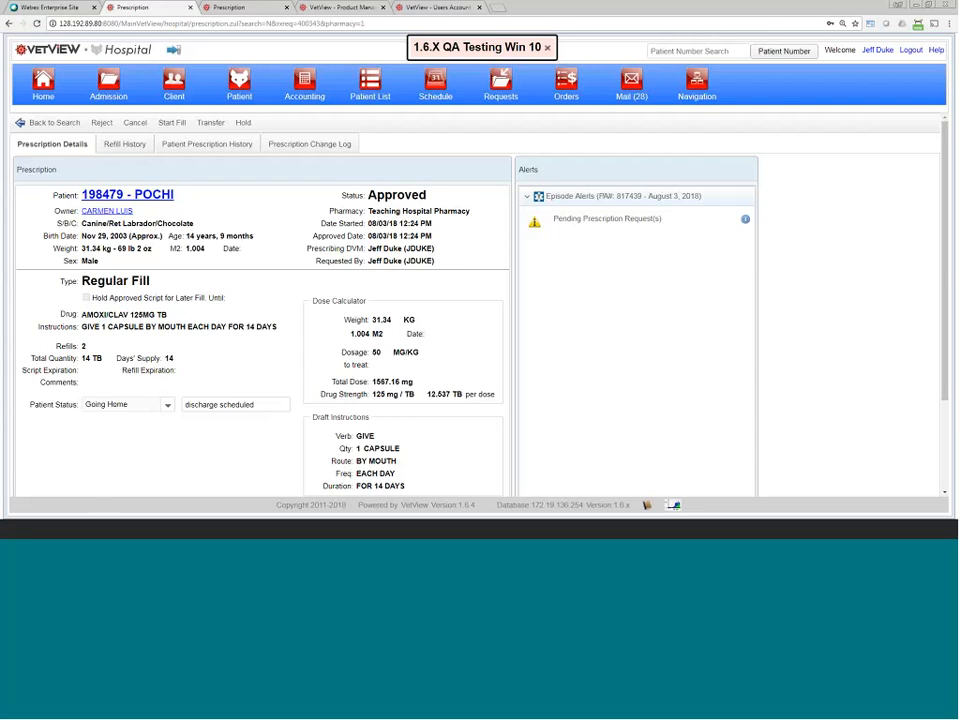
scroll(616, 290, down, 1)
scroll(617, 312, up, 1)
scroll(532, 302, down, 1)
scroll(532, 302, down, 1)
scroll(178, 230, down, 3)
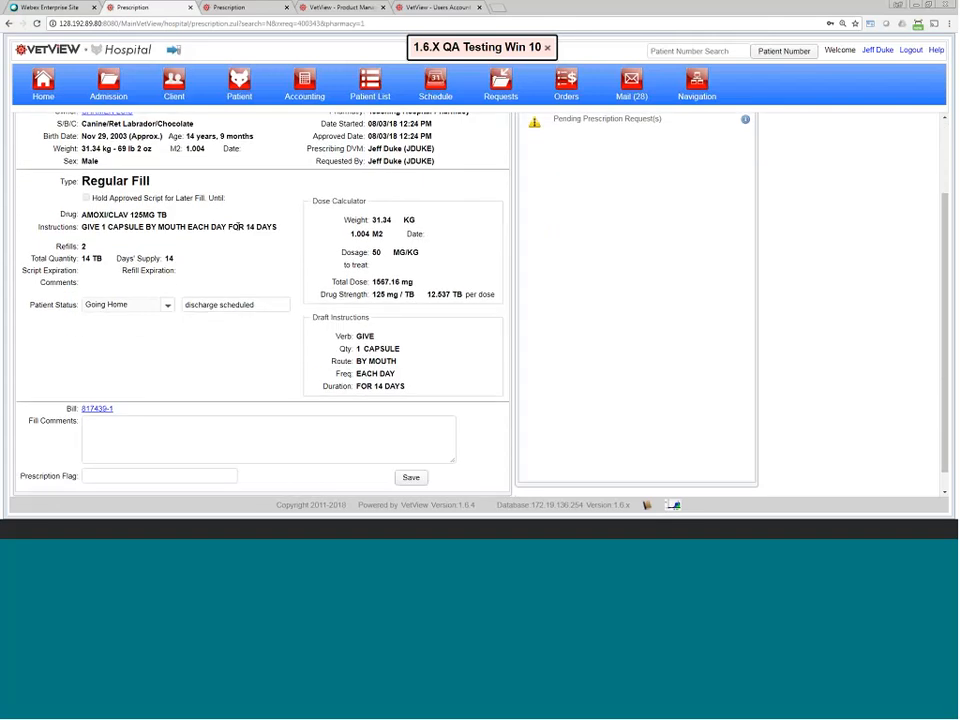
scroll(298, 260, up, 1)
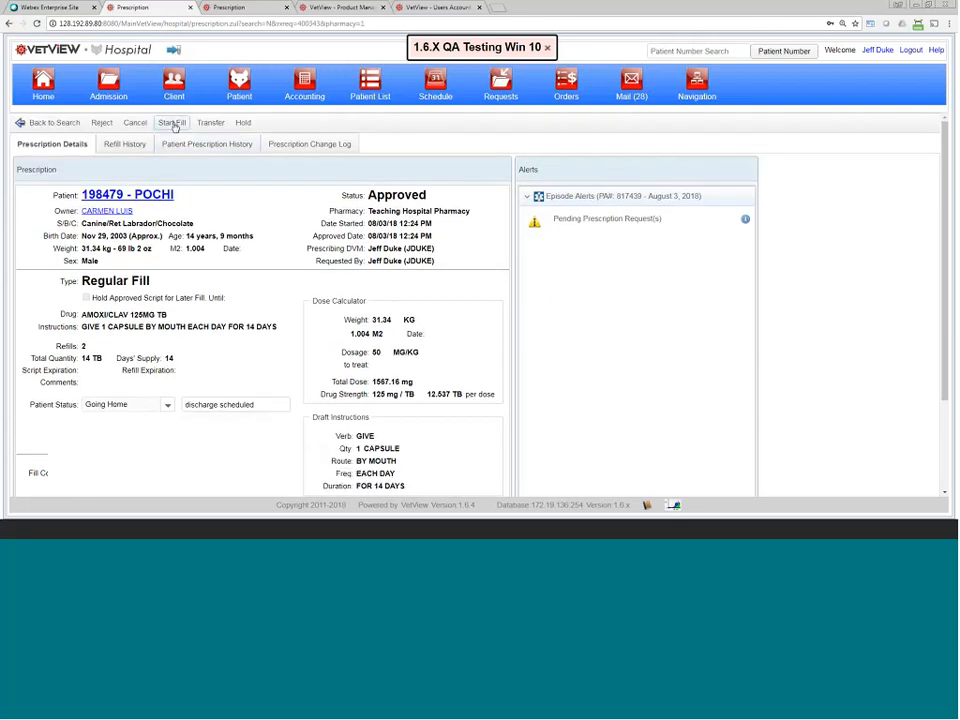
Step: Start Fill on POCHI's prescription to make it In Process, then open it for editing
click(172, 123)
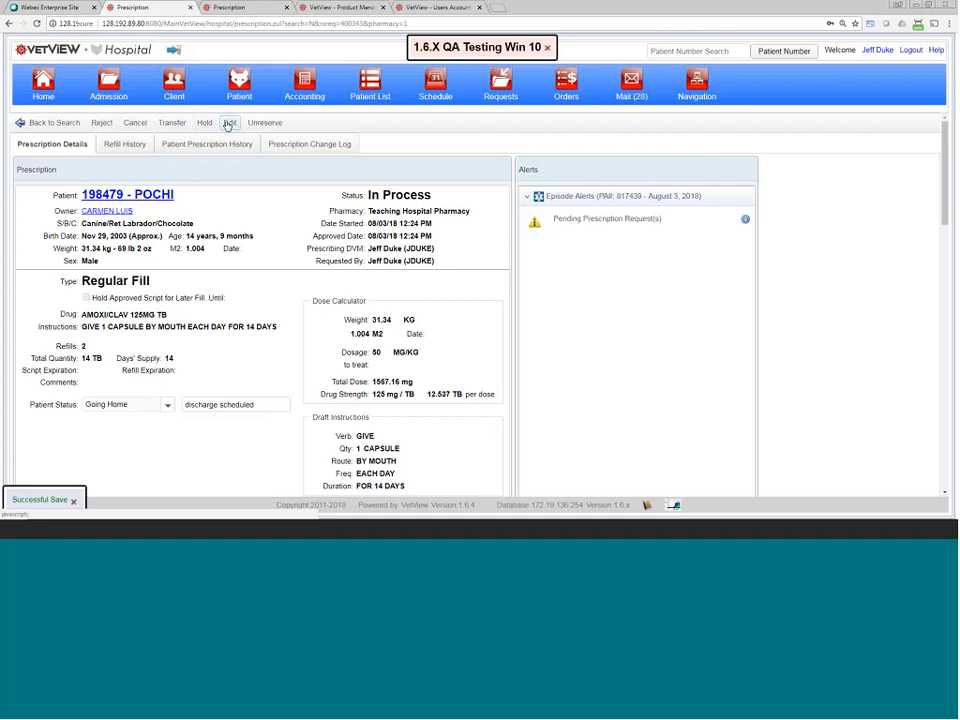
click(229, 123)
scroll(195, 265, down, 1)
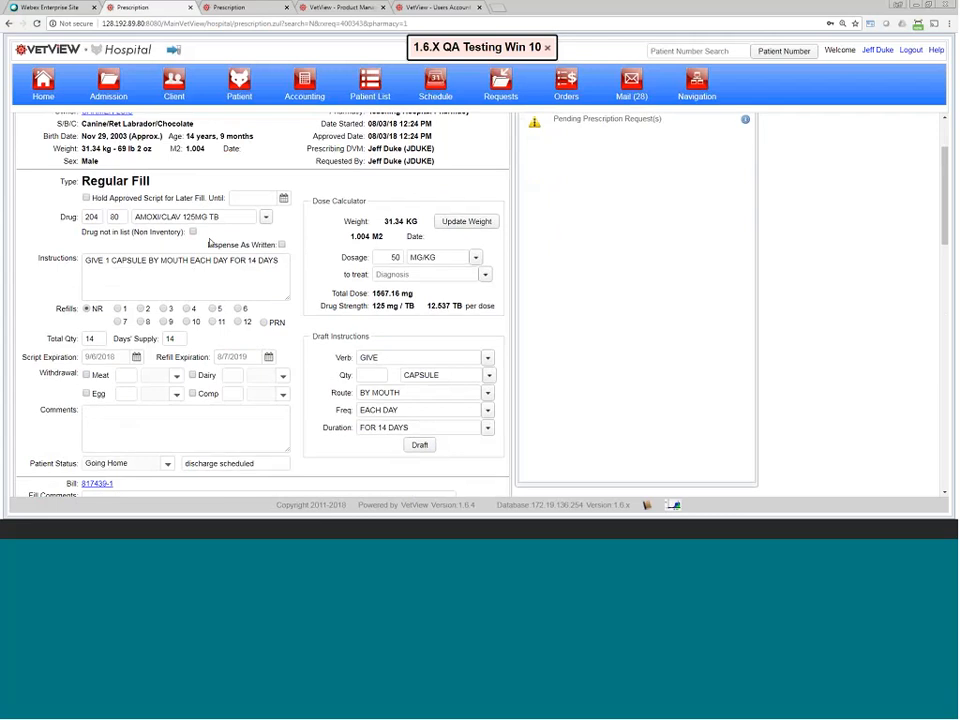
Step: Search 'tram' and switch the prescription drug to 213.625 - TRAMADOL 50MG TABLET
click(193, 232)
click(193, 232)
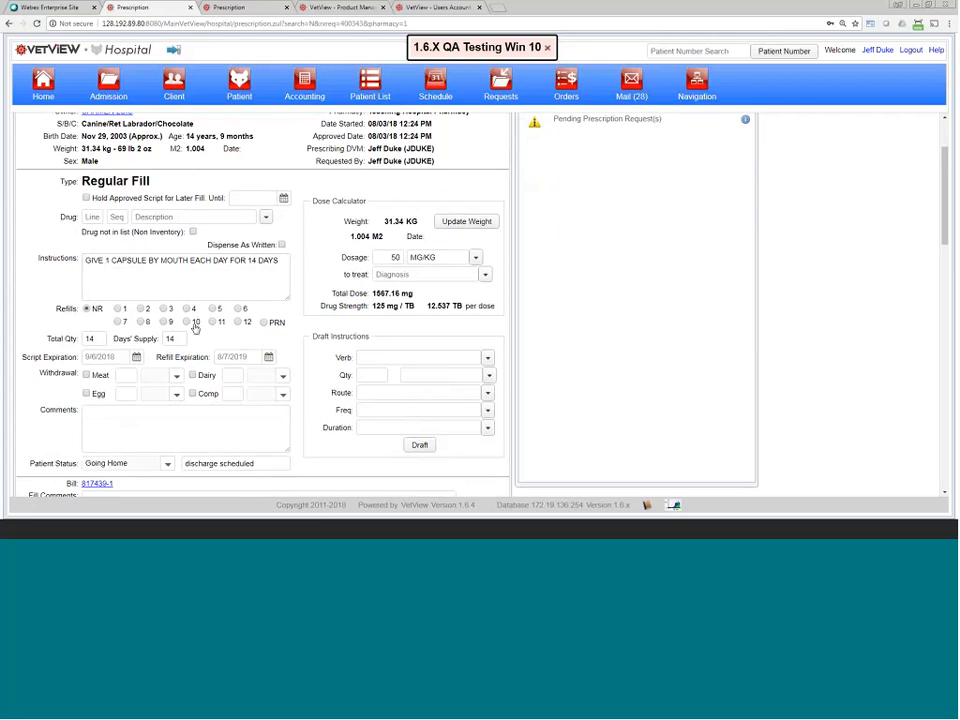
click(178, 217)
text(tram)
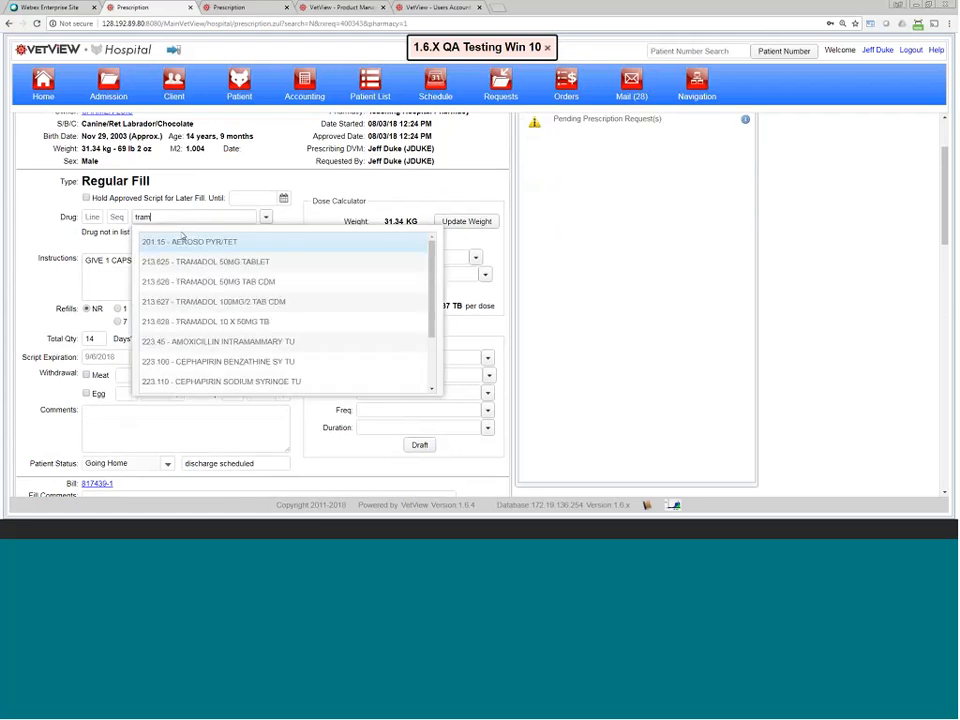
click(213, 264)
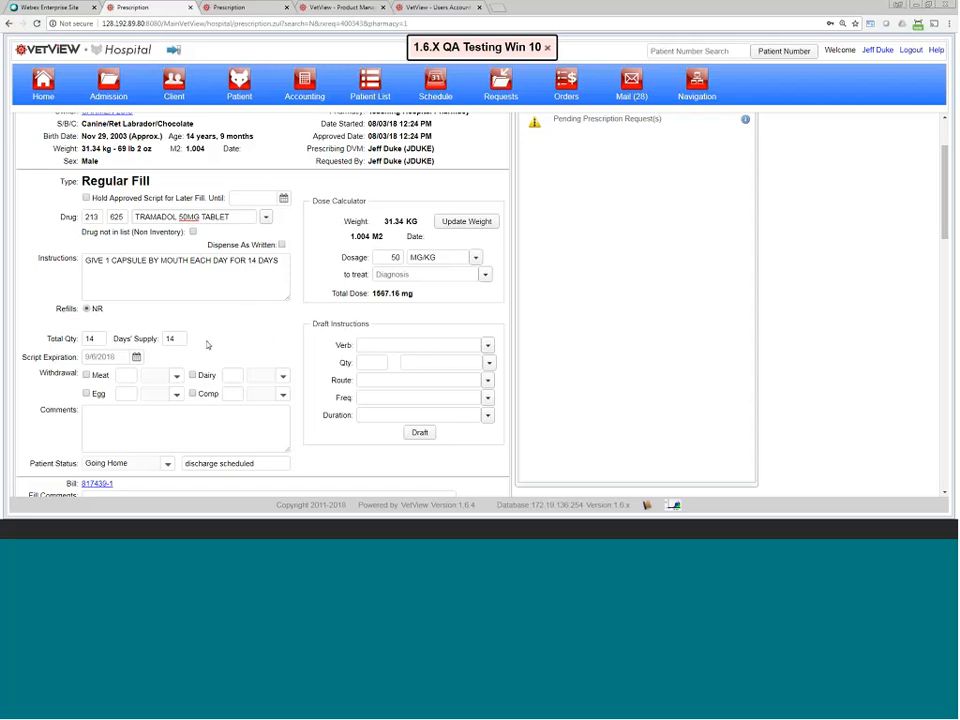
scroll(208, 345, up, 2)
scroll(190, 208, down, 1)
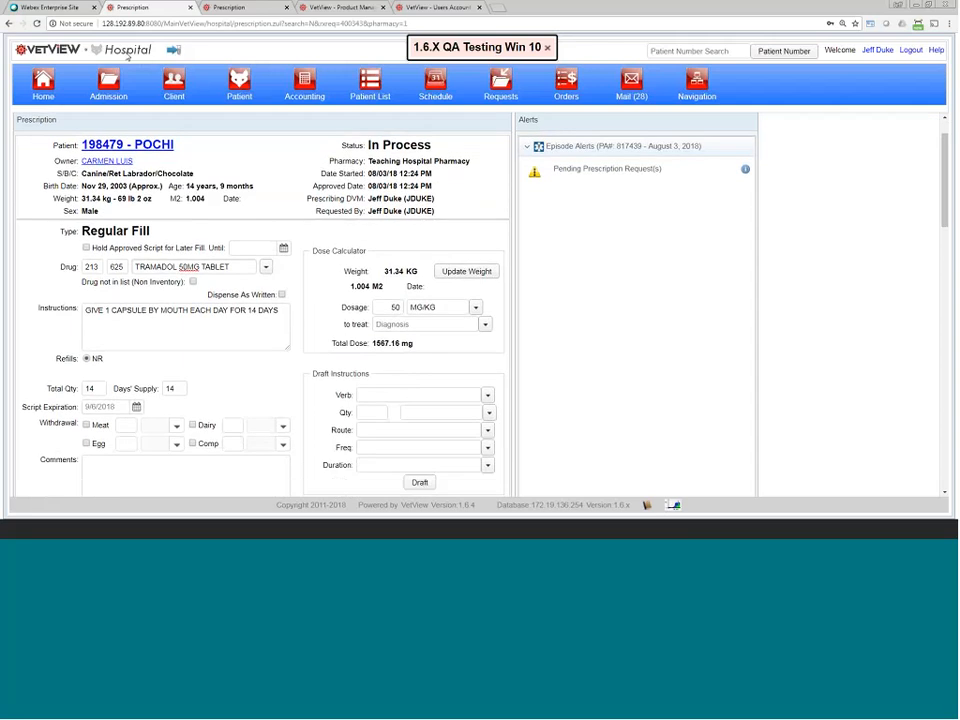
Step: Reload the page, discarding the unsaved Tramadol change so AMOXI/CLAV 125MG TB returns
click(33, 23)
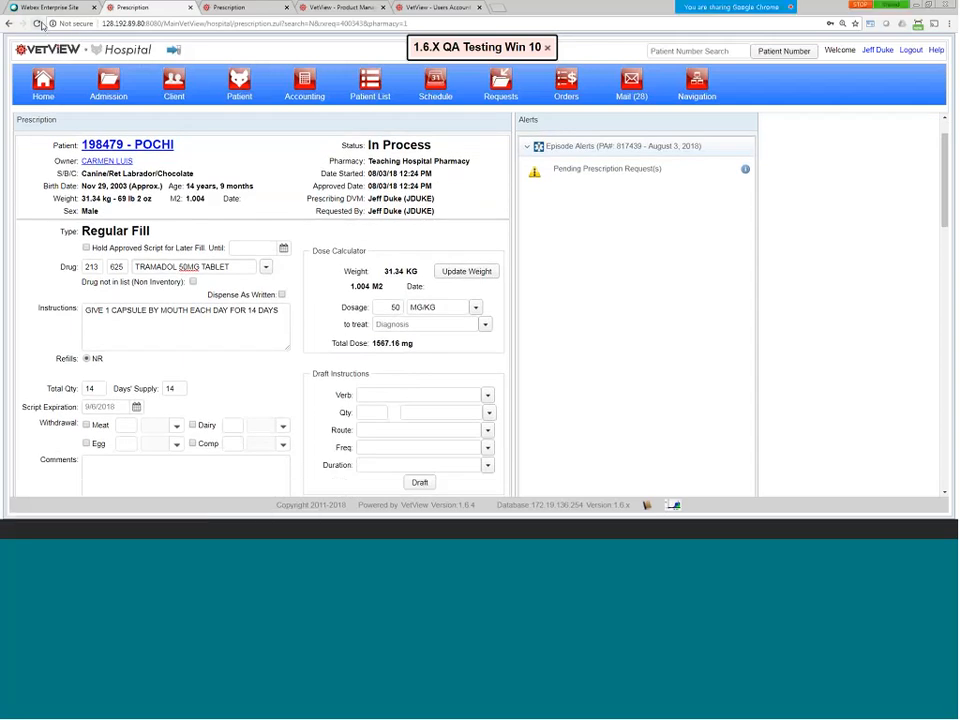
click(527, 80)
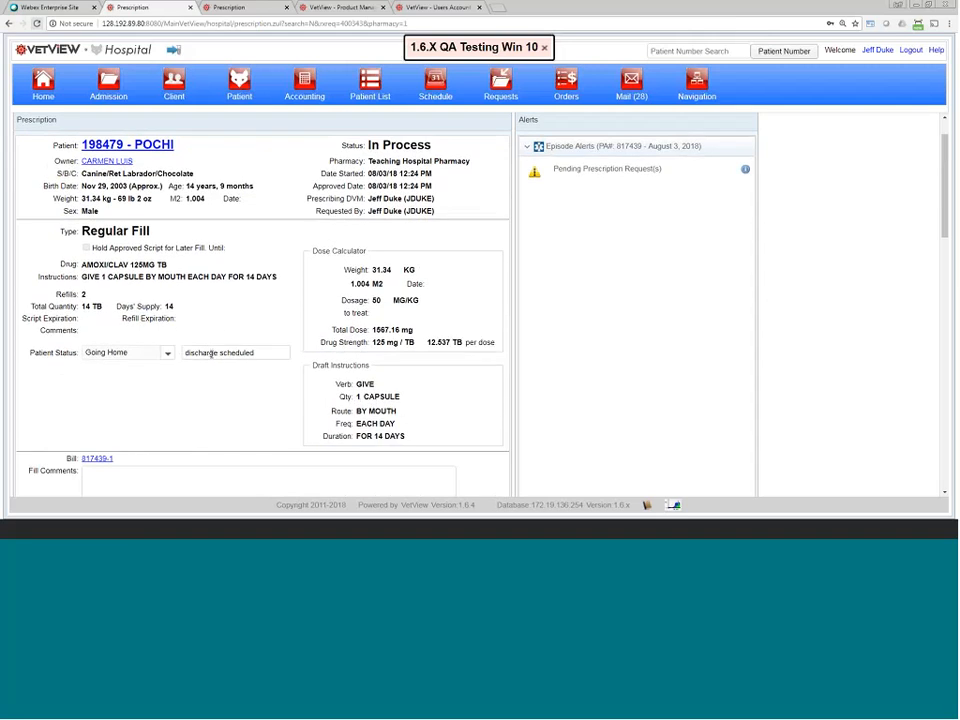
scroll(211, 353, down, 2)
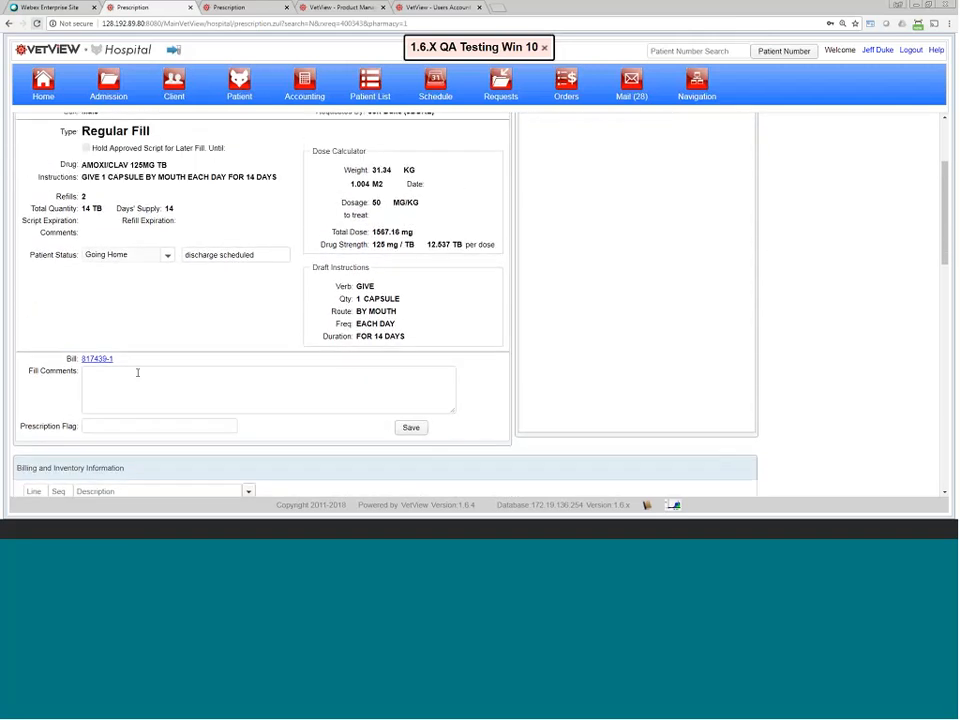
Step: Type two test lines, 'dfkasdf a sd' and 'f asdf', into Fill Comments
click(138, 373)
text(dfkasdf a sd)
key(Return)
text(f as)
key(Return)
text(df)
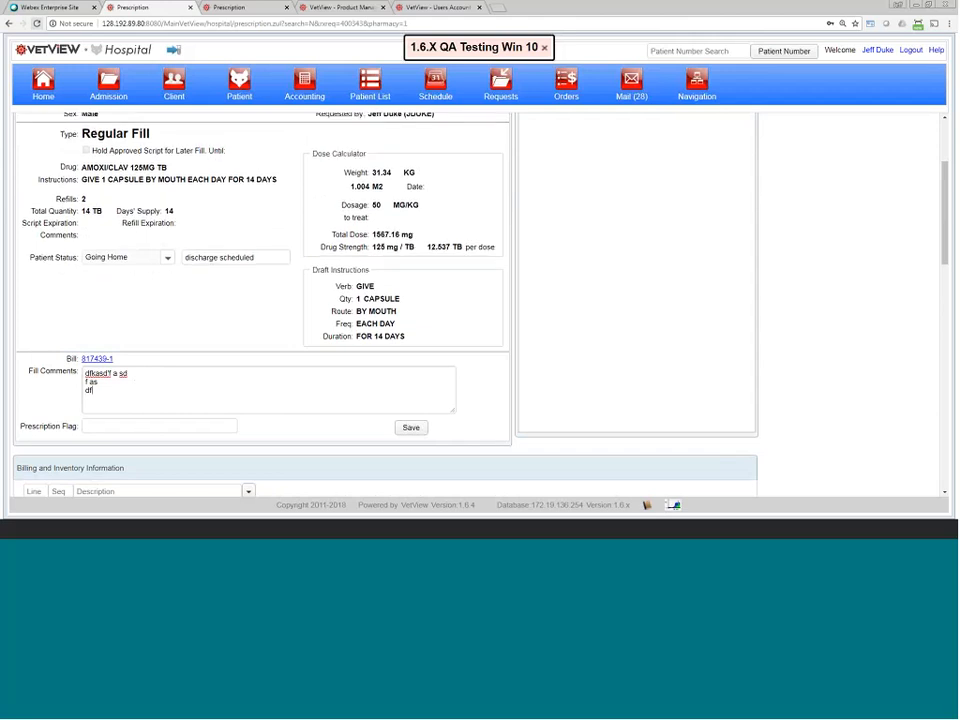
Step: Save the fill comments, then append 'dfgdsf' and save them again
scroll(208, 366, up, 3)
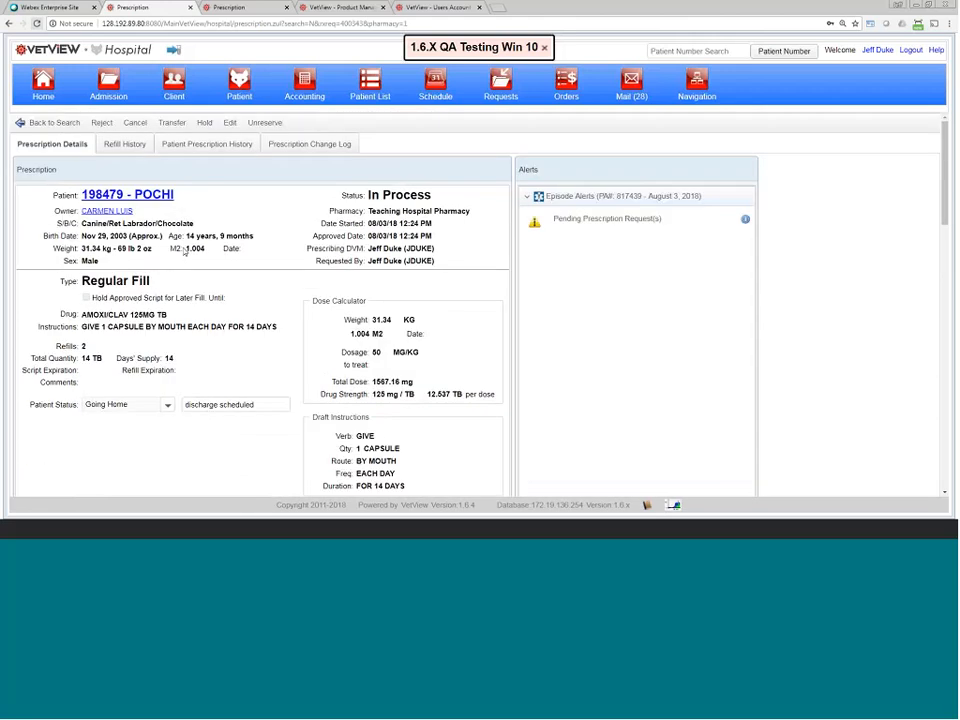
scroll(184, 250, down, 3)
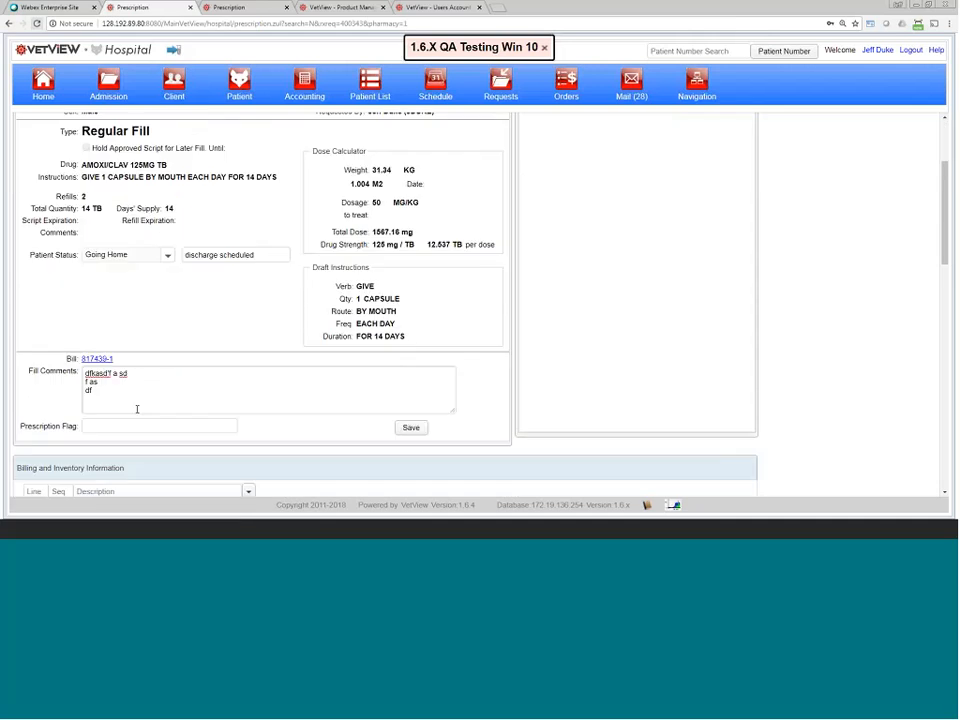
click(410, 427)
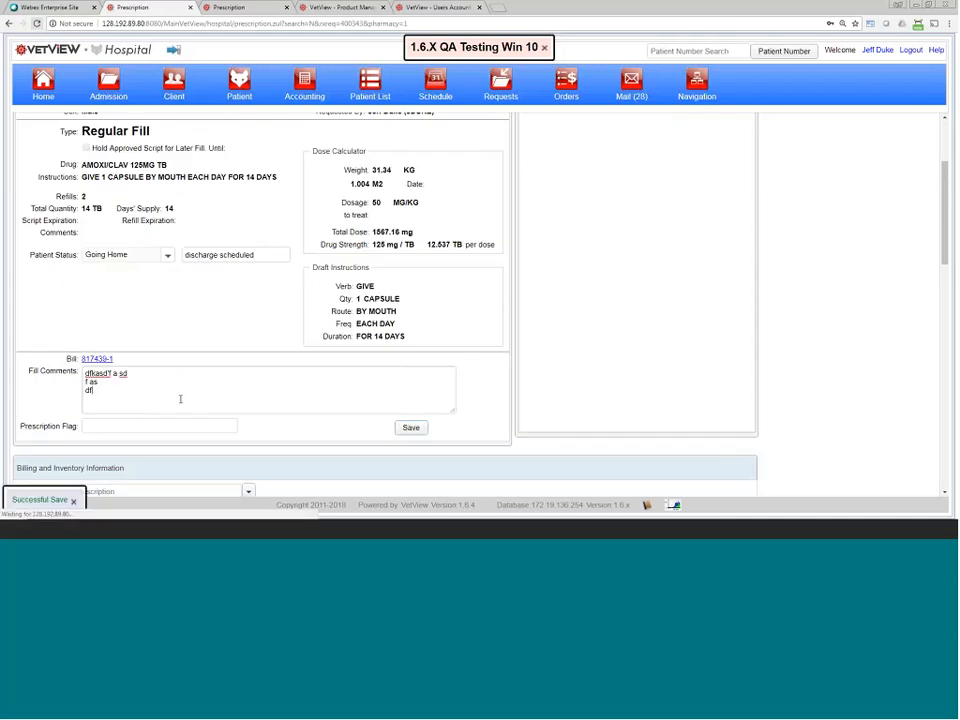
text(dfgdsf)
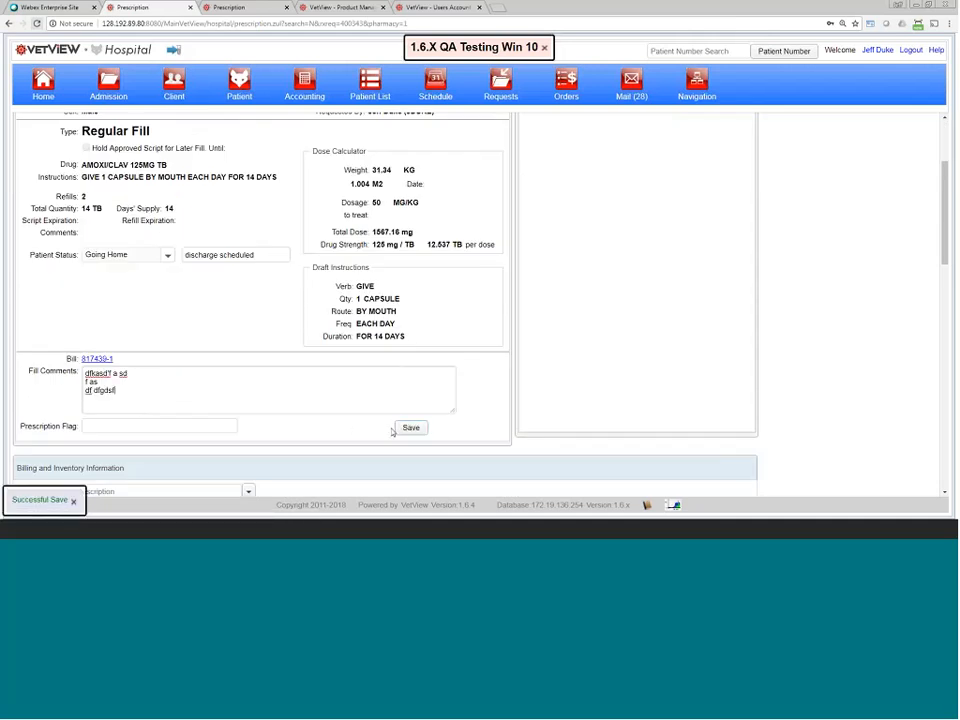
click(418, 429)
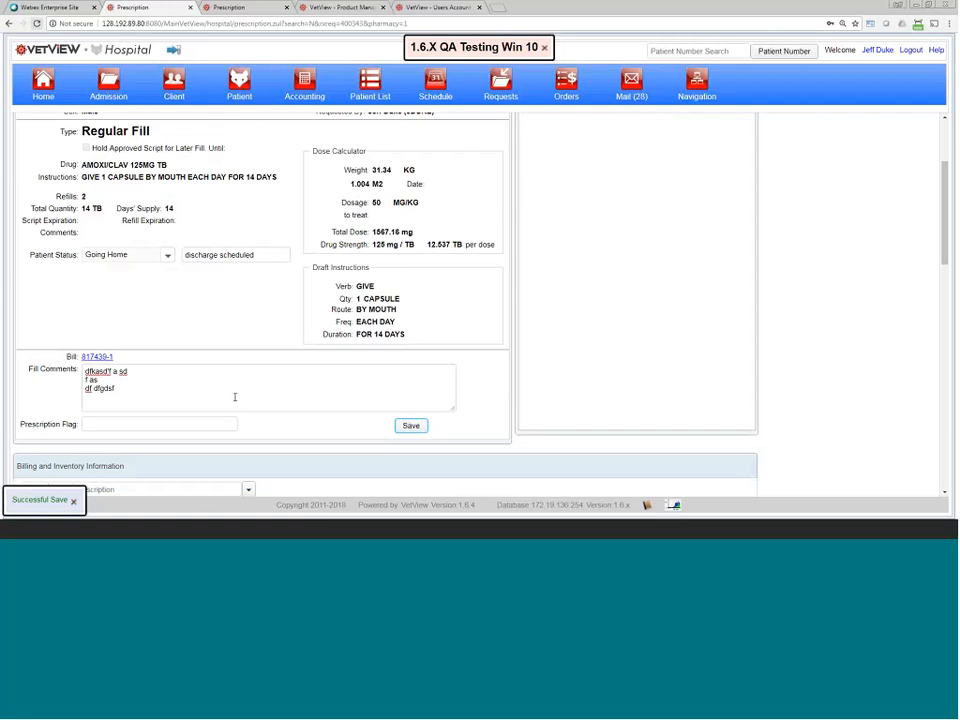
Step: Set the Prescription Flag to 'Mail To Client' and save it
scroll(236, 397, down, 2)
click(170, 325)
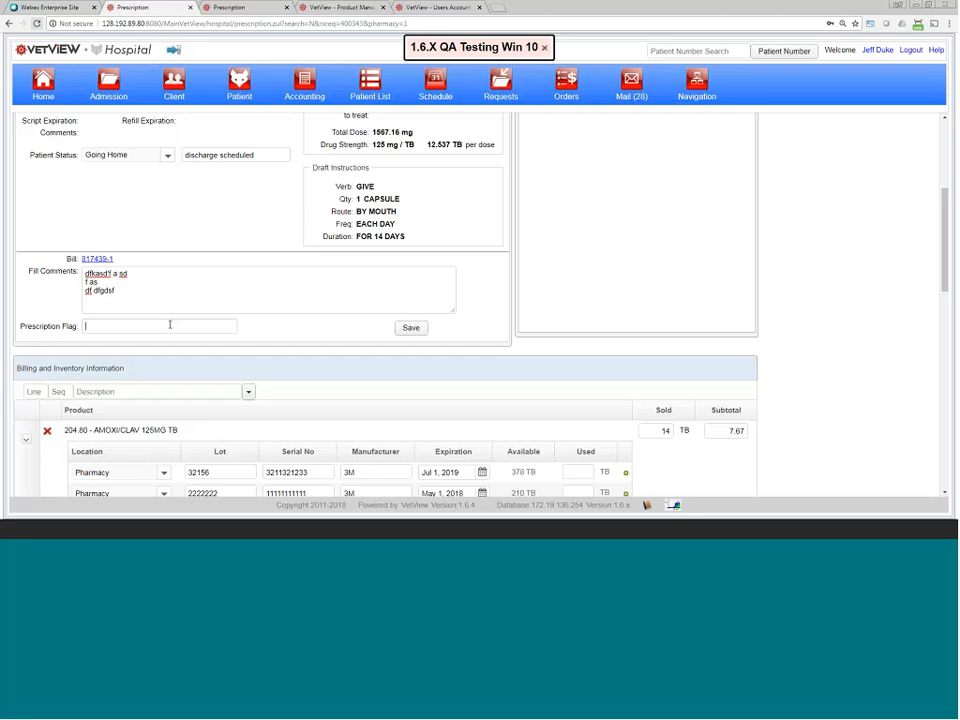
text(Mail To Client)
click(409, 328)
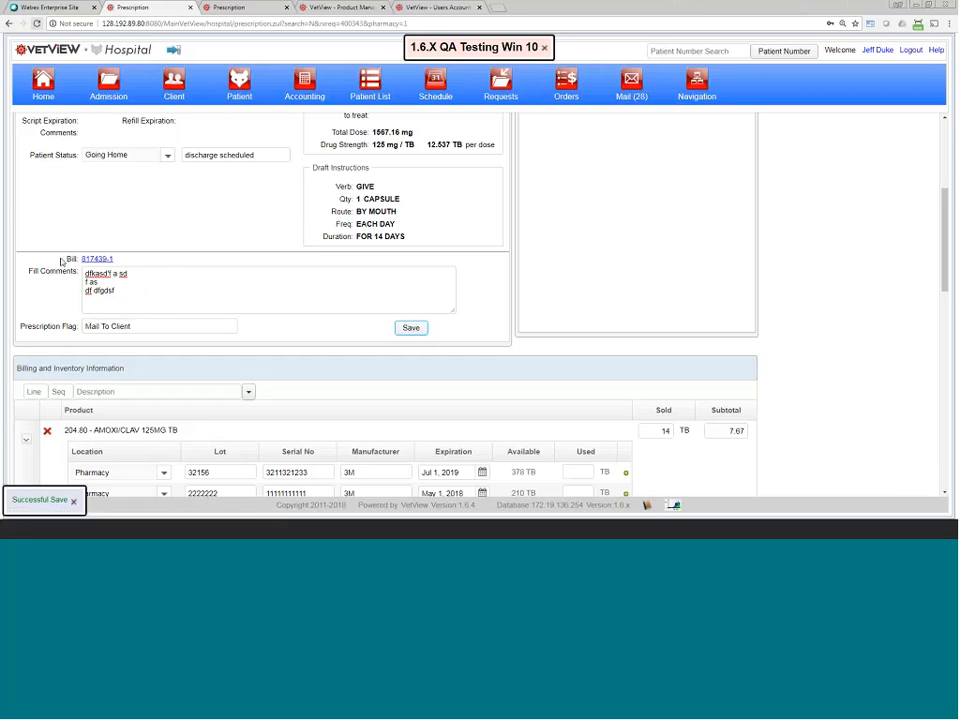
drag(50, 257, 139, 256)
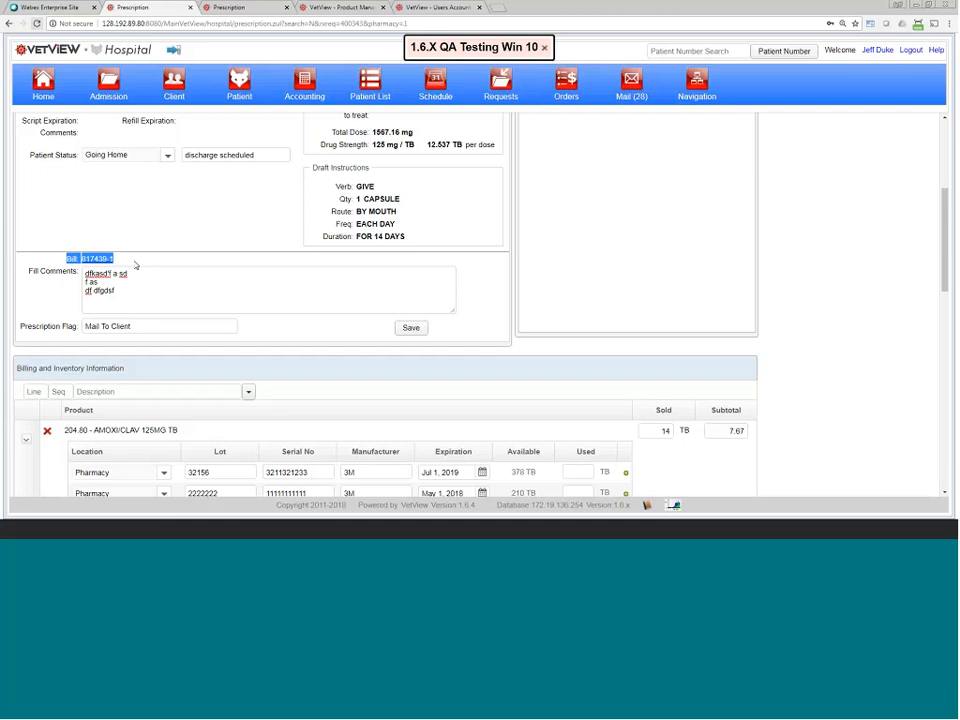
scroll(136, 265, up, 1)
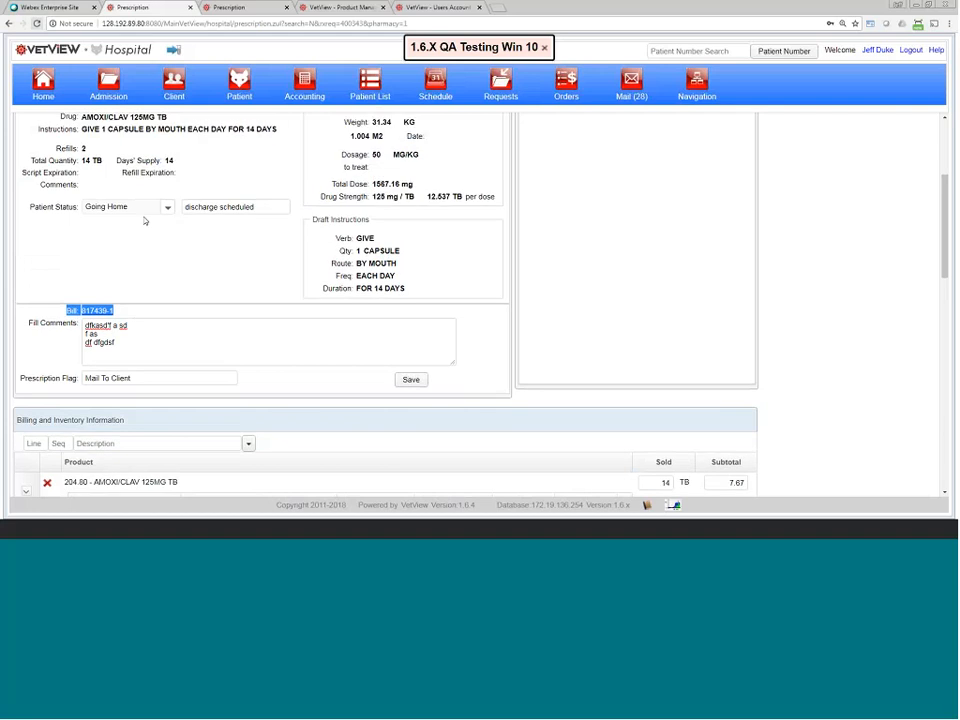
scroll(160, 270, up, 3)
Step: Edit the prescription, review its instructions, save it, and view the pending prescription requests
click(230, 122)
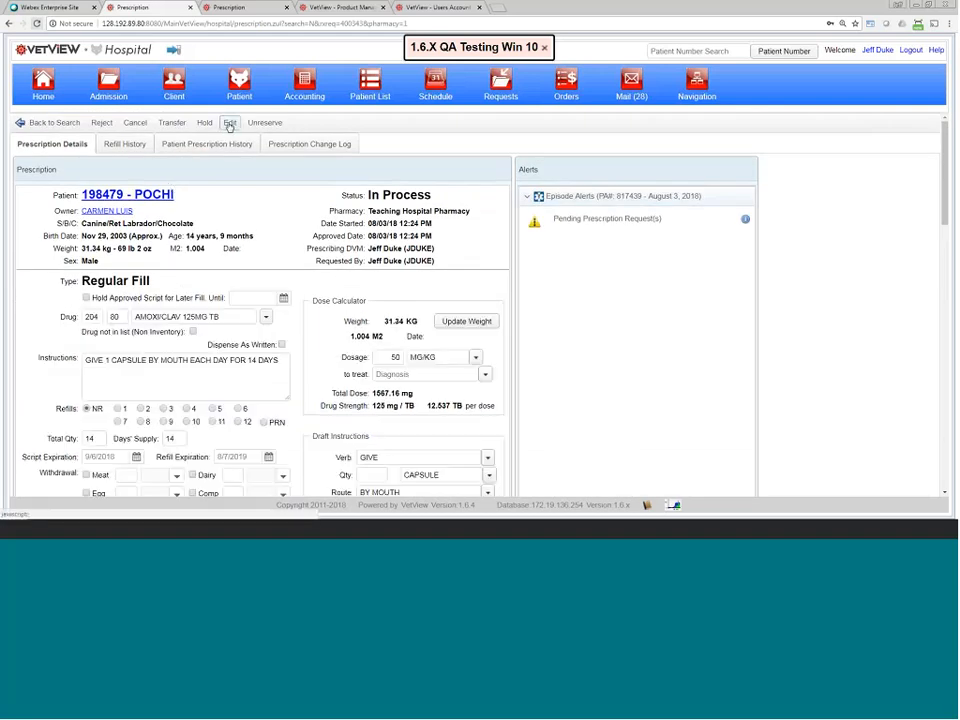
scroll(204, 347, down, 1)
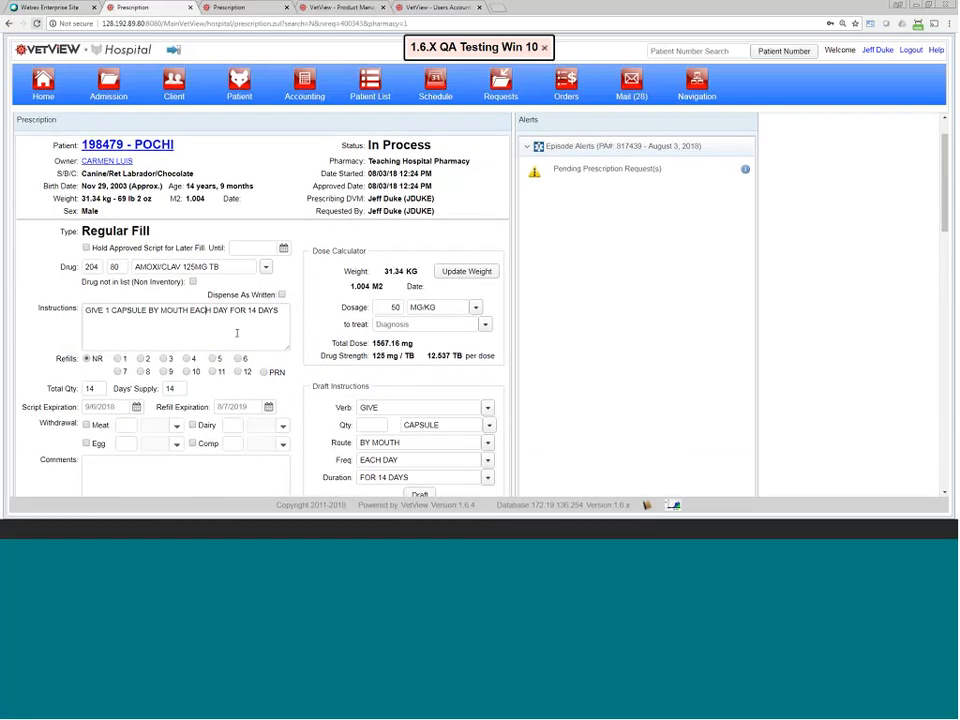
click(236, 333)
scroll(204, 382, up, 1)
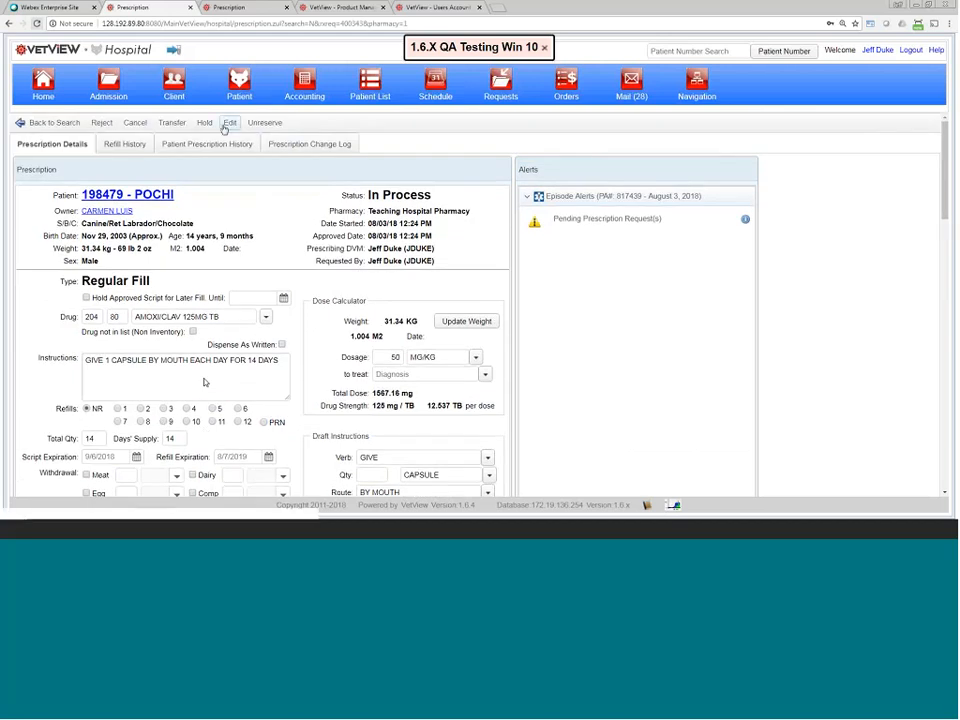
scroll(419, 423, down, 4)
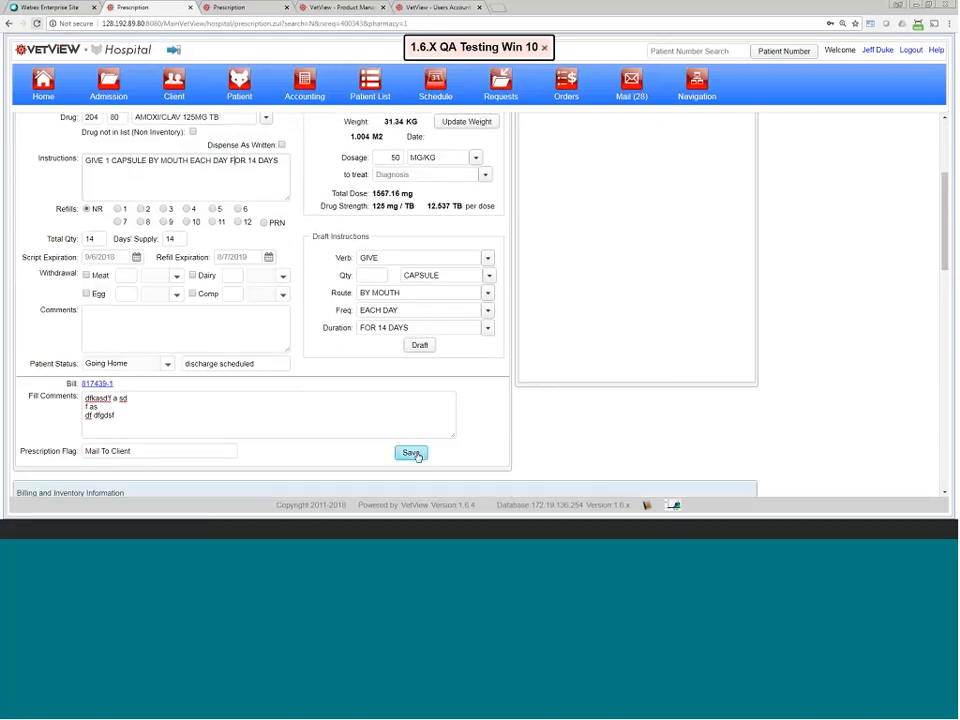
click(410, 452)
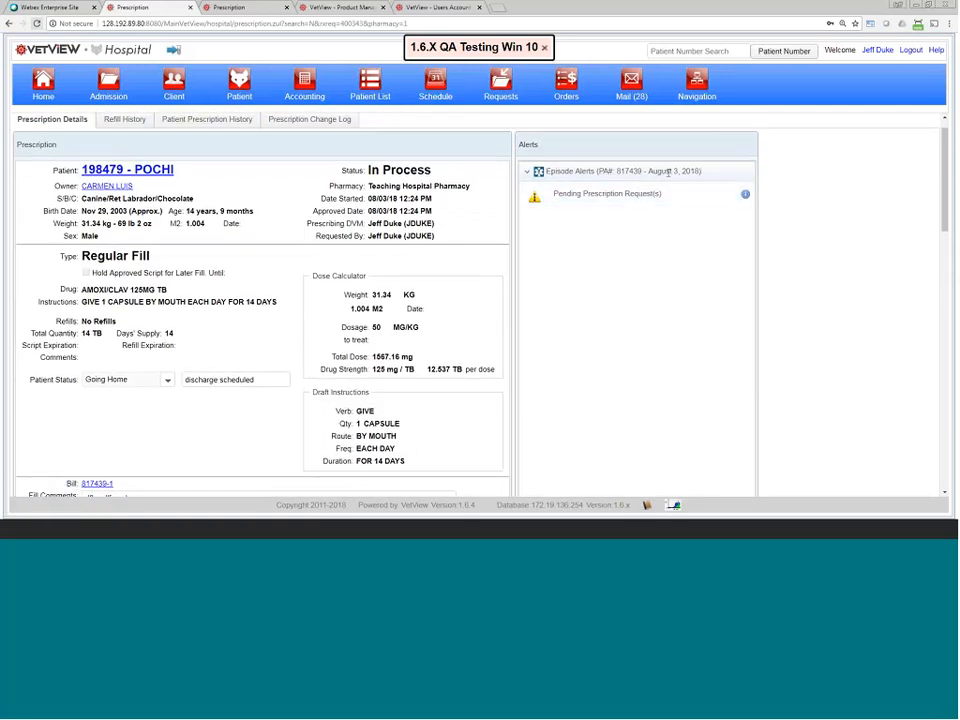
click(745, 194)
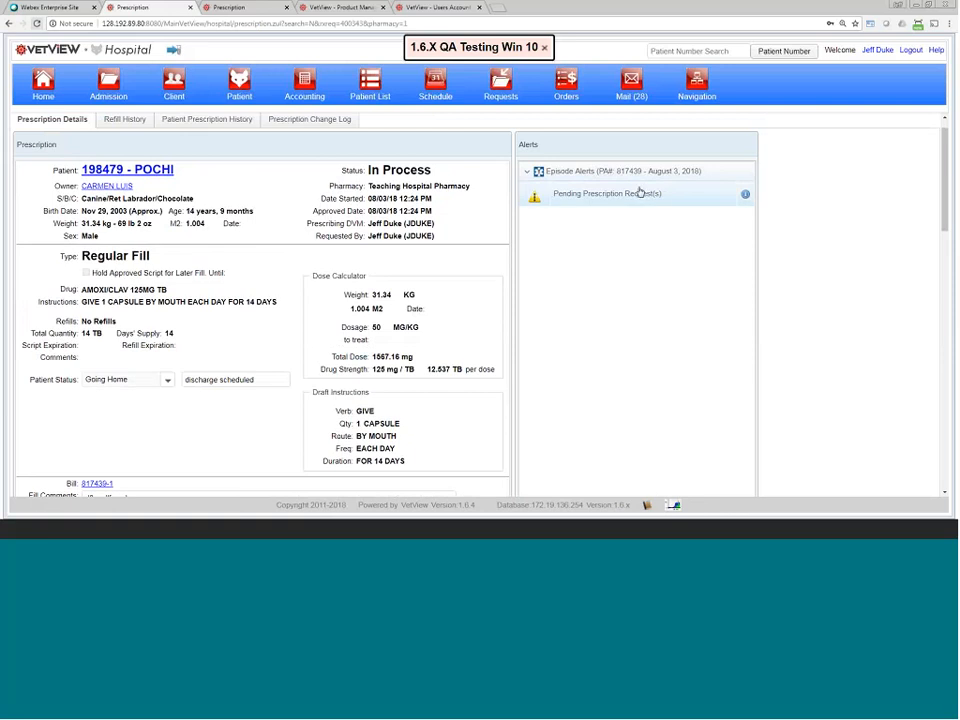
scroll(690, 380, down, 1)
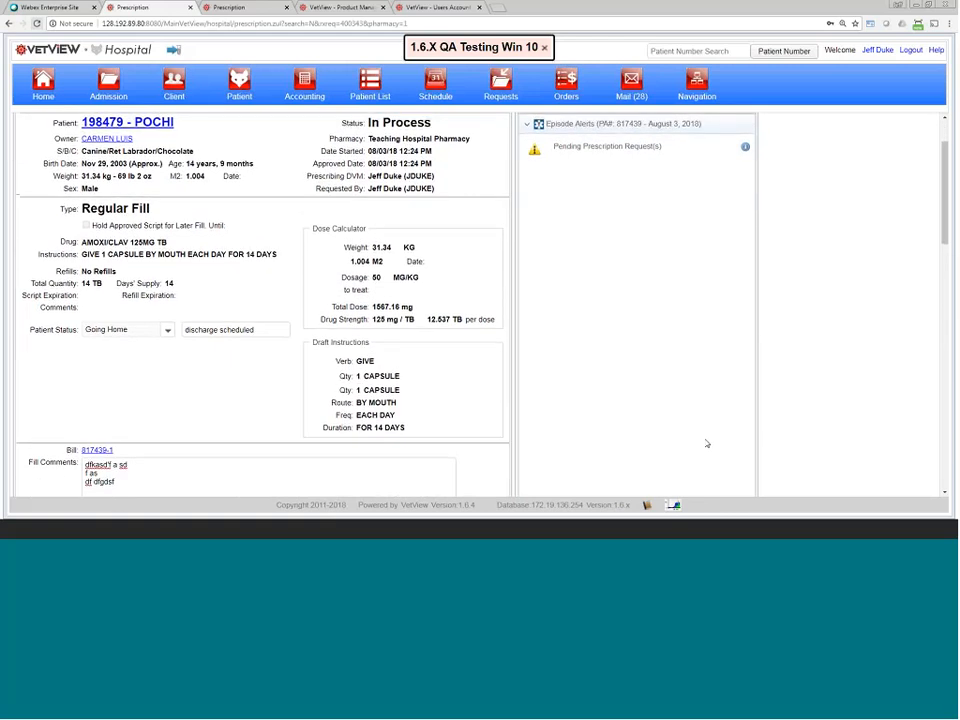
Step: Go to Billing and Inventory Information and select the Used field for lot 32156
scroll(600, 394, up, 1)
scroll(426, 380, down, 4)
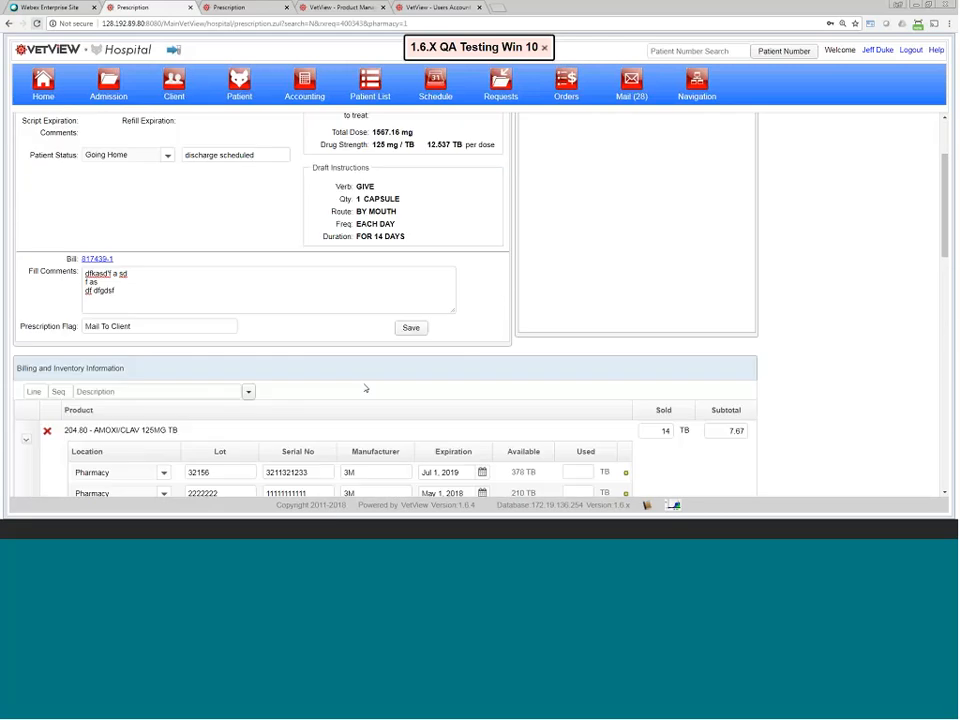
scroll(366, 388, down, 1)
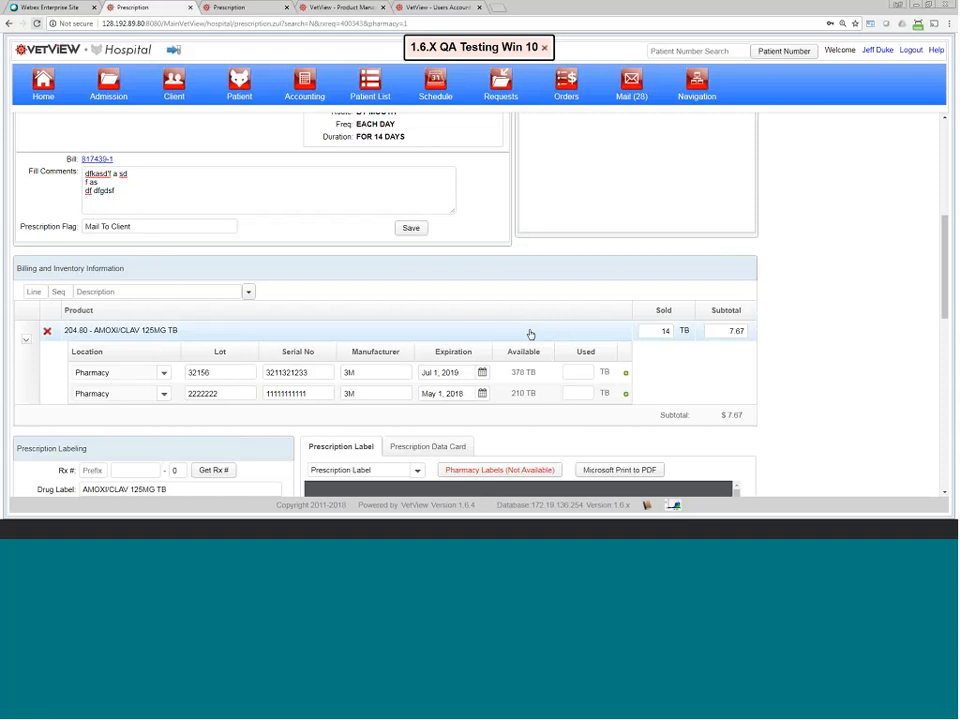
scroll(529, 272, down, 1)
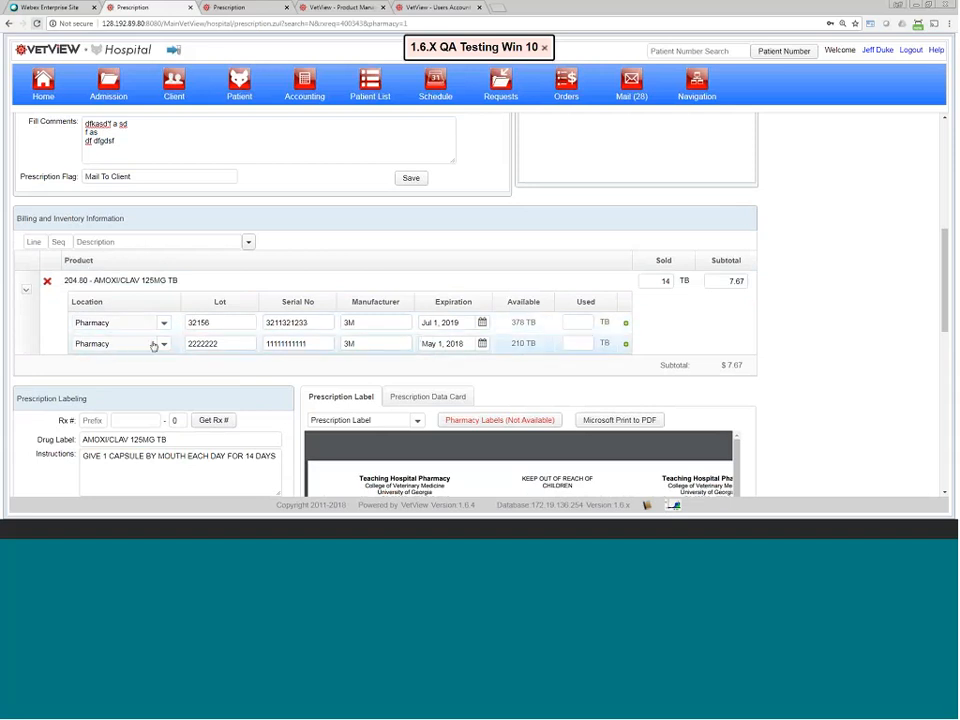
click(578, 322)
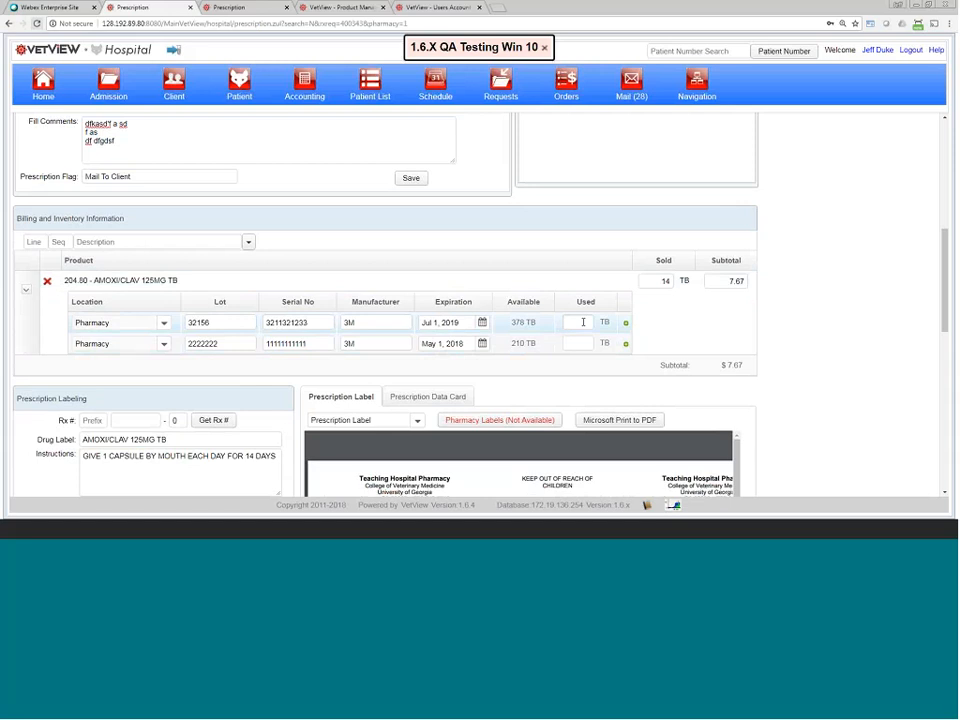
Step: Enter 14 tablets used for lot 2222222 and add that lot to the label's details
scroll(578, 328, down, 1)
scroll(578, 328, down, 1)
scroll(578, 328, up, 1)
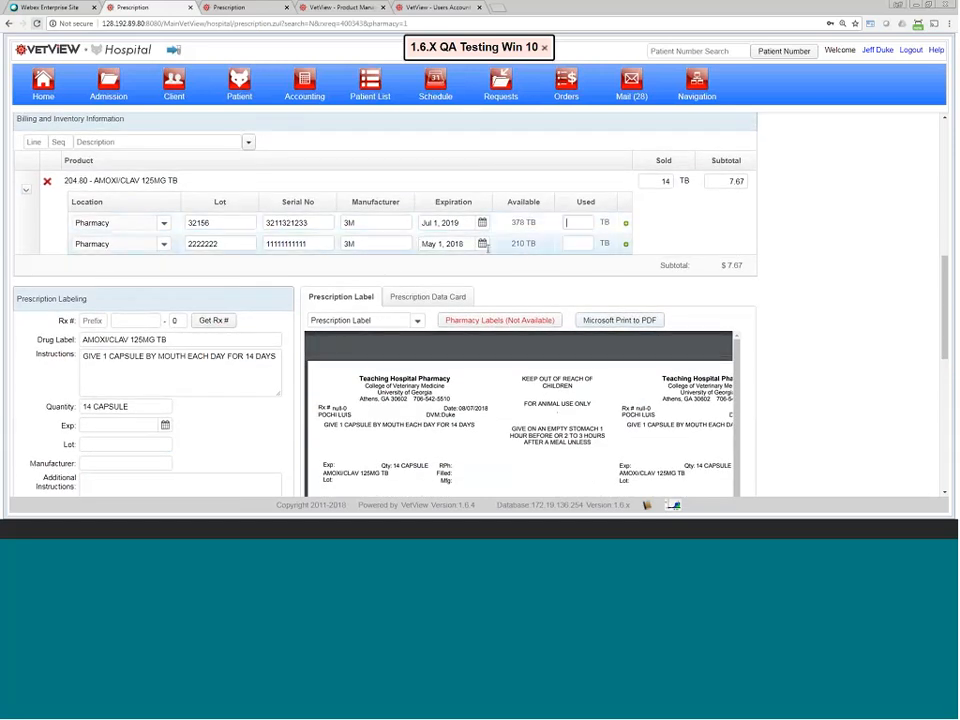
click(585, 247)
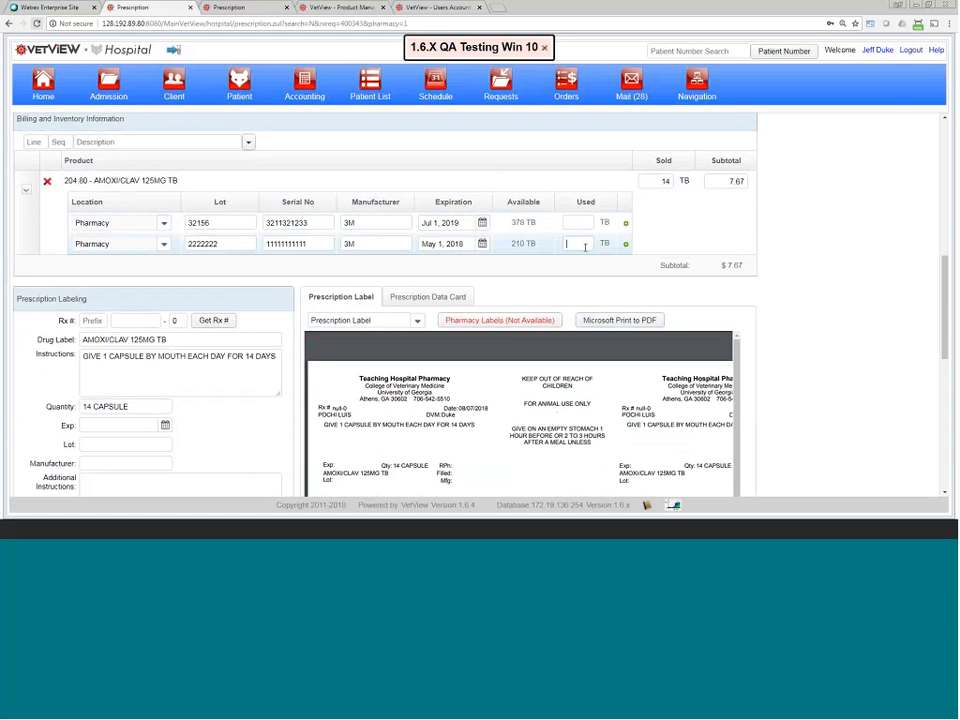
text(14)
click(597, 225)
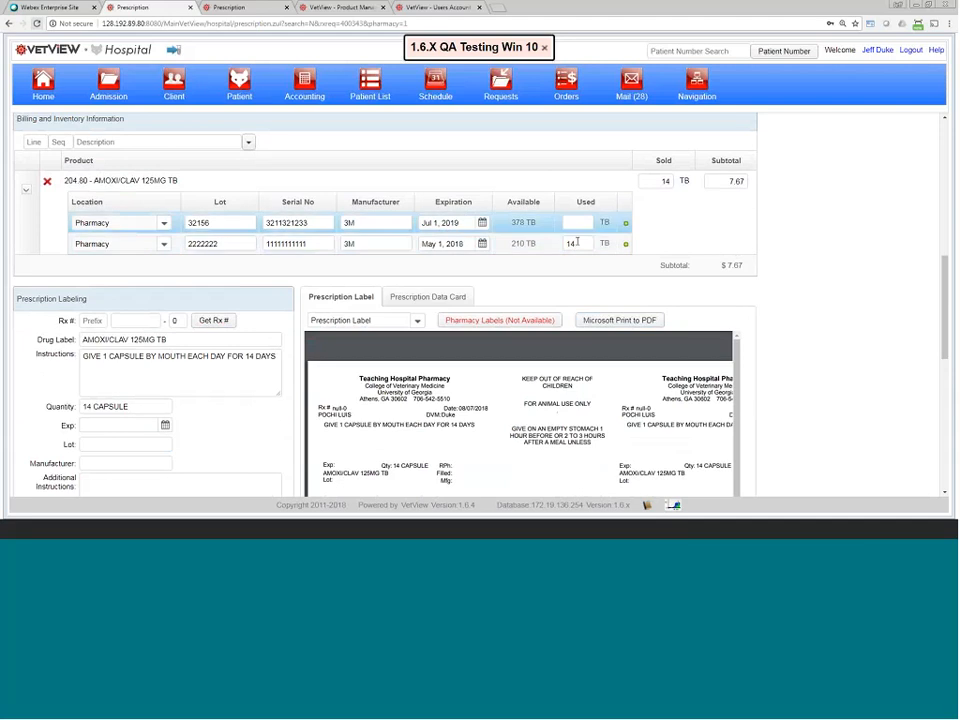
Step: Check the label's lot and manufacturer, record 7 tablets used, and add lot 32156 to the label
double_click(114, 443)
double_click(131, 462)
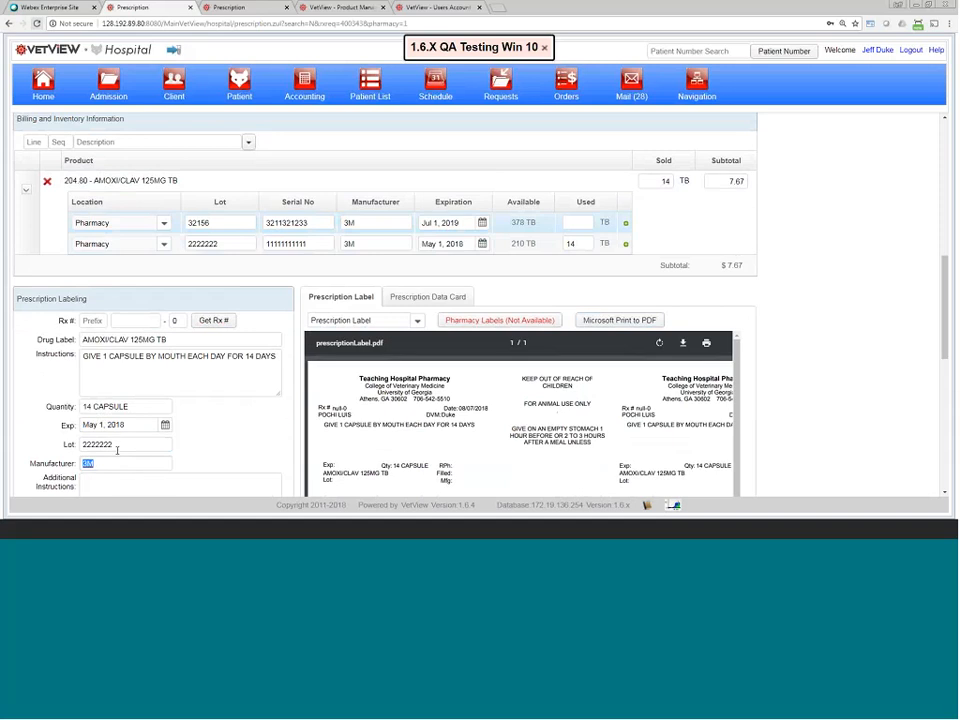
double_click(570, 243)
text(7)
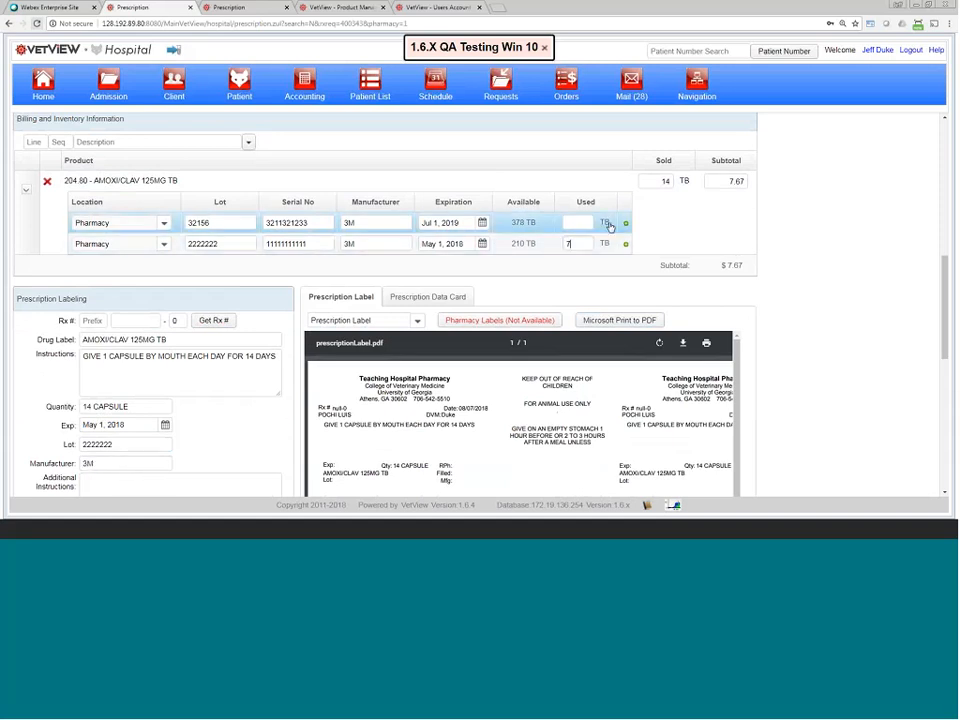
click(622, 223)
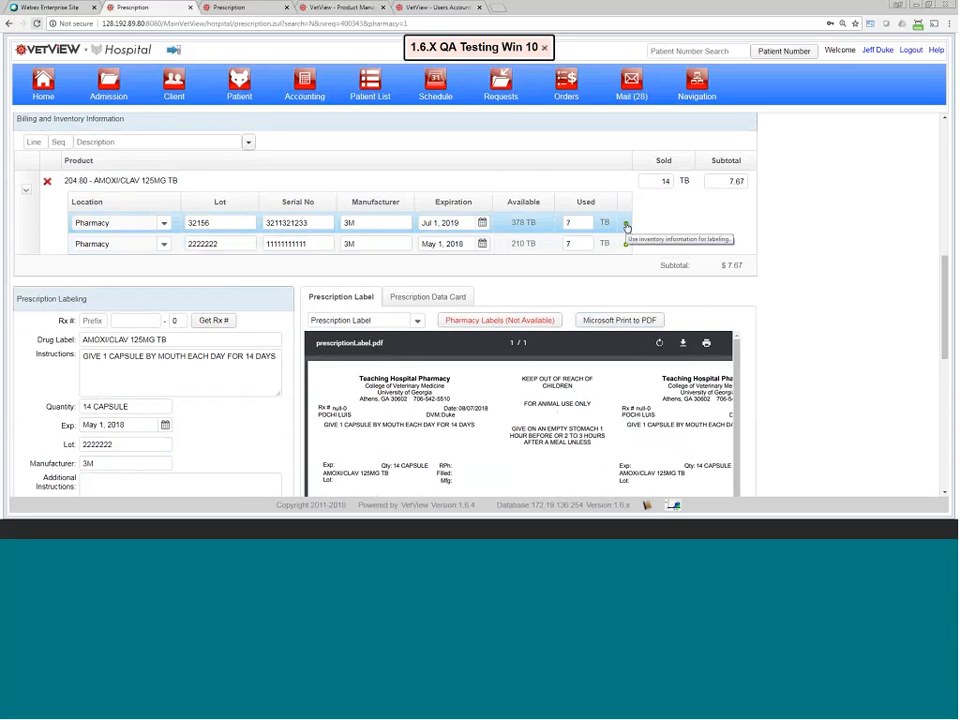
click(625, 244)
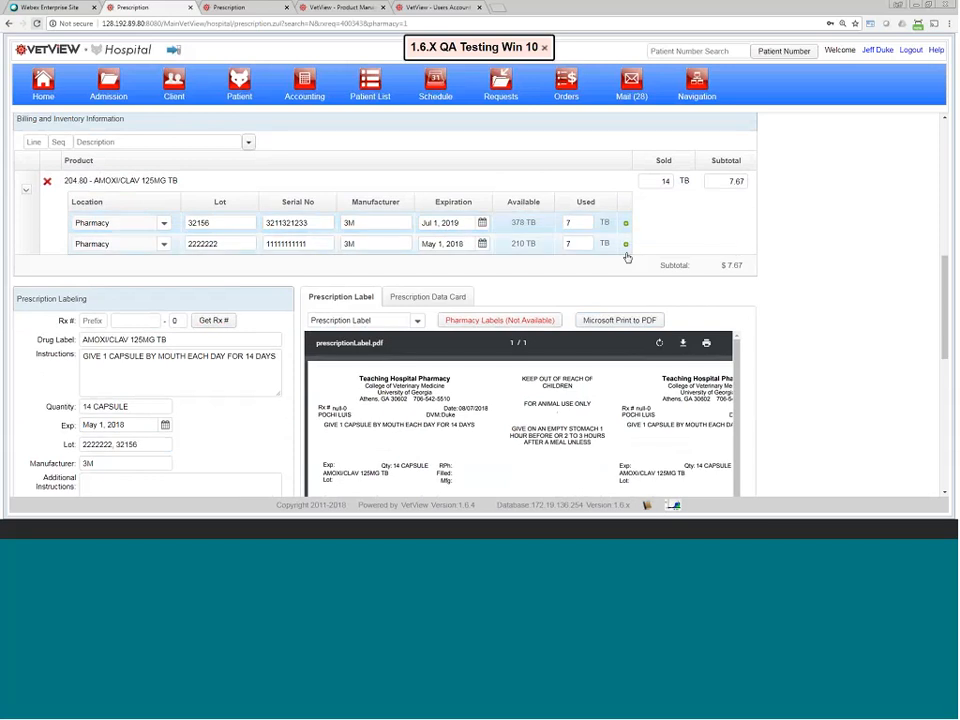
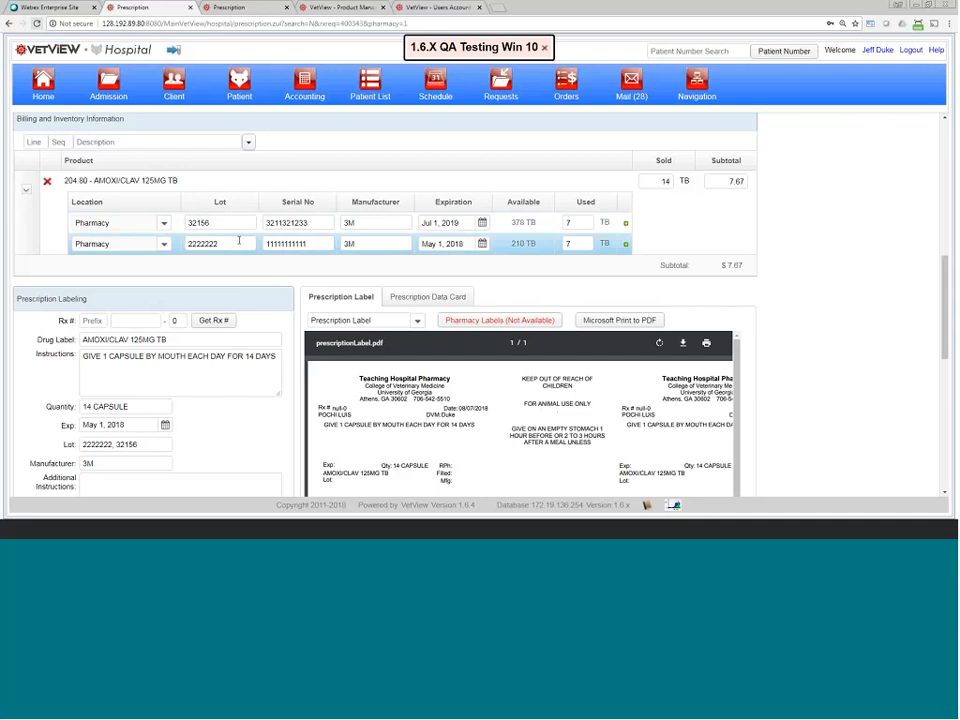
Step: Leave the current prescription and start filling the approved Test Product prescription from the fill queue
scroll(239, 241, up, 6)
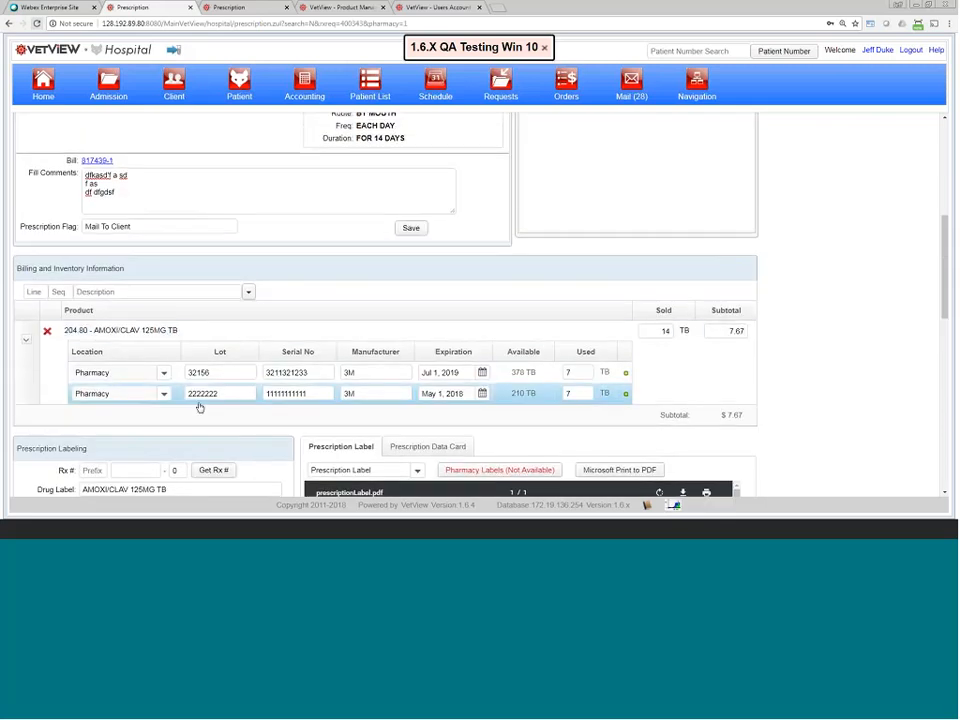
scroll(199, 407, up, 4)
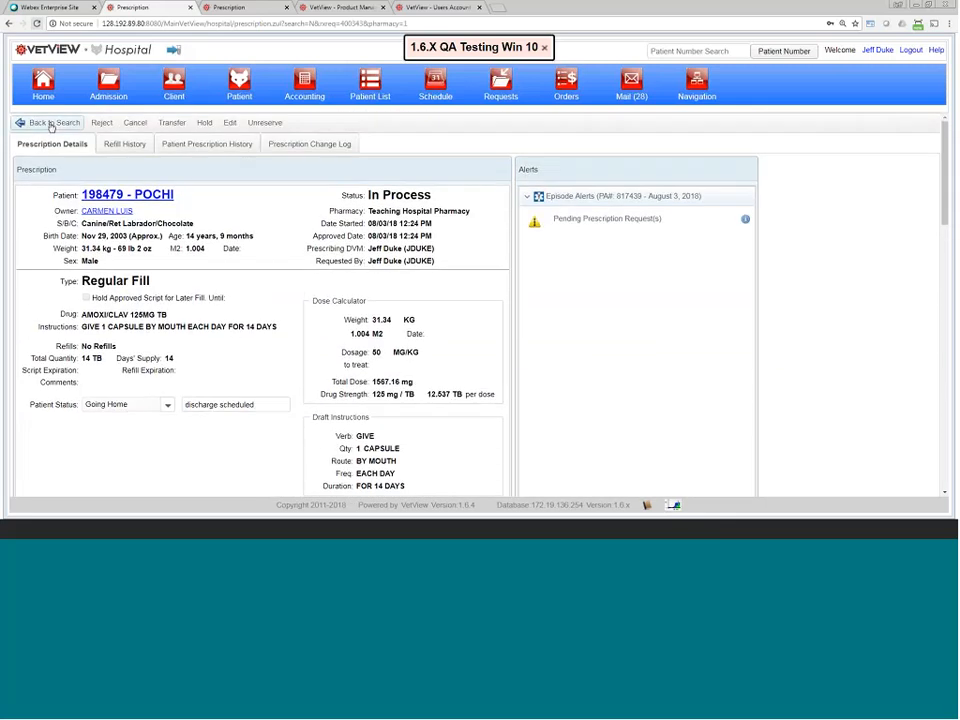
click(50, 123)
click(526, 95)
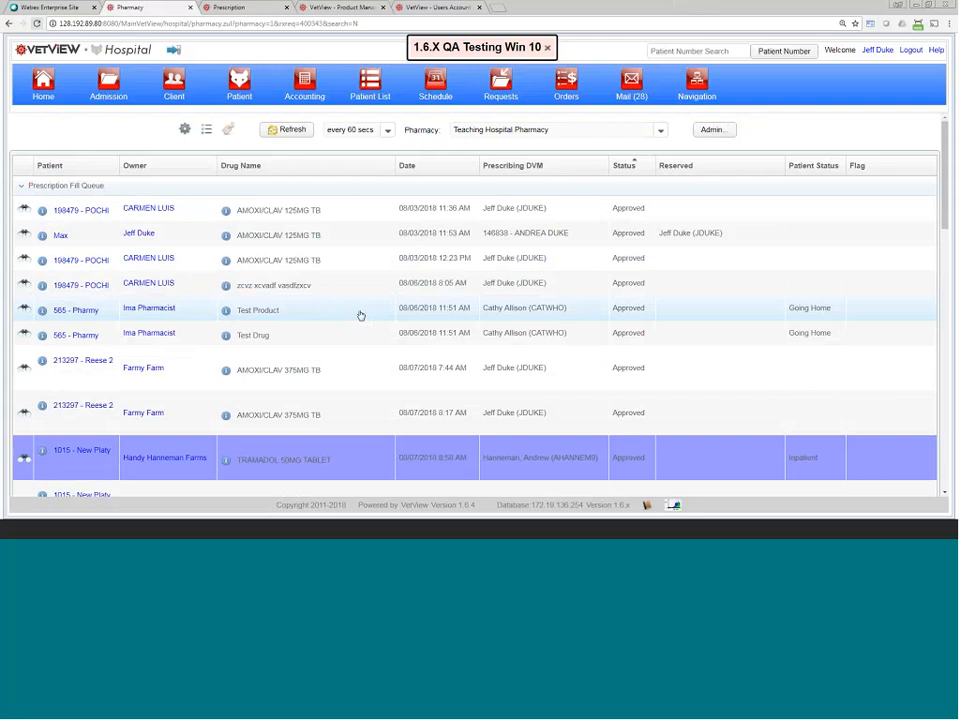
click(63, 316)
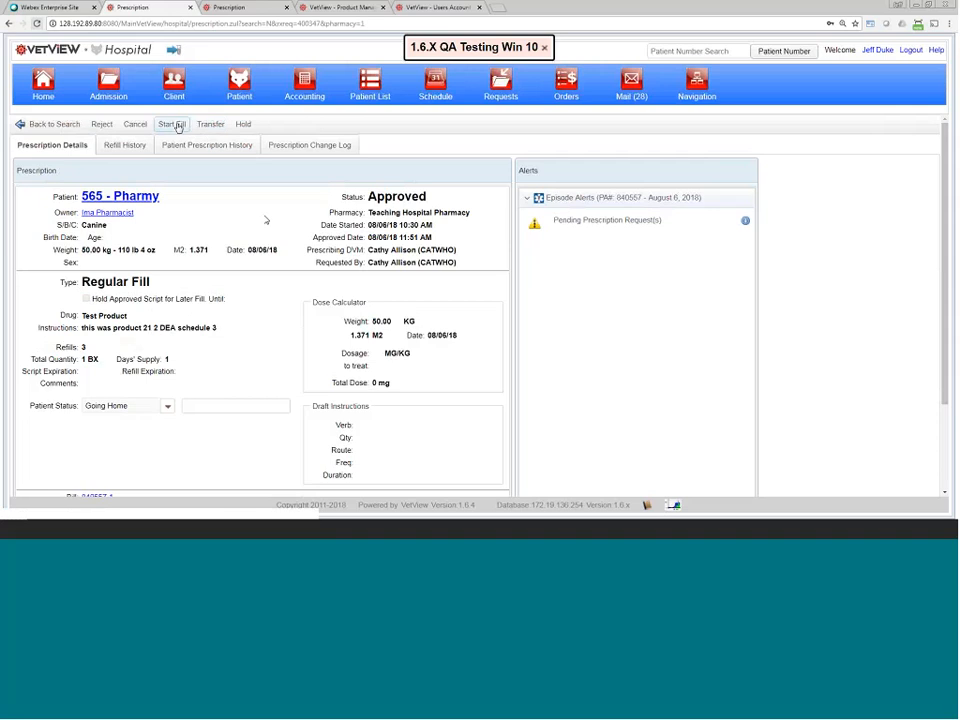
click(178, 127)
scroll(331, 284, down, 7)
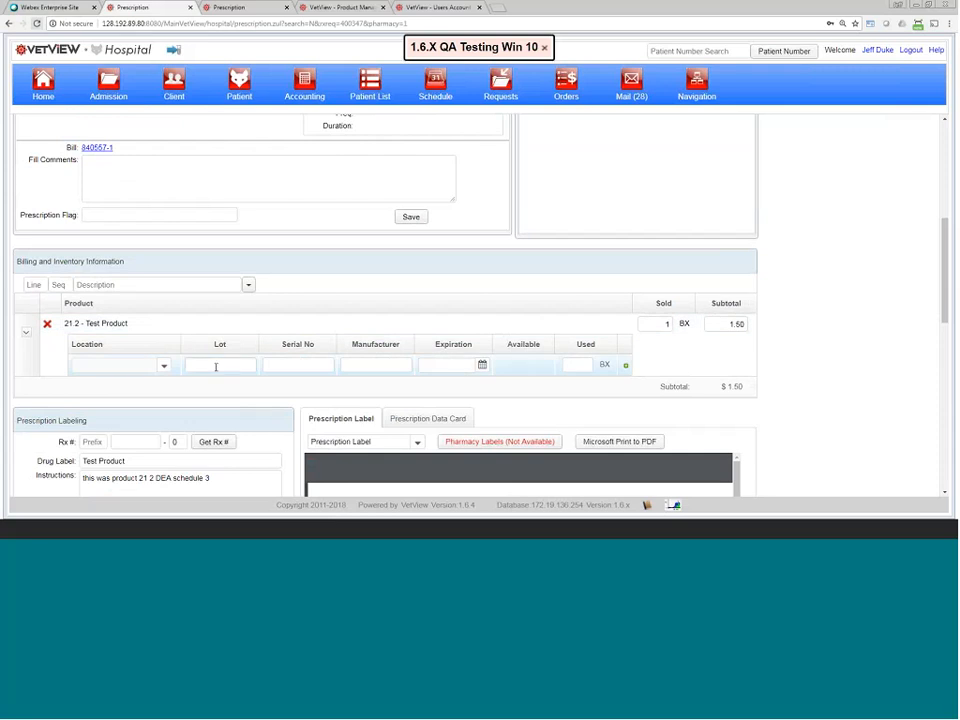
Step: Set the Test Product line to Pharmacy location, lot 345, serial 34, manufacturer 2345
click(164, 366)
click(131, 391)
click(228, 367)
text(345)
click(297, 364)
text(34)
click(345, 364)
text(2345)
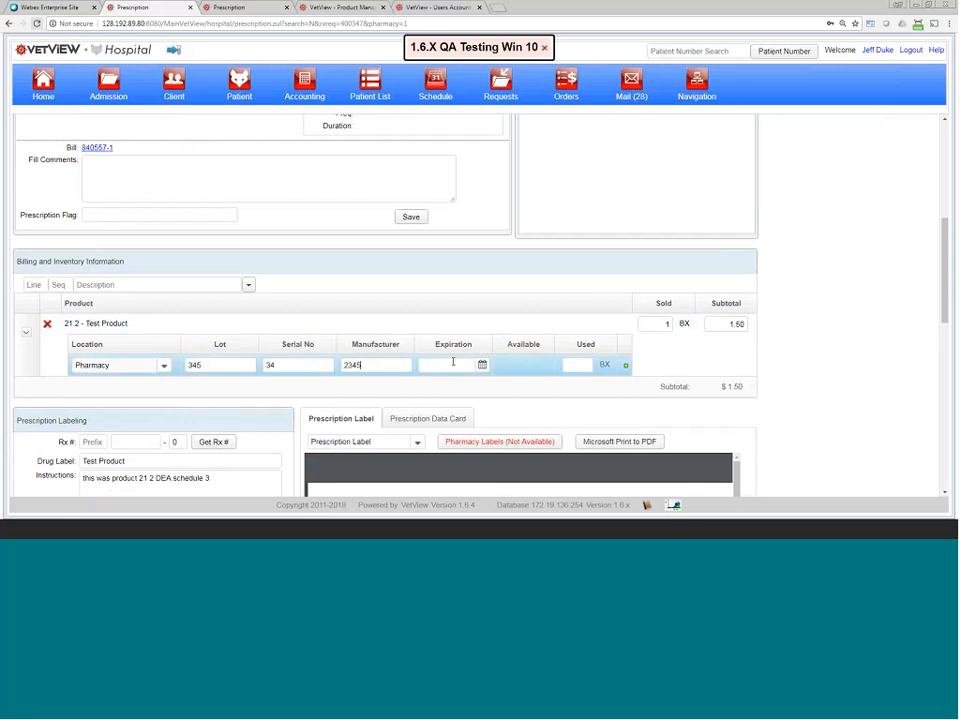
Step: Set the Test Product's expiry to Aug 7, 2018 and its used quantity to 1
click(450, 364)
click(482, 365)
click(474, 373)
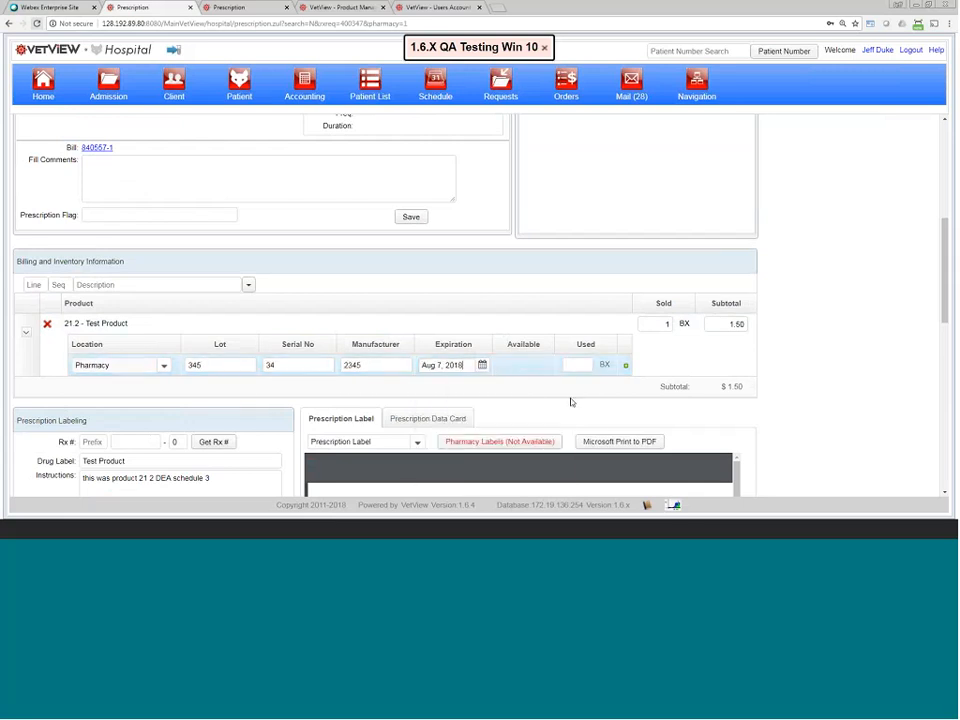
click(584, 366)
text(1)
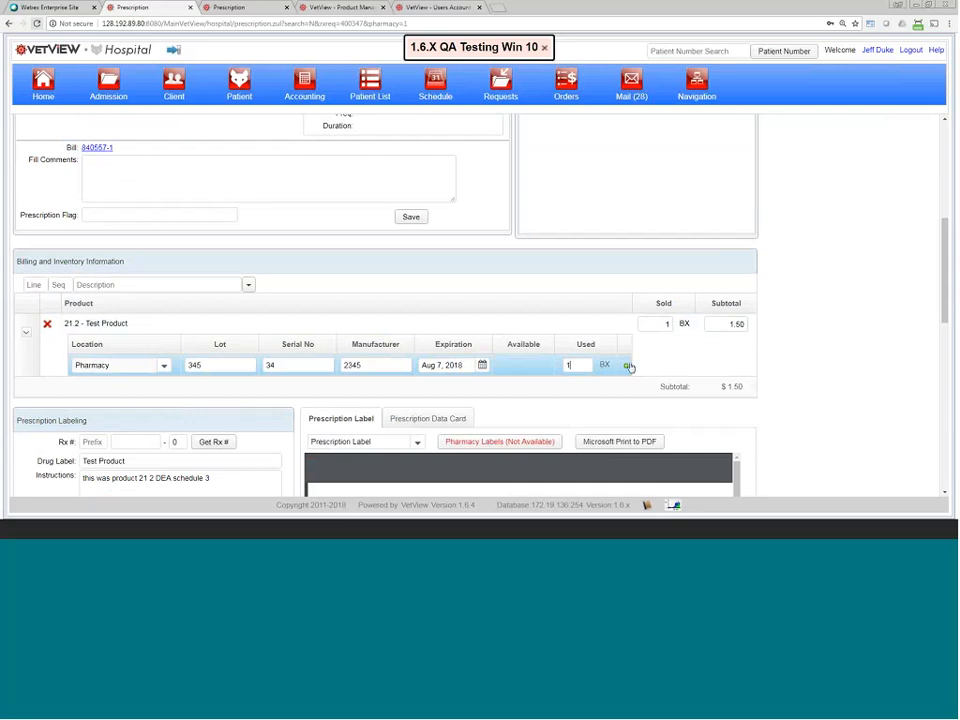
click(215, 365)
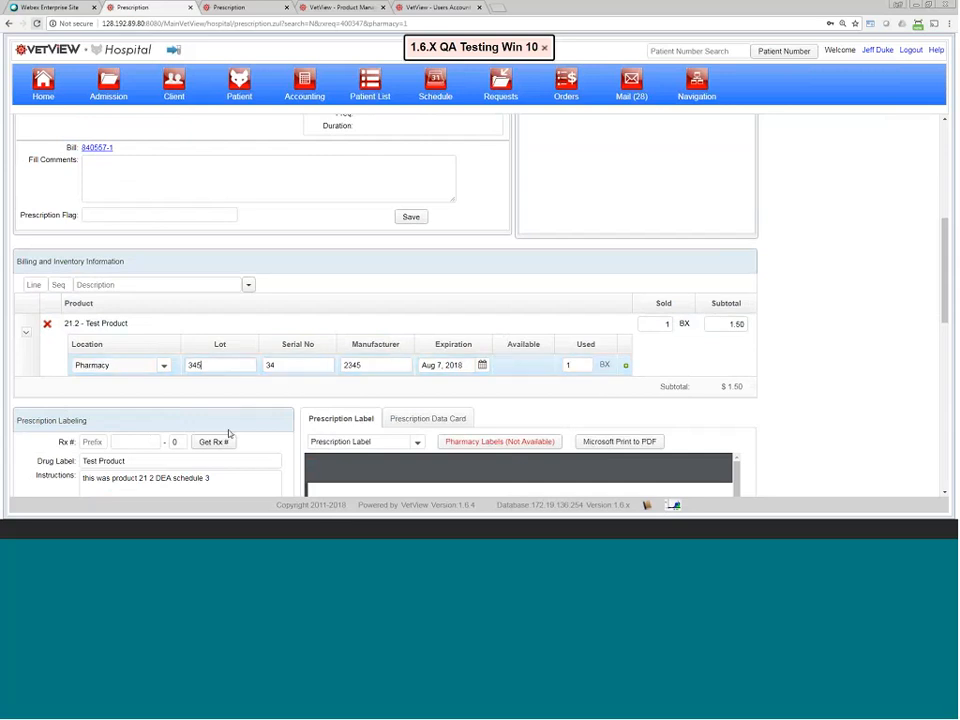
scroll(227, 433, down, 4)
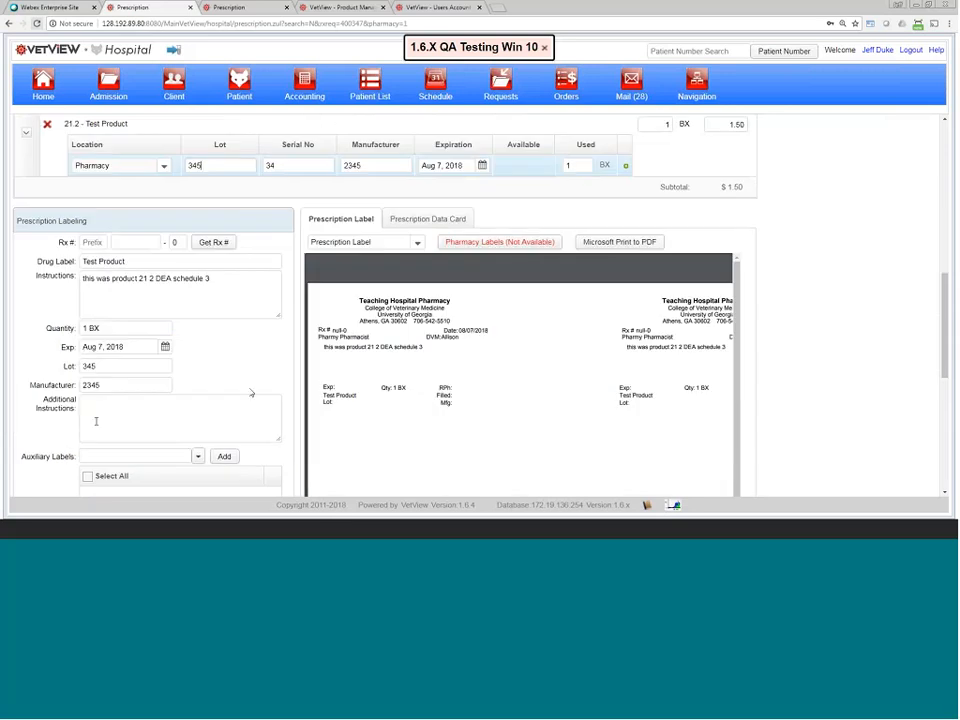
scroll(251, 393, up, 2)
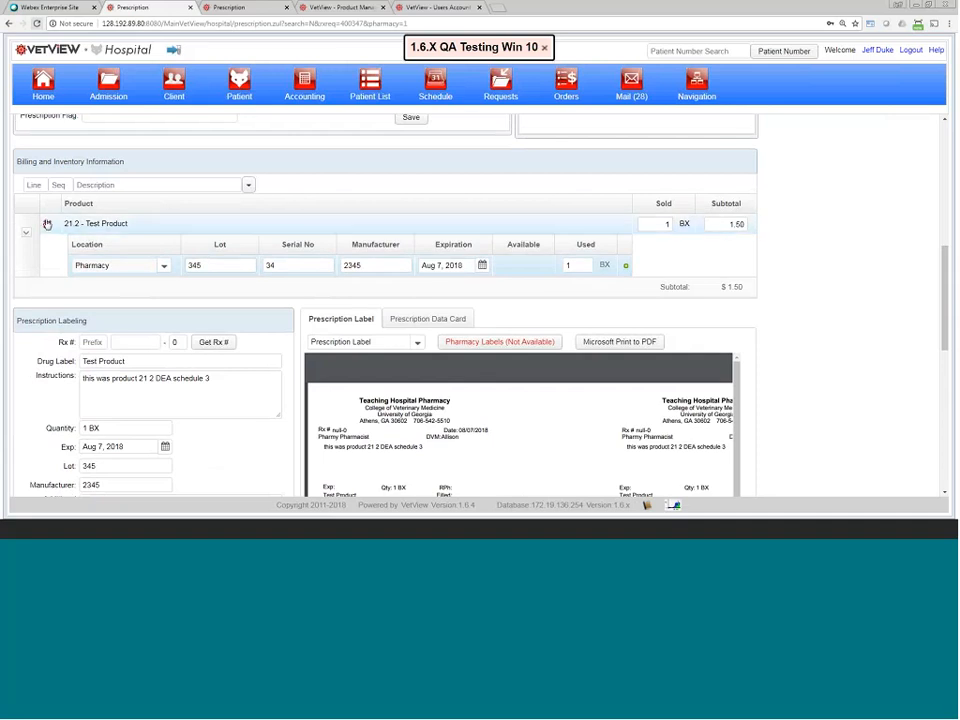
Step: Search billing items for 'fee' and add 2.32 - FARM TRIP FEE, raising the subtotal to $41.77
click(81, 184)
text(fee)
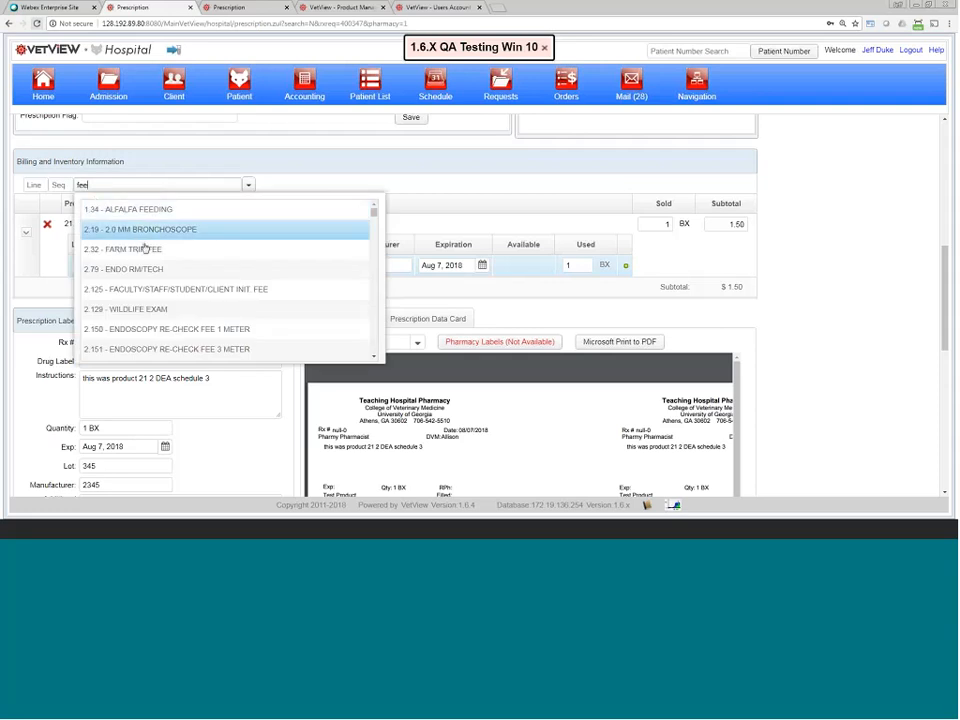
click(122, 249)
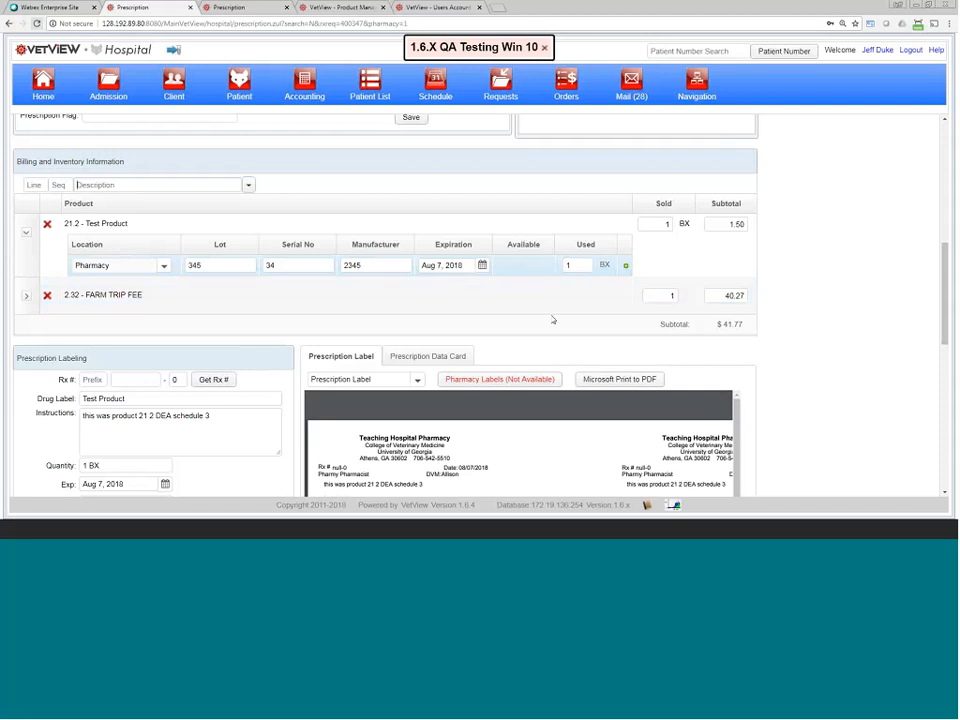
scroll(745, 231, down, 1)
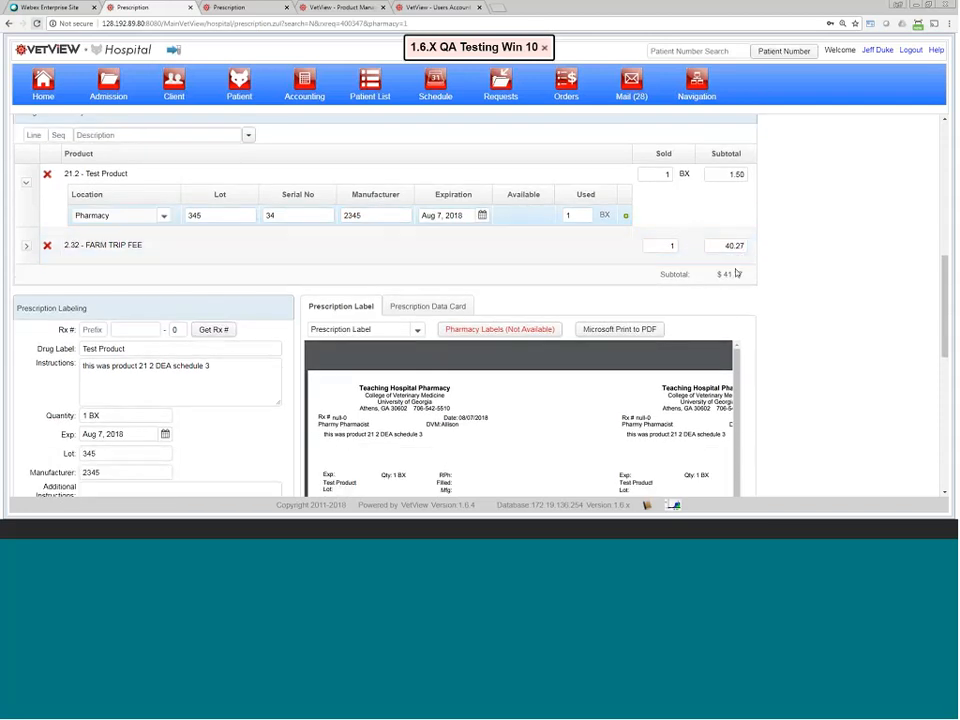
scroll(740, 275, down, 1)
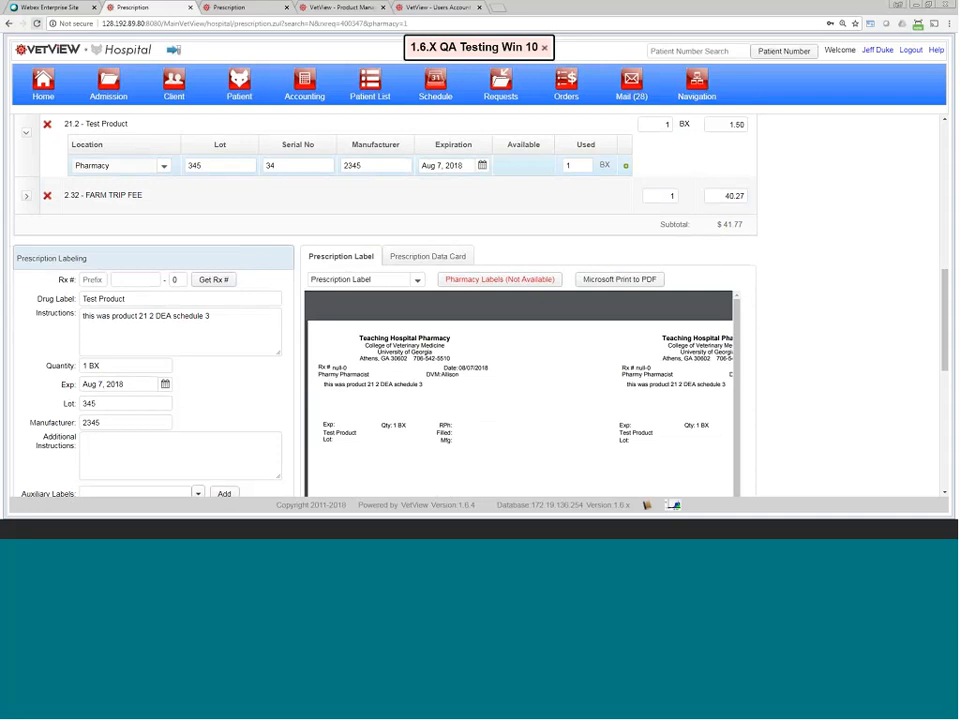
Step: Check the Test Product's sold quantity and replace its used quantity with 0
scroll(587, 231, up, 2)
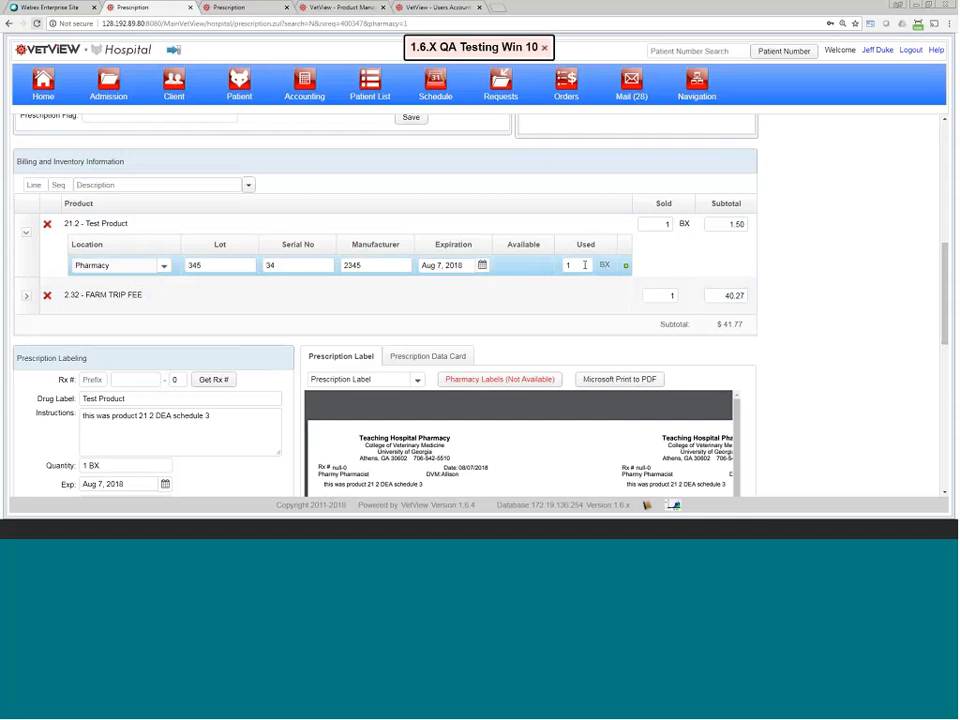
drag(585, 265, 561, 270)
click(671, 225)
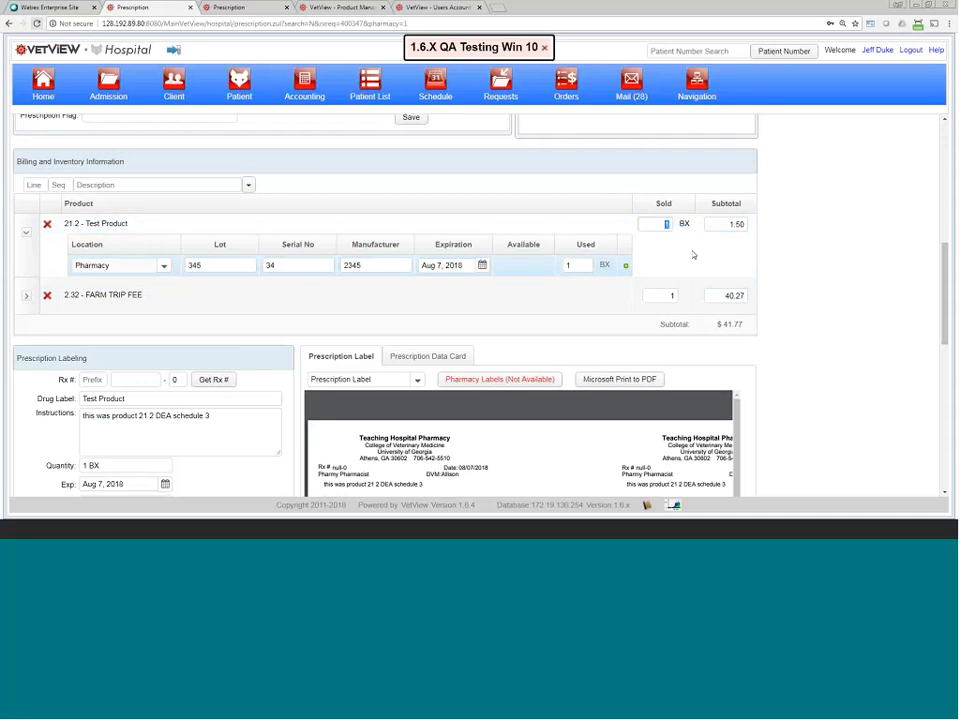
click(576, 264)
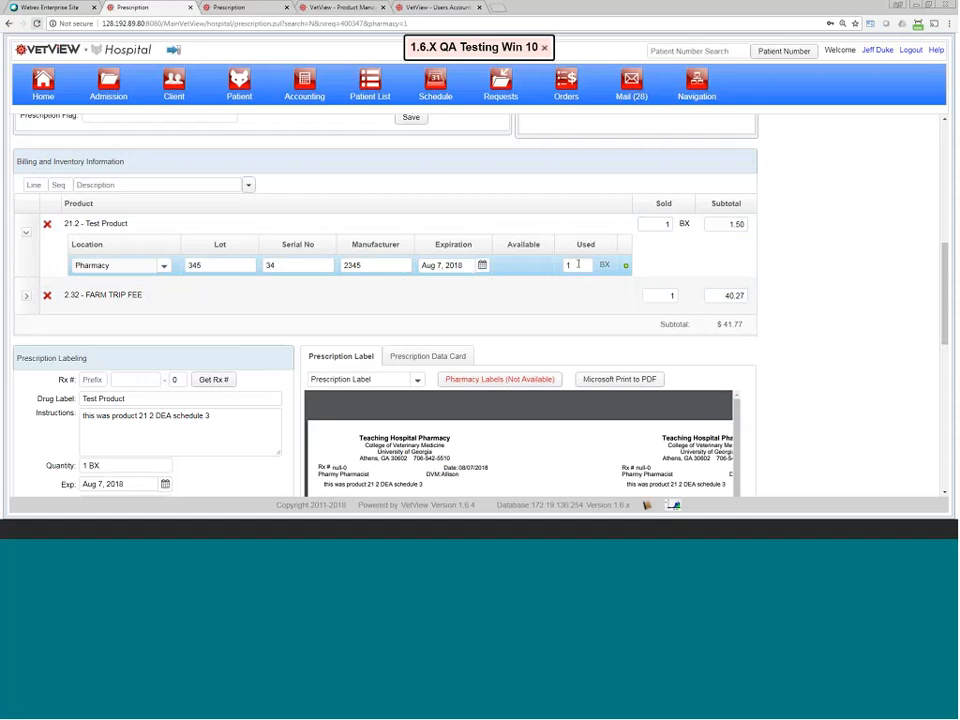
drag(578, 264, 558, 268)
text(0)
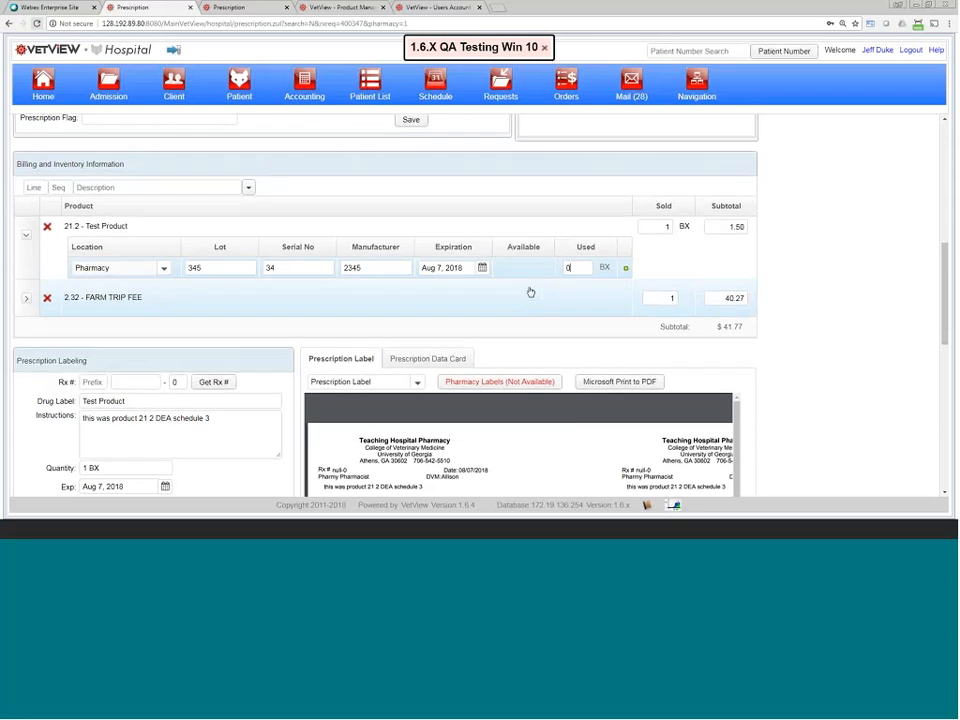
scroll(381, 156, up, 1)
Step: Save the fill, then set the emptied lot row's used quantity to 0
click(411, 170)
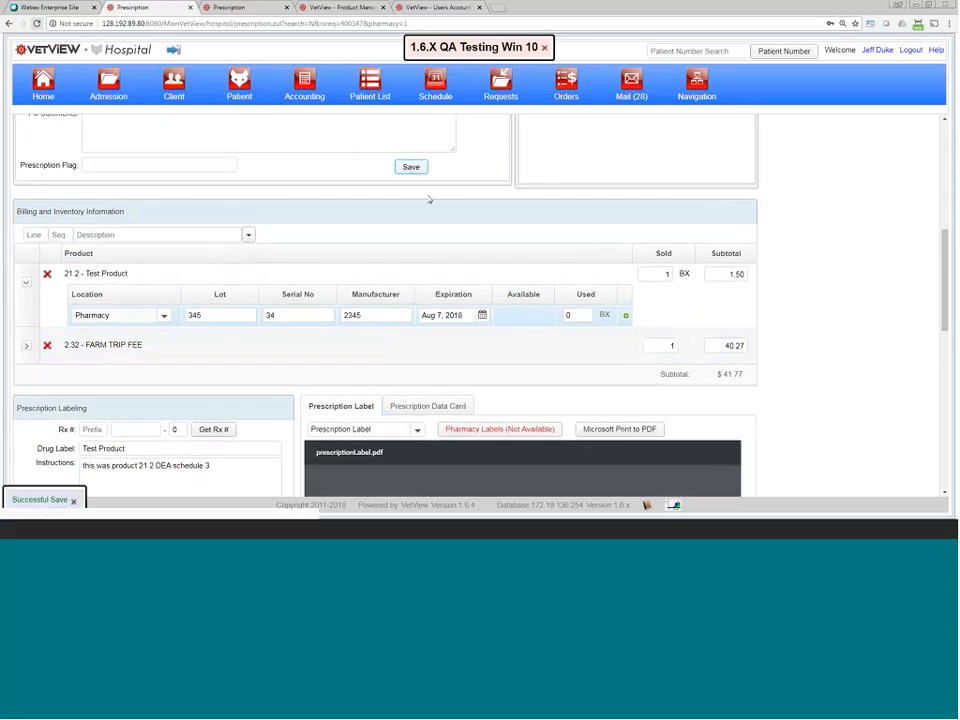
click(577, 315)
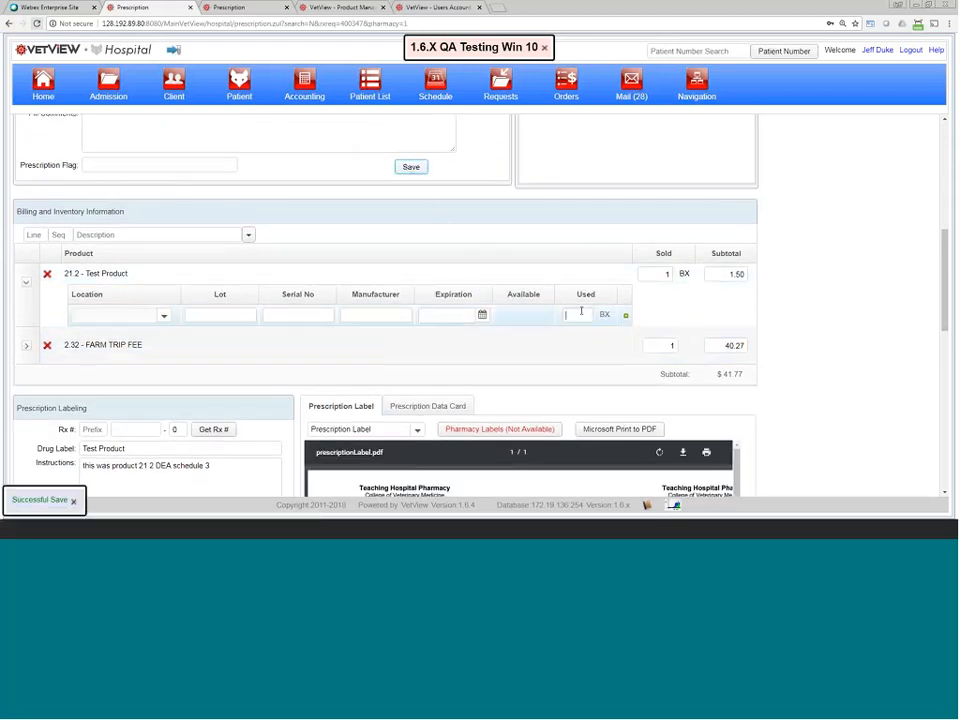
click(248, 315)
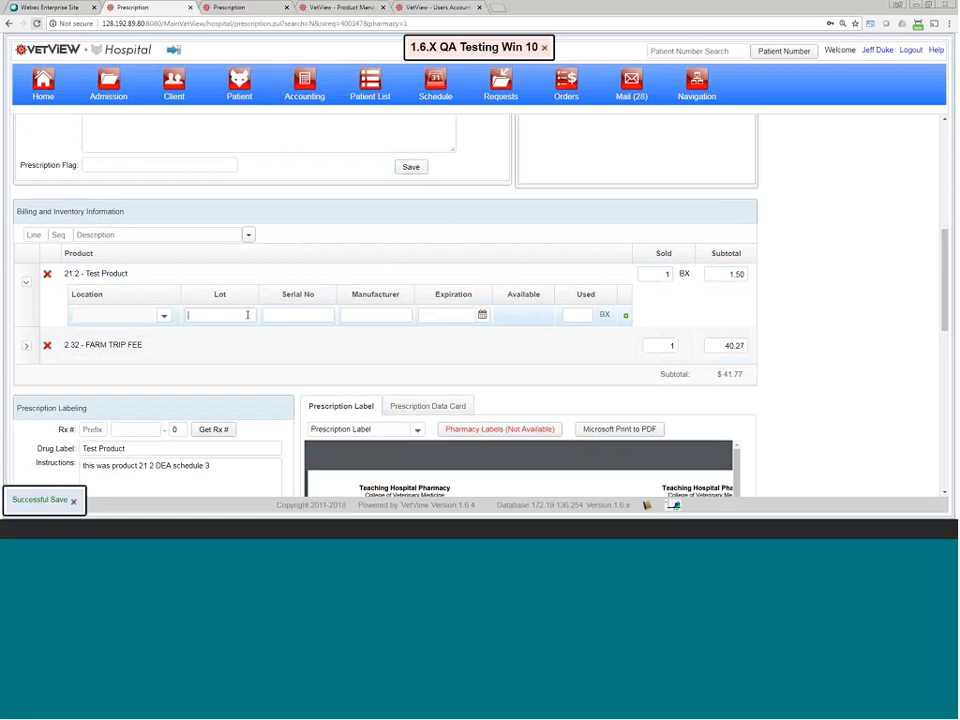
scroll(254, 323, down, 1)
scroll(591, 362, up, 1)
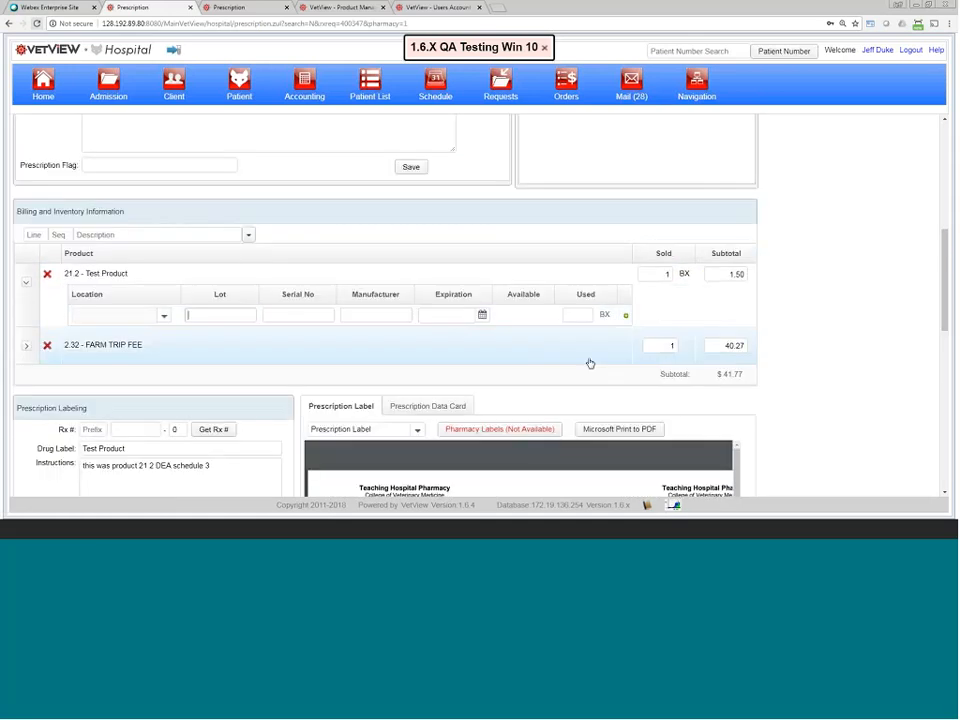
click(582, 316)
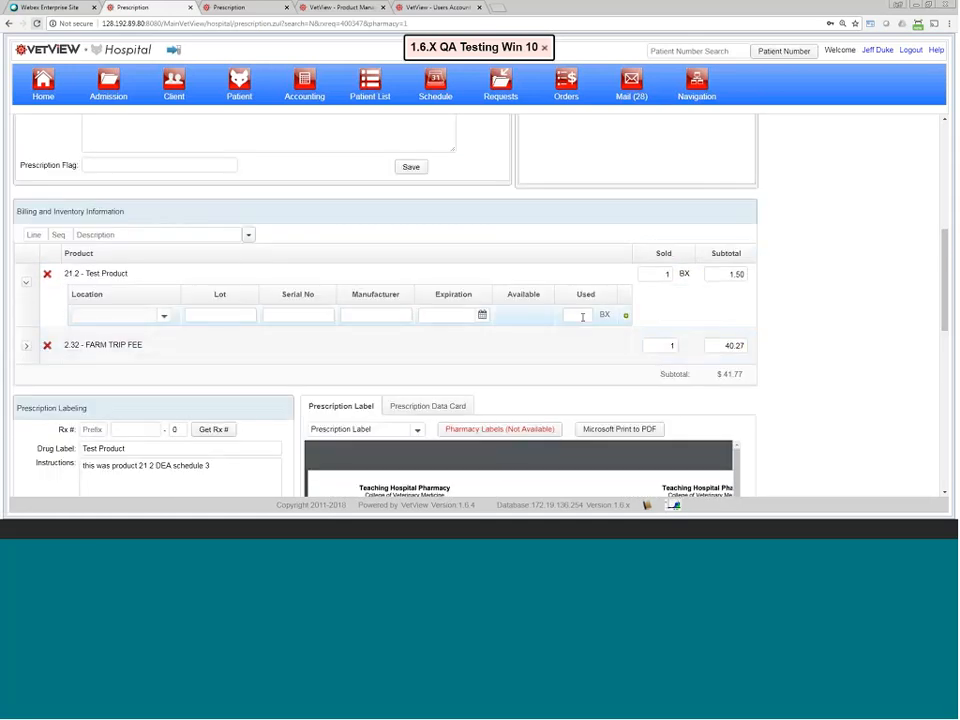
text(0)
Step: Fill the lot row with Pharmacy, lot 234, serial 234, manufacturer 234, expiry Aug 14, 2018, 1 used
click(162, 315)
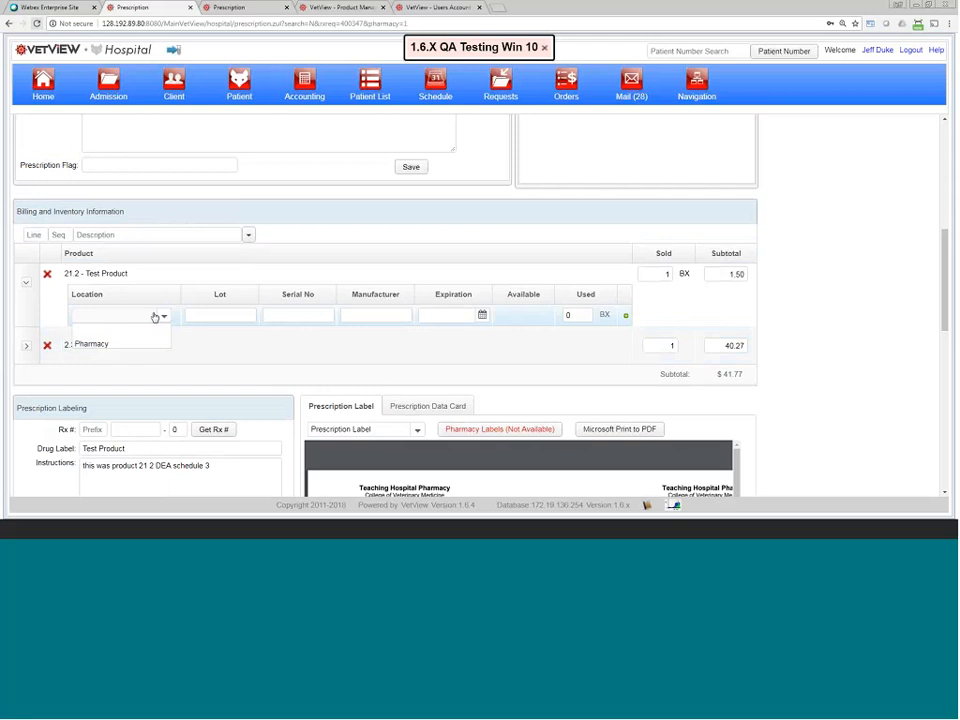
click(156, 343)
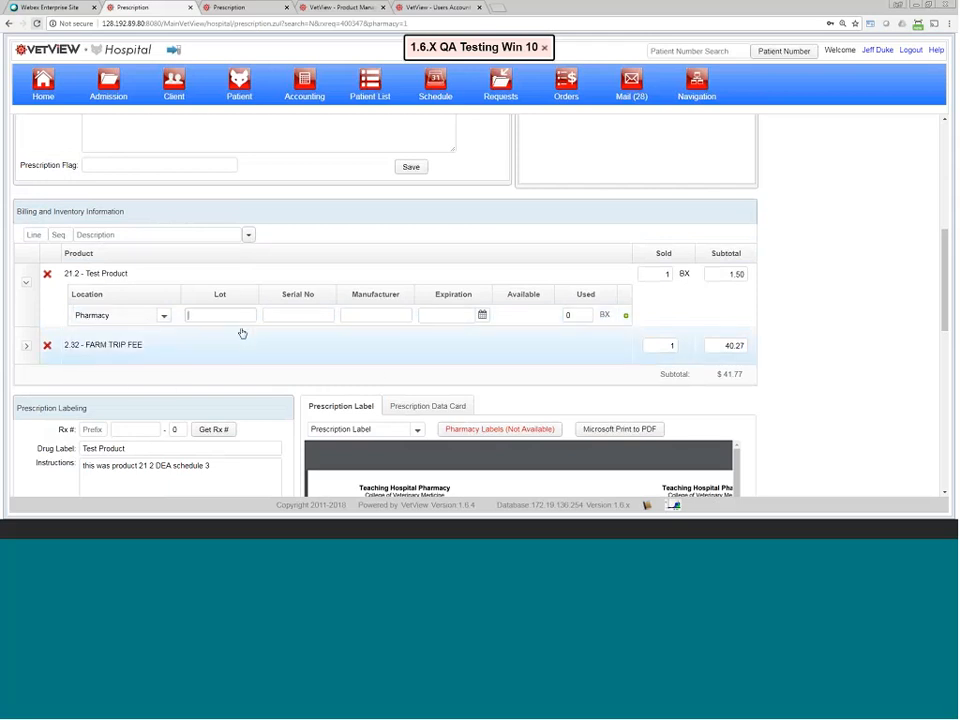
text(234)
key(Tab)
text(234)
key(Tab)
text(234)
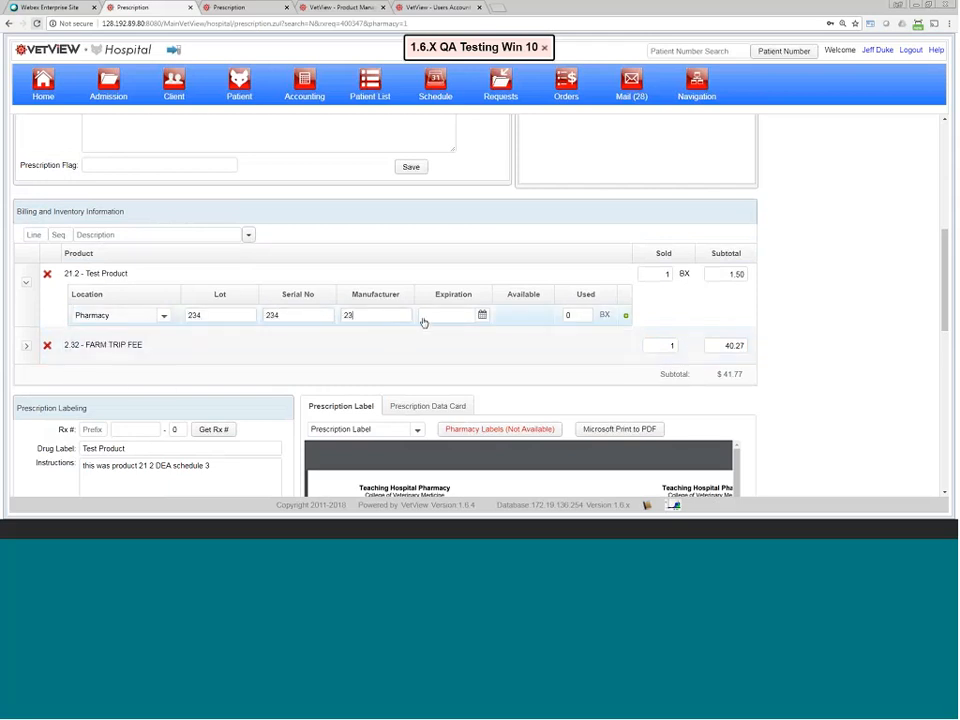
key(Tab)
click(482, 316)
click(474, 342)
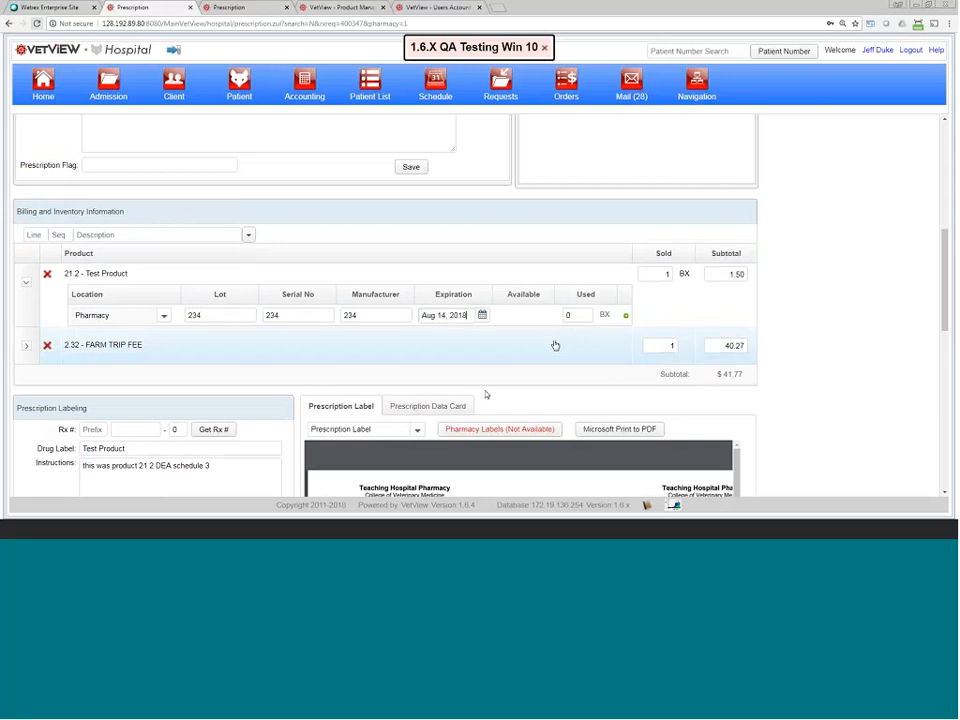
click(560, 314)
text(1)
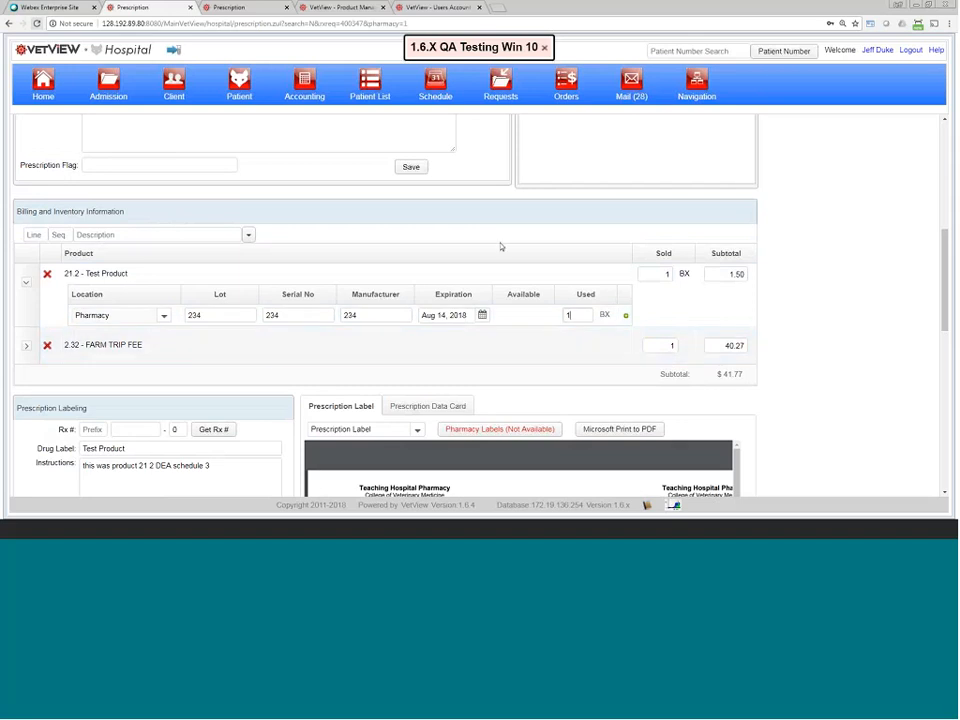
Step: Save the Test Product fill and verify 1 BX is used from lot 234
click(412, 168)
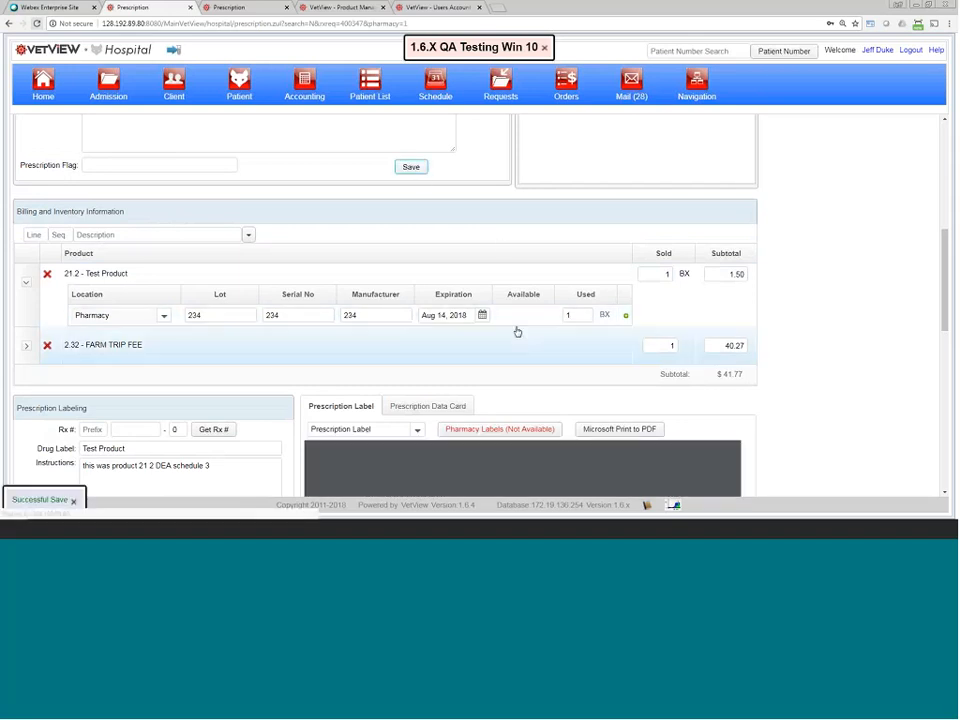
scroll(249, 443, down, 5)
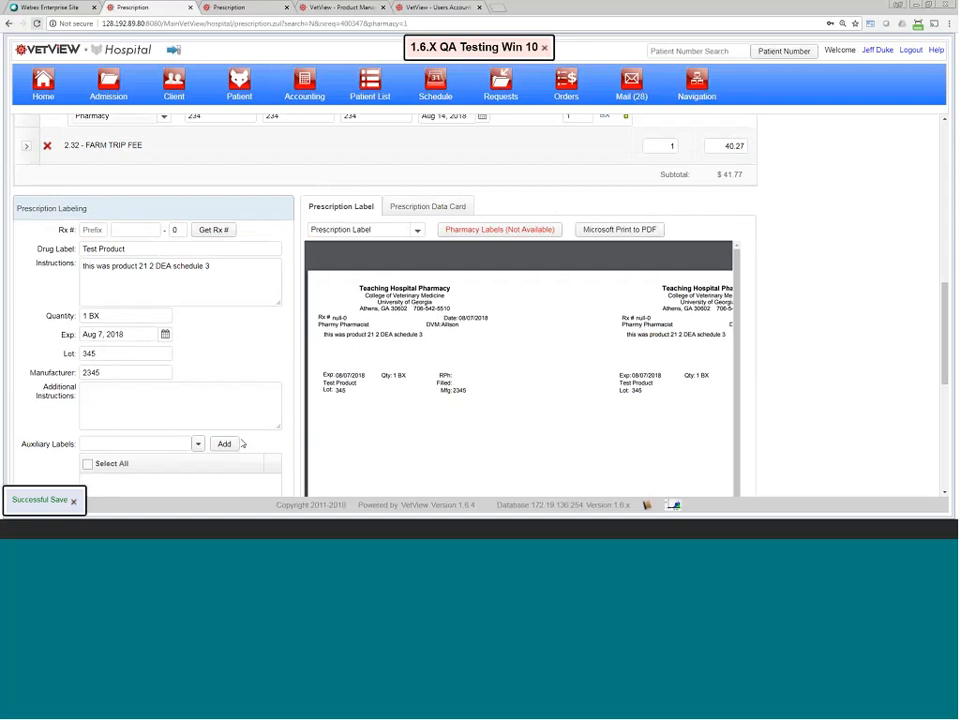
scroll(241, 443, up, 3)
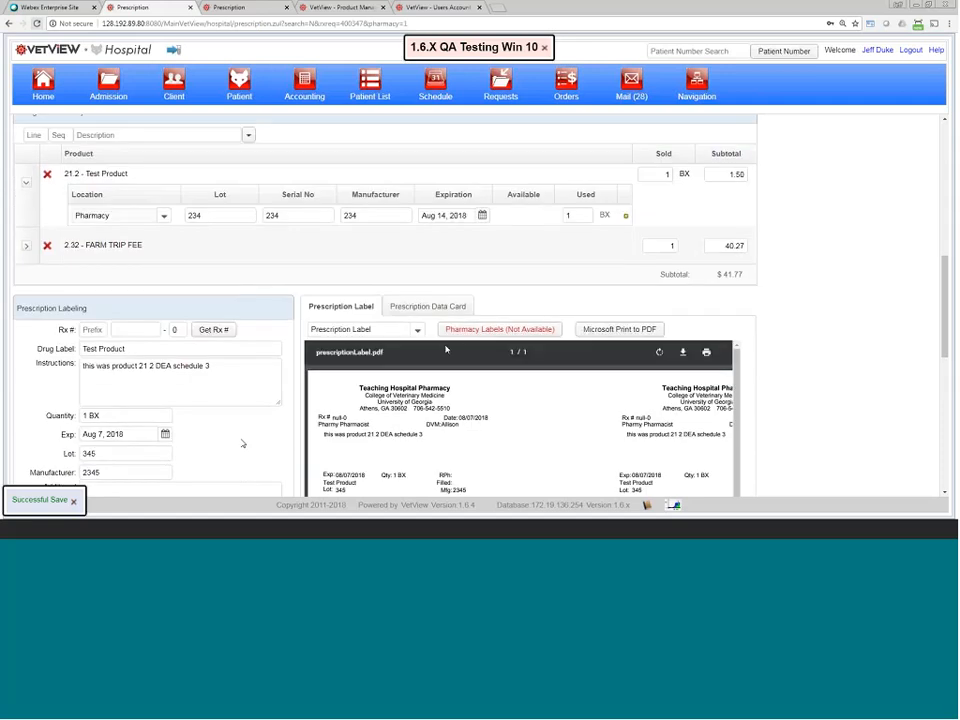
scroll(530, 310, up, 3)
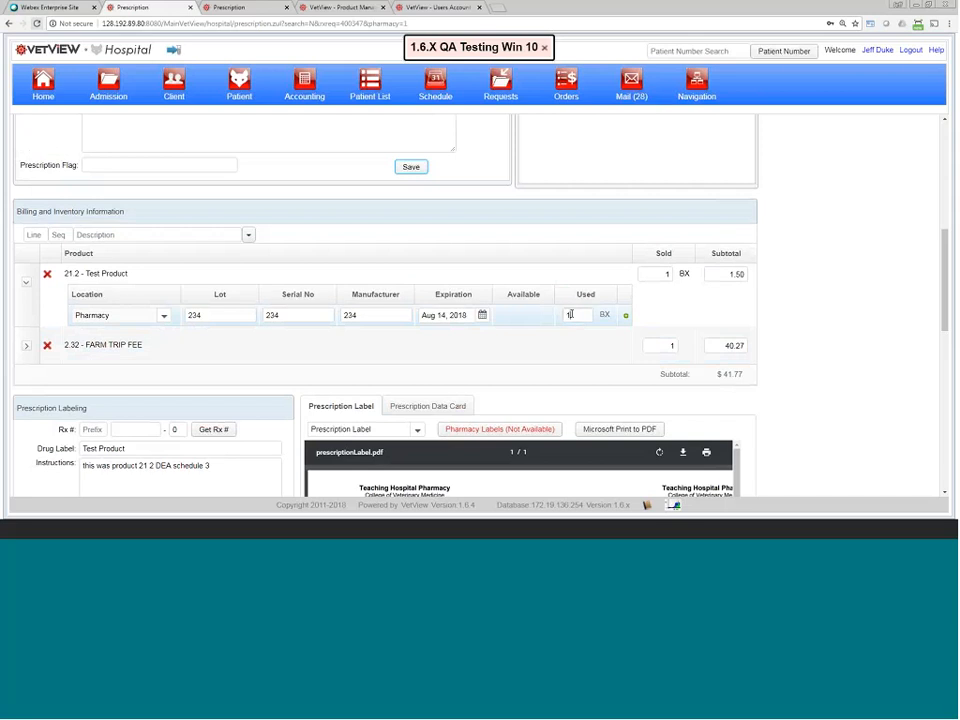
click(564, 316)
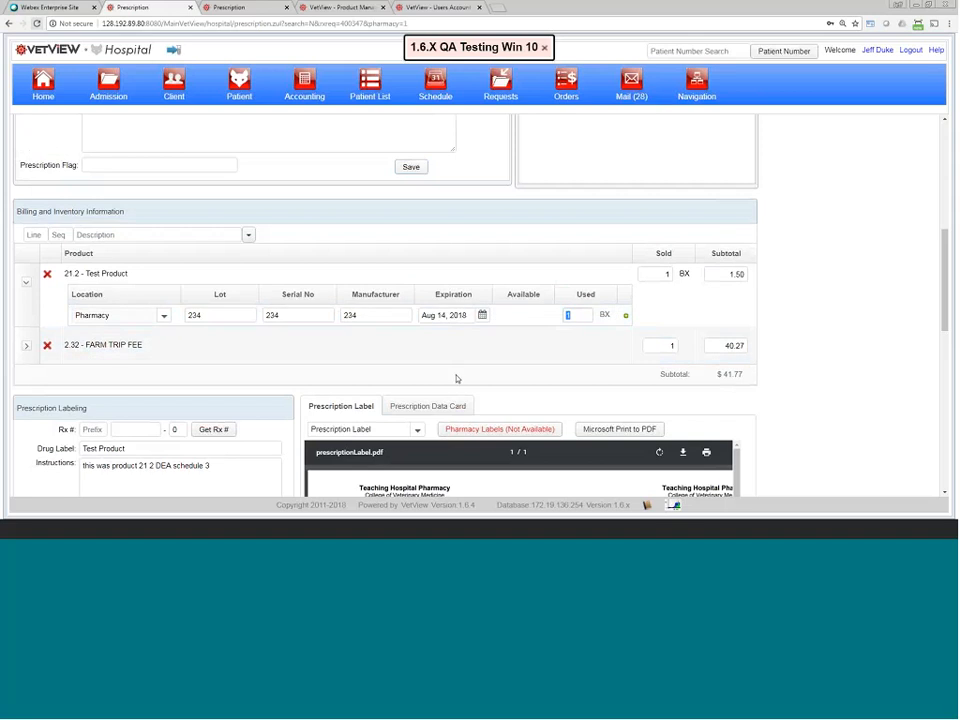
scroll(459, 383, down, 5)
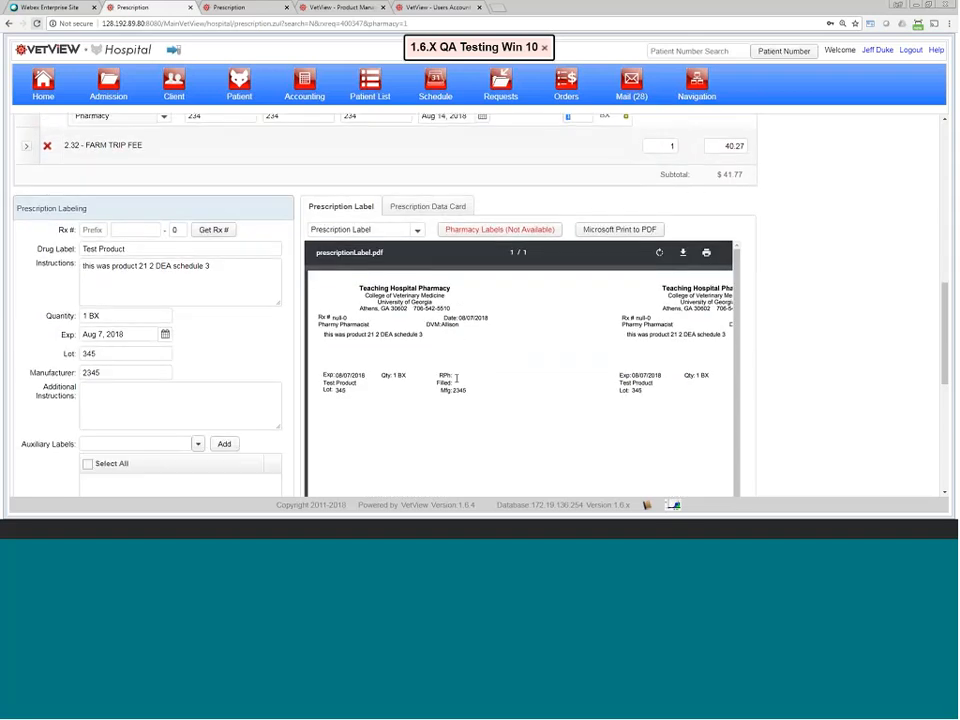
scroll(456, 377, up, 1)
scroll(456, 377, up, 1)
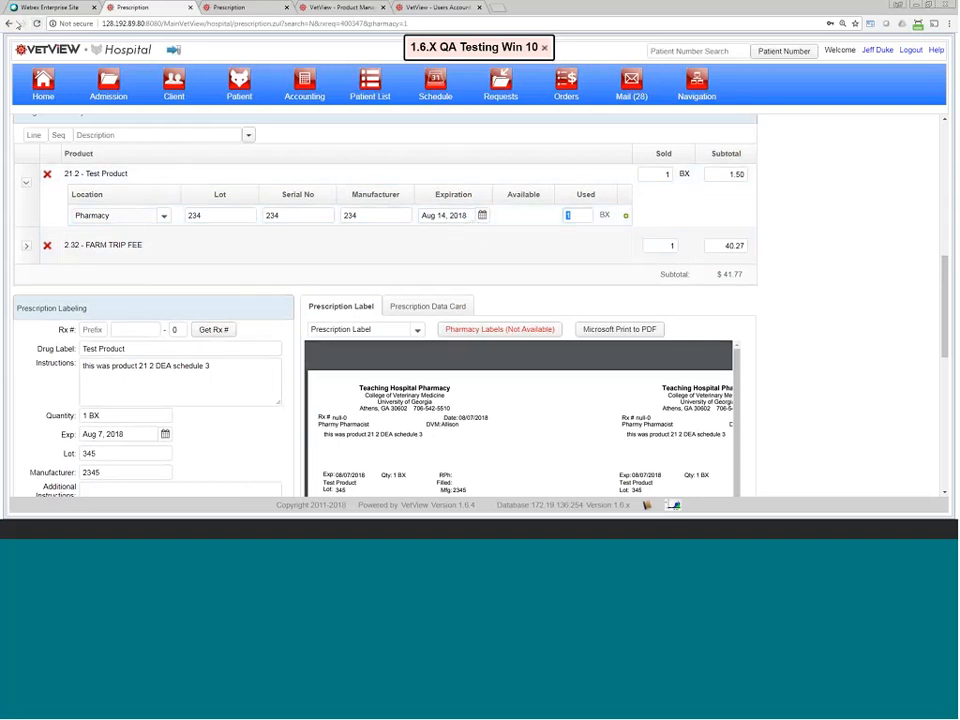
Step: Open the first queued AMOXI/CLAV 125MG TB prescription and add lot 2222222's details to the label
click(9, 24)
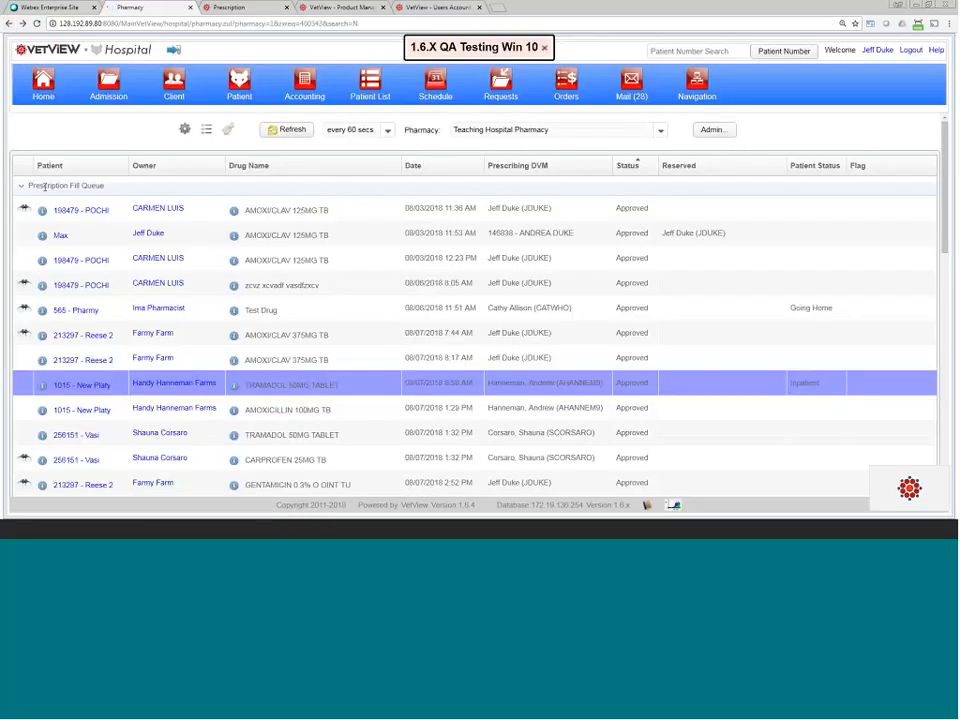
click(26, 212)
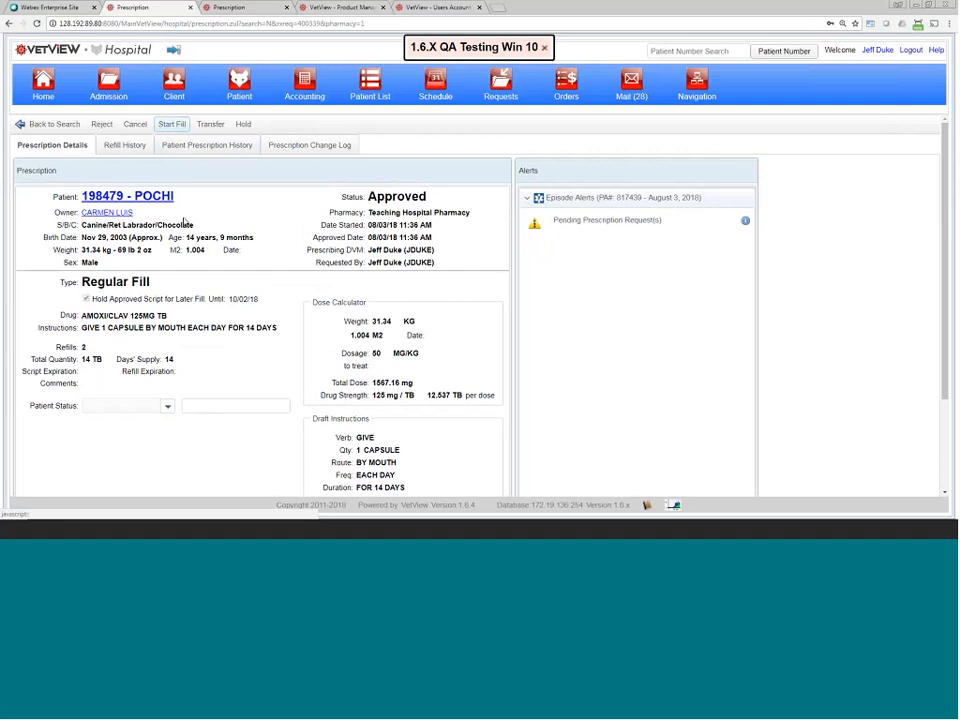
scroll(338, 372, down, 8)
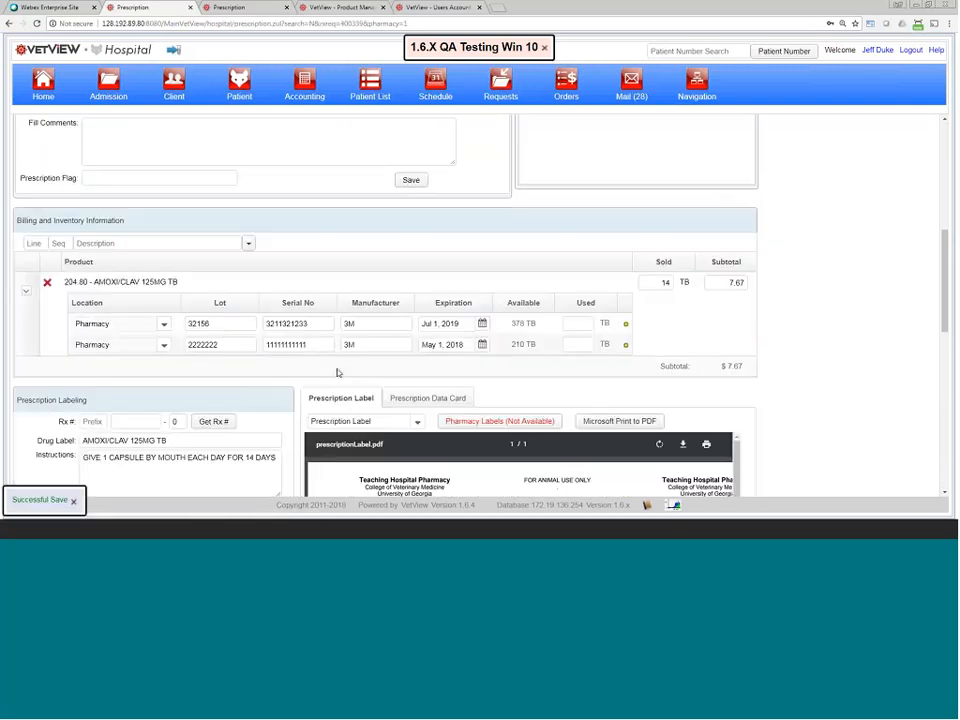
scroll(337, 372, down, 2)
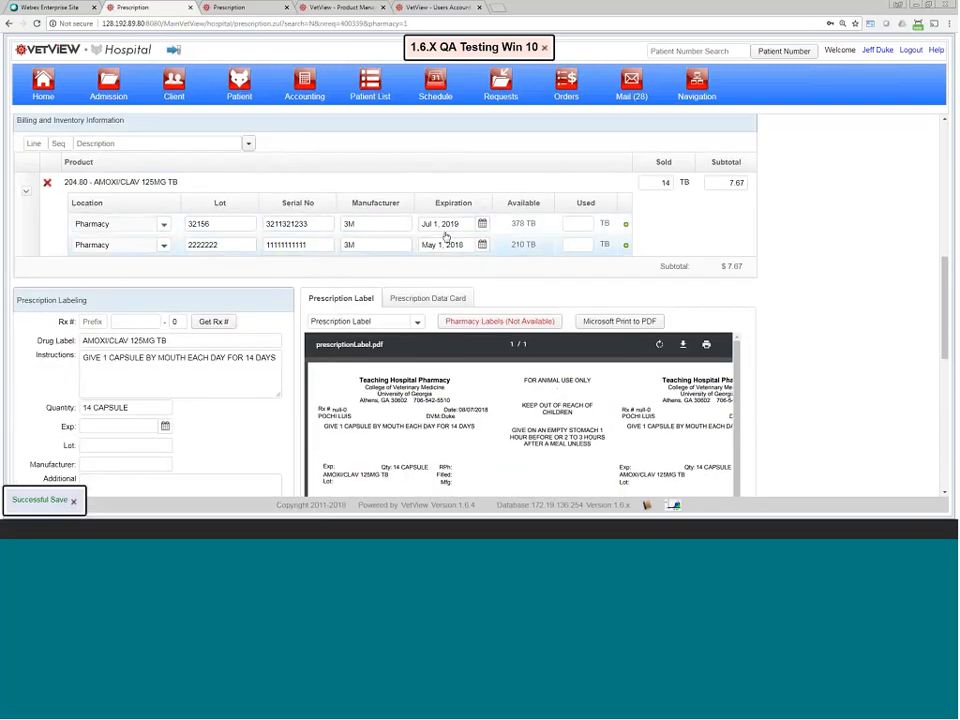
click(567, 244)
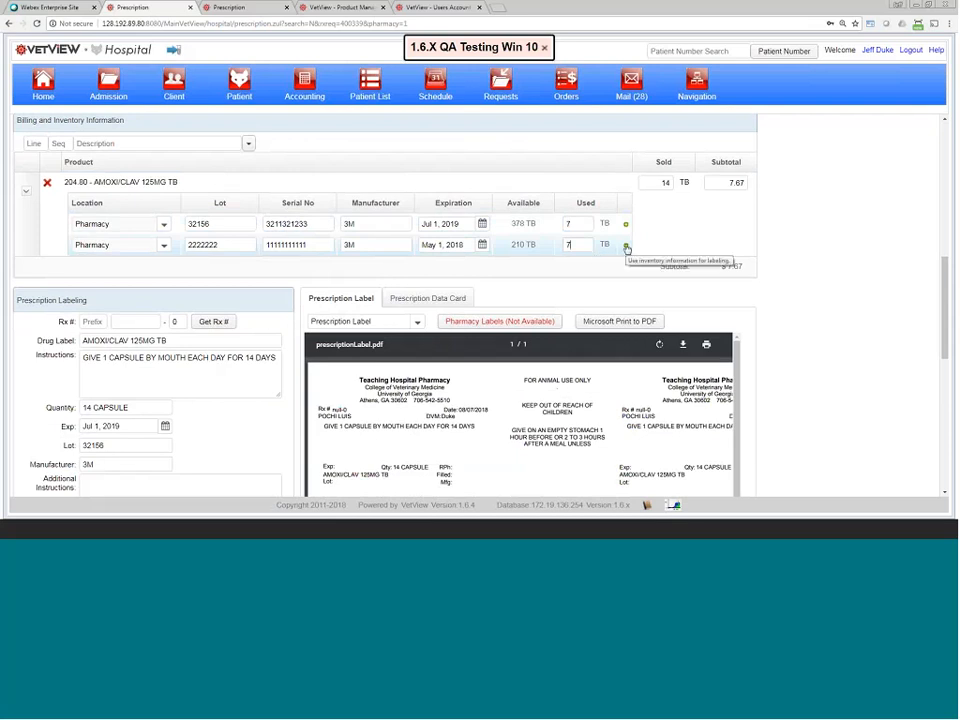
click(627, 248)
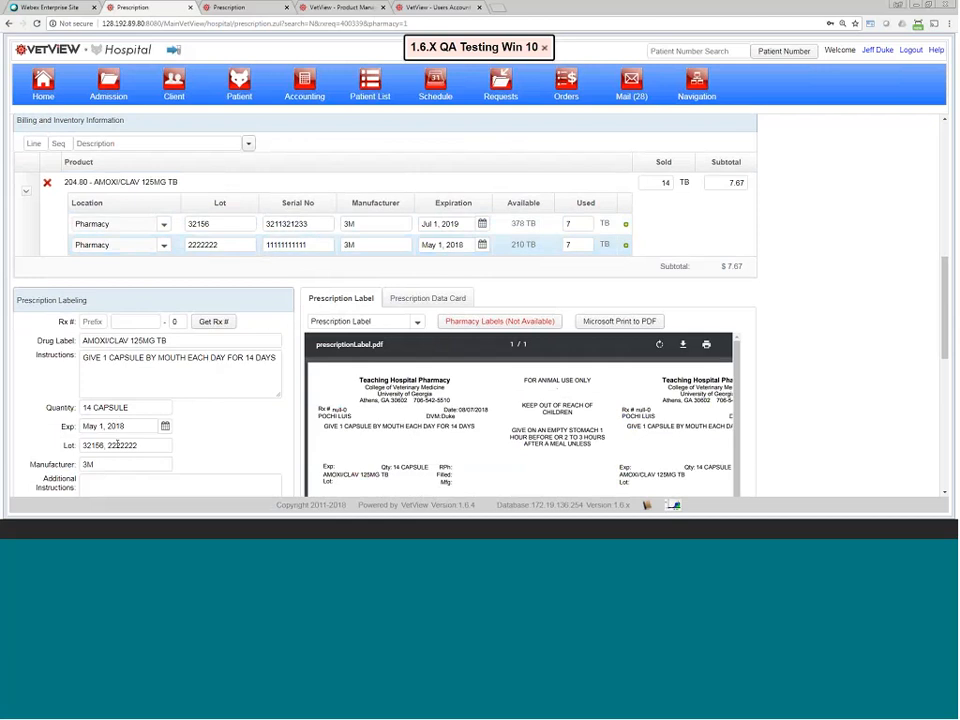
Step: Review the lot 32156 and 2222222 inventory rows and the label's combined lot numbers
click(626, 225)
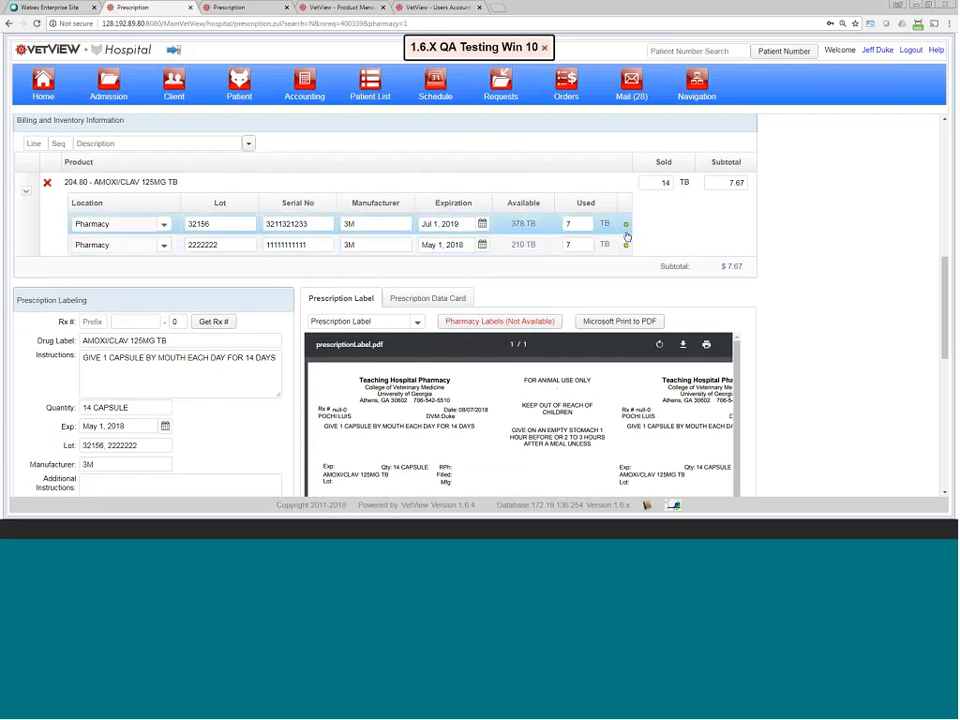
click(626, 245)
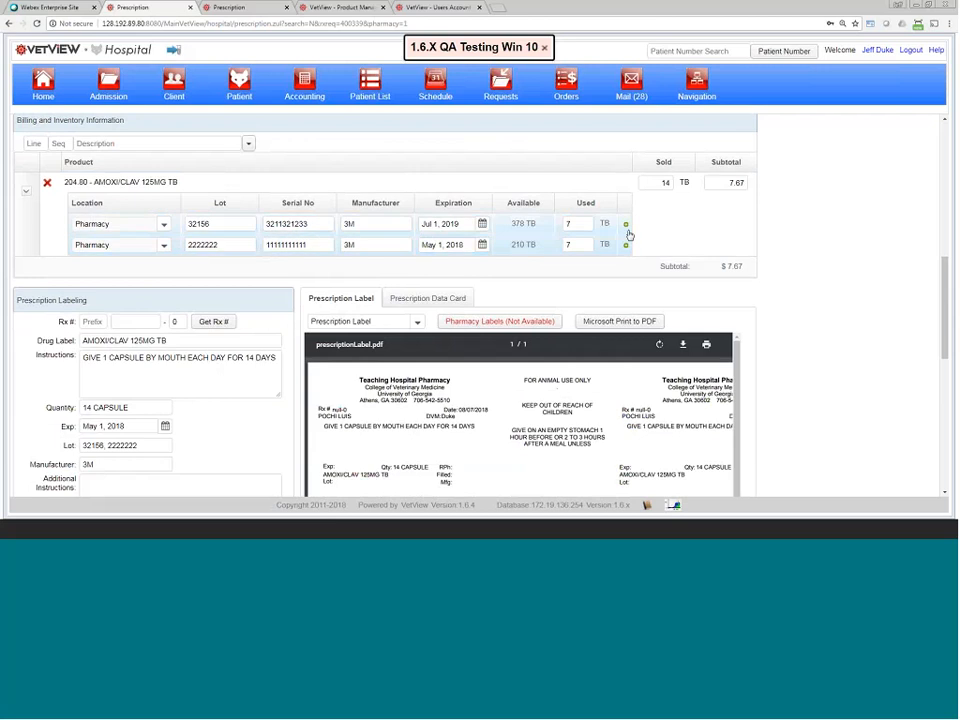
click(614, 223)
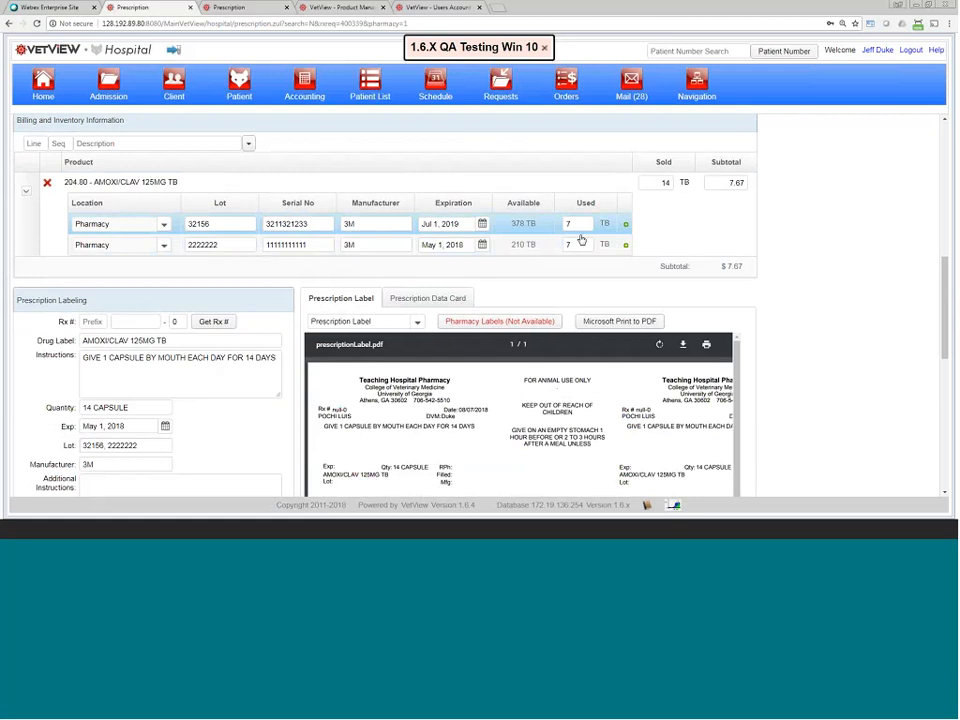
click(82, 445)
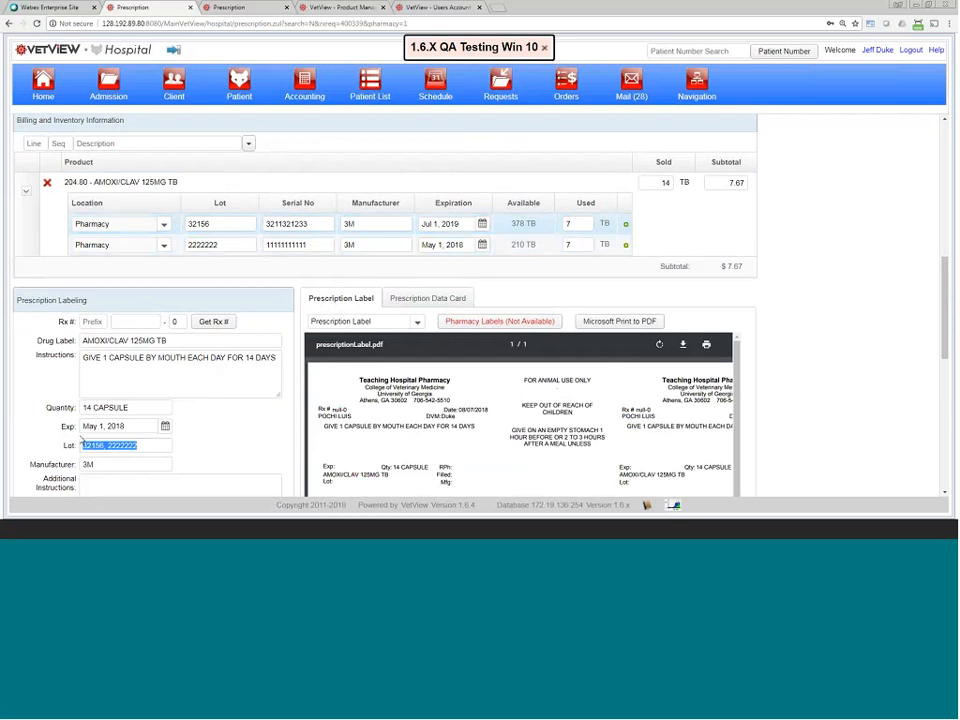
click(154, 446)
drag(154, 446, 134, 440)
click(152, 443)
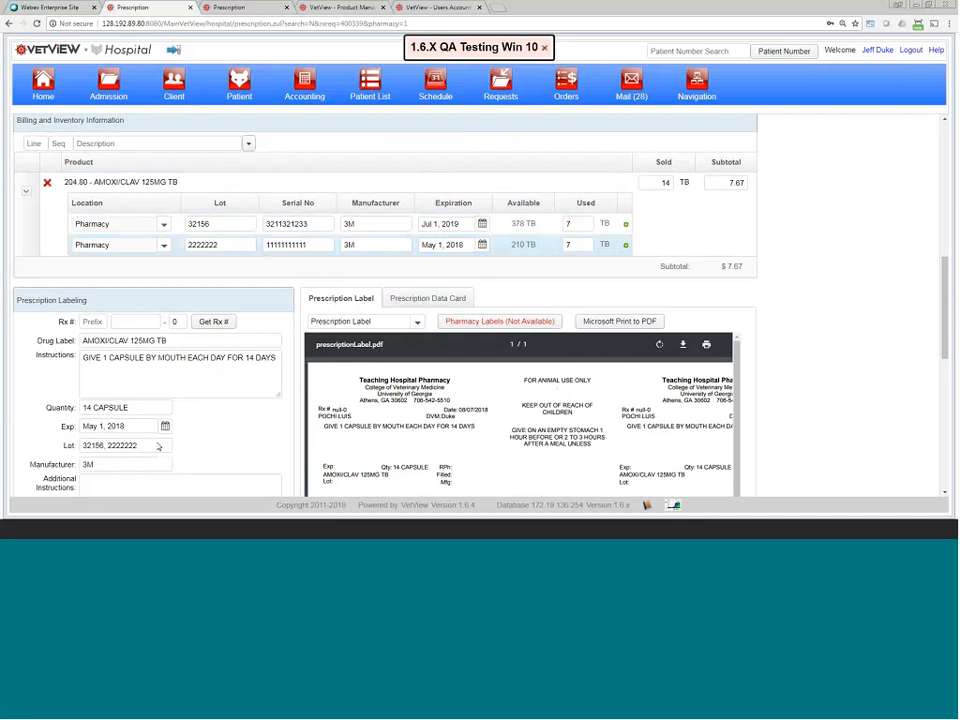
scroll(158, 445, down, 1)
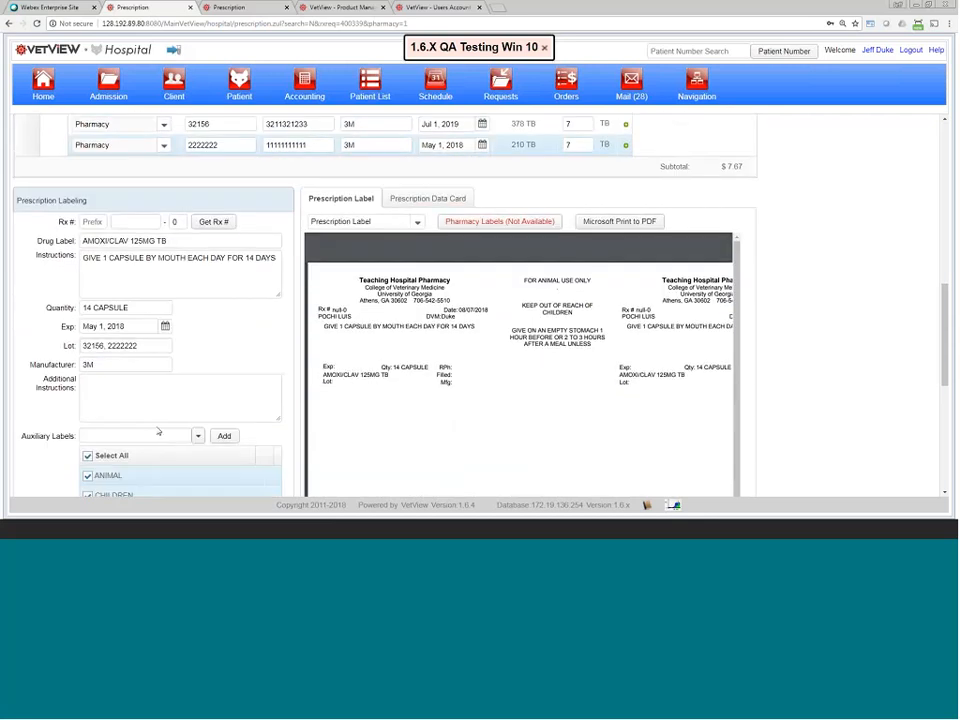
scroll(159, 430, up, 1)
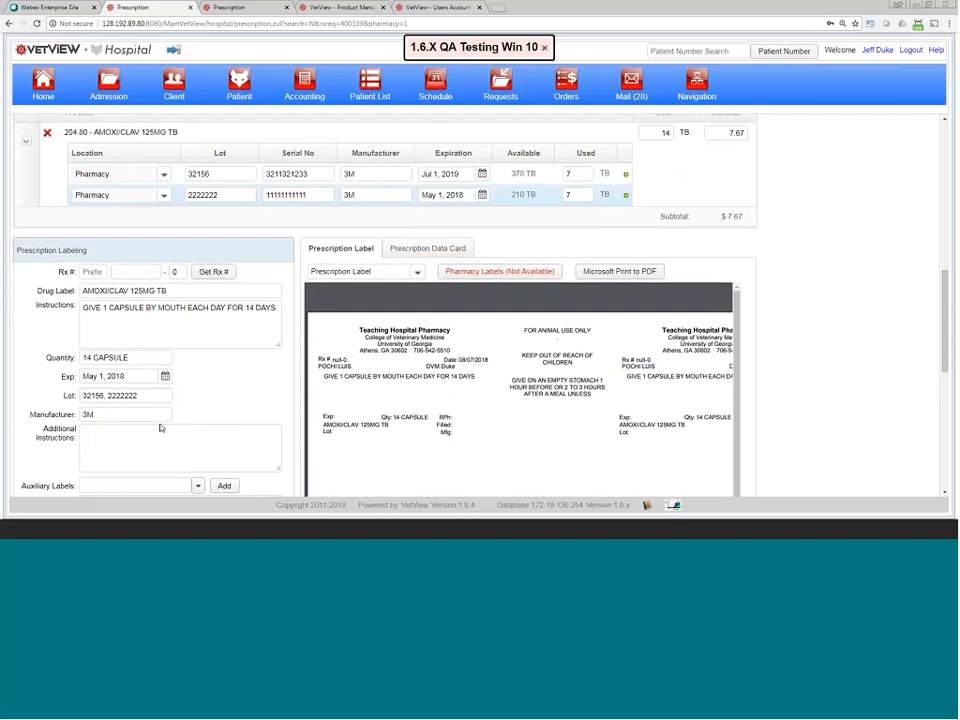
scroll(268, 400, up, 1)
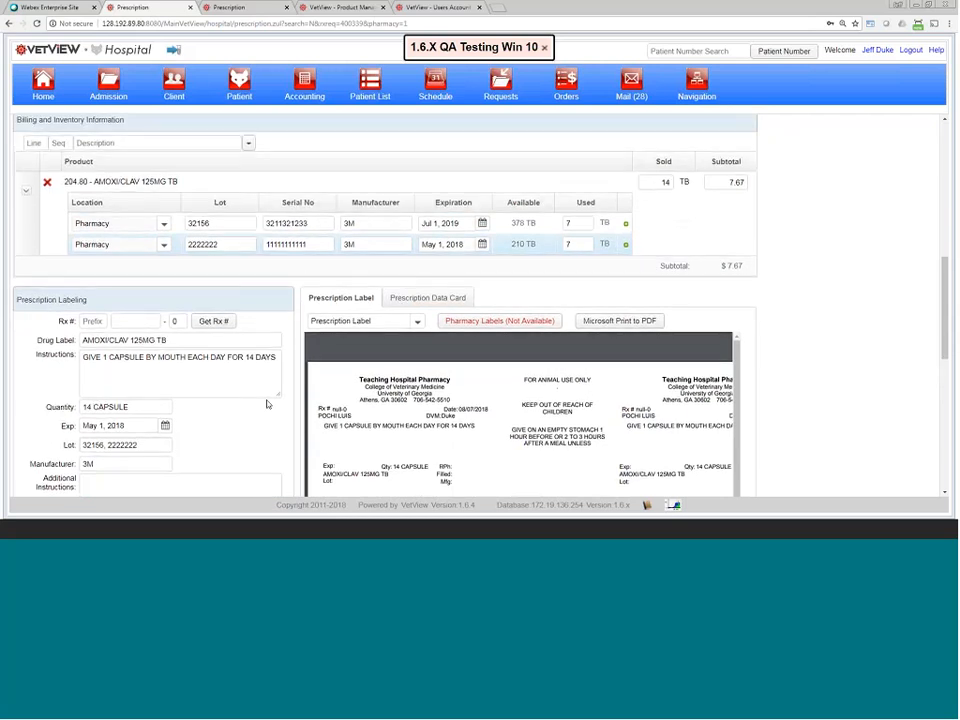
scroll(268, 400, down, 2)
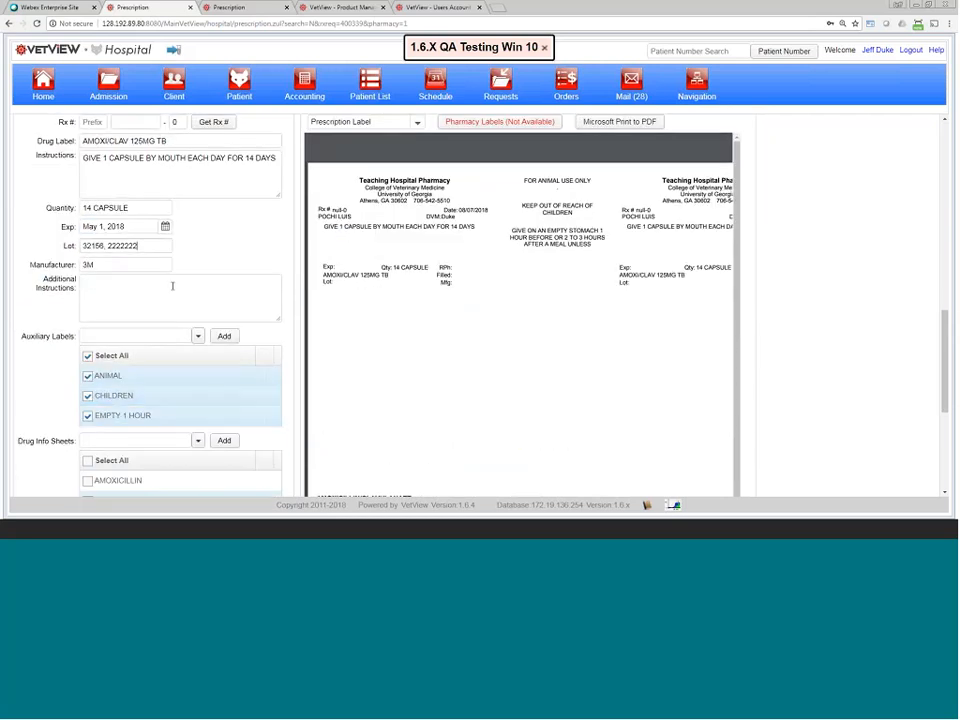
scroll(172, 286, up, 1)
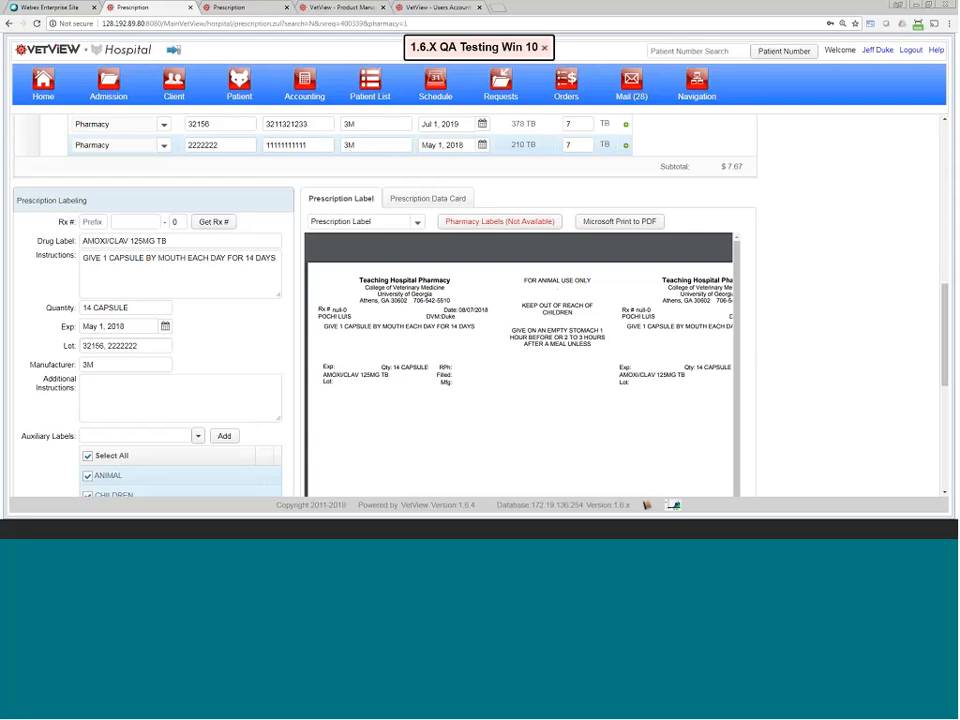
scroll(300, 215, up, 1)
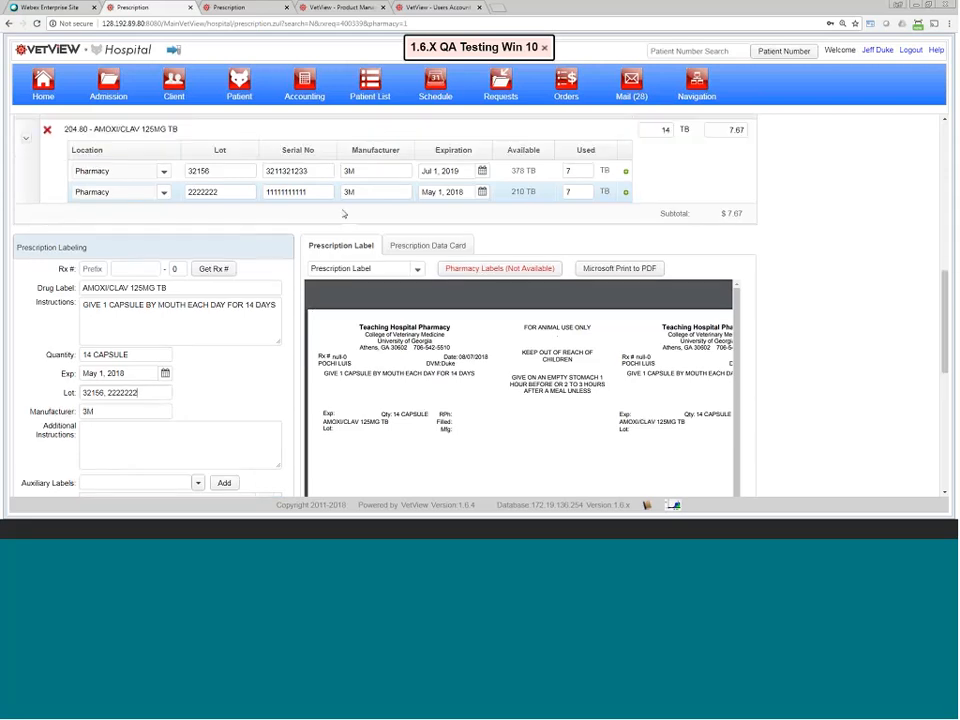
Step: Replace lot 2222222's manufacturer 3M with Pfizer so the label reads 3M, Pfizer
key(BackSpace)
key(BackSpace)
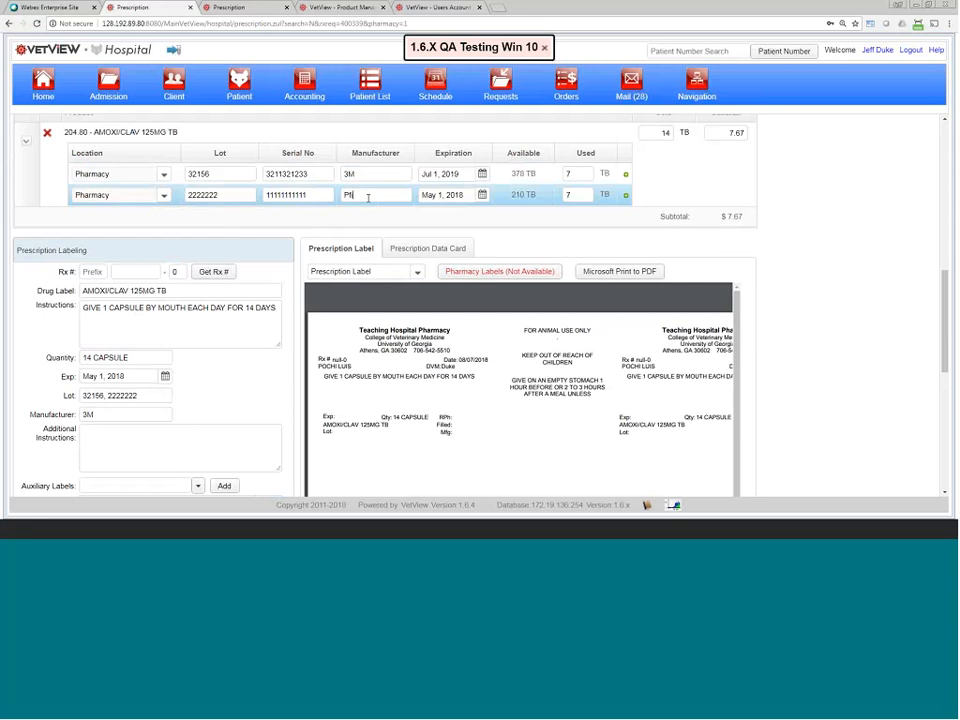
text(Pfizer)
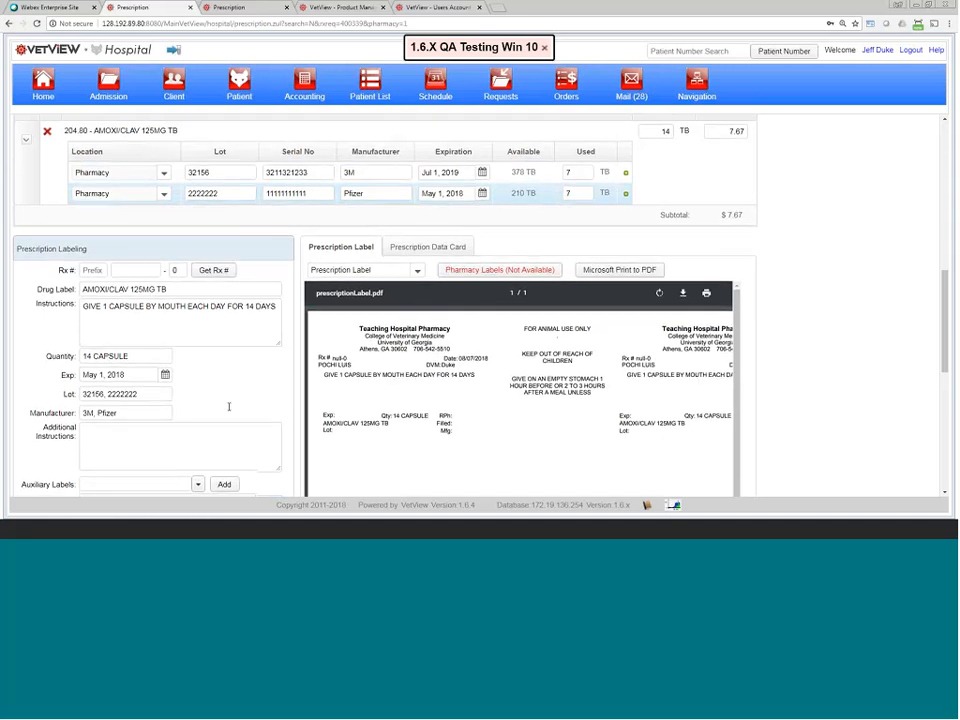
scroll(229, 401, down, 3)
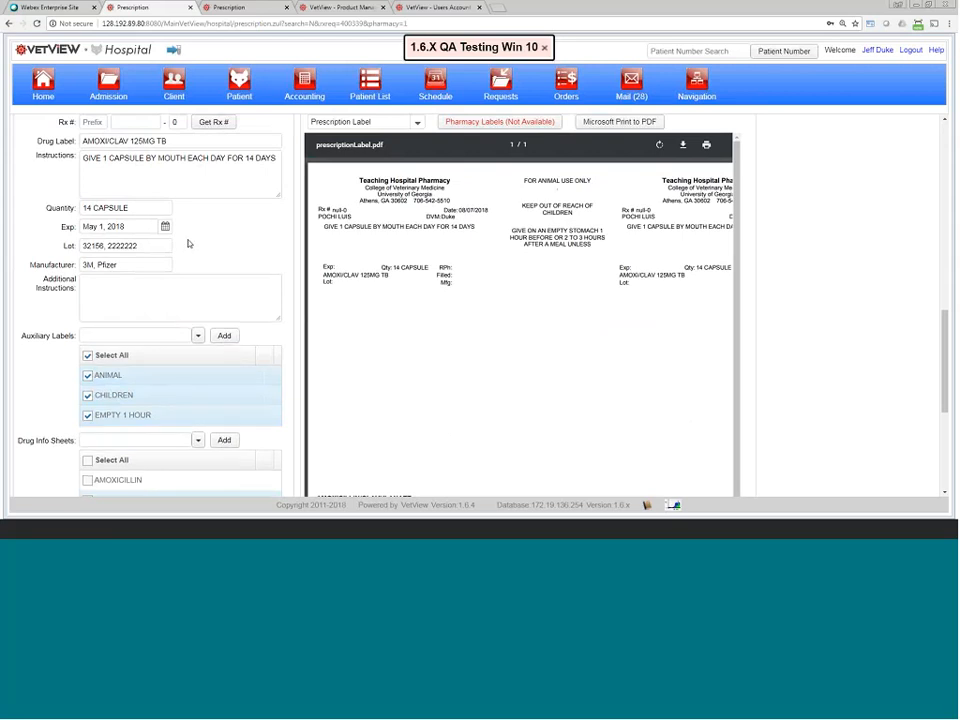
scroll(188, 244, down, 1)
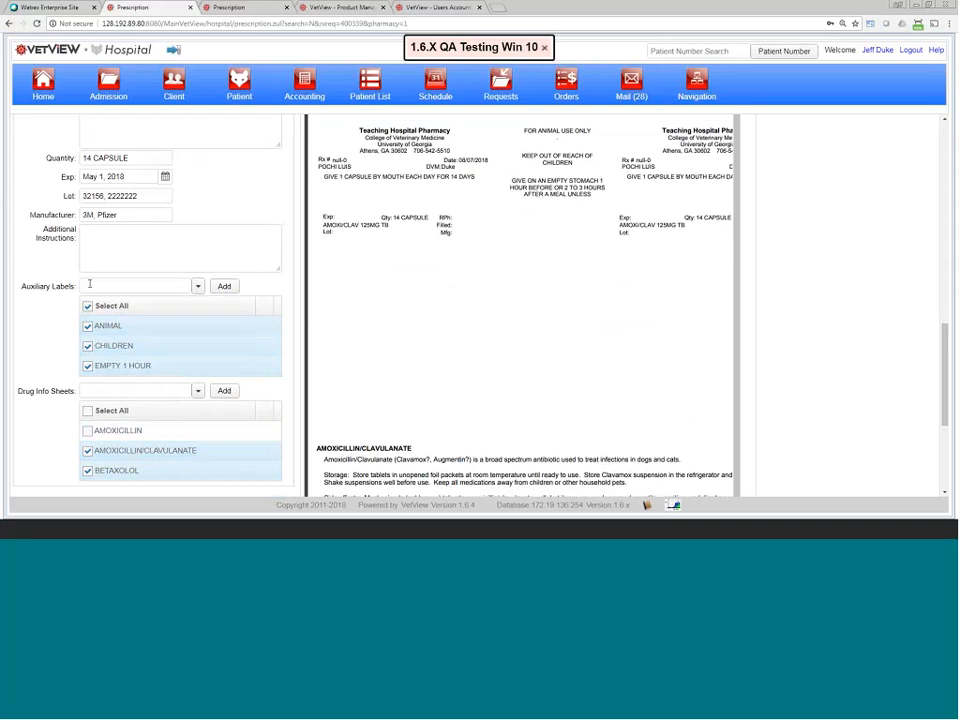
Step: Add the DISCARD 1 HOUR auxiliary label, uncheck ANIMAL and CHILDREN, and keep EMPTY 1 HOUR
click(184, 287)
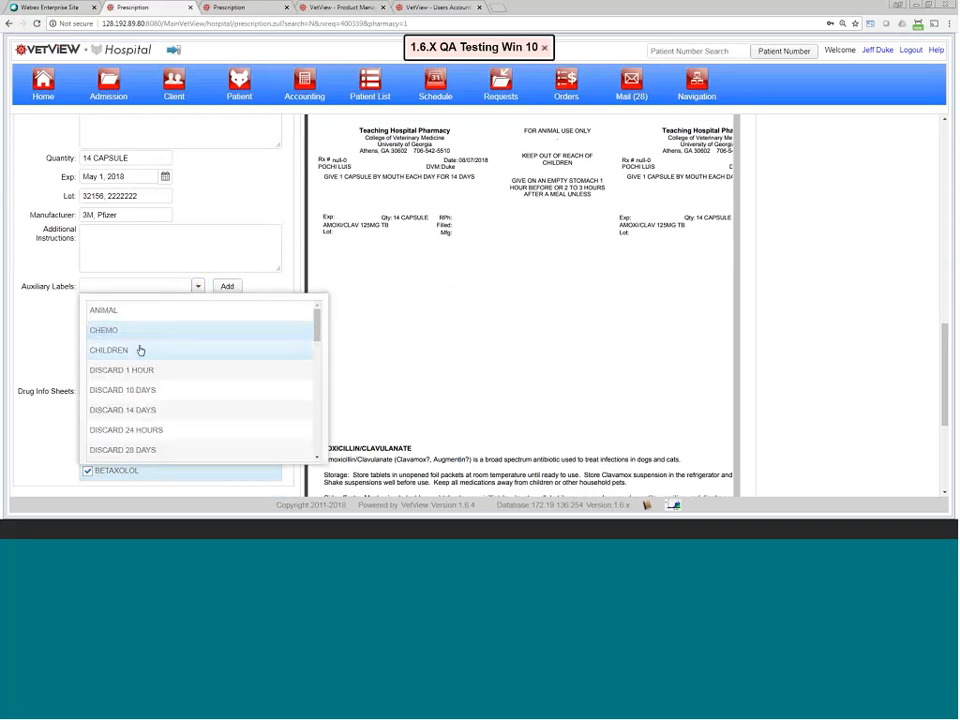
click(139, 371)
click(224, 287)
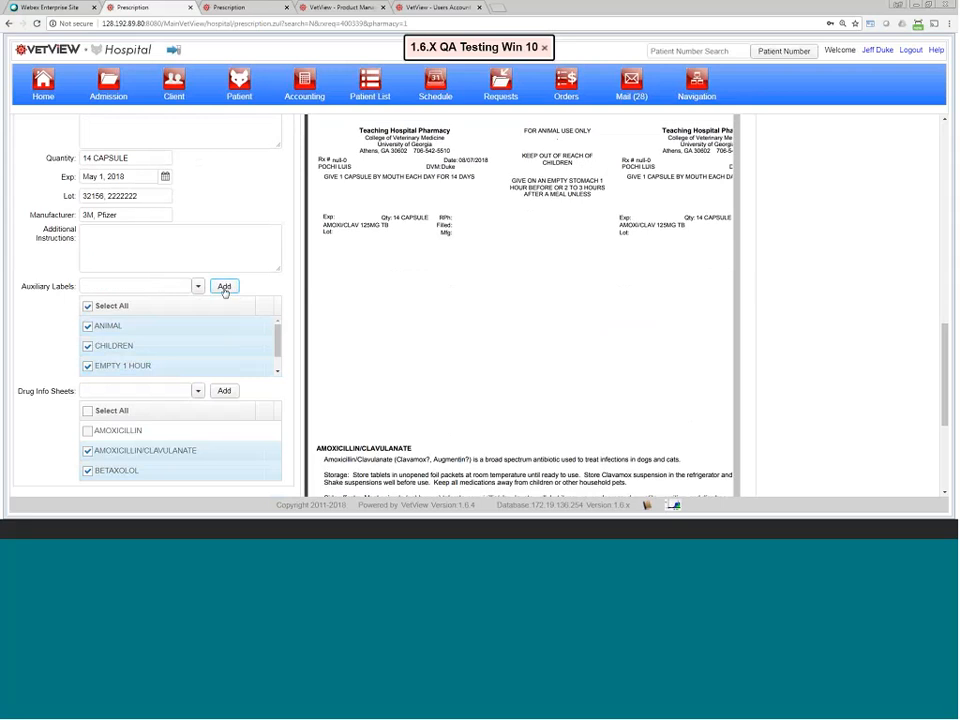
scroll(103, 336, up, 1)
click(88, 324)
click(88, 345)
click(88, 355)
click(88, 353)
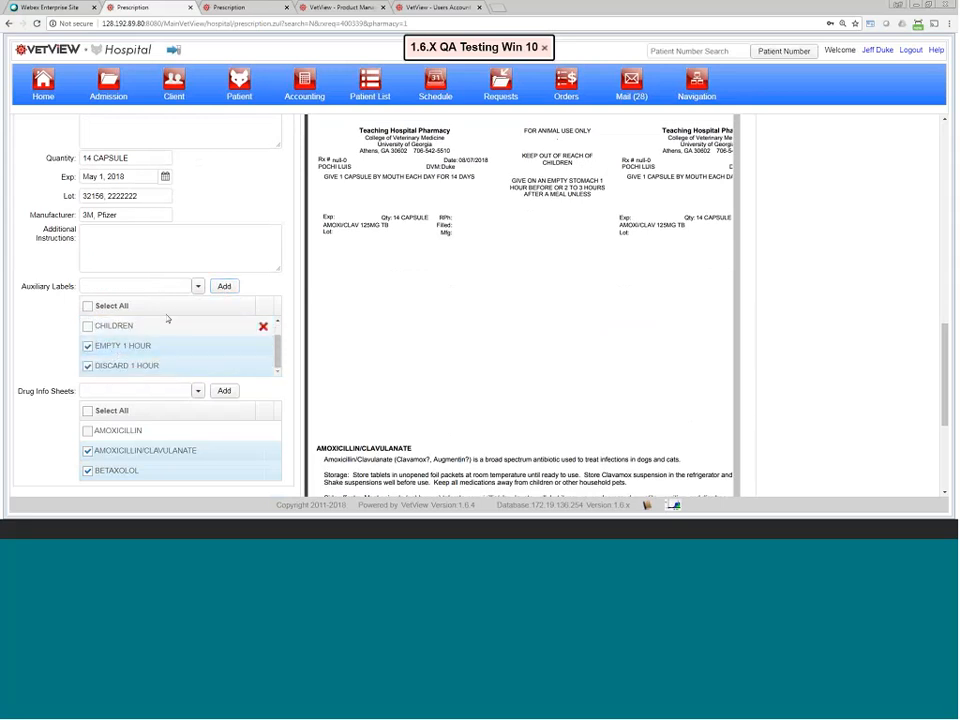
Step: Remove the BETAXOLOL drug info sheet and save the prescription labeling
scroll(90, 350, up, 1)
scroll(92, 350, down, 1)
scroll(130, 436, down, 2)
click(272, 270)
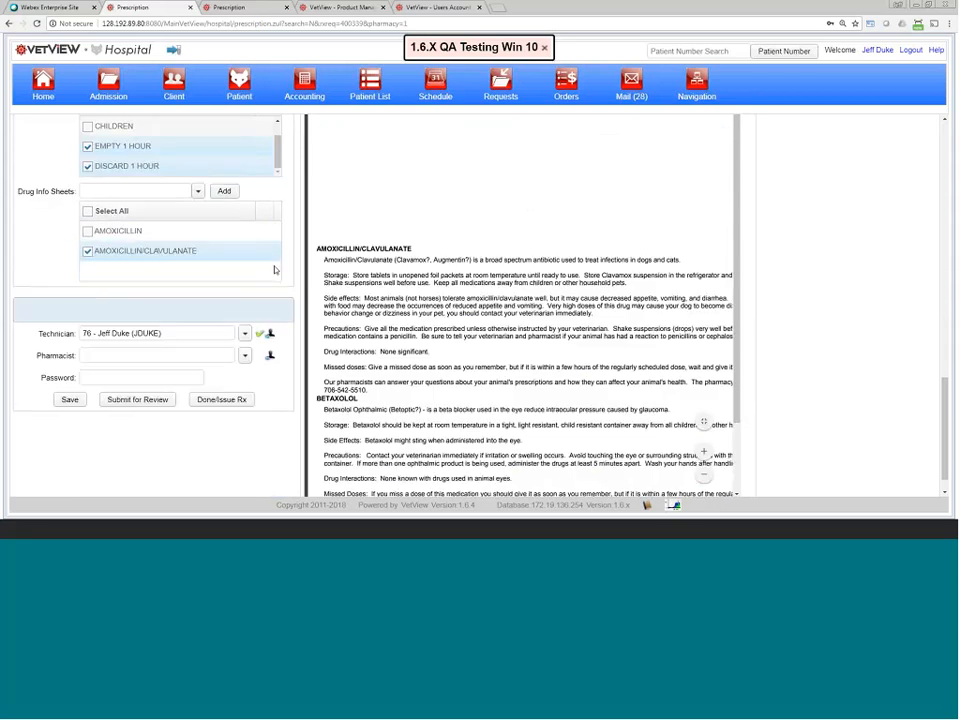
click(81, 401)
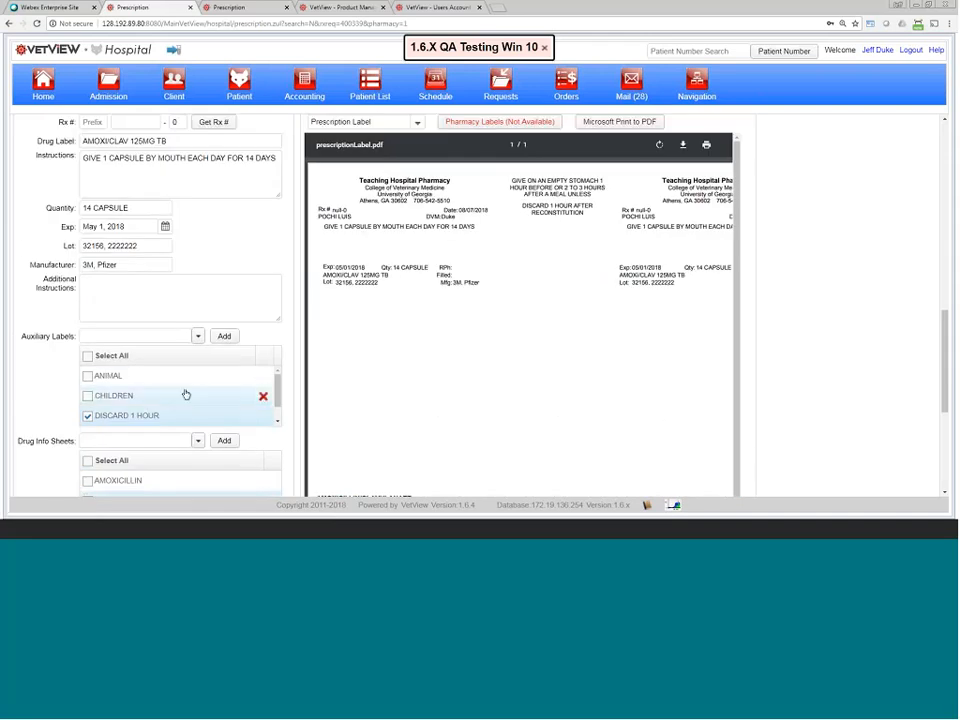
scroll(195, 377, up, 3)
scroll(195, 372, down, 6)
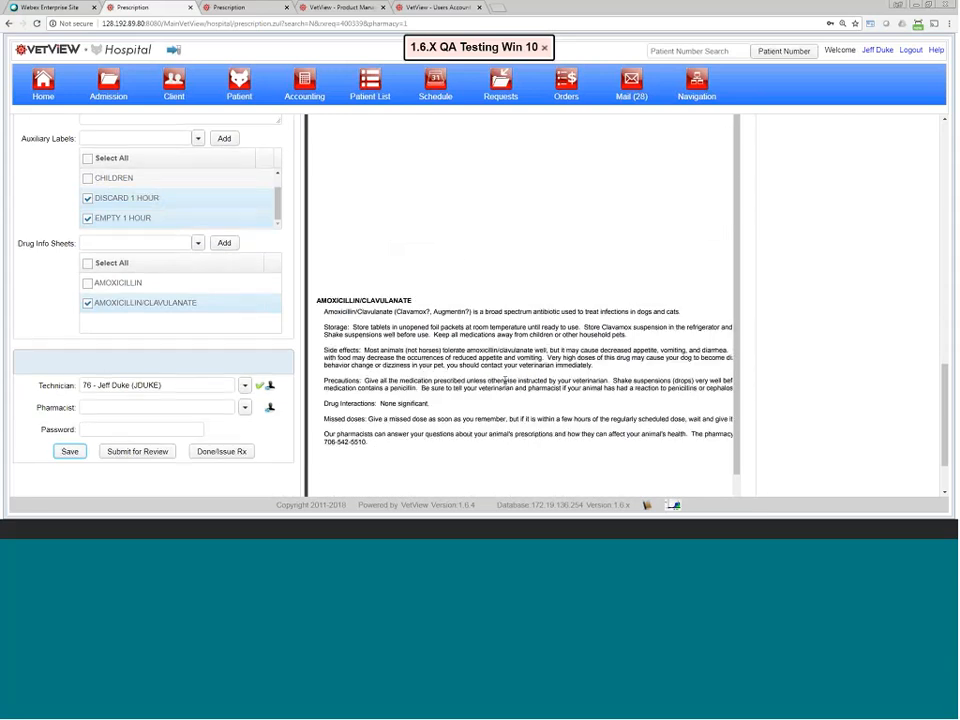
scroll(391, 313, up, 5)
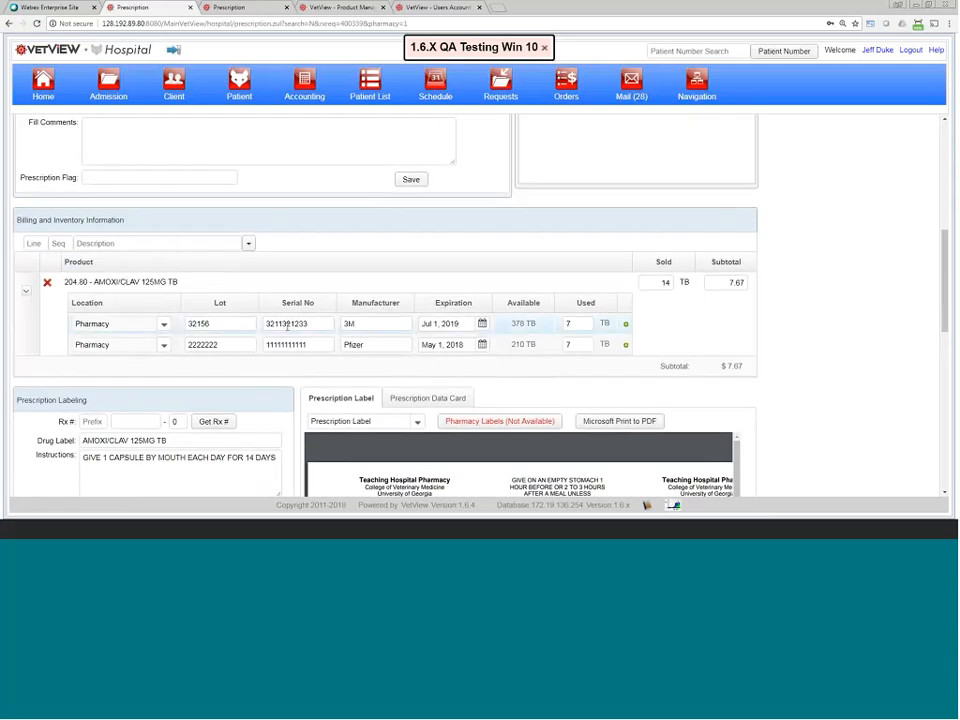
scroll(439, 257, up, 2)
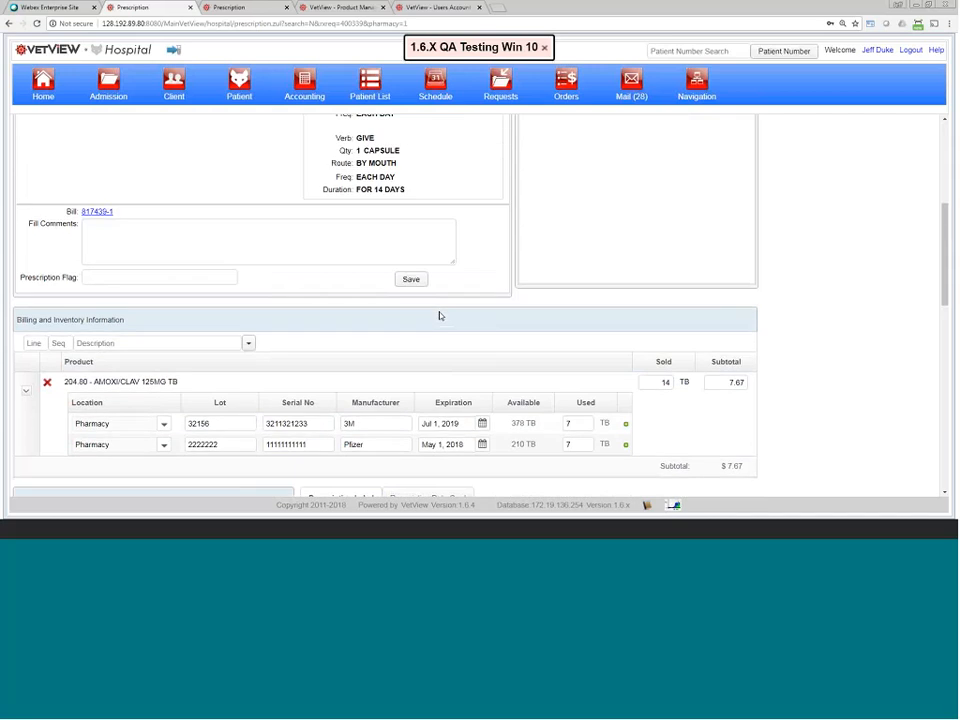
scroll(439, 316, up, 4)
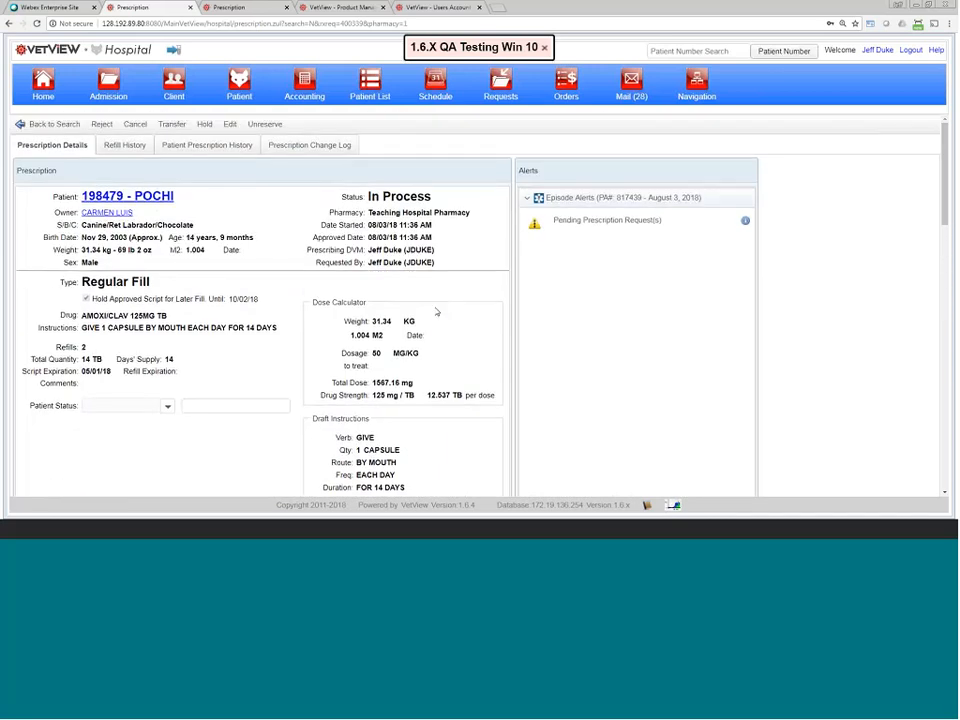
scroll(233, 229, down, 6)
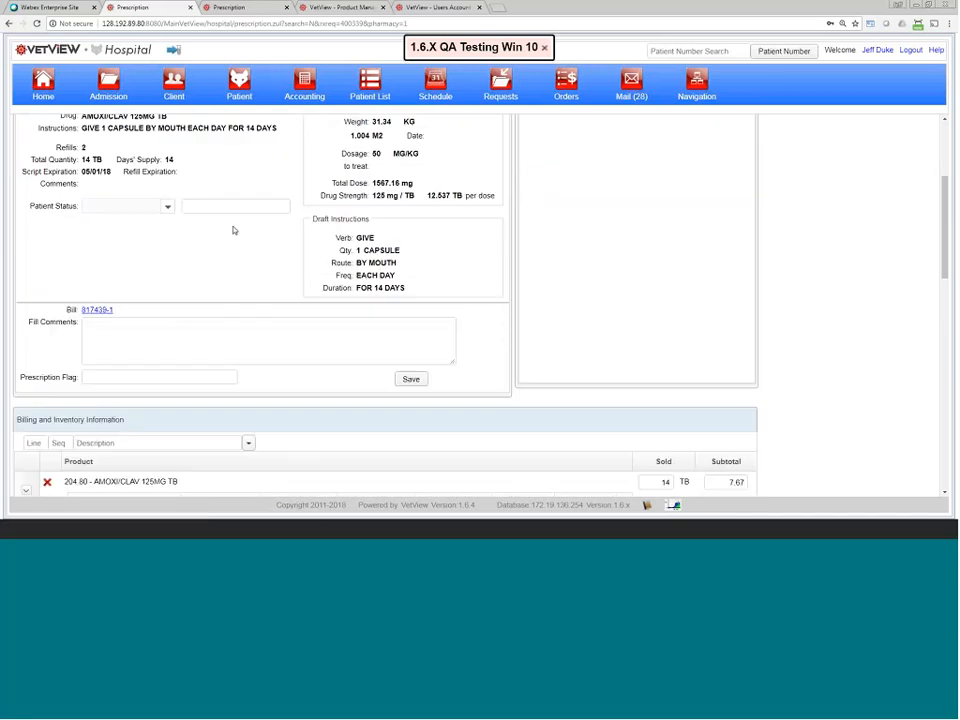
scroll(233, 330, down, 5)
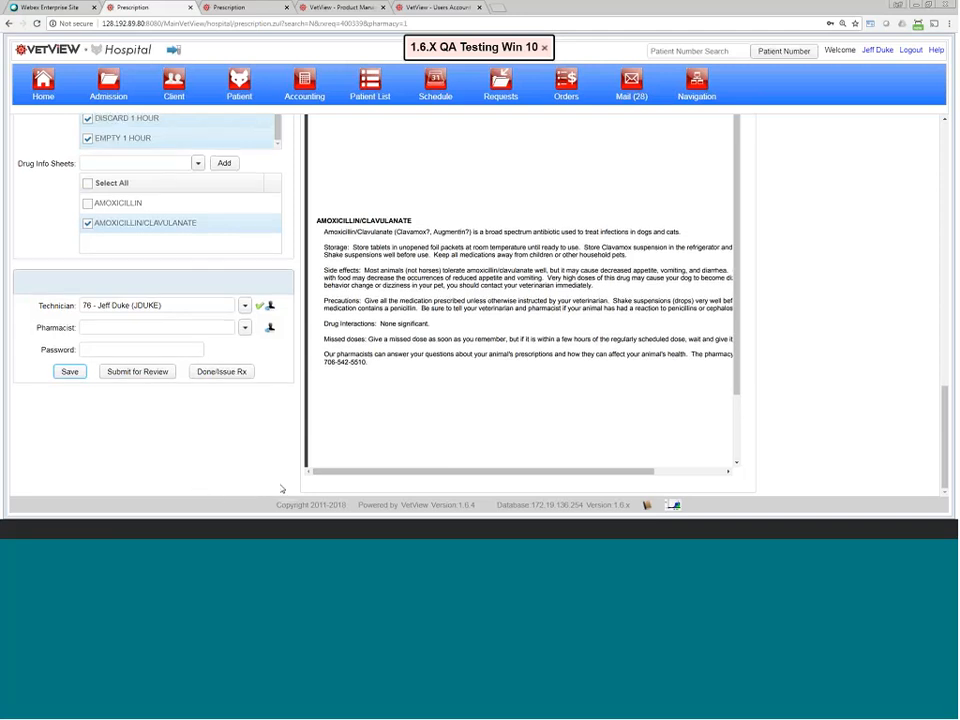
scroll(283, 470, up, 5)
scroll(265, 290, up, 6)
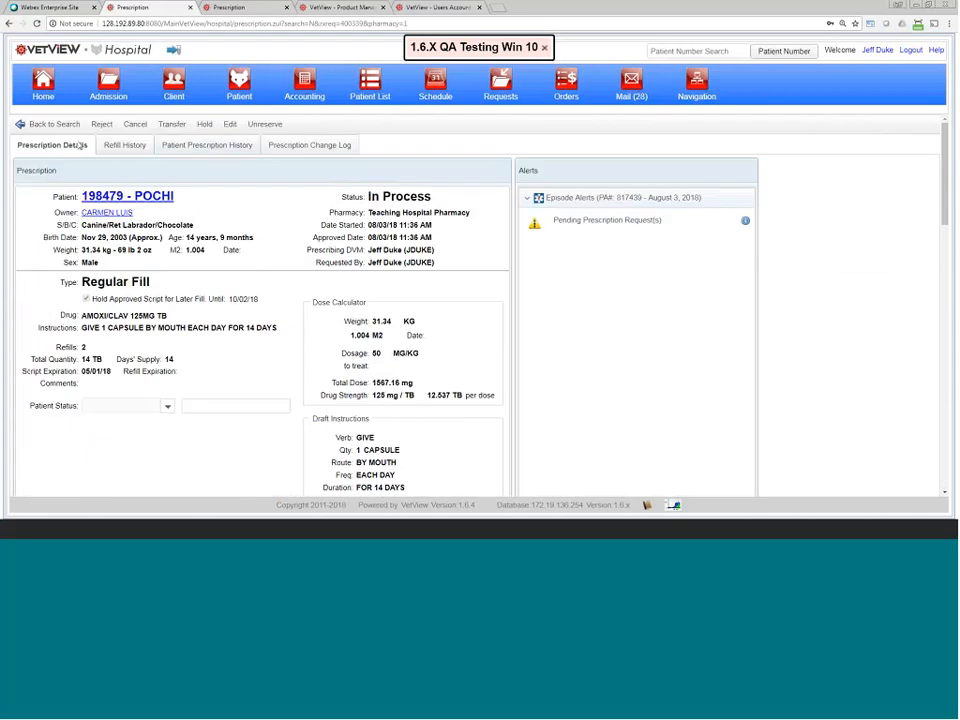
Step: Review the patient prescription history, prescription details and refill history, then return to the fill queue
click(207, 146)
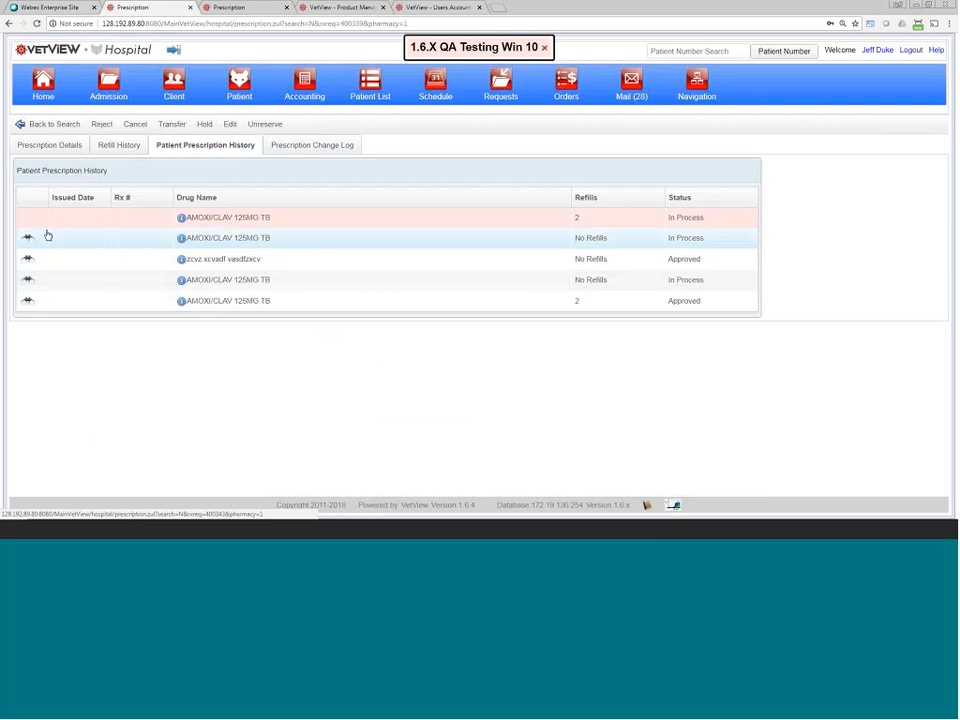
click(65, 148)
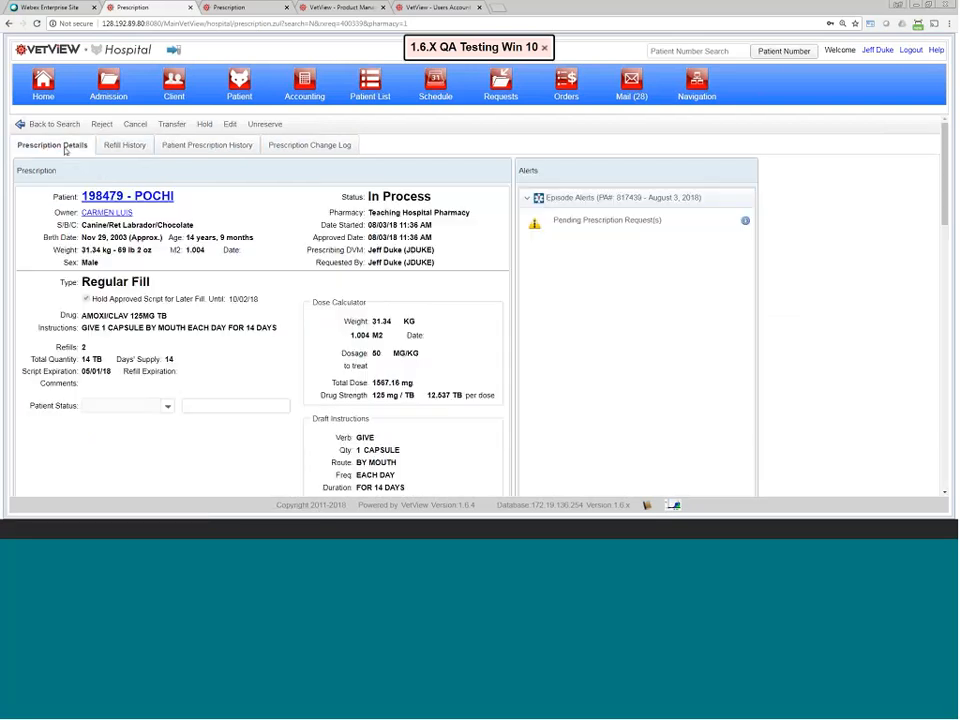
click(127, 147)
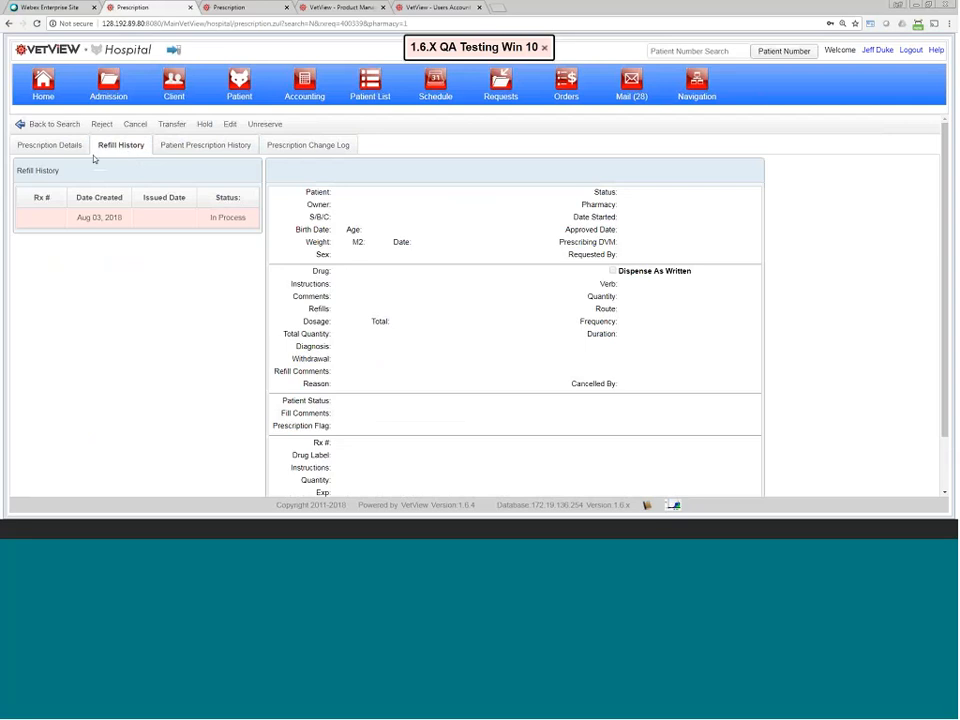
click(61, 127)
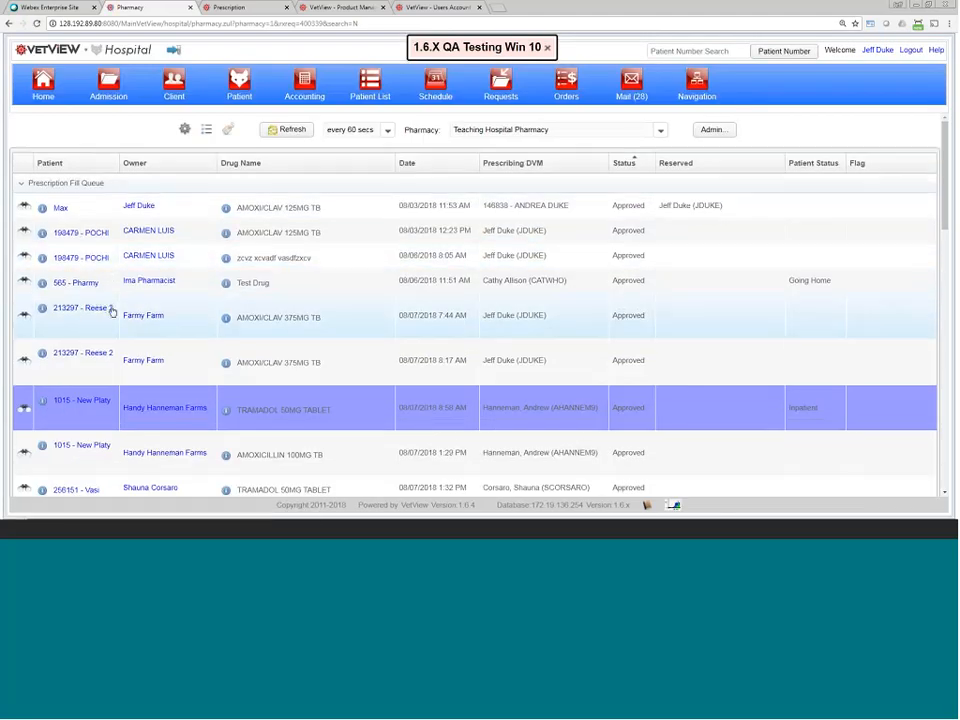
Step: Open the AMOXI/CLAV 375MG TB prescription, then the 07/19/18 DF-15-2 entry from the patient's history
scroll(92, 272, down, 1)
click(24, 269)
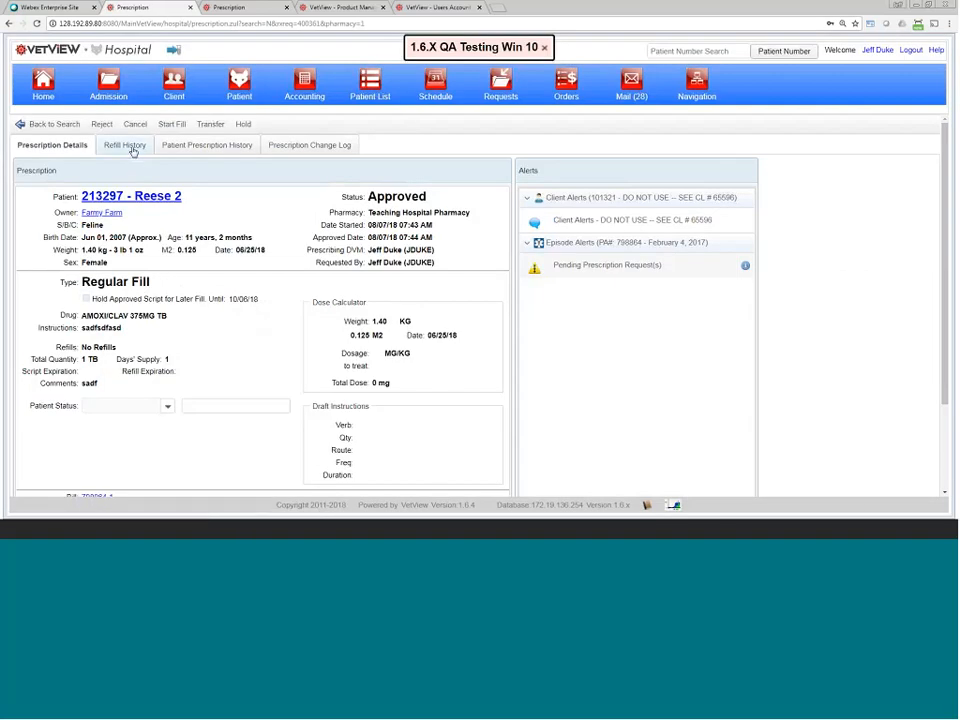
click(133, 150)
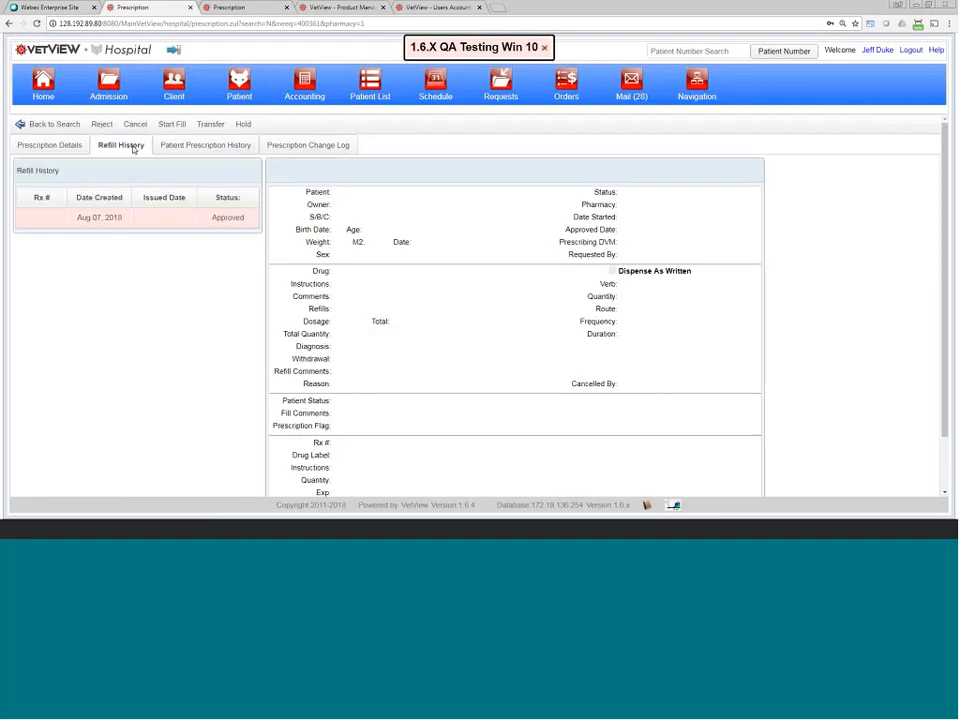
click(190, 146)
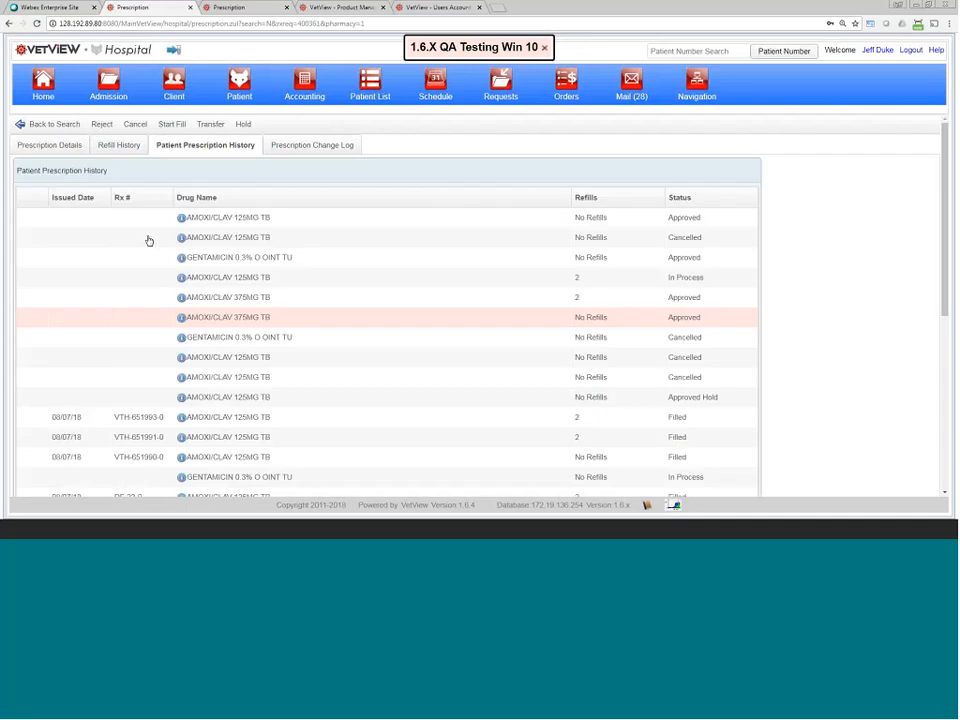
scroll(122, 366, down, 3)
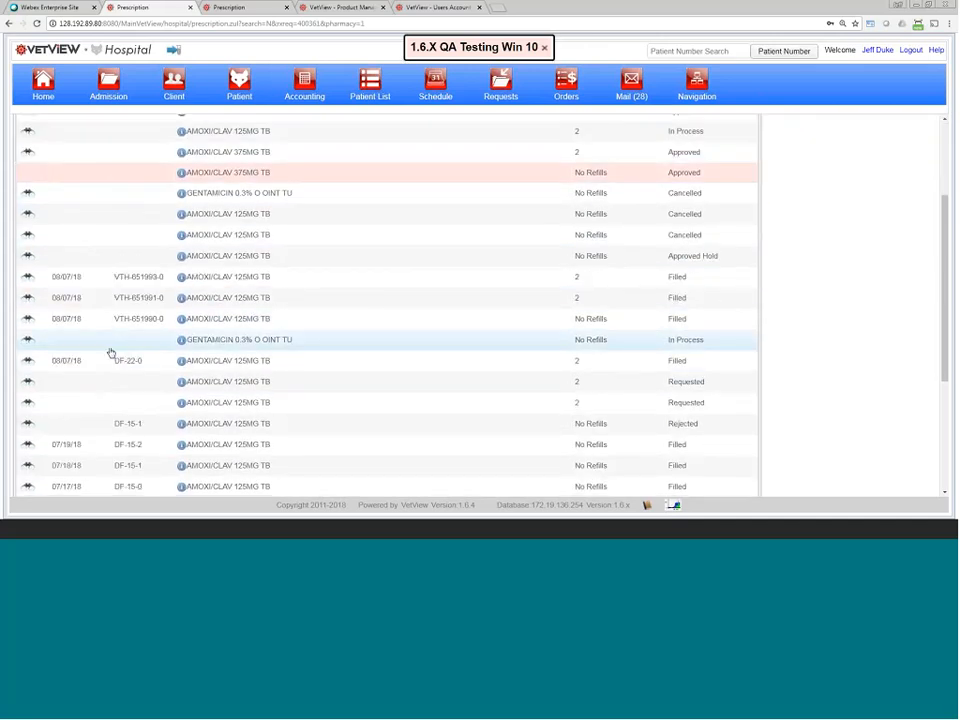
scroll(96, 315, down, 4)
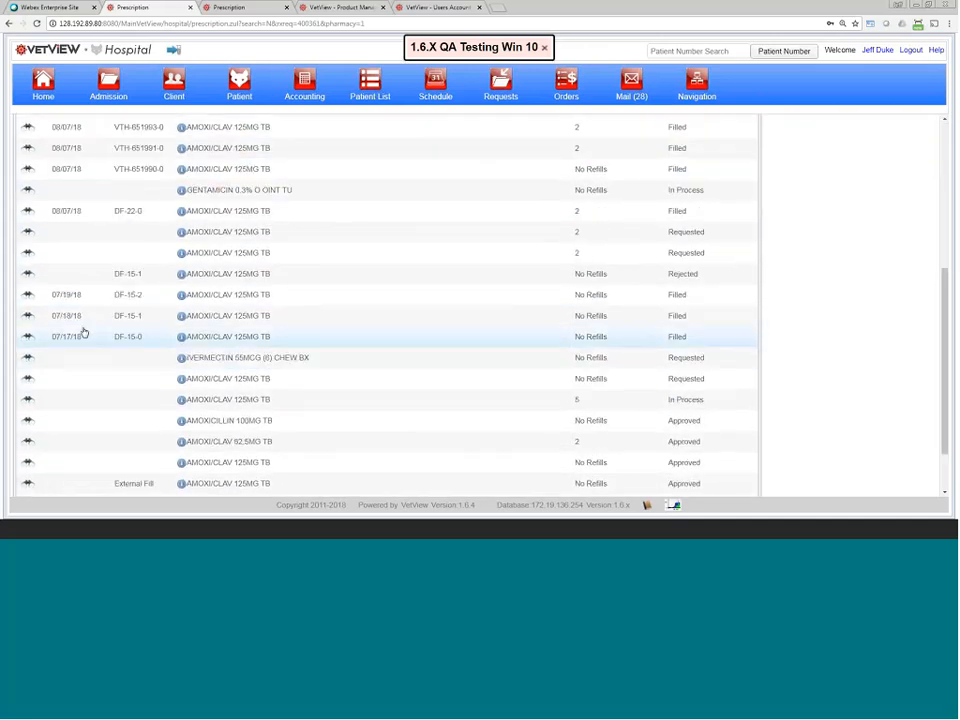
click(32, 297)
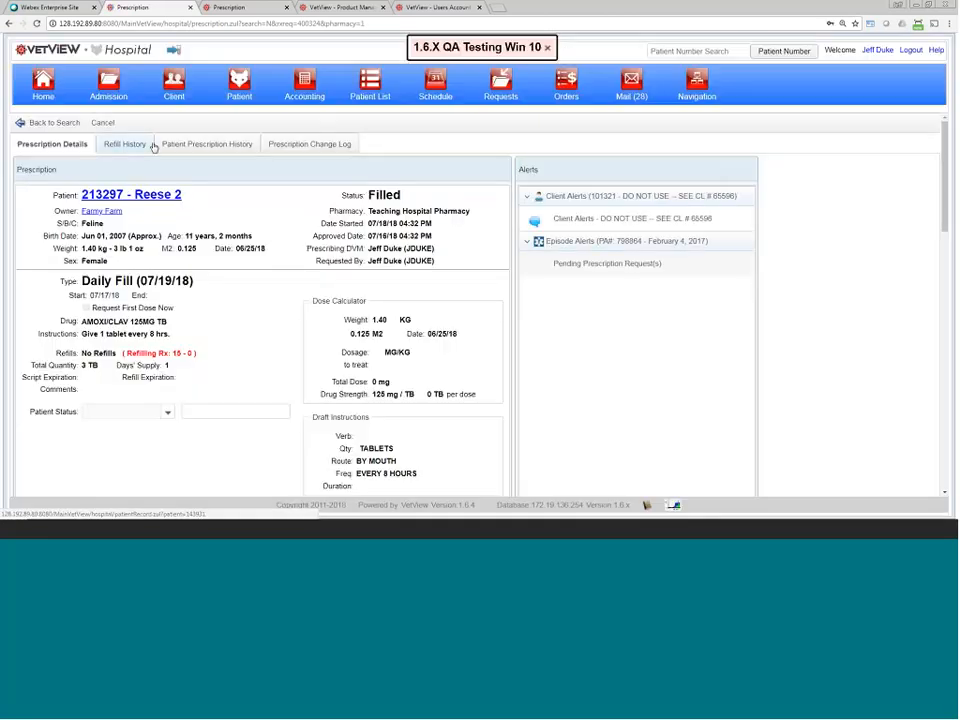
Step: Review refills DF-15-0, DF-15-2 and rejected DF-15-1 in Refill History, then return to Prescription Details
click(130, 148)
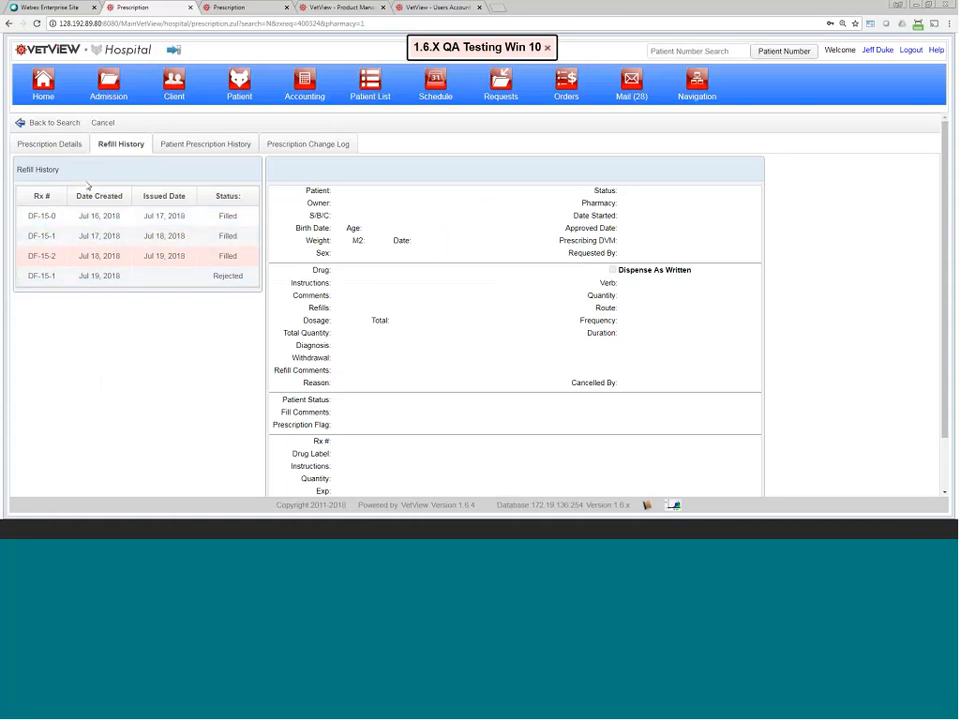
click(207, 217)
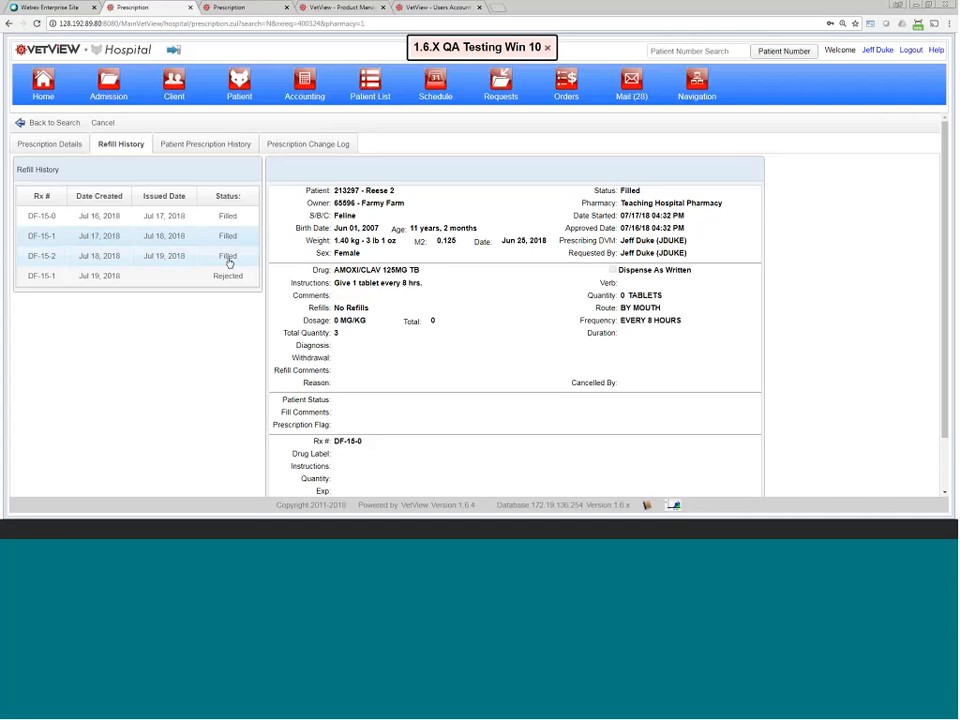
click(228, 258)
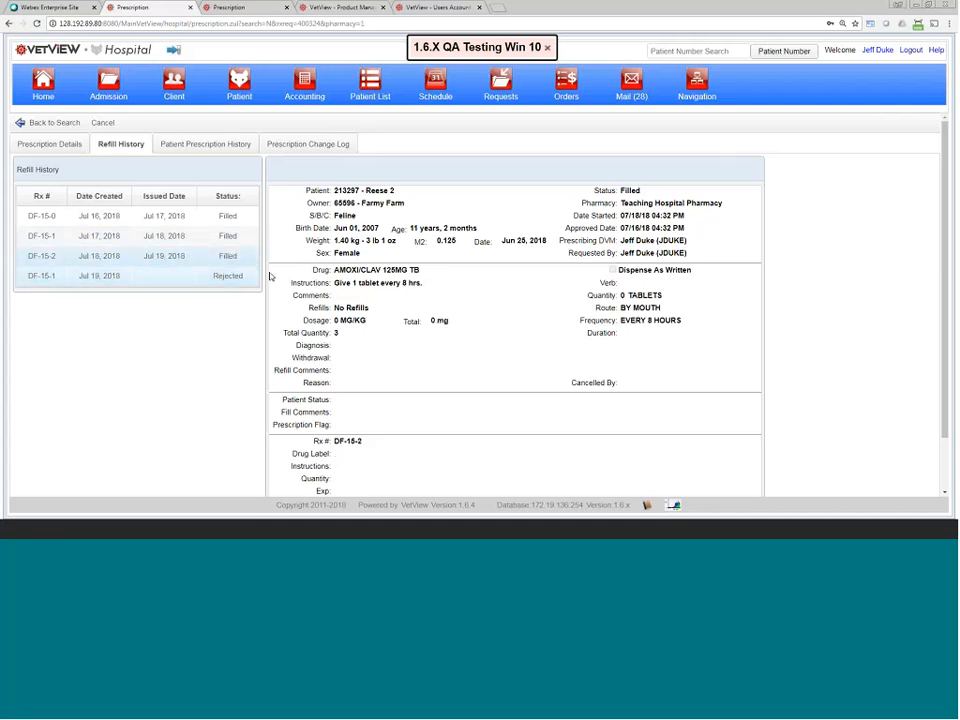
click(195, 278)
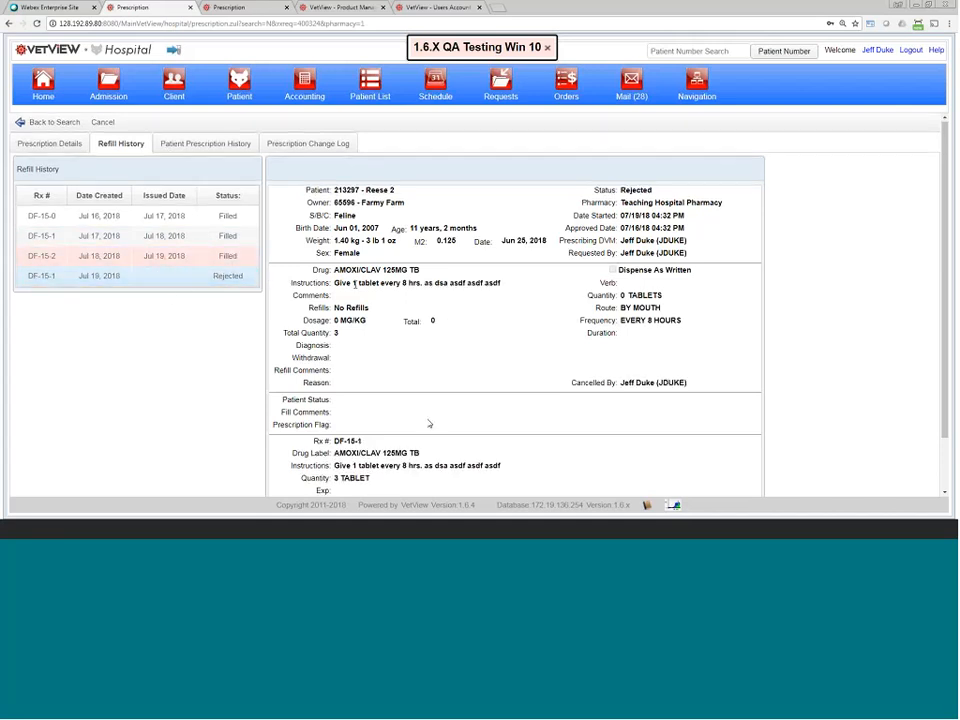
click(189, 256)
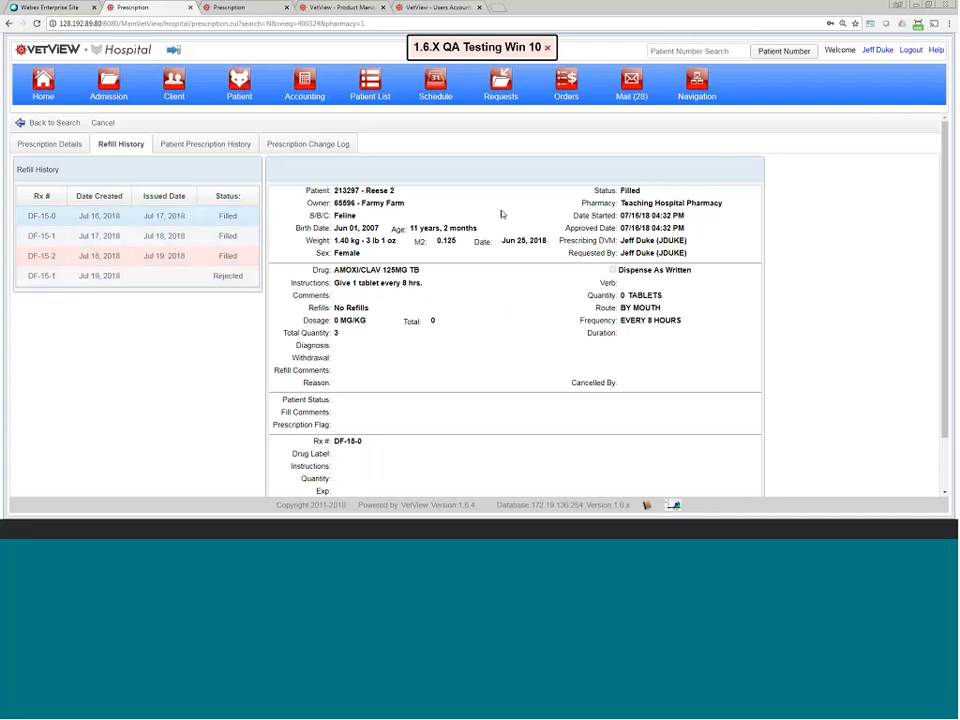
click(183, 241)
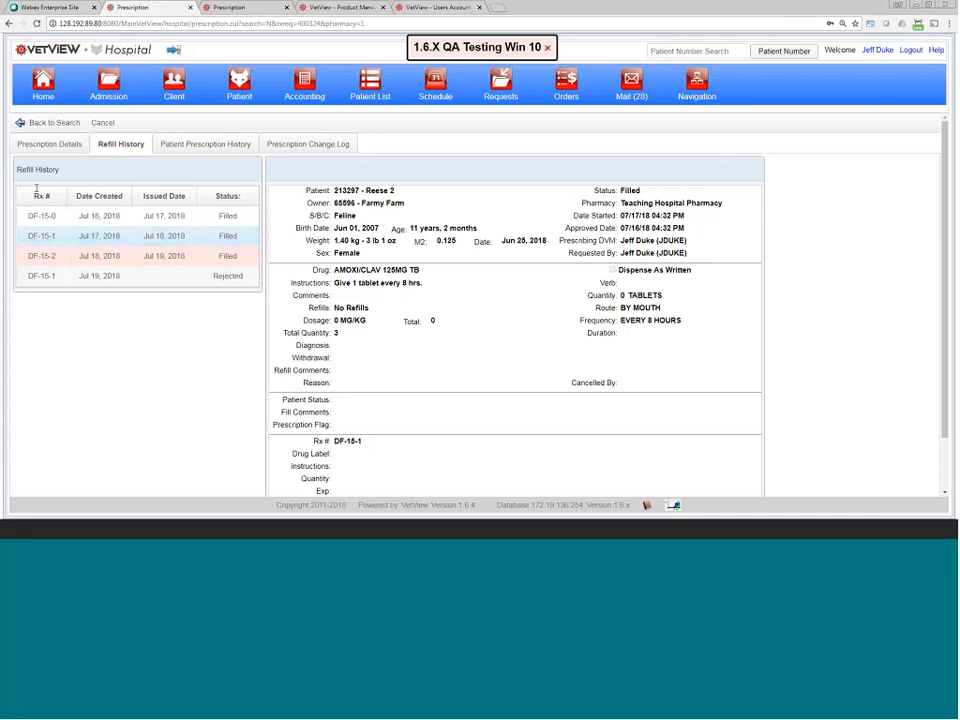
click(28, 141)
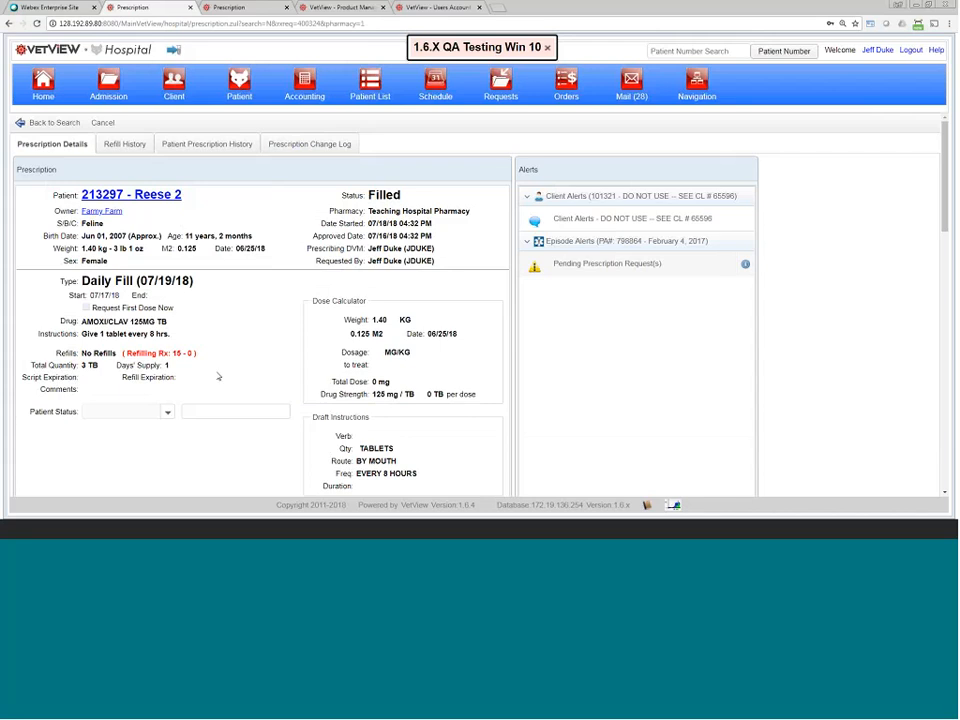
Step: Look over the DF-15 prescription details, then reopen its Refill History
scroll(218, 376, down, 2)
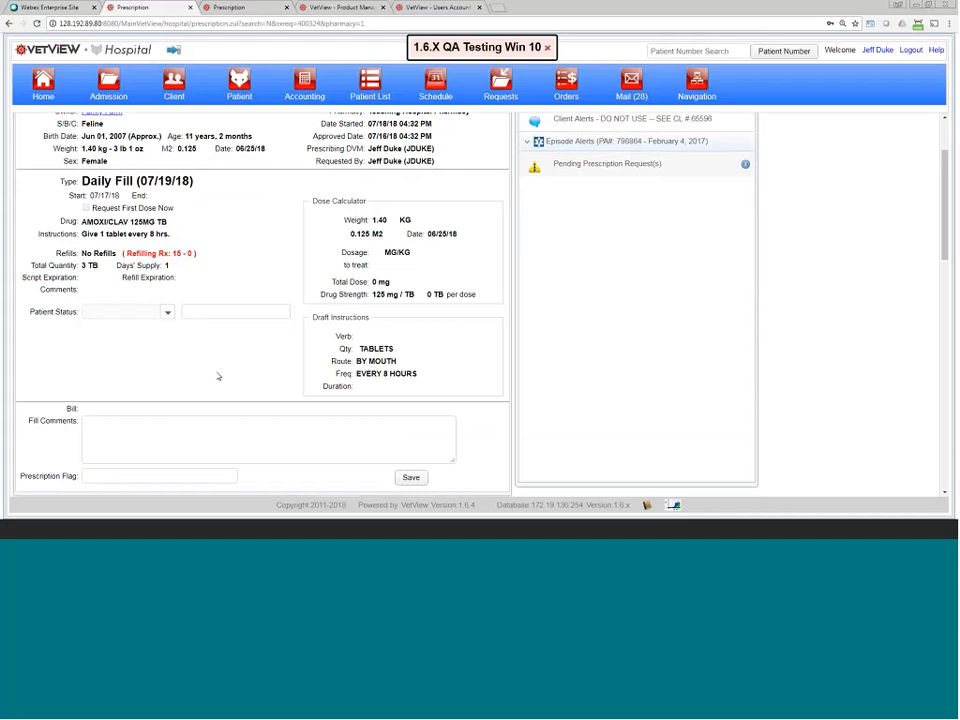
scroll(200, 356, up, 2)
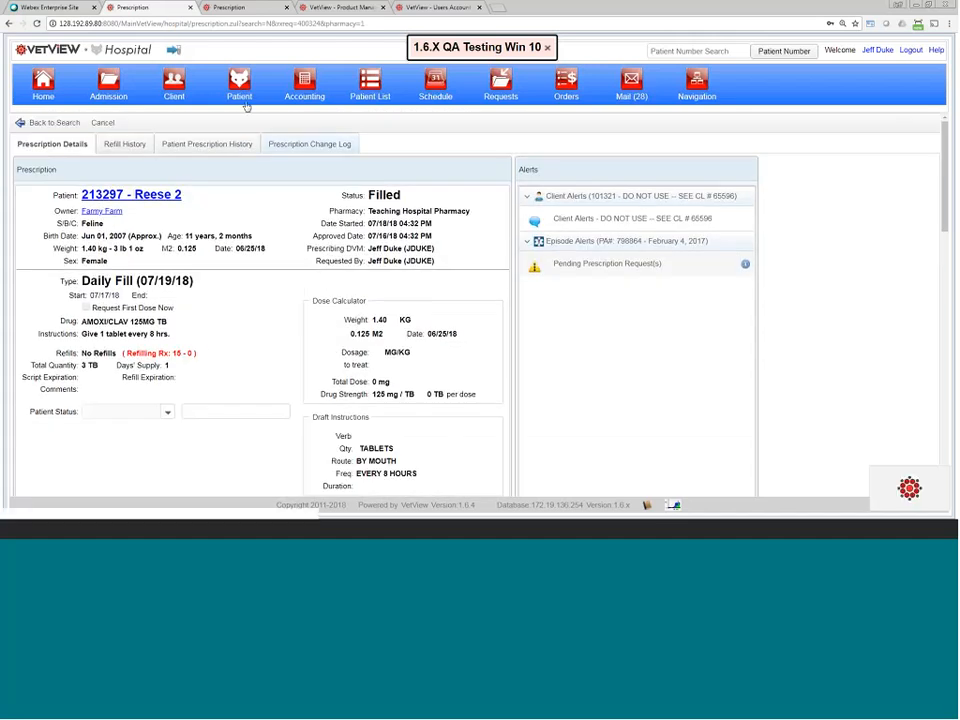
click(133, 147)
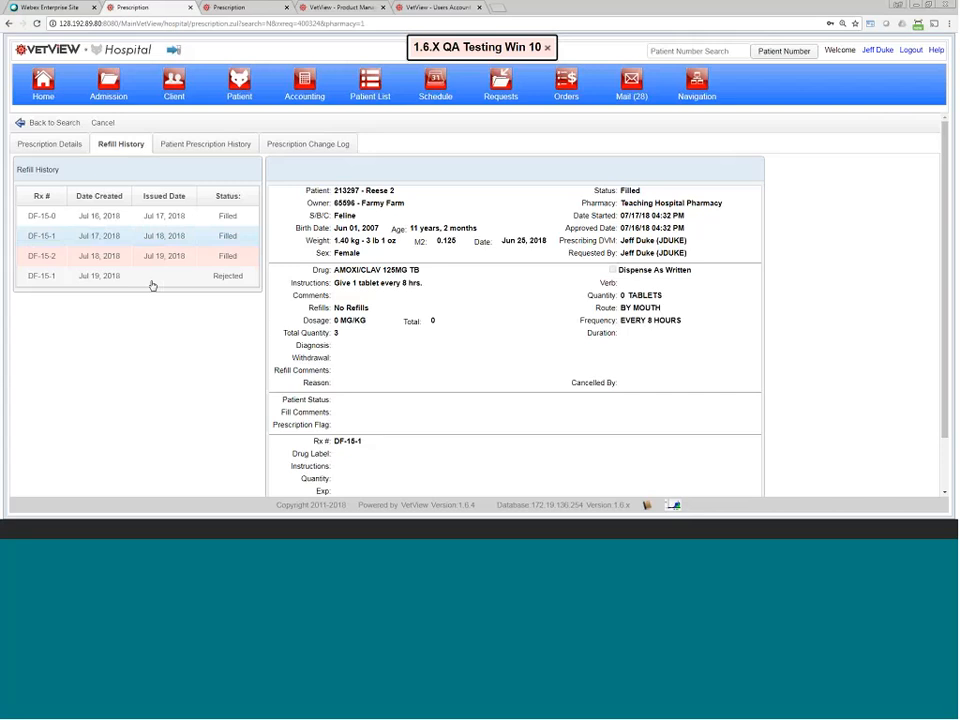
click(89, 256)
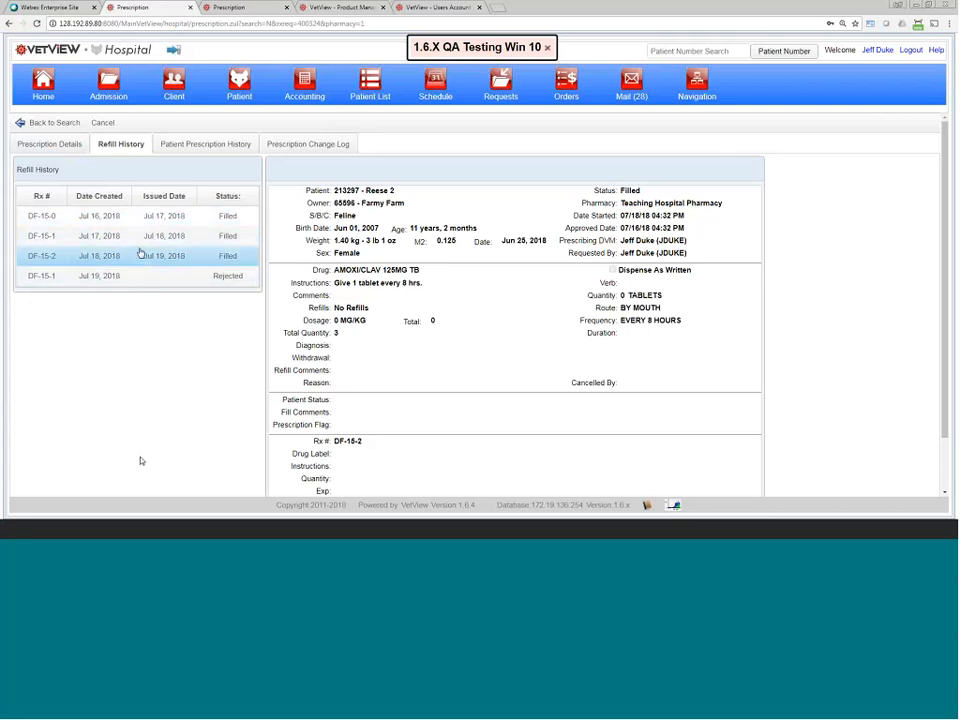
click(146, 216)
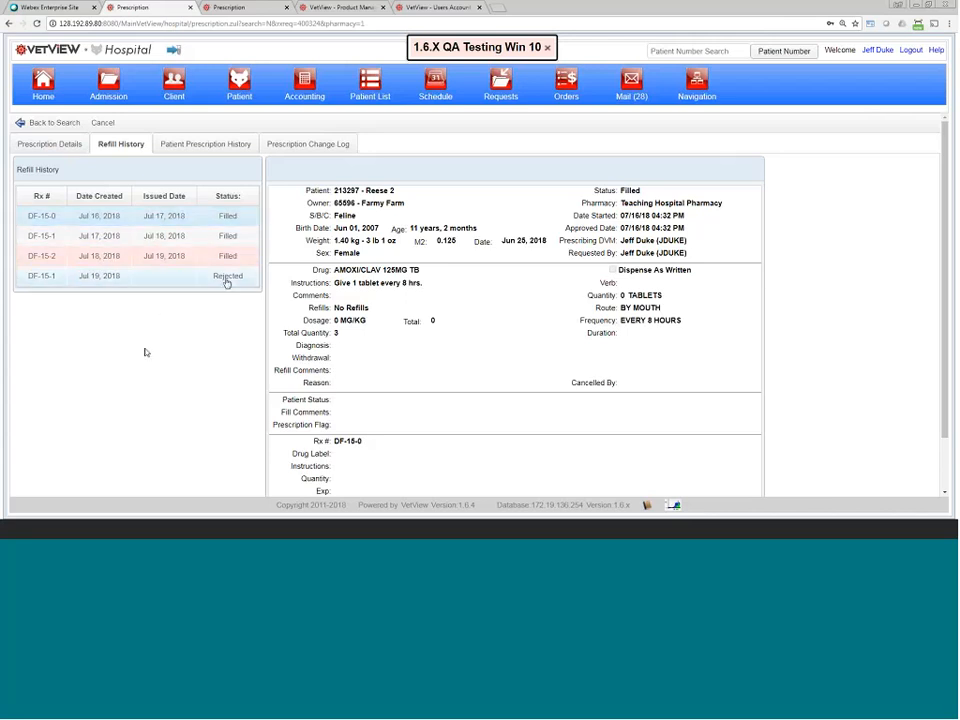
click(31, 146)
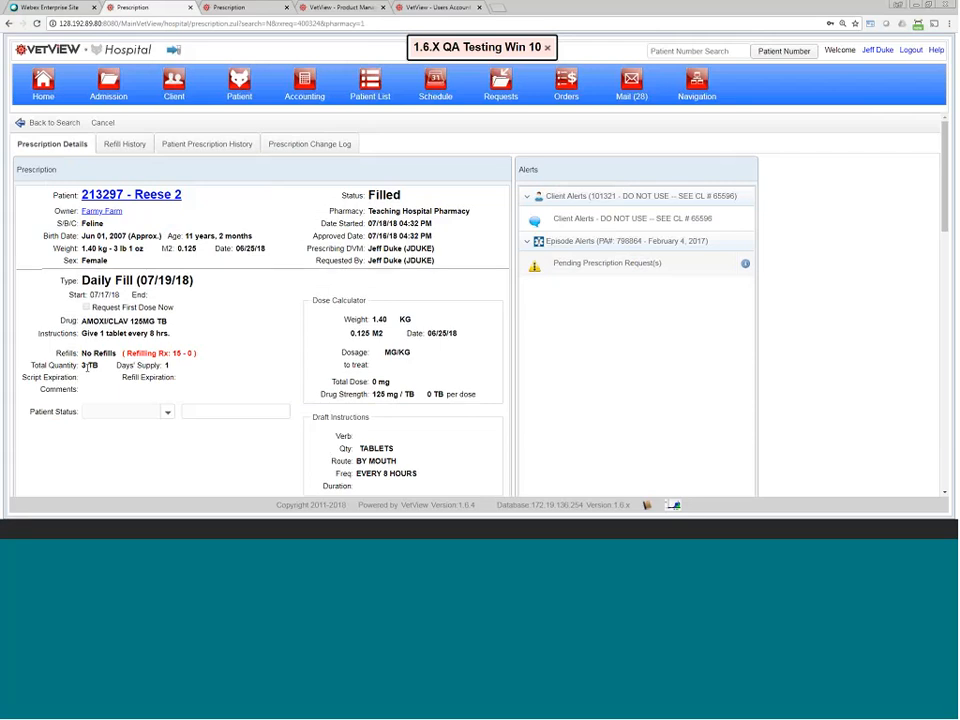
scroll(120, 390, down, 5)
scroll(128, 413, down, 2)
mouse_move(69, 338)
mouse_down()
mouse_move(205, 342)
mouse_move(51, 341)
mouse_up()
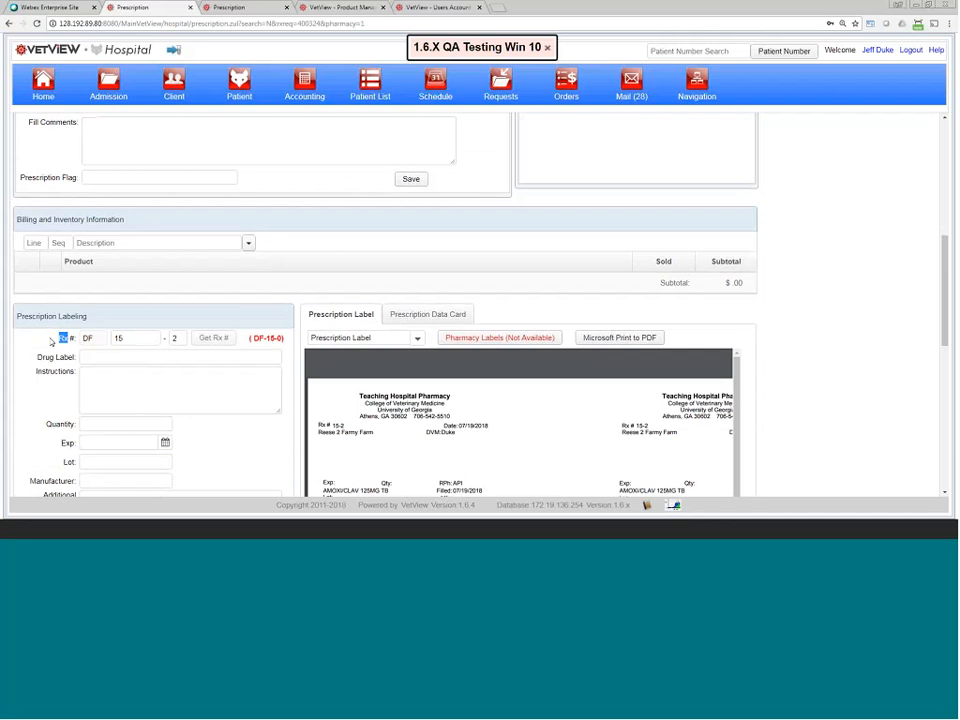
scroll(51, 338, up, 7)
click(124, 146)
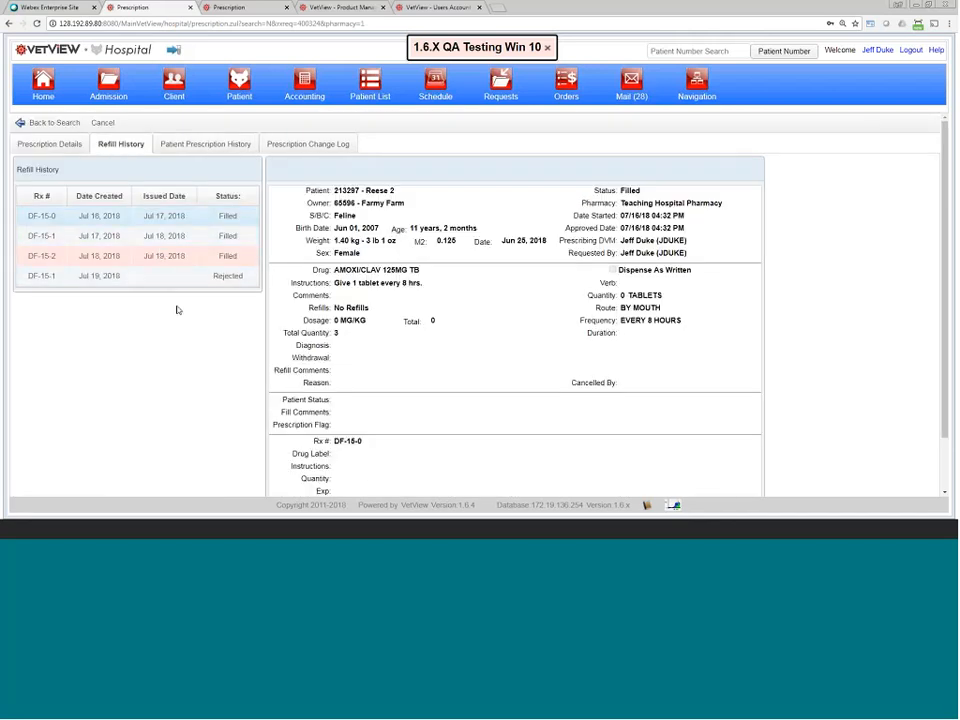
Step: Inspect the originally created Version 0 in the change log, then go back to the fill queue
click(300, 146)
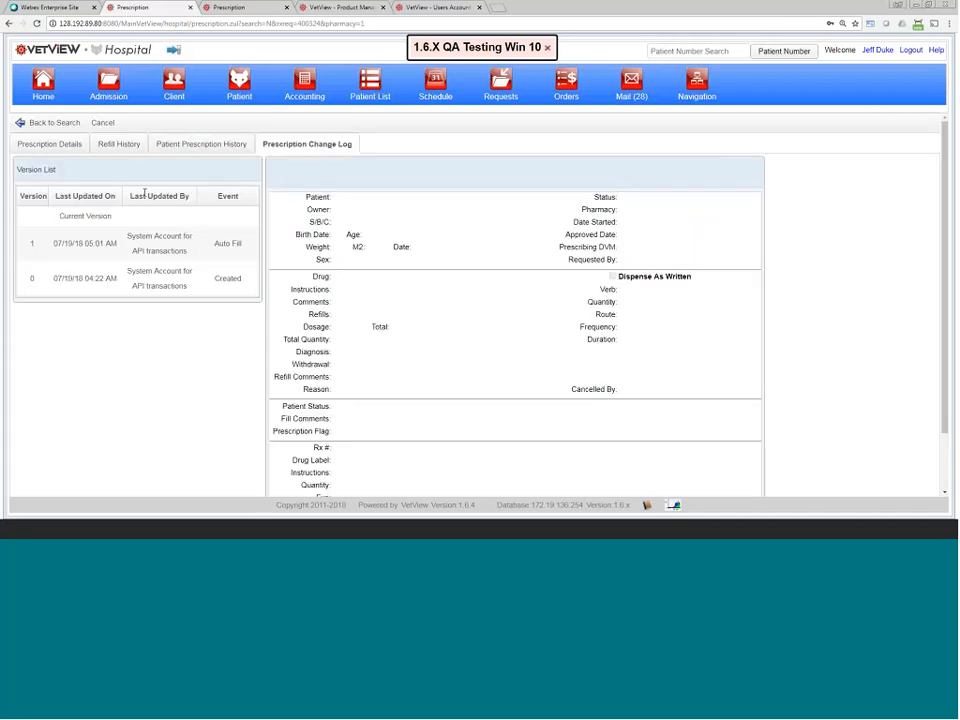
click(134, 271)
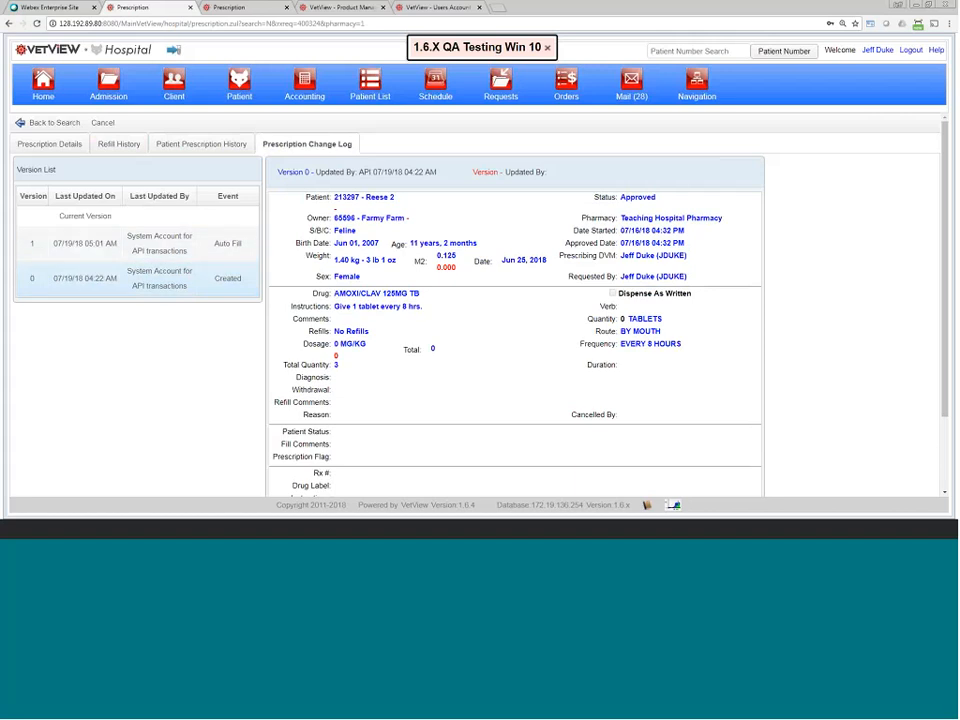
click(42, 123)
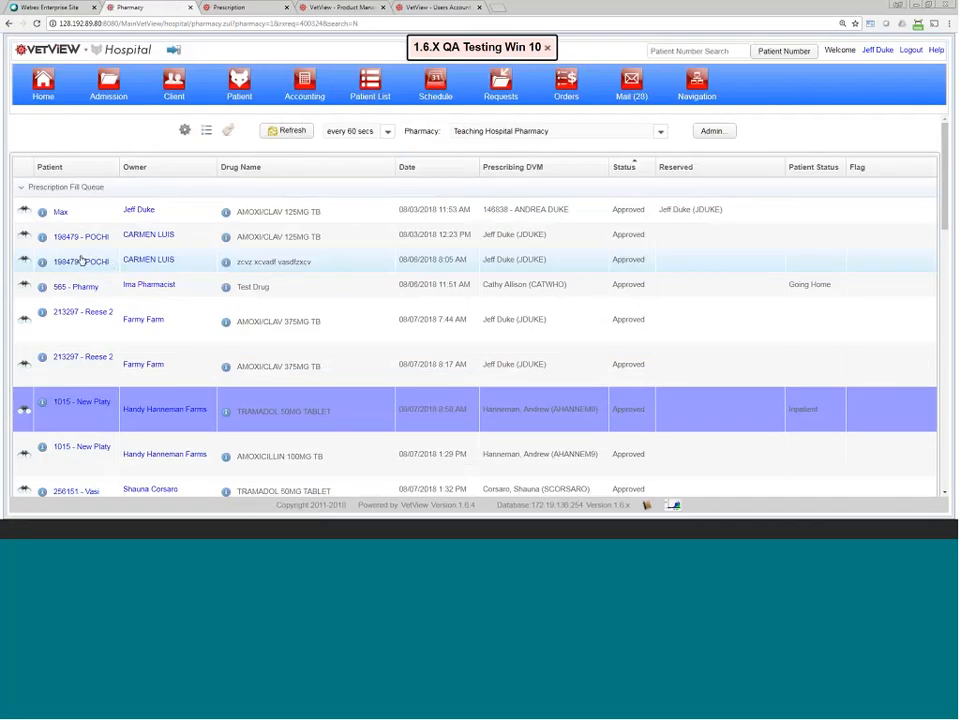
Step: Open the 7:44 AM AMOXI/CLAV 375MG TB prescription's change log and inspect its first edited version
click(24, 321)
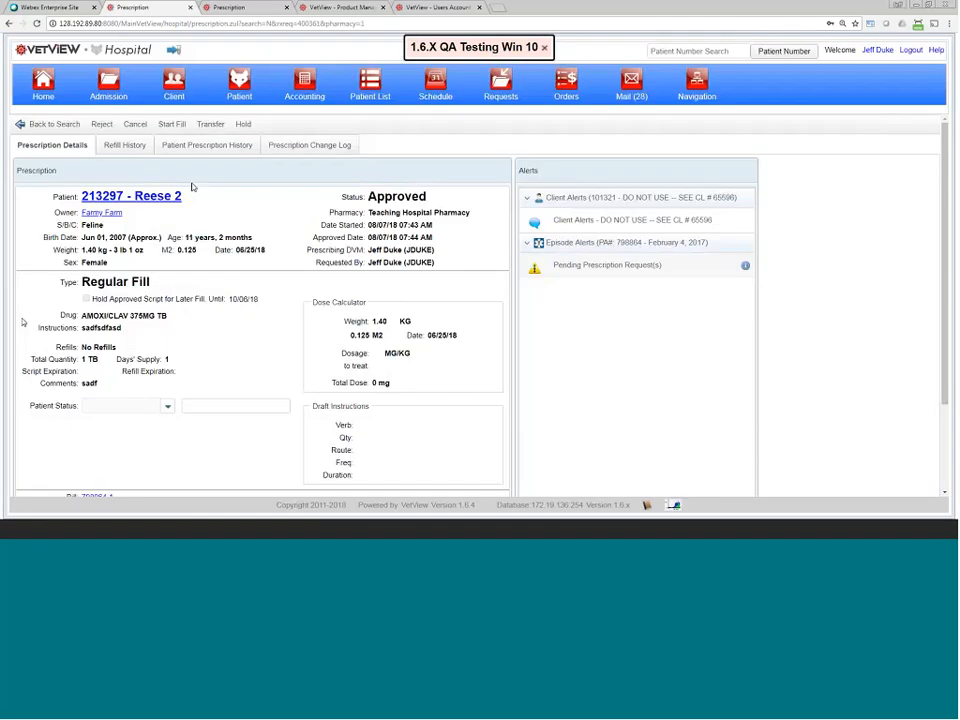
click(311, 147)
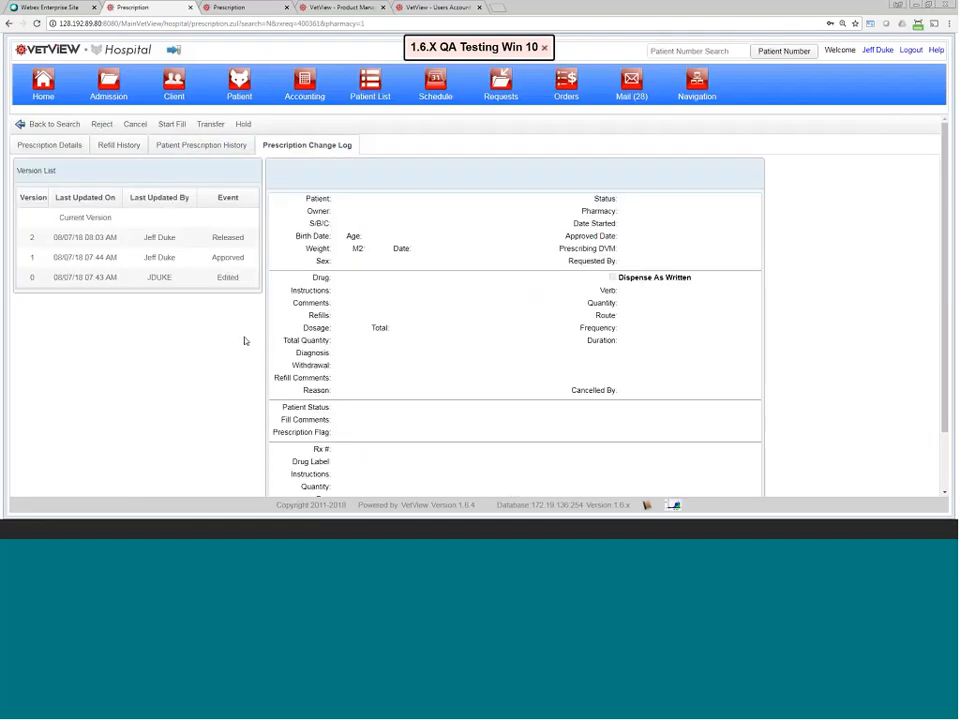
click(168, 280)
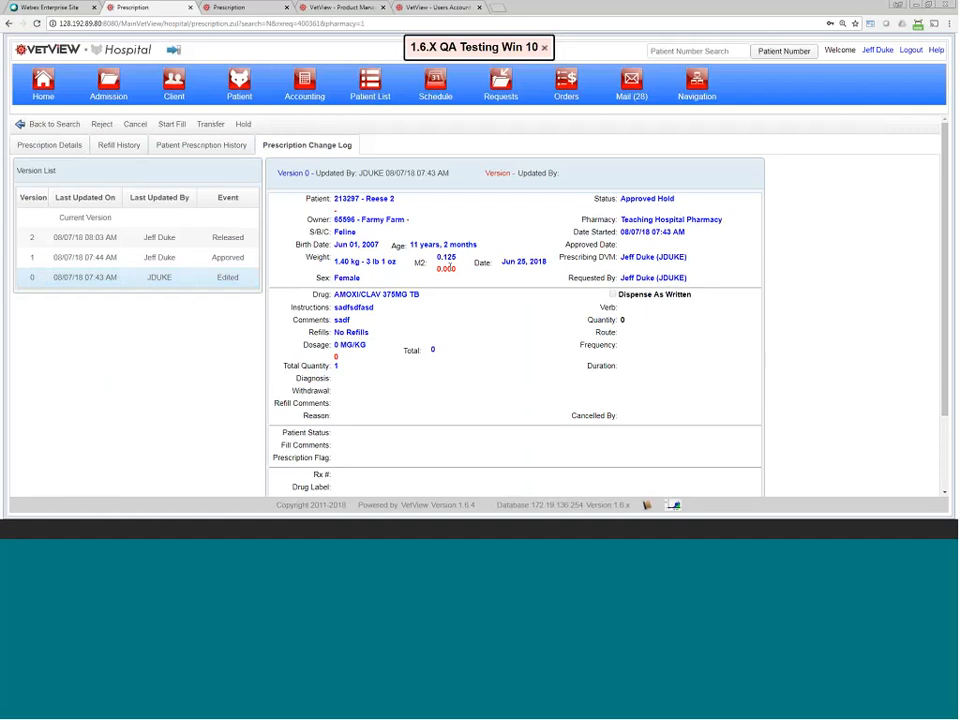
Step: Compare the Approved and Released versions with their predecessors, then show the patient's prescription history
click(212, 258)
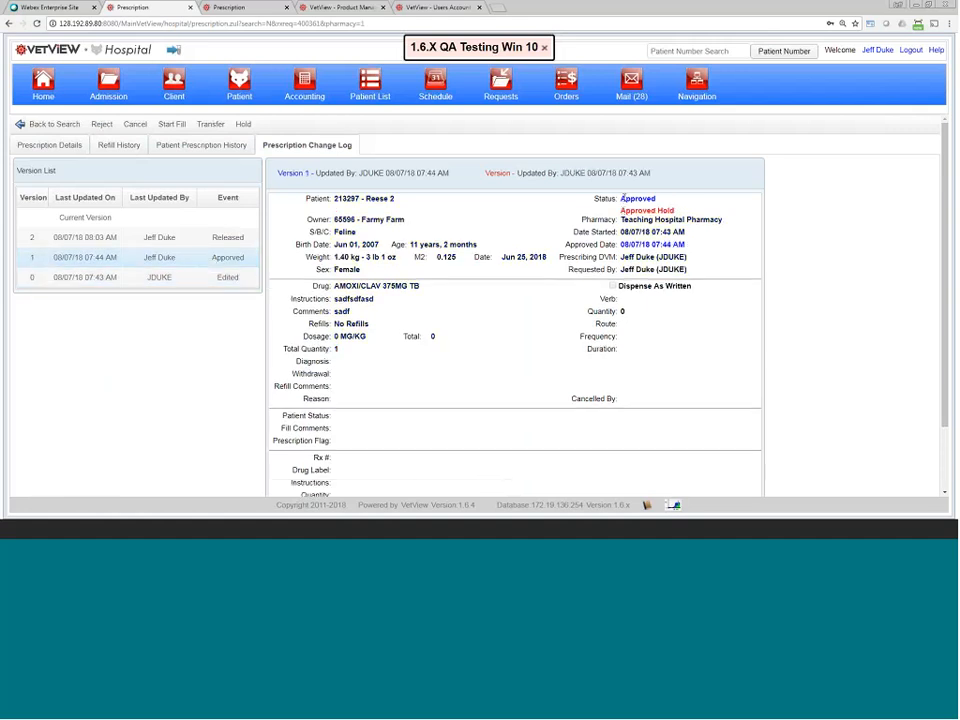
drag(624, 199, 686, 212)
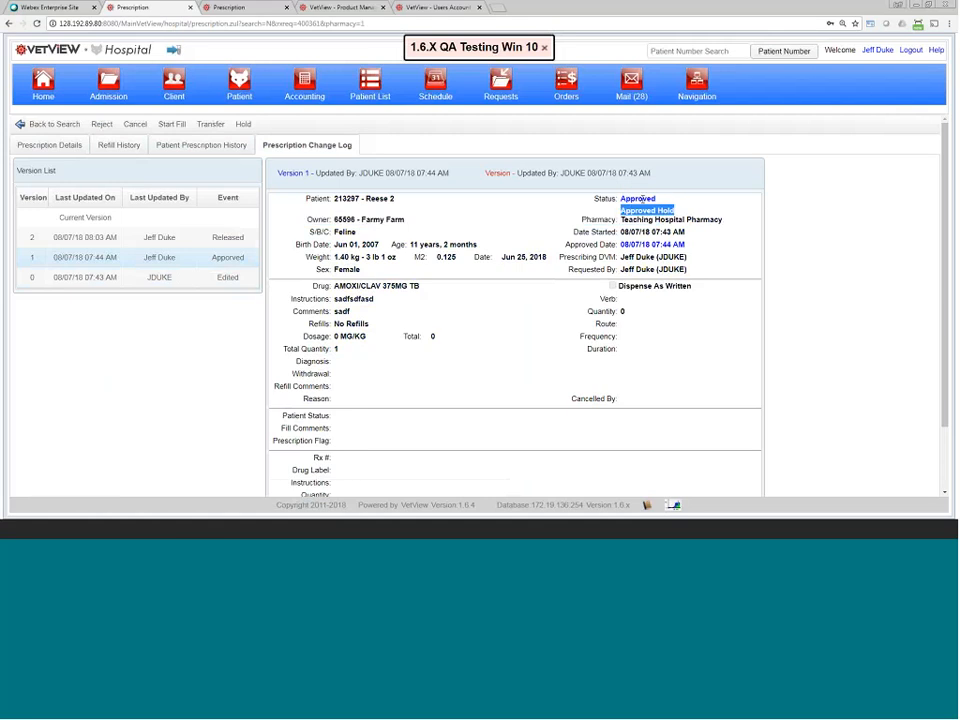
click(624, 199)
drag(624, 199, 652, 199)
click(152, 241)
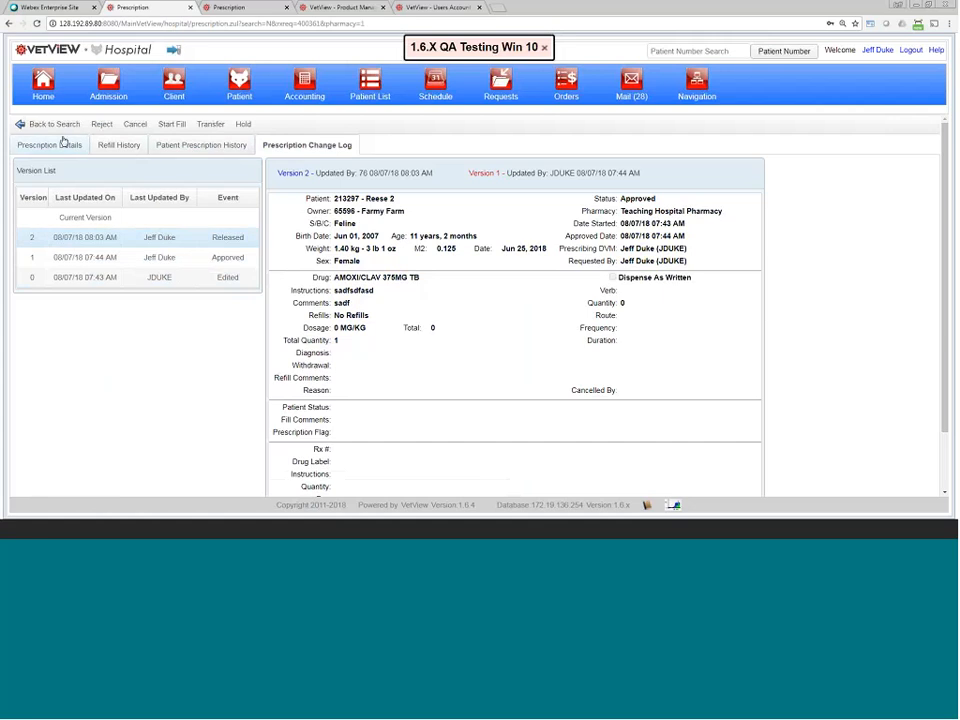
click(210, 147)
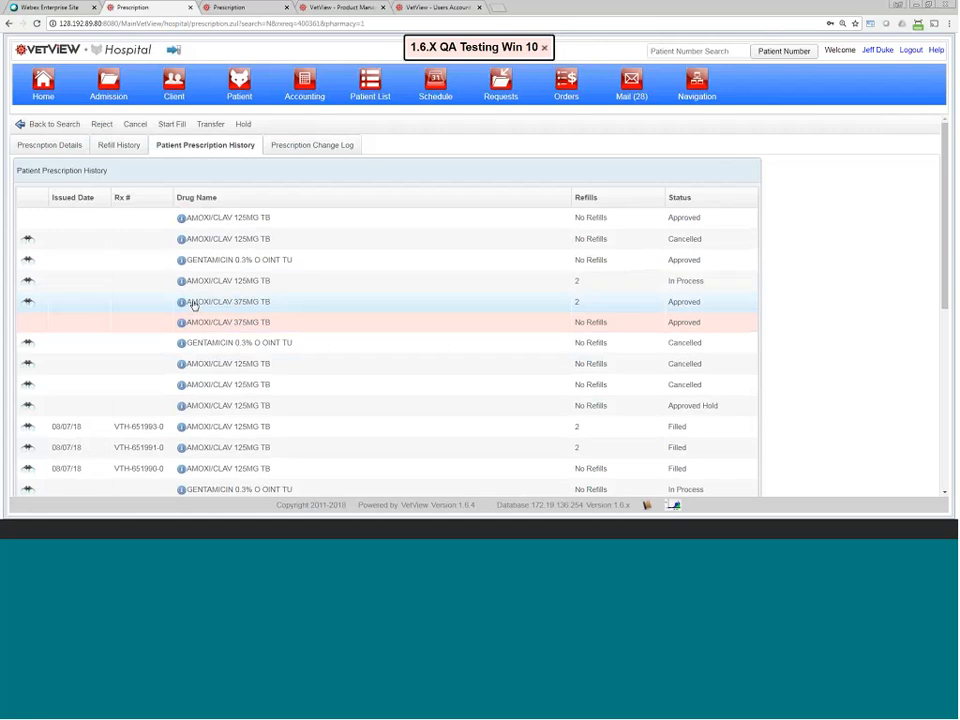
Step: Open the filled 08/07/18 AMOXI/CLAV 125MG TB Regular Fill prescription (14 TB, 2 refills)
scroll(178, 396, down, 5)
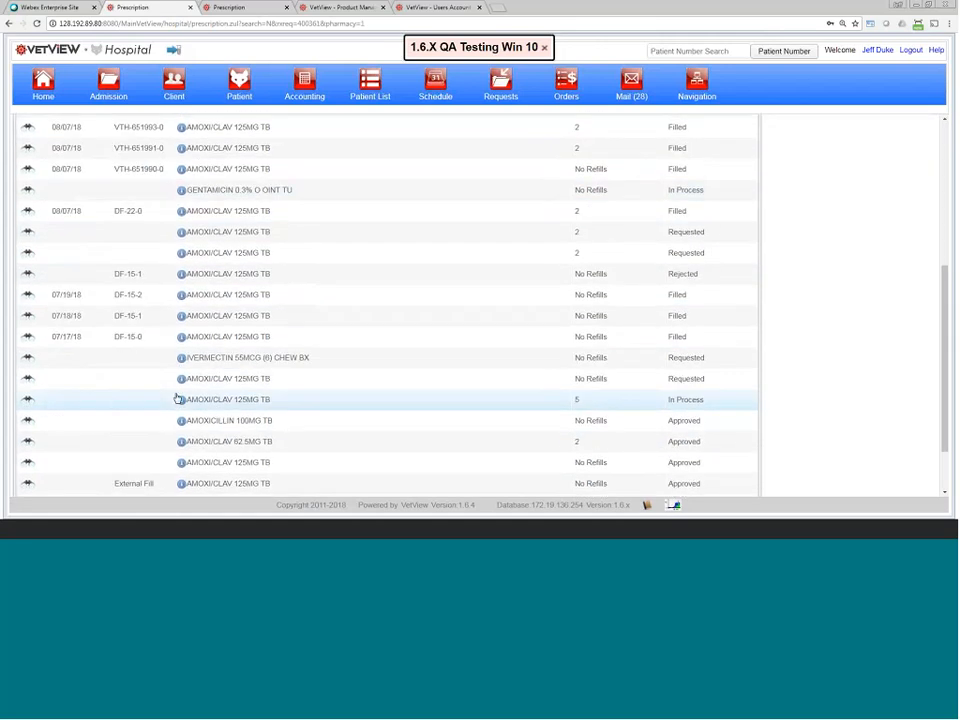
scroll(178, 398, up, 3)
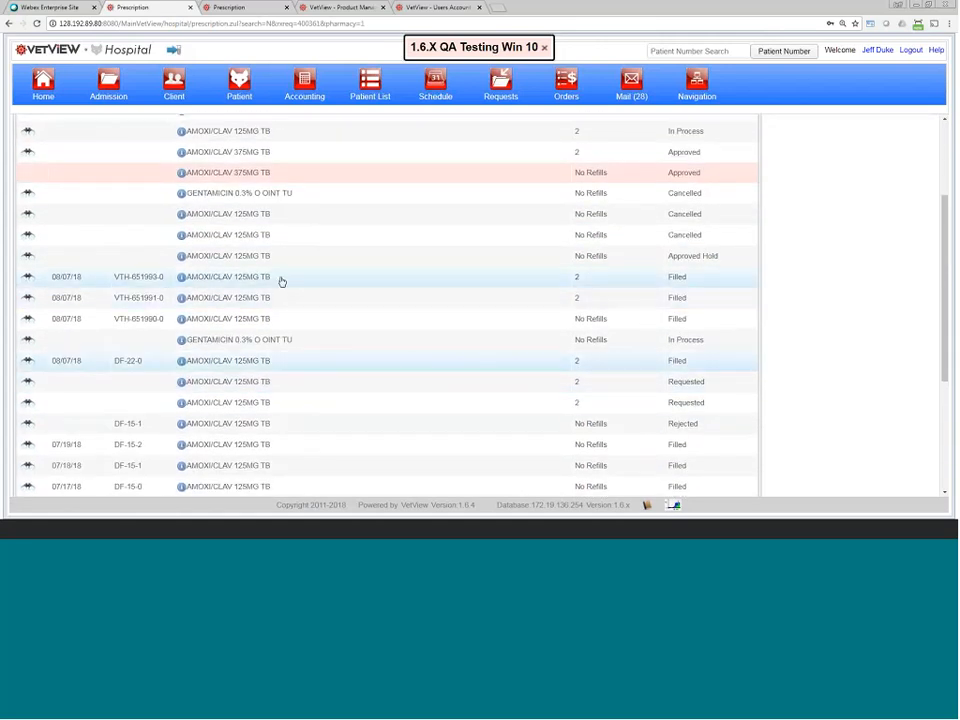
click(29, 278)
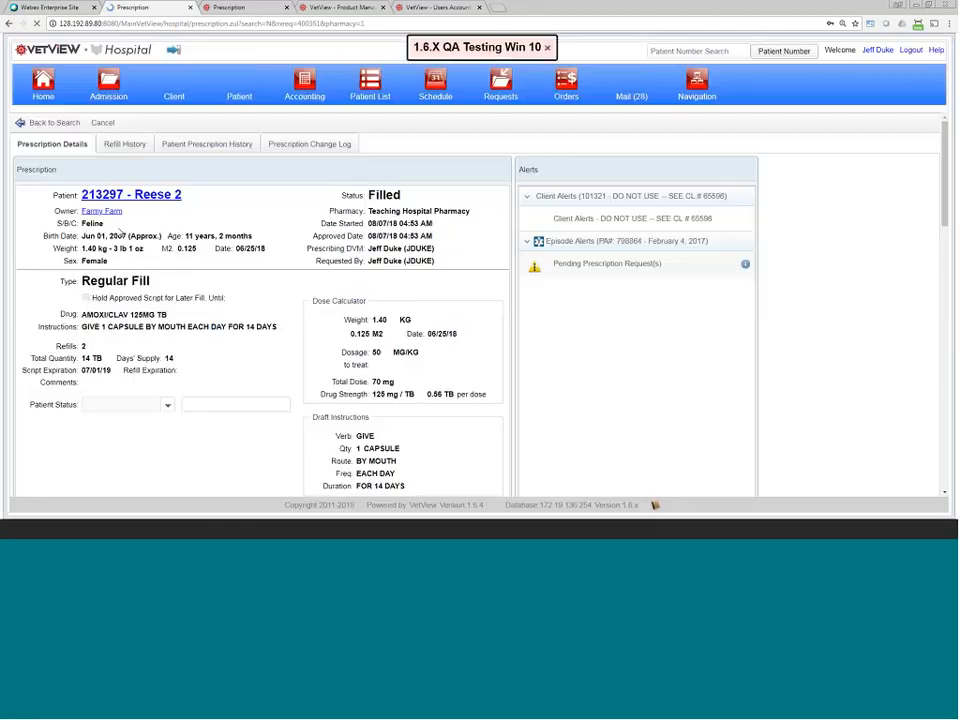
Step: Open the change log and view version 7, then the approved version 1
click(279, 145)
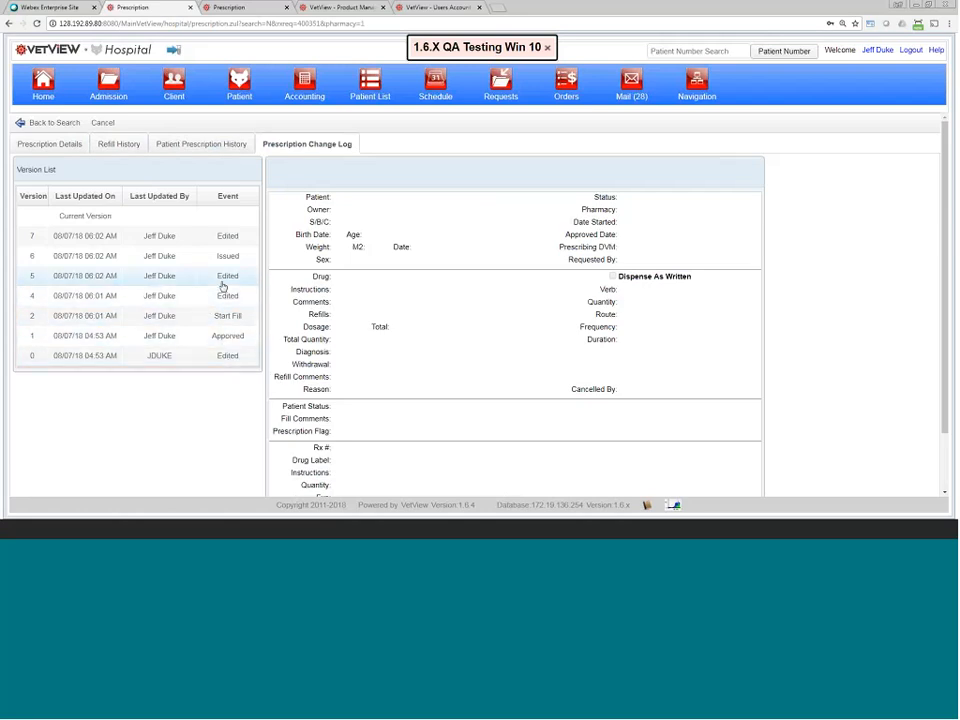
click(220, 240)
scroll(407, 332, down, 2)
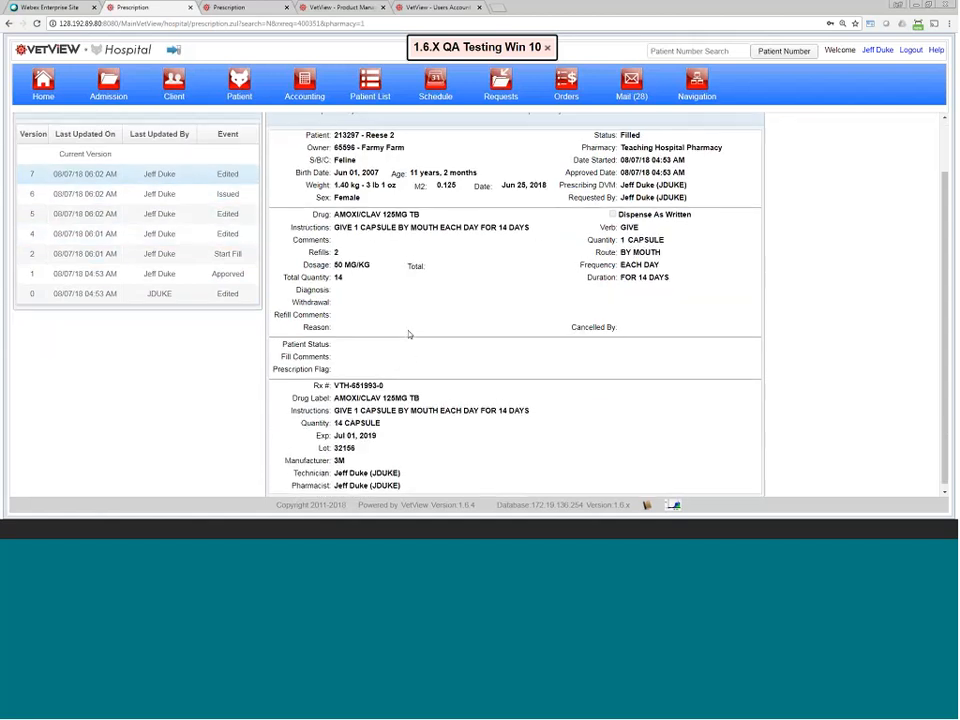
scroll(408, 356, up, 2)
click(175, 337)
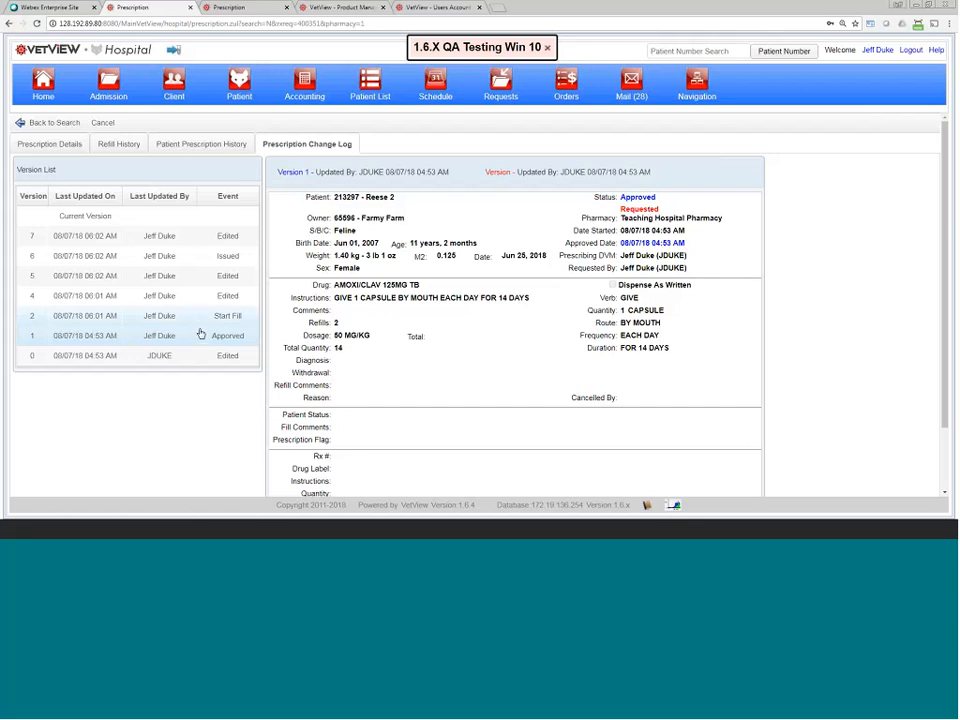
Step: Check version 4's label edits: Rx number, expiration date and lot number 32156
click(192, 296)
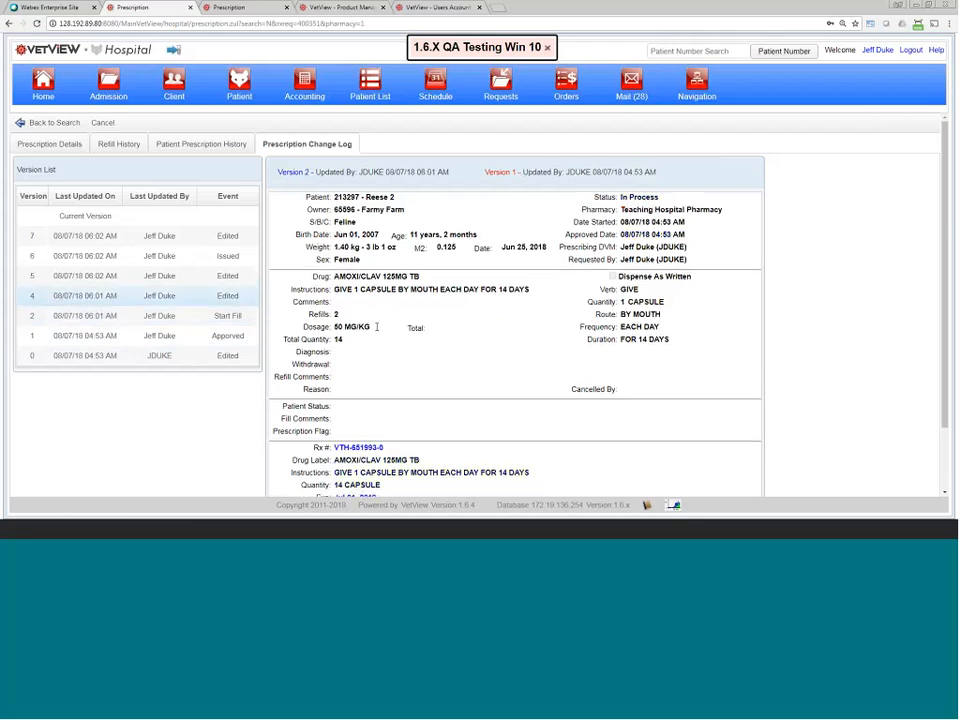
scroll(506, 320, down, 1)
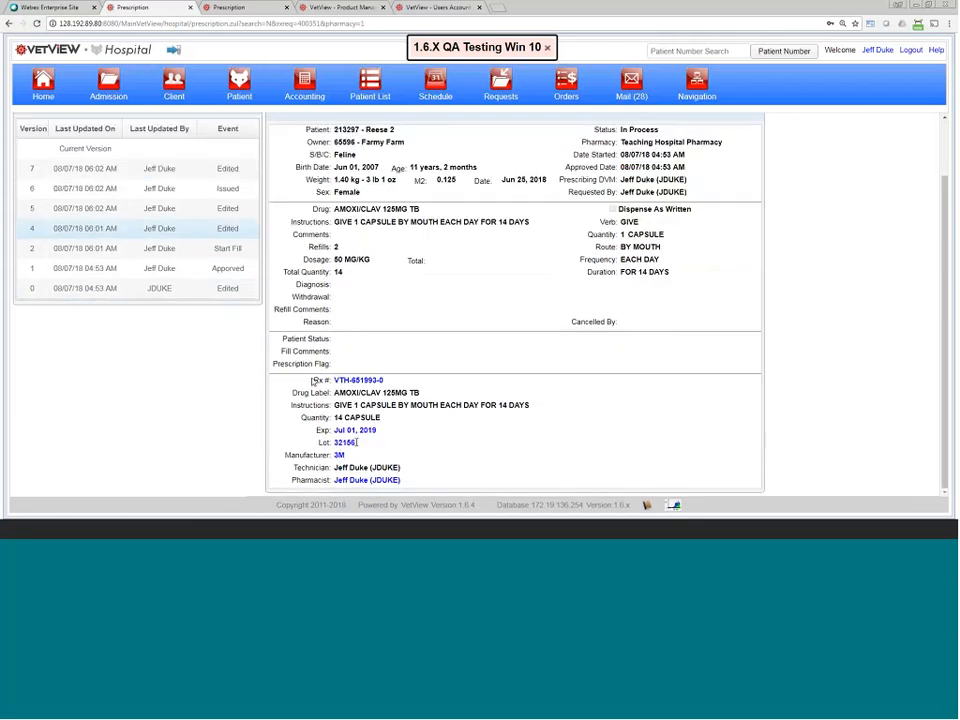
drag(336, 381, 385, 381)
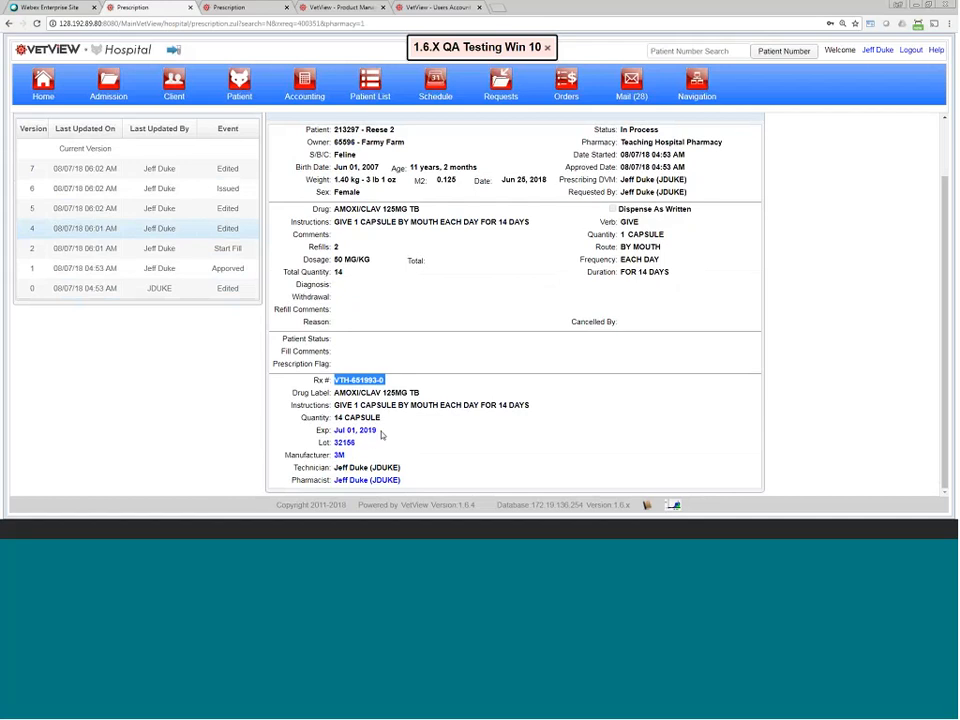
drag(379, 431, 334, 431)
double_click(345, 442)
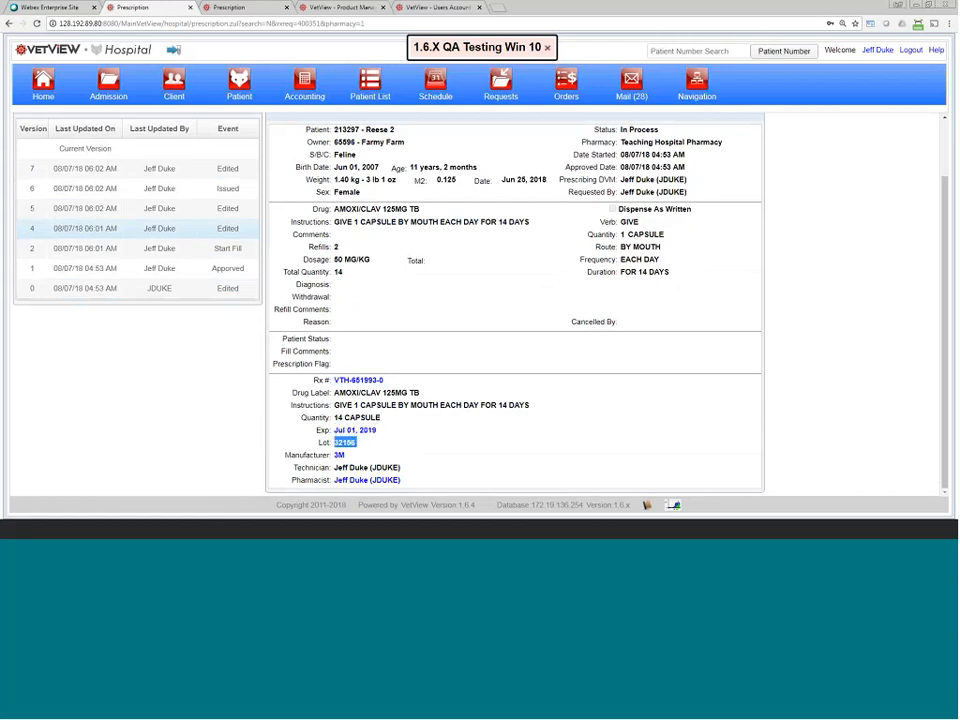
scroll(343, 401, up, 2)
Step: View version 5, then version 6 where status went In Process to Filled, and return to the fill queue
click(227, 280)
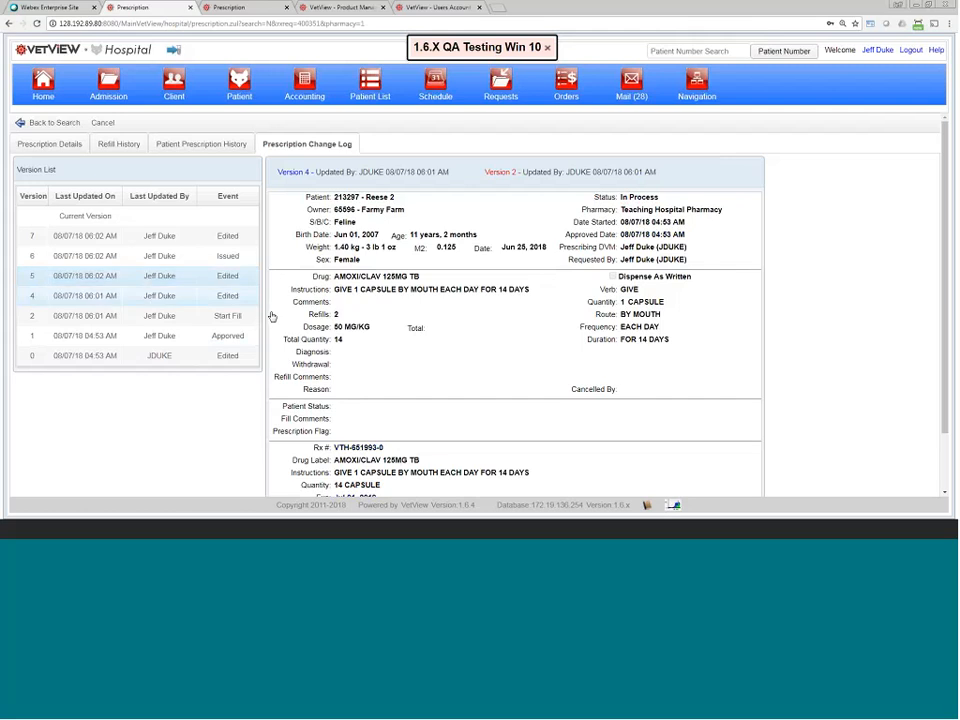
scroll(443, 402, down, 2)
scroll(443, 404, up, 2)
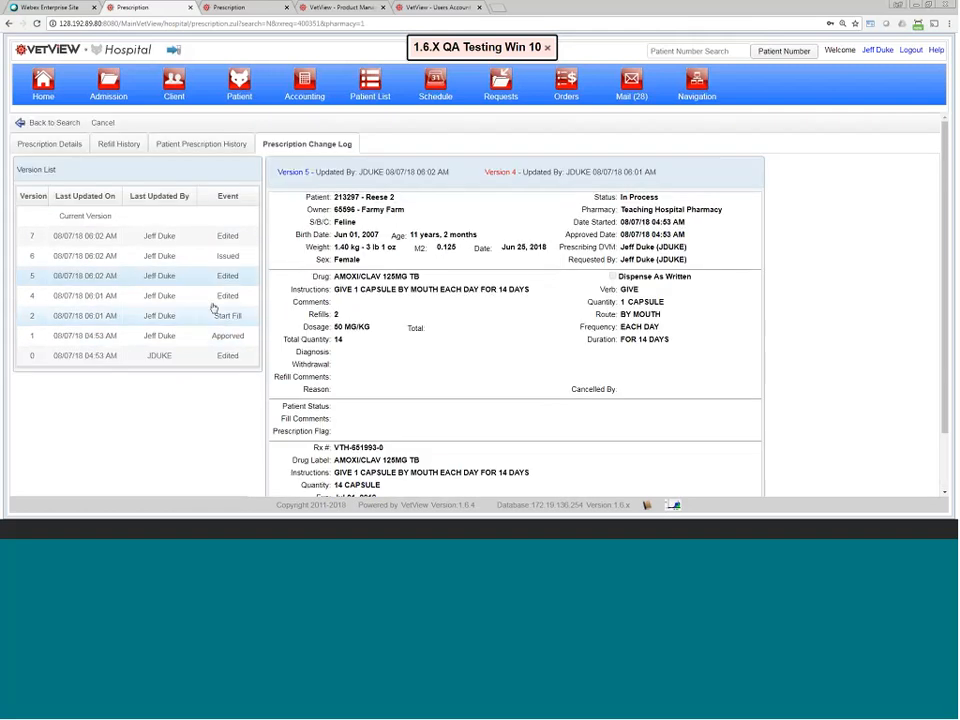
click(191, 256)
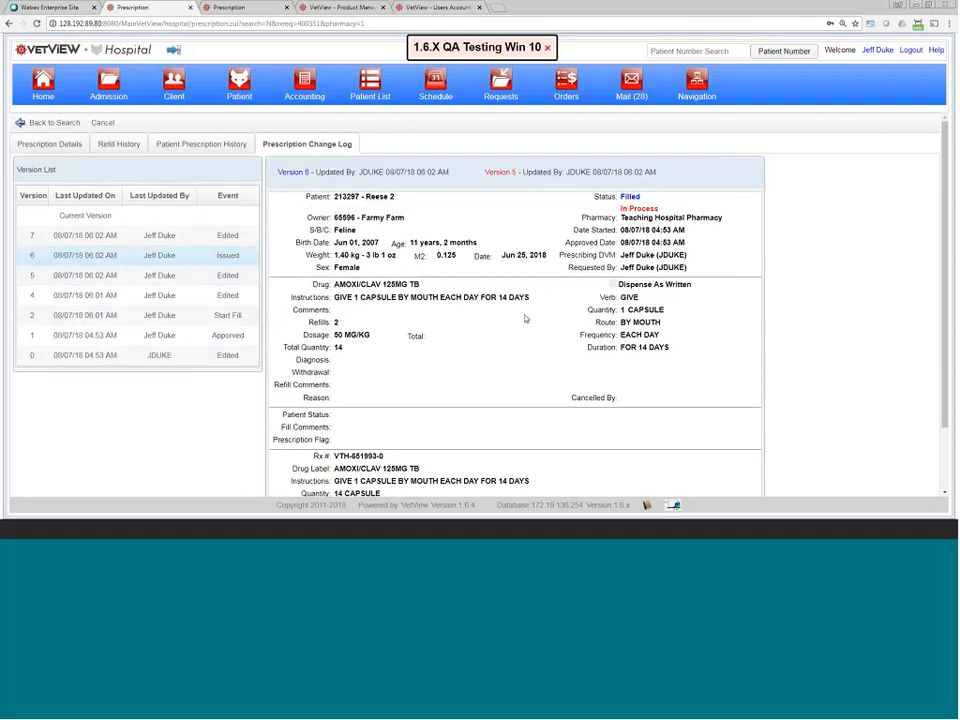
scroll(516, 349, down, 2)
scroll(516, 349, up, 2)
drag(659, 217, 616, 200)
click(630, 201)
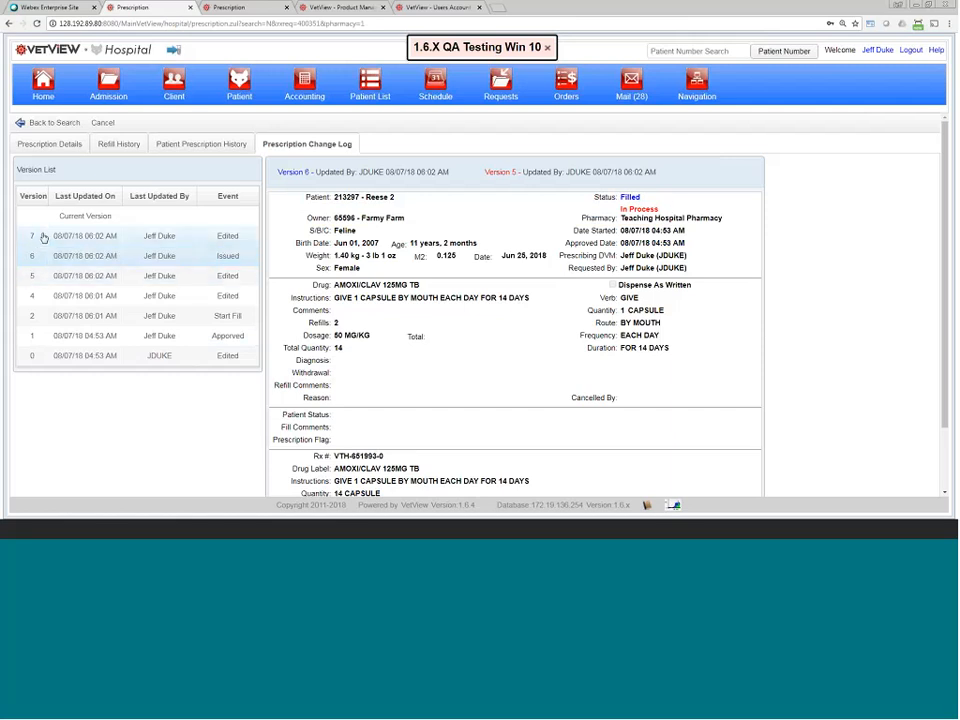
click(60, 123)
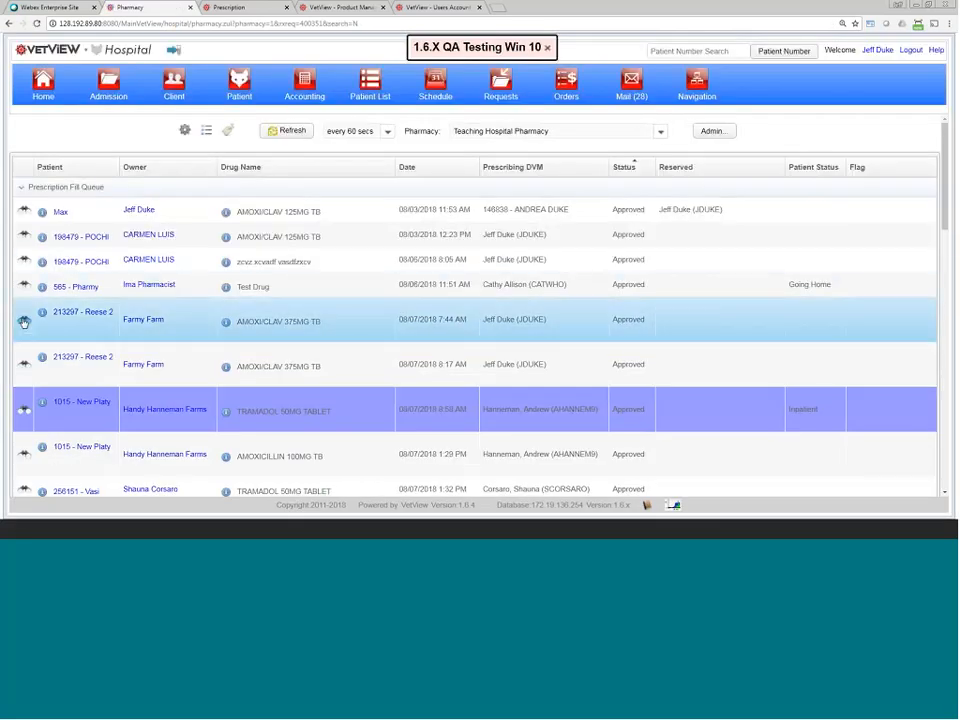
Step: Reopen the approved AMOXI/CLAV 375MG prescription and save the fill comment 'sdfa sfasd fasd fasd'
click(40, 321)
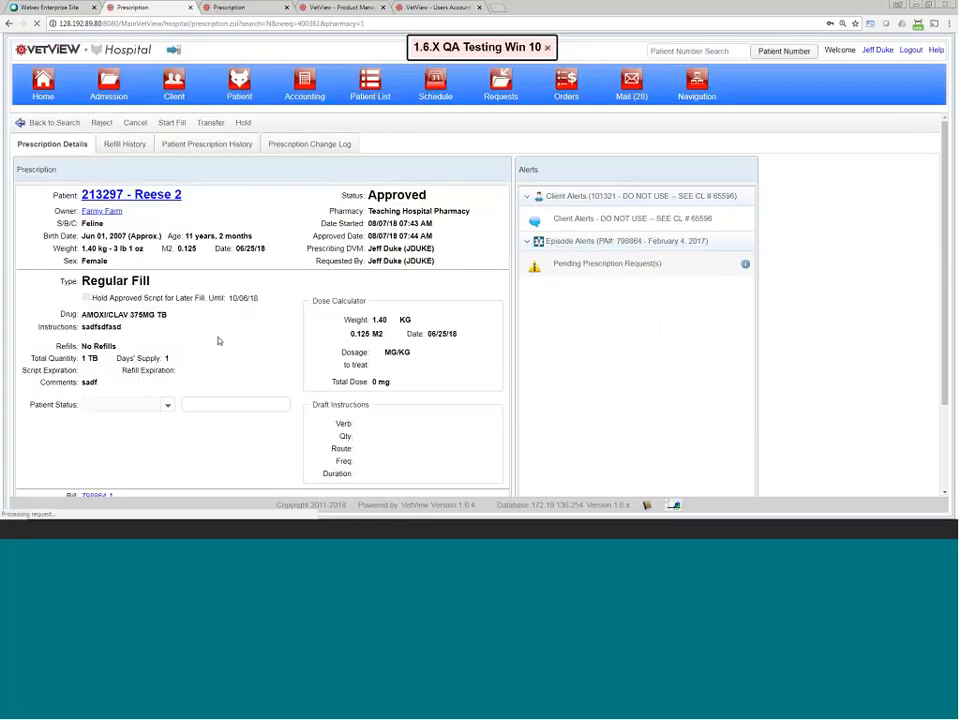
scroll(221, 347, down, 3)
click(163, 401)
text(sdfa sfasd fasd fasd)
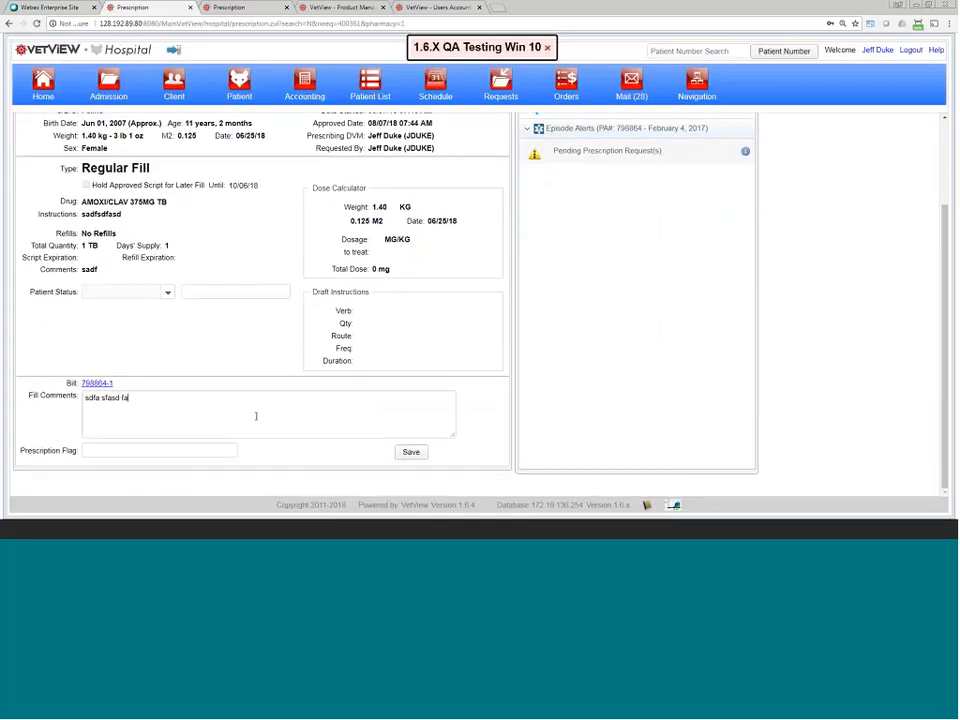
click(409, 451)
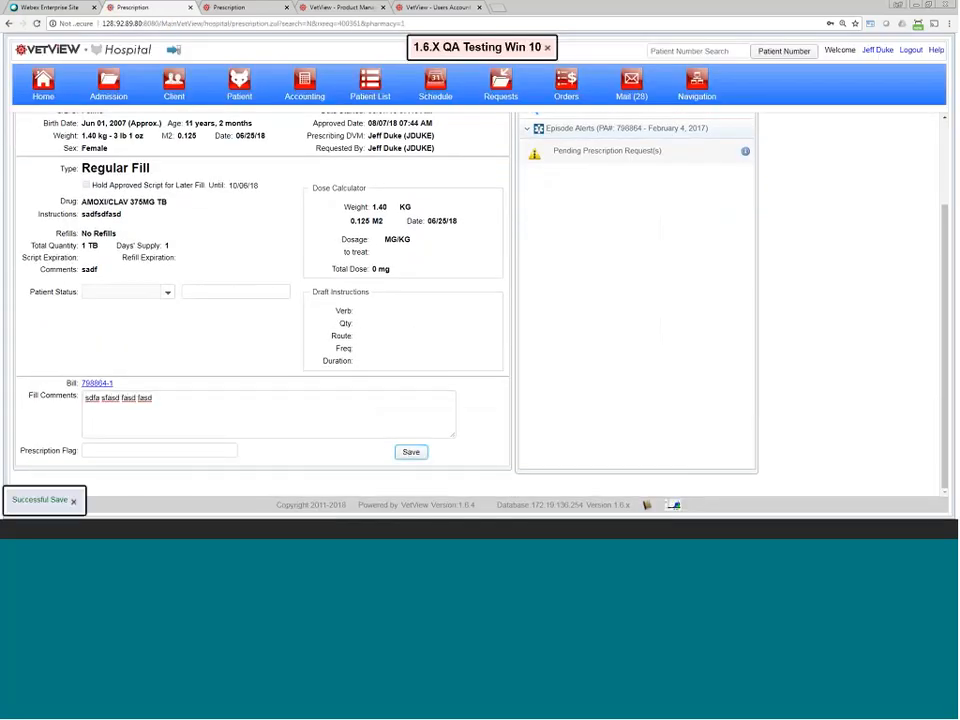
Step: Add a new fill comment line 'as dfasd f' and view the change log
click(172, 417)
key(Return)
text(as dfasd f)
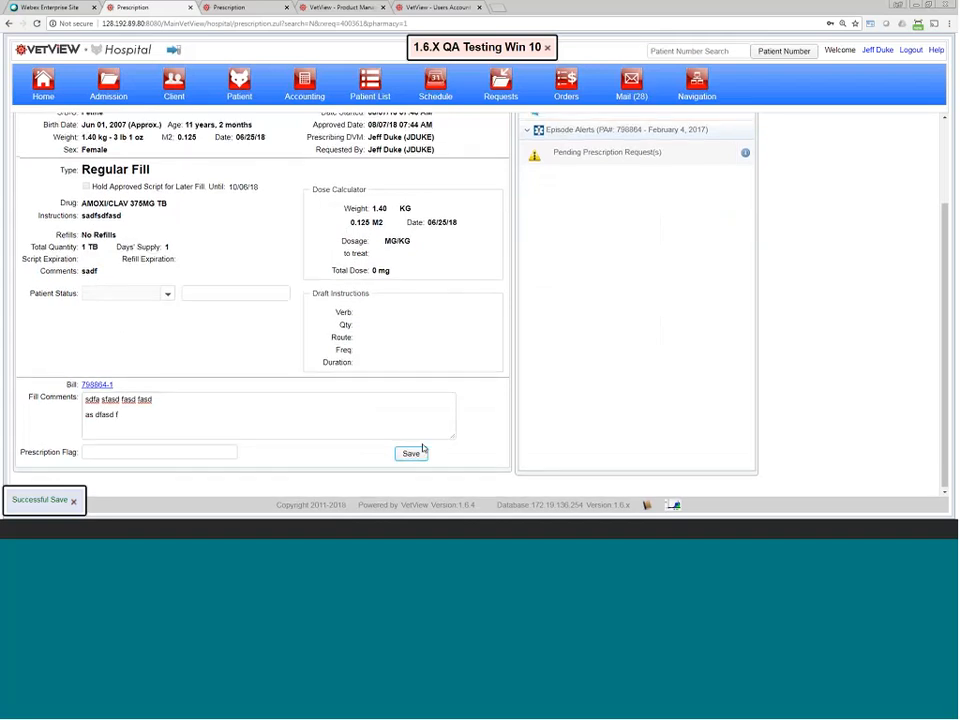
click(330, 145)
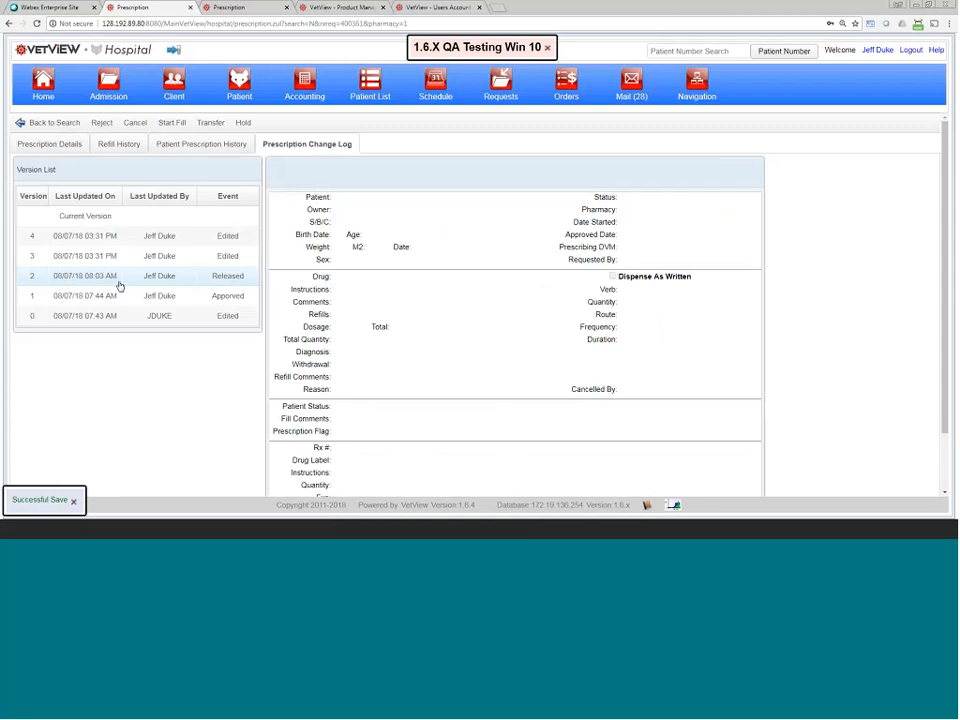
Step: View version 3, then version 4, whose fill comments gained 'as dfasd f'
click(128, 256)
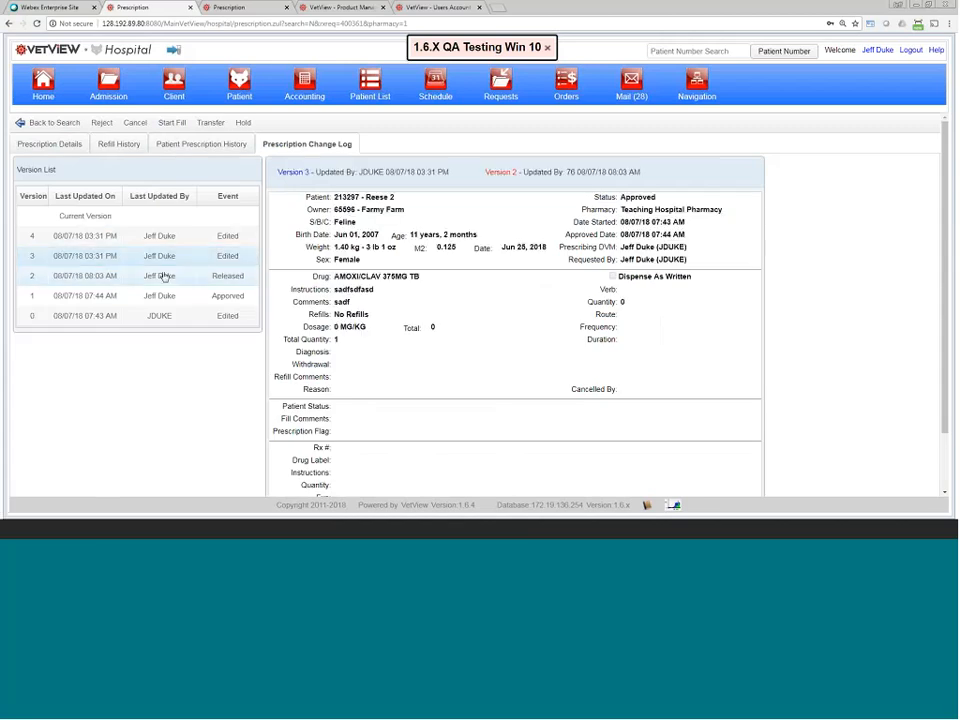
click(173, 238)
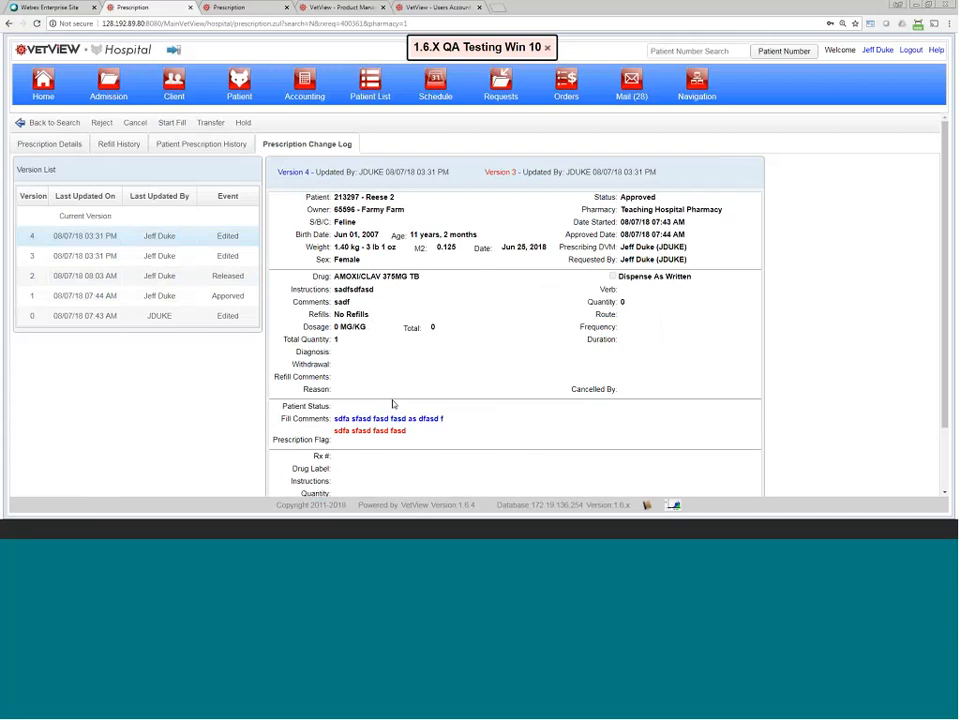
scroll(454, 450, down, 2)
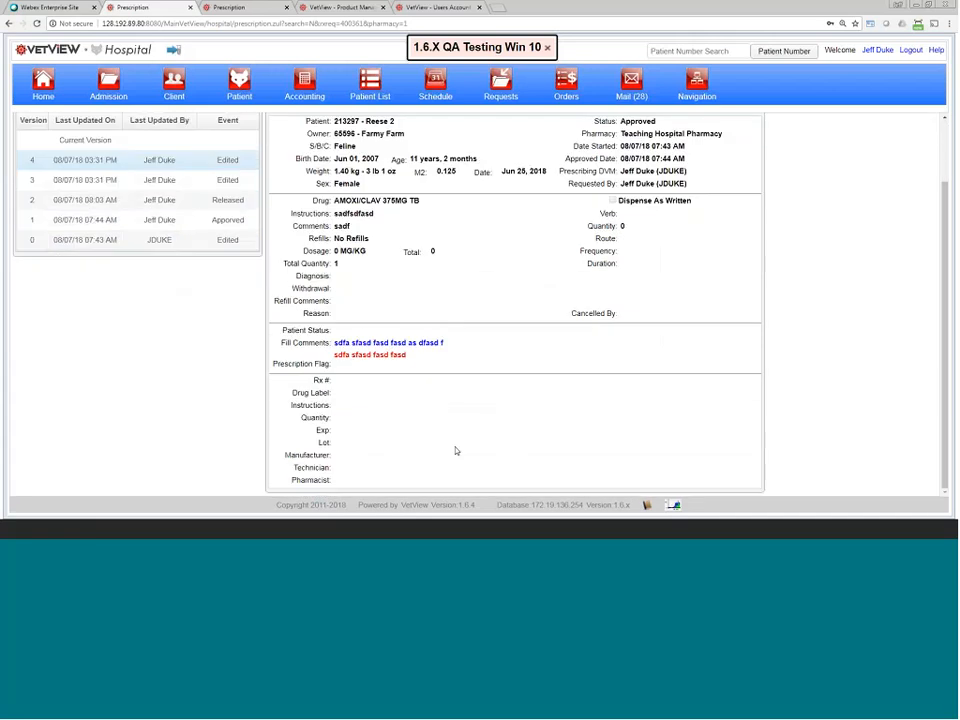
scroll(452, 437, up, 2)
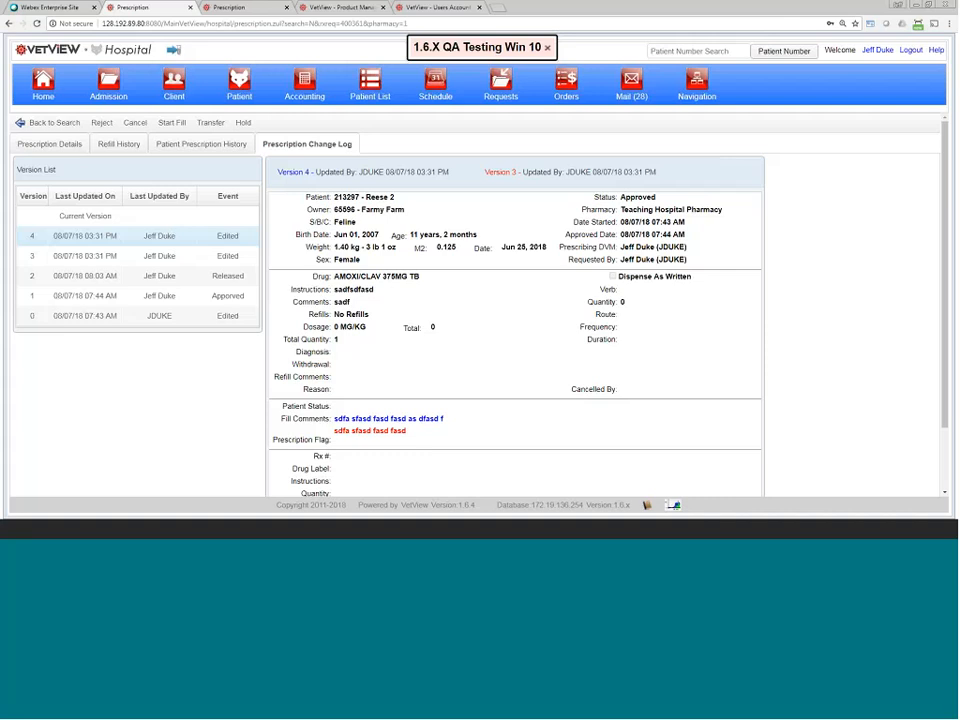
Step: Return to the AMOXI/CLAV 375MG TB Prescription Details and bring the browser zoom back to normal
click(60, 144)
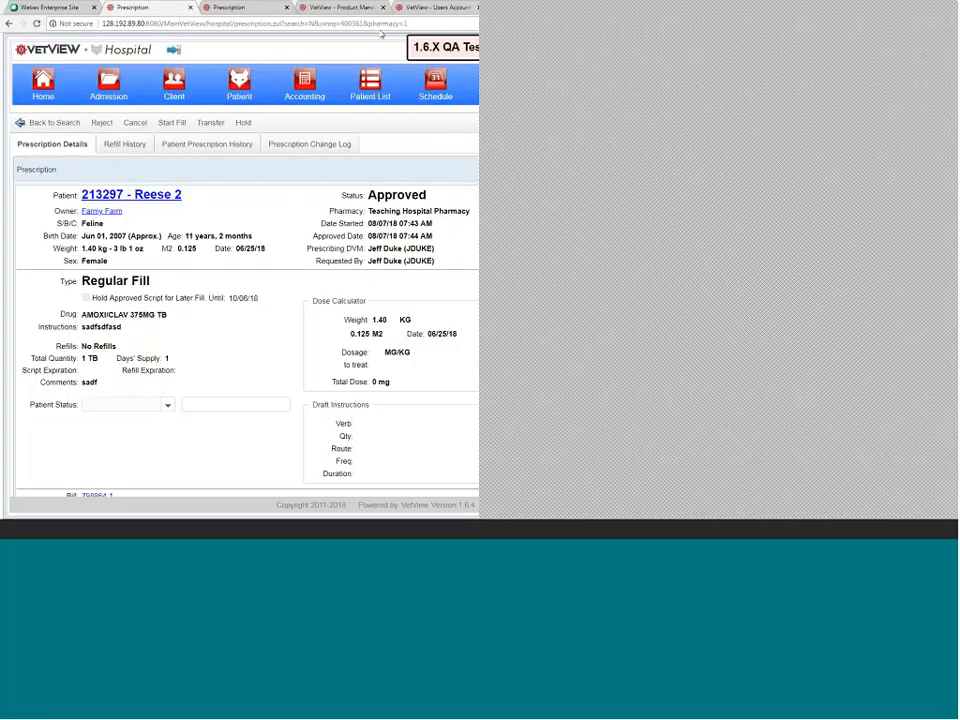
click(370, 23)
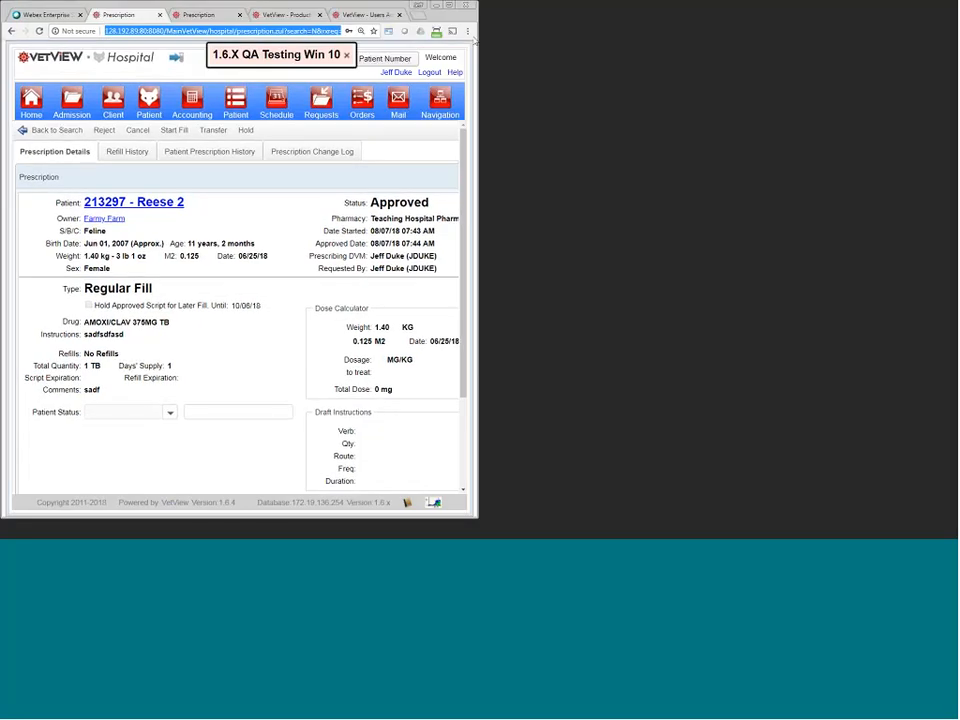
click(667, 35)
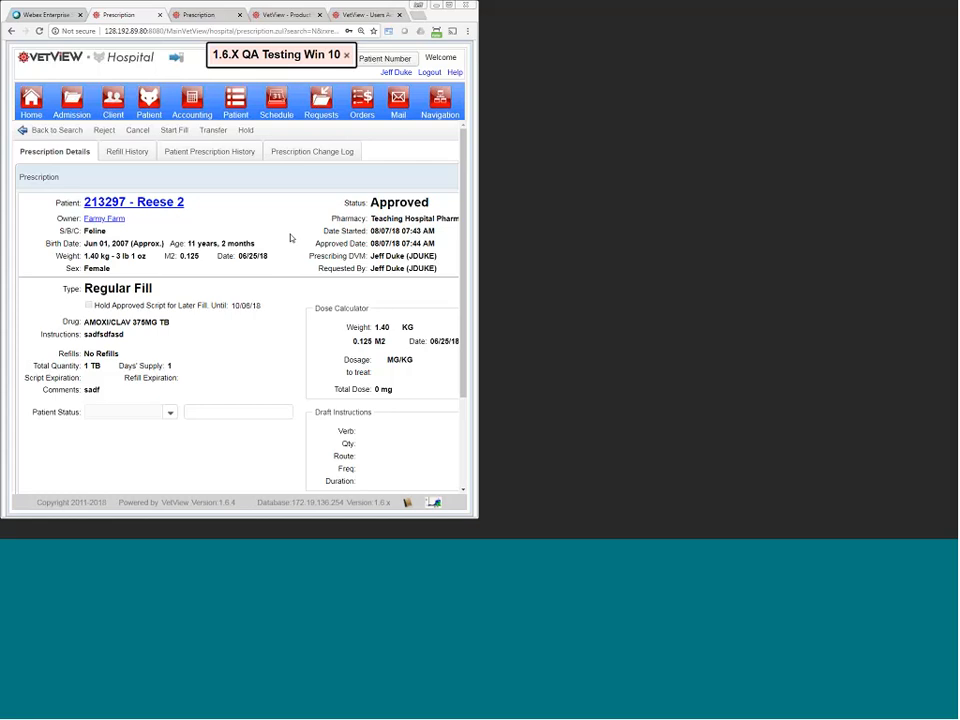
key(ctrl+minus)
key(ctrl+minus)
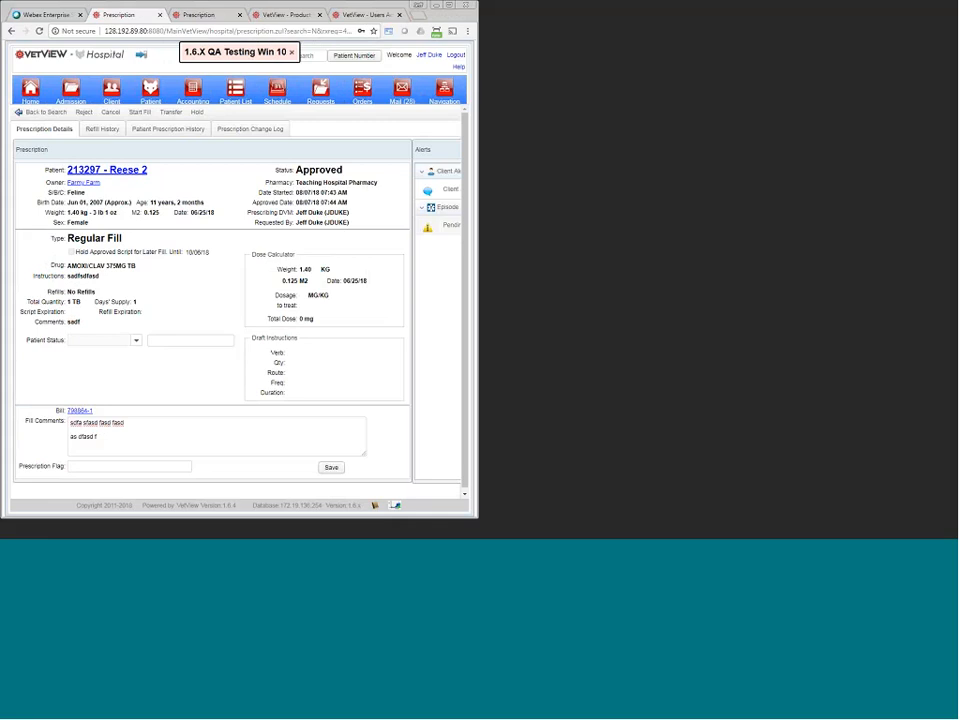
Step: Append 'asdca sdc' to the fill comments and start filling the prescription
click(153, 437)
text(asdca sdc)
click(143, 113)
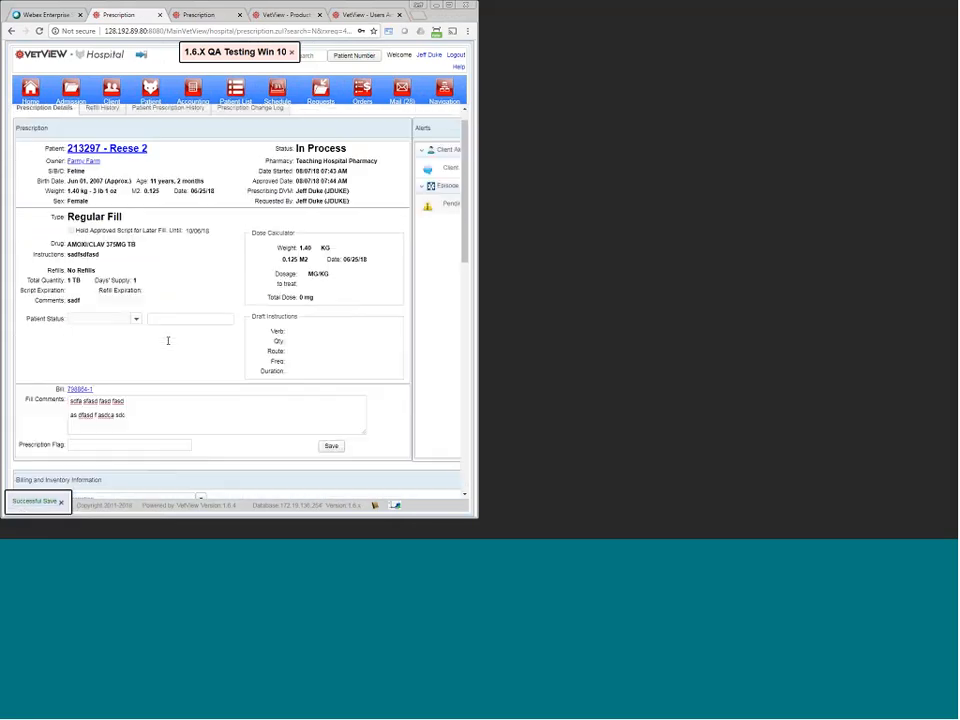
scroll(175, 330, down, 3)
scroll(175, 330, up, 5)
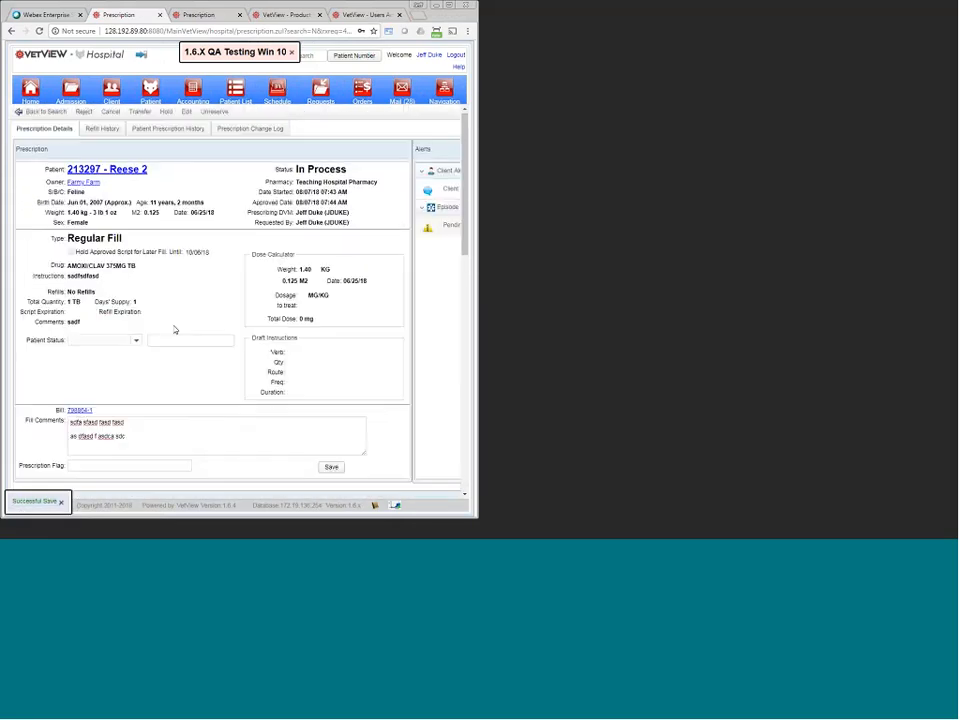
scroll(175, 330, down, 5)
scroll(175, 330, up, 1)
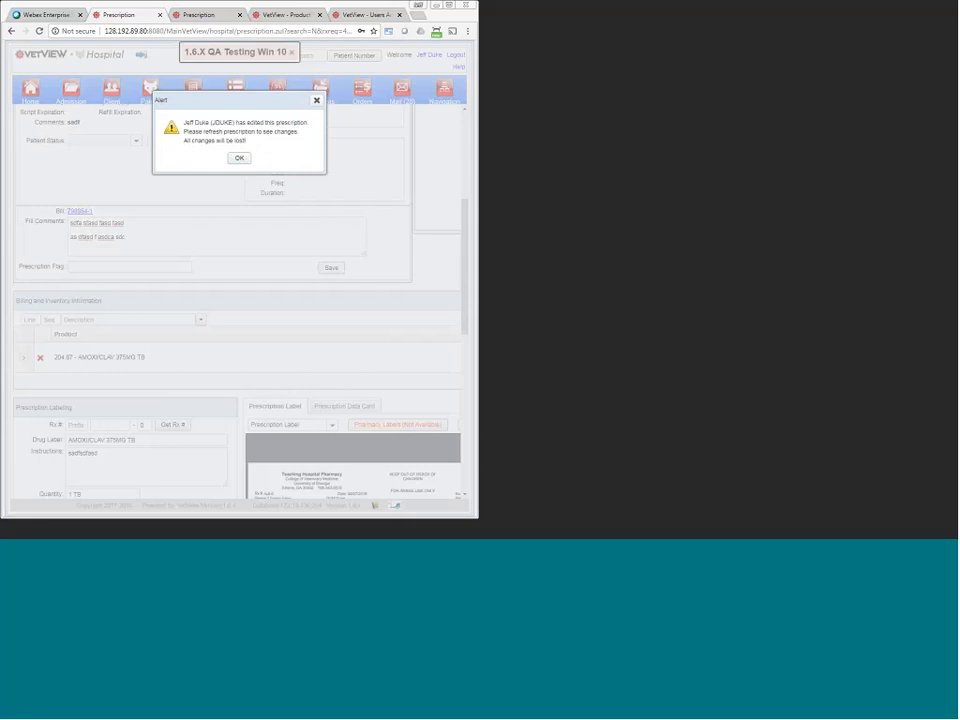
Step: Dismiss the AMOXI/CLAV 375MG TB edit alert and open the Navigation menu of screens
click(234, 160)
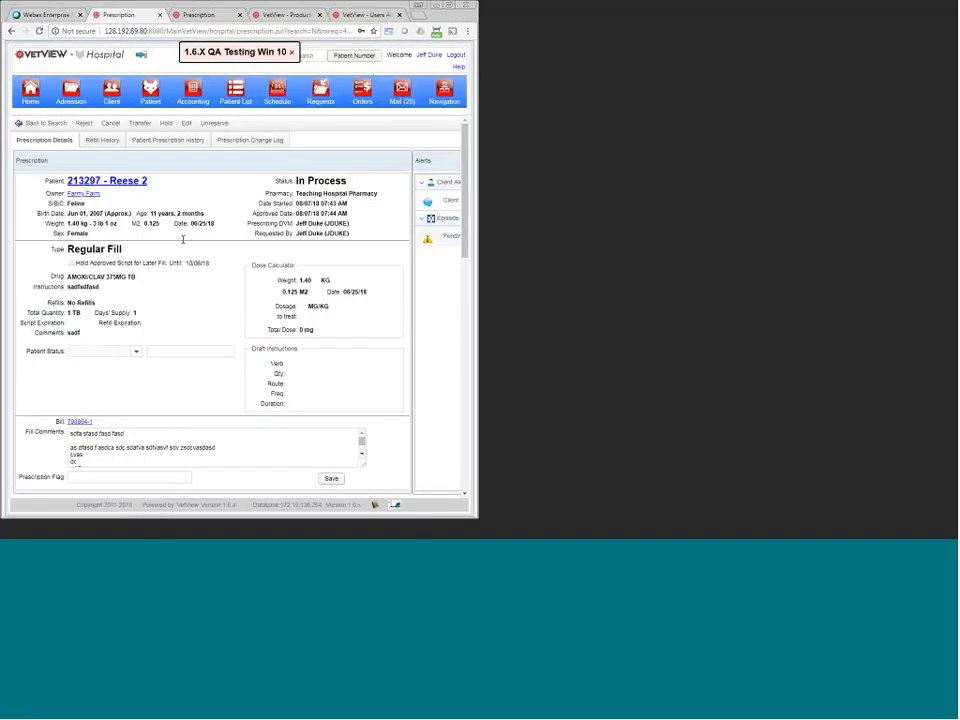
scroll(199, 455, down, 2)
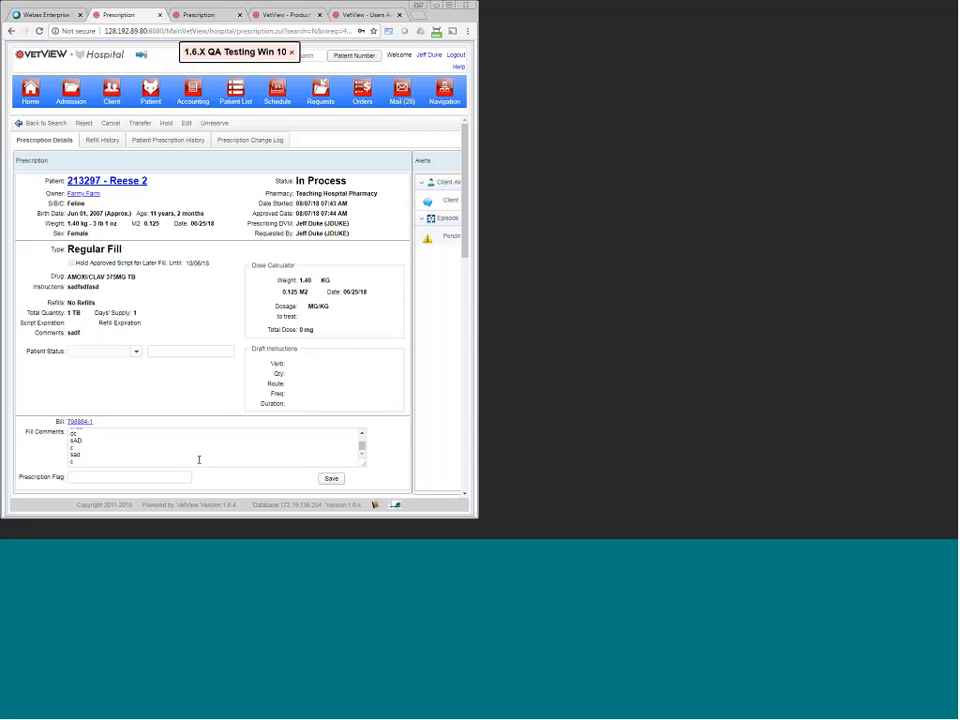
click(441, 94)
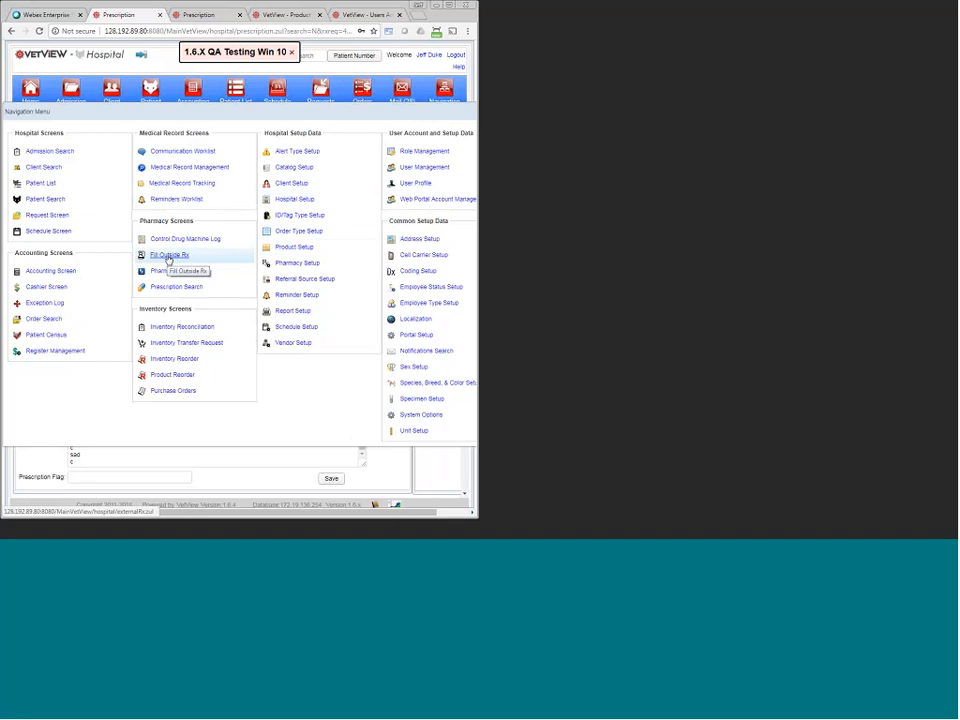
Step: Open Fill Outside Rx and attach the existing client, found by first and last name, as owner
click(168, 257)
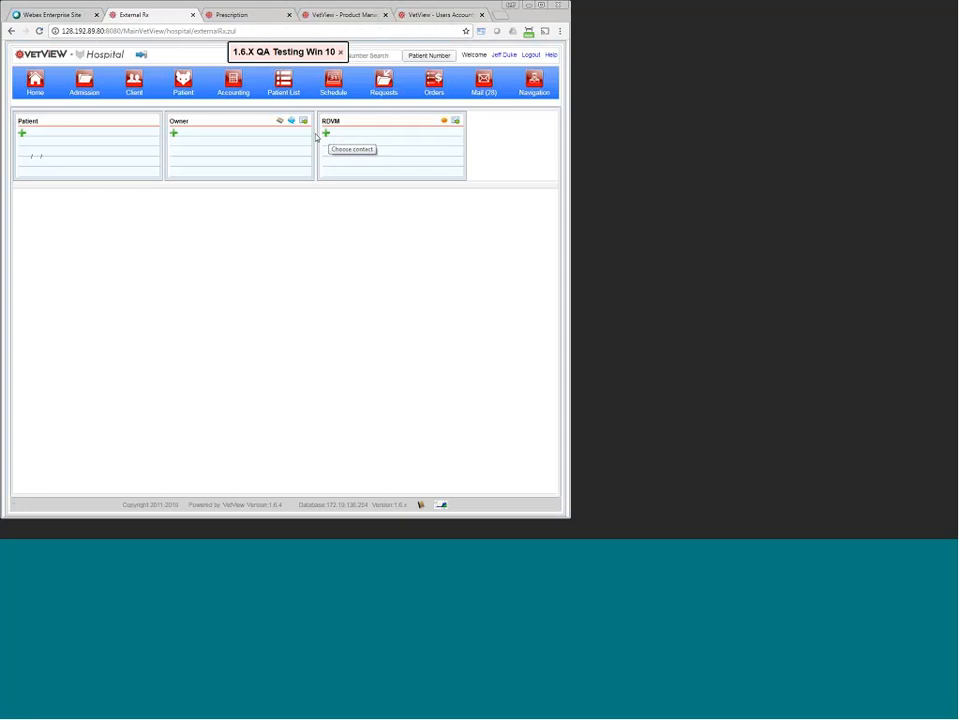
click(173, 133)
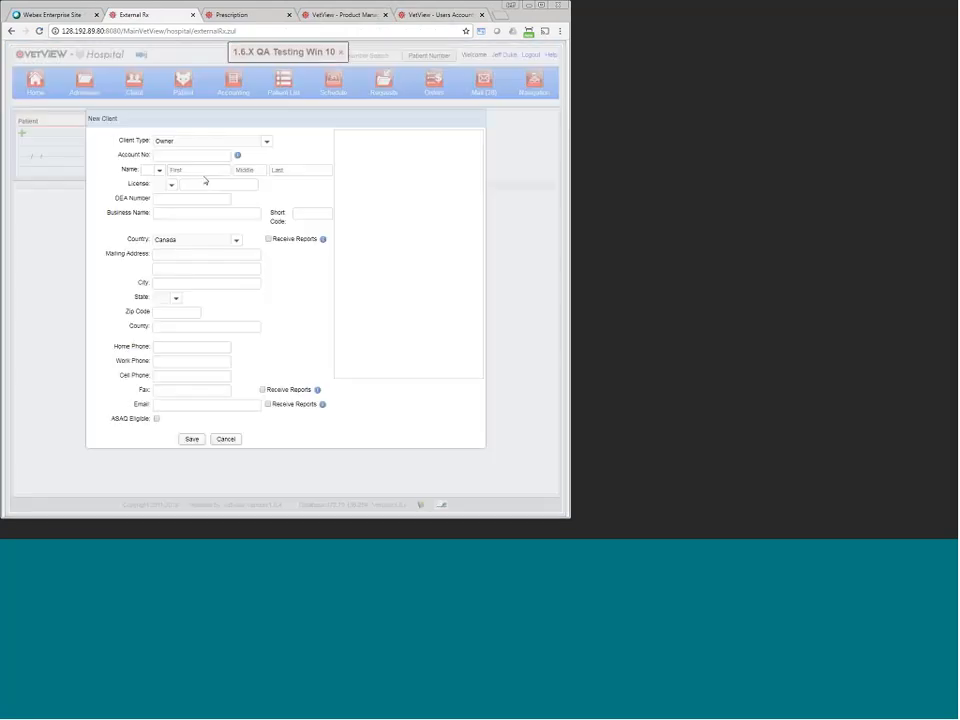
click(204, 174)
text(Jane)
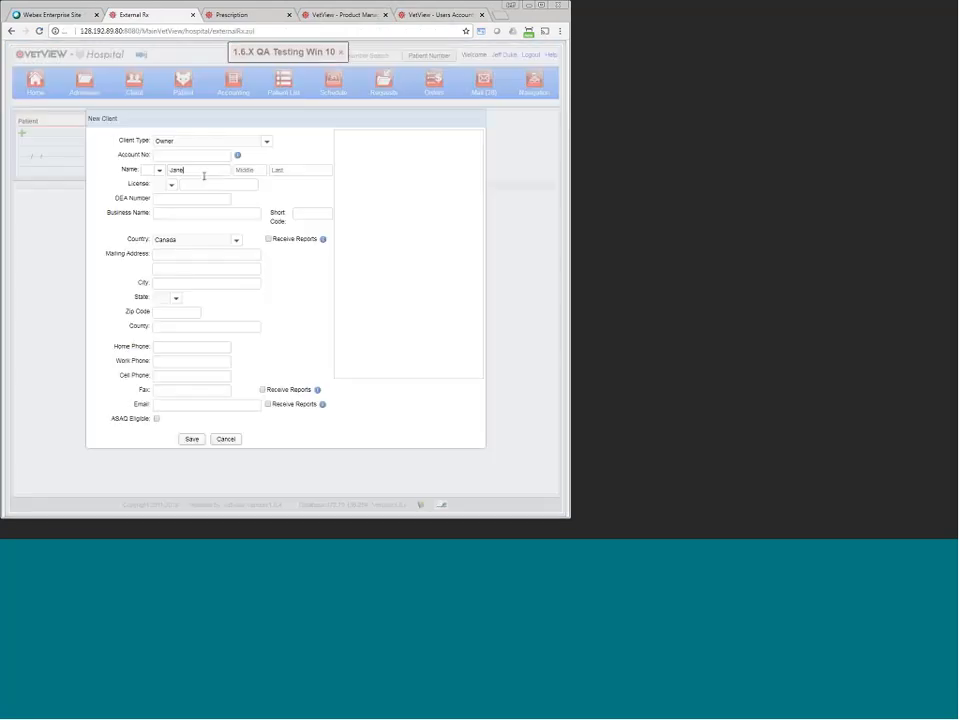
key(Tab)
key(Tab)
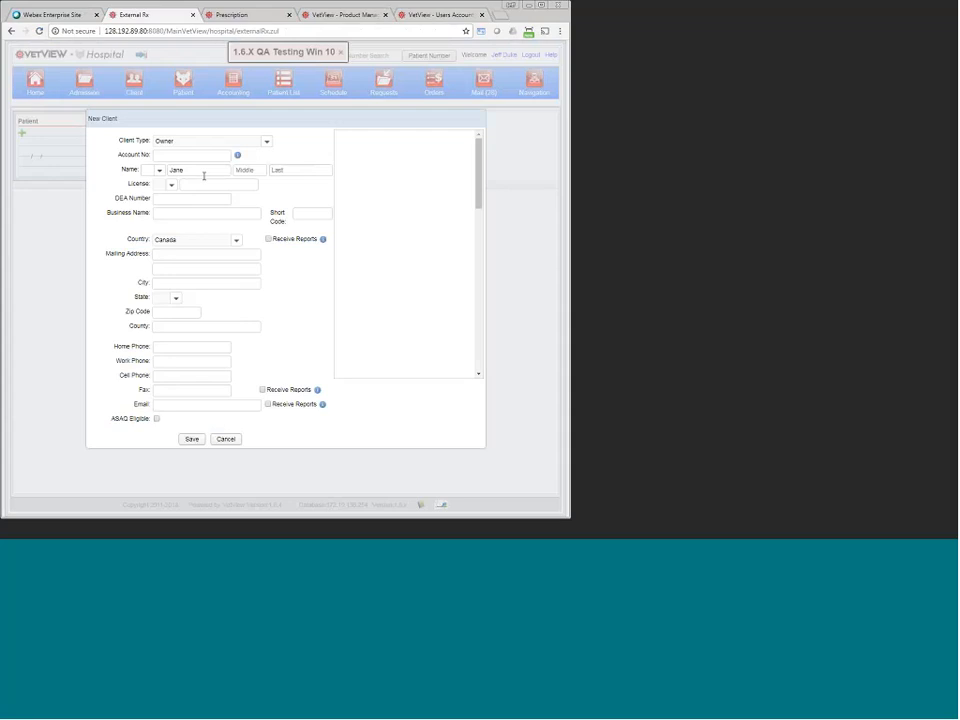
text(Doe)
click(226, 213)
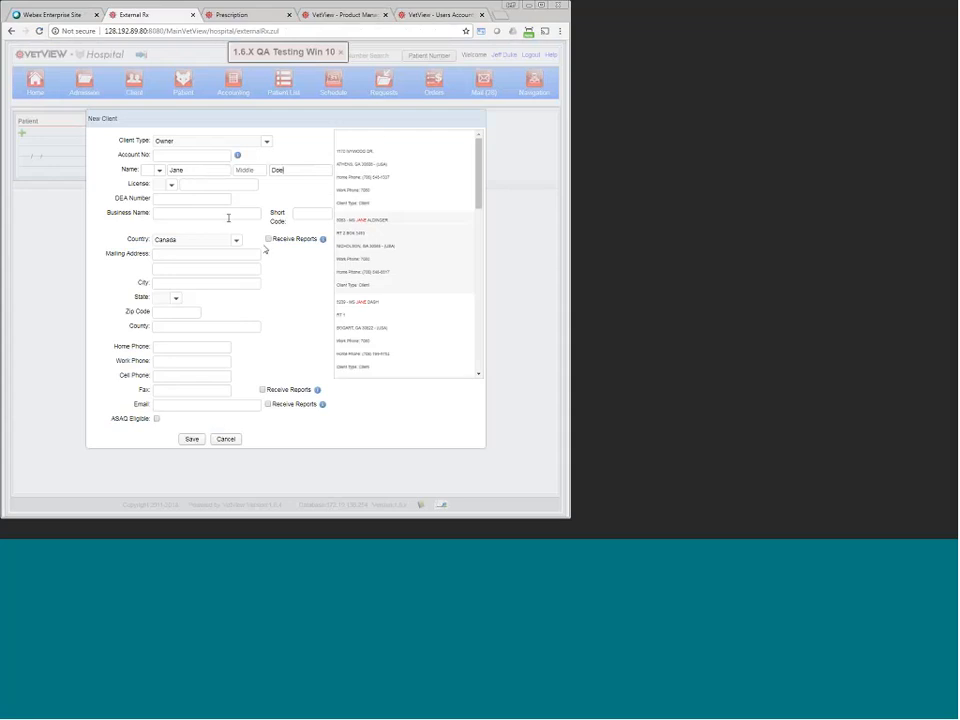
click(404, 166)
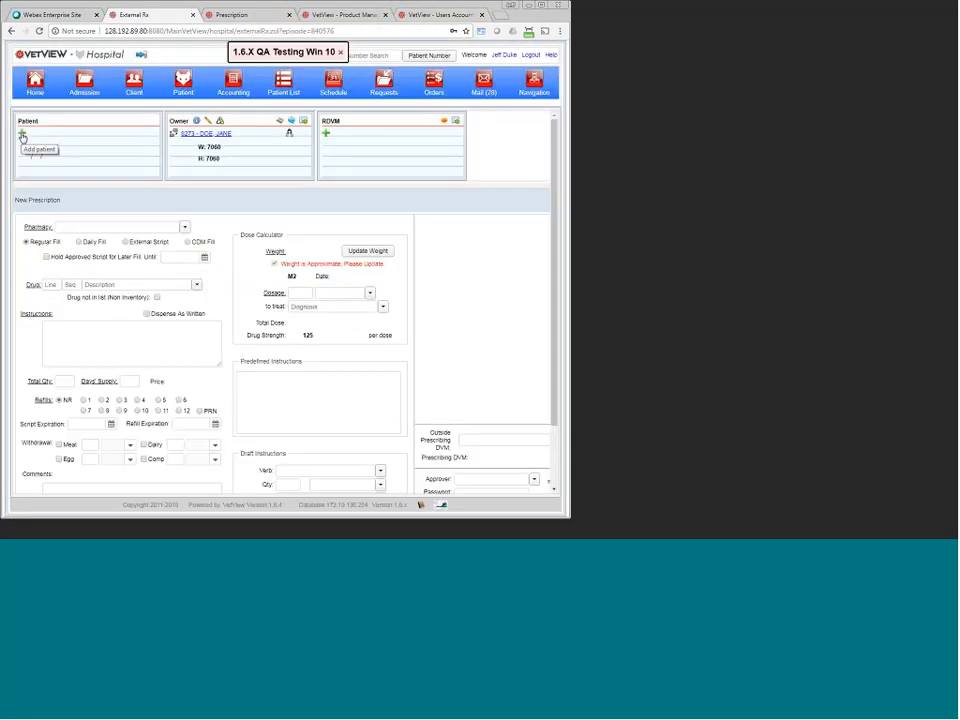
Step: Save patient Fluffy with species Feline on the outside prescription, then zoom the page out one step
click(22, 134)
click(240, 192)
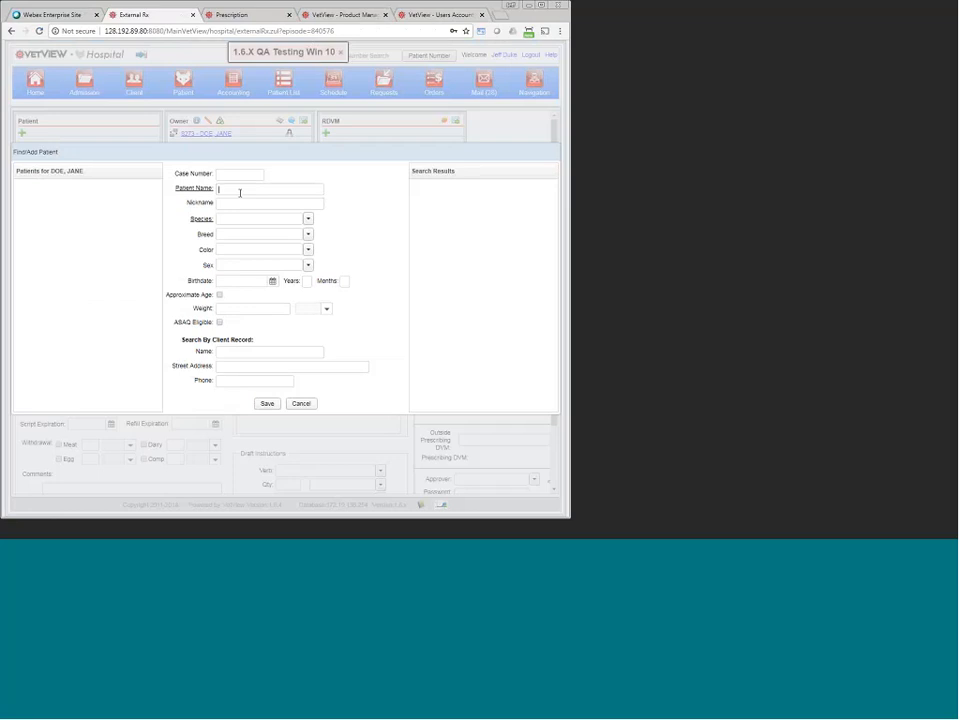
text(Fluffy)
click(233, 220)
text(fe)
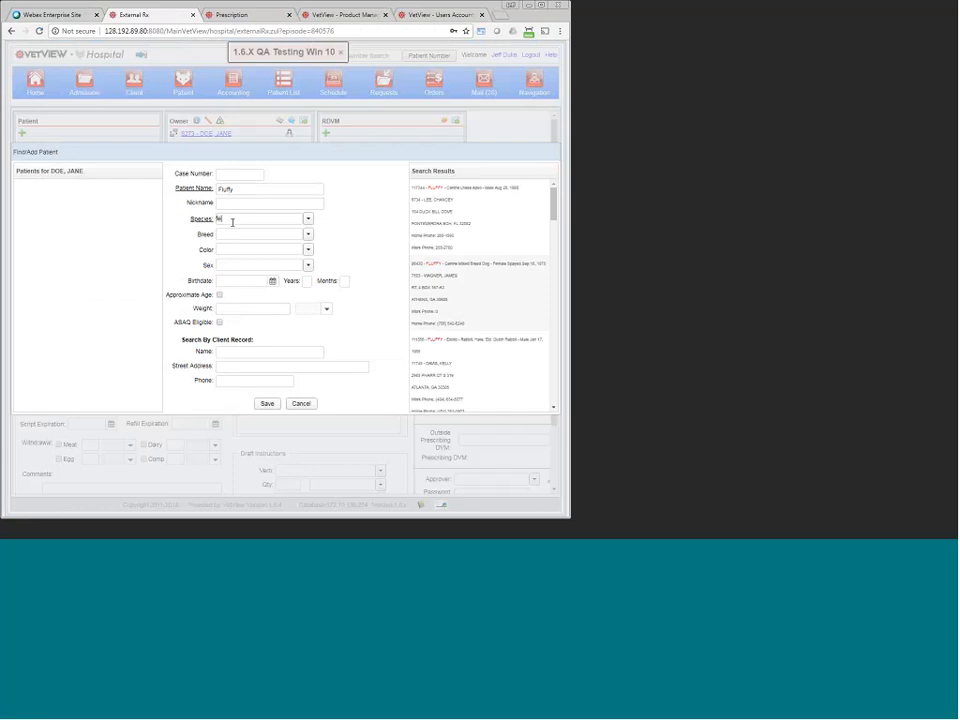
text(line)
key(Return)
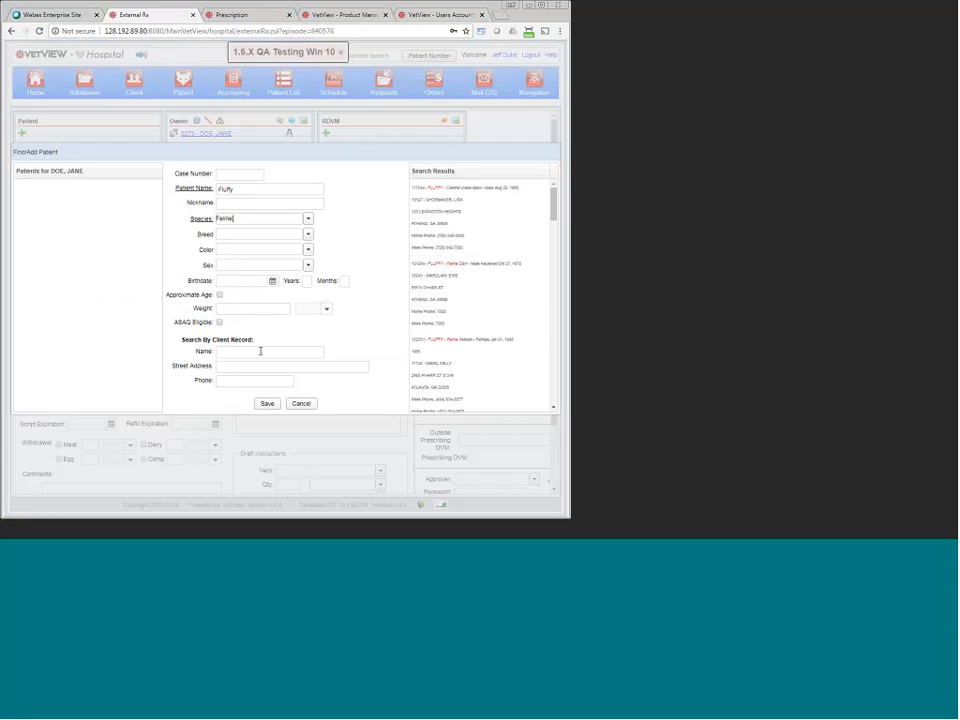
click(267, 404)
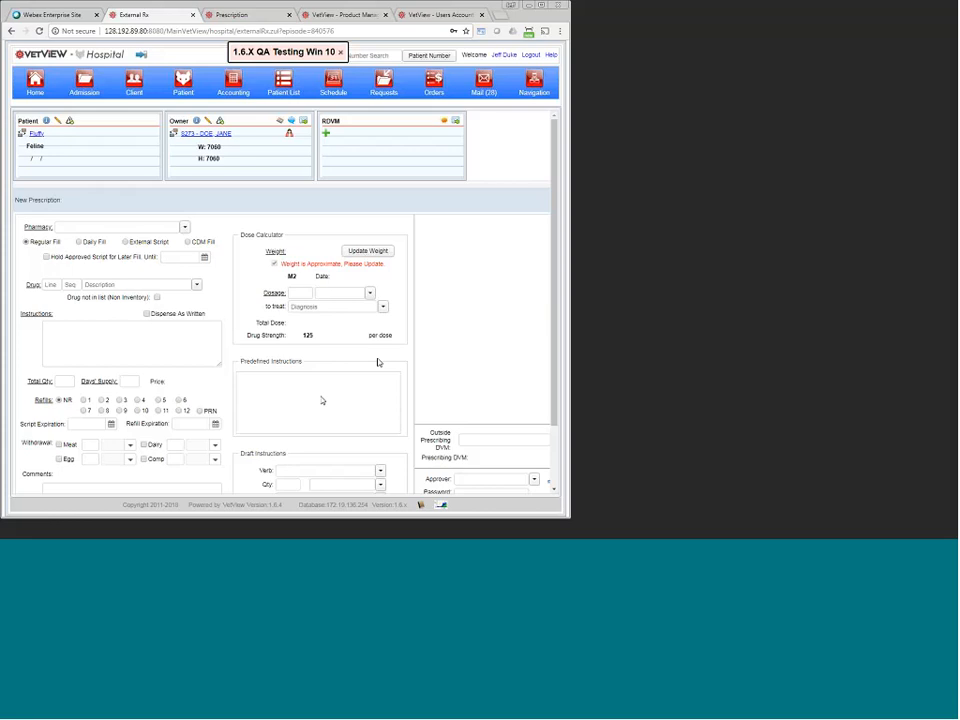
key(ctrl+minus)
key(ctrl+minus)
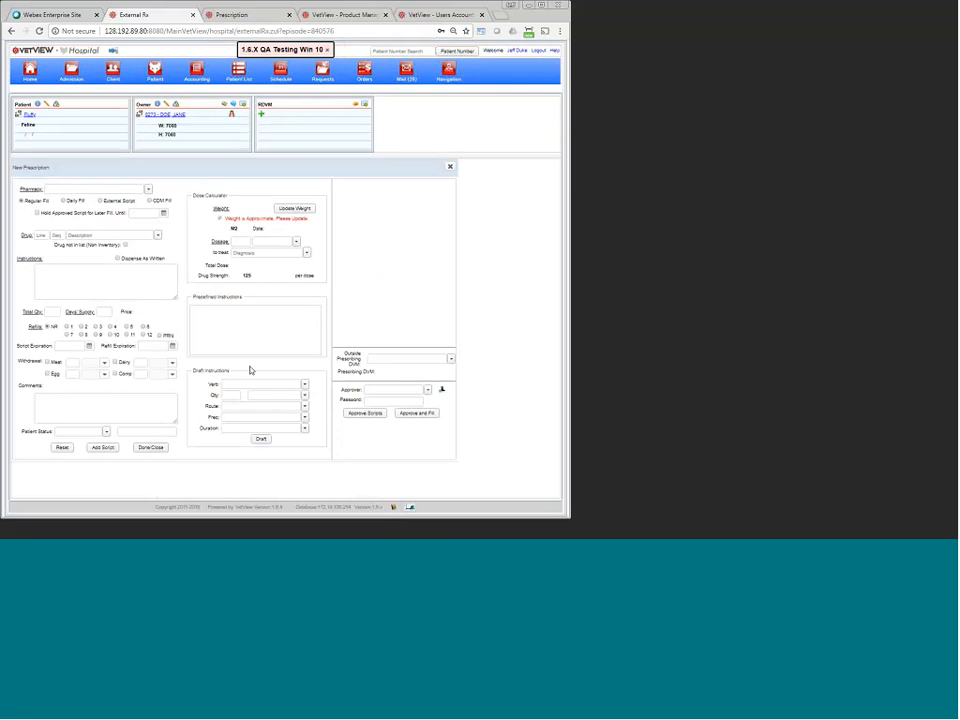
Step: Put the cursor in the Outside Prescribing Vet field of the new prescription form
click(366, 359)
drag(346, 353, 360, 364)
click(378, 358)
click(369, 358)
Step: Maximize the browser window and enlarge the page to 110%
click(635, 285)
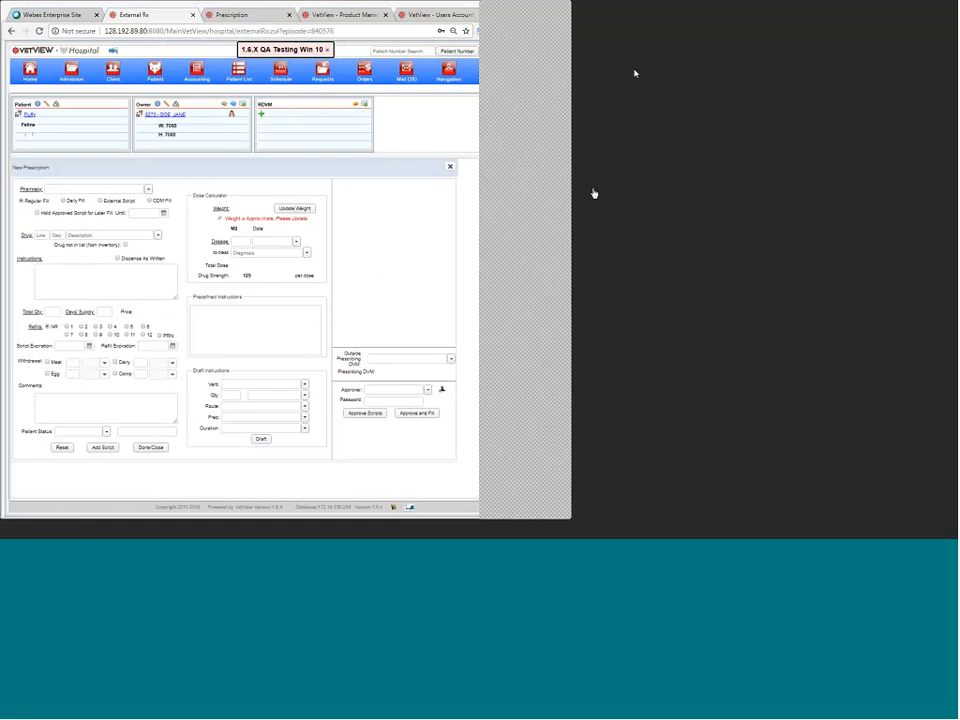
drag(643, 11, 485, 43)
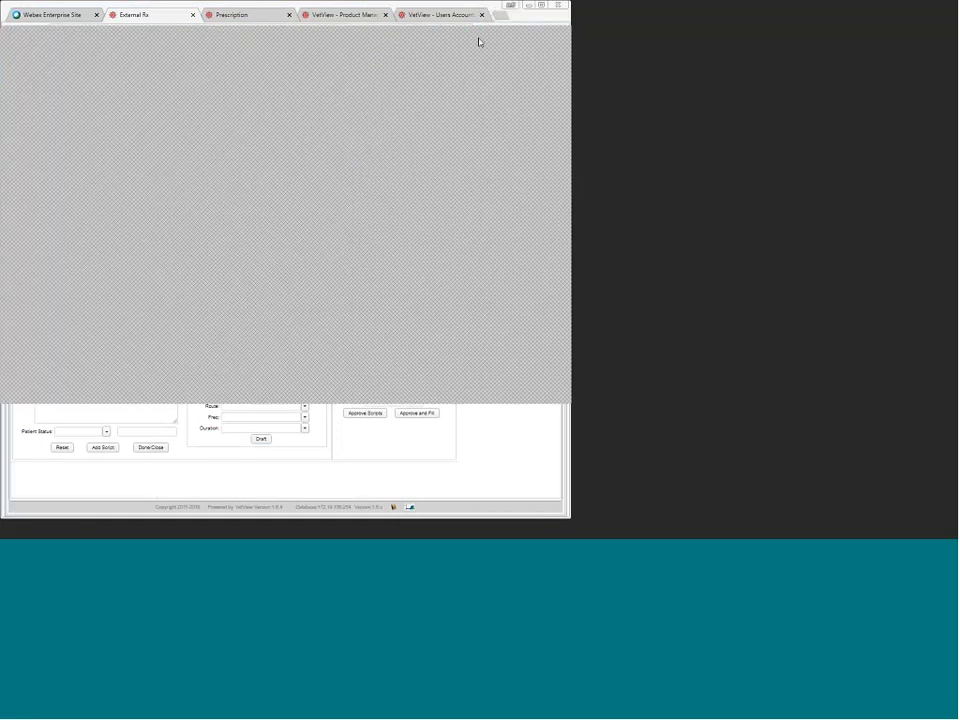
double_click(479, 39)
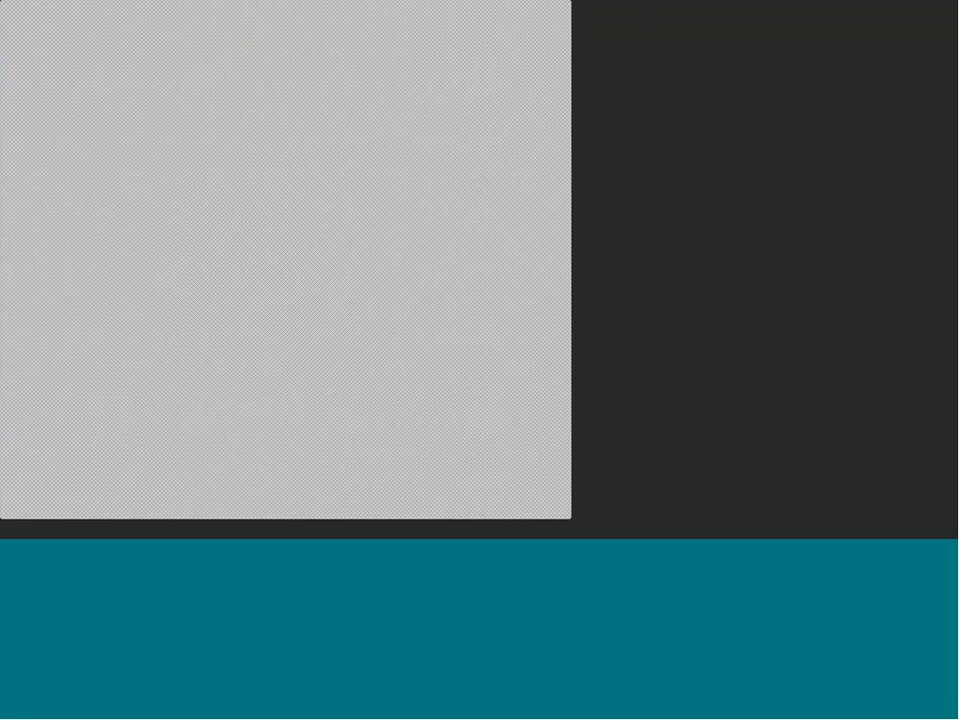
click(557, 11)
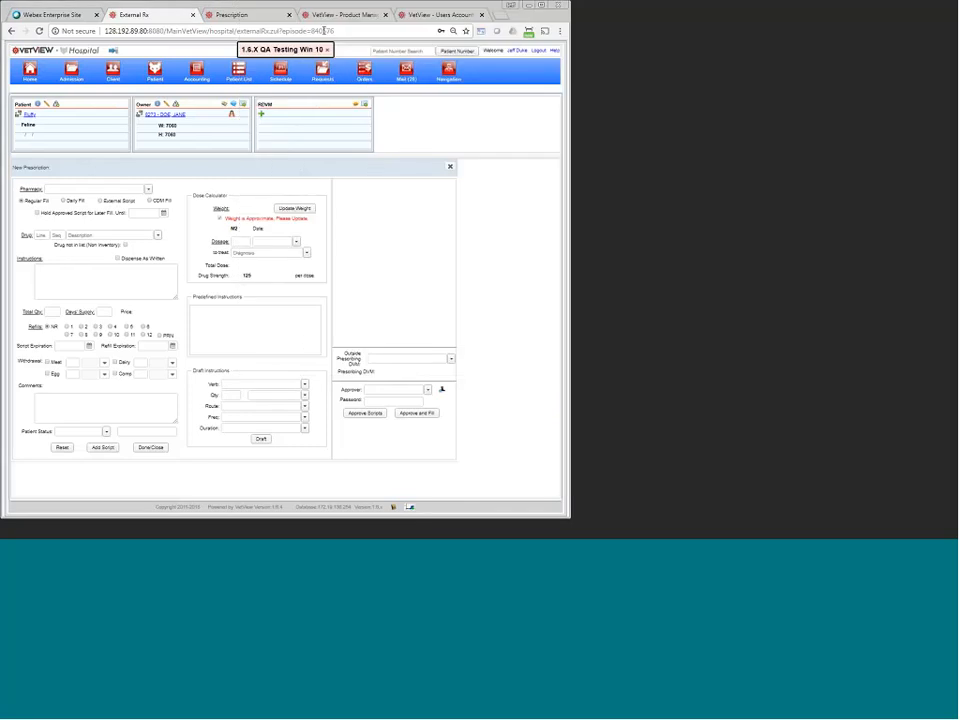
double_click(383, 5)
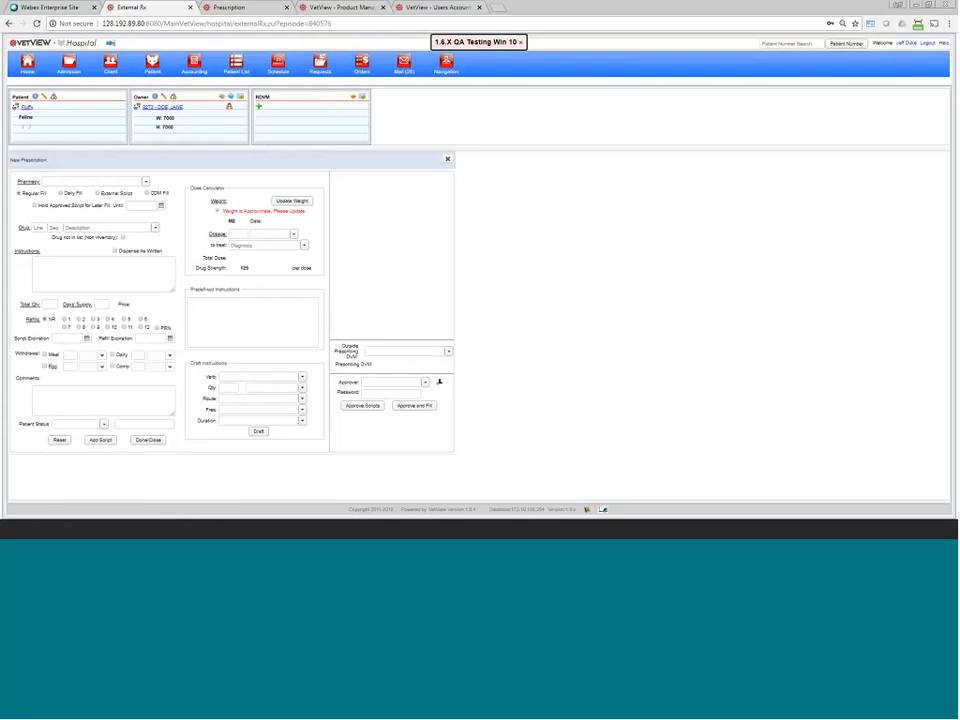
key(ctrl+plus)
key(ctrl+plus)
key(ctrl+plus)
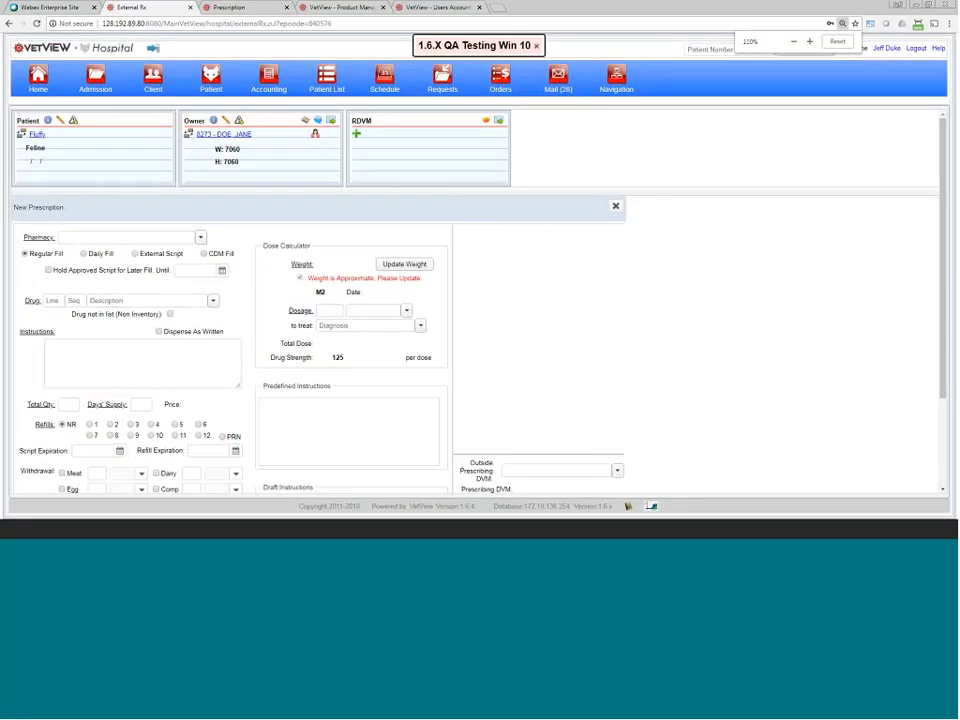
click(52, 534)
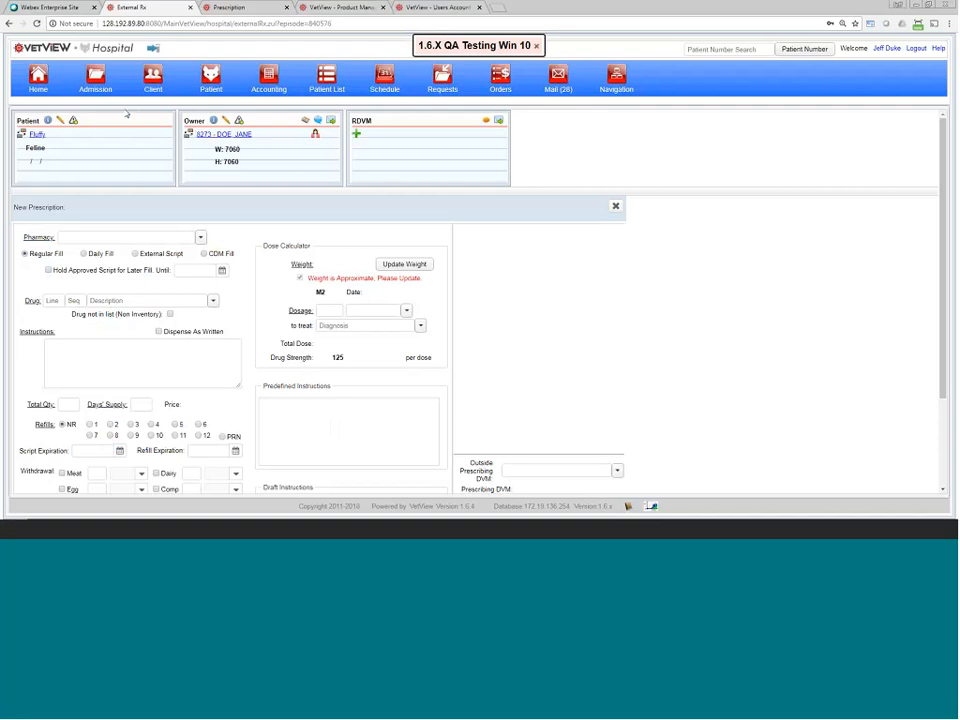
Step: From the prescription label page, open the patient's record and its Visit Information
click(224, 9)
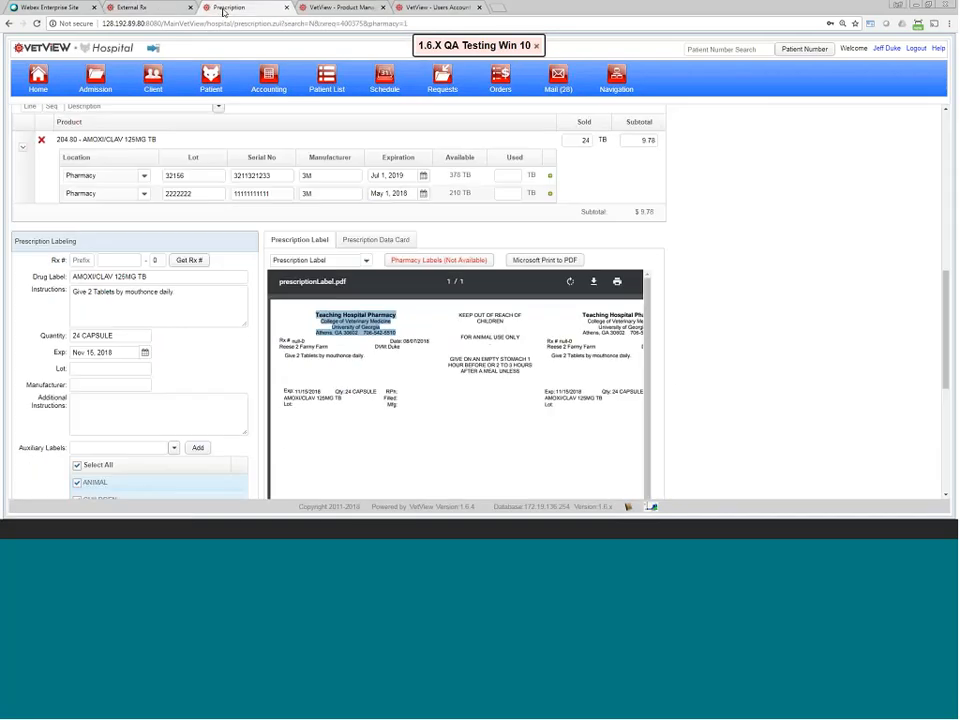
scroll(157, 150, up, 10)
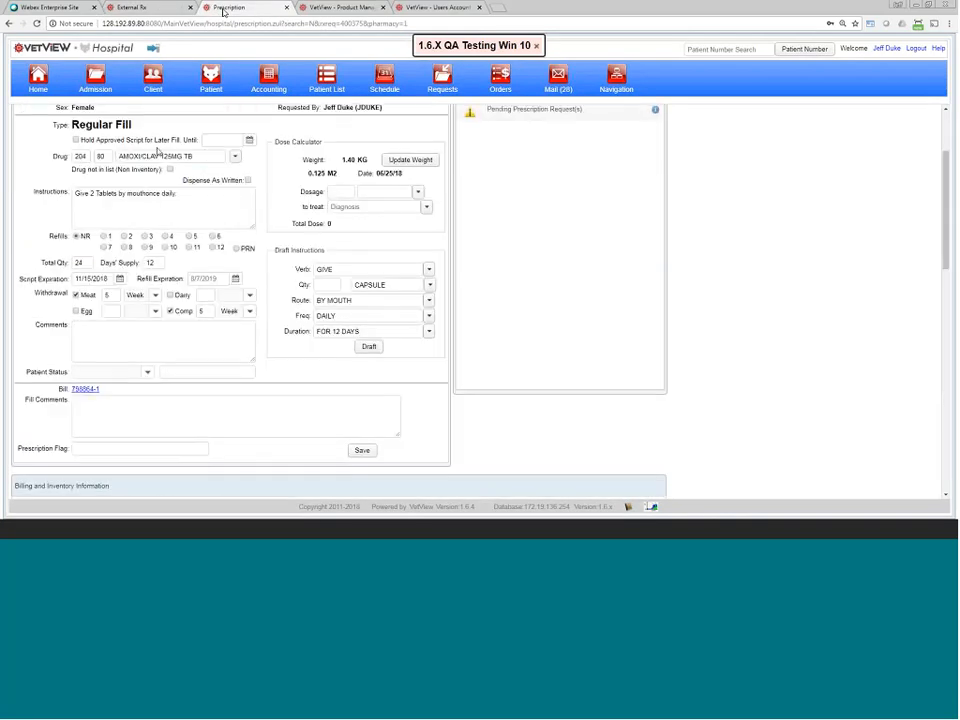
click(133, 179)
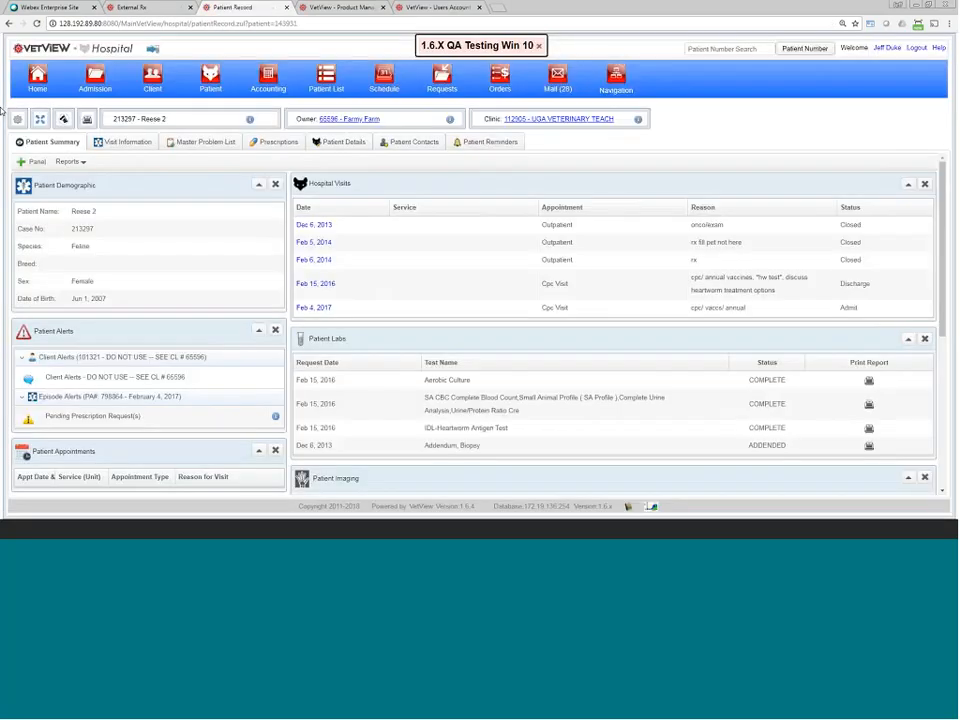
click(127, 141)
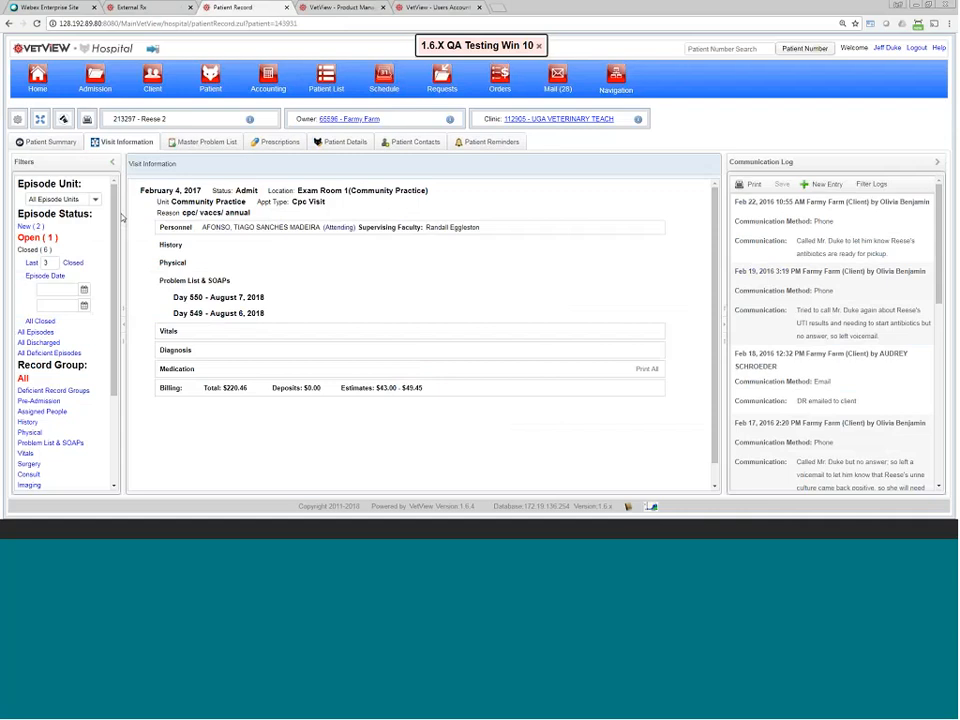
Step: Open and close a New Prescription unsaved, then show the patient's Prescriptions list
mouse_move(504, 199)
click(554, 192)
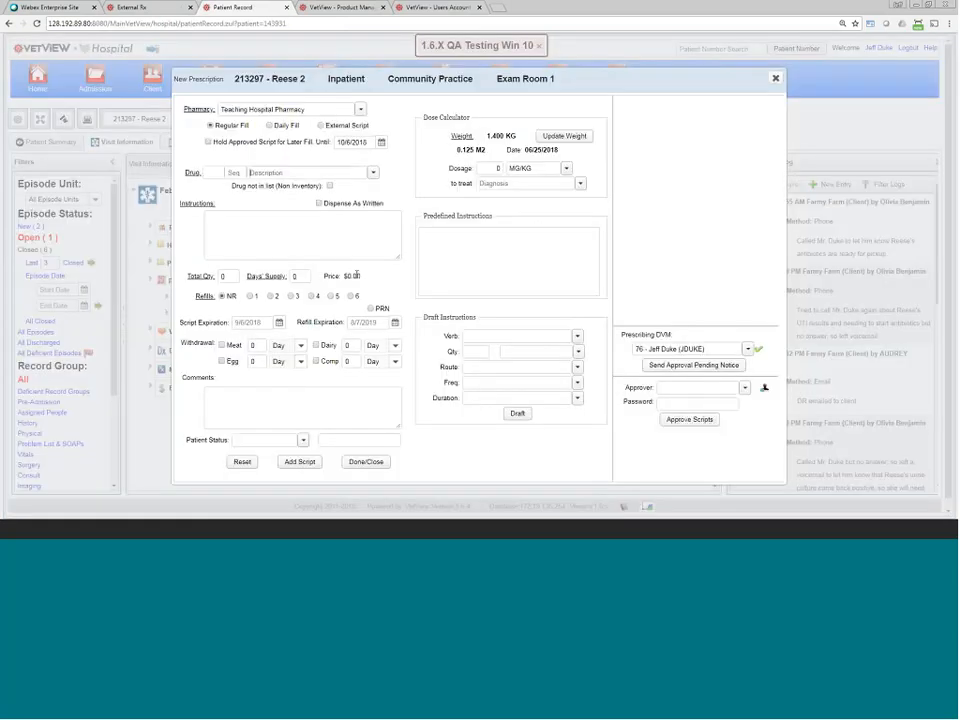
click(366, 461)
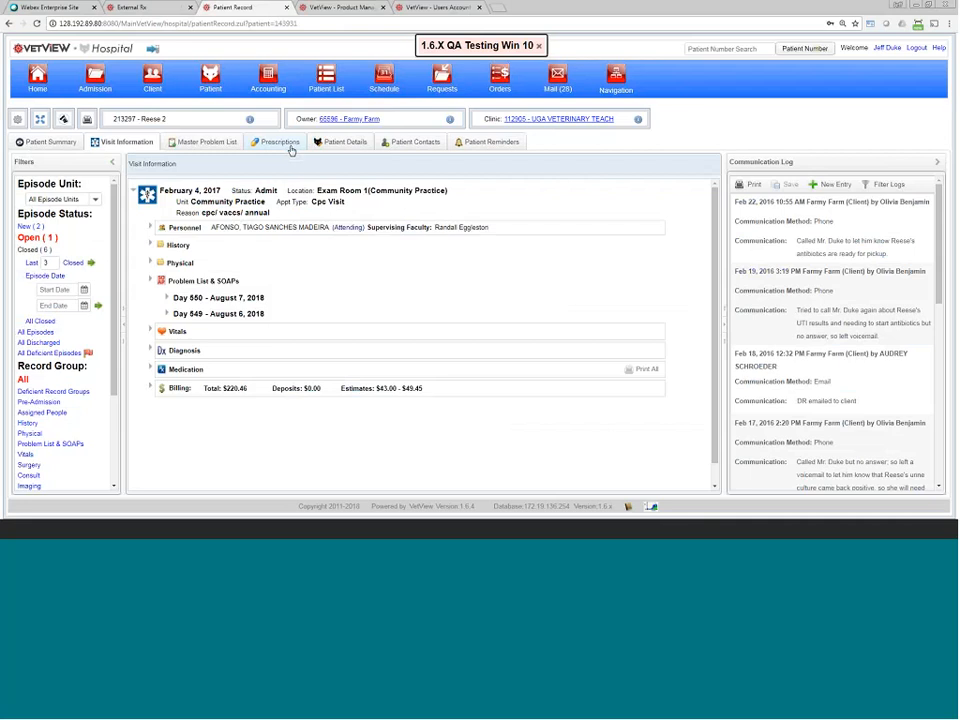
click(289, 145)
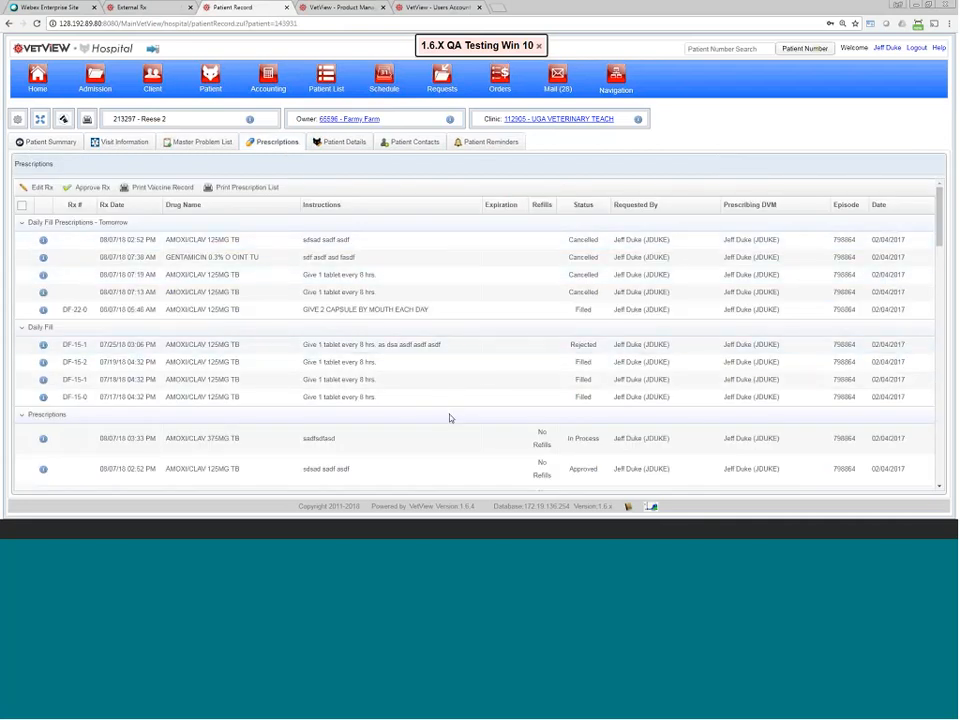
Step: Copy the 14-day AMOXI/CLAV 125MG TB prescription as a new Rx and tick the copy
scroll(451, 409, down, 2)
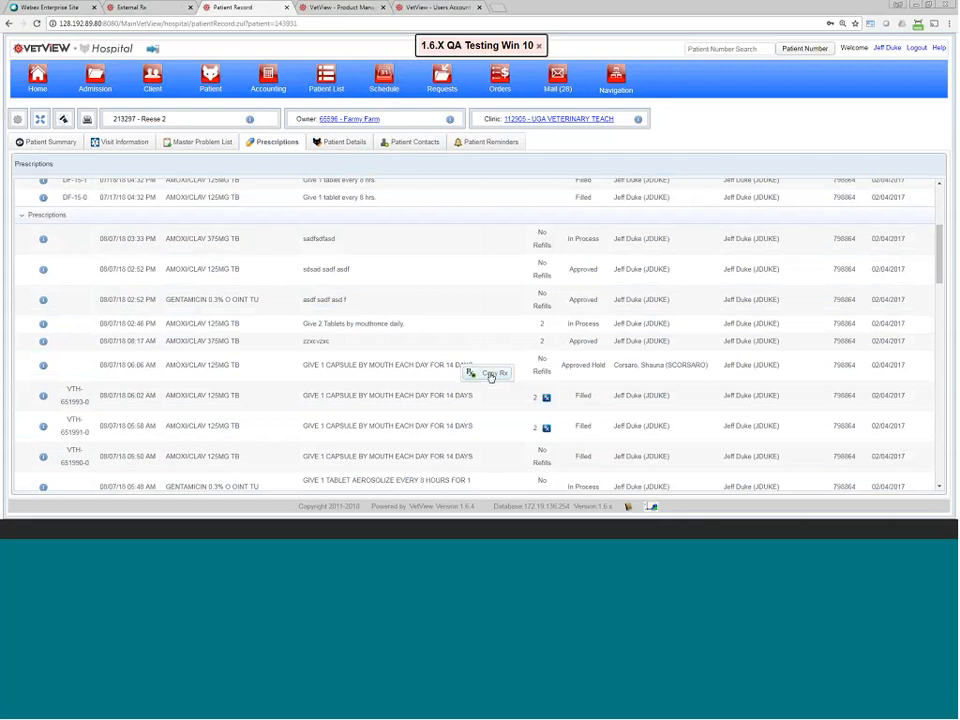
click(491, 374)
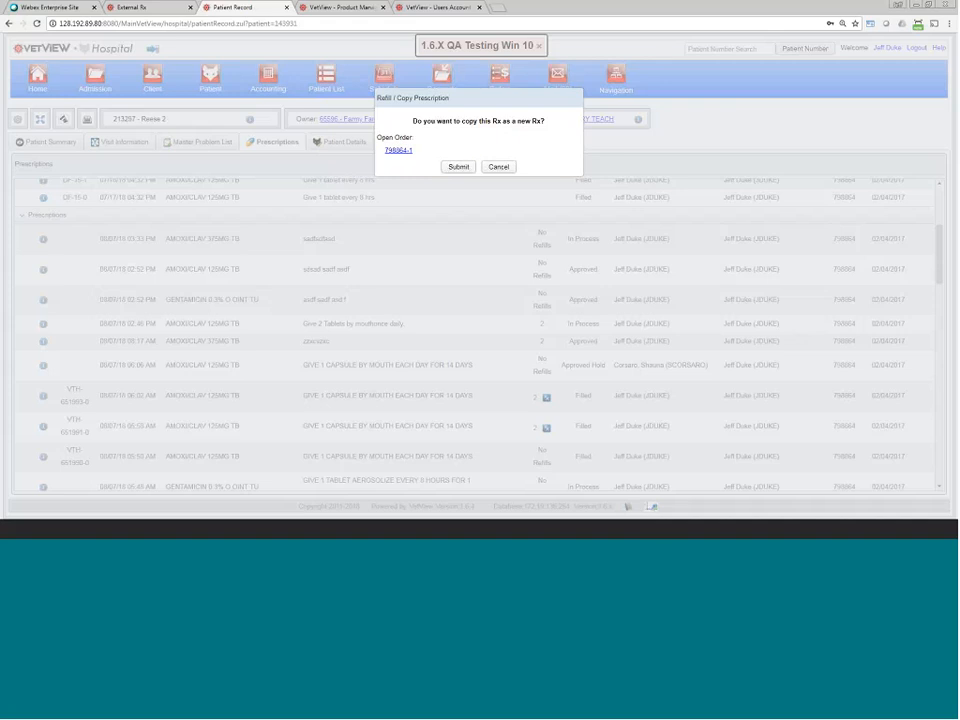
click(459, 168)
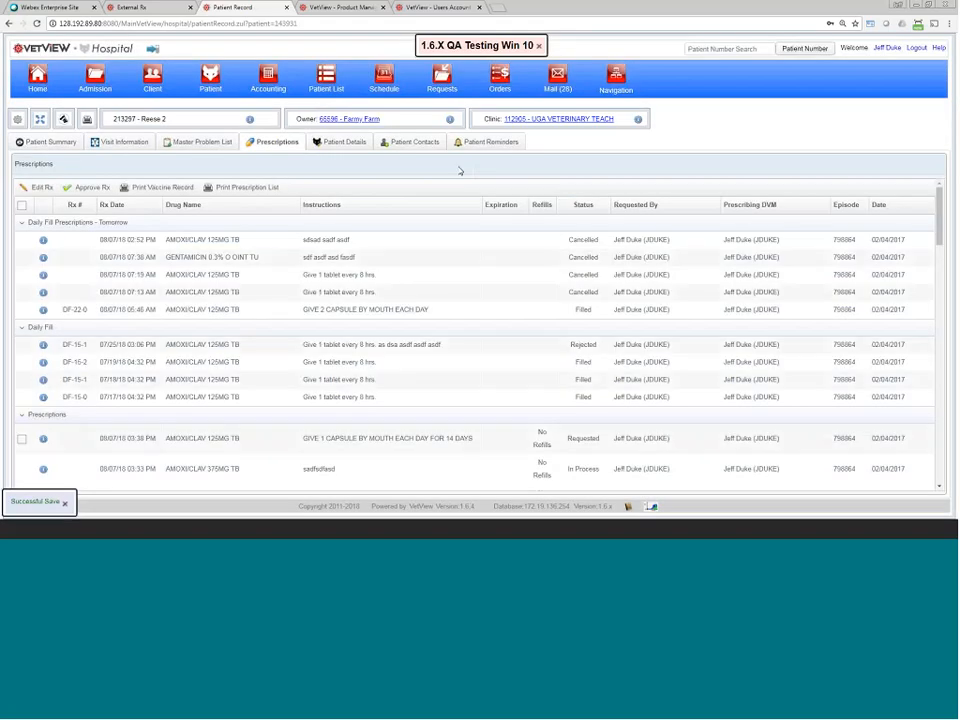
click(21, 438)
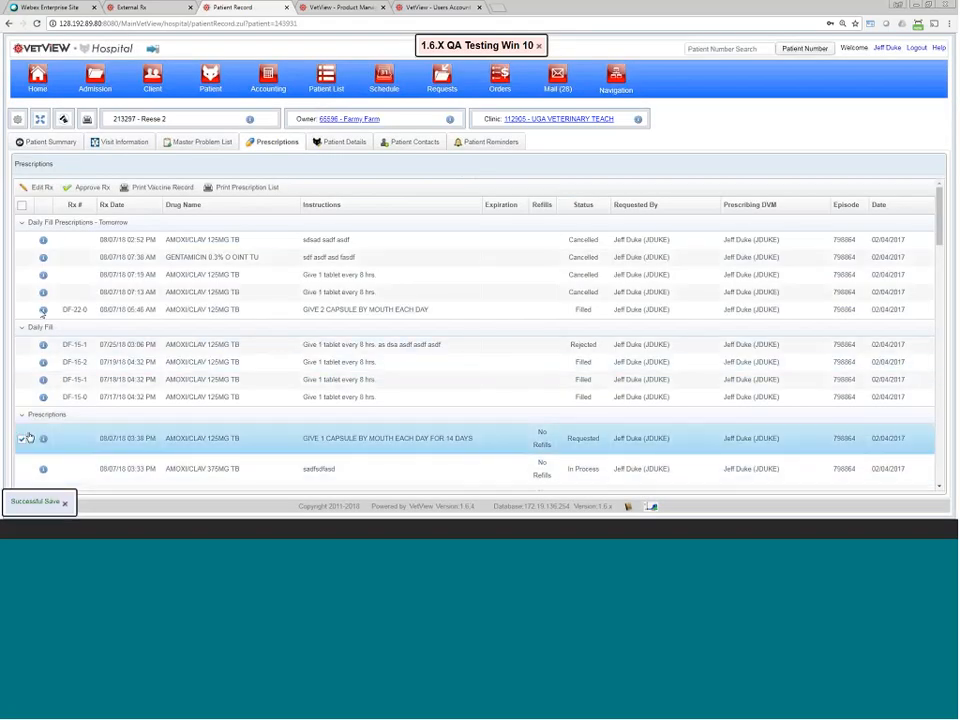
Step: Toggle Drug not in list and Regular Fill on the copied AMOXI/CLAV Rx, then close without saving
click(40, 187)
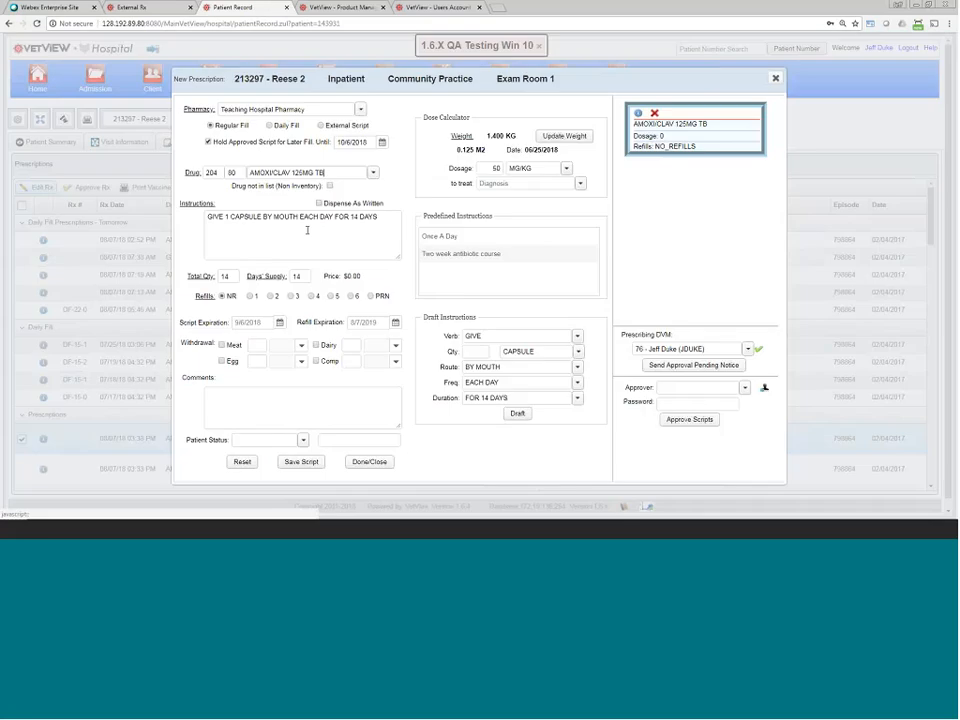
drag(323, 174, 197, 192)
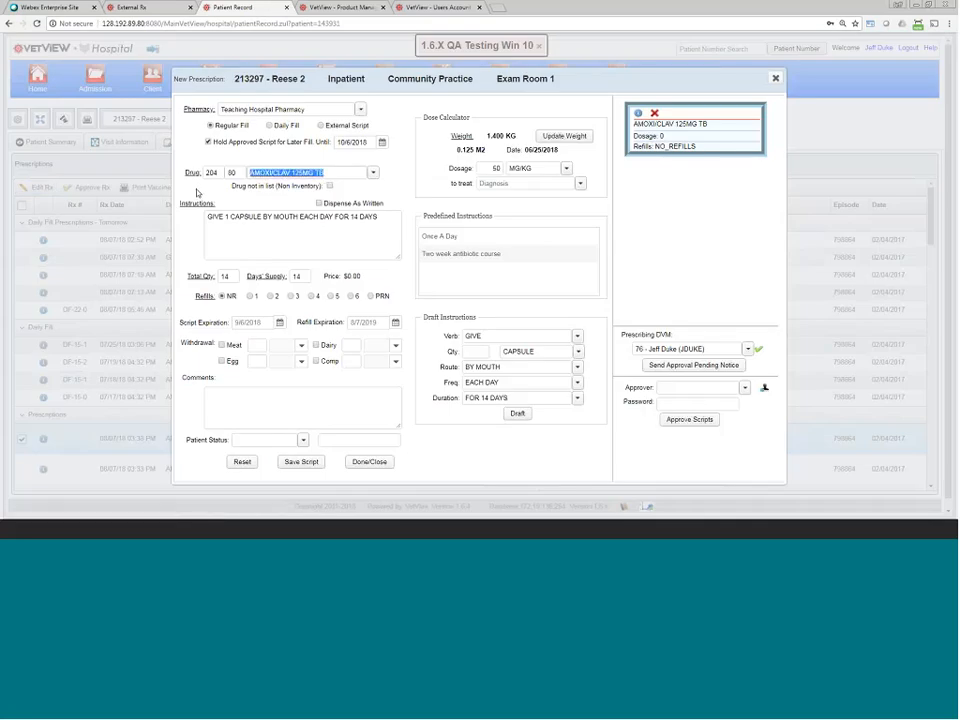
click(331, 187)
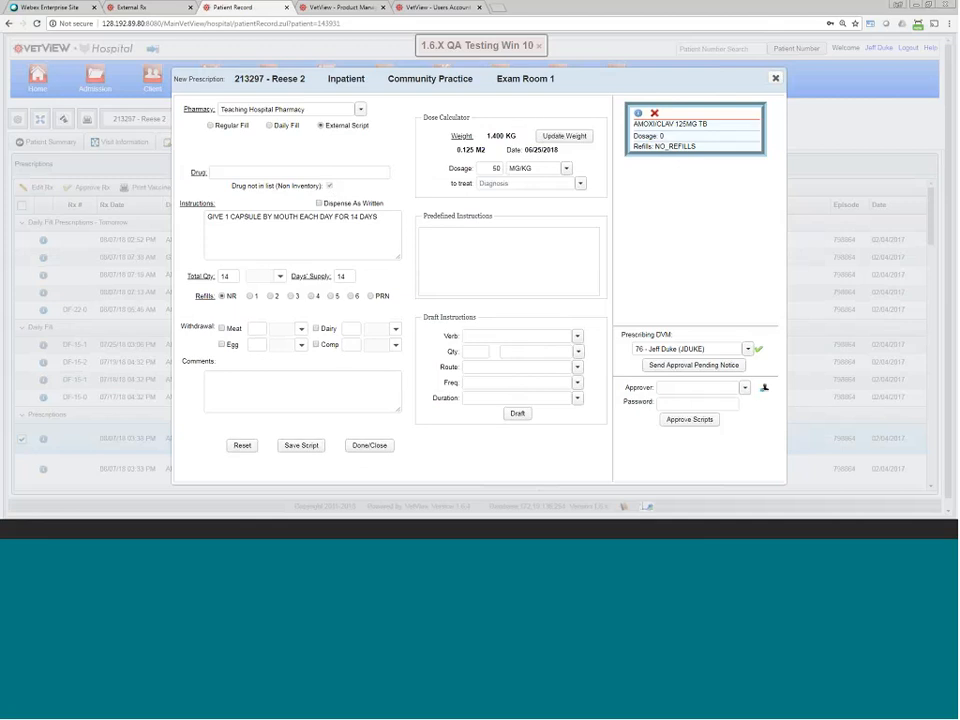
click(210, 125)
click(231, 170)
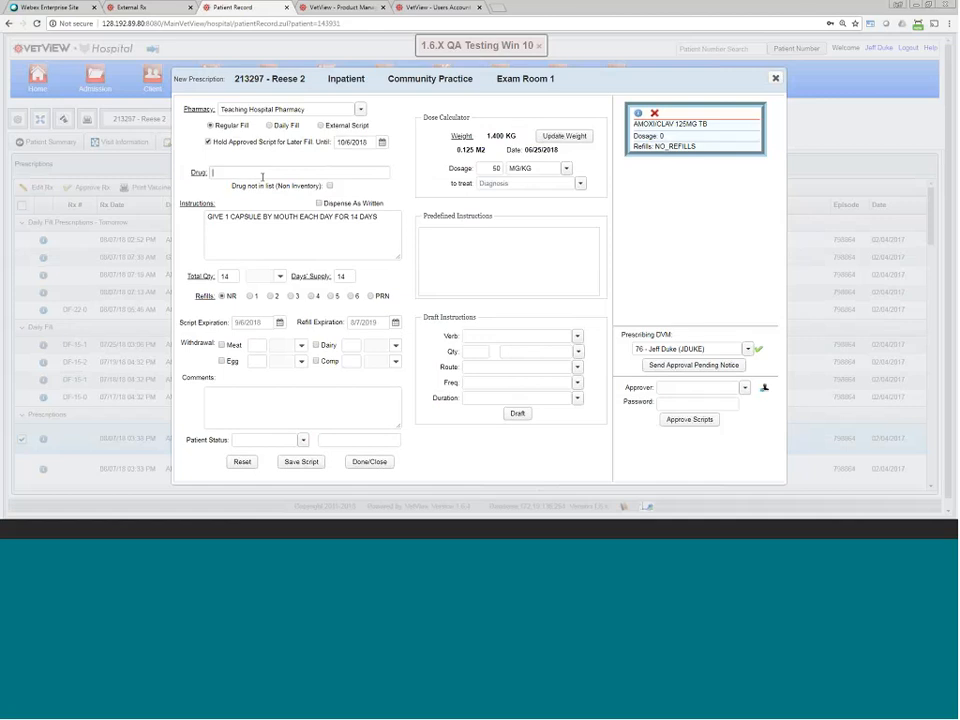
click(369, 462)
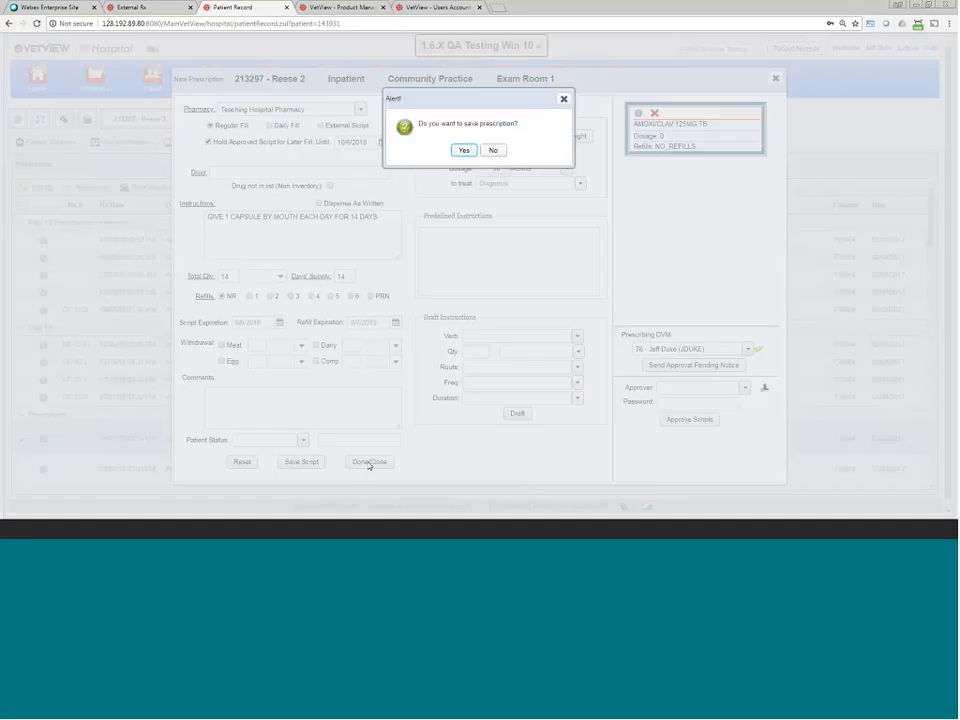
click(492, 151)
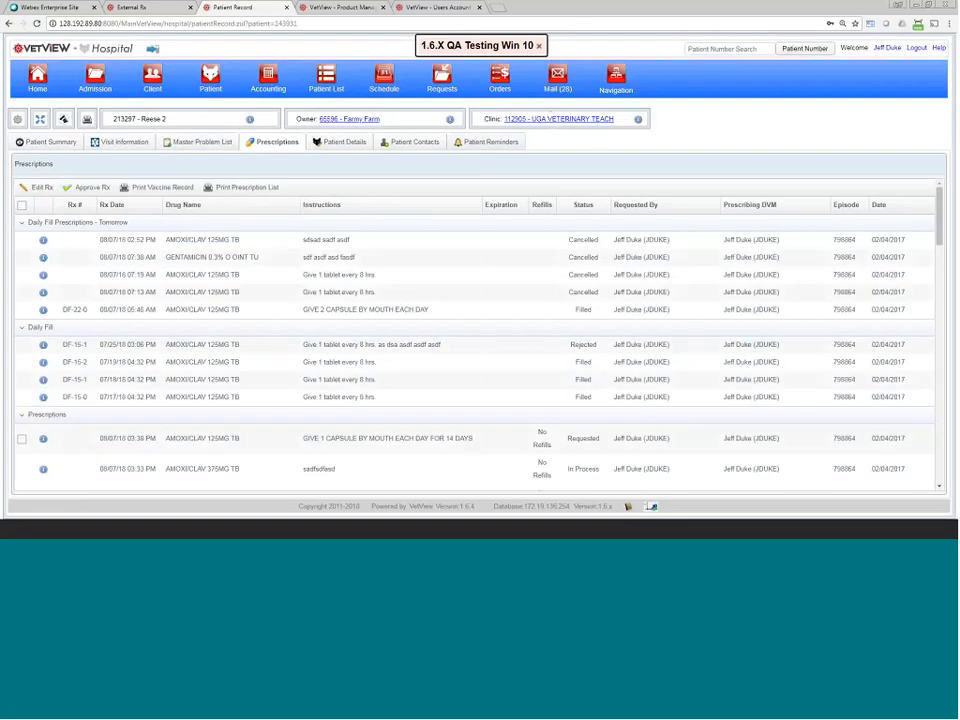
double_click(598, 444)
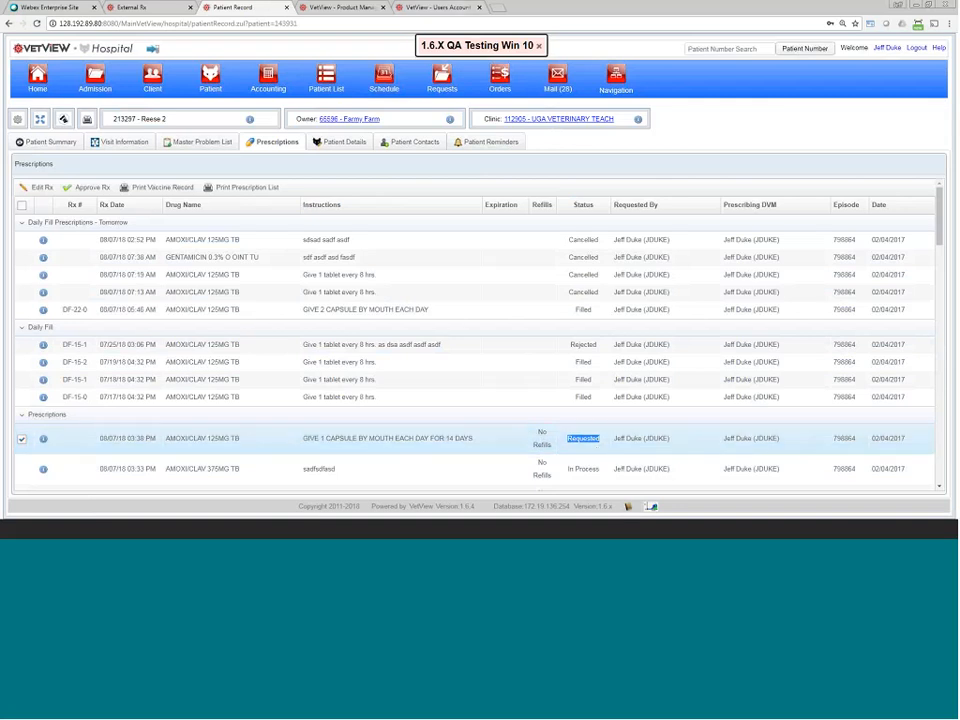
Step: Go to Prescription Search under Pharmacy Screens in the Navigation menu
click(616, 80)
click(395, 291)
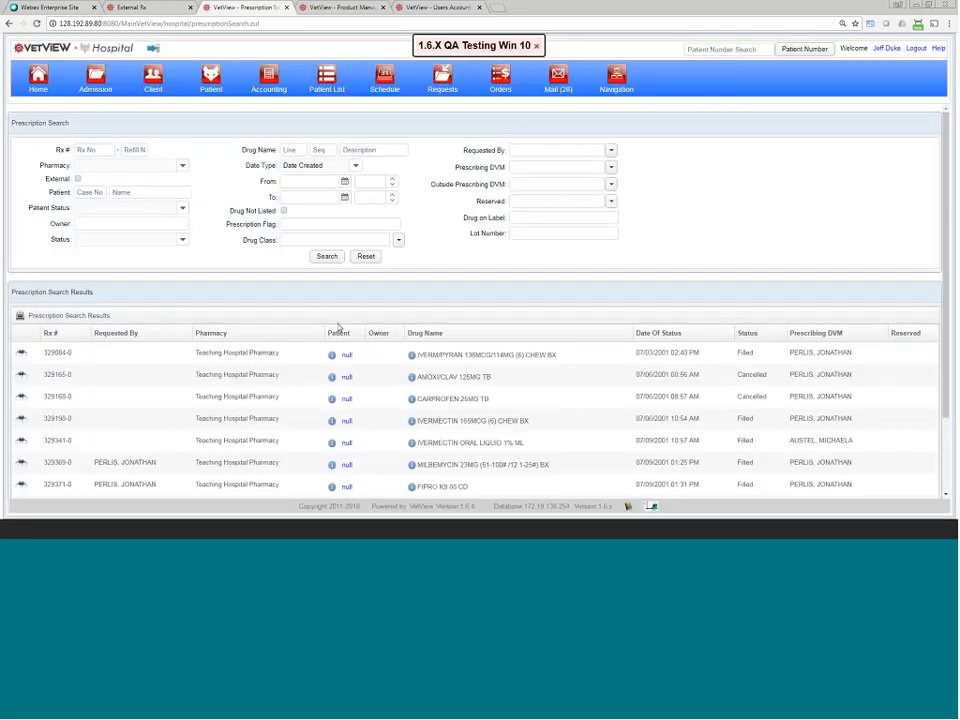
click(298, 239)
click(295, 268)
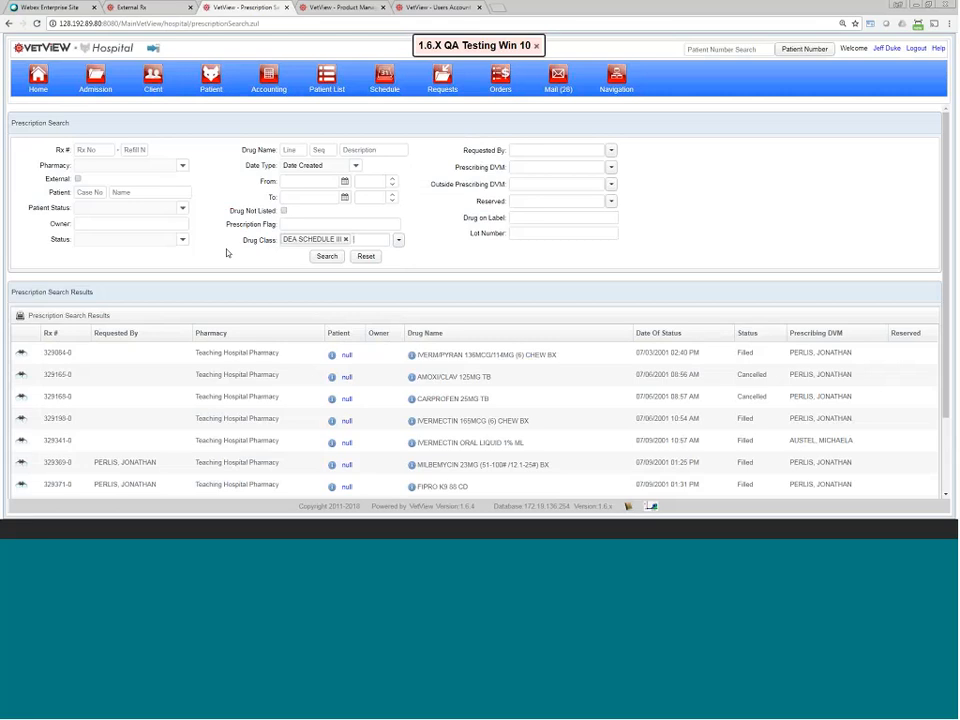
click(344, 240)
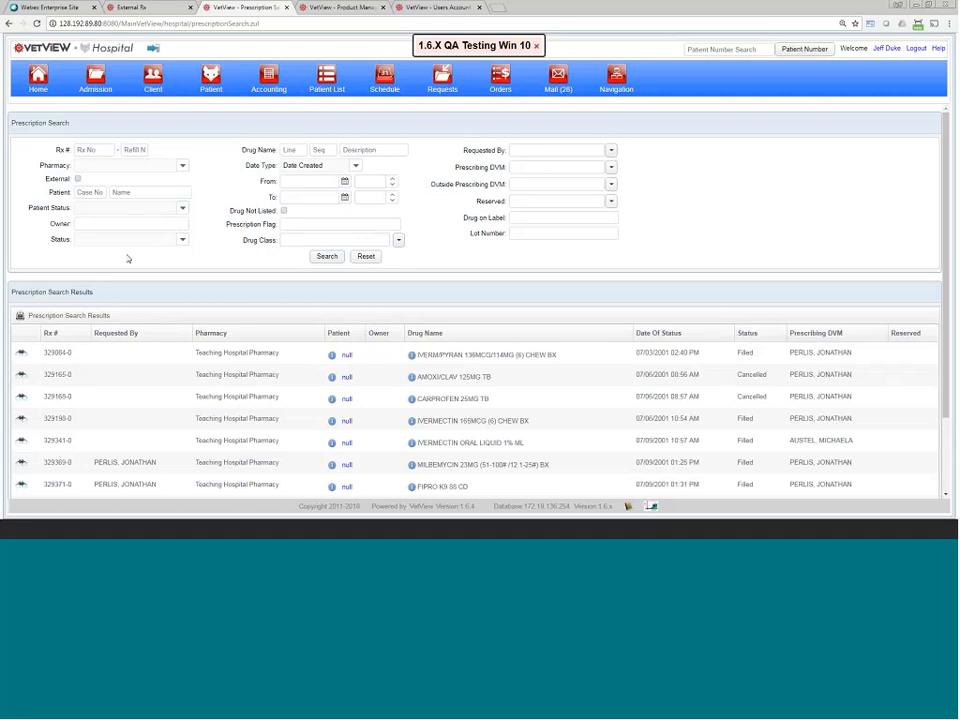
click(119, 193)
click(111, 208)
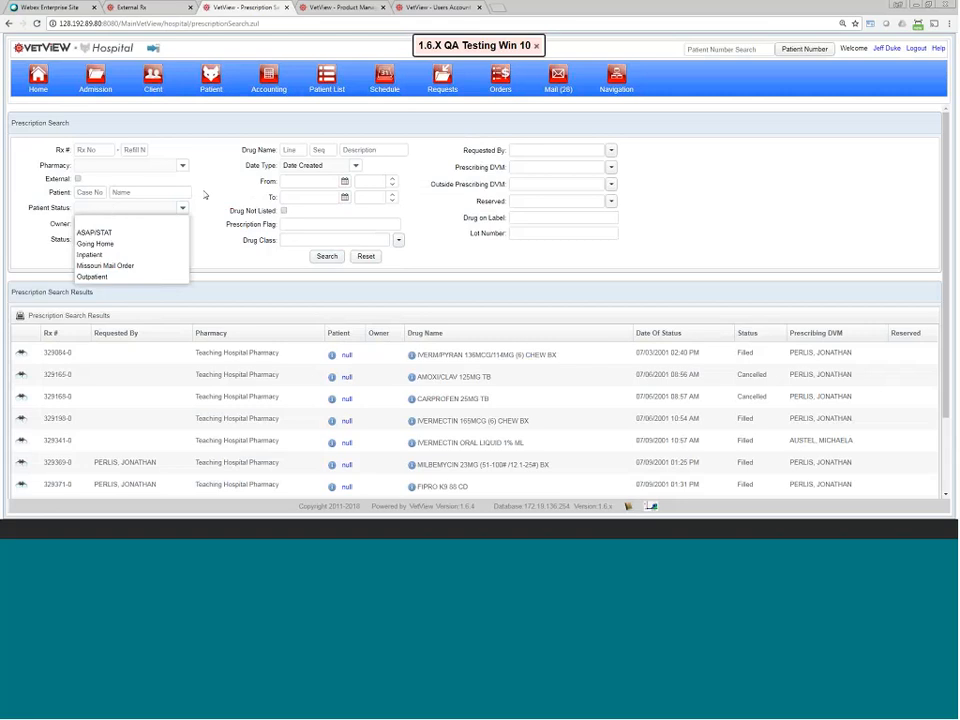
click(205, 195)
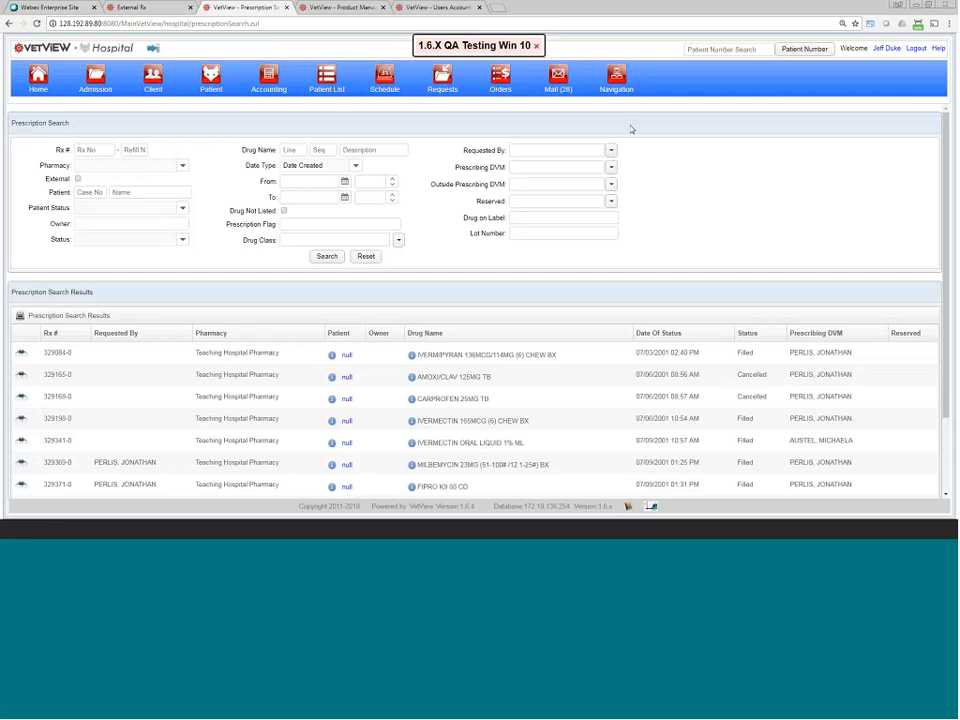
click(616, 79)
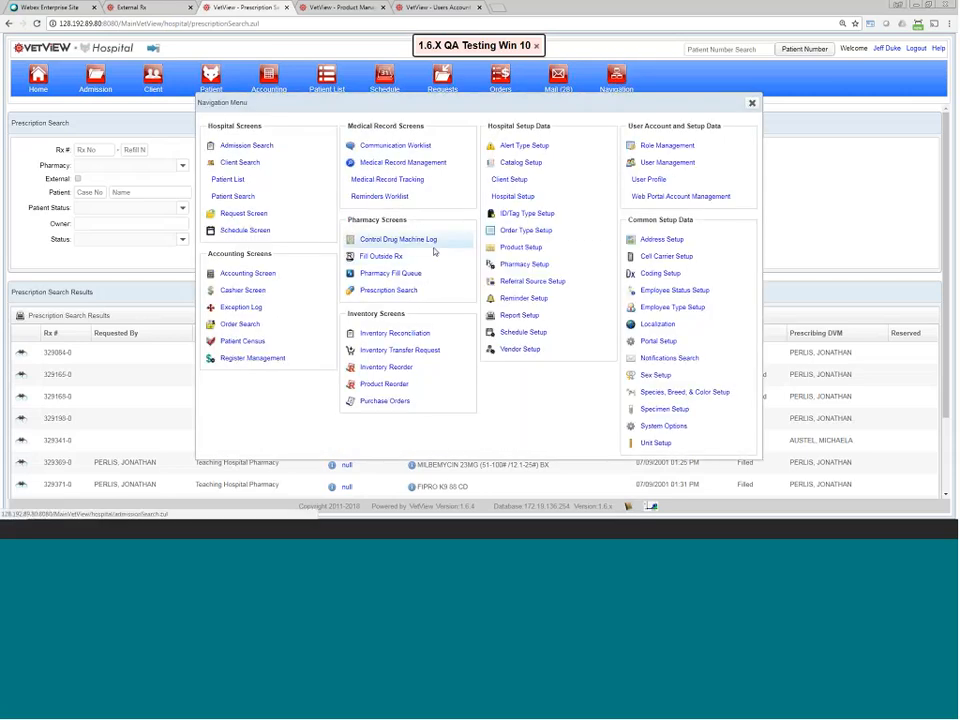
Step: Reload Prescription Search, then go to Pharmacy Setup under Hospital Setup Data
click(399, 293)
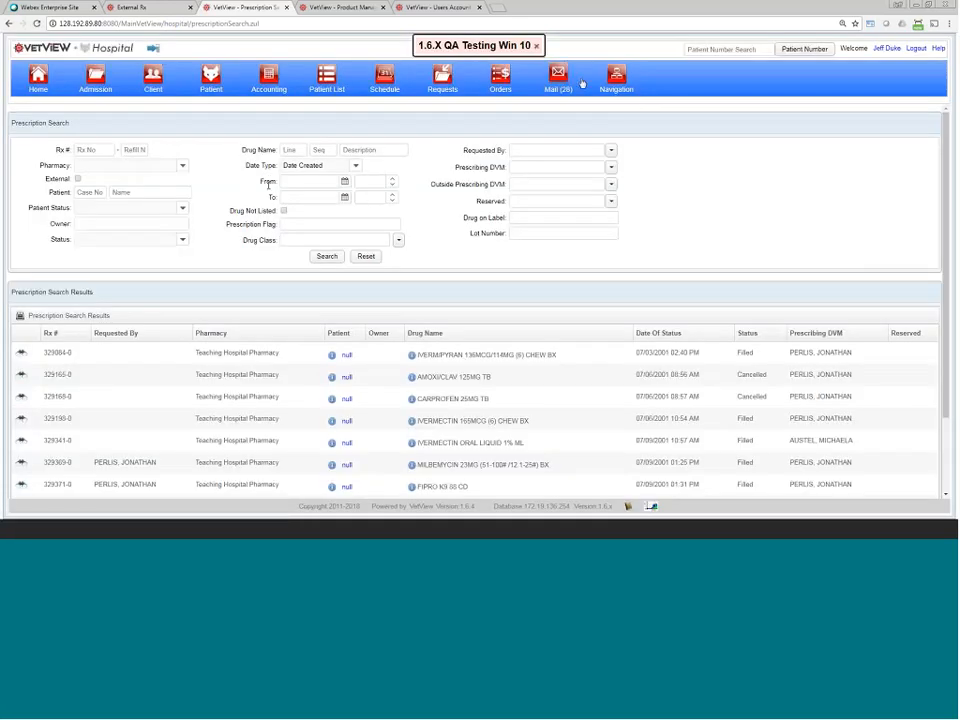
click(617, 78)
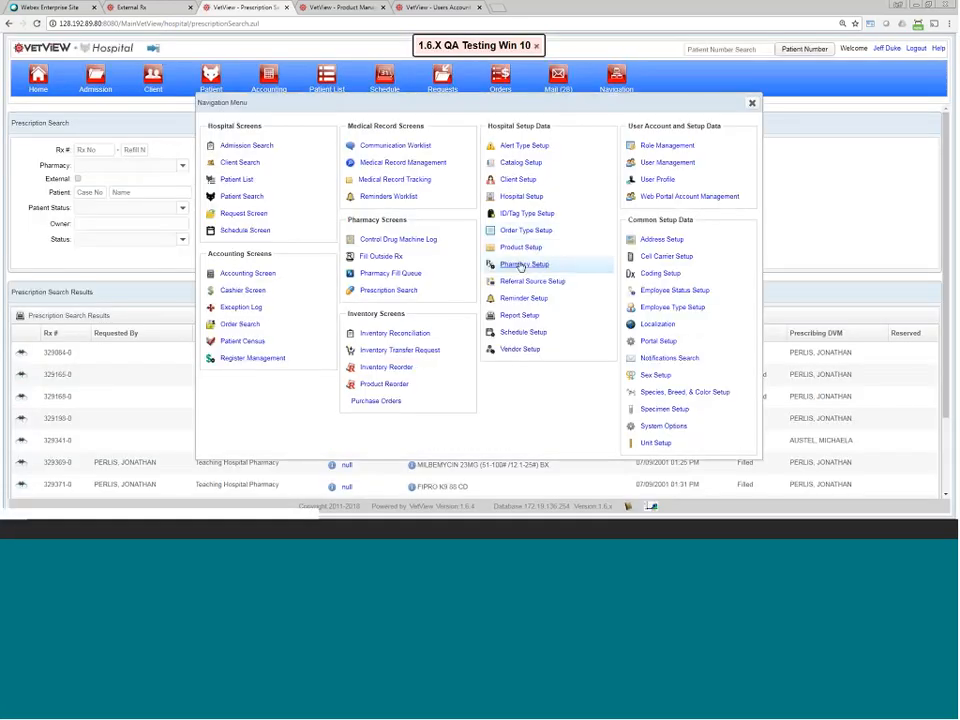
click(521, 265)
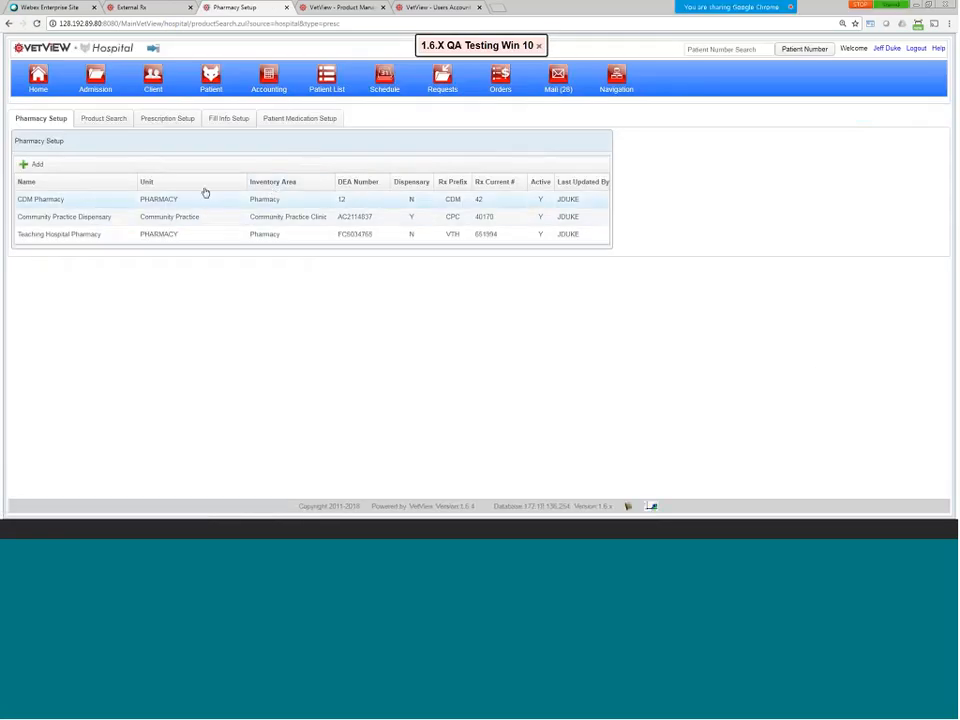
Step: Open Drug Class Setup, inspect DEA SCHEDULE II's refill level and length 0, then cancel
click(166, 120)
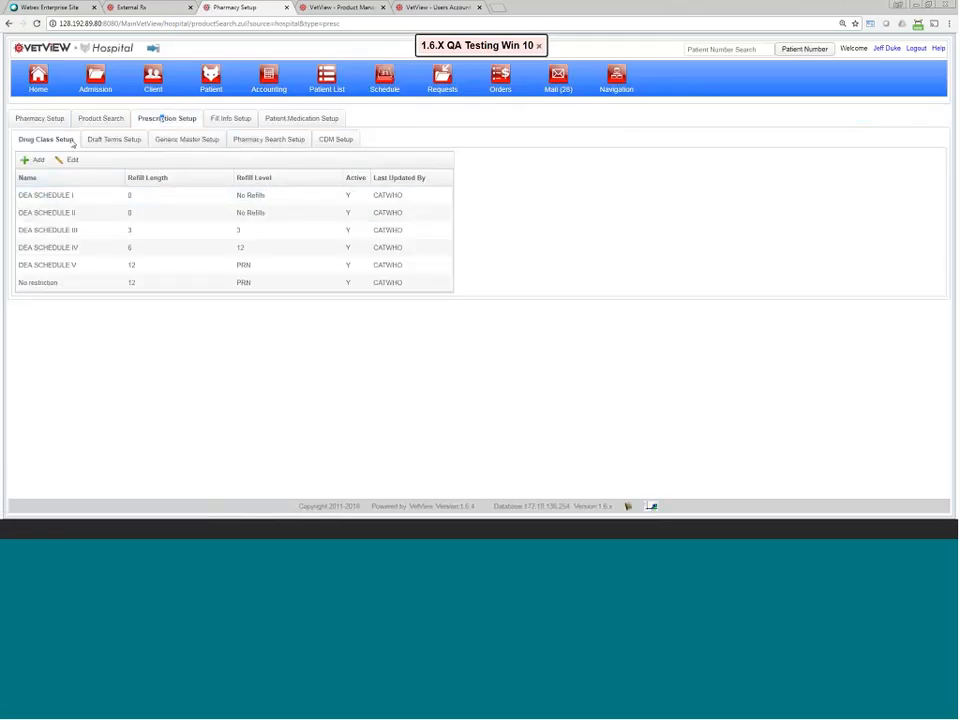
drag(73, 144, 22, 141)
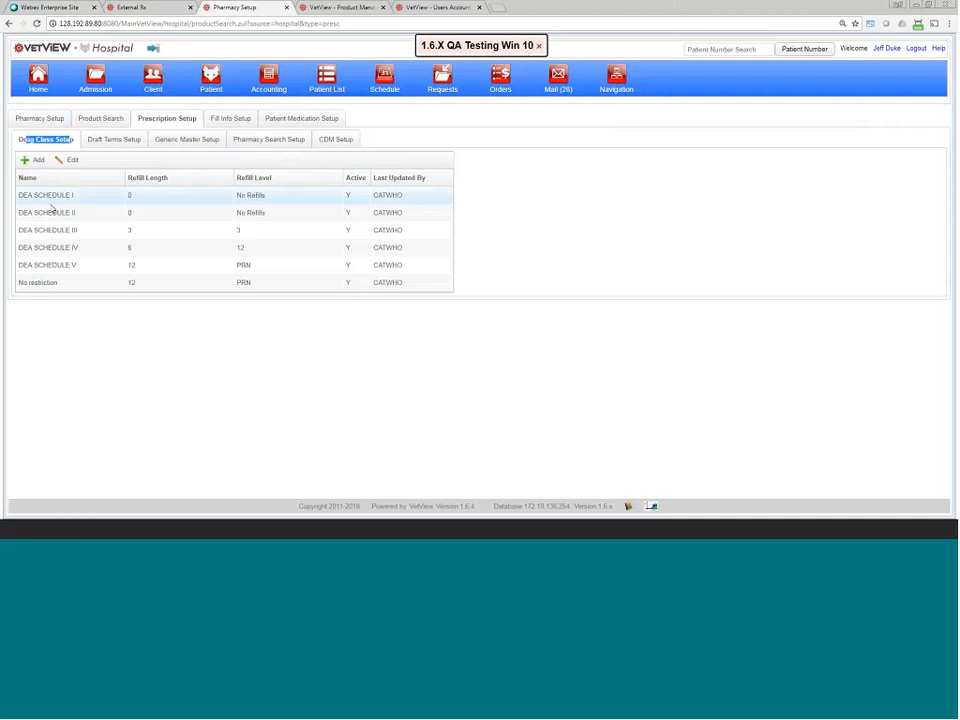
click(110, 217)
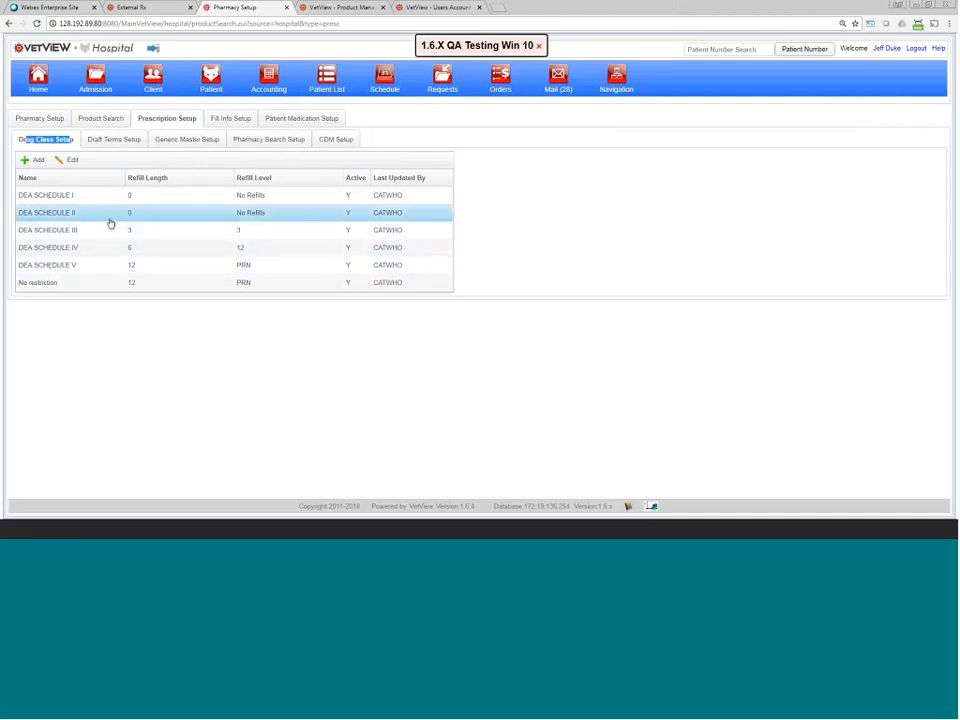
double_click(110, 218)
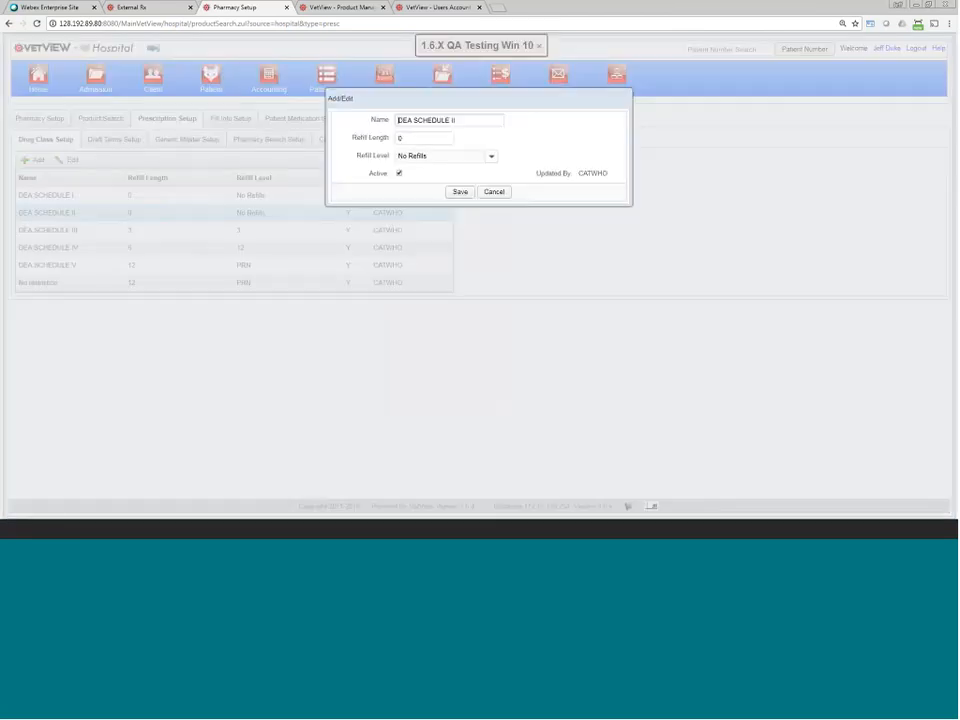
click(431, 160)
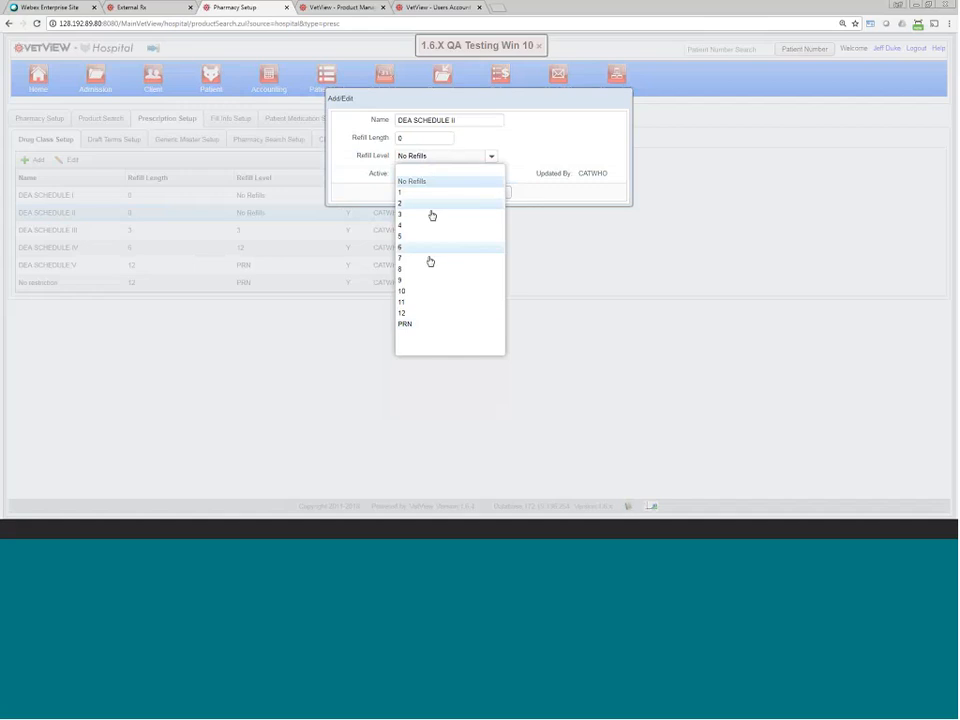
click(420, 139)
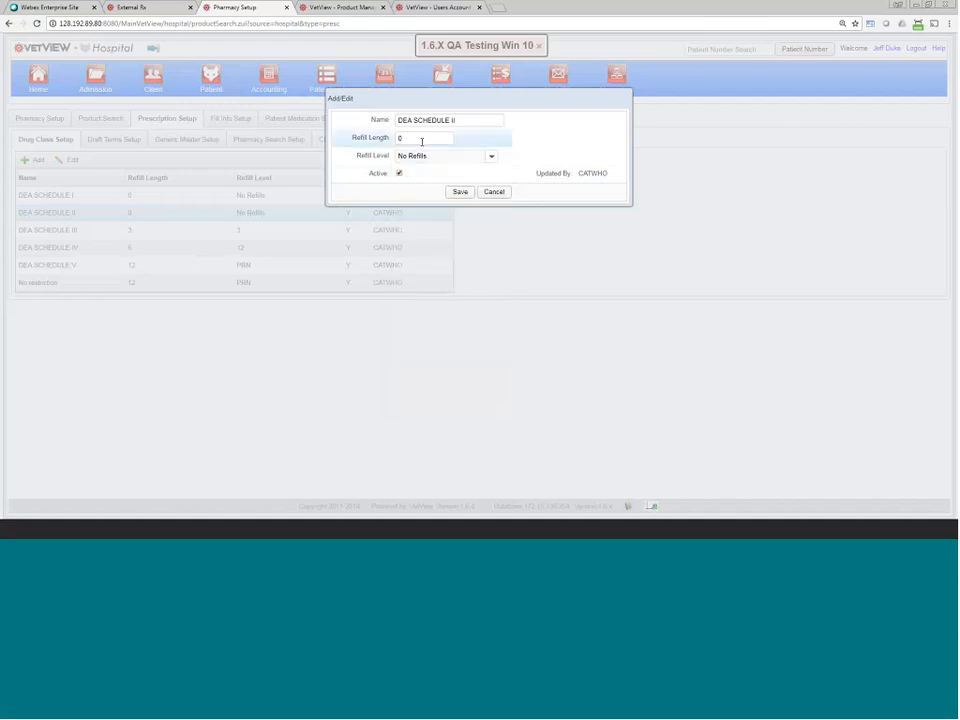
double_click(418, 140)
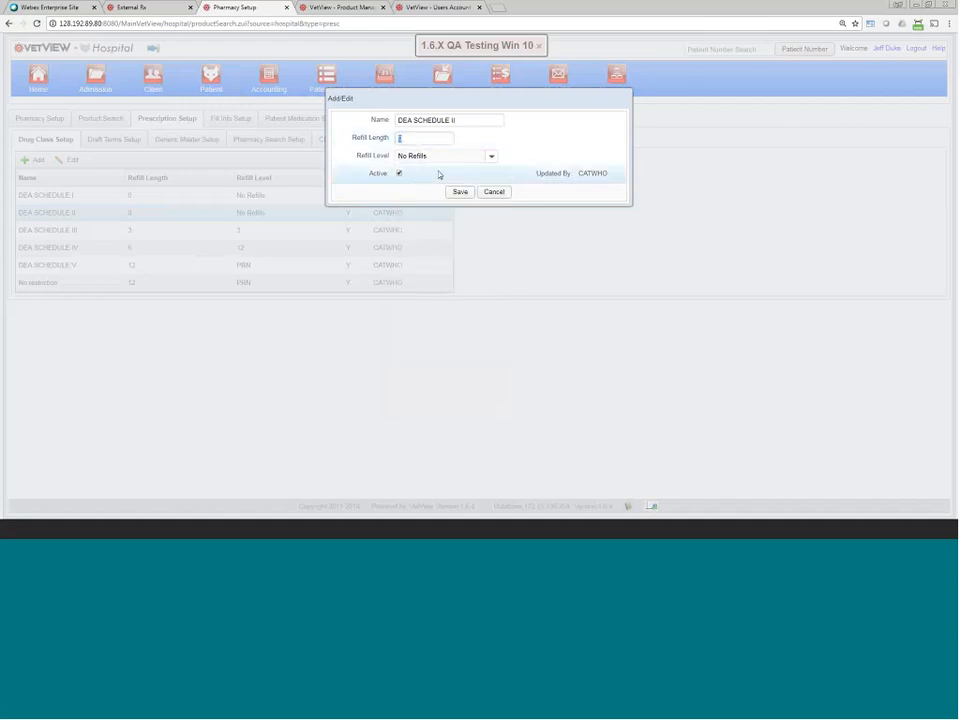
click(495, 192)
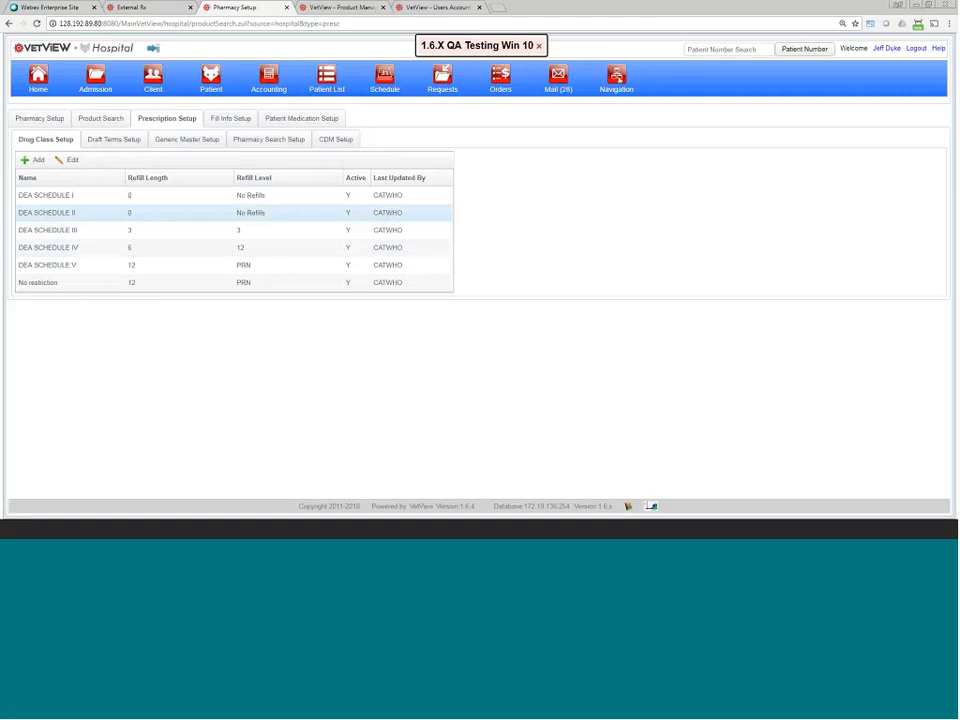
Step: Open the Pharmacy Fill Queue and try the new-approval alarm preference, then cancel without saving
click(617, 77)
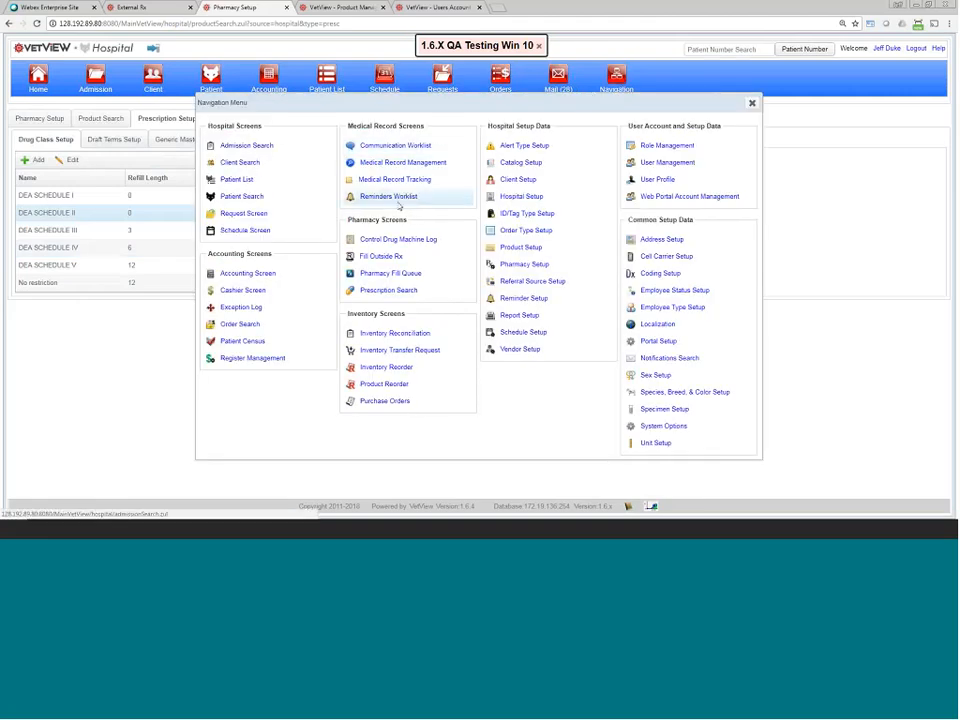
click(401, 274)
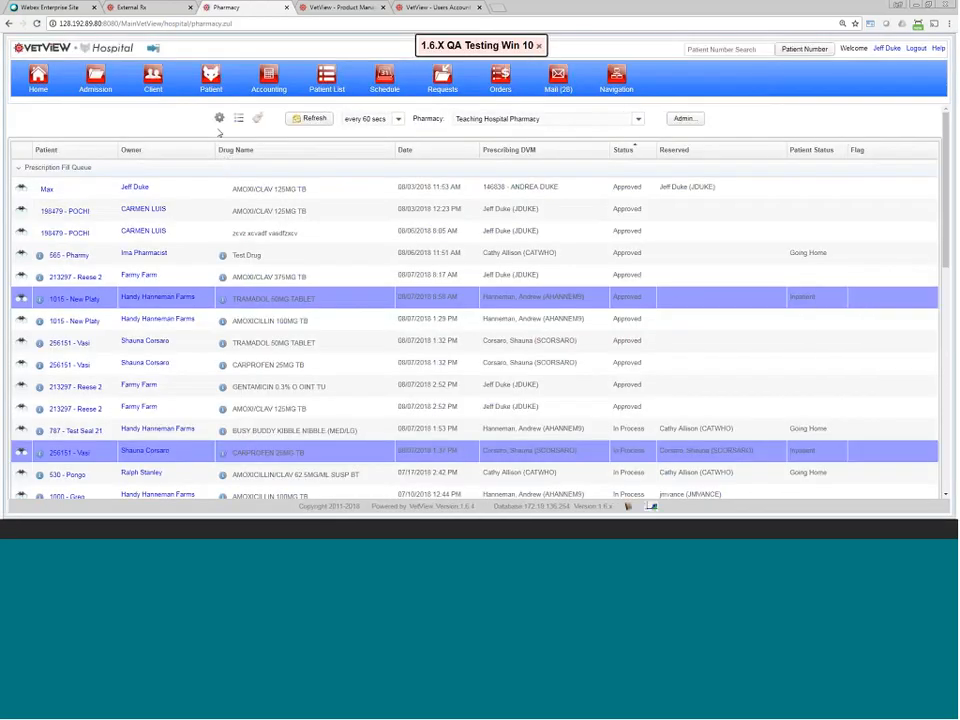
click(219, 118)
click(369, 121)
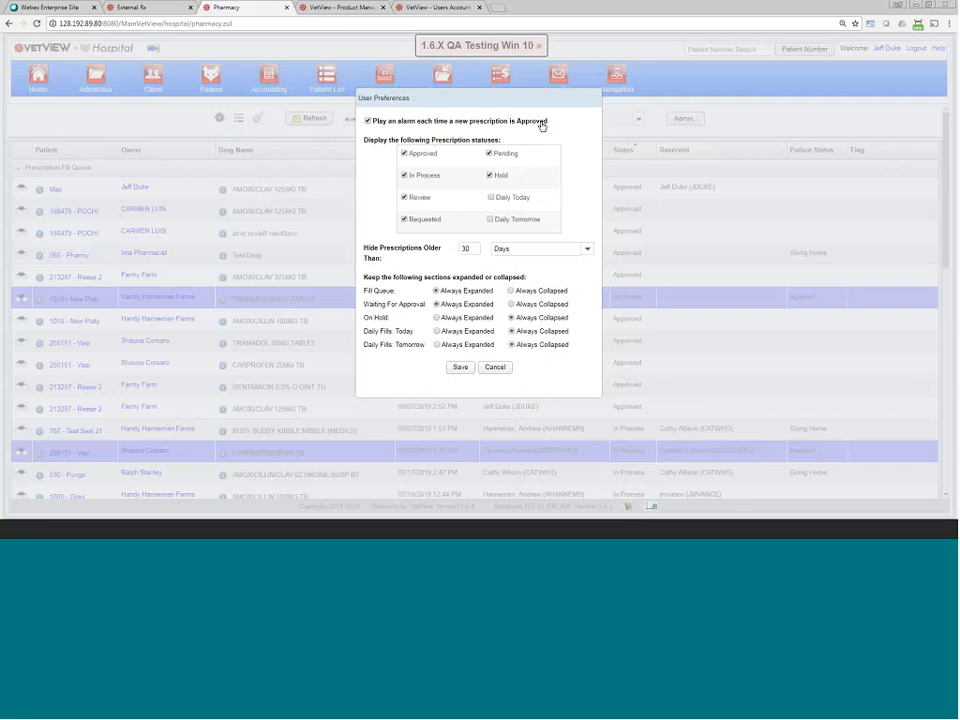
click(500, 369)
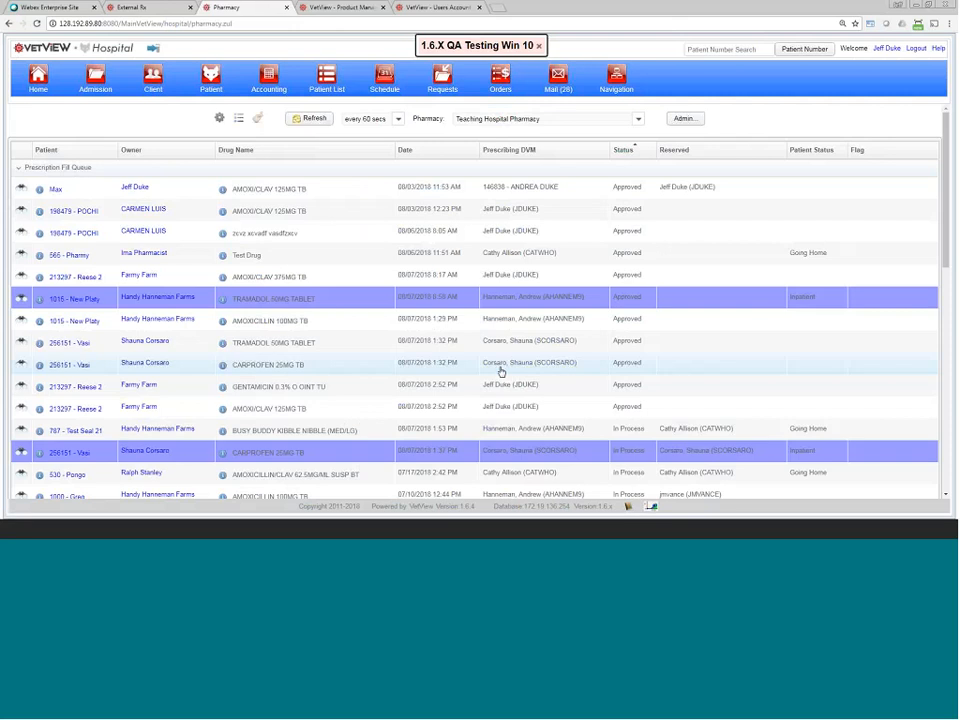
Step: Open the !APrivilegeTest role's privileges in Role Management
click(616, 80)
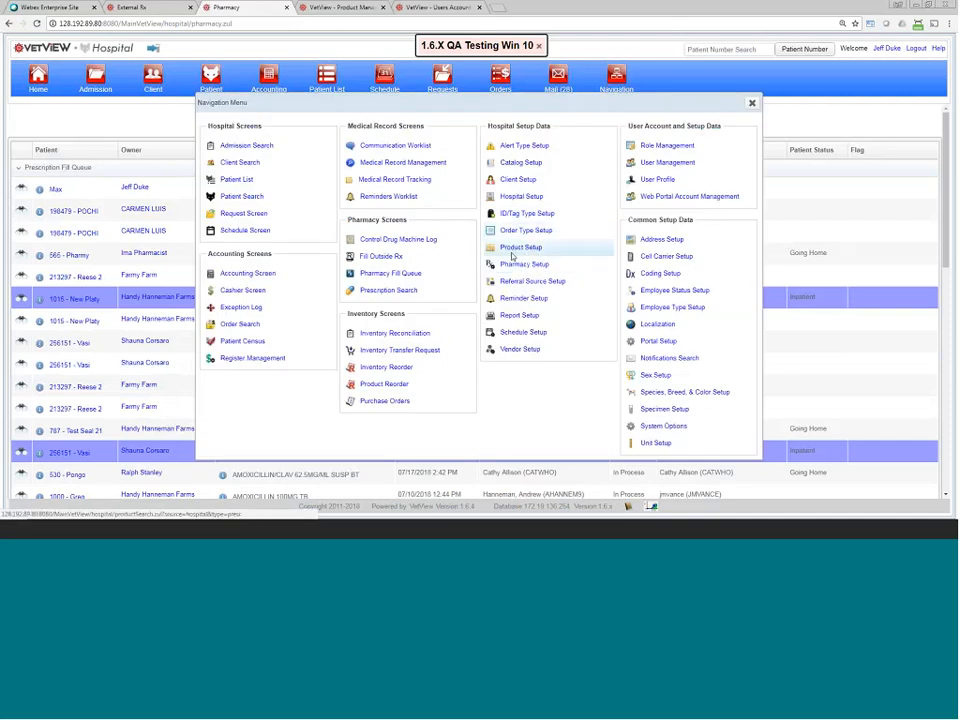
click(666, 147)
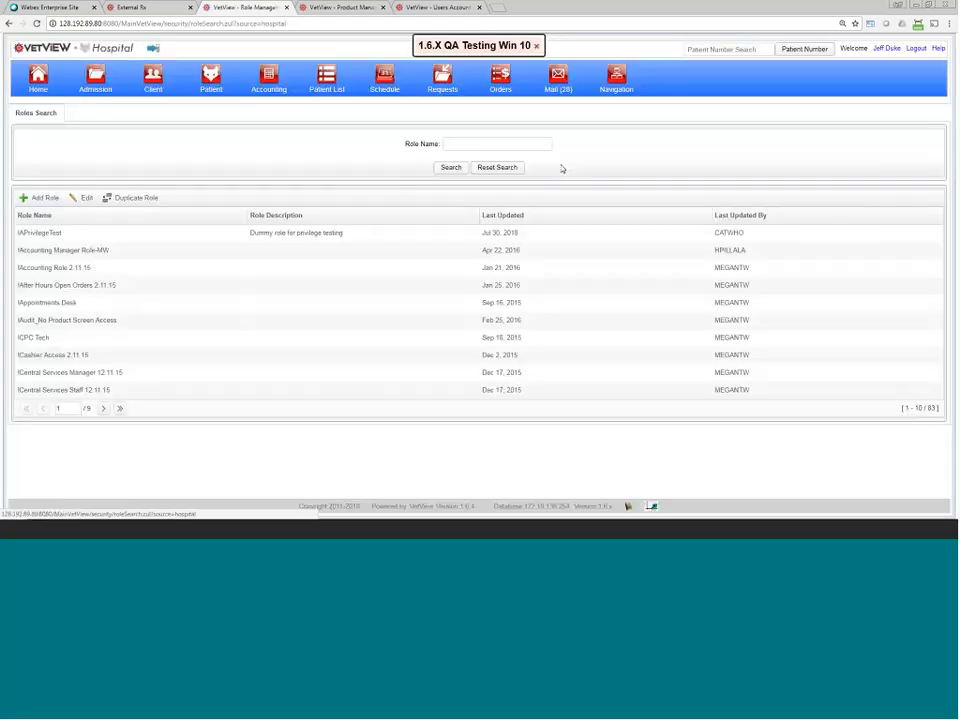
double_click(387, 231)
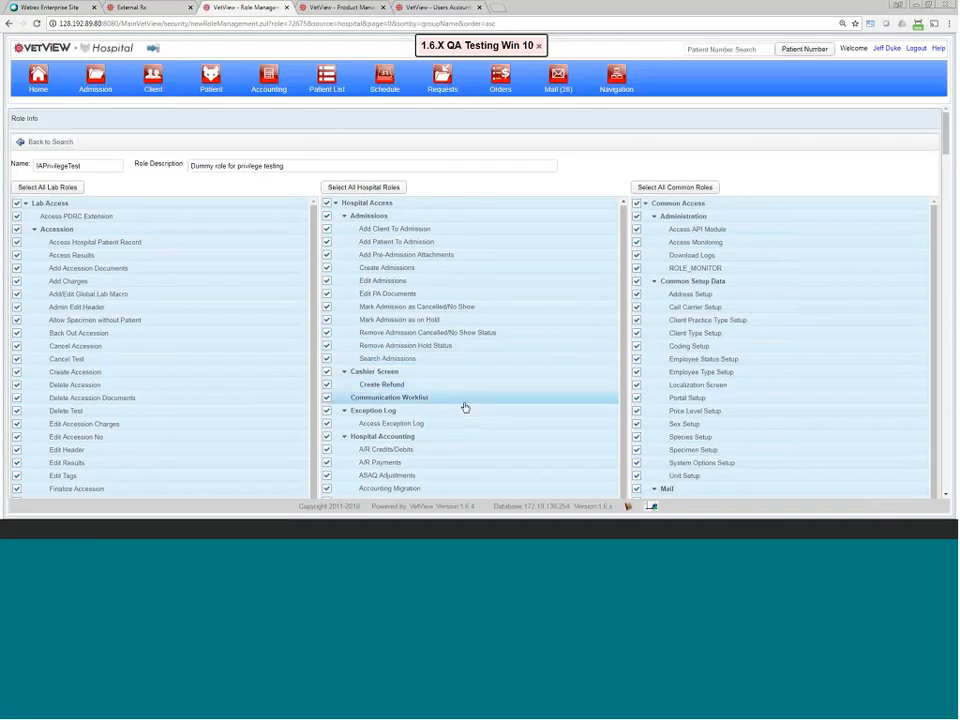
Step: Uncheck Approve Rx under the role's Patient Record privileges
scroll(465, 405, down, 5)
scroll(470, 414, down, 3)
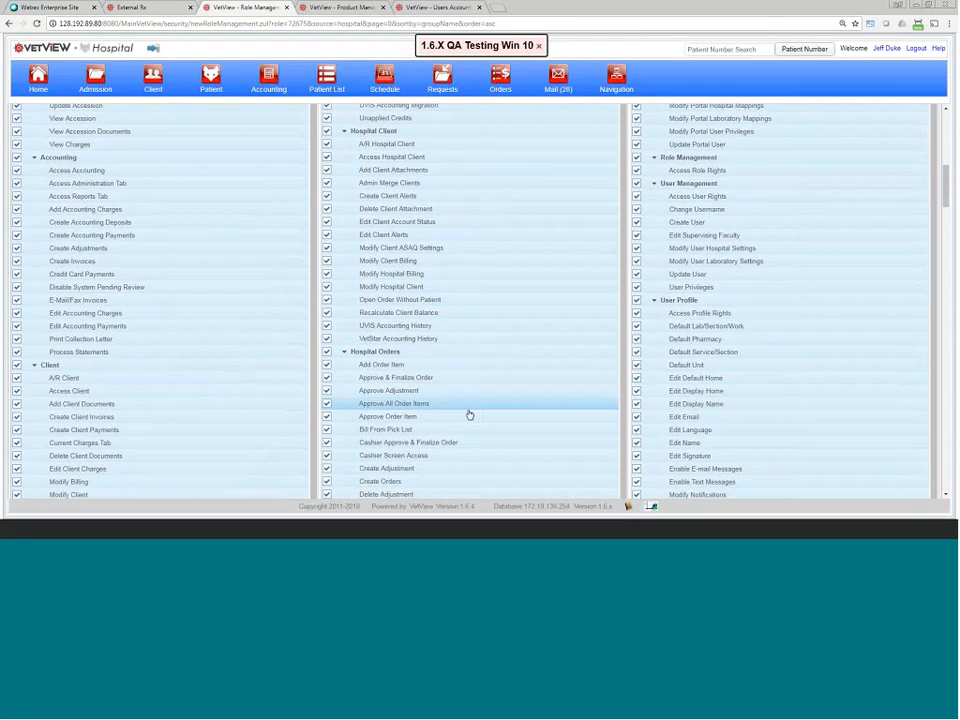
scroll(469, 414, down, 12)
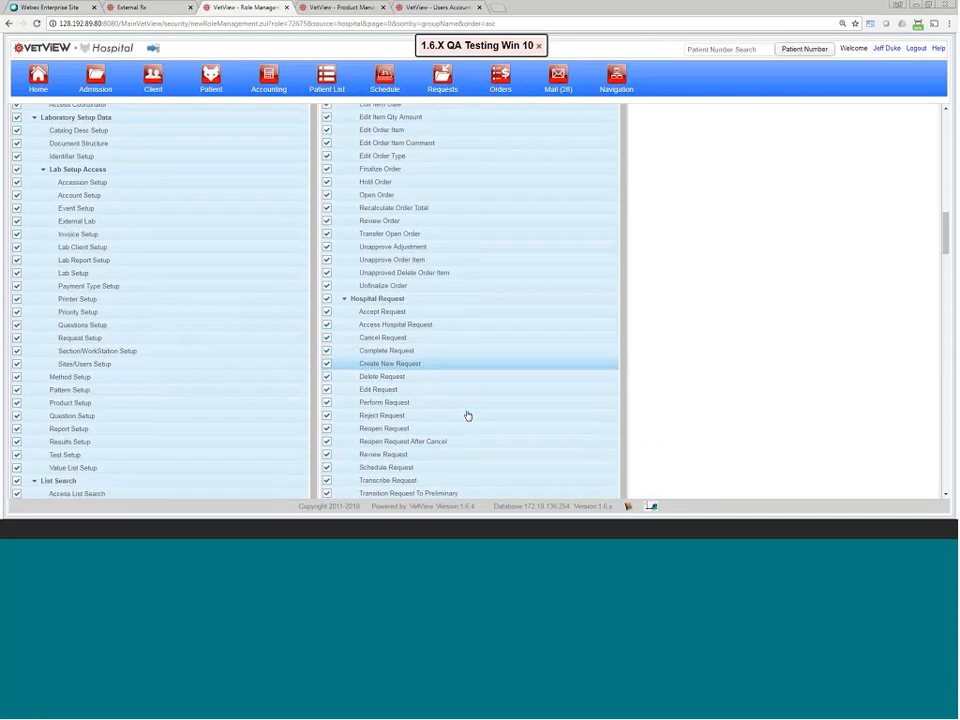
scroll(467, 415, down, 10)
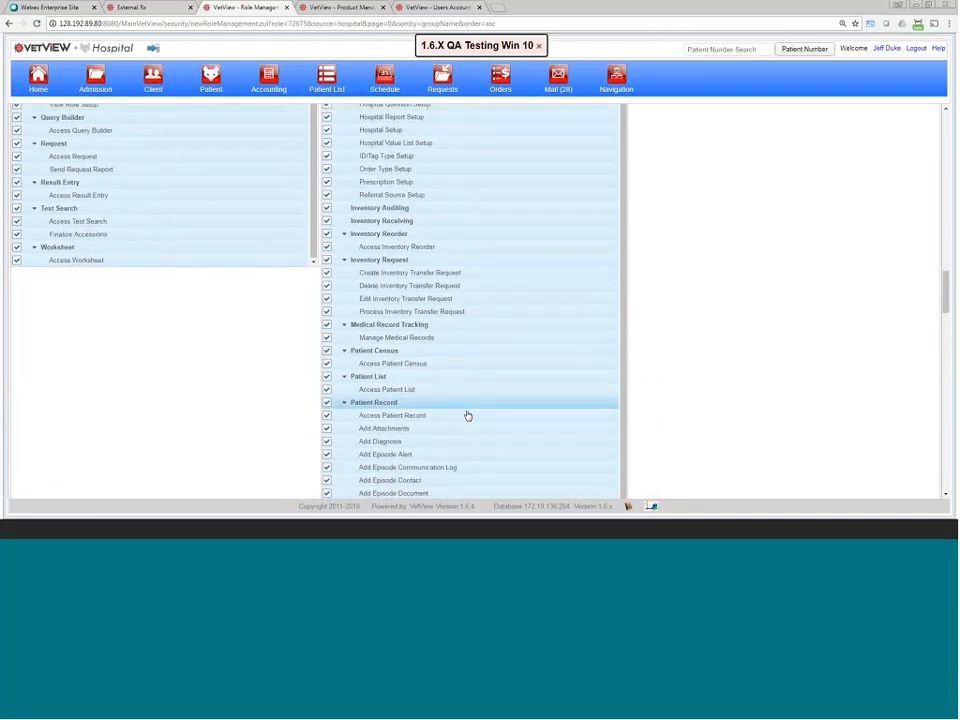
scroll(467, 415, down, 3)
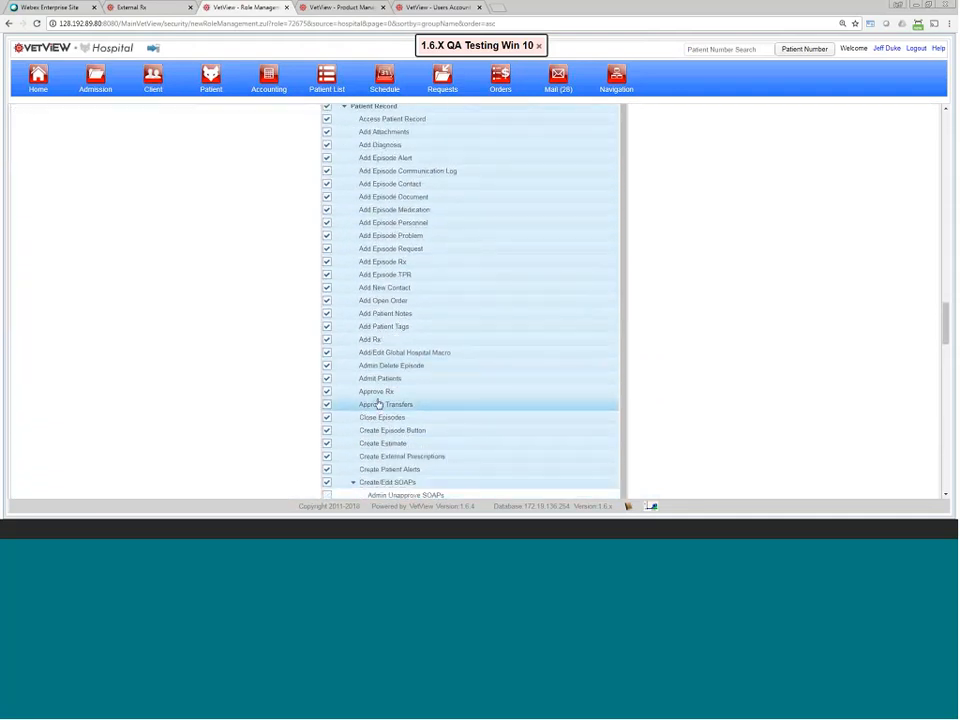
drag(350, 392, 410, 398)
click(412, 393)
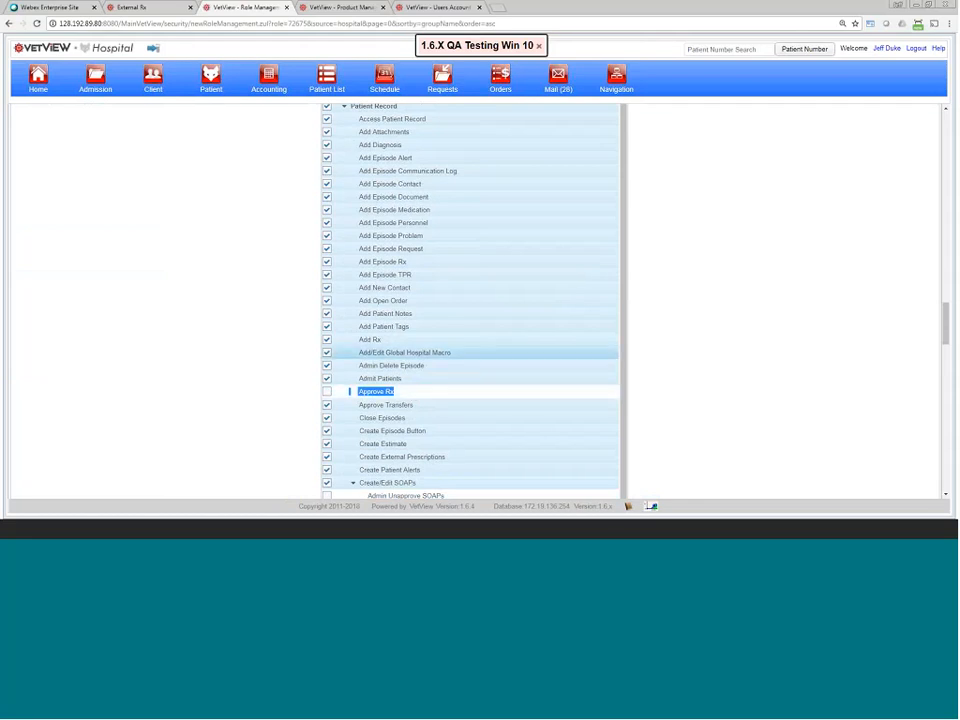
click(619, 80)
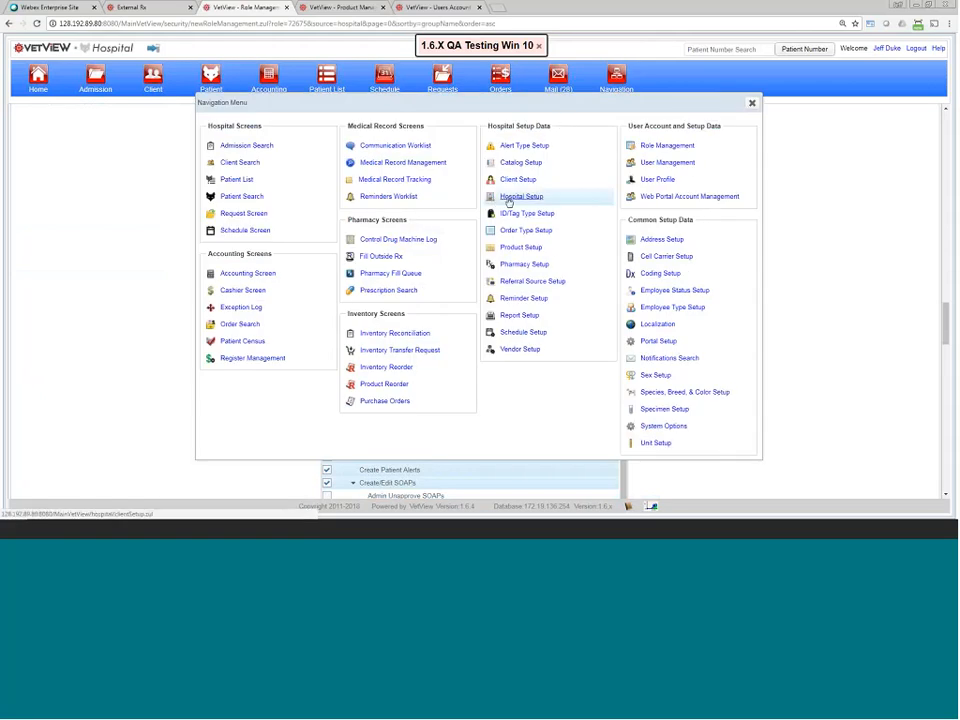
Step: Show the Teaching Hospital Pharmacy's details in Pharmacy Setup
click(355, 12)
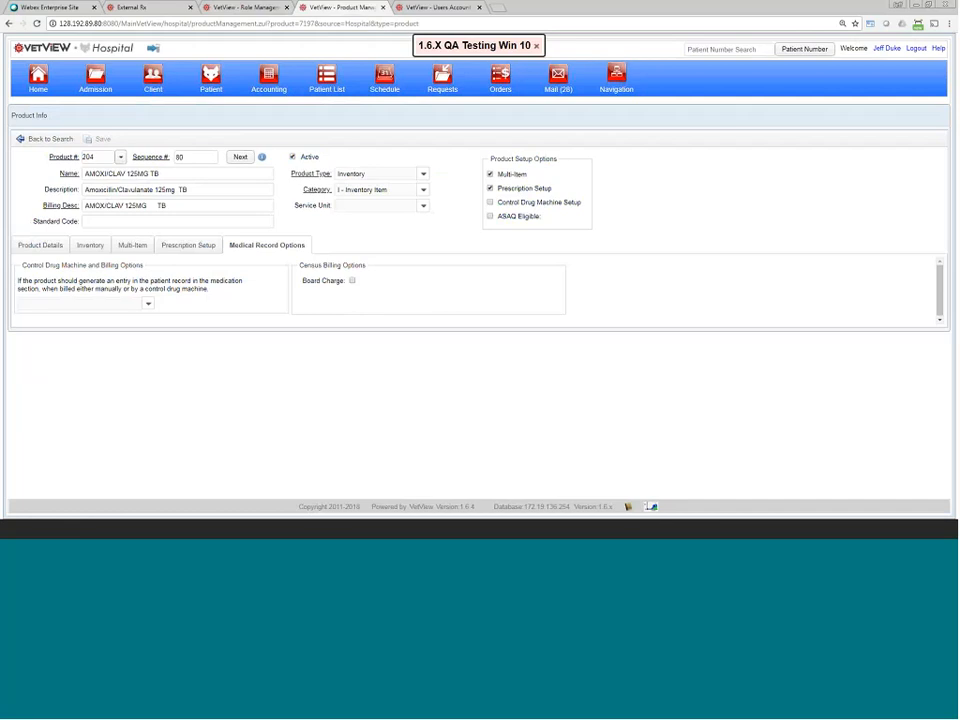
click(616, 78)
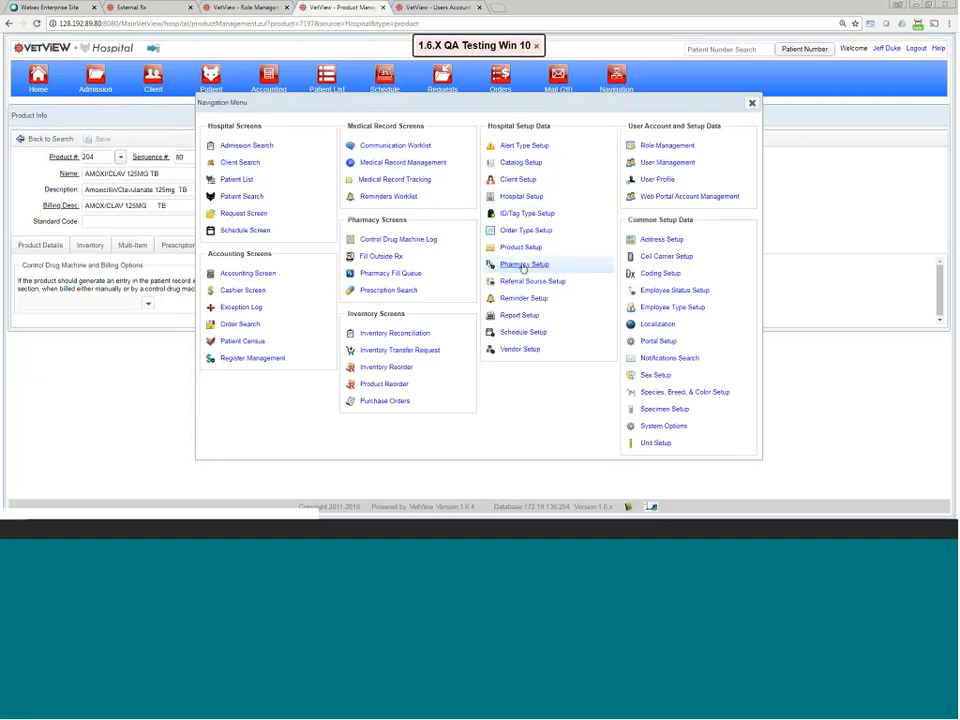
click(519, 269)
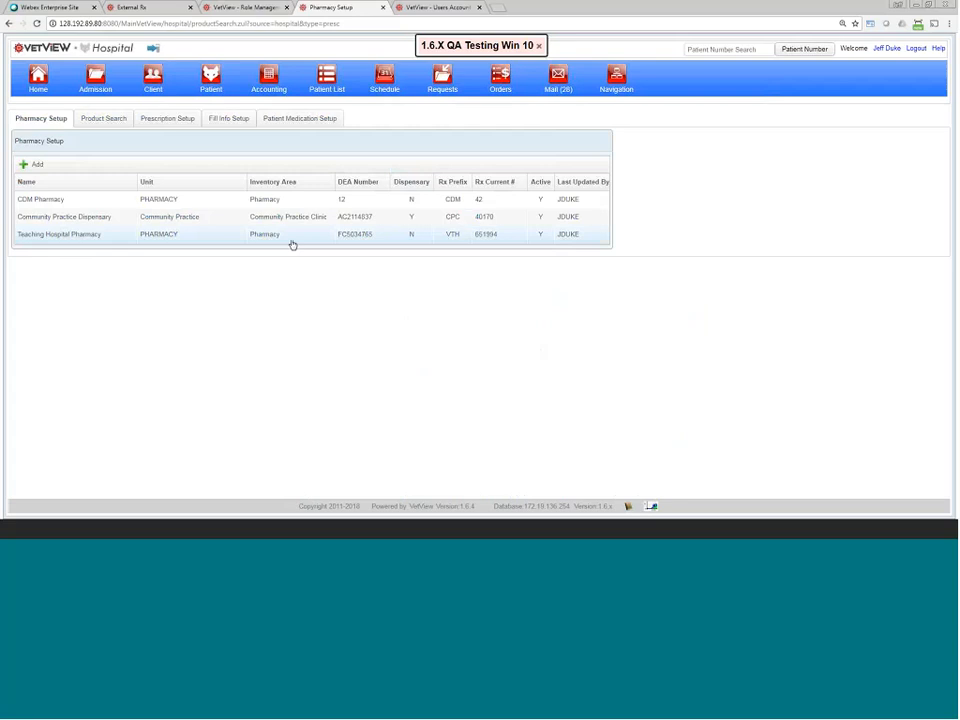
click(292, 240)
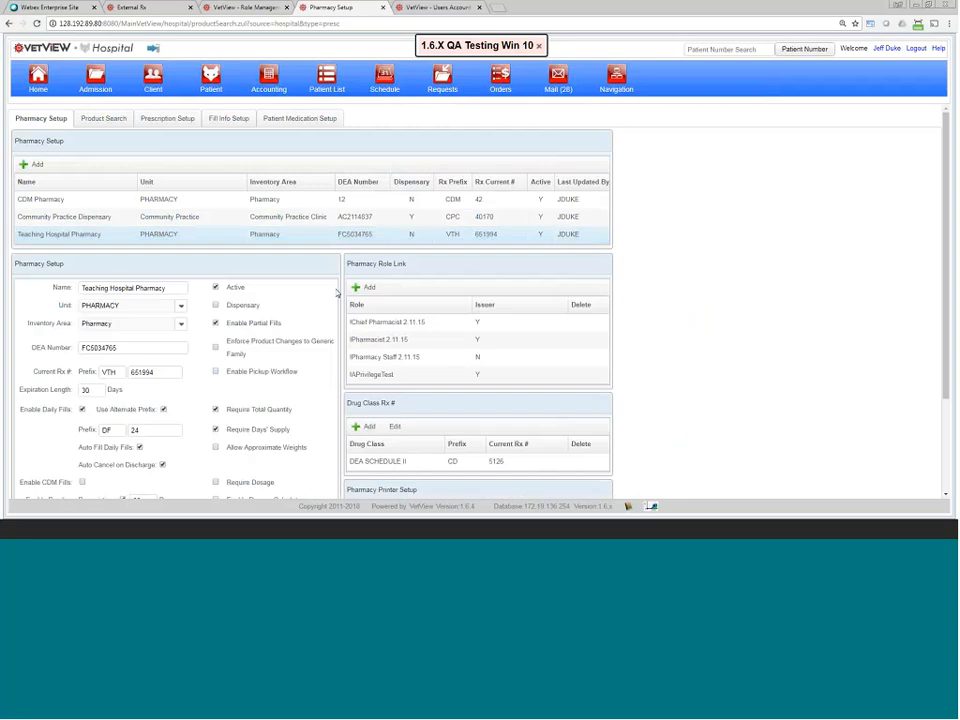
Step: Compare Issuer flags: Pharmacy Staff 2.11.15 is N, unlike !APrivilegeTest
scroll(482, 279, down, 1)
double_click(488, 255)
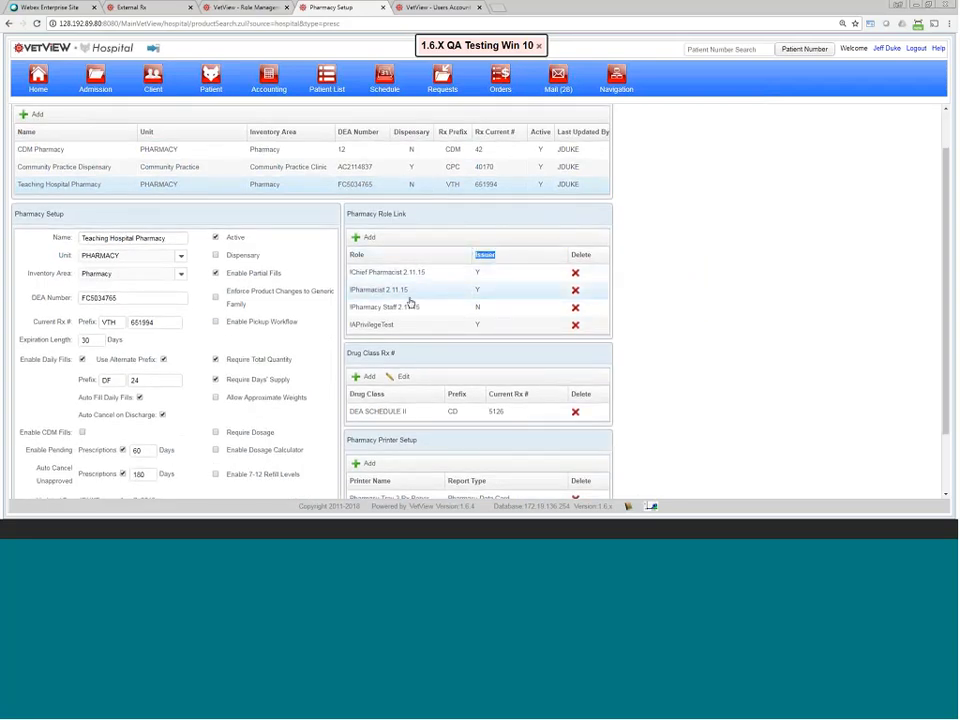
click(445, 309)
drag(356, 311, 420, 310)
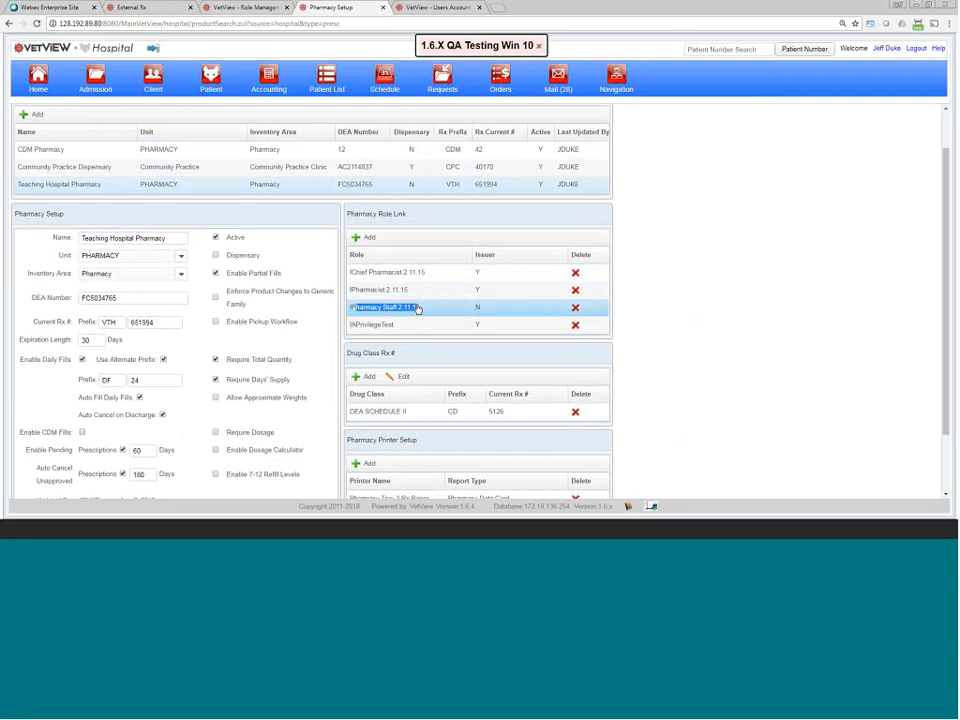
click(481, 309)
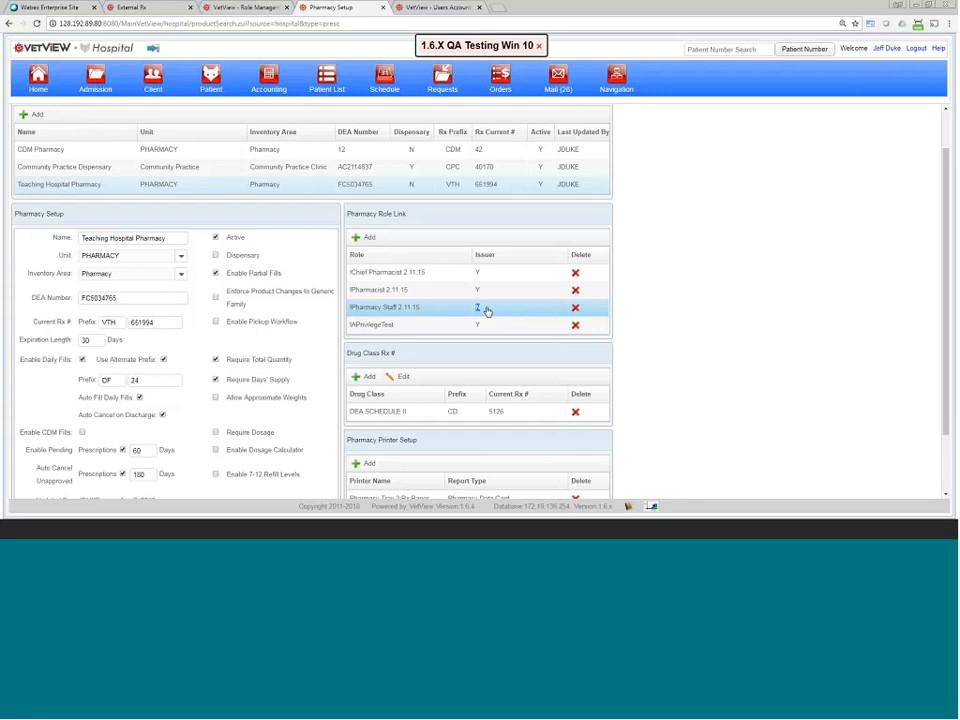
drag(487, 311, 375, 279)
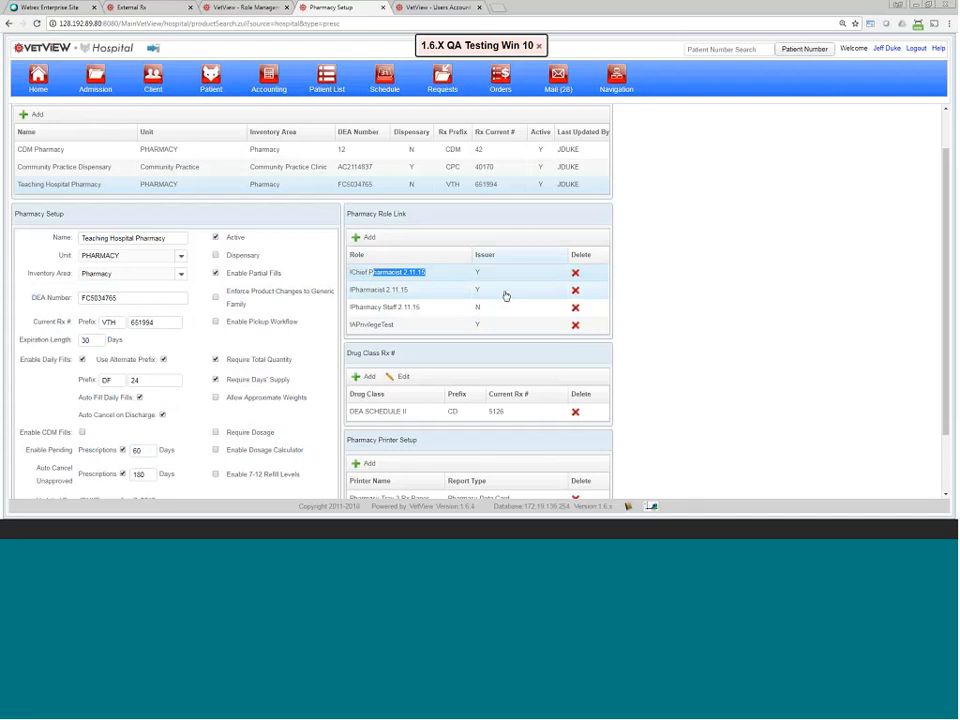
click(306, 170)
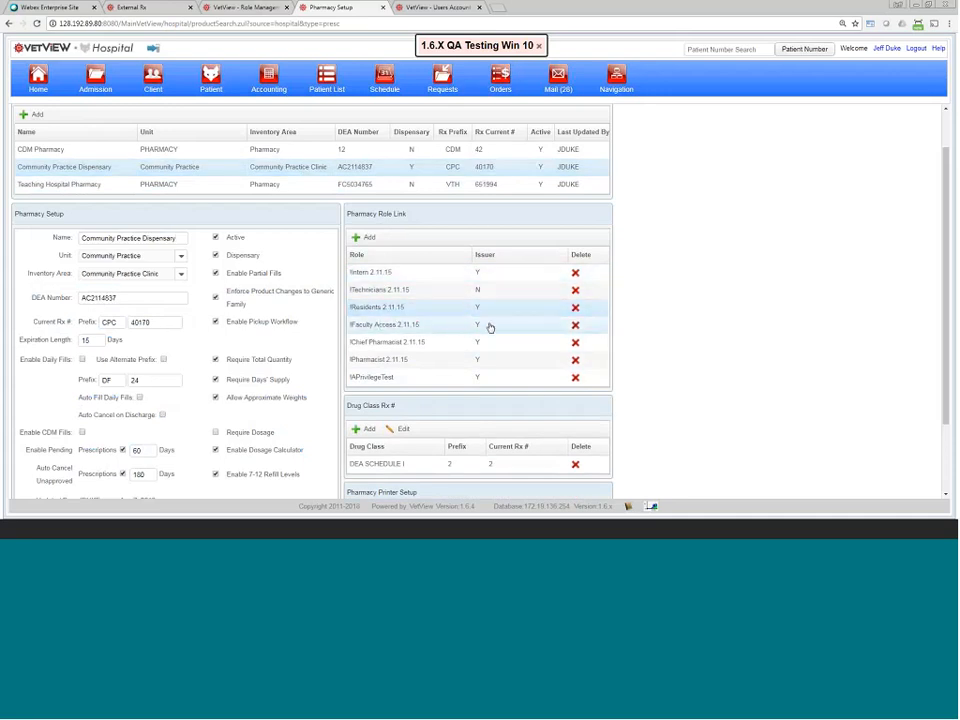
click(321, 184)
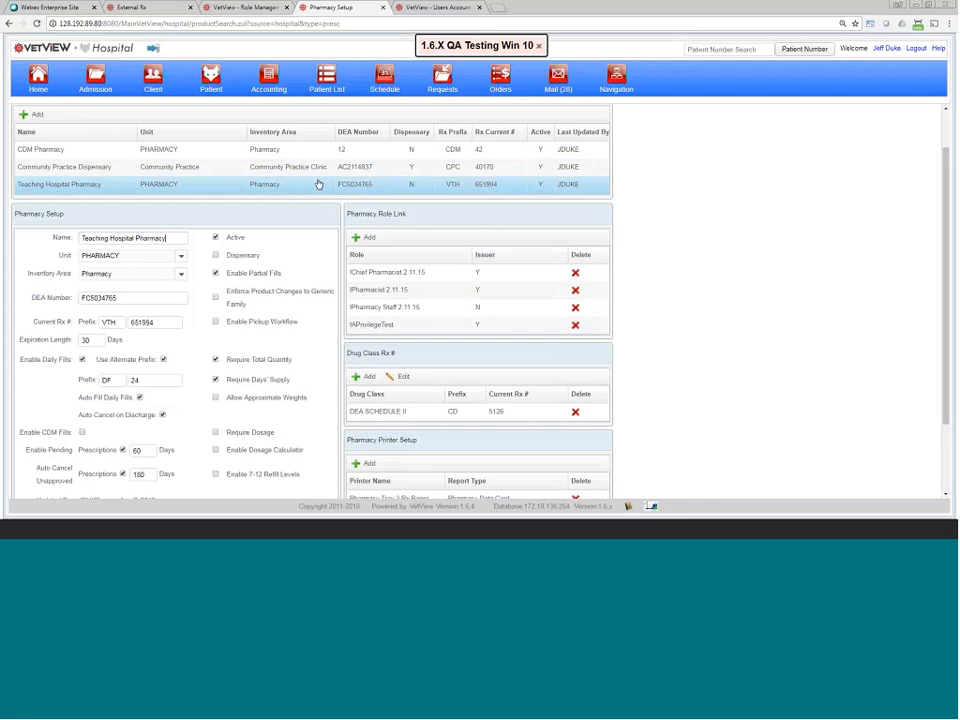